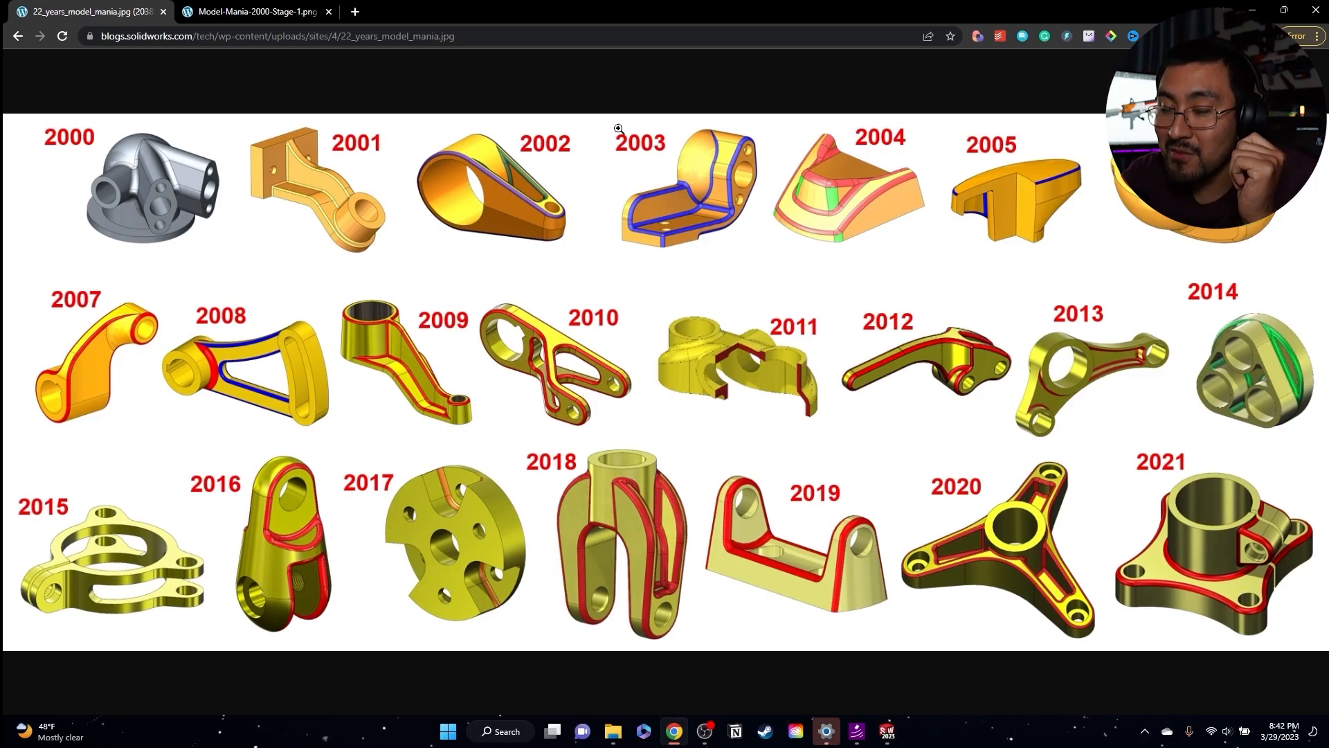
# - Return to the 23 Years of Model Mania article and open the Phase 1 drawing for Model Mania 2002
pyautogui.click(18, 36)
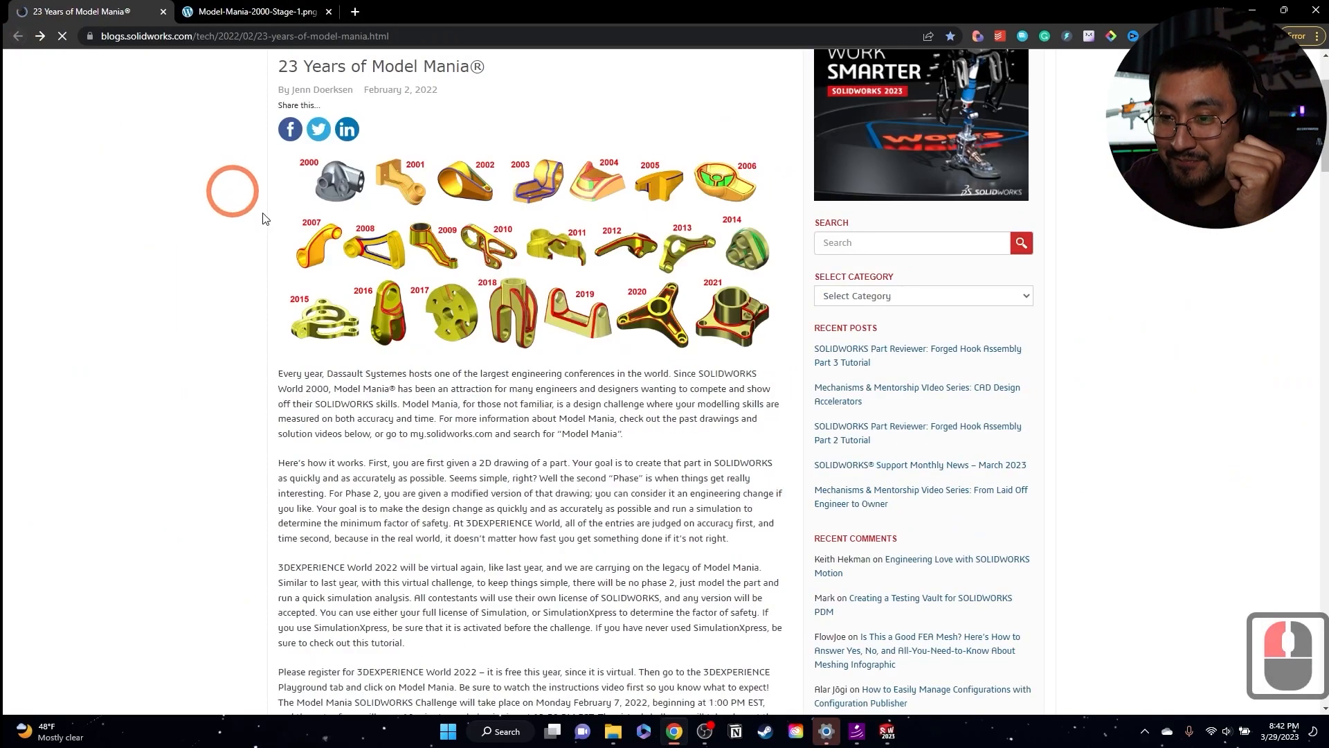
pyautogui.scroll(-7, 623, 441)
pyautogui.scroll(-8, 623, 441)
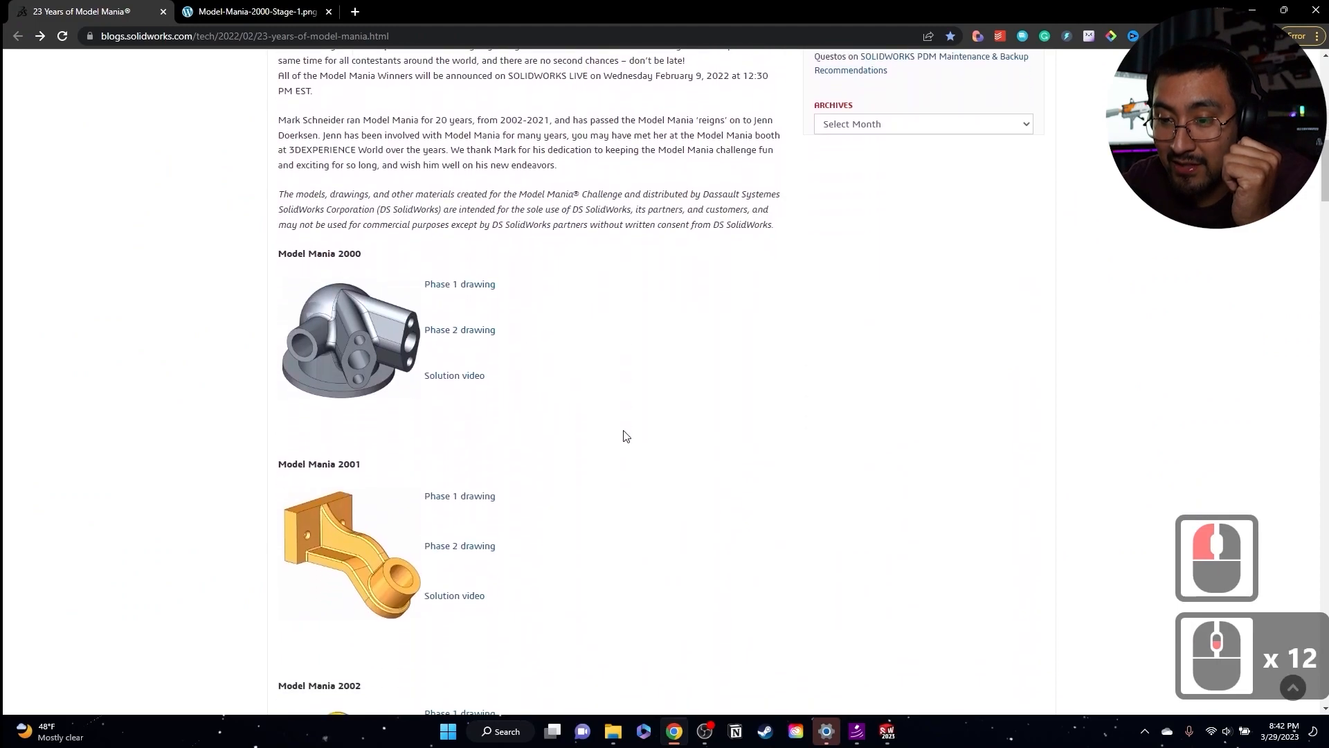
pyautogui.click(460, 401)
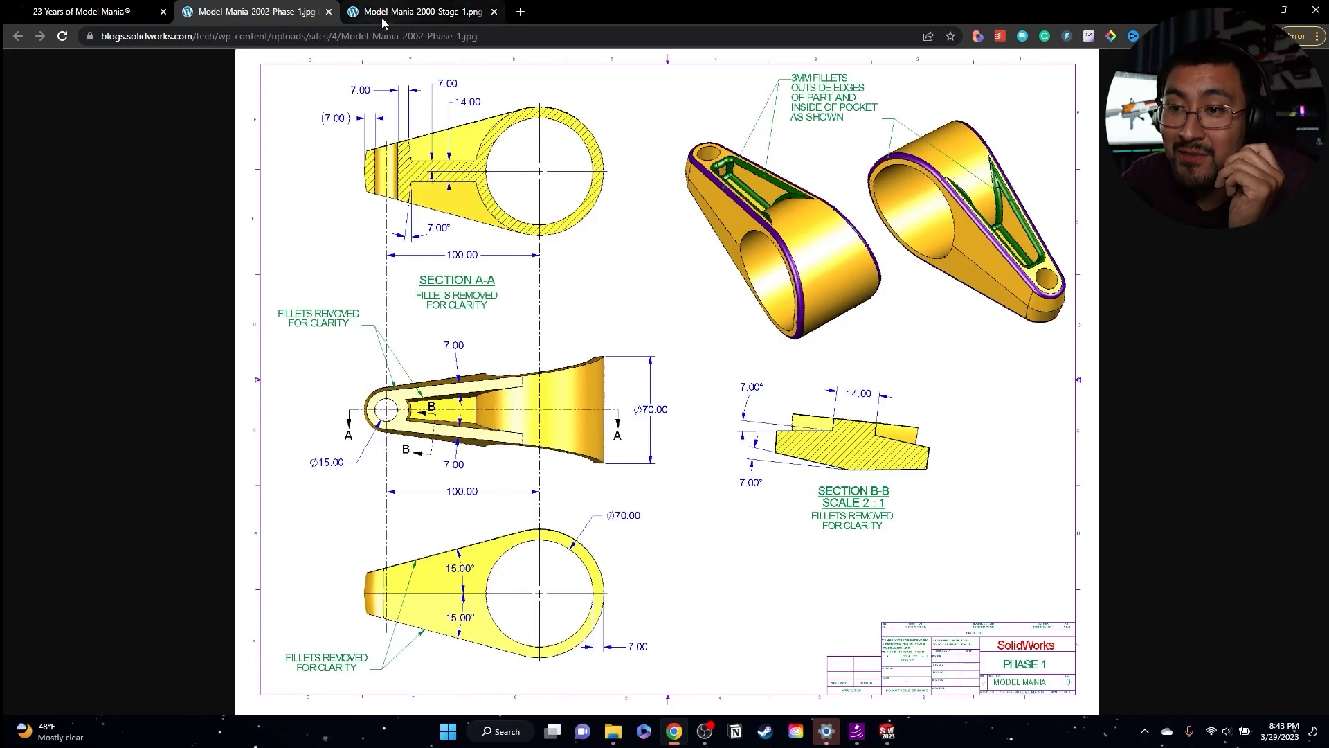
# - Compare the Phase 1 drawings of Model Mania 2000 and 2001 with the 2002 one, and return to the 2002 drawing
pyautogui.click(432, 8)
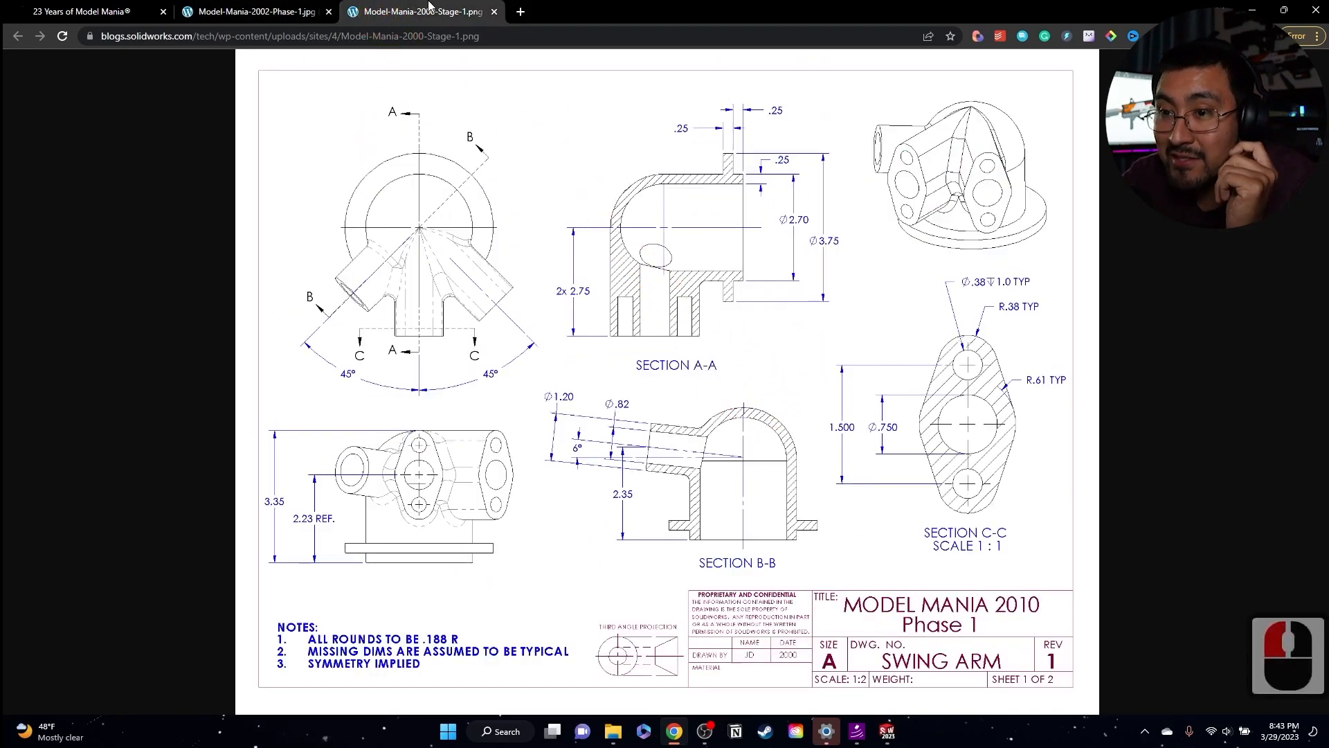
pyautogui.click(256, 11)
pyautogui.click(90, 11)
pyautogui.click(407, 335)
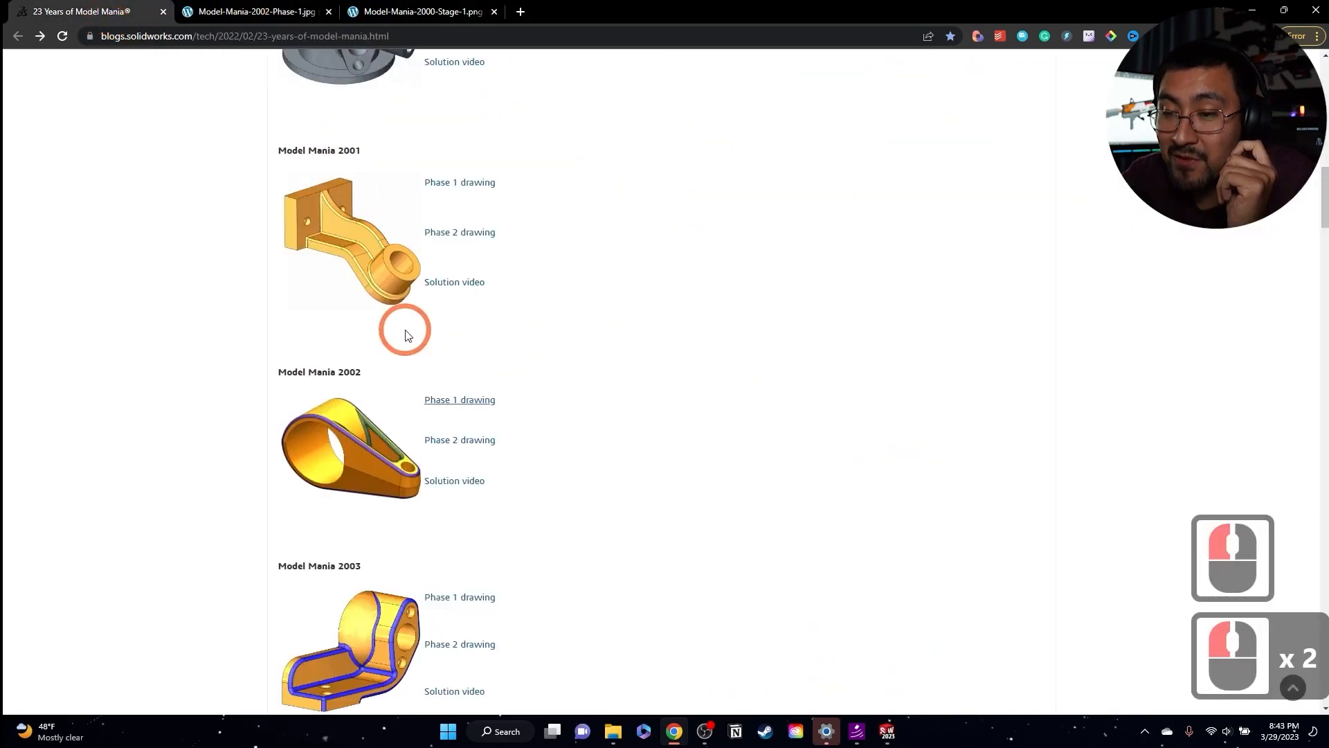
pyautogui.click(458, 183)
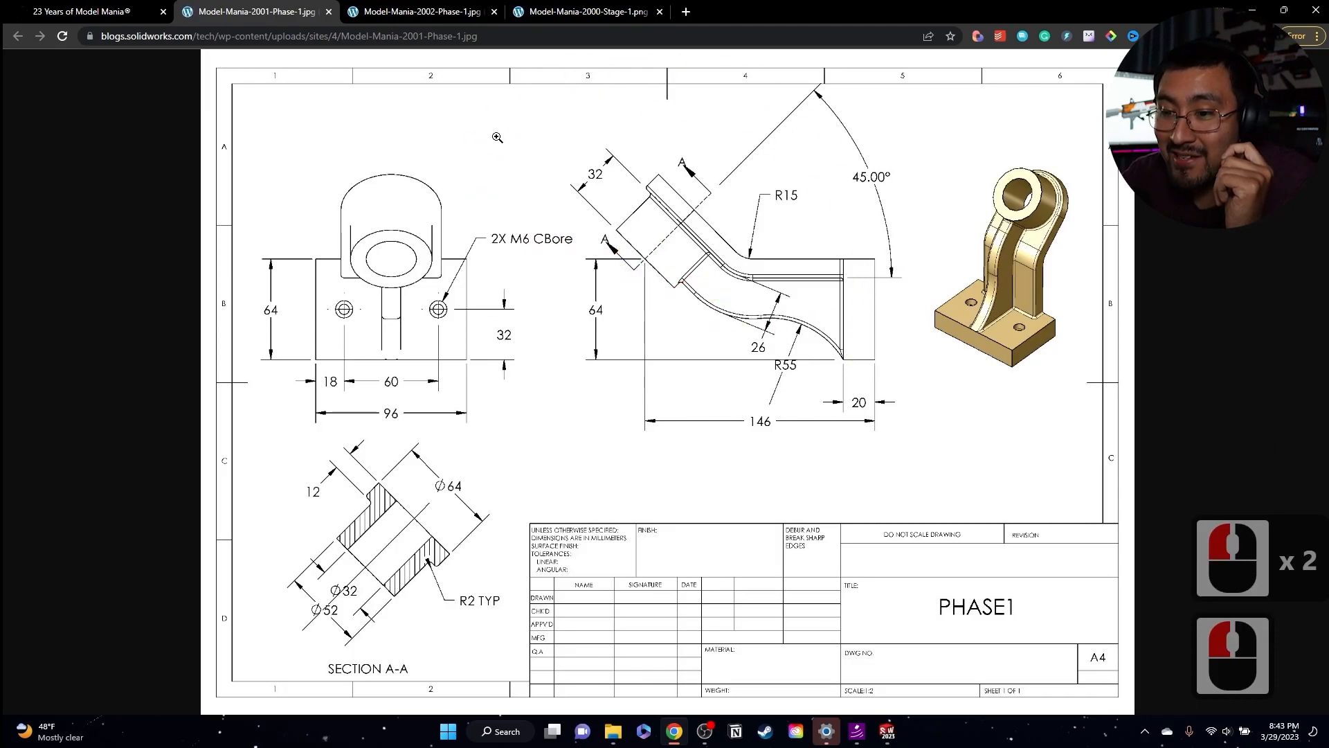
pyautogui.click(382, 11)
pyautogui.click(775, 330)
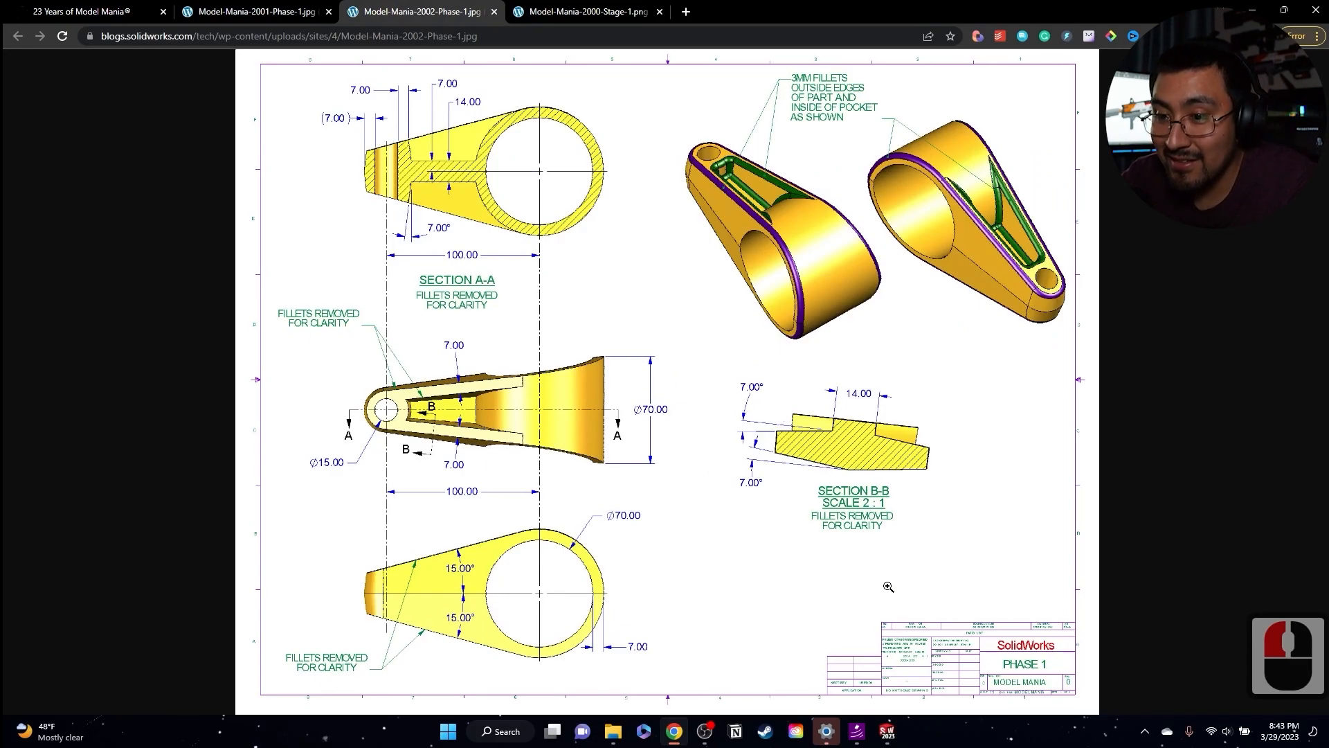
# - Examine the 2002 drawing's views, sections A-A and B-B, dimensions, fillet notes and title block up close
pyautogui.keyDown('ctrl'); pyautogui.scroll(5, 872, 513); pyautogui.keyUp('ctrl')
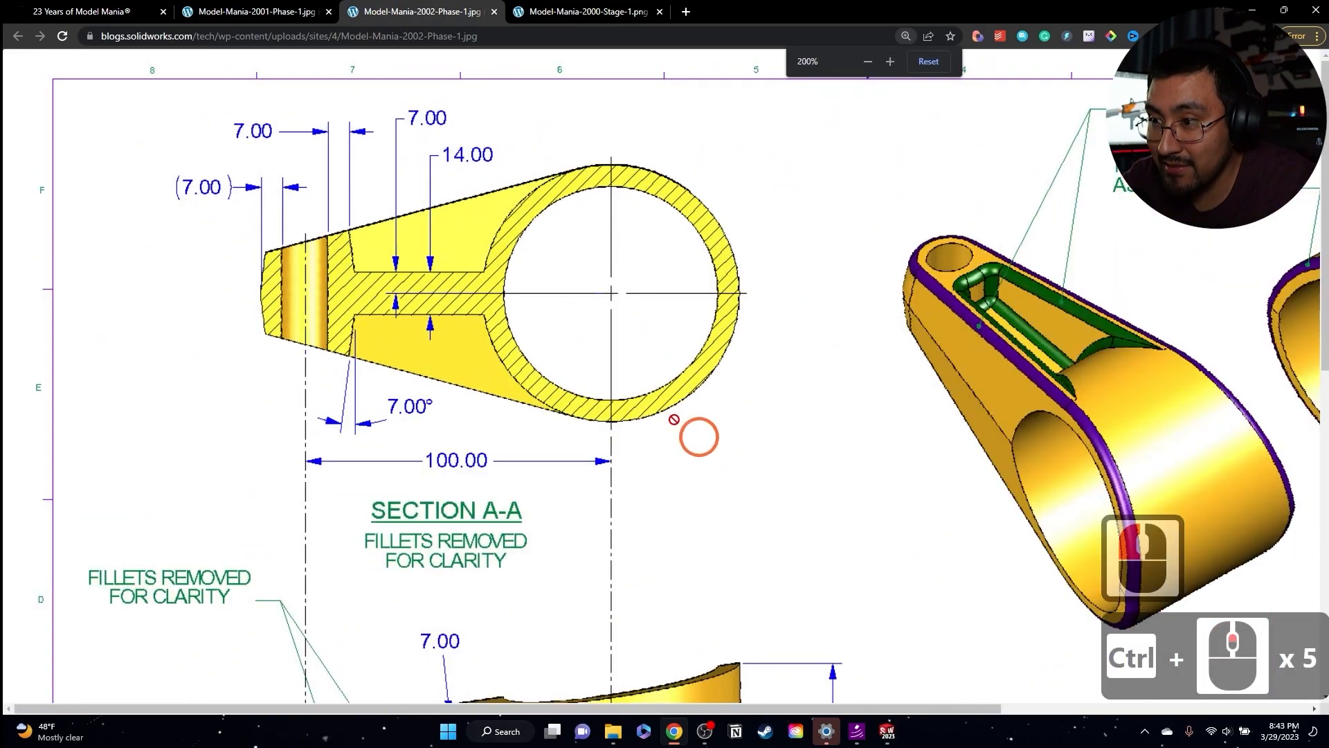
pyautogui.scroll(-20, 755, 527)
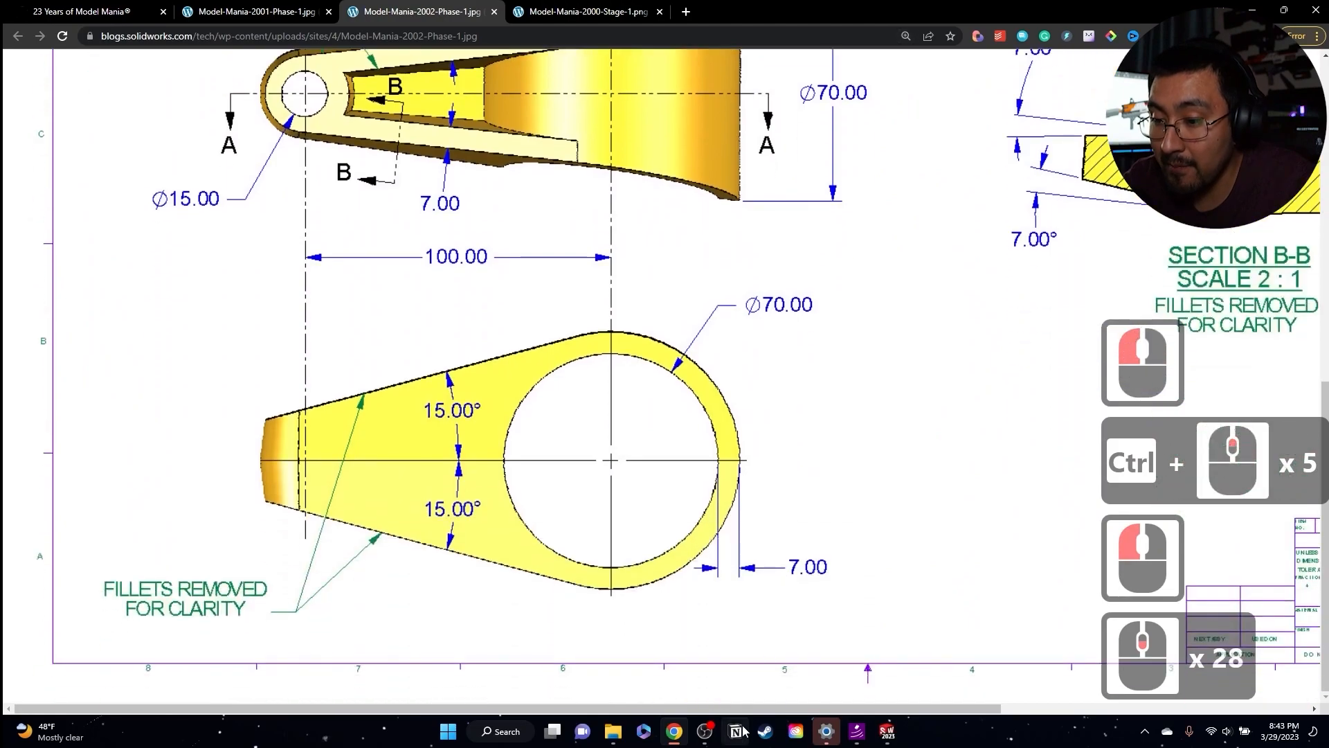
pyautogui.moveTo(743, 710); pyautogui.dragTo(1181, 713)
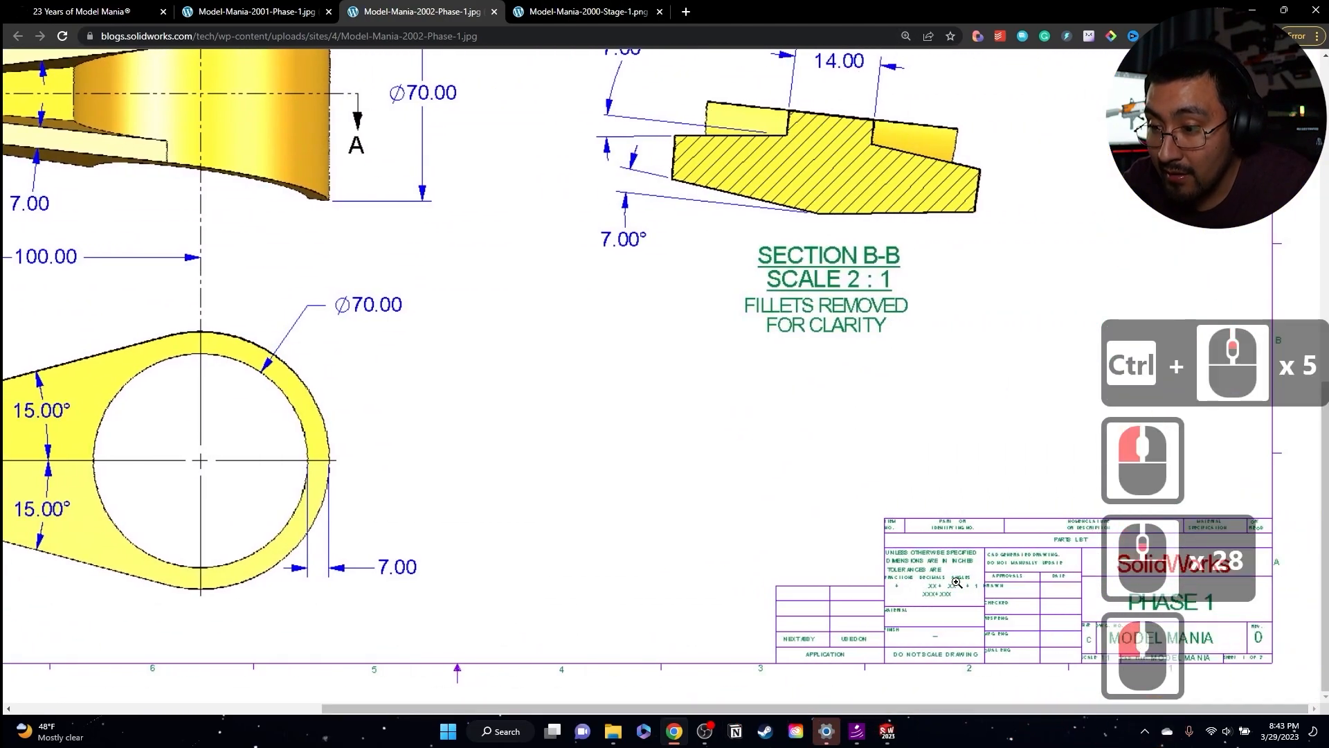
pyautogui.keyDown('ctrl'); pyautogui.scroll(-5, 875, 488); pyautogui.keyUp('ctrl')
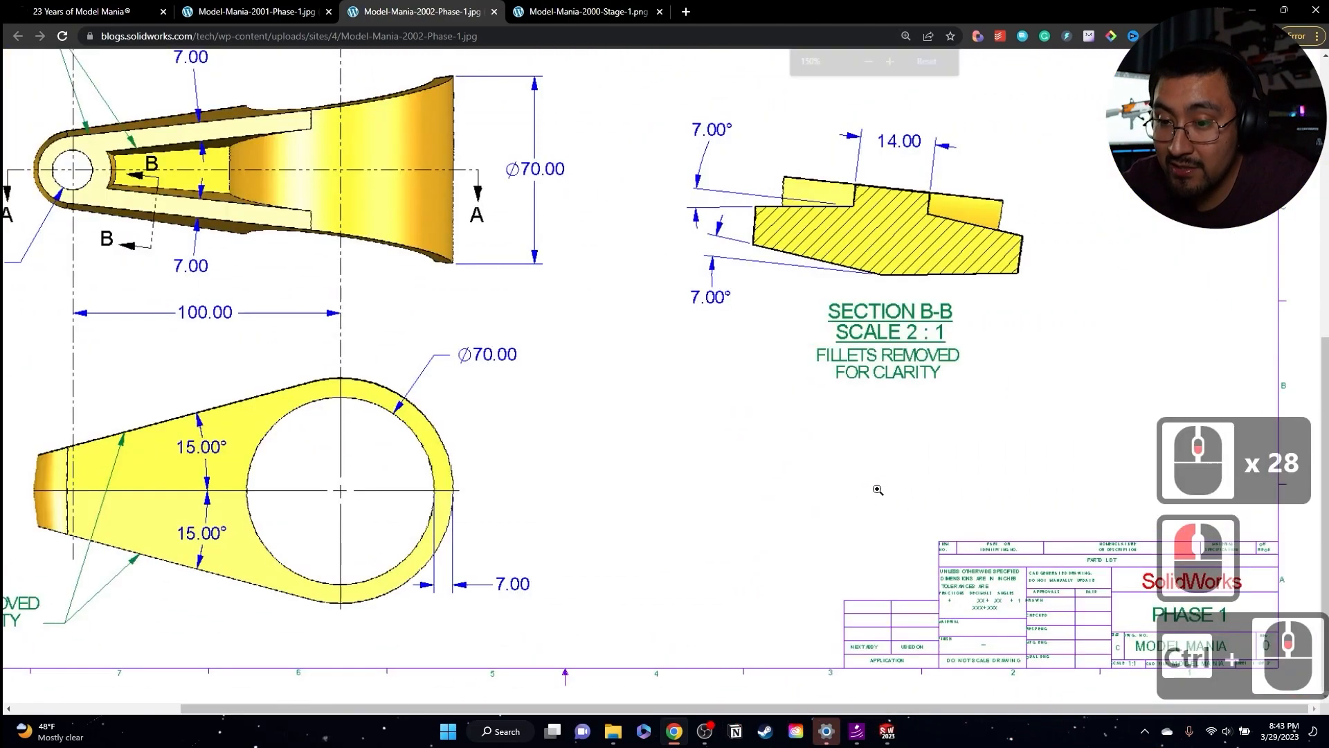
pyautogui.keyDown('ctrl'); pyautogui.scroll(6, 854, 625); pyautogui.keyUp('ctrl')
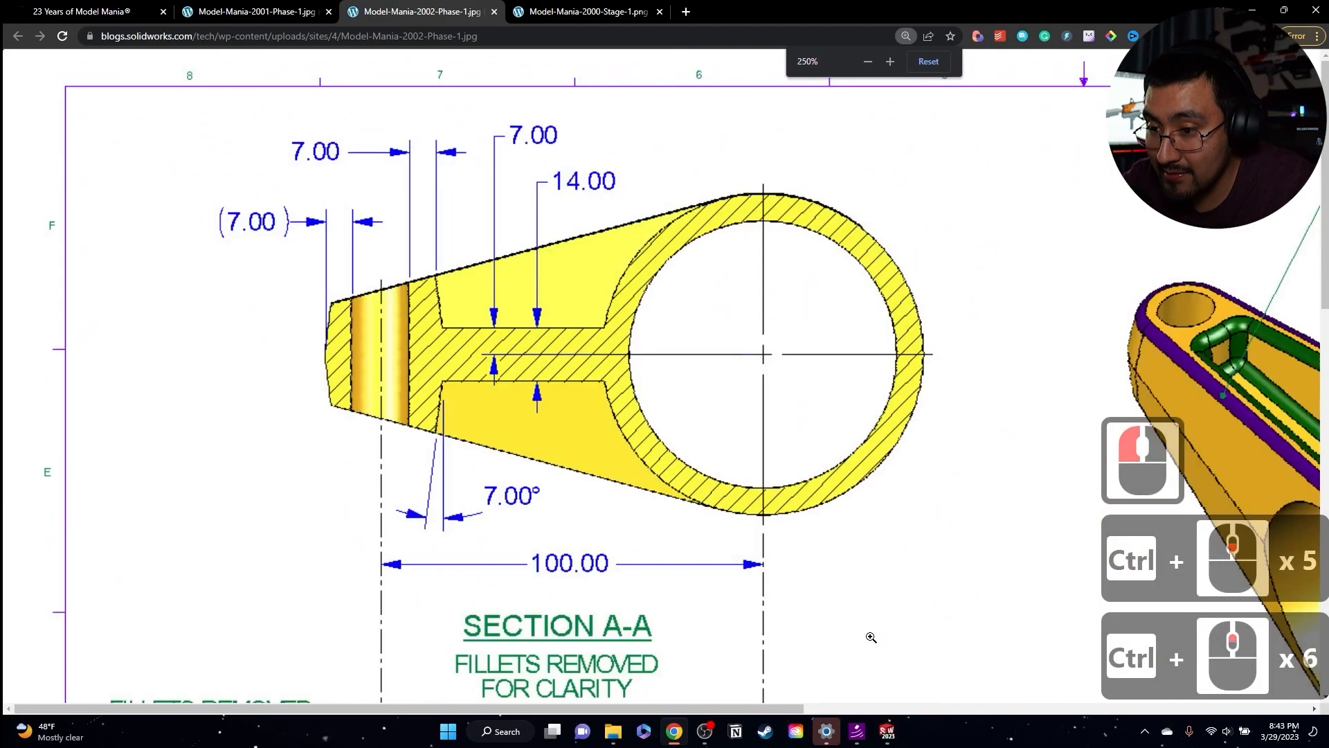
pyautogui.click(826, 592)
pyautogui.scroll(-20, 831, 609)
pyautogui.scroll(4, 768, 289)
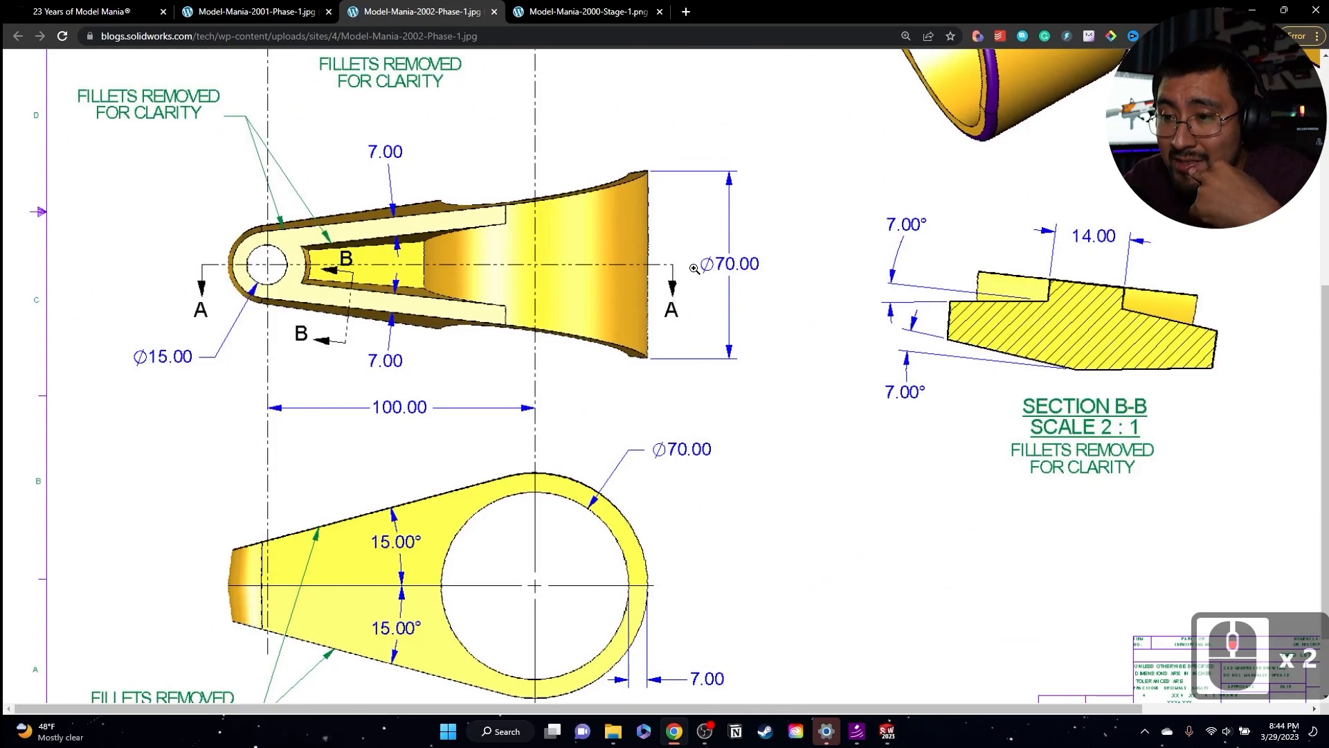
pyautogui.keyDown('ctrl'); pyautogui.scroll(-4, 694, 268); pyautogui.keyUp('ctrl')
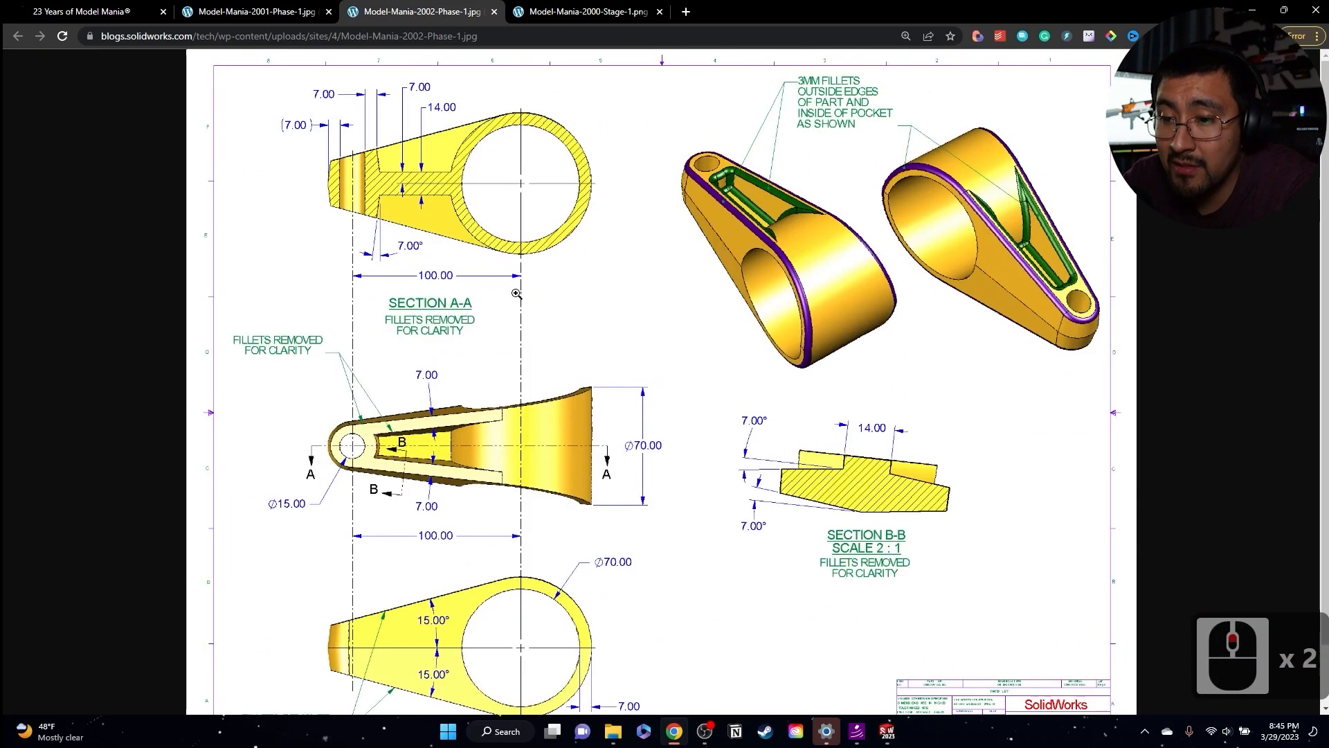
pyautogui.scroll(-2, 517, 291)
pyautogui.scroll(2, 473, 254)
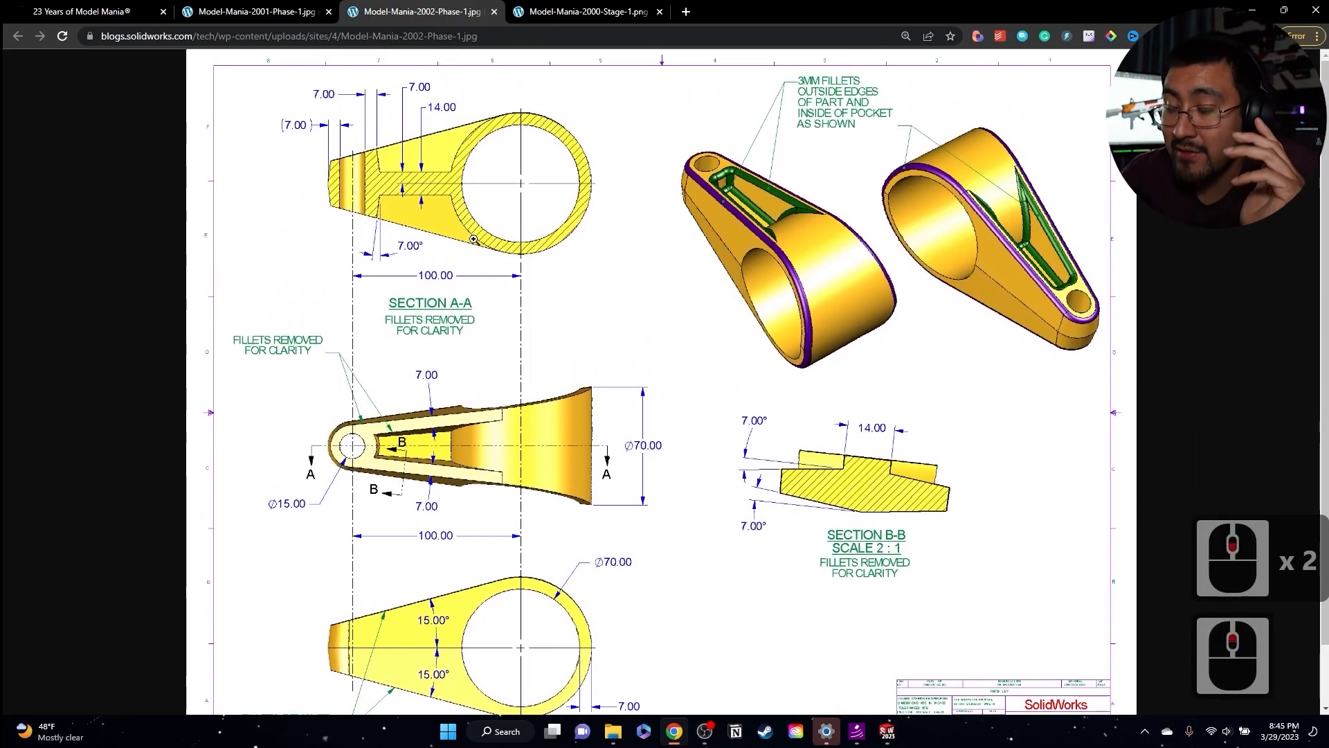
pyautogui.scroll(-2, 536, 296)
pyautogui.scroll(2, 540, 353)
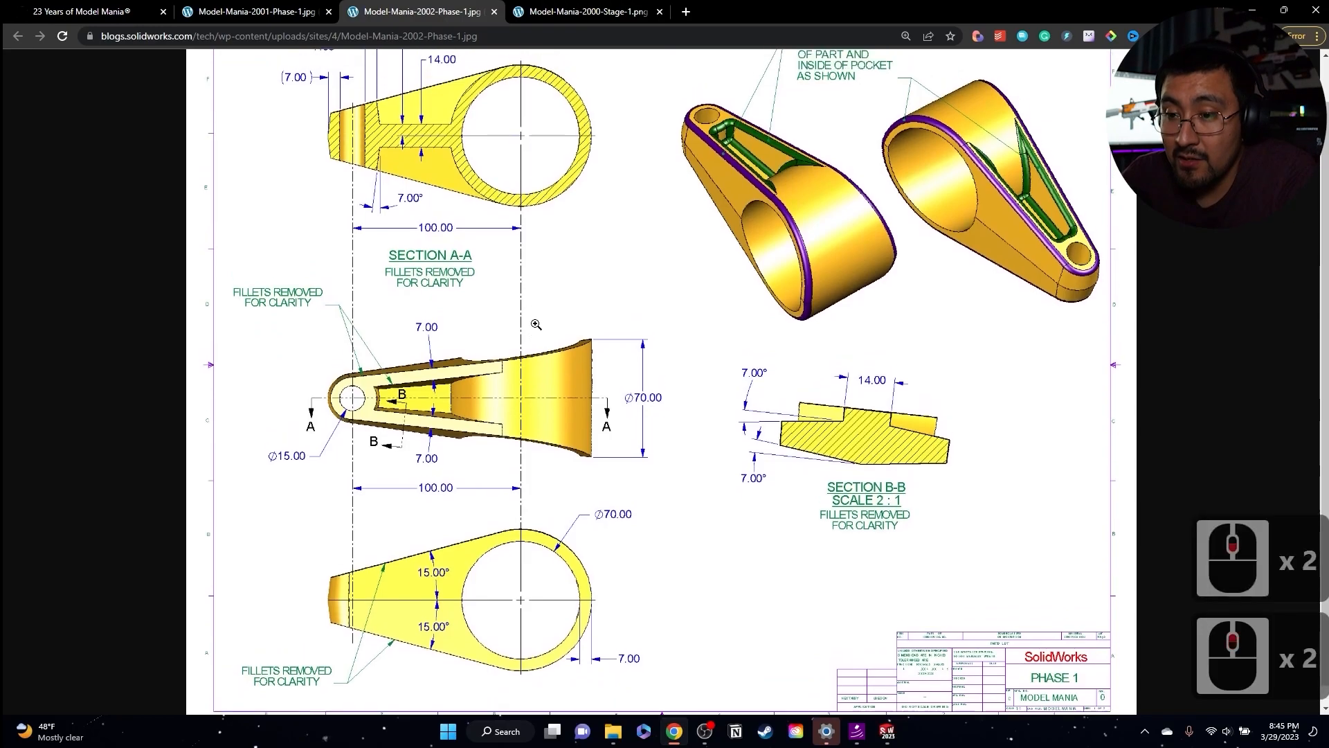
pyautogui.scroll(-2, 492, 511)
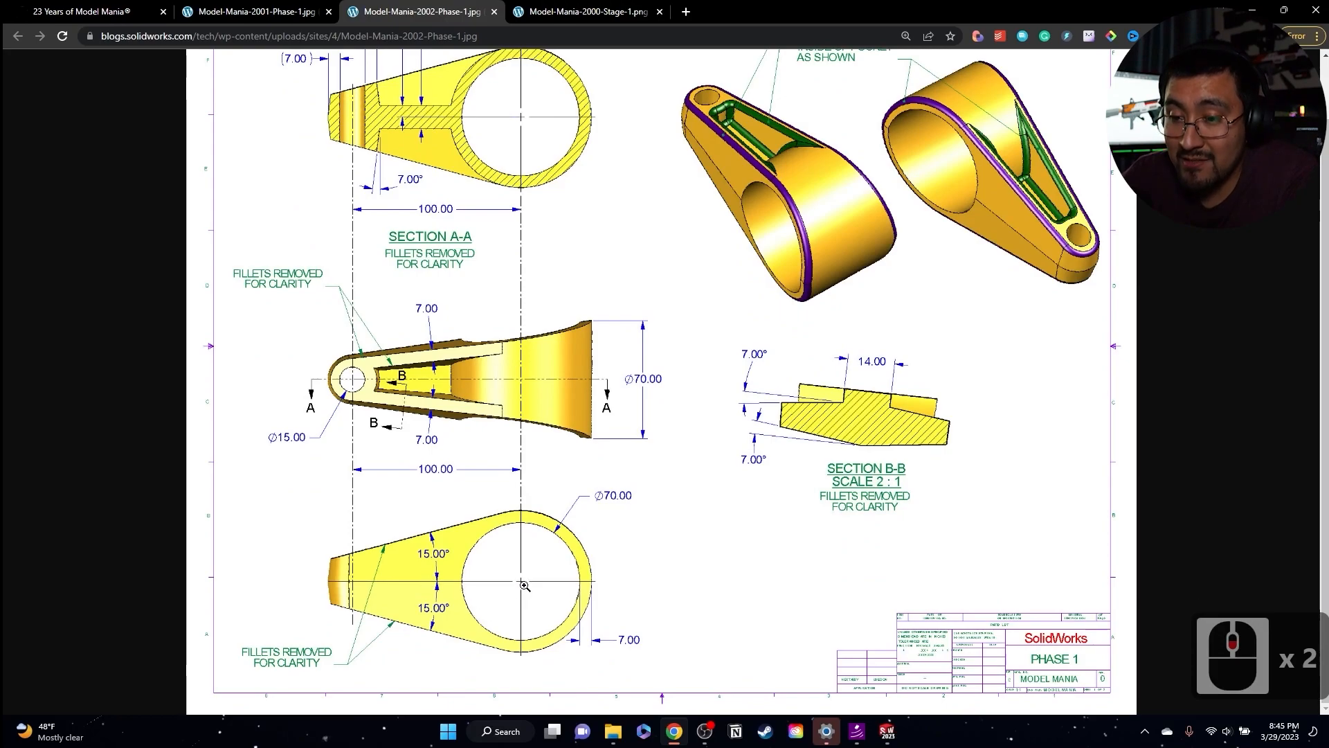
pyautogui.scroll(2, 527, 429)
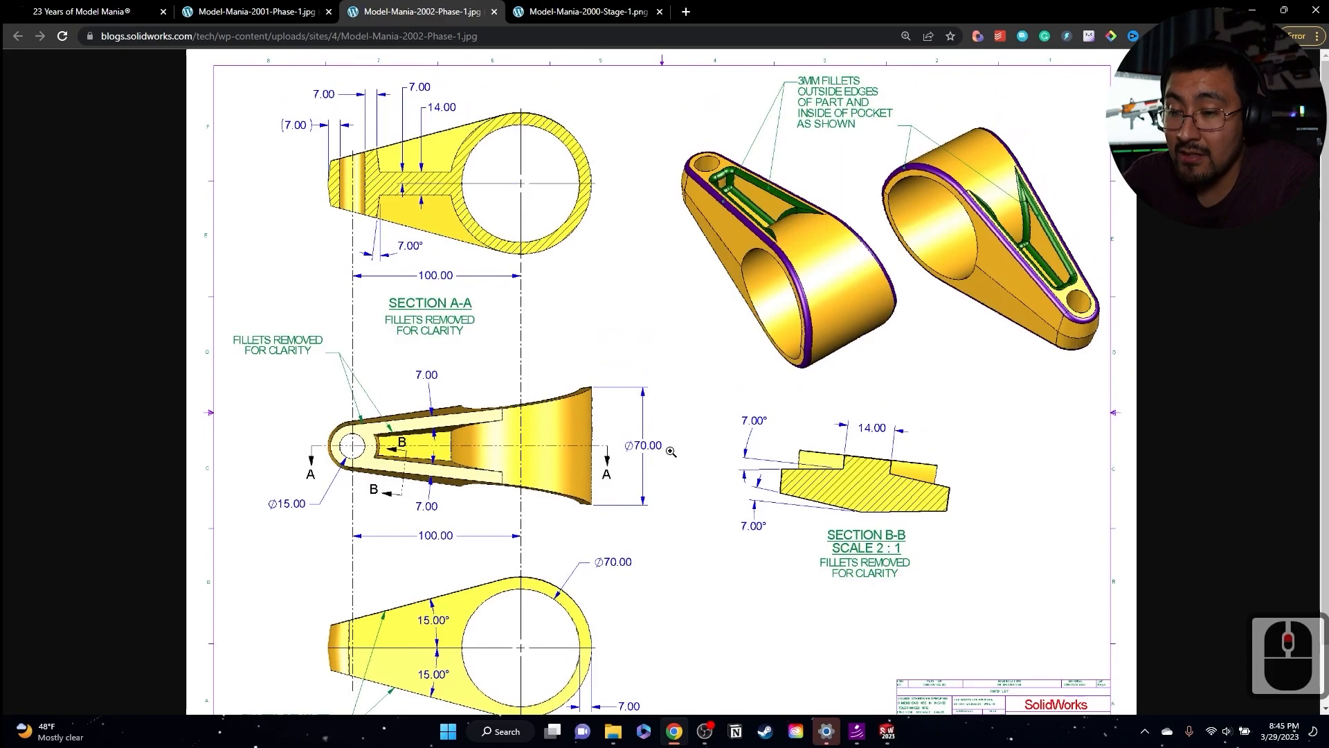
pyautogui.scroll(-2, 671, 452)
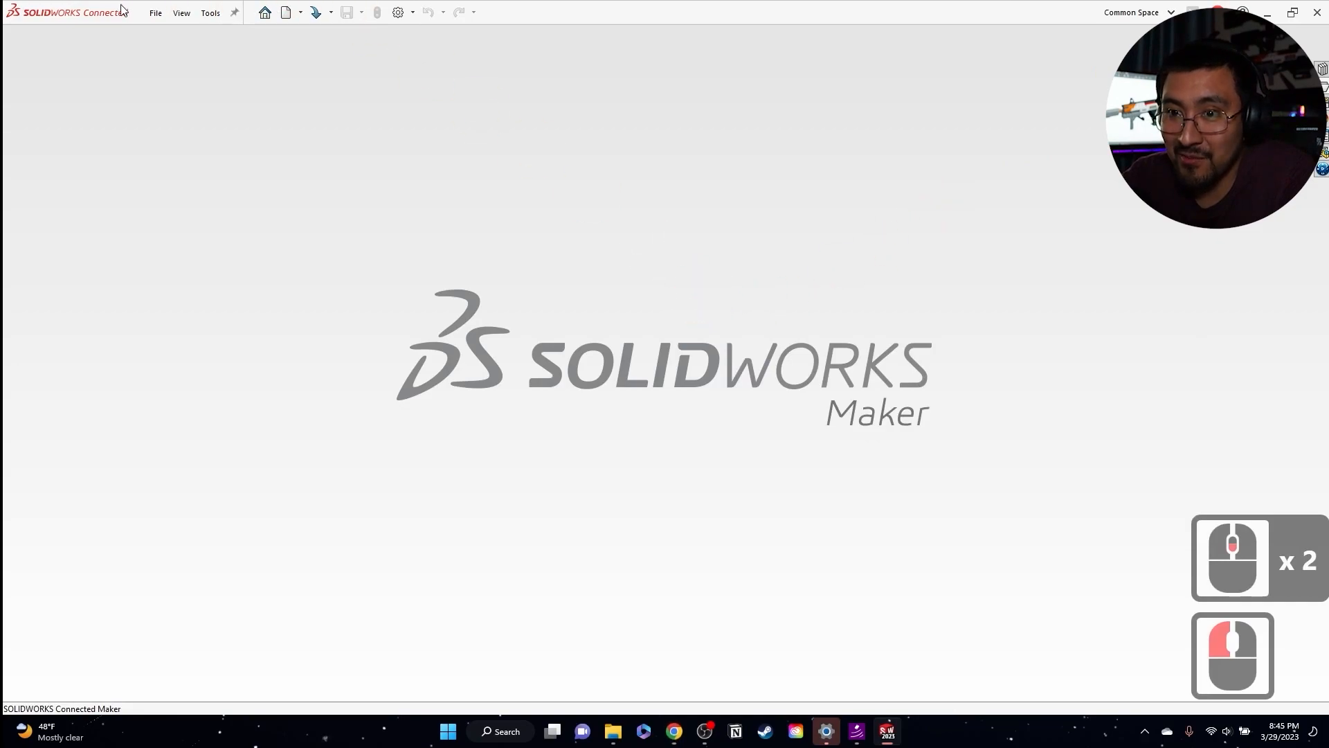
# - Switch to SOLIDWORKS and create a new part document
pyautogui.click(156, 13)
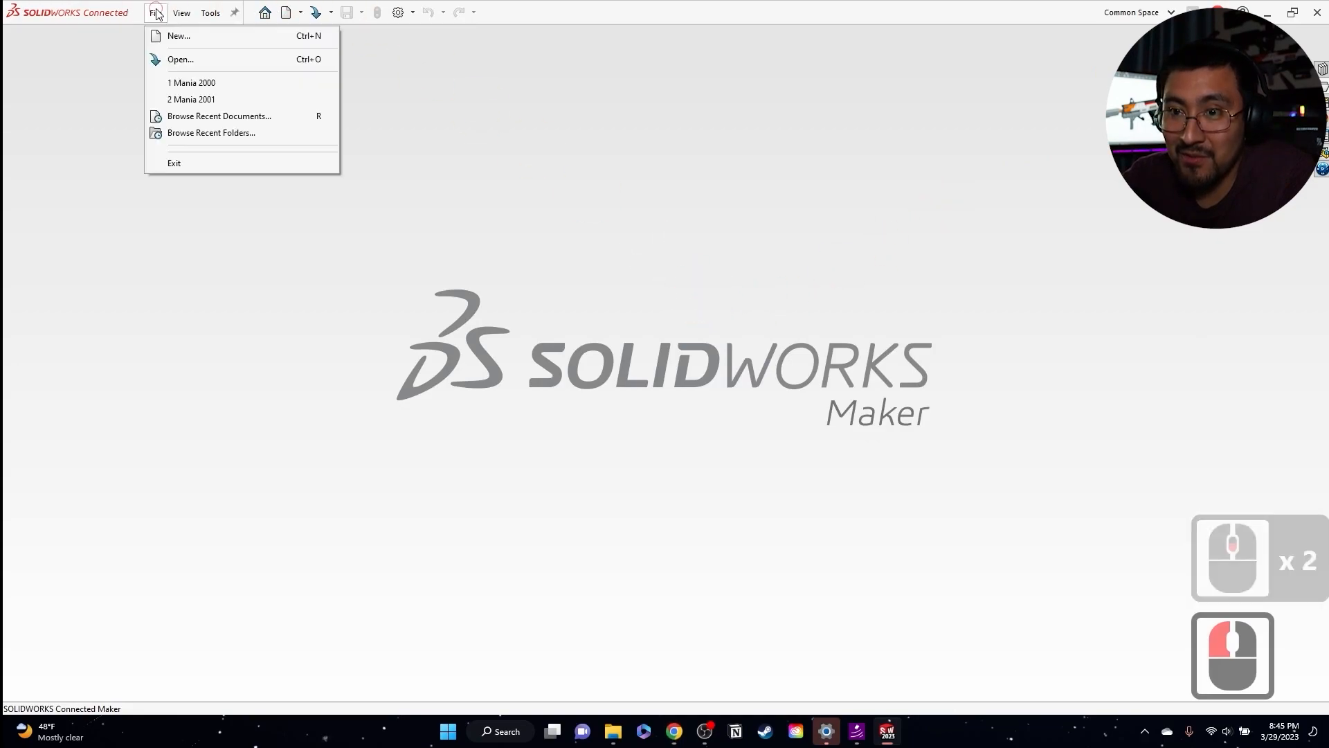
pyautogui.click(172, 36)
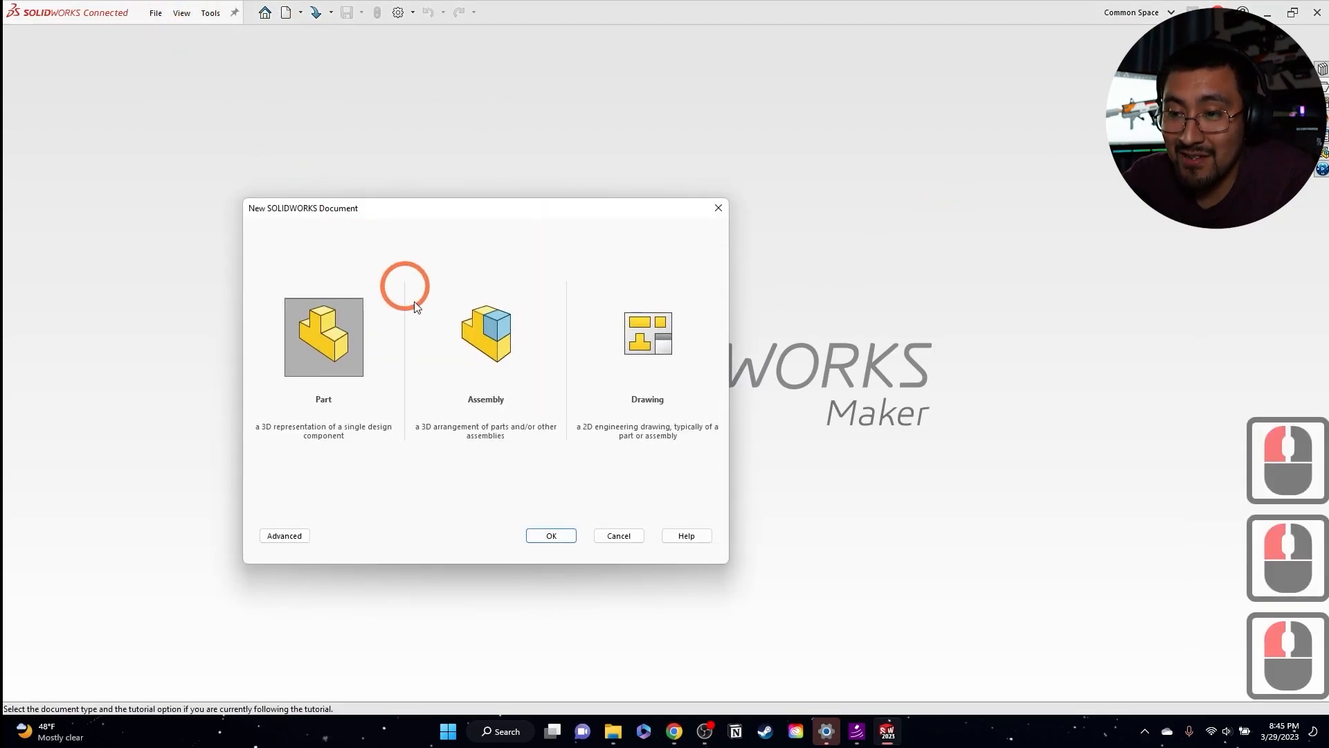
pyautogui.click(549, 535)
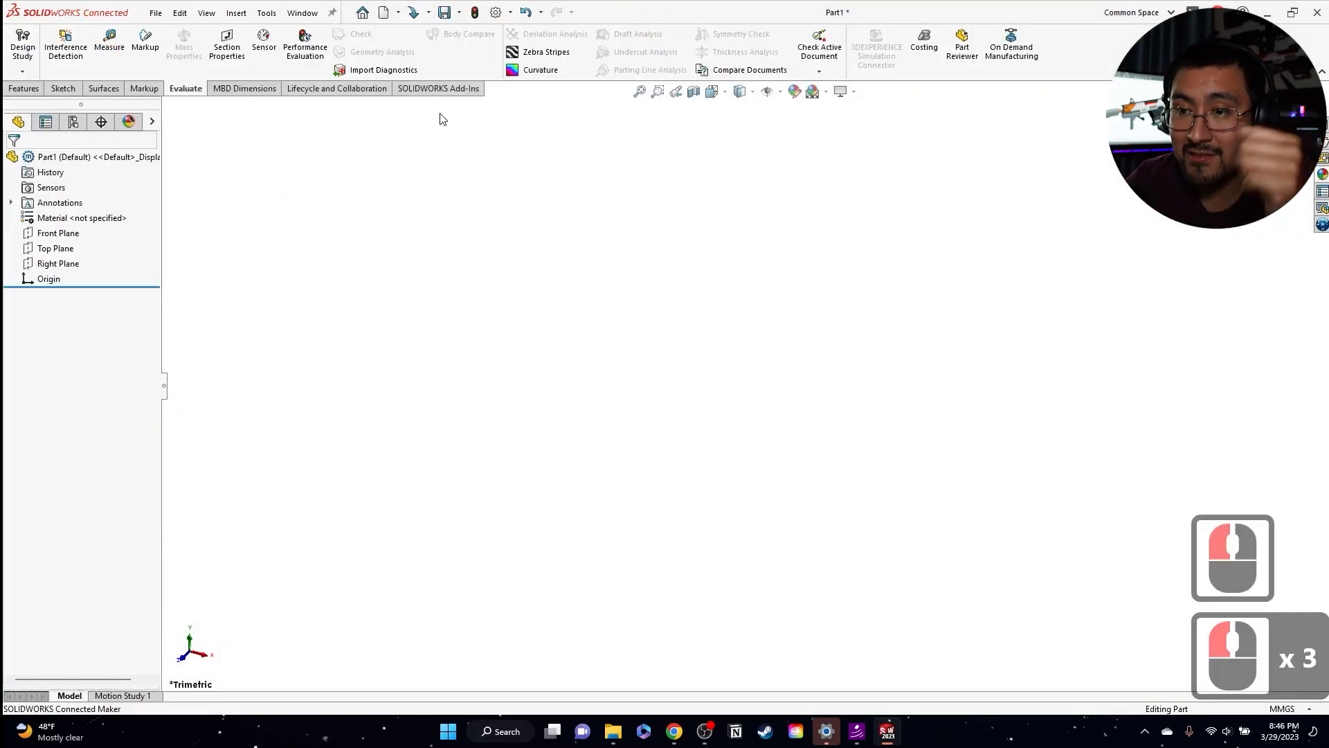
# - Save the new part as Mania 2002 in the SolidWorks Mania folder
pyautogui.hotkey('ctrl', 's')
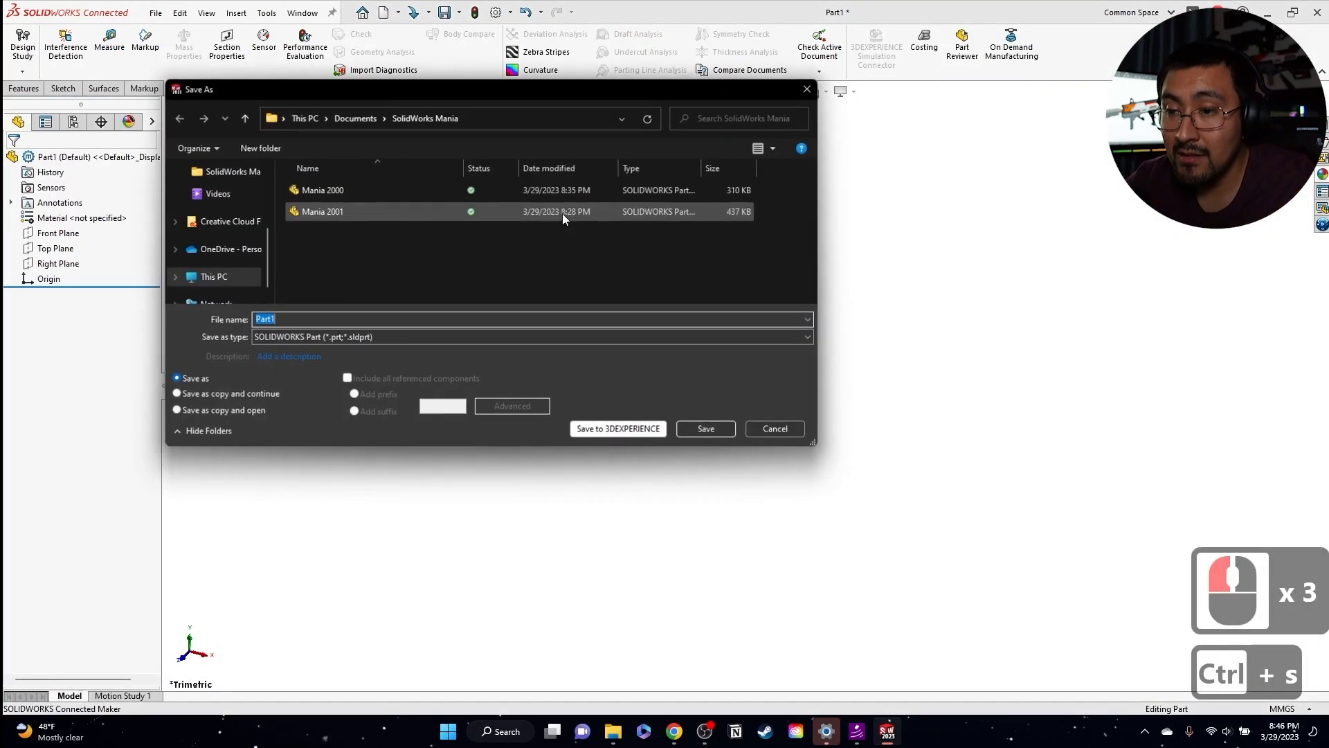
pyautogui.click(347, 211)
pyautogui.click(316, 318)
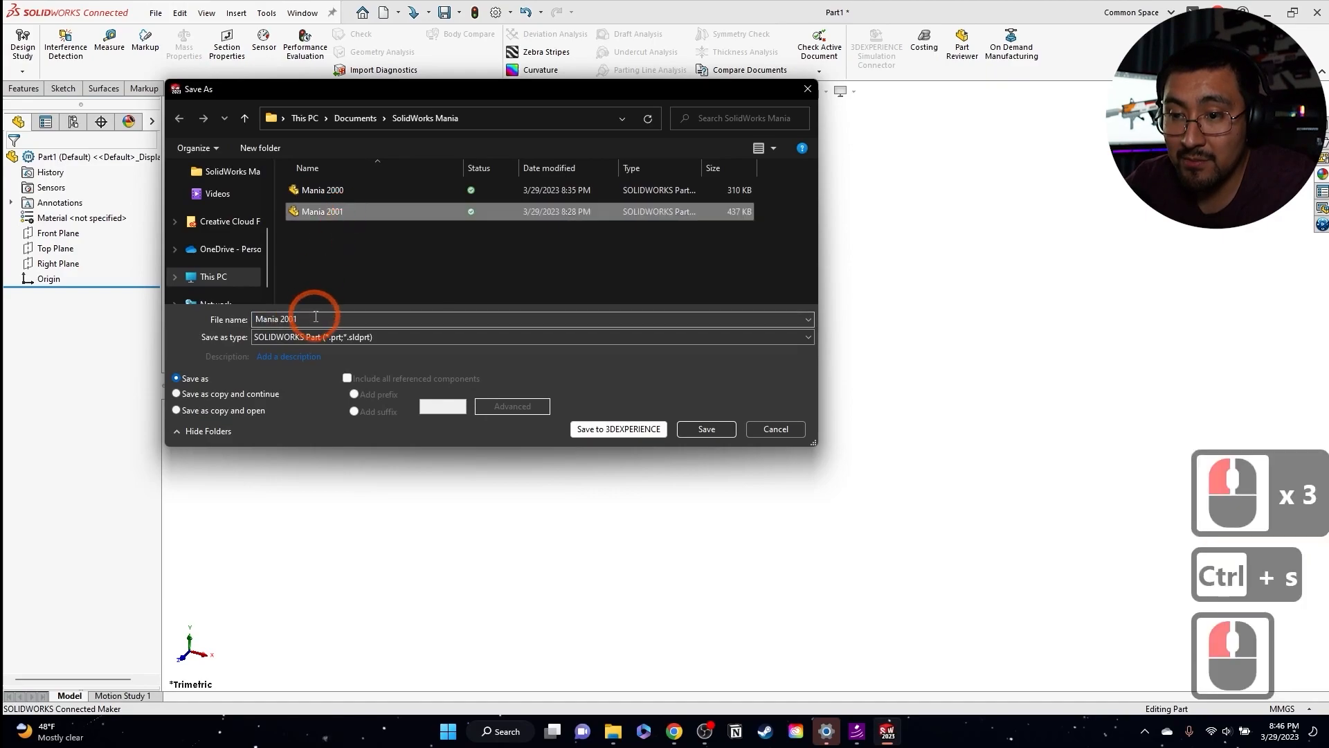
pyautogui.click(316, 317)
pyautogui.click(316, 318)
pyautogui.press('BackSpace')
pyautogui.write('2')
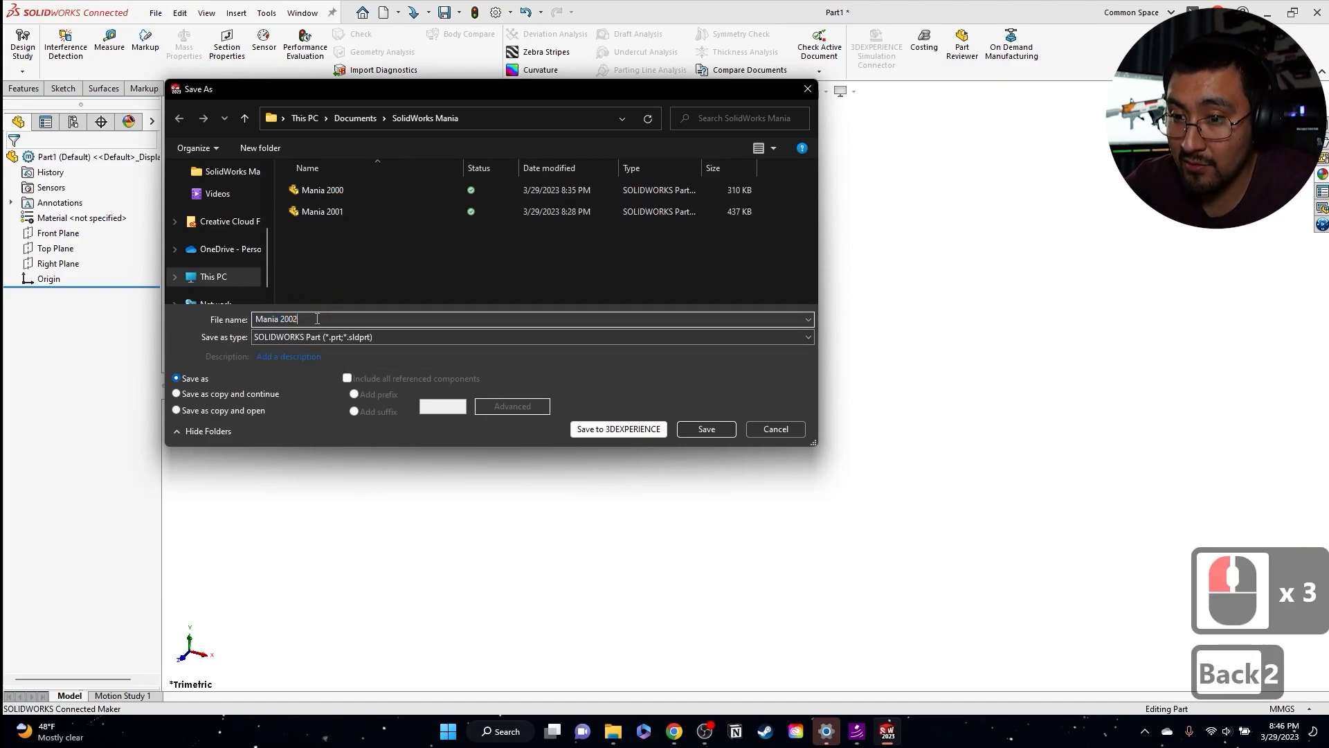
pyautogui.press('Return')
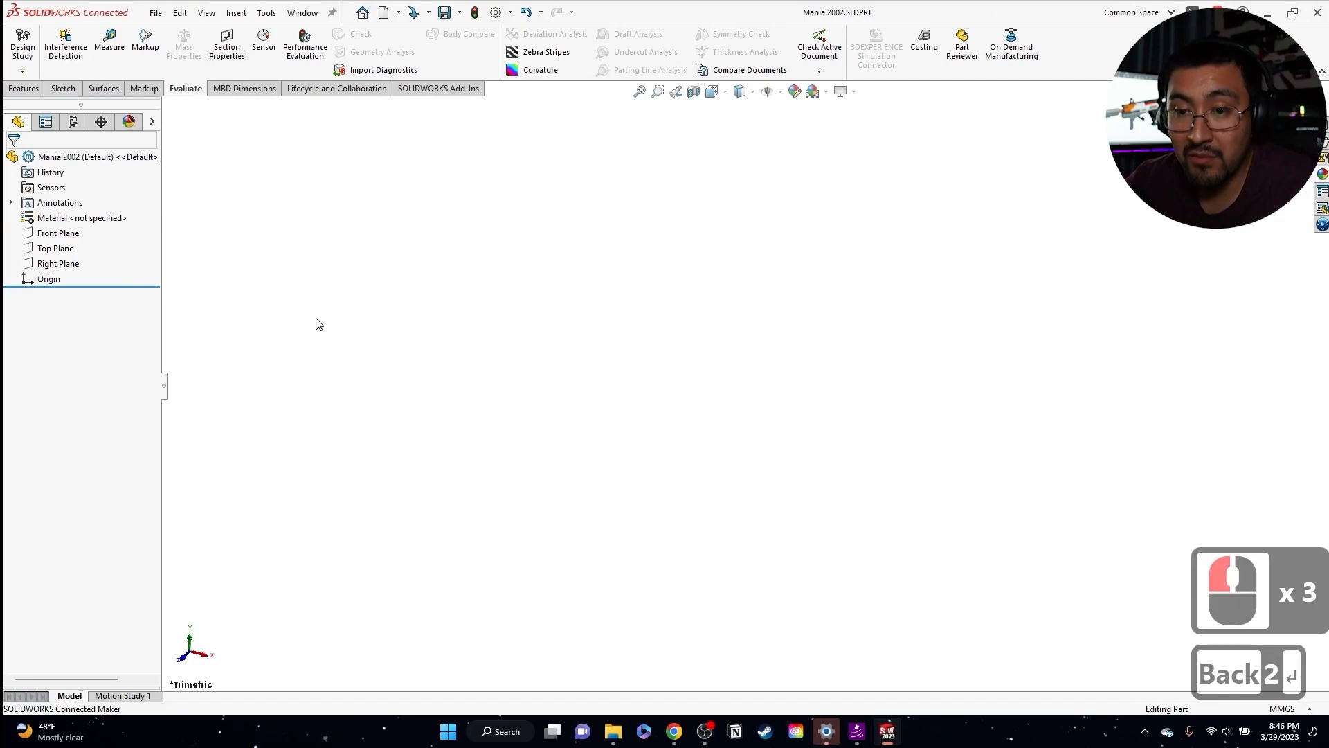
pyautogui.click(530, 494)
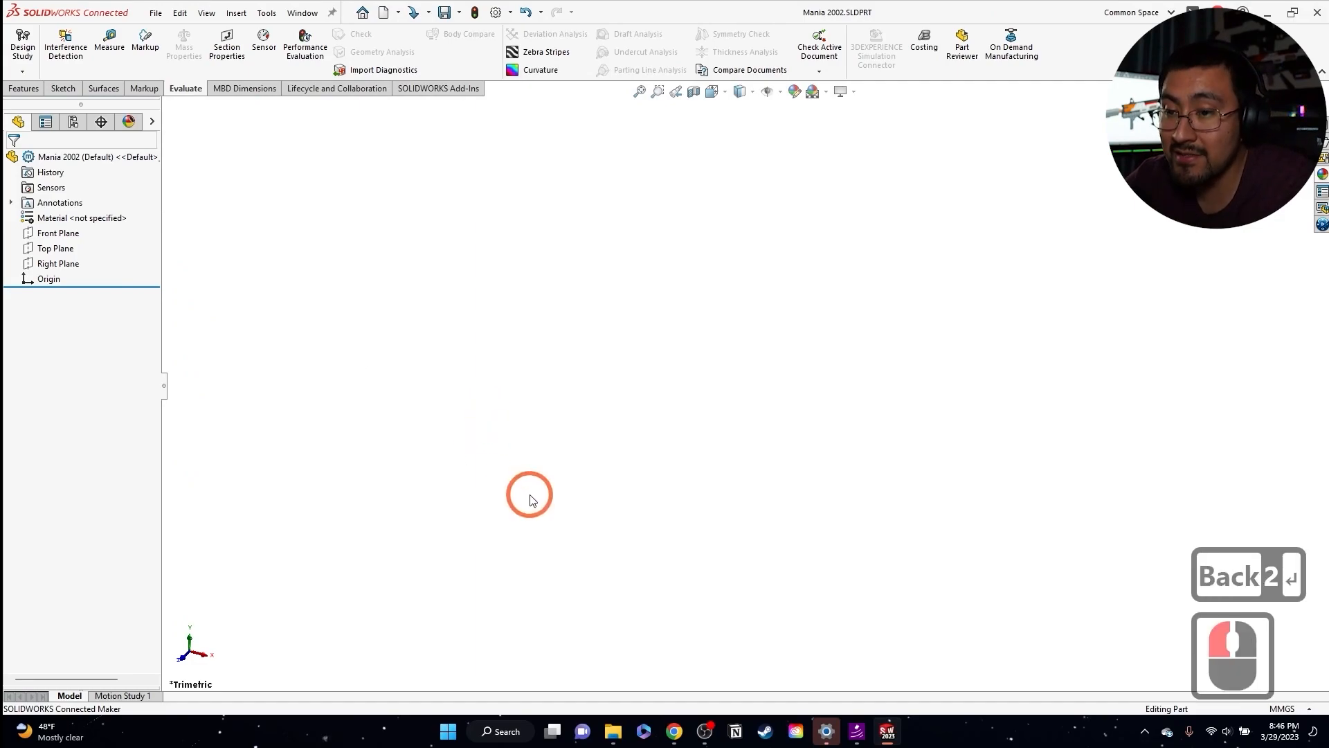
# - Change the part's unit system to IPS and save the part
pyautogui.click(24, 88)
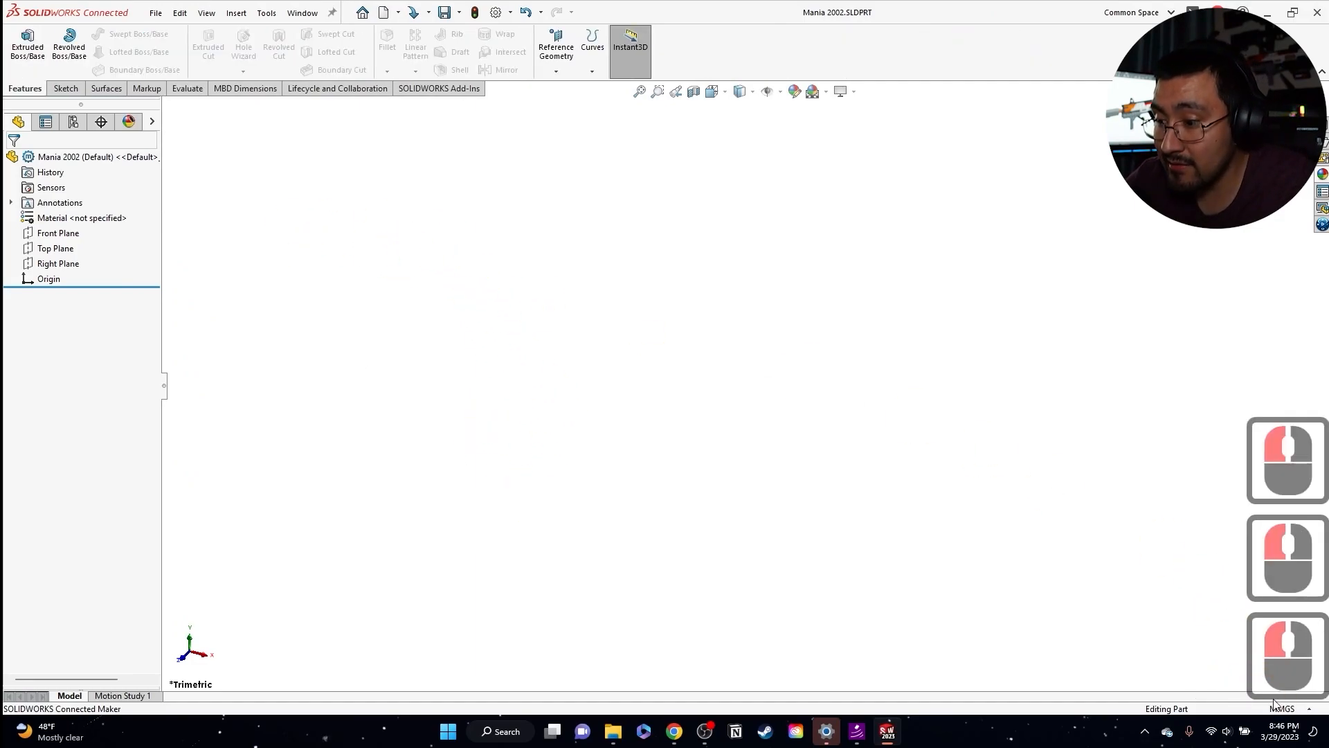
pyautogui.click(1277, 707)
pyautogui.click(1216, 665)
pyautogui.click(631, 402)
pyautogui.click(380, 247)
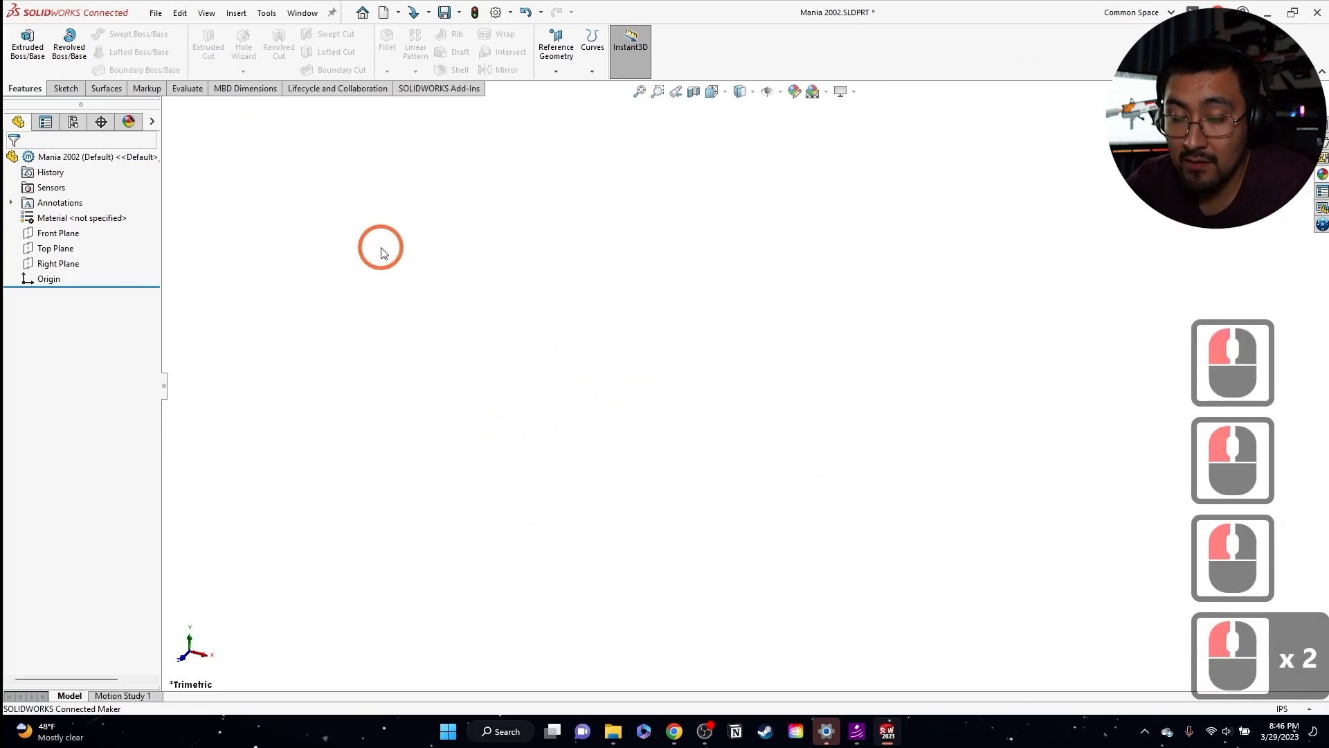
pyautogui.hotkey('ctrl', 's')
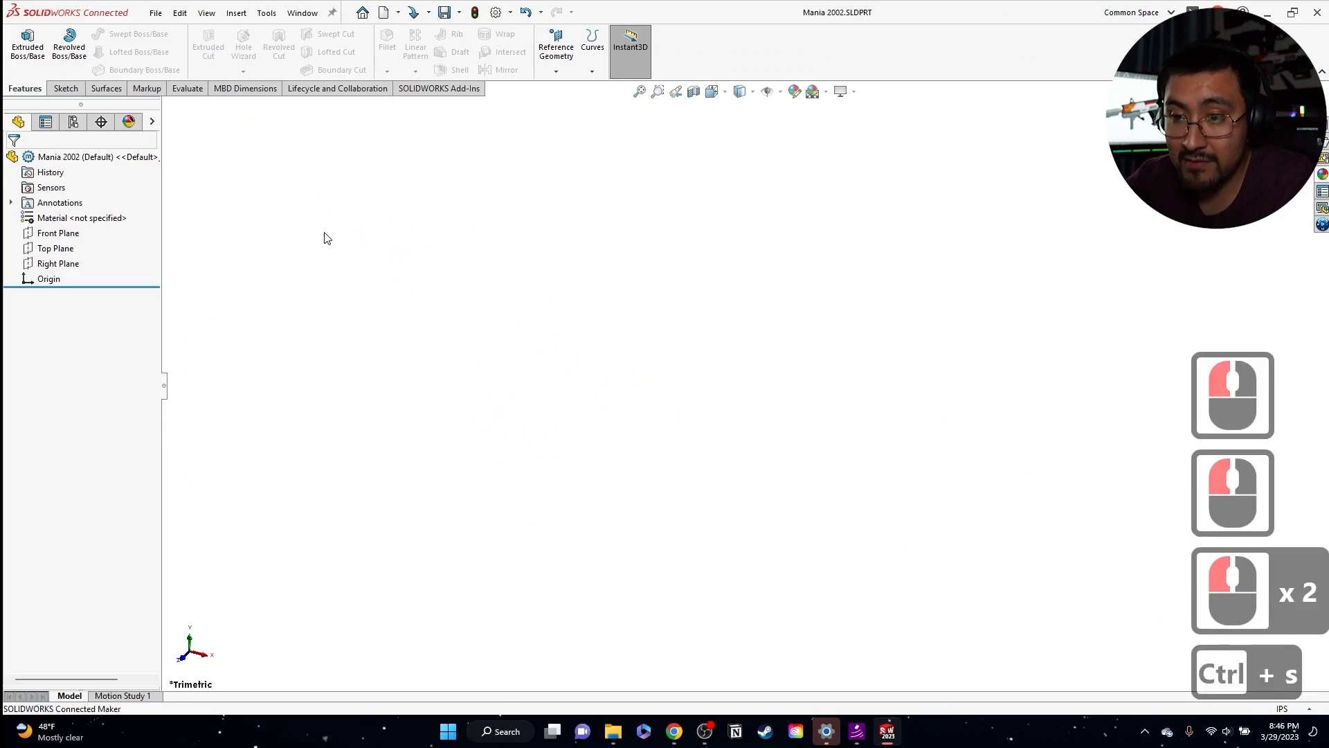
# - Sketch two concentric circles centred on the origin of the Right Plane, with radii of about 3.31 in and 4.29 in
pyautogui.click(56, 264)
pyautogui.click(99, 244)
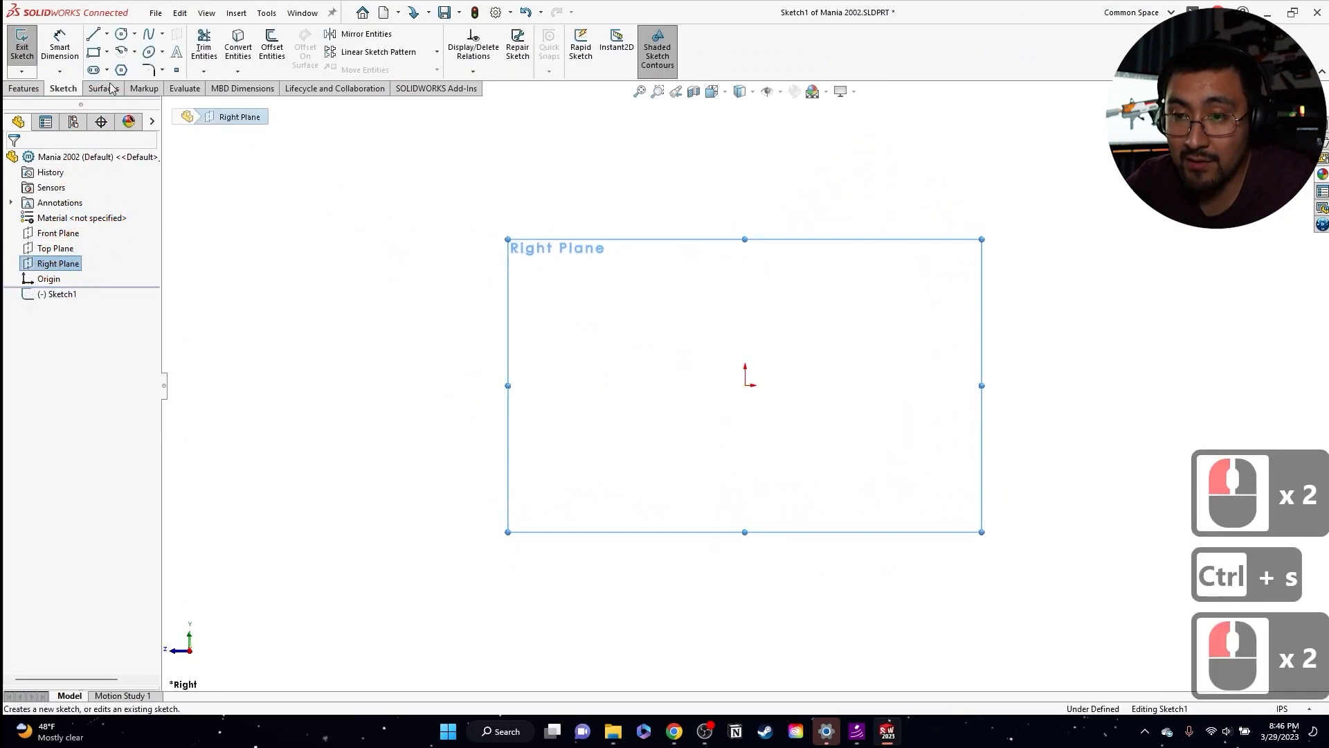
pyautogui.click(121, 33)
pyautogui.moveTo(745, 386)
pyautogui.mouseDown()
pyautogui.moveTo(963, 496)
pyautogui.moveTo(950, 483)
pyautogui.mouseUp()
pyautogui.click(950, 482)
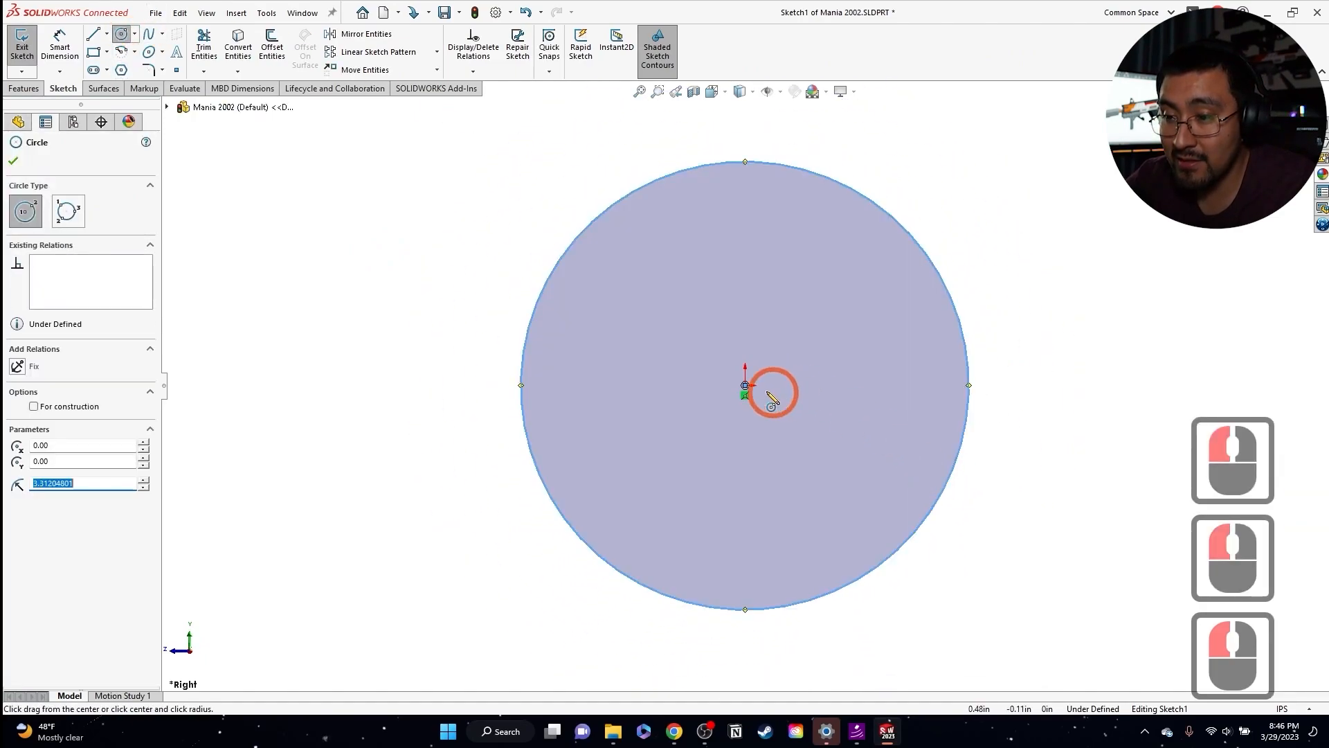
pyautogui.click(745, 385)
pyautogui.scroll(3, 748, 388)
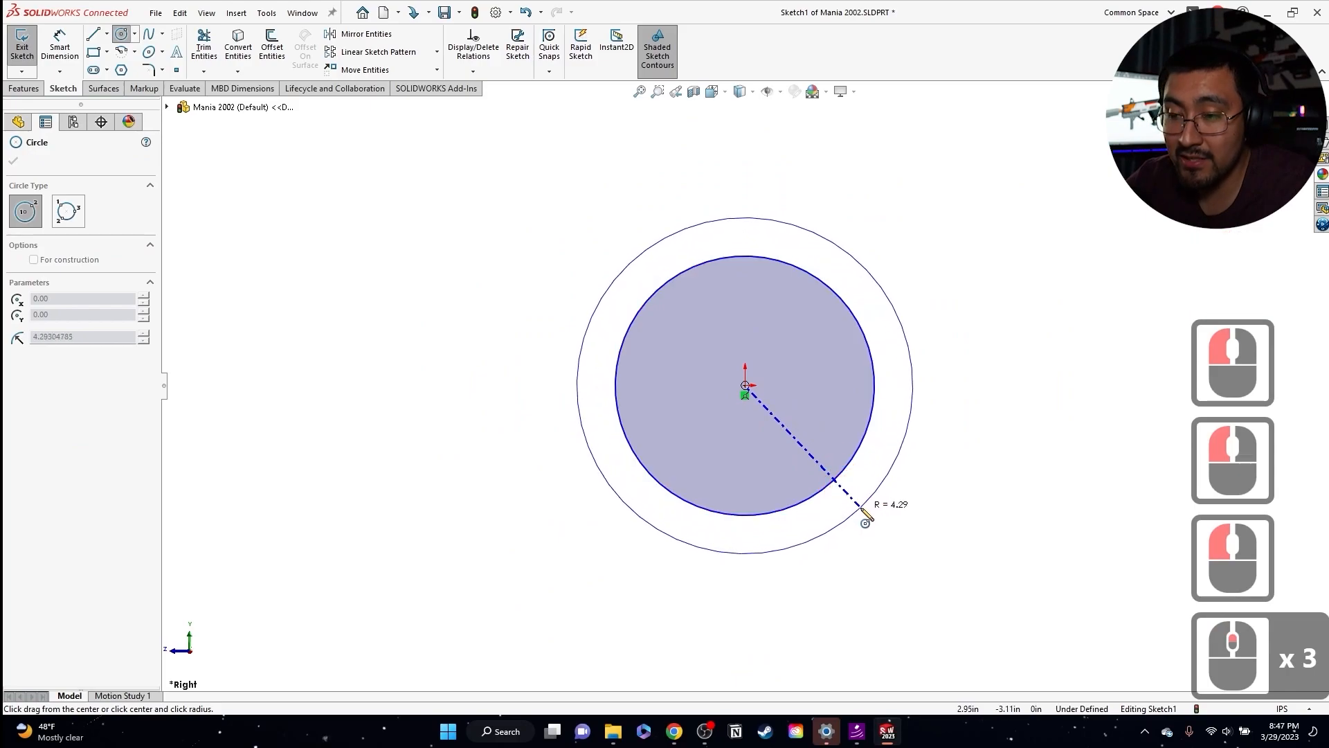
pyautogui.click(862, 505)
pyautogui.press('Escape')
pyautogui.press('Escape')
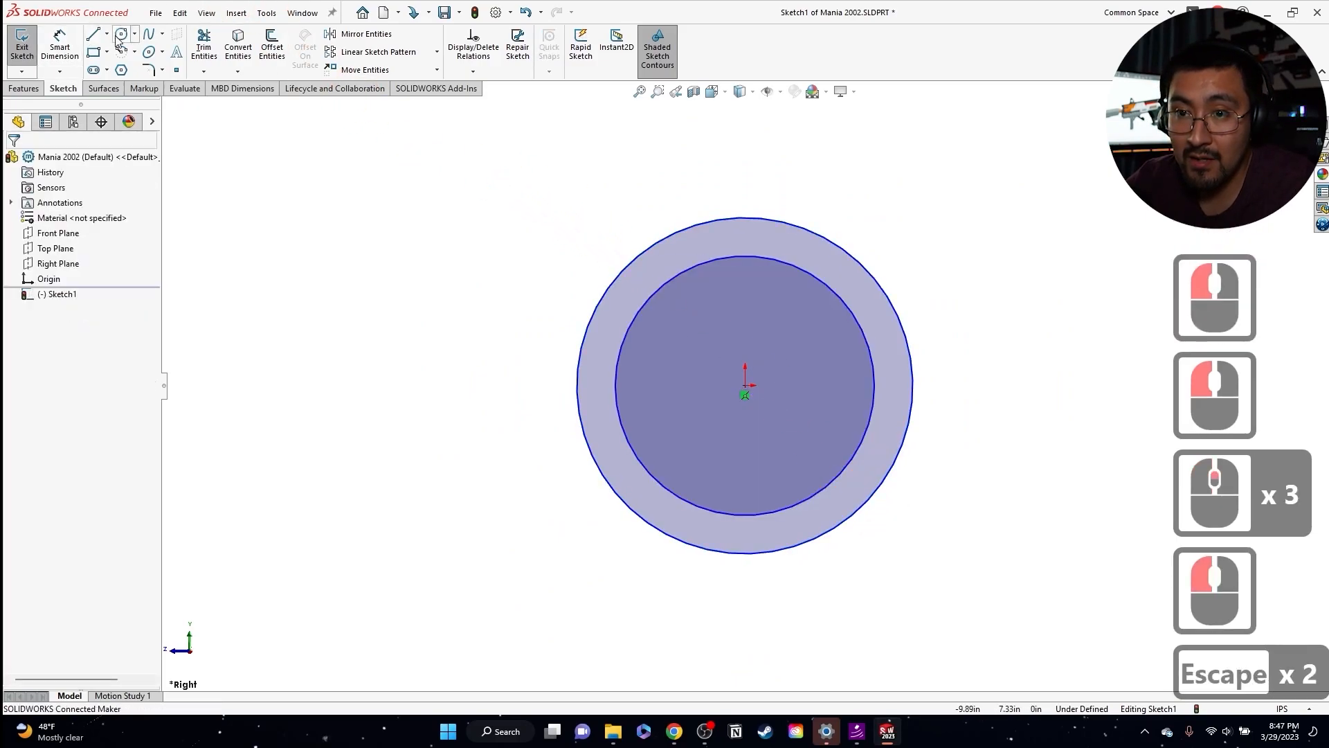
# - Draw a horizontal construction centerline through the origin, extending past both circles and far out to the side where the arm is drawn
pyautogui.click(123, 68)
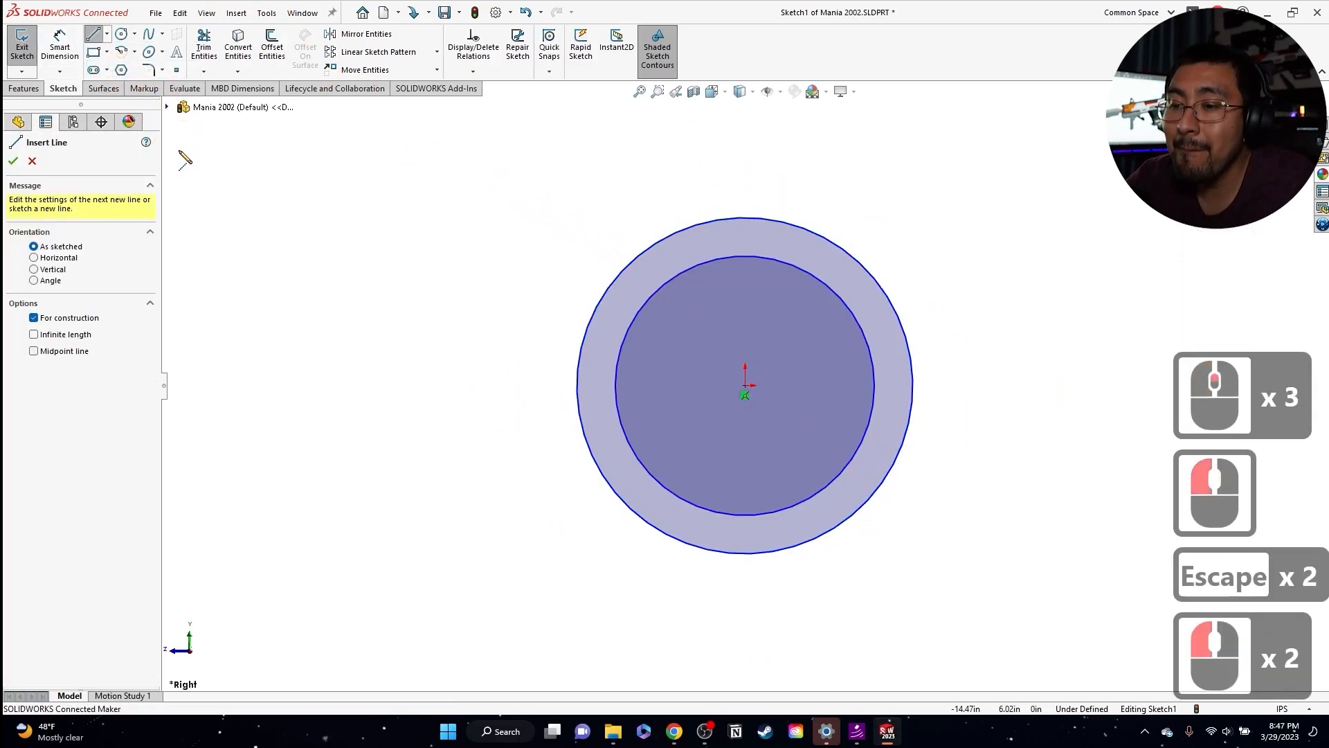
pyautogui.press('Escape')
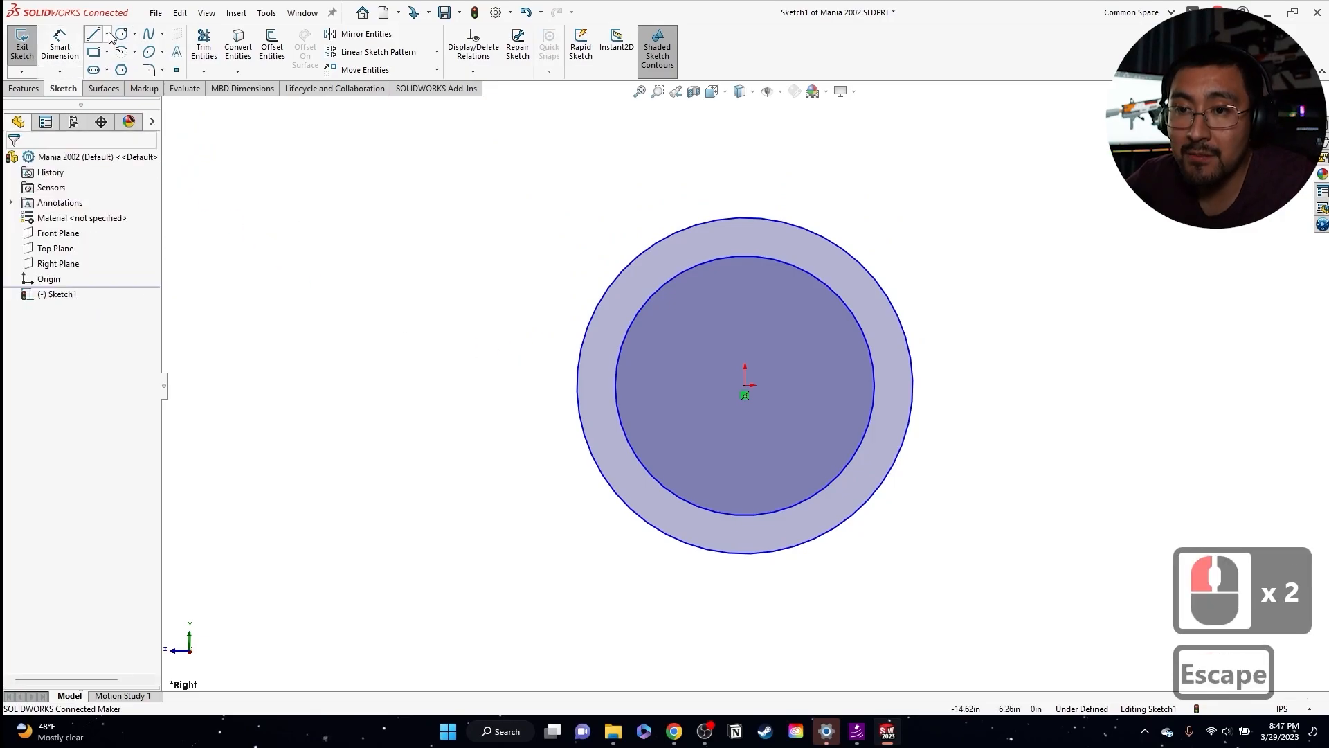
pyautogui.click(106, 33)
pyautogui.click(114, 70)
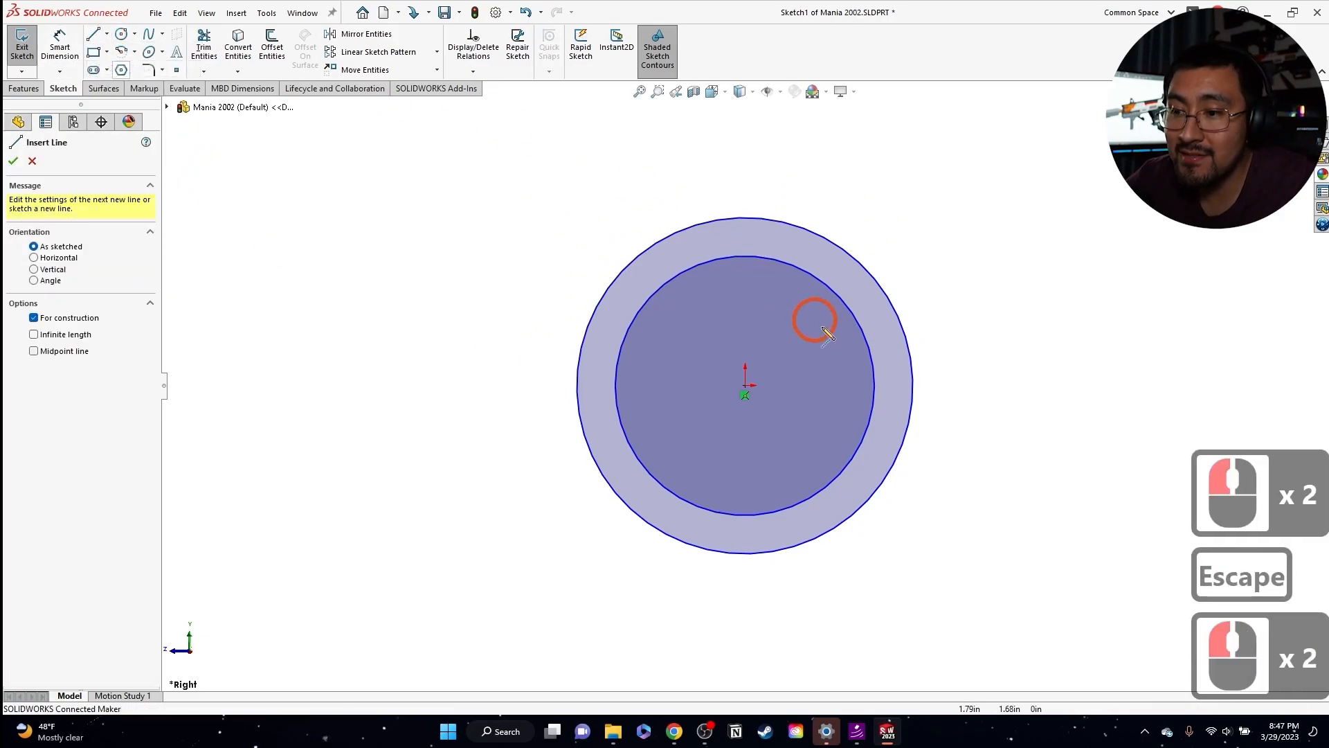
pyautogui.click(940, 386)
pyautogui.click(211, 385)
pyautogui.press('Escape')
pyautogui.press('Escape')
# - Sketch a vertical line up from the centerline's far end and a slanted line about 13.66 in long rising over the circles
pyautogui.click(94, 33)
pyautogui.click(258, 385)
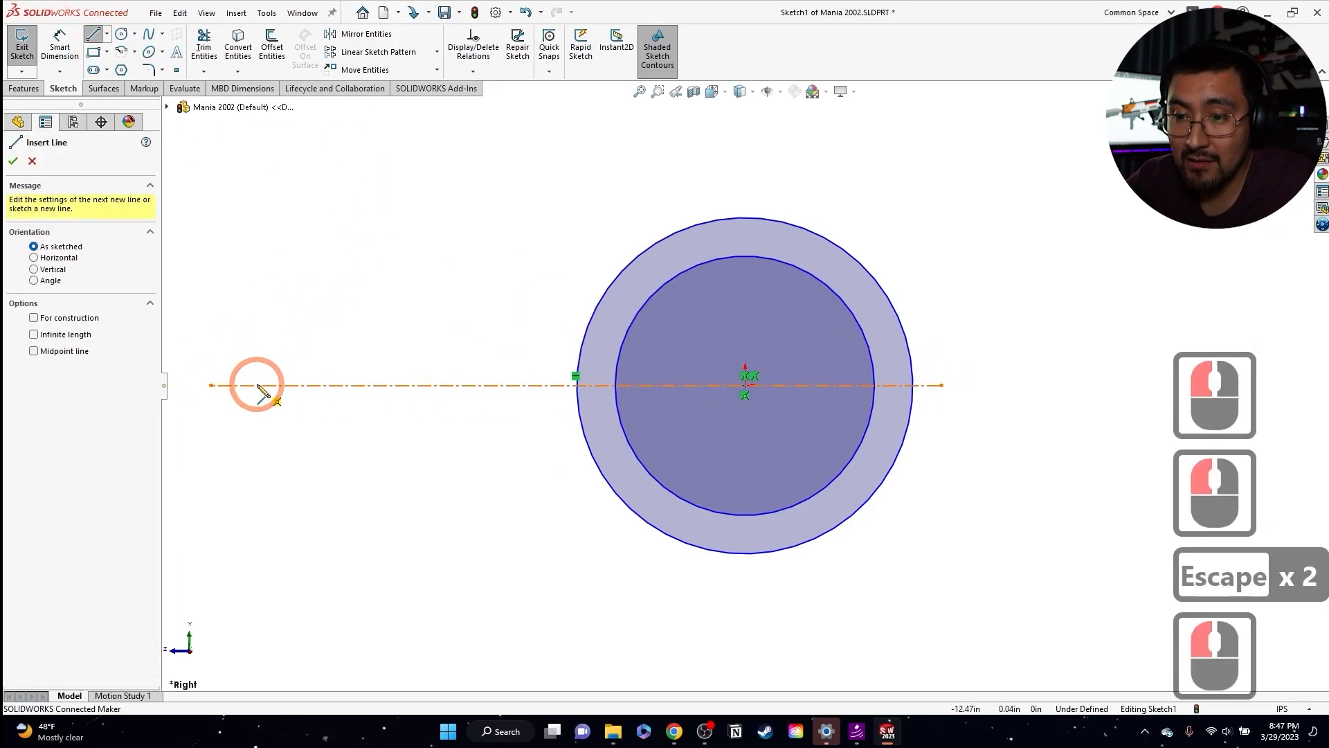
pyautogui.click(257, 289)
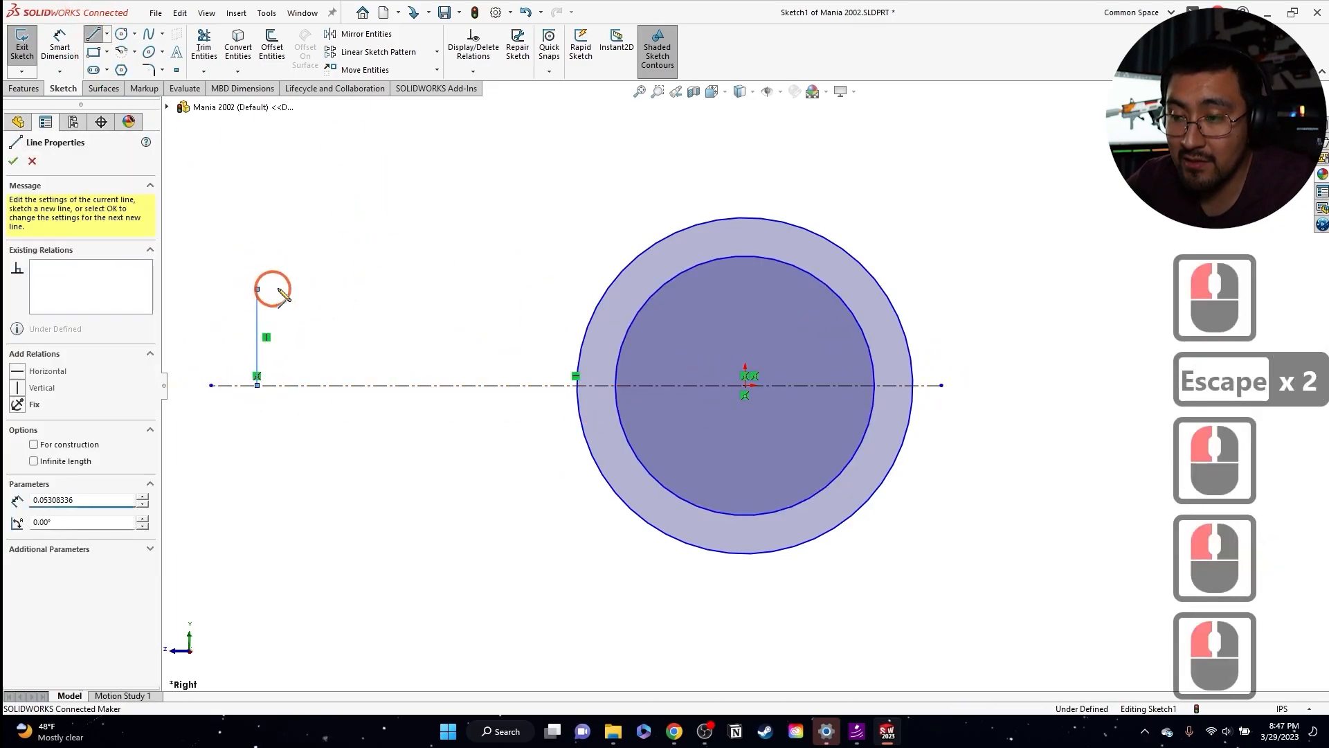
pyautogui.click(780, 173)
pyautogui.press('Escape')
pyautogui.press('Escape')
# - Make the slanted line tangent to the outer circle
pyautogui.click(735, 217)
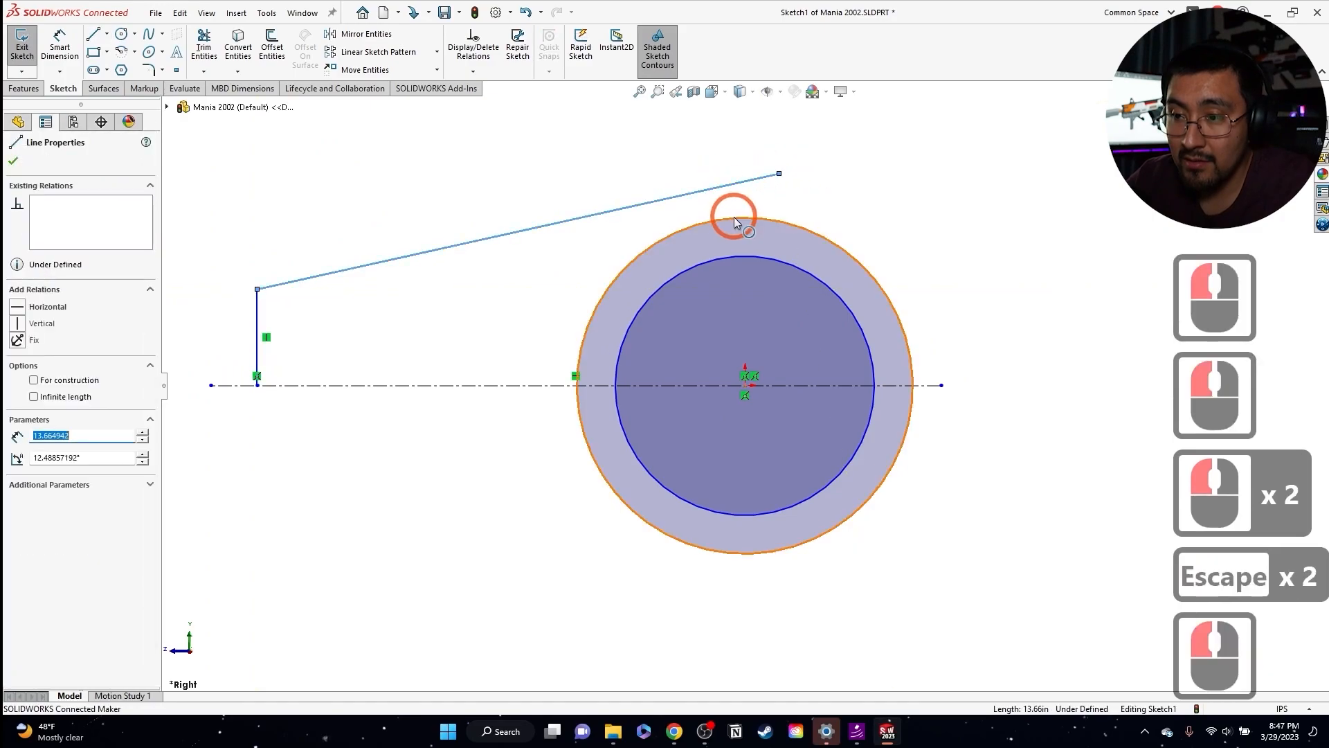
pyautogui.keyDown('ctrl'); pyautogui.click(371, 267); pyautogui.keyUp('ctrl')
pyautogui.click(40, 389)
pyautogui.press('Escape')
pyautogui.press('Escape')
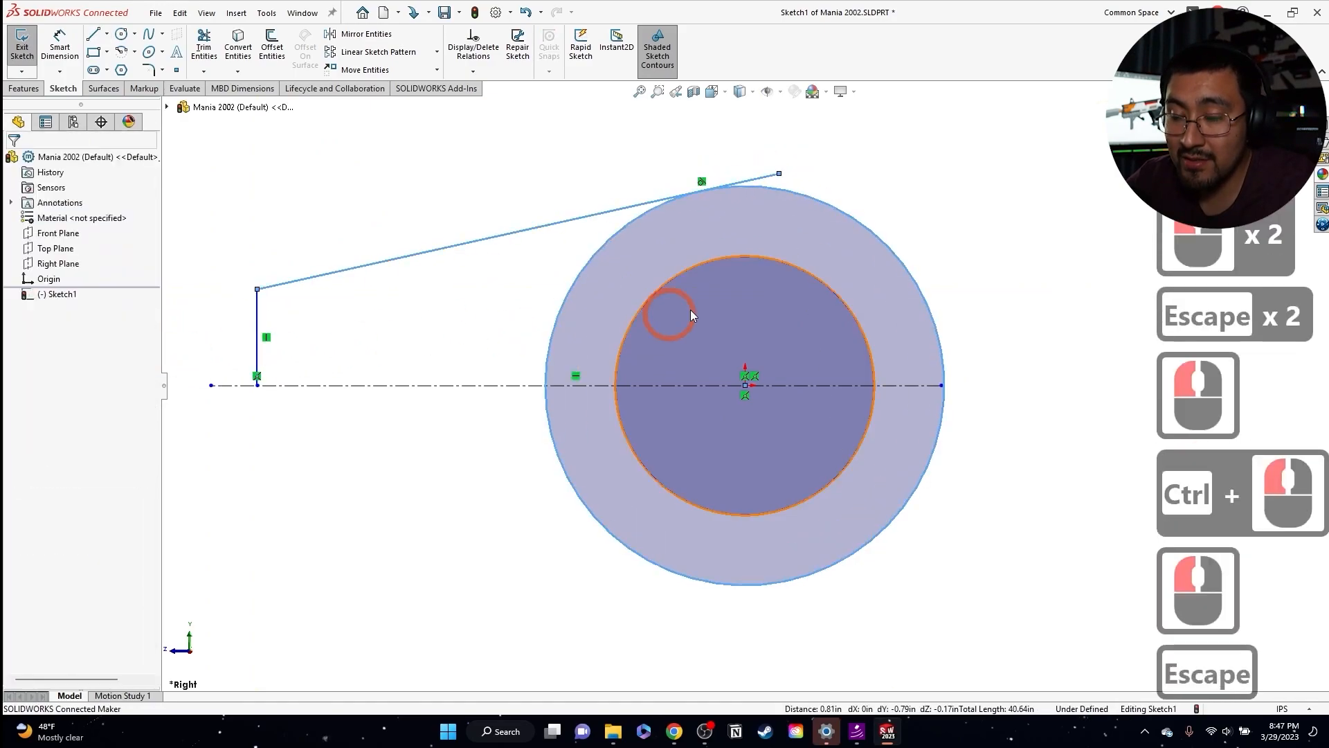
# - Trim the slanted line's overhang beyond its tangent point, keeping the outer circle whole
pyautogui.click(214, 38)
pyautogui.moveTo(728, 151); pyautogui.dragTo(778, 186)
pyautogui.moveTo(516, 496)
pyautogui.mouseDown()
pyautogui.moveTo(721, 480)
pyautogui.moveTo(711, 466)
pyautogui.mouseUp()
pyautogui.hotkey('ctrl', 'z')
pyautogui.press('Escape')
pyautogui.press('Escape')
# - Try to attach the horizontal centerline's end near the circles to the outer circle
pyautogui.moveTo(943, 385); pyautogui.dragTo(964, 386)
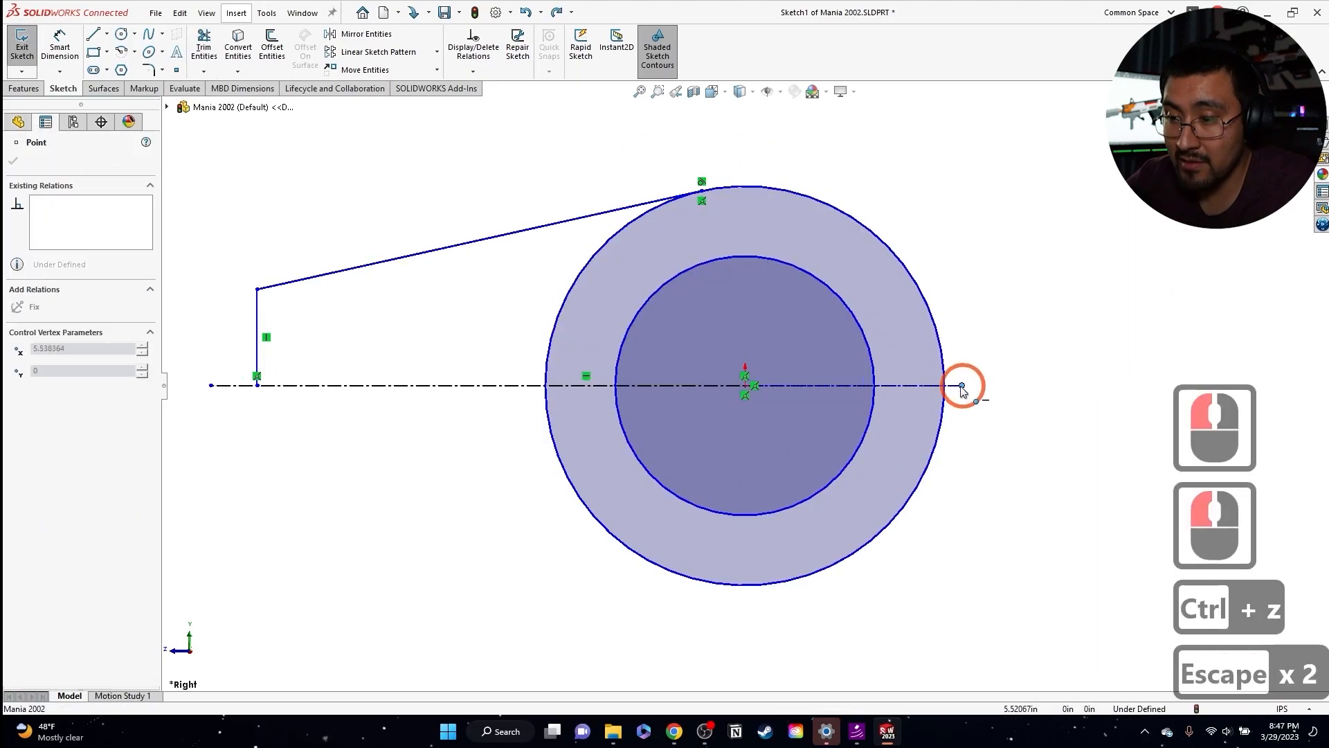
pyautogui.click(950, 391)
pyautogui.press('Escape')
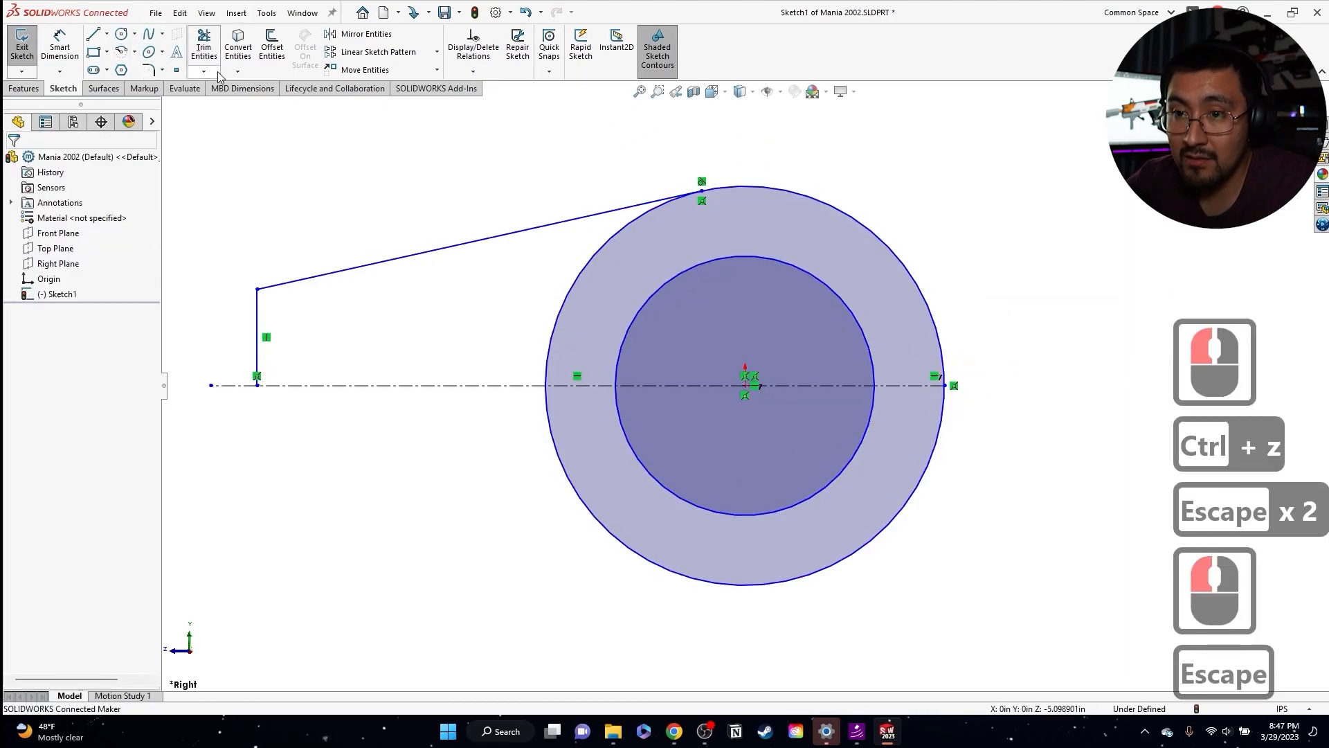
# - Trim away the lower halves of both circles and the outer circle's arc inside the arm
pyautogui.click(203, 45)
pyautogui.moveTo(627, 586); pyautogui.dragTo(683, 466)
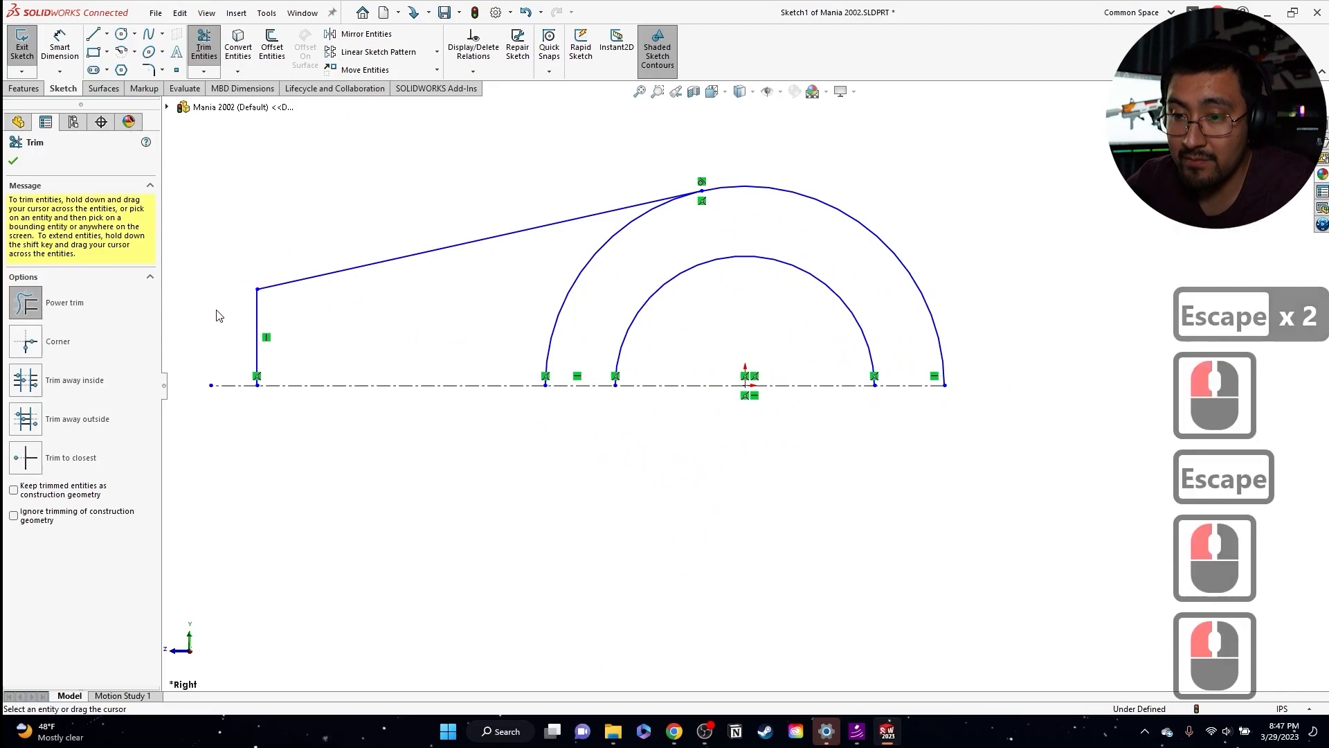
pyautogui.click(594, 265)
pyautogui.press('Escape')
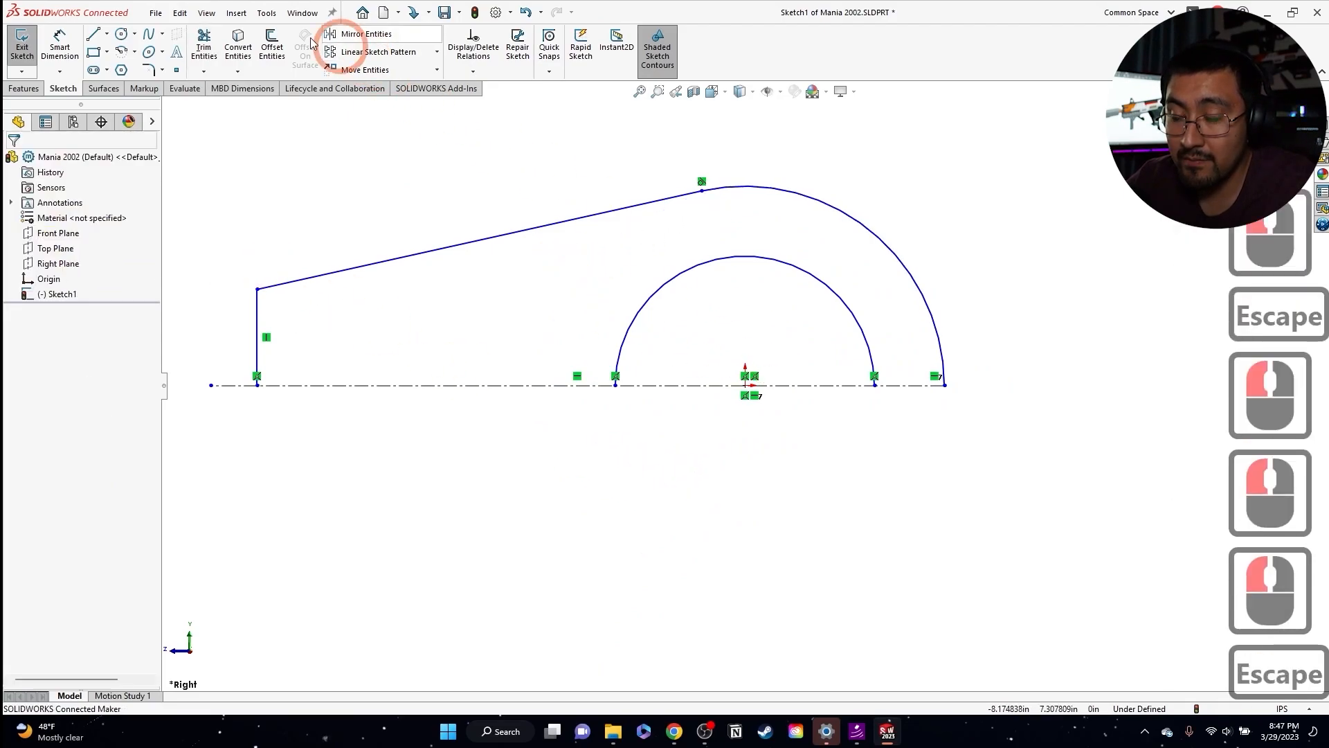
# - Close the half profile with two solid lines along the centerline, one on each side of the inner arc
pyautogui.click(97, 38)
pyautogui.click(616, 384)
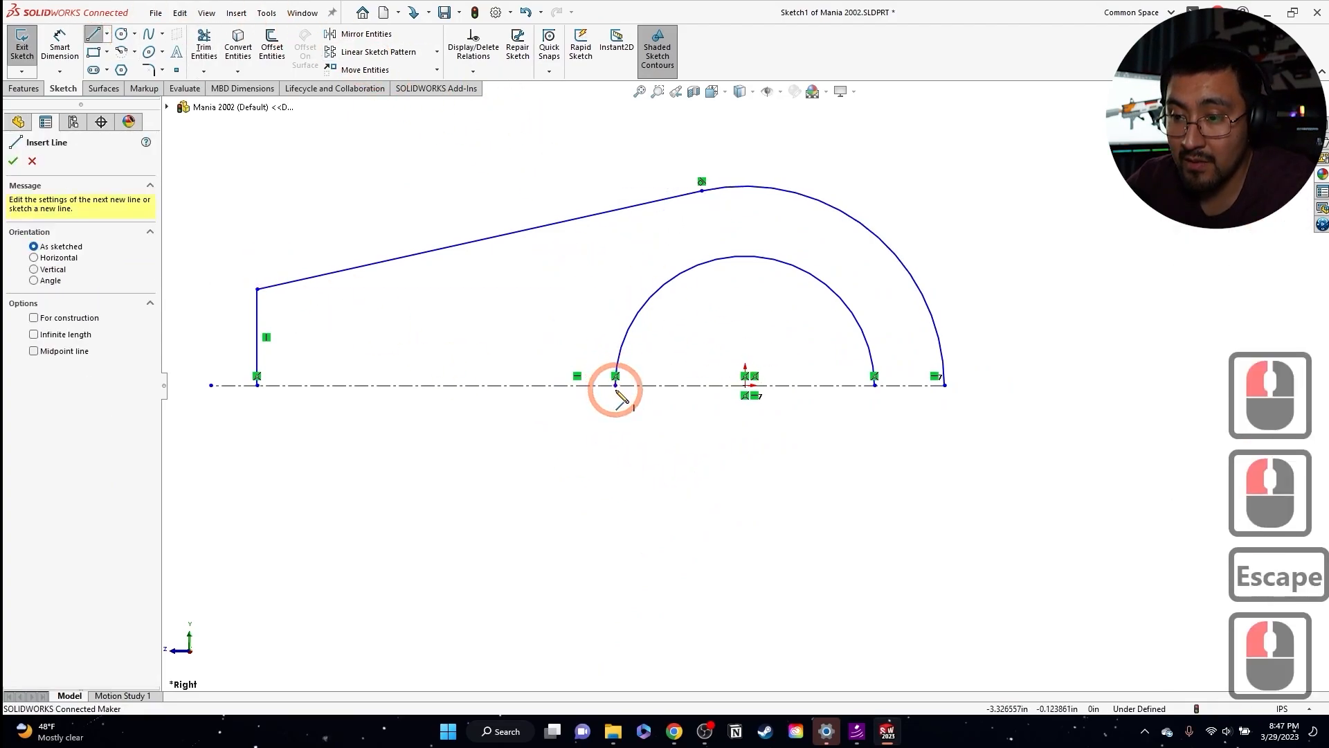
pyautogui.click(258, 385)
pyautogui.press('Escape')
pyautogui.press('Escape')
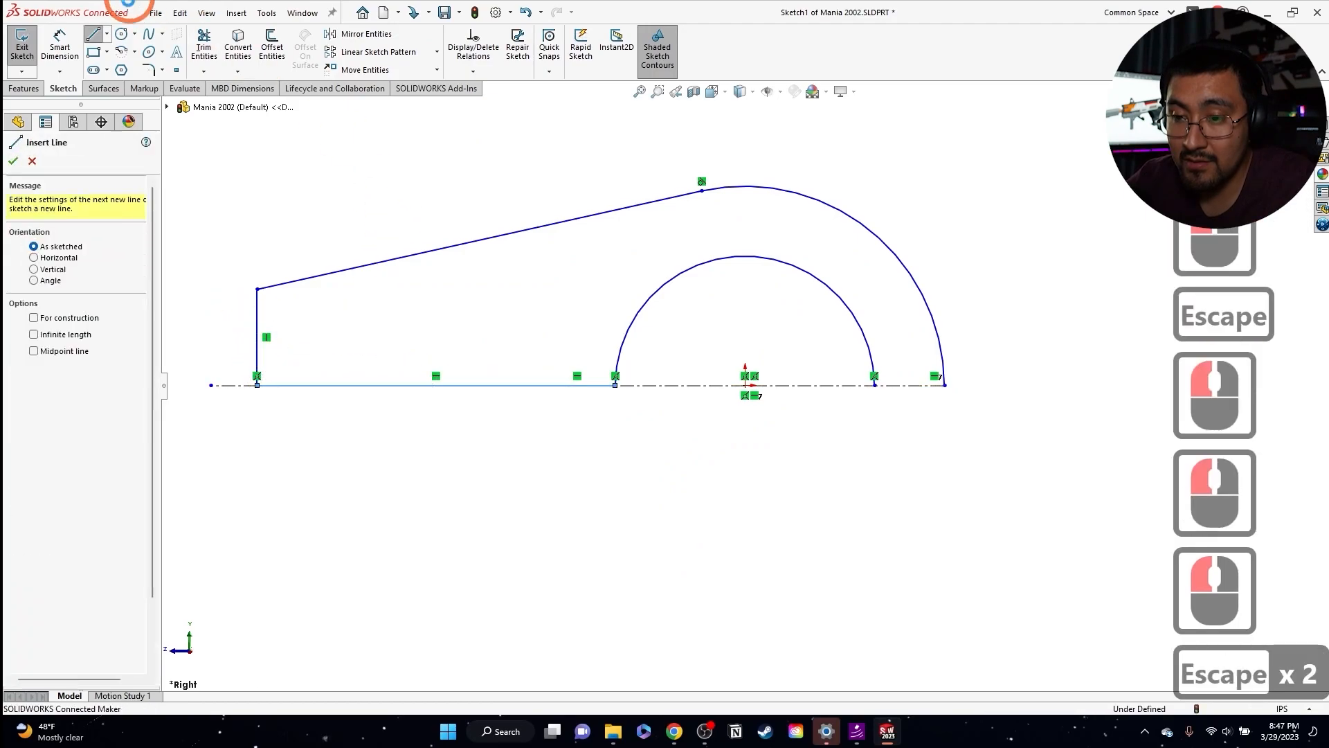
pyautogui.click(829, 324)
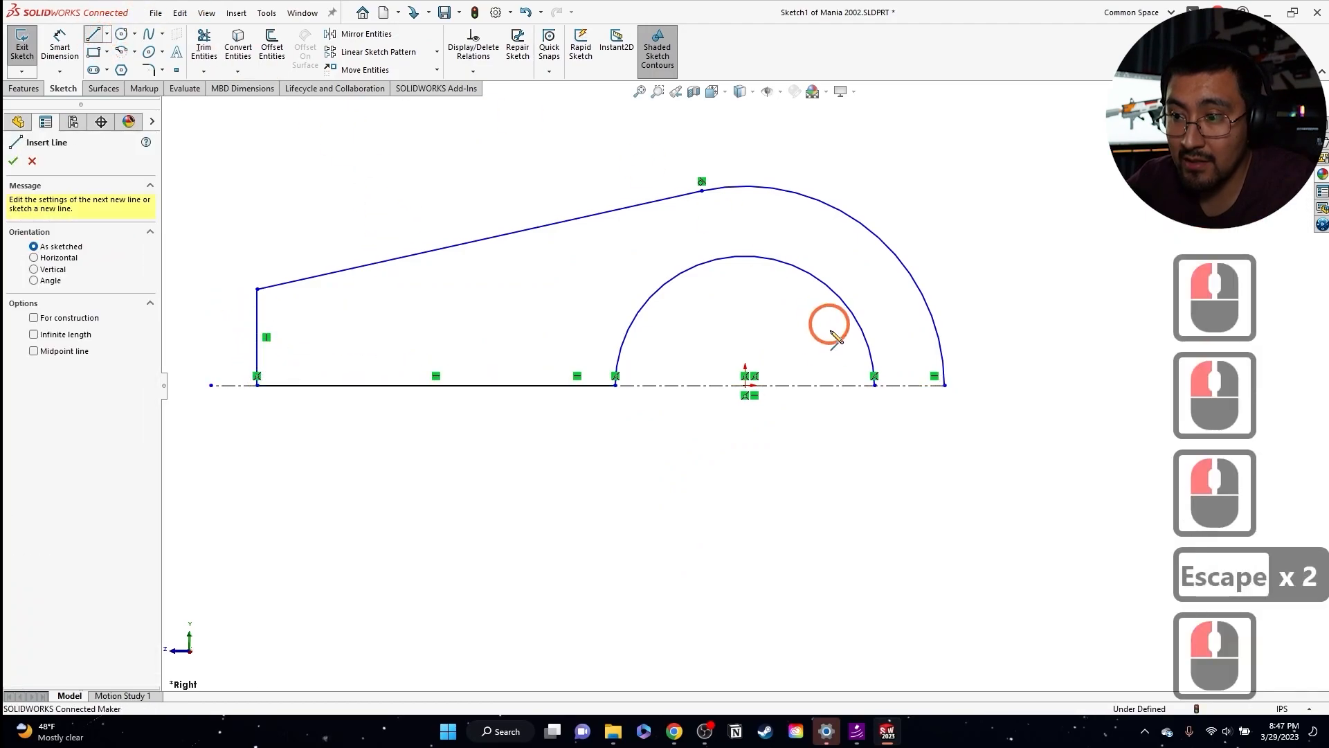
pyautogui.click(874, 385)
pyautogui.click(945, 385)
pyautogui.click(1018, 440)
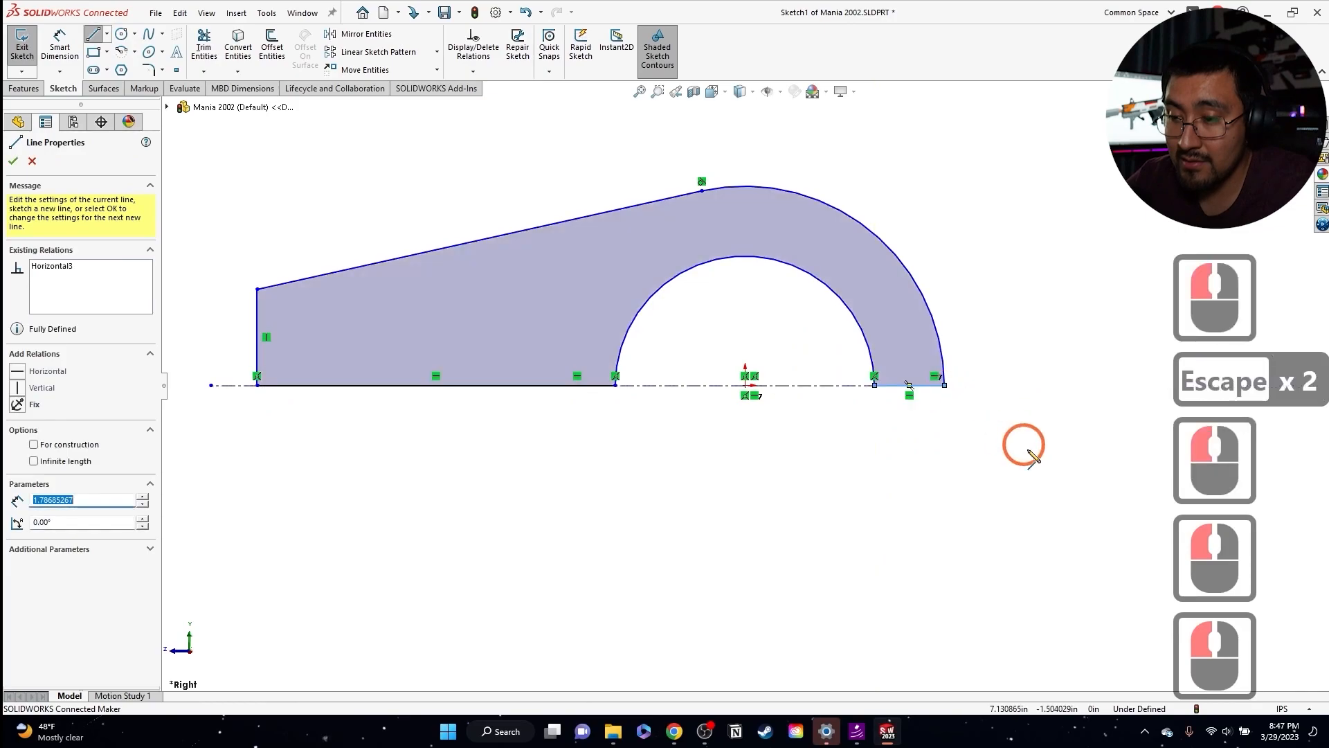
pyautogui.press('Escape')
pyautogui.press('Escape')
# - Draw a vertical construction centerline about 3.7 in tall from the baseline near the arm's narrow end
pyautogui.scroll(3, 970, 429)
pyautogui.scroll(-2, 496, 335)
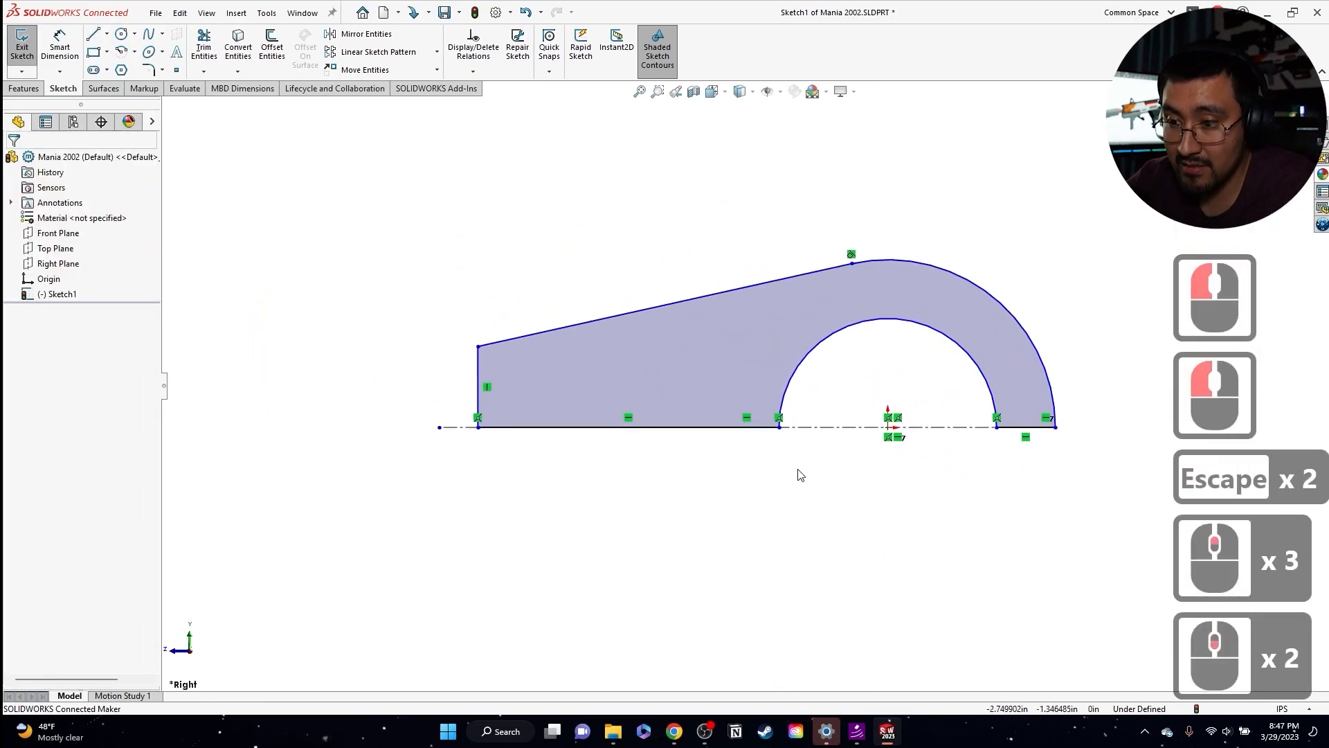
pyautogui.scroll(-2, 554, 392)
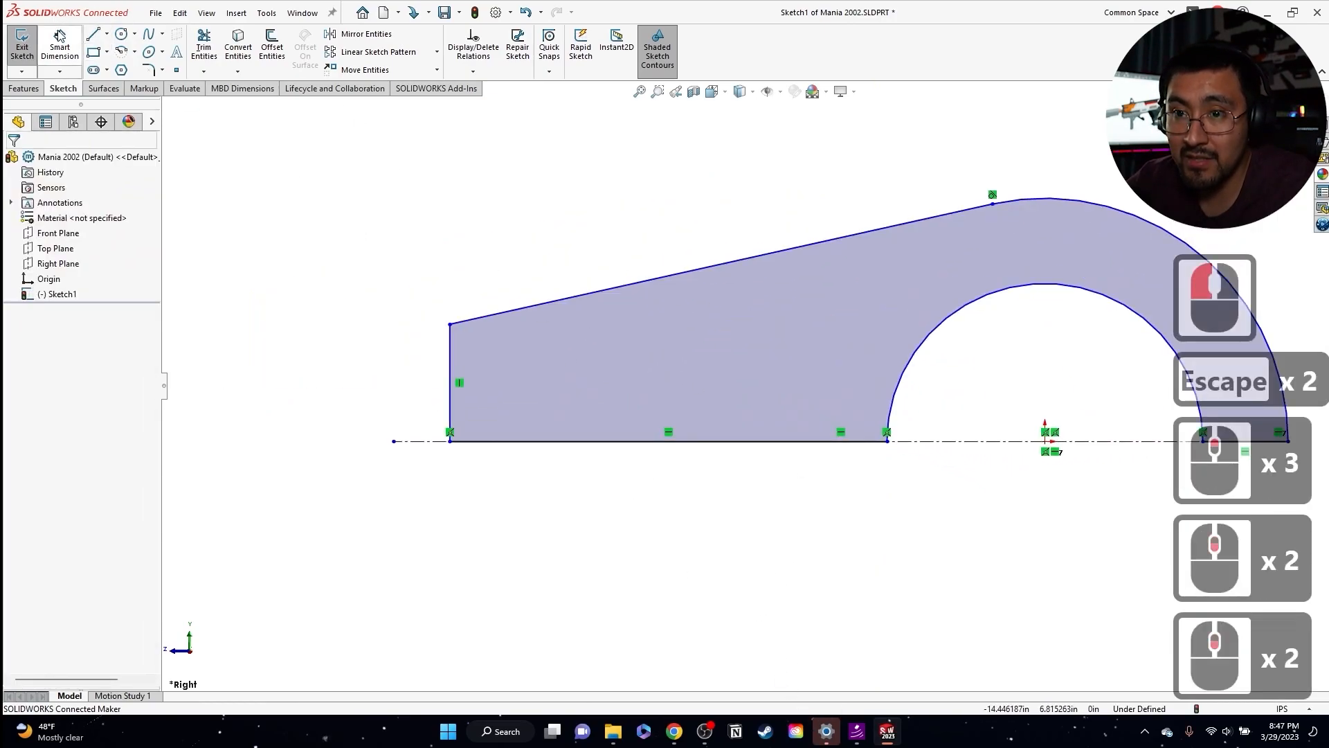
pyautogui.click(107, 35)
pyautogui.click(117, 64)
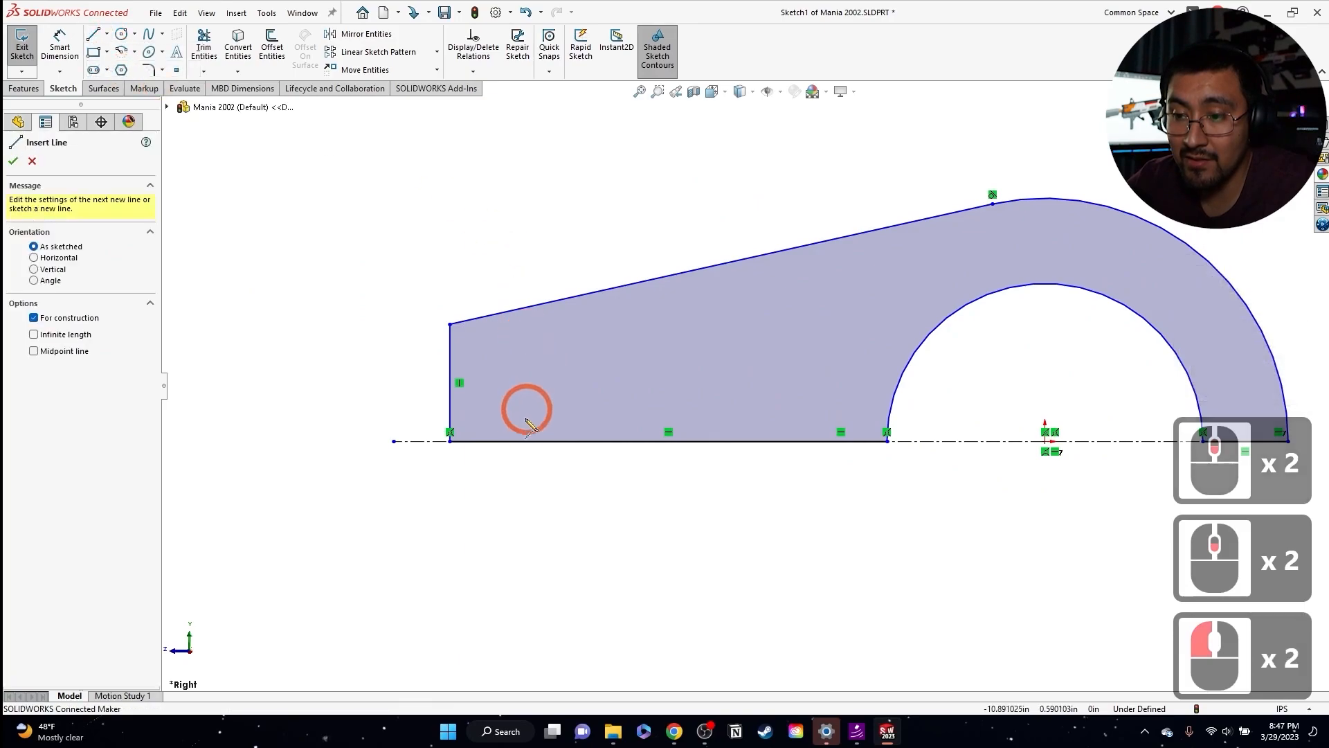
pyautogui.click(519, 441)
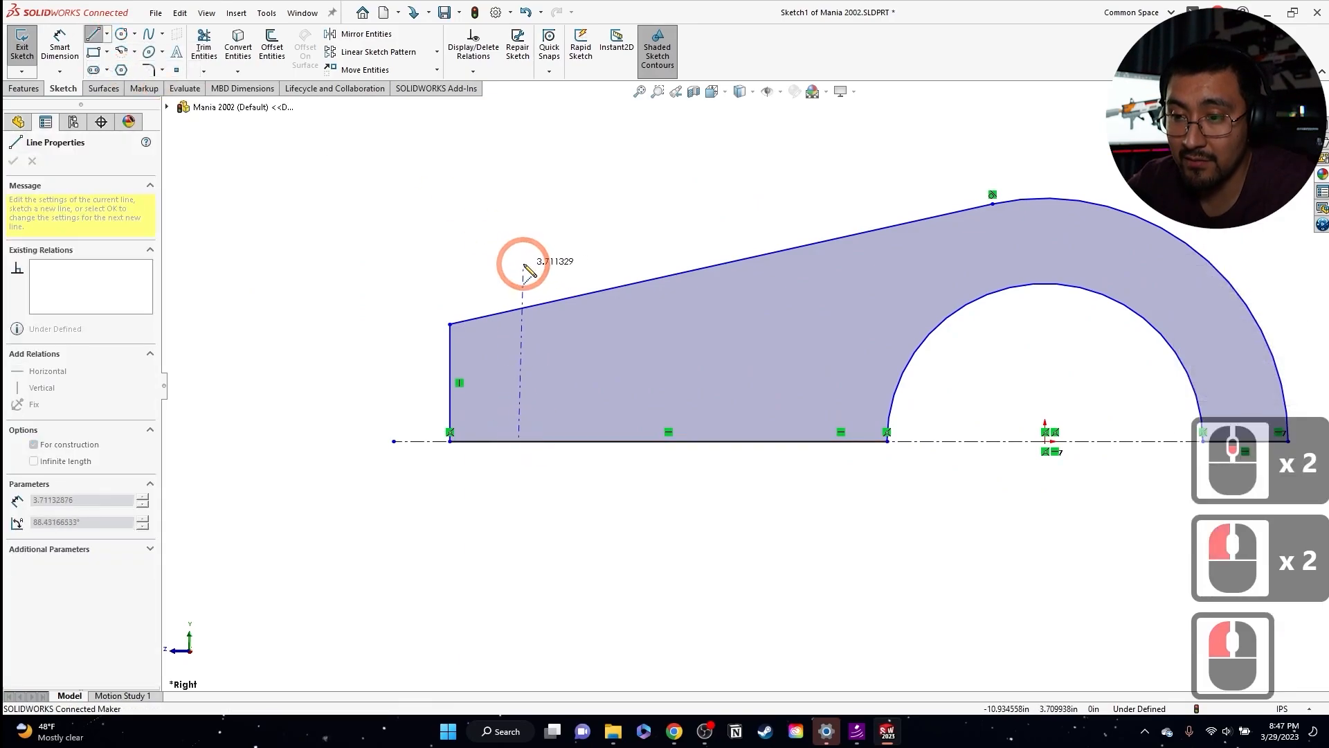
pyautogui.click(519, 263)
pyautogui.press('Escape')
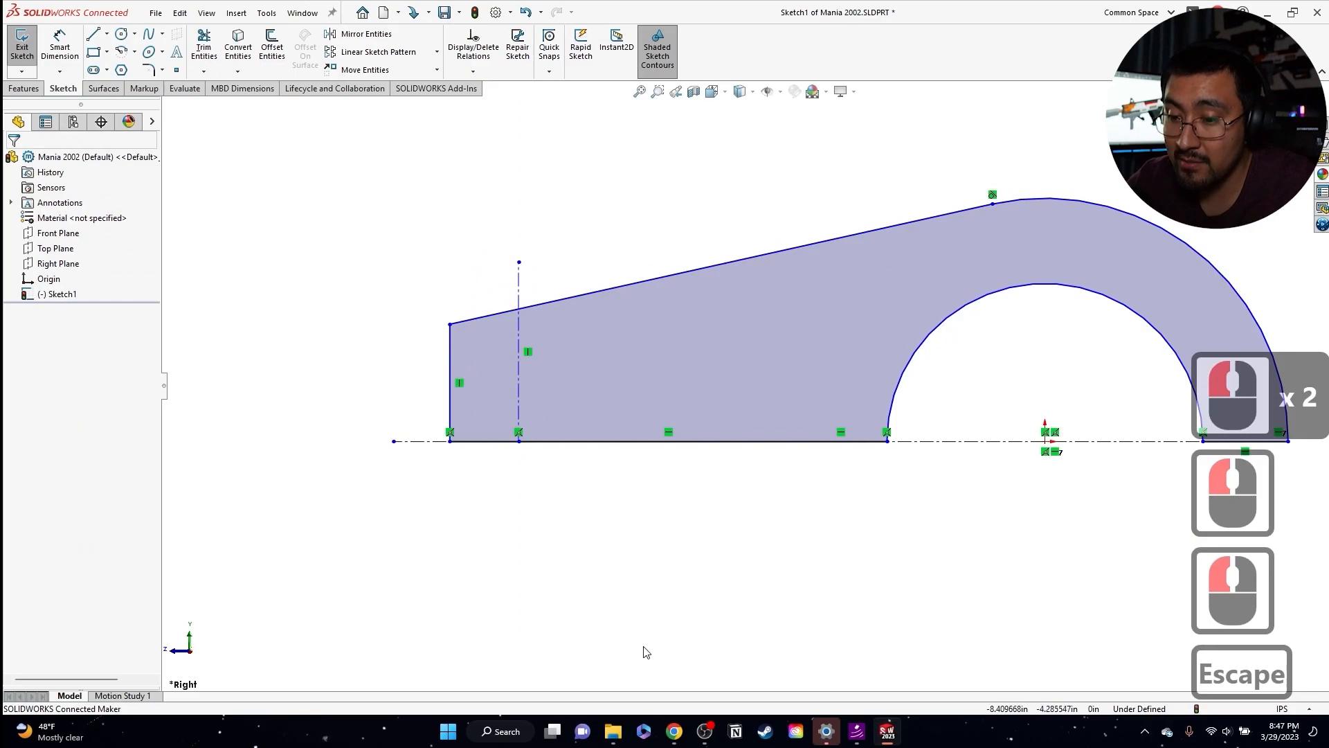
# - Undo the half-profile edits back to the two full circles with the single slanted line
pyautogui.click(715, 490)
pyautogui.hotkey('ctrl', 'z')
pyautogui.hotkey('ctrl', 'z')
pyautogui.hotkey('ctrl', 'x')
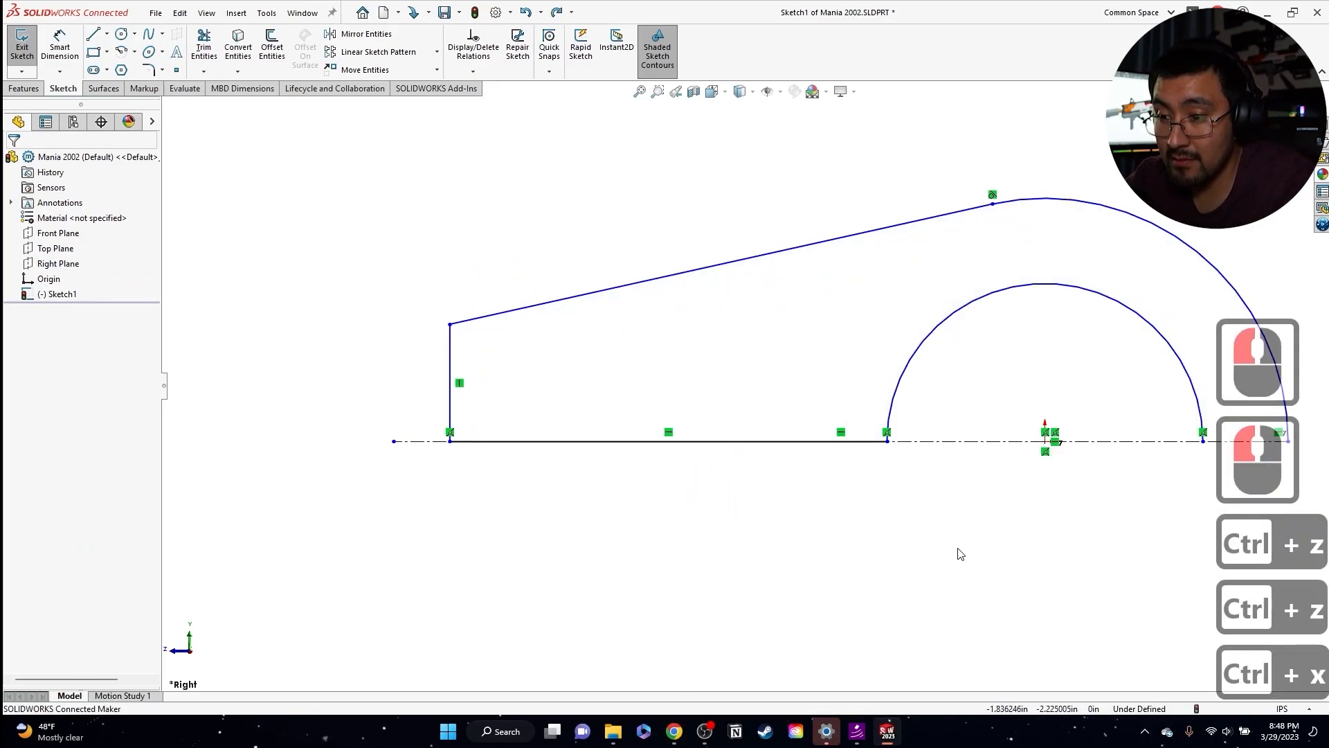
pyautogui.hotkey('ctrl', 'z')
pyautogui.hotkey('ctrl', 'z')
pyautogui.hotkey('ctrl', 'z')
pyautogui.hotkey('ctrl', 'z')
# - Sketch a vertical line down from the centerline at the arm's end and a slanted line about 12.52 in long beneath the circles
pyautogui.scroll(3, 730, 543)
pyautogui.click(735, 535)
pyautogui.scroll(-2, 718, 371)
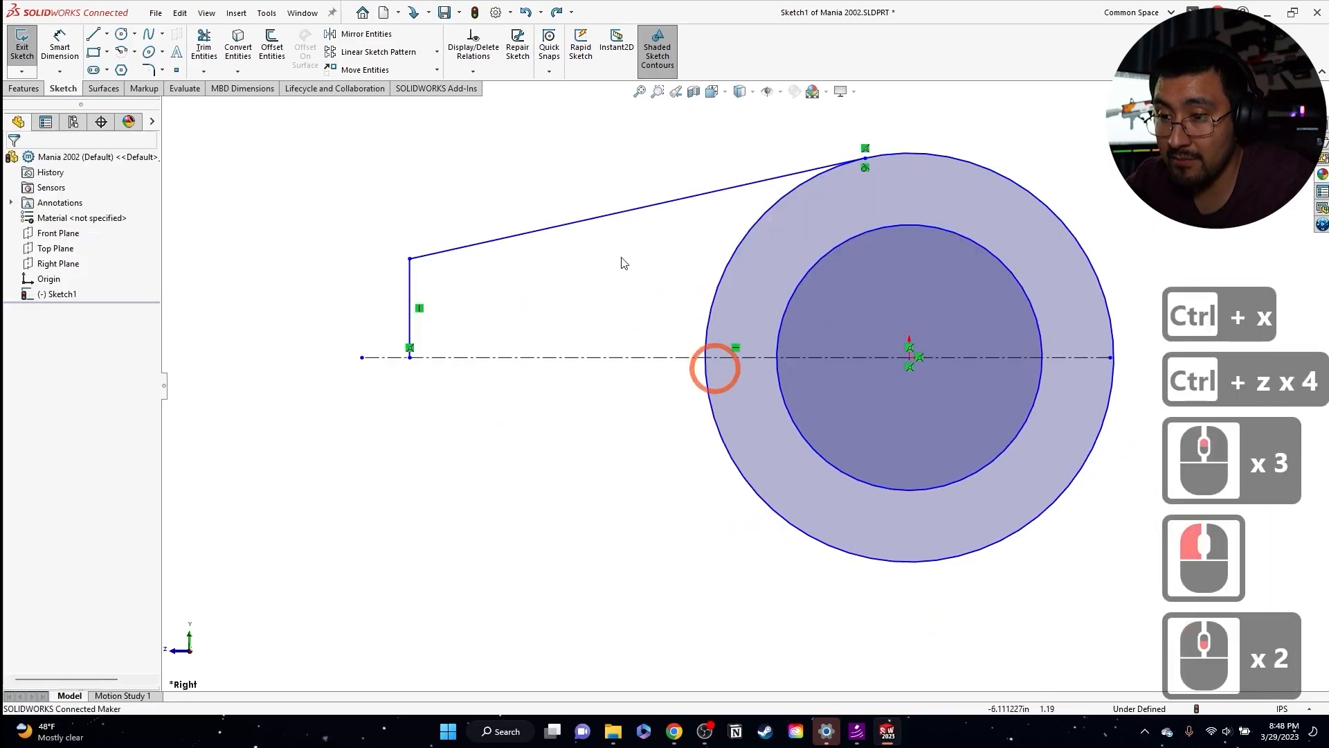
pyautogui.click(94, 34)
pyautogui.moveTo(410, 358); pyautogui.dragTo(410, 469)
pyautogui.doubleClick(893, 603)
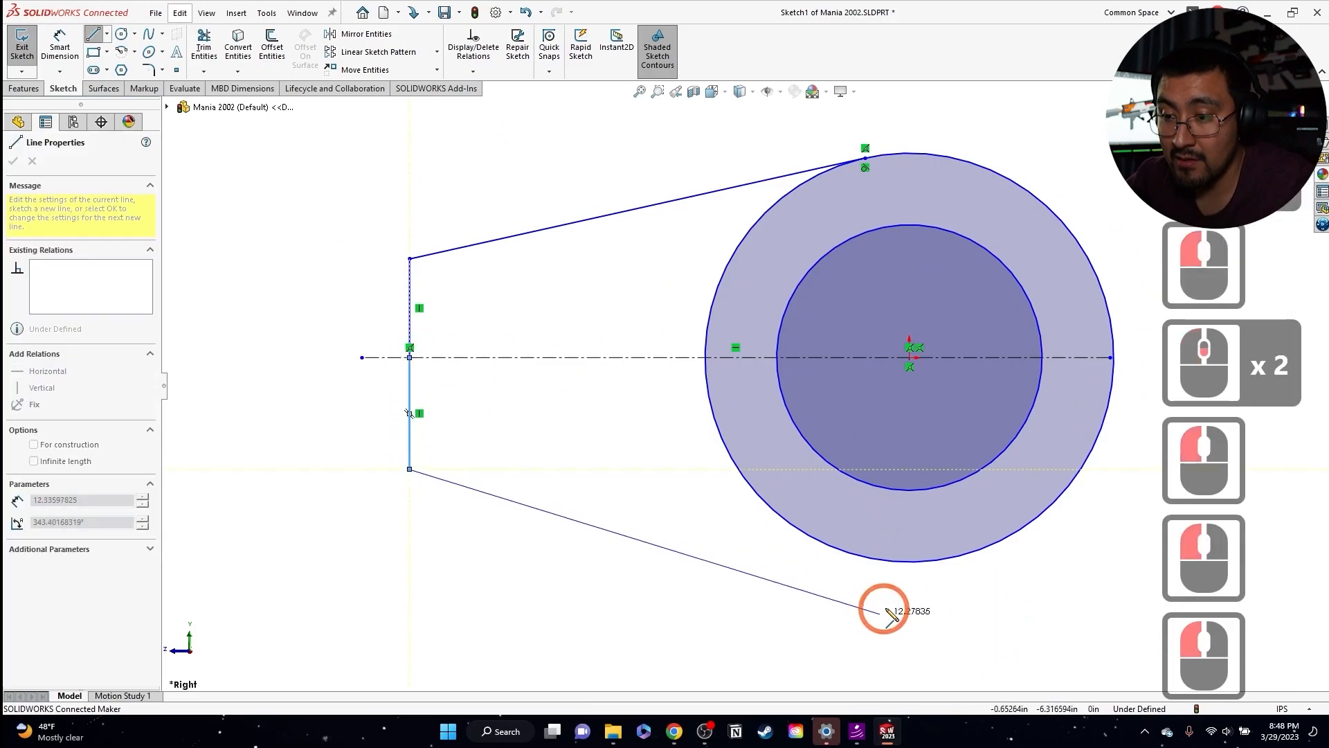
pyautogui.press('Escape')
pyautogui.press('Escape')
# - Make the lower slanted line tangent to the outer circle
pyautogui.click(846, 592)
pyautogui.keyDown('ctrl'); pyautogui.click(862, 558); pyautogui.keyUp('ctrl')
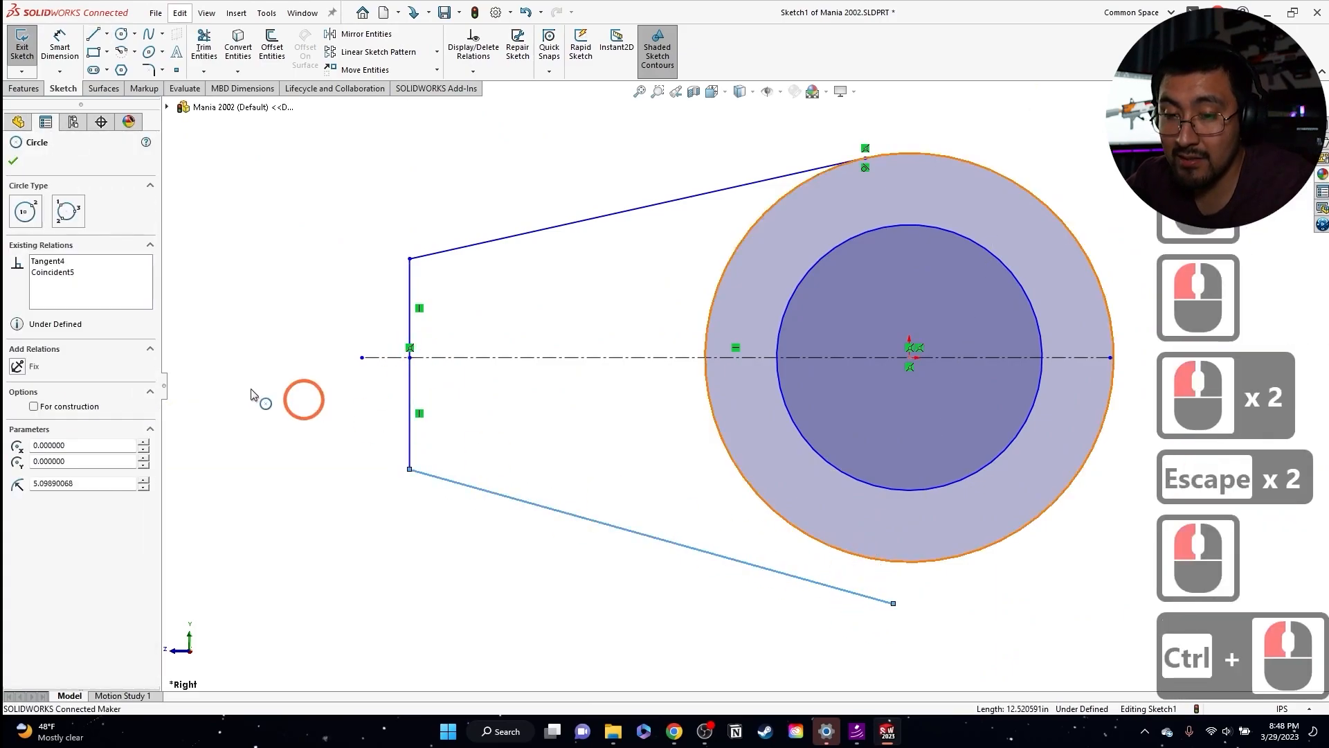
pyautogui.click(45, 385)
pyautogui.press('Escape')
pyautogui.press('Escape')
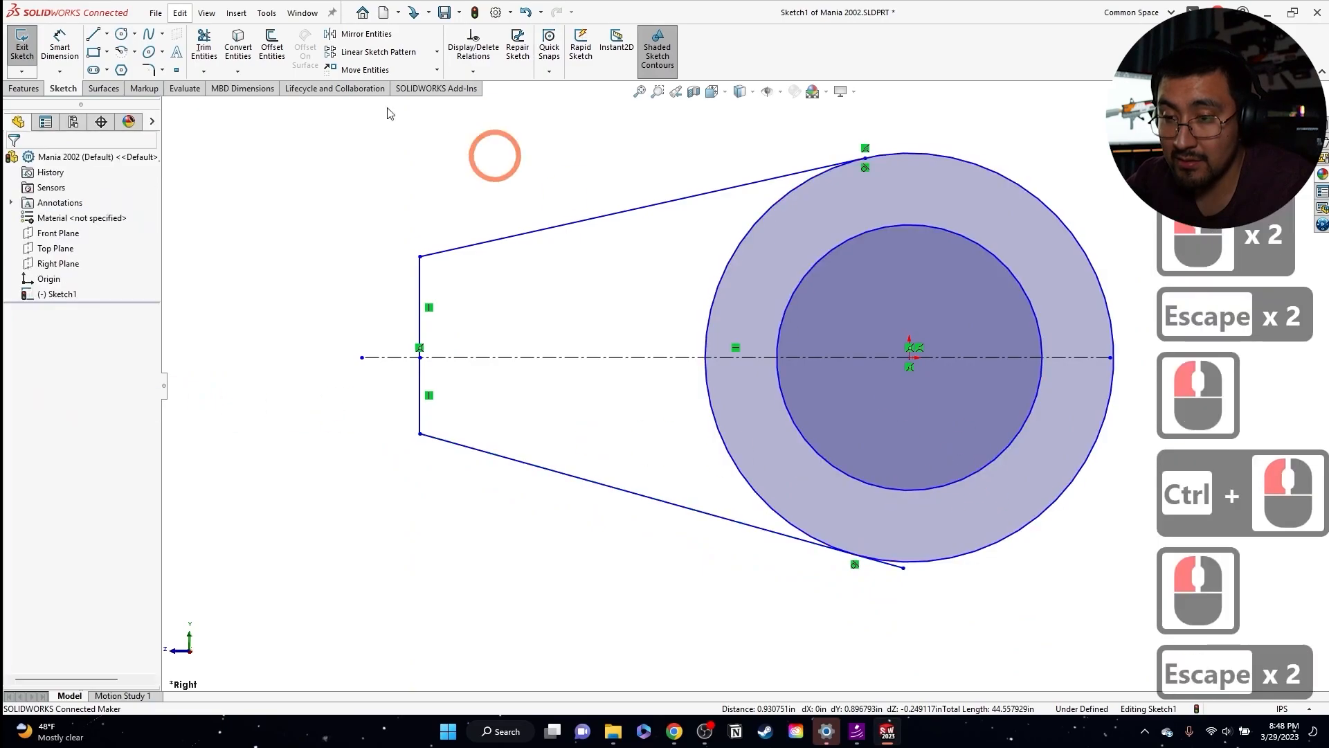
# - Trim the outer circle's arc inside the arm and the lower slanted line's overhang beyond the tangent point
pyautogui.click(216, 56)
pyautogui.moveTo(758, 437); pyautogui.dragTo(702, 373)
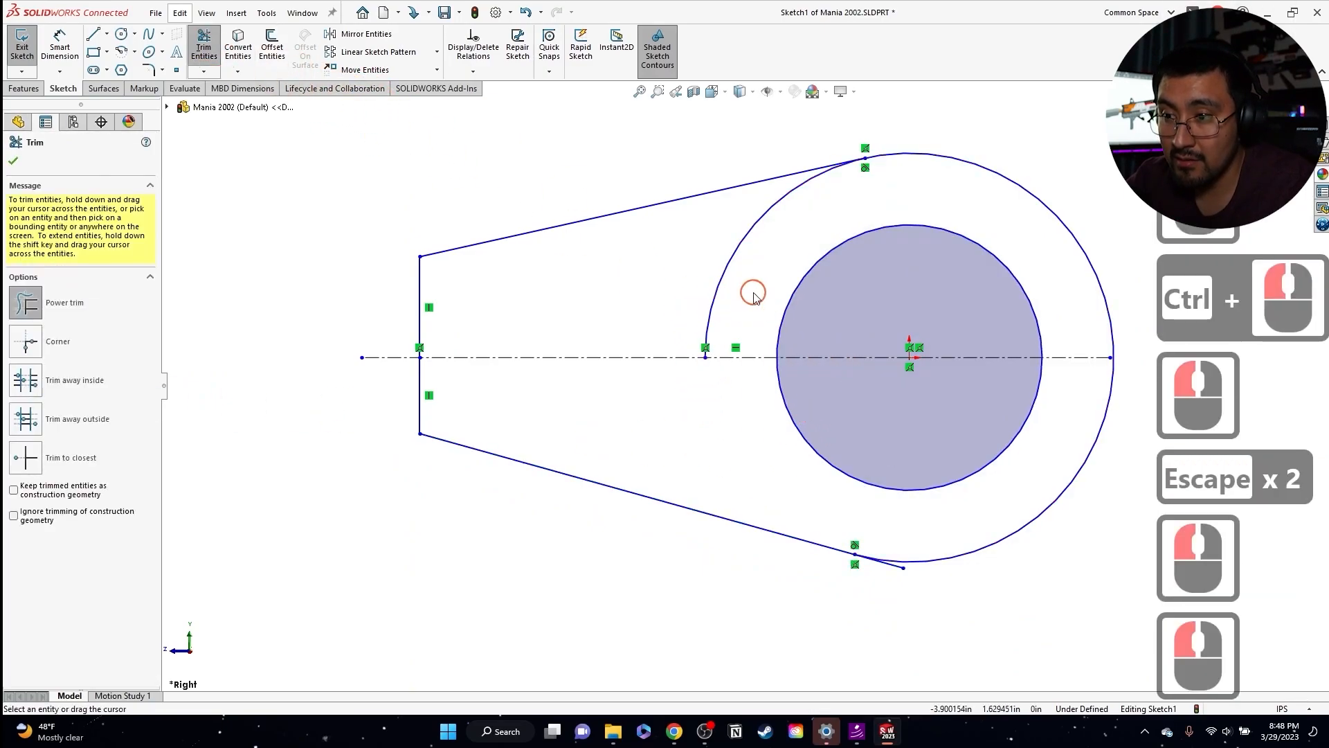
pyautogui.moveTo(754, 293); pyautogui.dragTo(698, 287)
pyautogui.scroll(-2, 921, 597)
pyautogui.click(873, 547)
pyautogui.press('Escape')
# - Dimension the inner circle with a diameter of 70 in
pyautogui.scroll(6, 900, 567)
pyautogui.scroll(2, 816, 310)
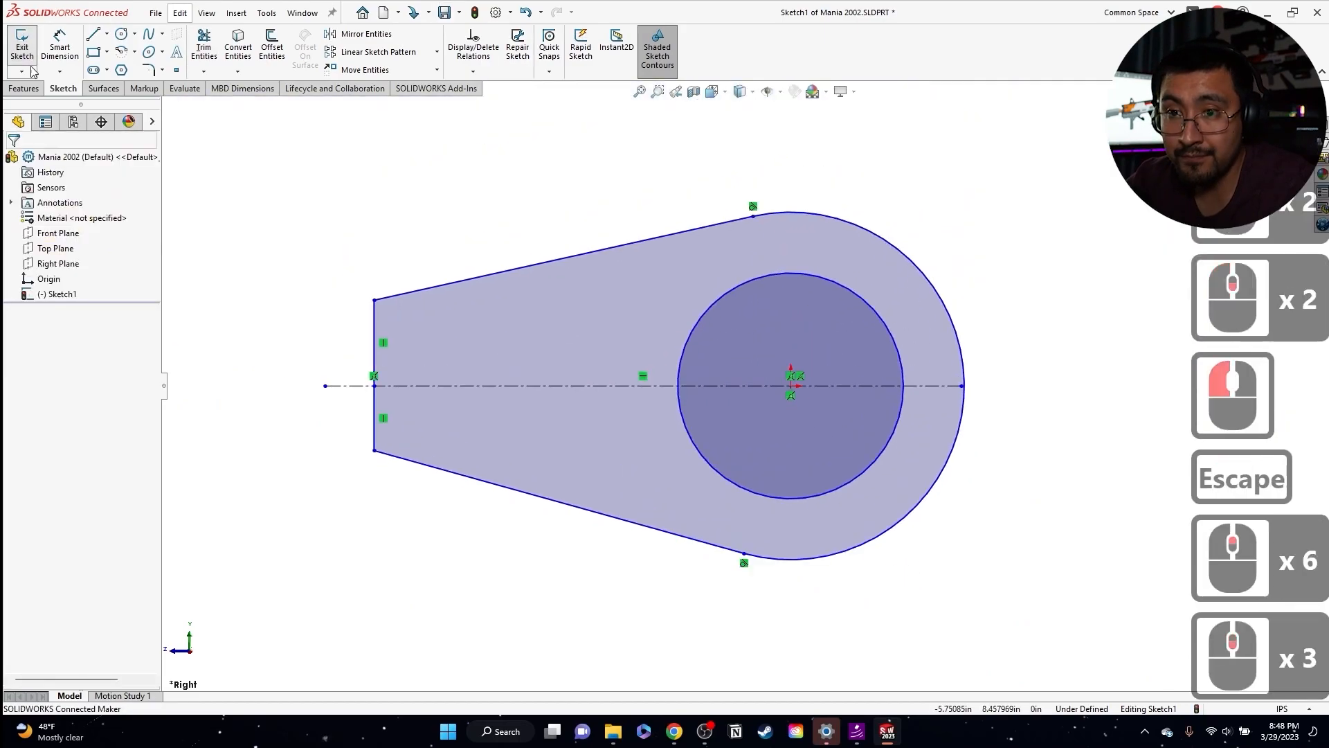
pyautogui.click(72, 52)
pyautogui.click(904, 354)
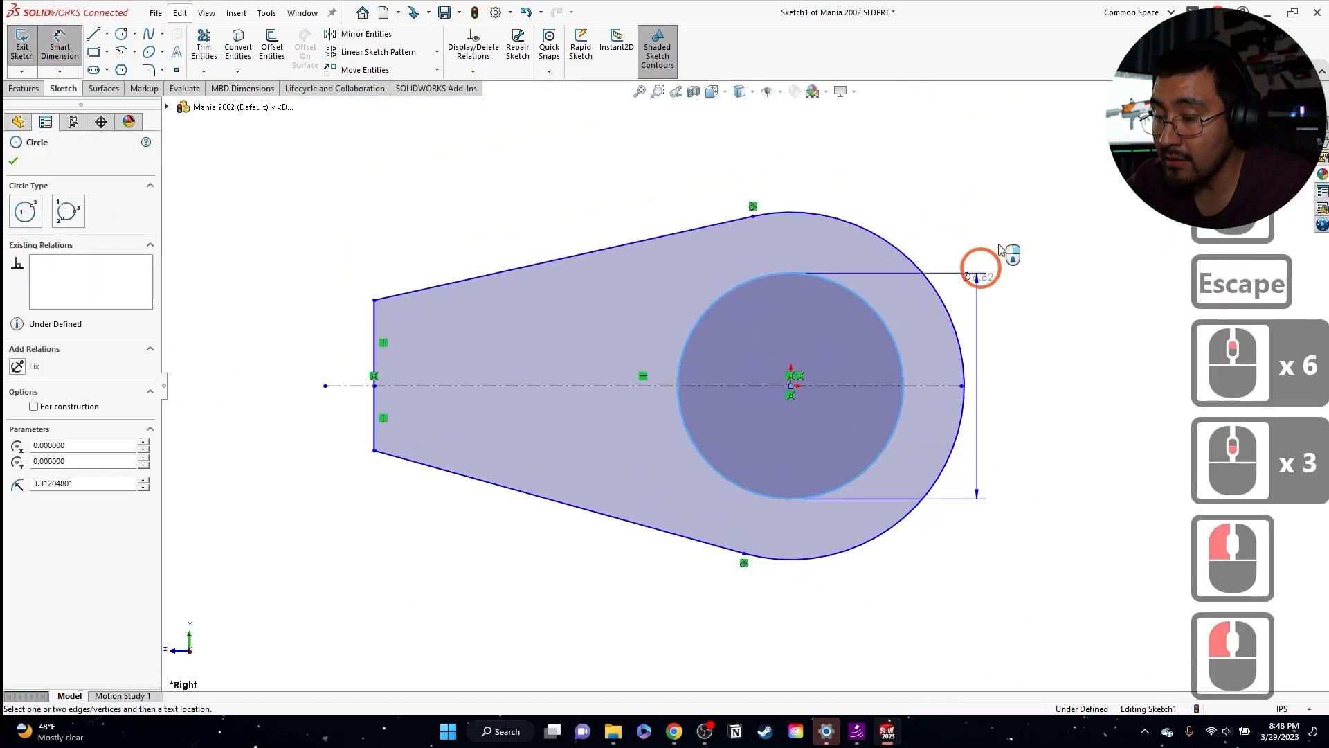
pyautogui.click(1046, 231)
pyautogui.write('70')
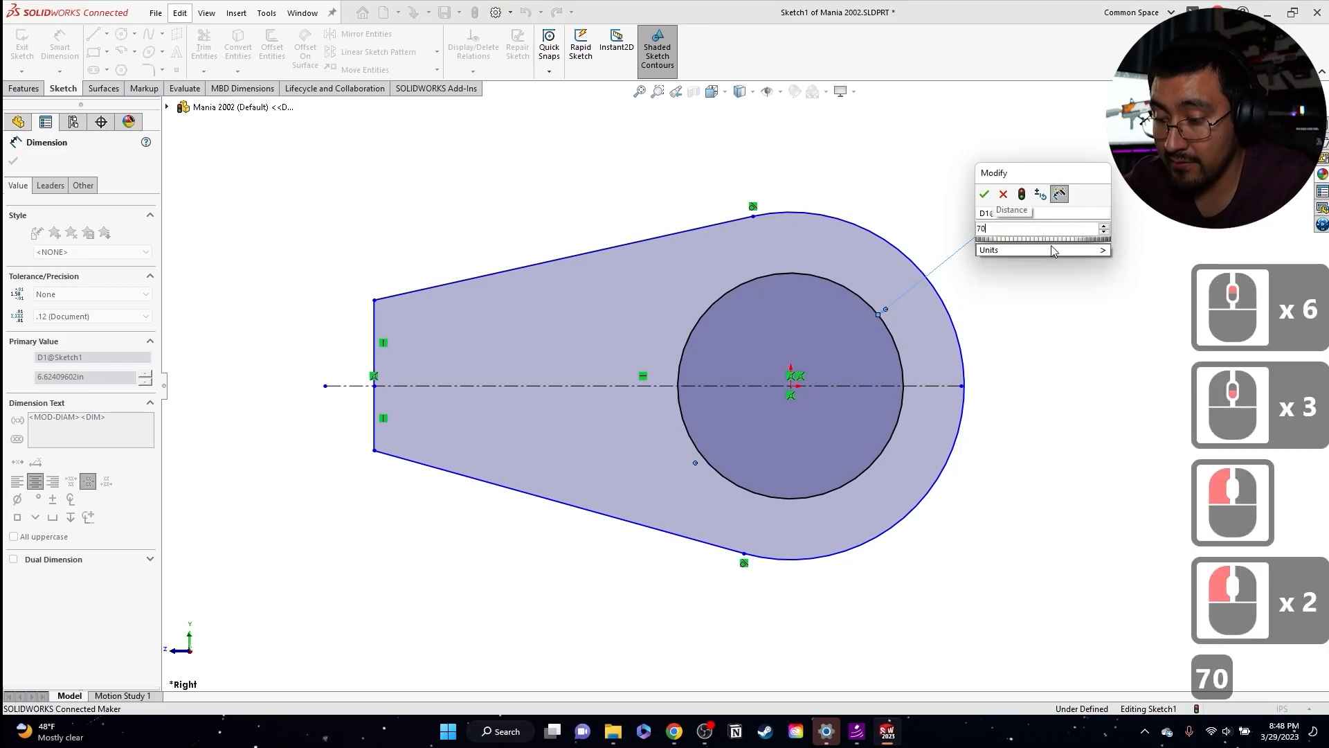
pyautogui.press('Return')
# - Dimension the gap between the inner circle and the outer arc as 7 in
pyautogui.click(991, 365)
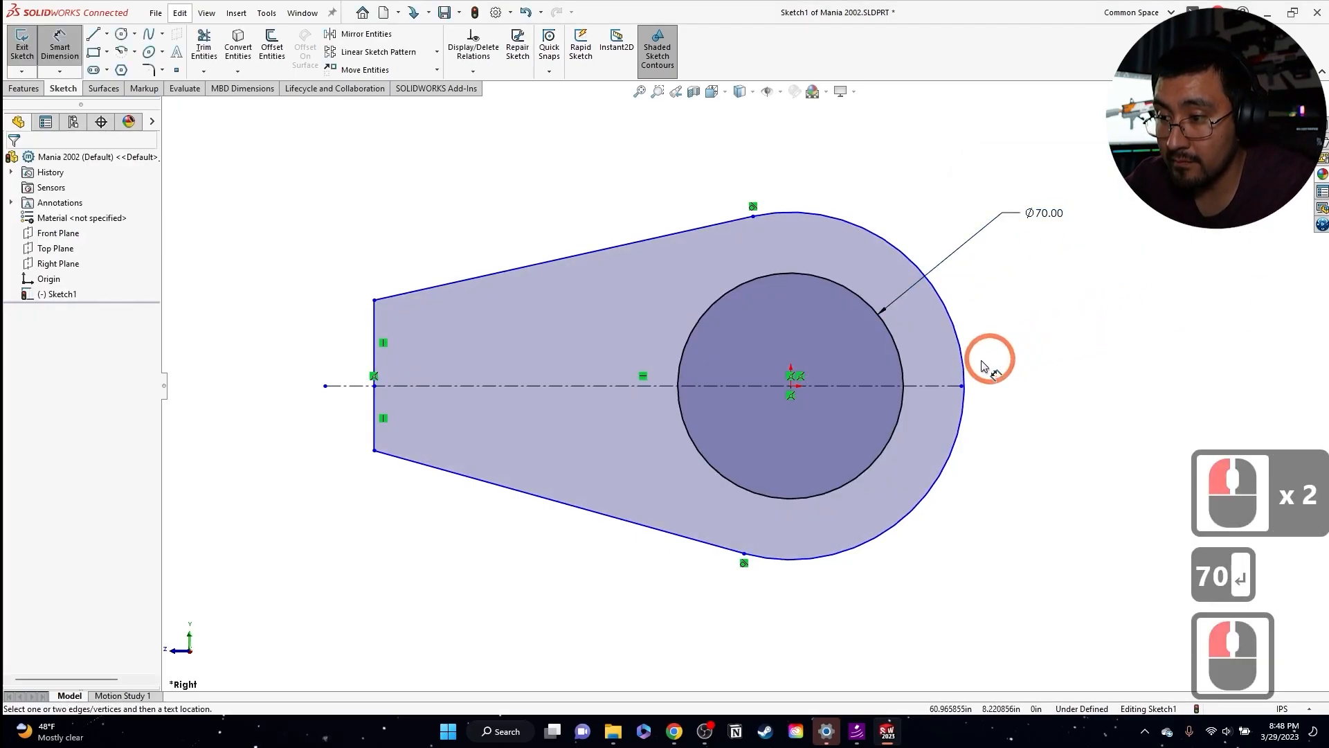
pyautogui.click(900, 359)
pyautogui.click(962, 342)
pyautogui.click(995, 326)
pyautogui.click(1286, 386)
pyautogui.write('7')
pyautogui.press('Return')
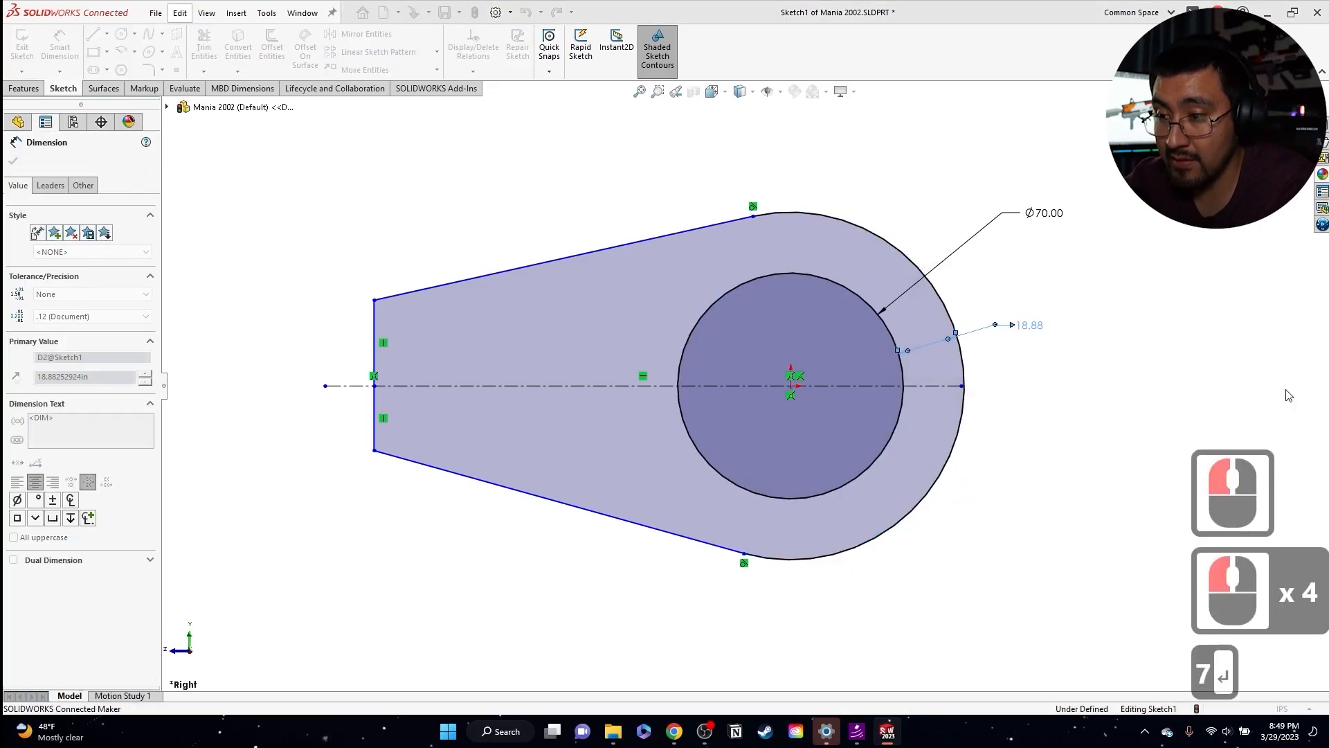
pyautogui.click(58, 36)
pyautogui.press('Escape')
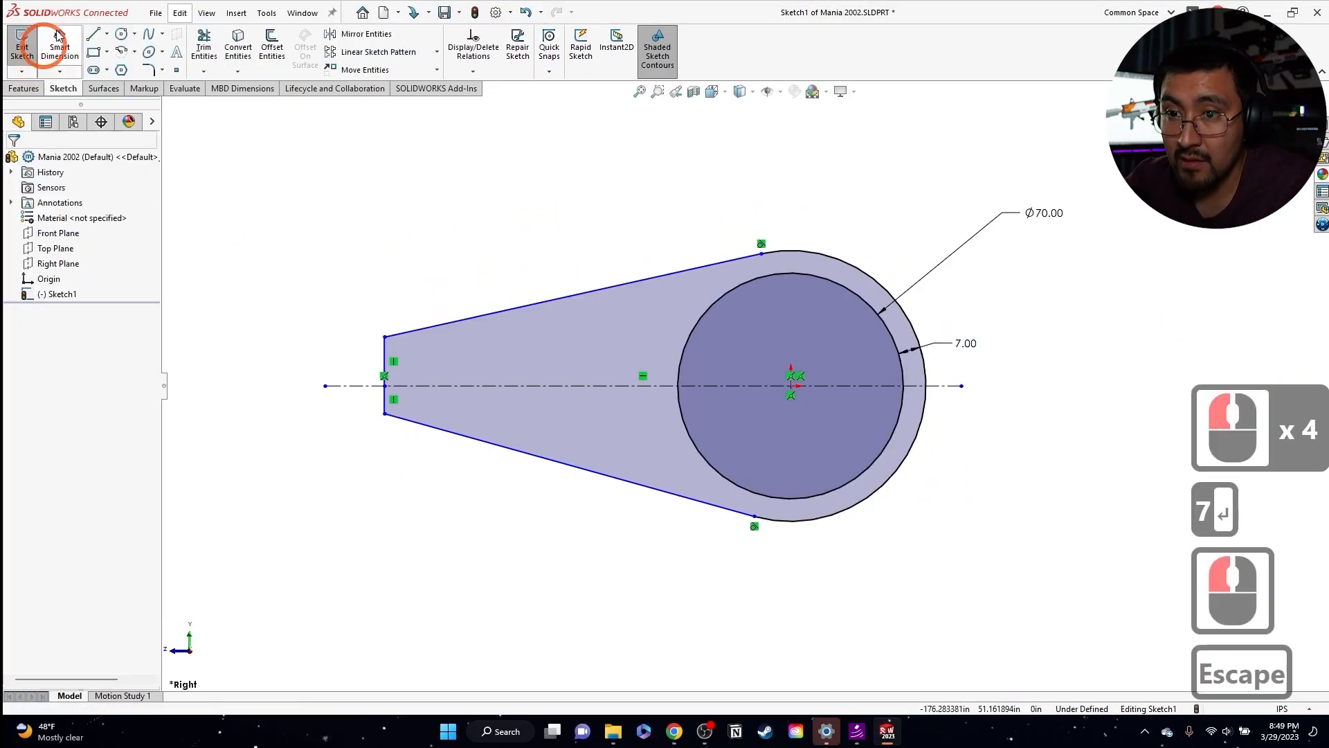
# - Draw a vertical construction centerline about 70.37 in long across the arm near its narrow end
pyautogui.click(108, 34)
pyautogui.click(125, 62)
pyautogui.click(439, 294)
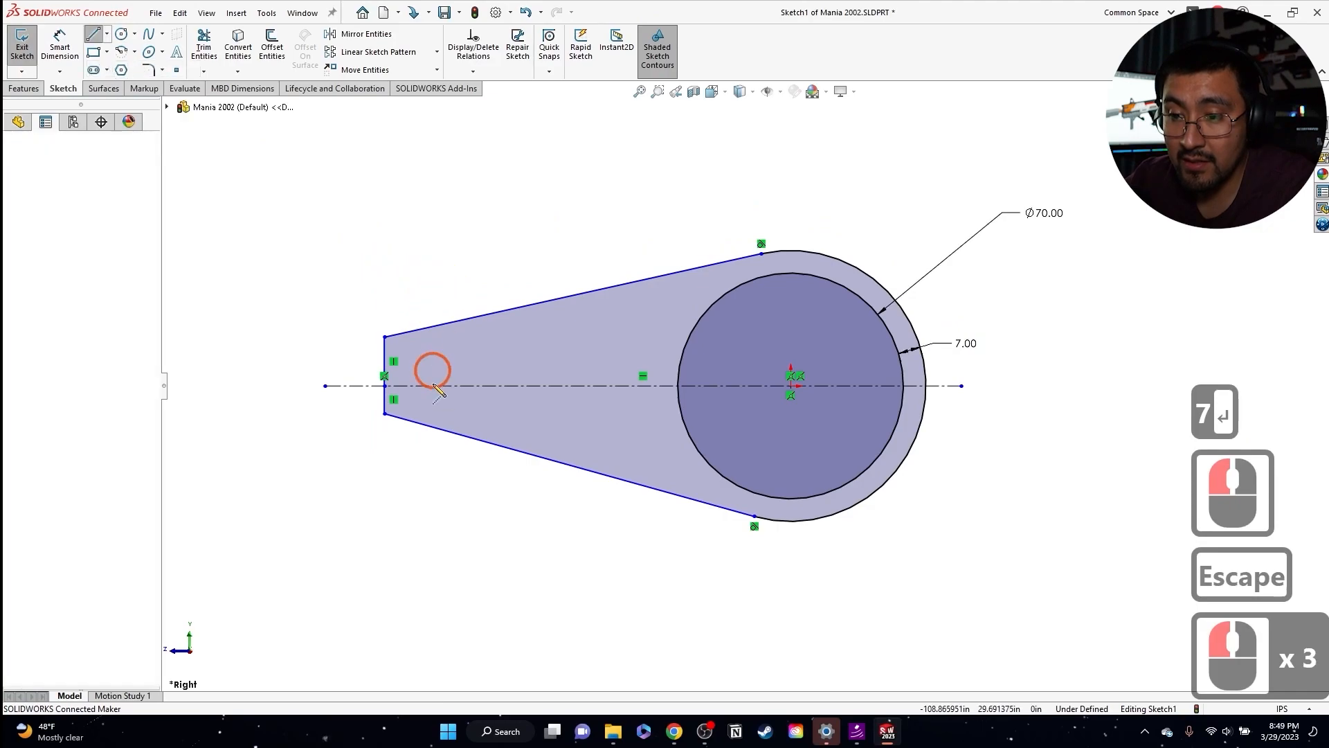
pyautogui.click(440, 516)
pyautogui.press('Escape')
pyautogui.press('Escape')
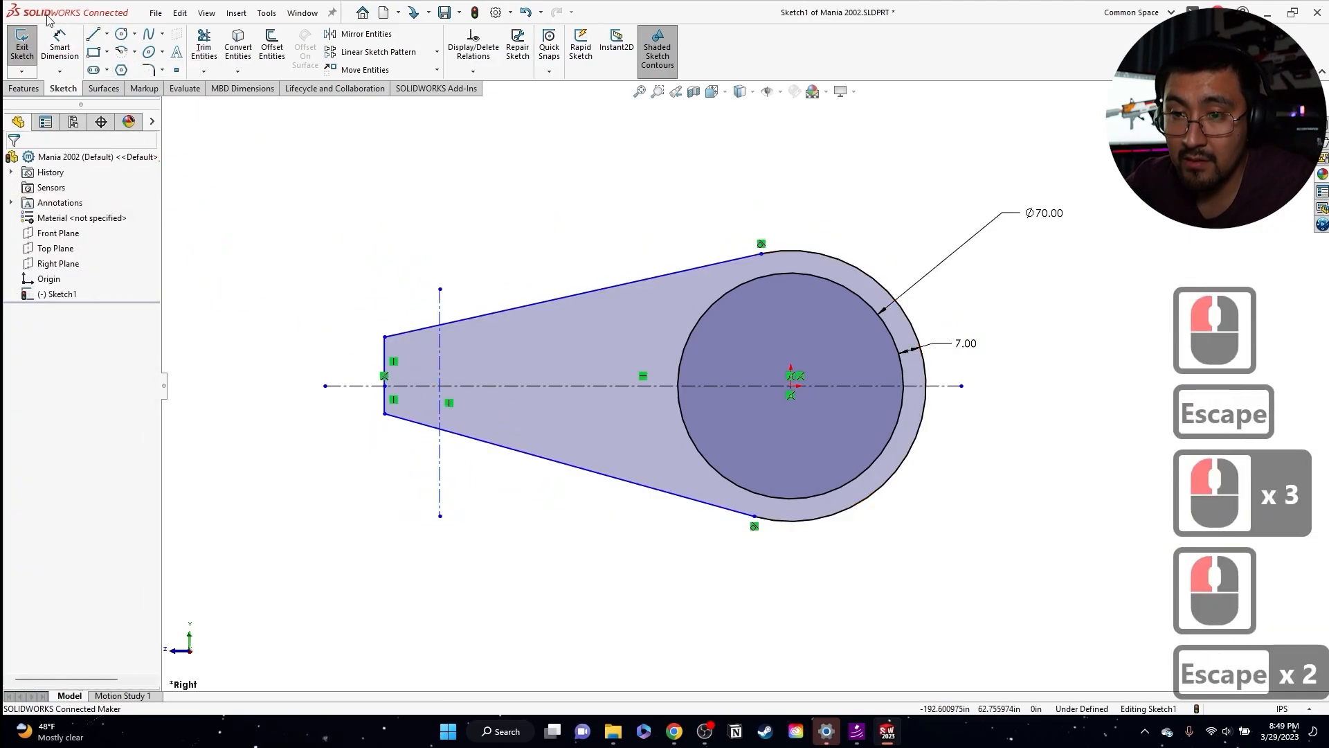
# - Dimension the horizontal distance from the vertical construction centerline to the circles' center as 100 in
pyautogui.click(52, 47)
pyautogui.click(441, 363)
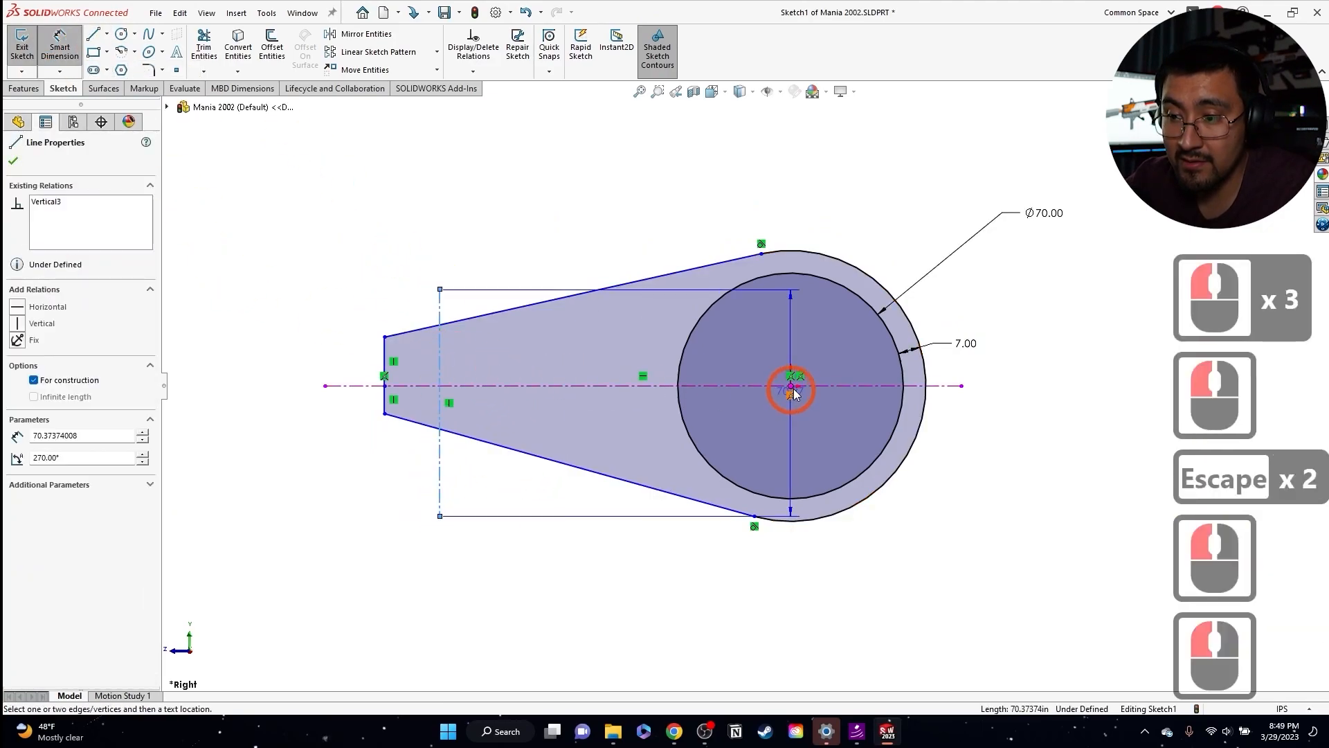
pyautogui.click(792, 389)
pyautogui.click(651, 617)
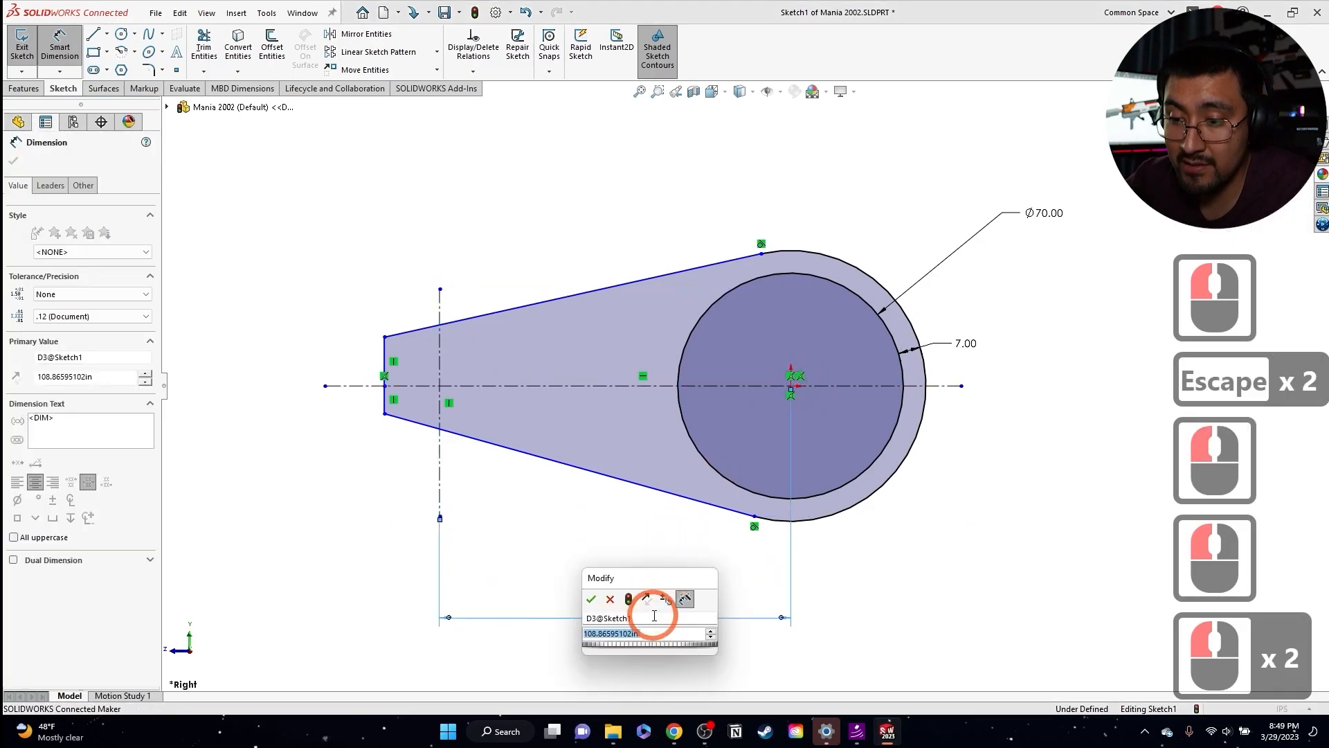
pyautogui.write('100')
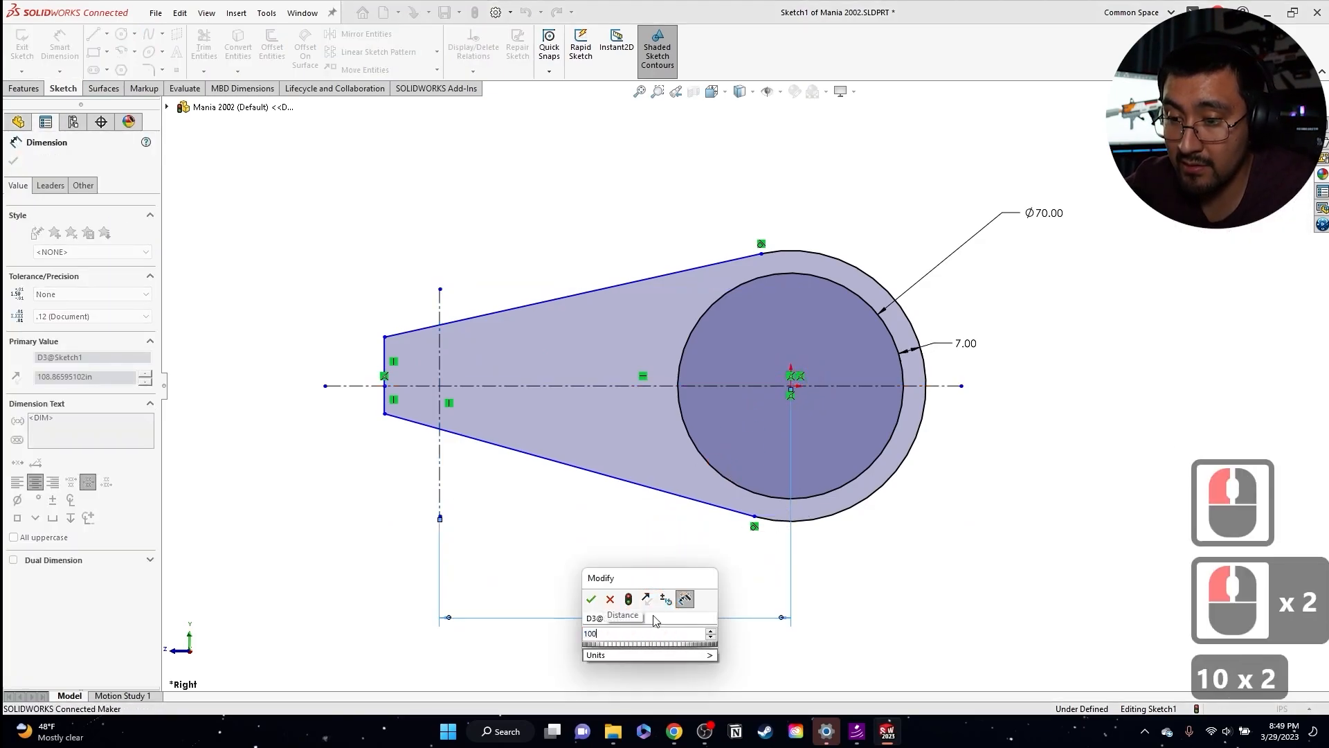
pyautogui.press('Return')
pyautogui.press('Escape')
pyautogui.press('Escape')
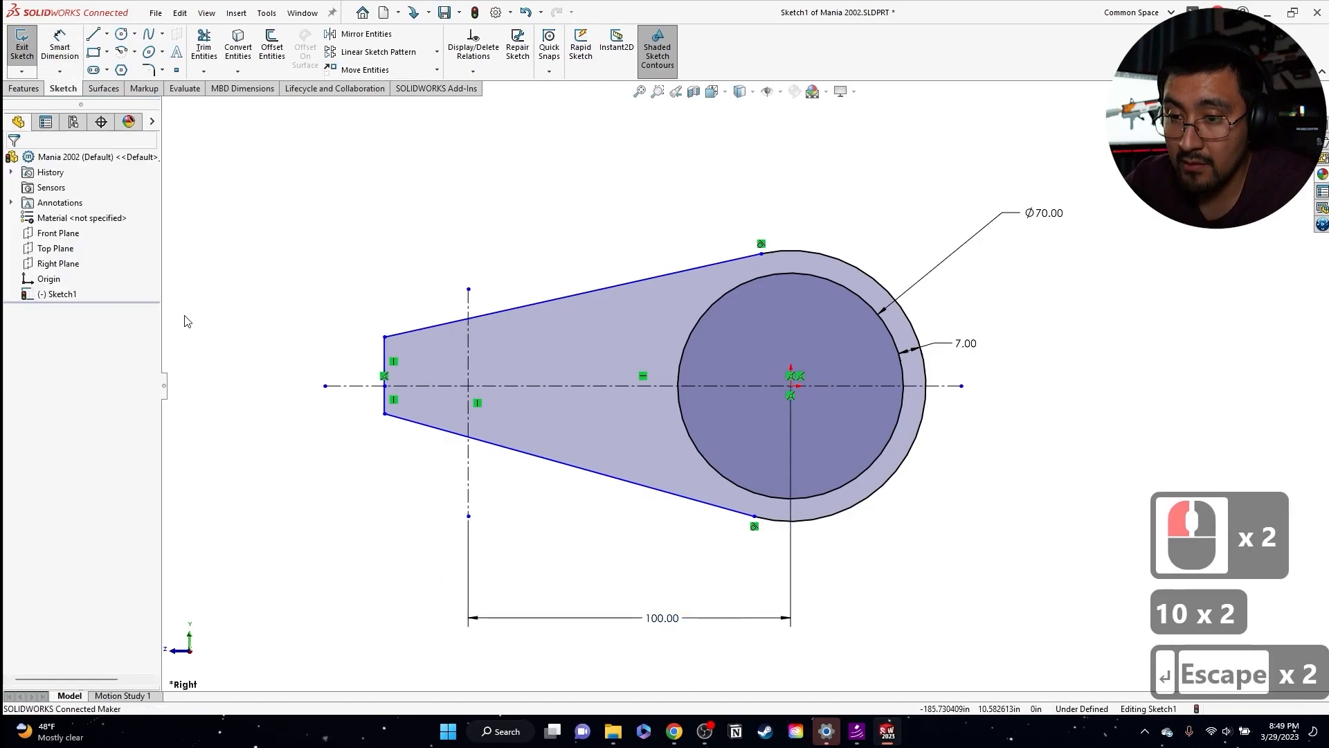
# - Dimension the angle between the upper slanted line and the horizontal centerline as 15°
pyautogui.click(59, 45)
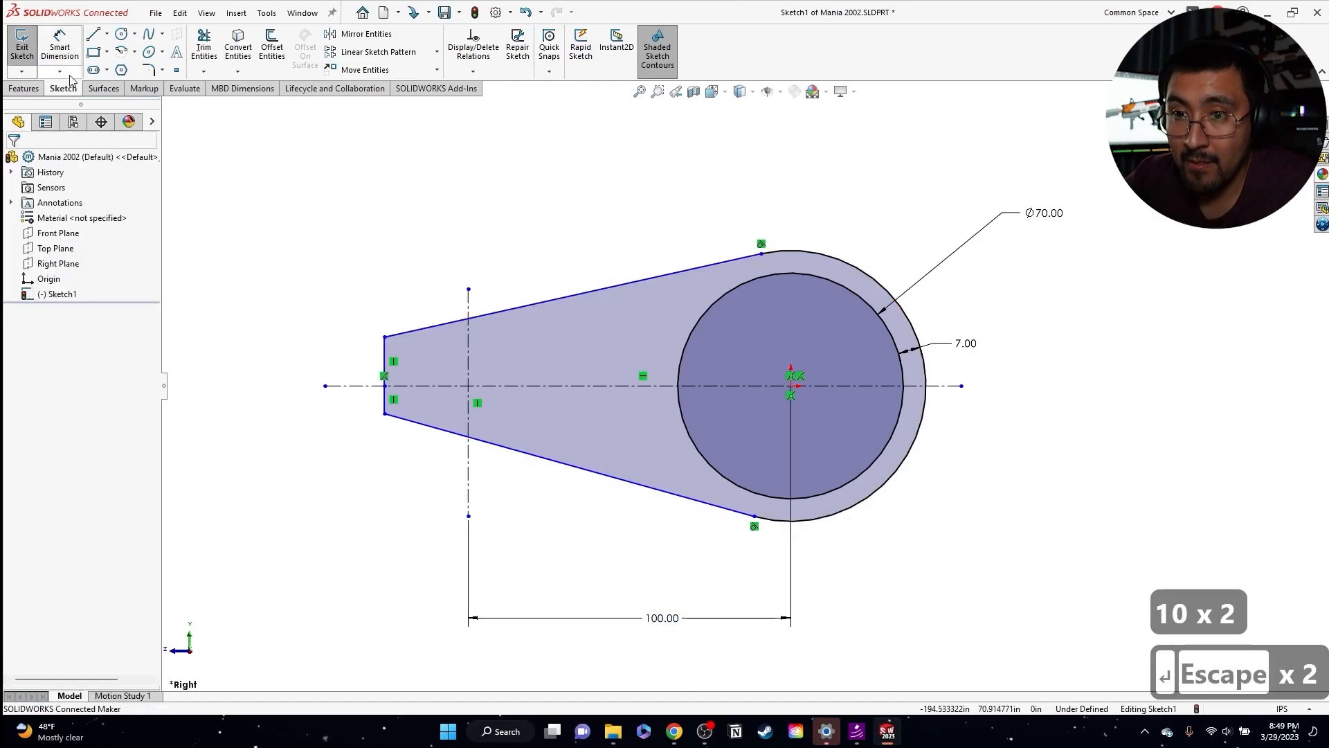
pyautogui.click(622, 386)
pyautogui.click(540, 302)
pyautogui.click(573, 331)
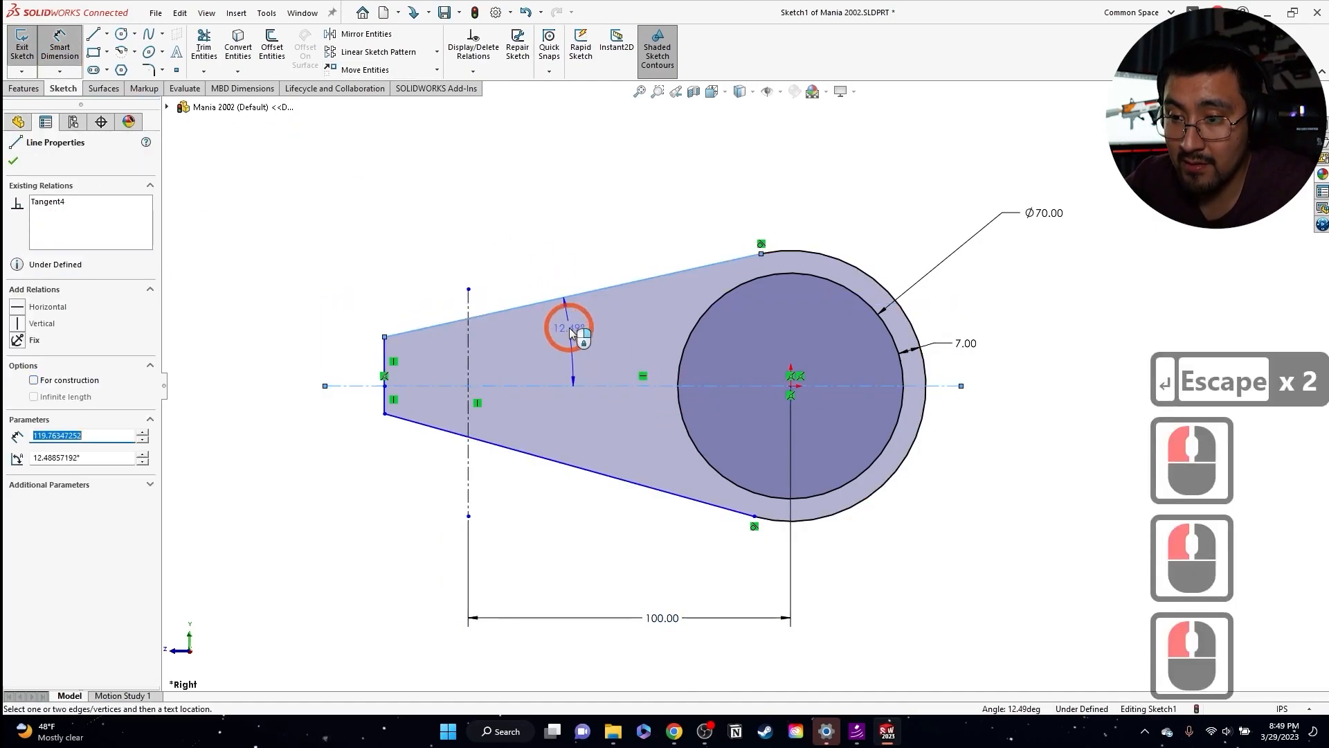
pyautogui.write('1')
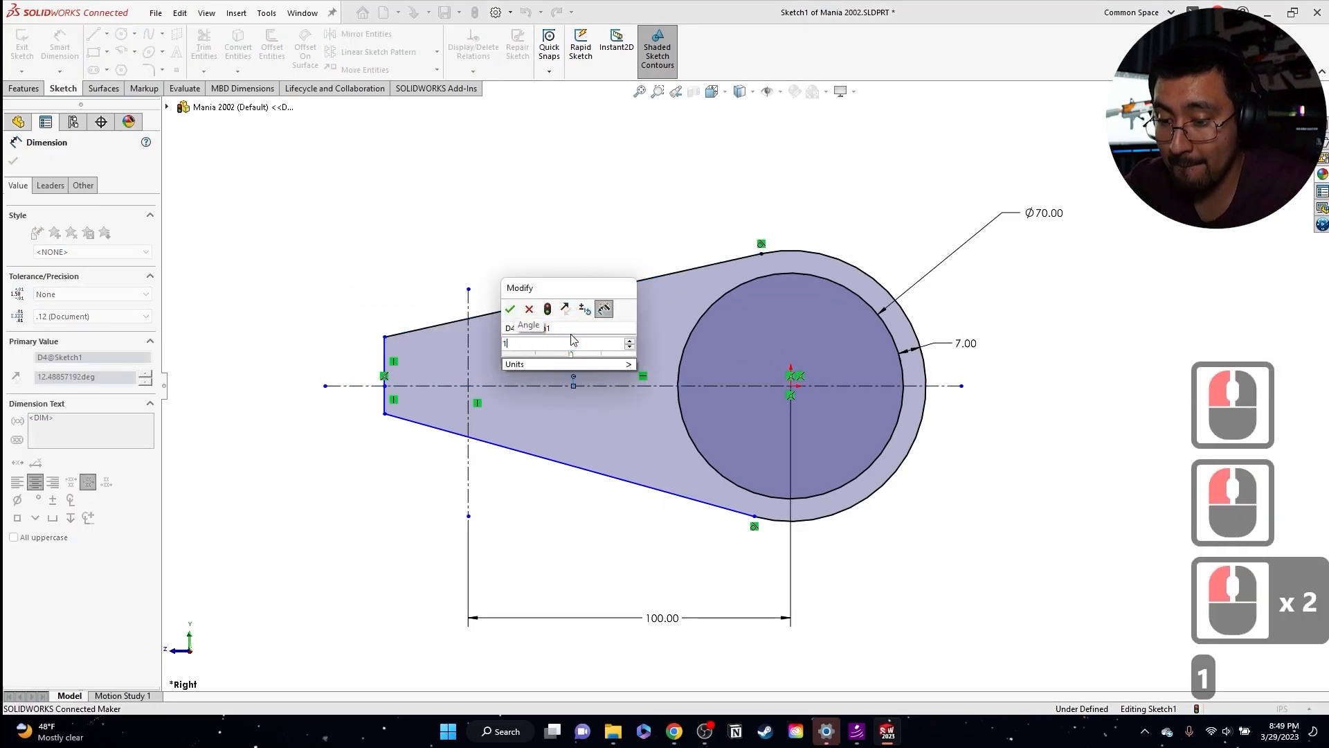
pyautogui.write('5')
pyautogui.press('Return')
pyautogui.click(555, 391)
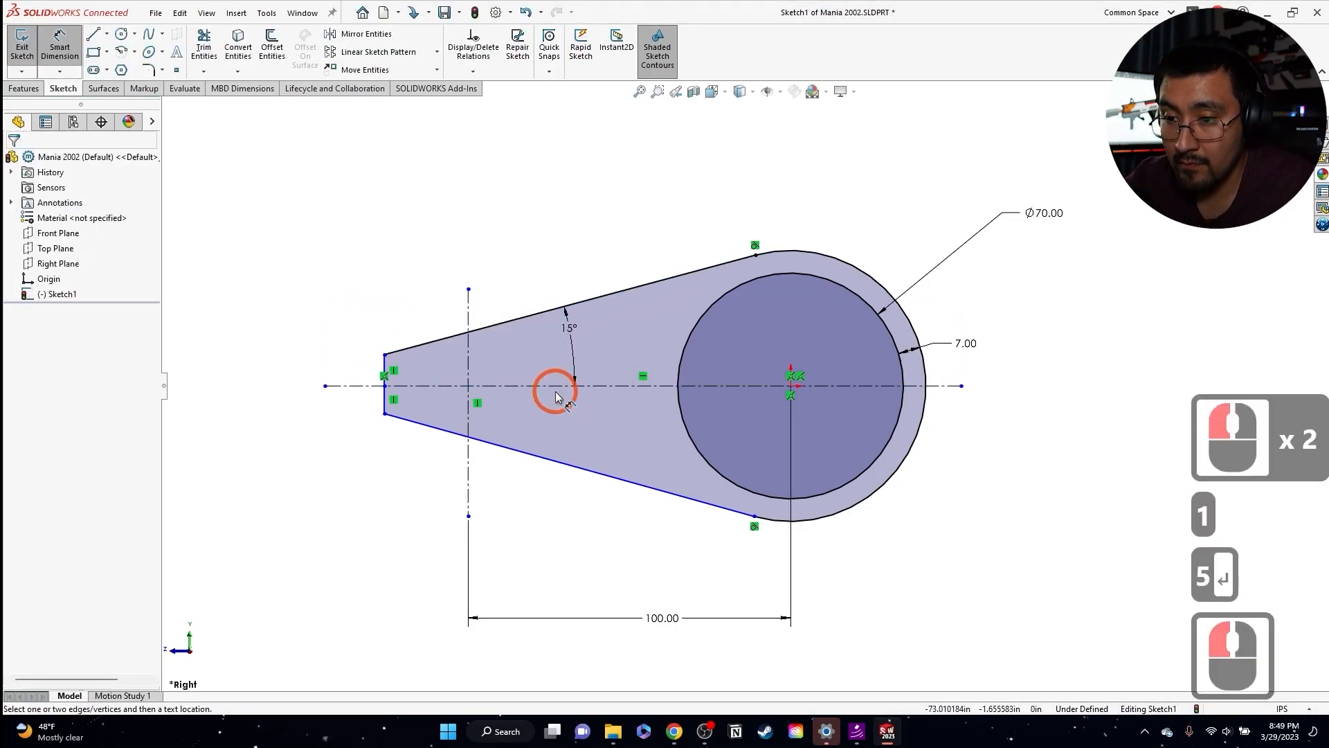
# - Dimension the angle between the lower slanted line and the horizontal centerline as 15°
pyautogui.click(556, 391)
pyautogui.click(534, 387)
pyautogui.click(544, 458)
pyautogui.click(565, 438)
pyautogui.write('14')
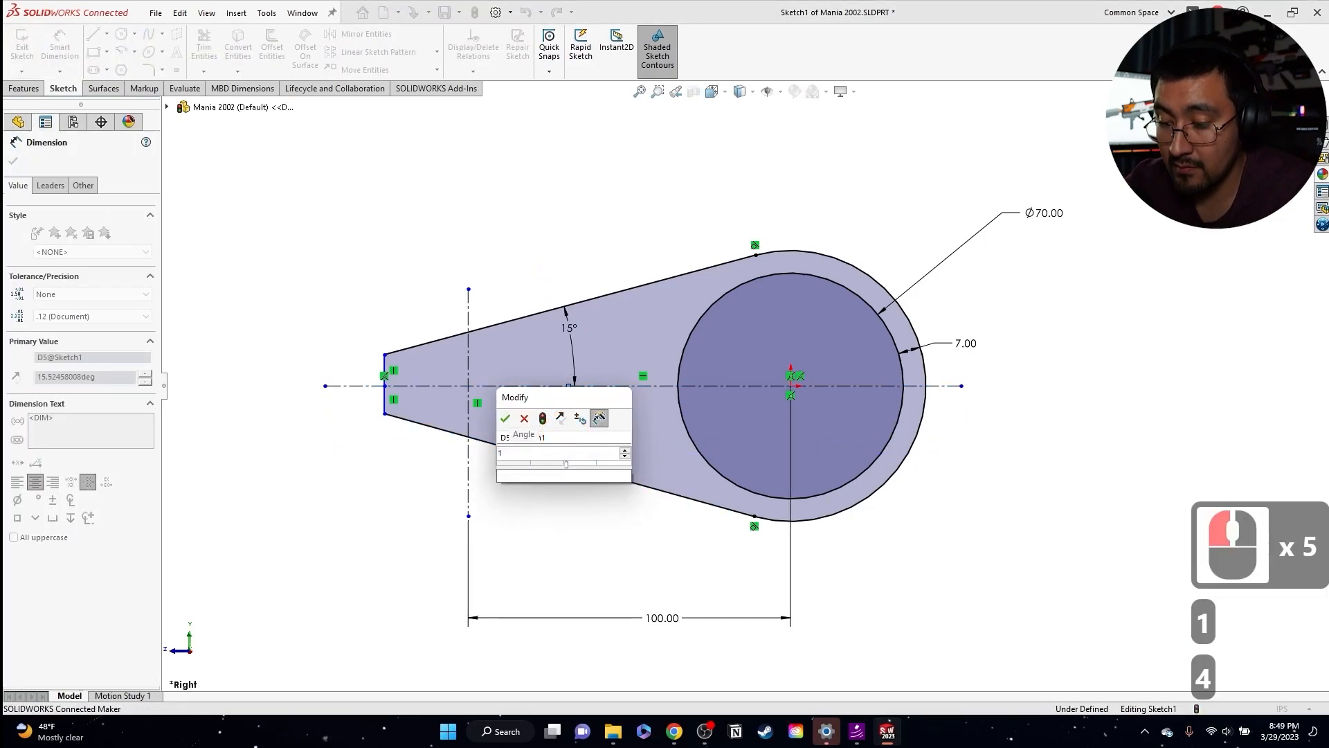
pyautogui.press('BackSpace')
pyautogui.write('5')
pyautogui.press('Return')
pyautogui.press('Escape')
pyautogui.press('Escape')
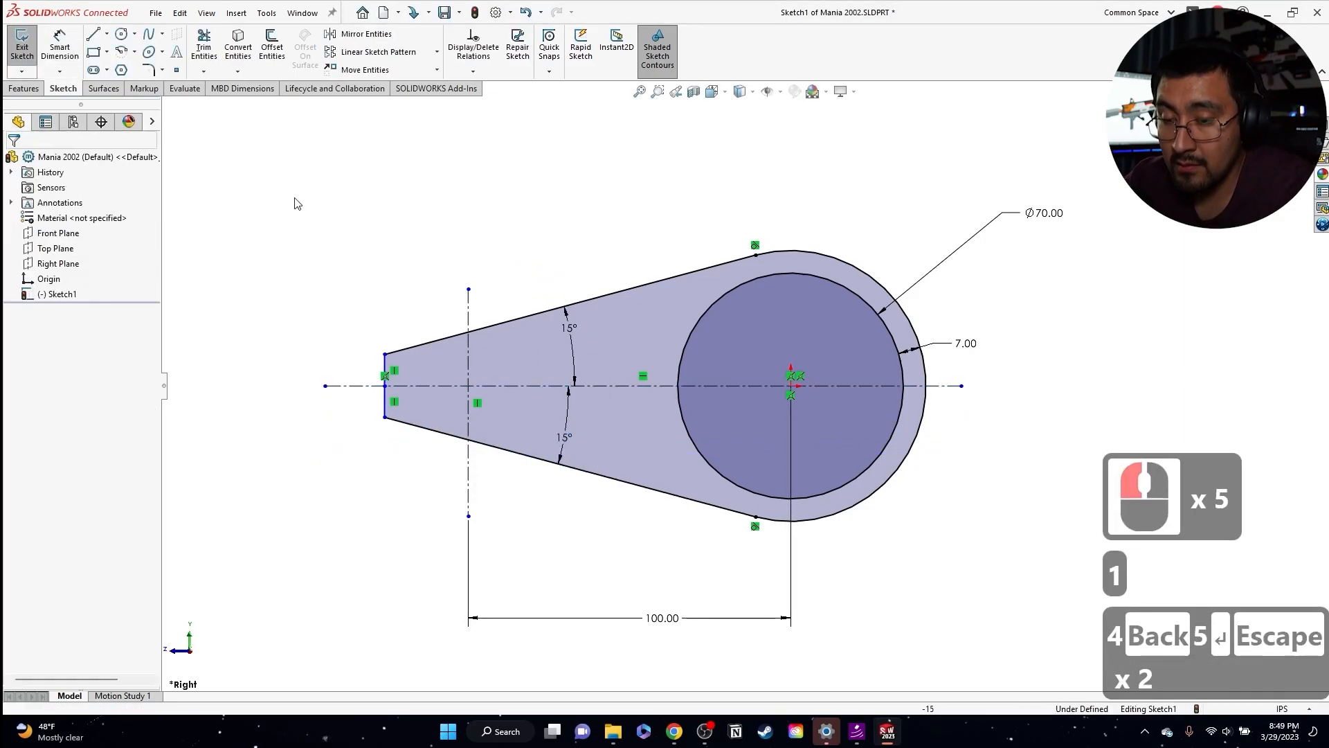
# - Dimension the gap between the arm's short end line and the vertical construction centerline as 7 in
pyautogui.scroll(-2, 484, 311)
pyautogui.moveTo(375, 451); pyautogui.dragTo(423, 460)
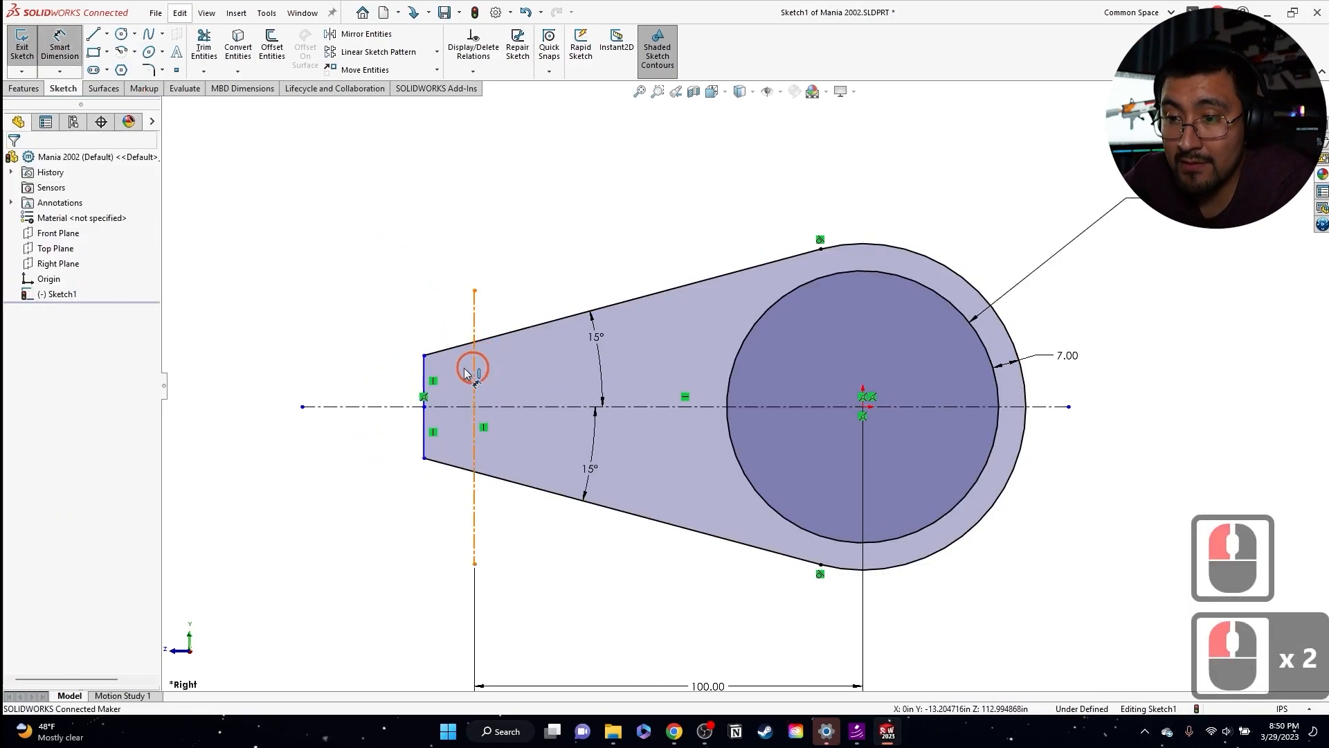
pyautogui.click(475, 373)
pyautogui.click(424, 380)
pyautogui.click(379, 333)
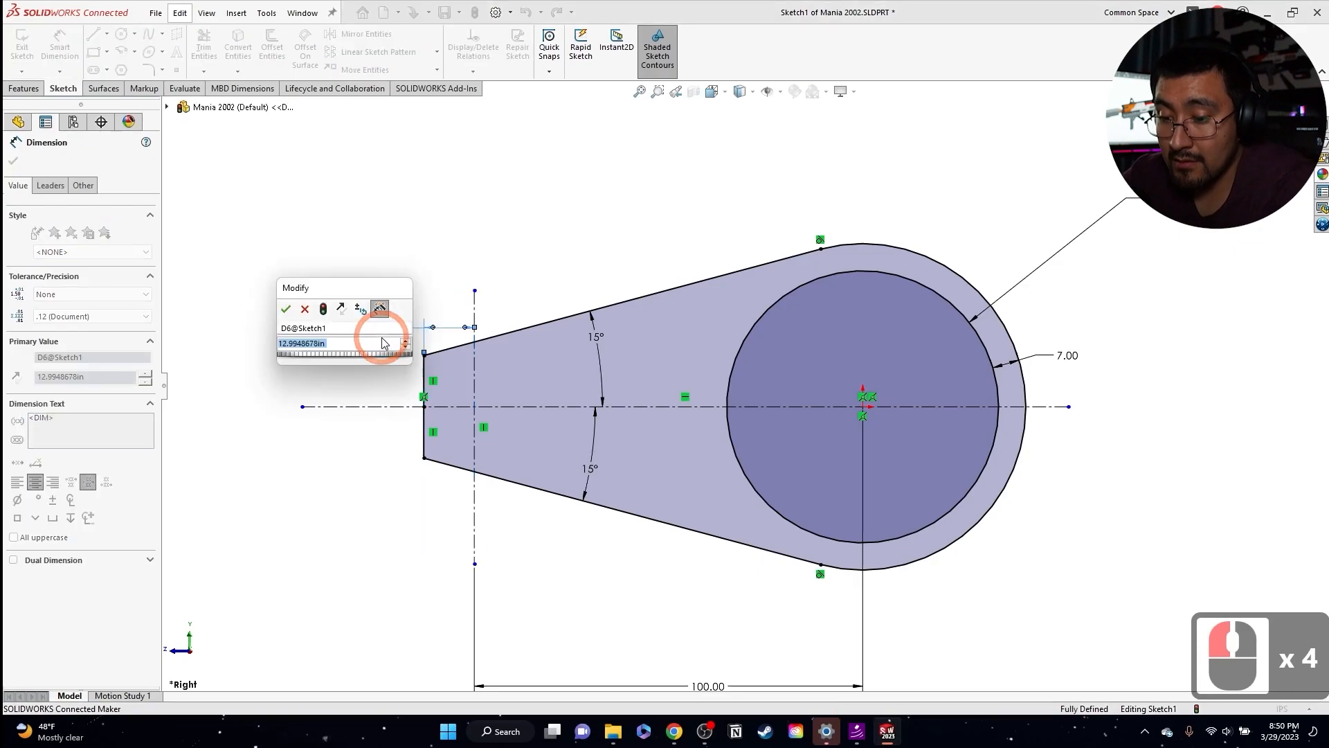
pyautogui.write('7')
pyautogui.press('Return')
pyautogui.press('Escape')
pyautogui.press('Escape')
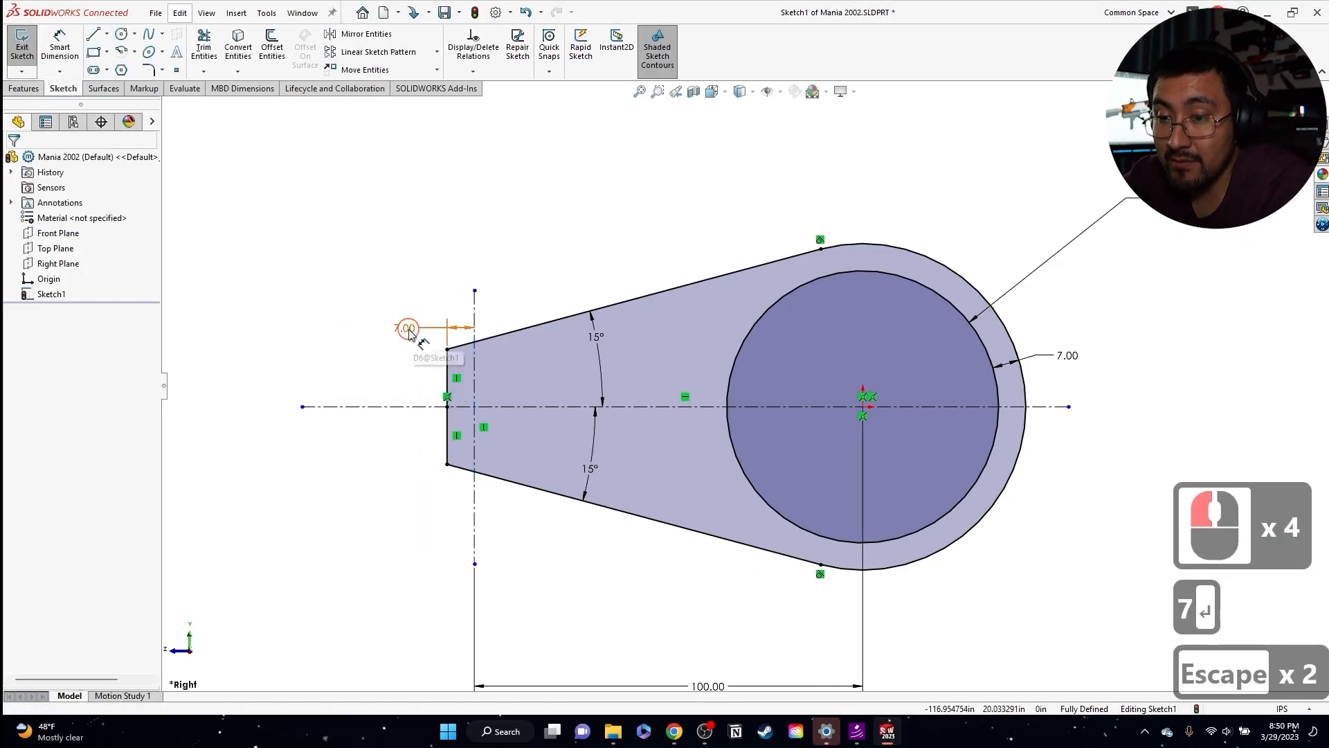
pyautogui.click(403, 326)
pyautogui.press('Escape')
pyautogui.press('Escape')
# - Extrude the arm profile 70 in with the Mid Plane end condition and save the part
pyautogui.scroll(-1, 595, 381)
pyautogui.scroll(2, 713, 396)
pyautogui.scroll(-1, 751, 410)
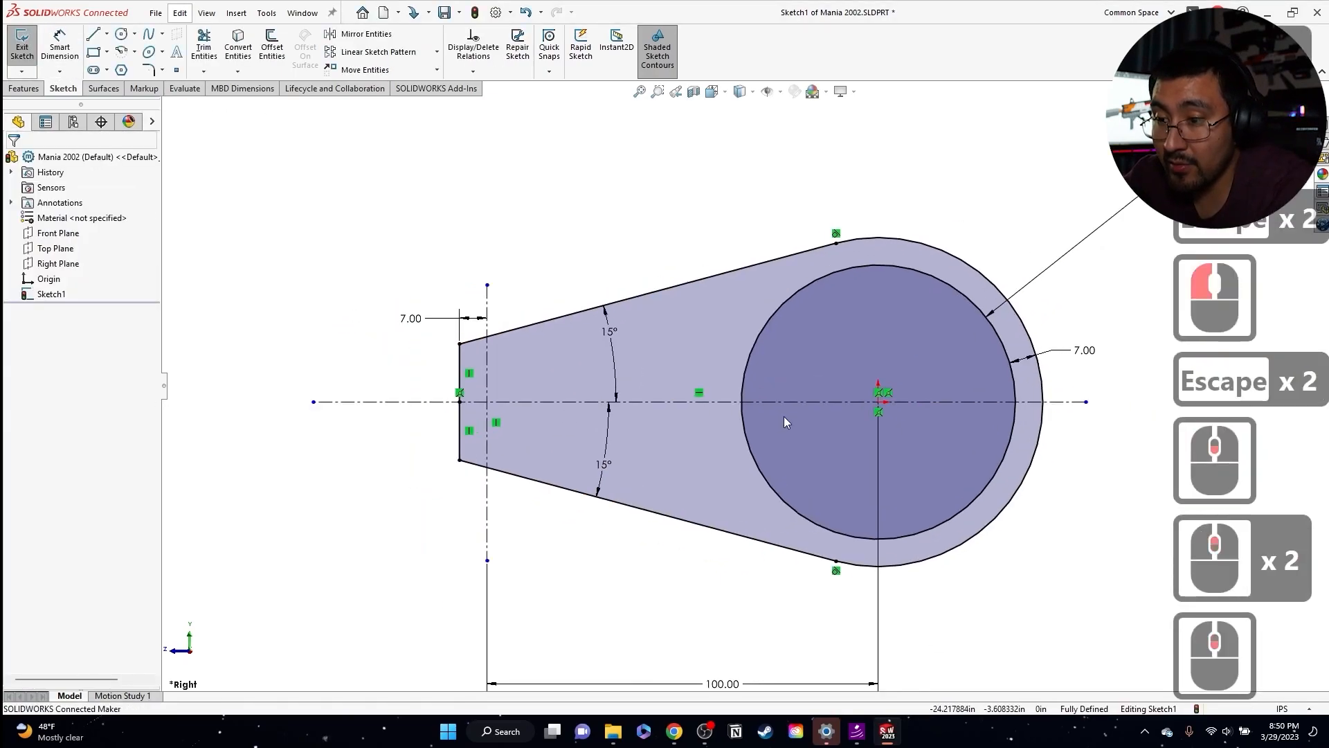
pyautogui.click(24, 88)
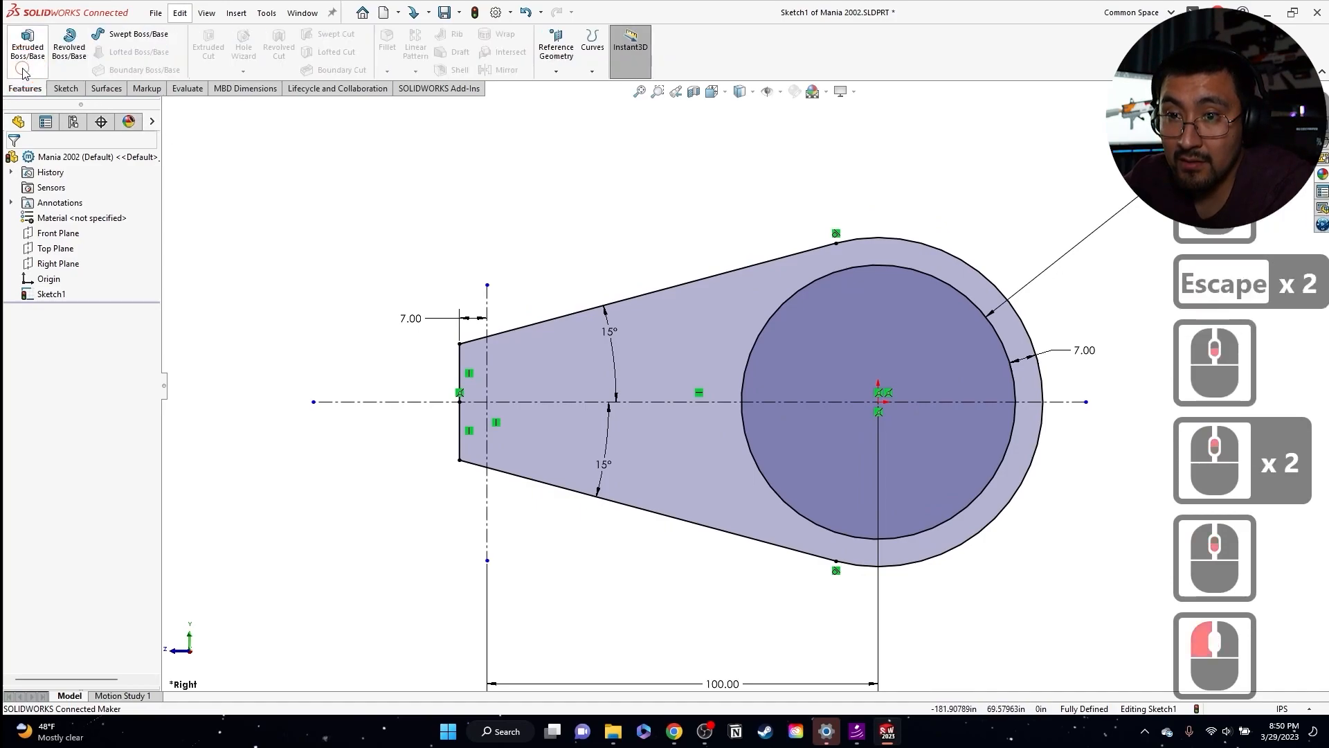
pyautogui.click(28, 47)
pyautogui.click(76, 244)
pyautogui.click(65, 305)
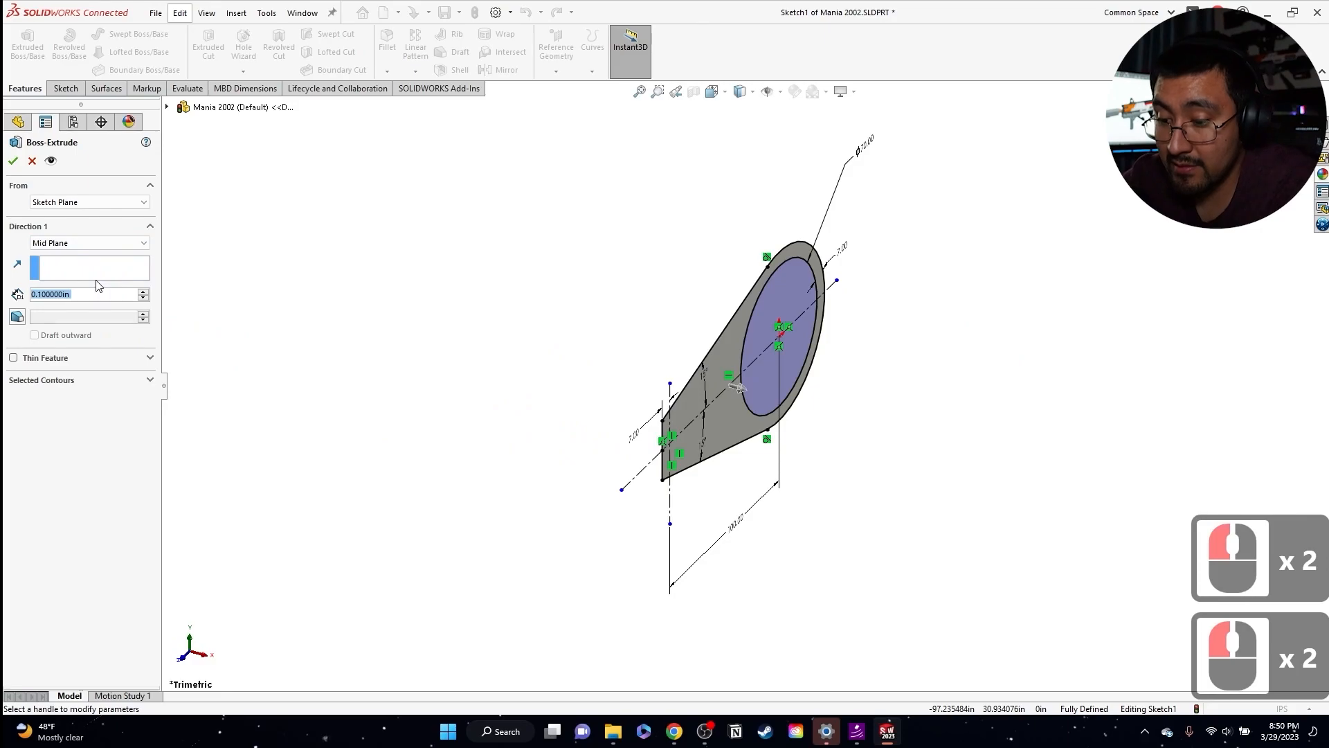
pyautogui.write('70')
pyautogui.press('Return')
pyautogui.press('Return')
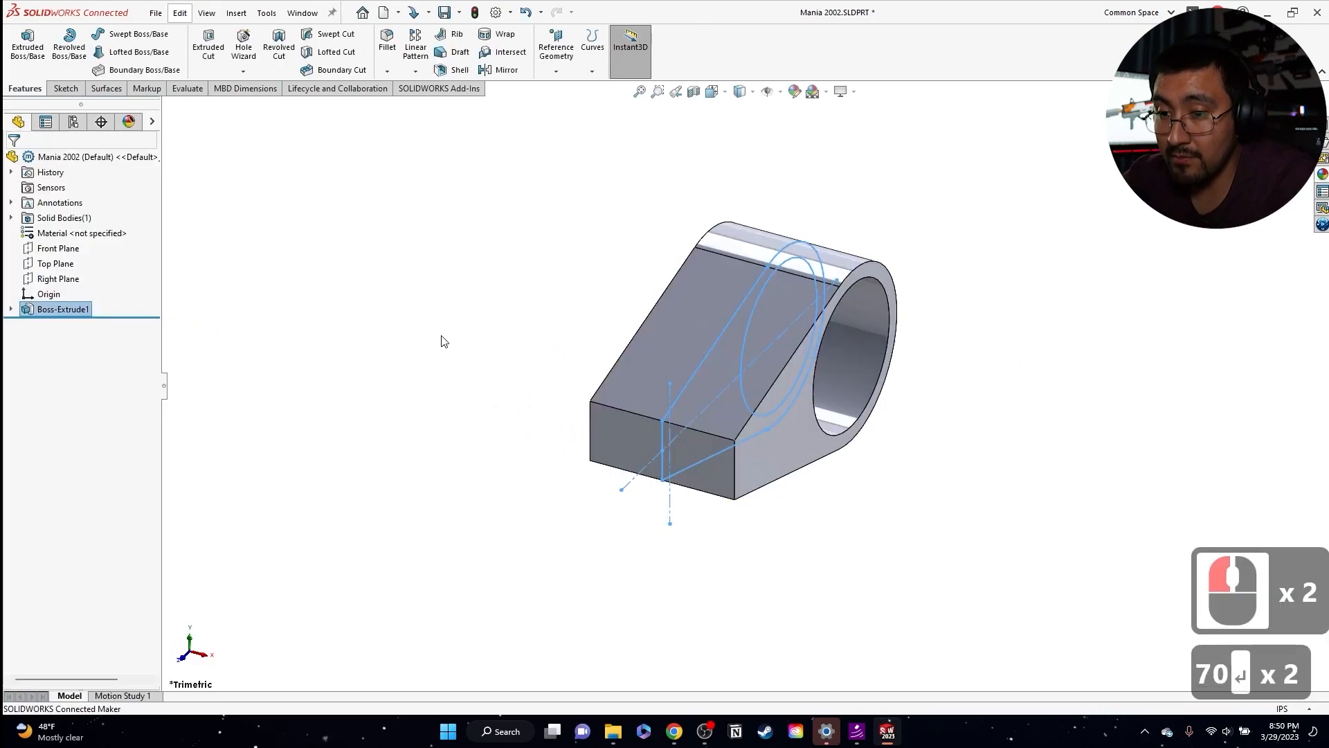
pyautogui.click(529, 383)
pyautogui.hotkey('ctrl', 's')
# - Sketch a circle on the Top Plane near the arm's narrow end, centered in line with the origin about 85.92 in away
pyautogui.moveTo(535, 365); pyautogui.dragTo(737, 407, button='middle')
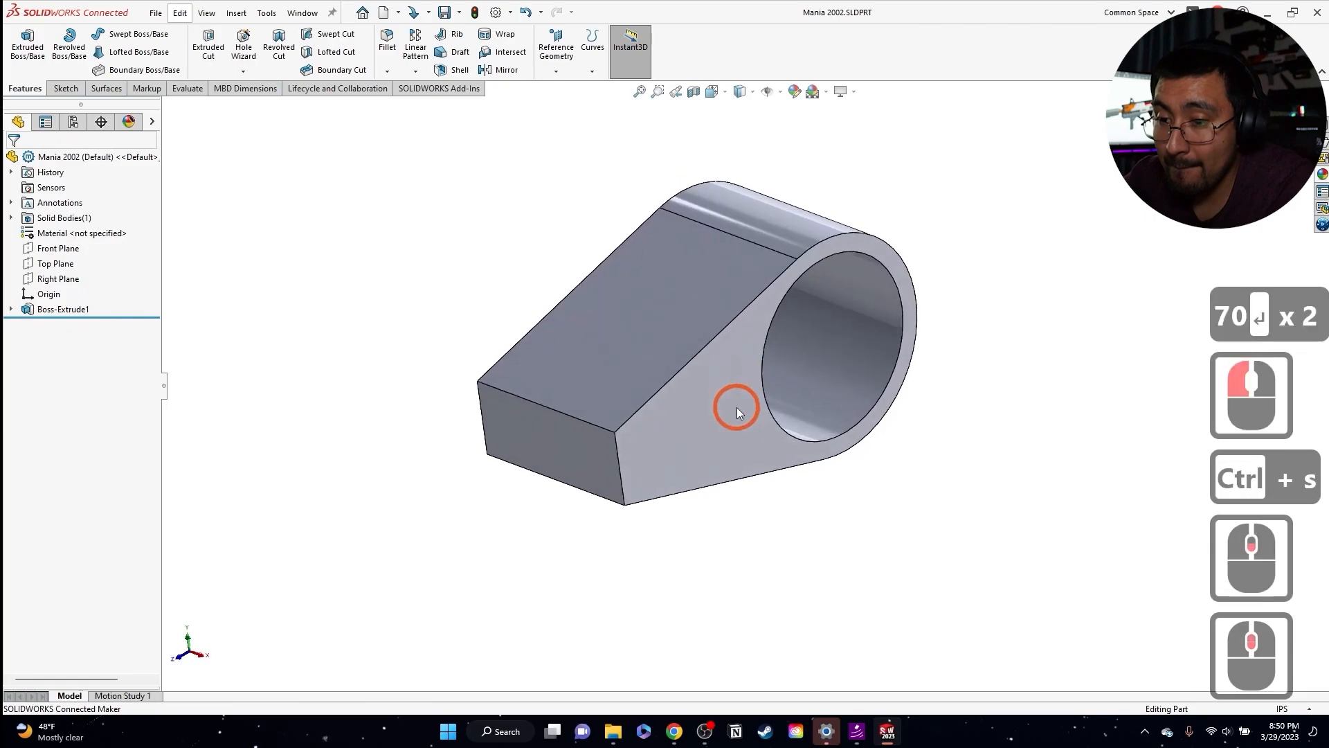
pyautogui.click(49, 263)
pyautogui.click(52, 239)
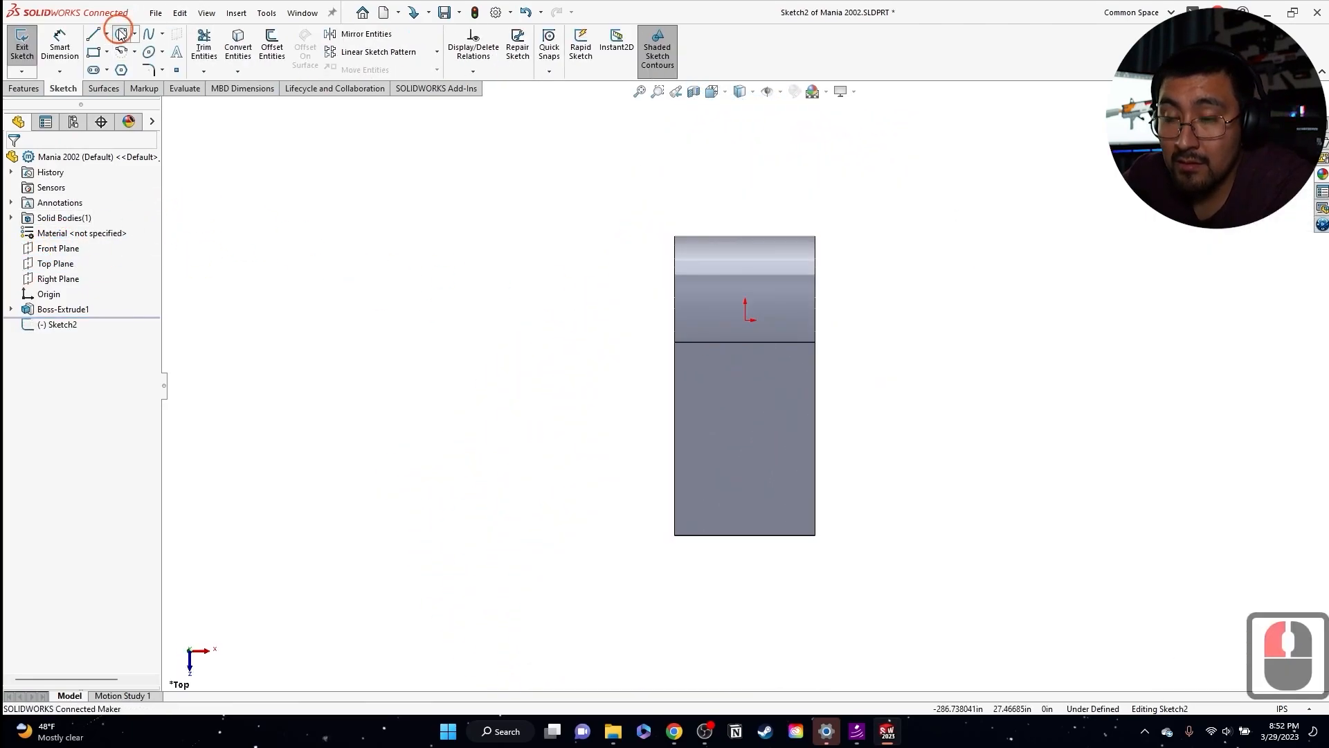
pyautogui.click(121, 35)
pyautogui.click(745, 493)
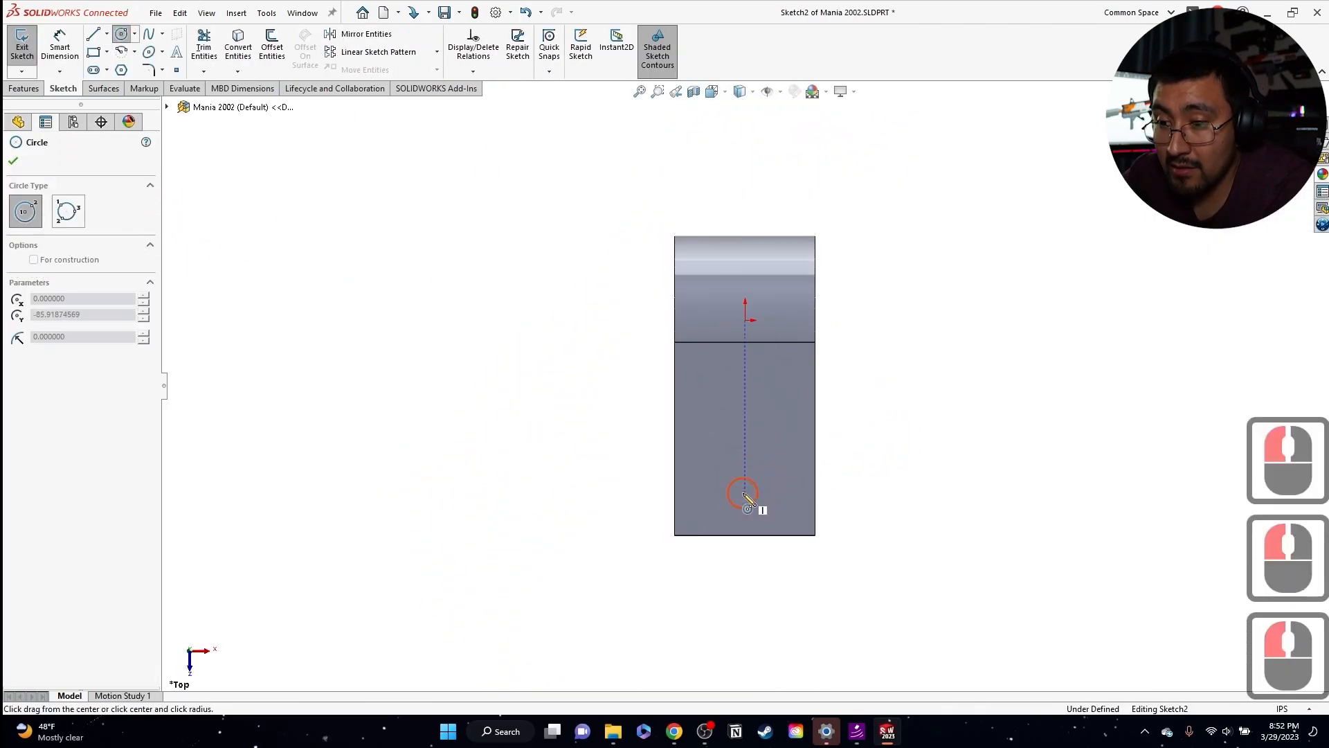
pyautogui.click(749, 538)
pyautogui.press('Escape')
pyautogui.press('Escape')
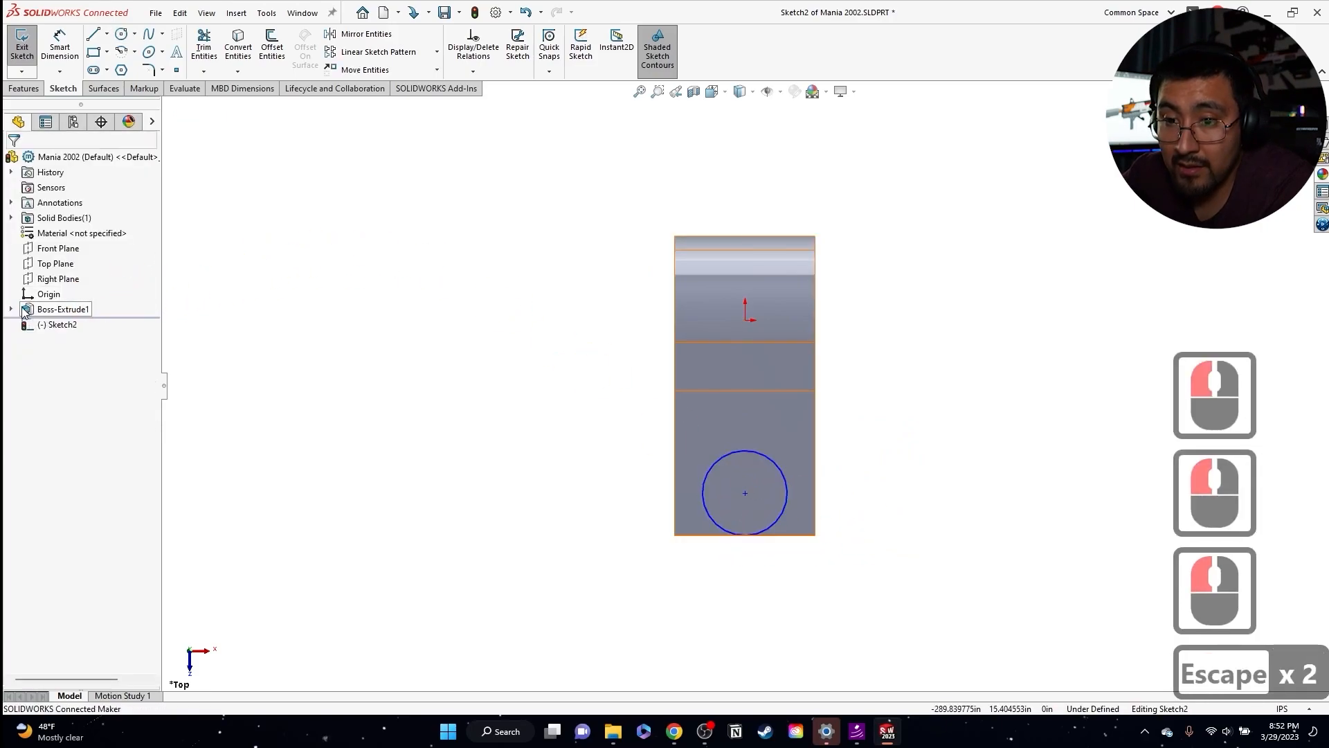
# - Show the arm profile sketch absorbed in the extrusion
pyautogui.click(24, 312)
pyautogui.click(65, 324)
pyautogui.click(222, 318)
pyautogui.press('Escape')
# - Add a Pierce relation between the new circle's center and the vertical construction centerline of the arm profile sketch
pyautogui.moveTo(815, 383)
pyautogui.mouseDown(button='middle')
pyautogui.moveTo(805, 368)
pyautogui.moveTo(724, 478)
pyautogui.moveTo(772, 471)
pyautogui.moveTo(705, 426)
pyautogui.moveTo(758, 462)
pyautogui.moveTo(753, 496)
pyautogui.mouseUp(button='middle')
pyautogui.click(745, 497)
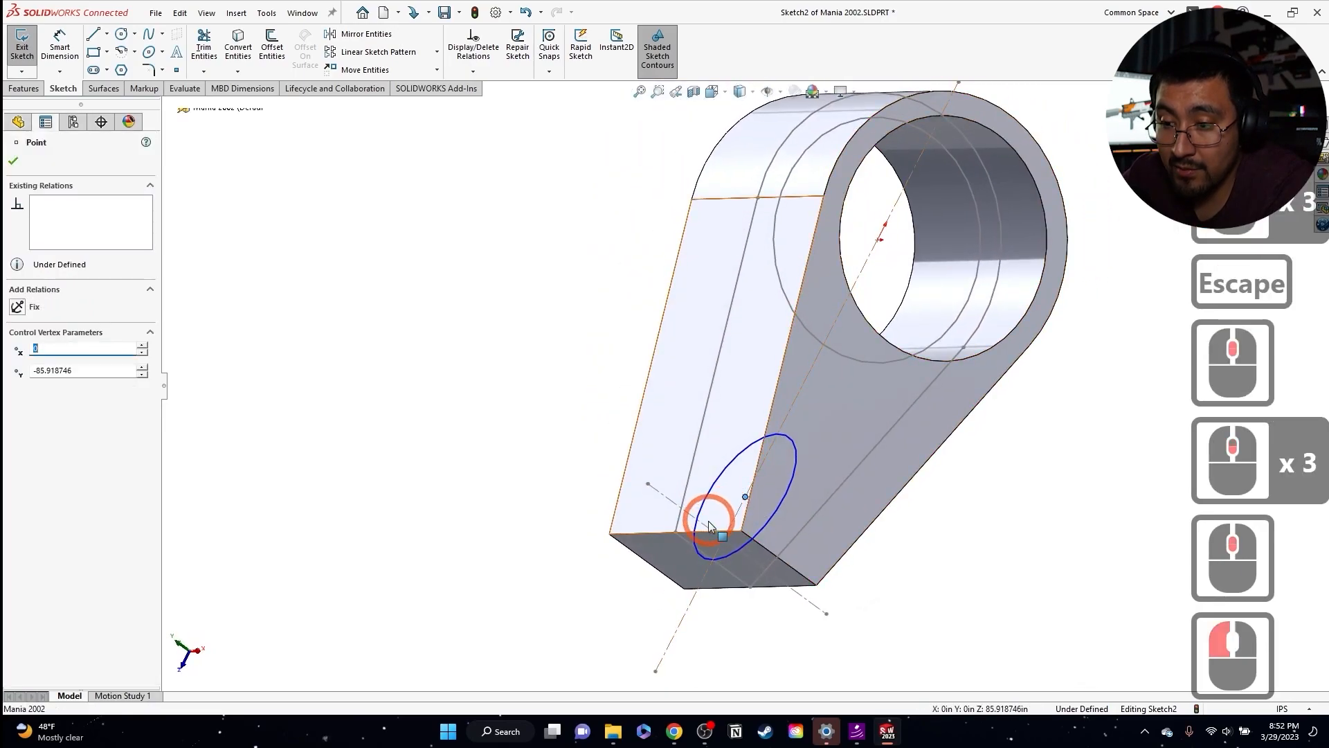
pyautogui.keyDown('ctrl'); pyautogui.click(695, 520); pyautogui.keyUp('ctrl')
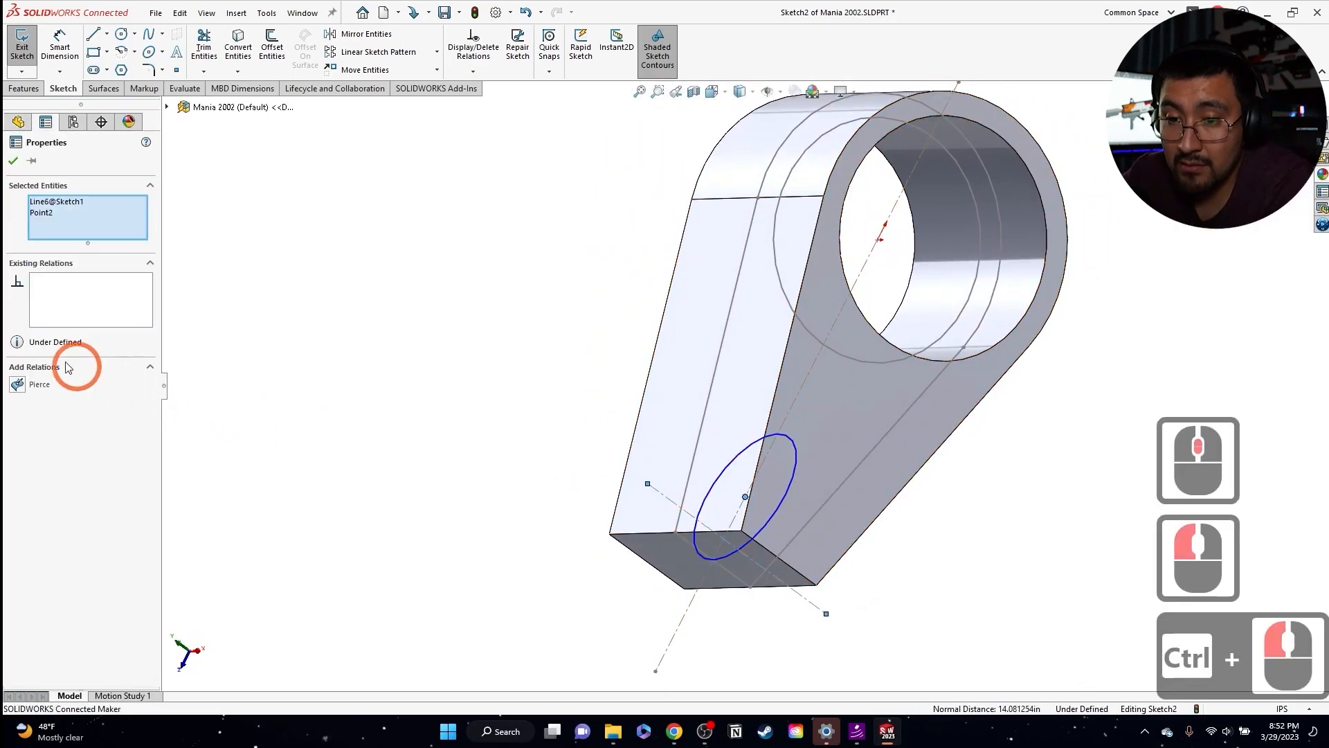
pyautogui.click(28, 385)
pyautogui.press('Escape')
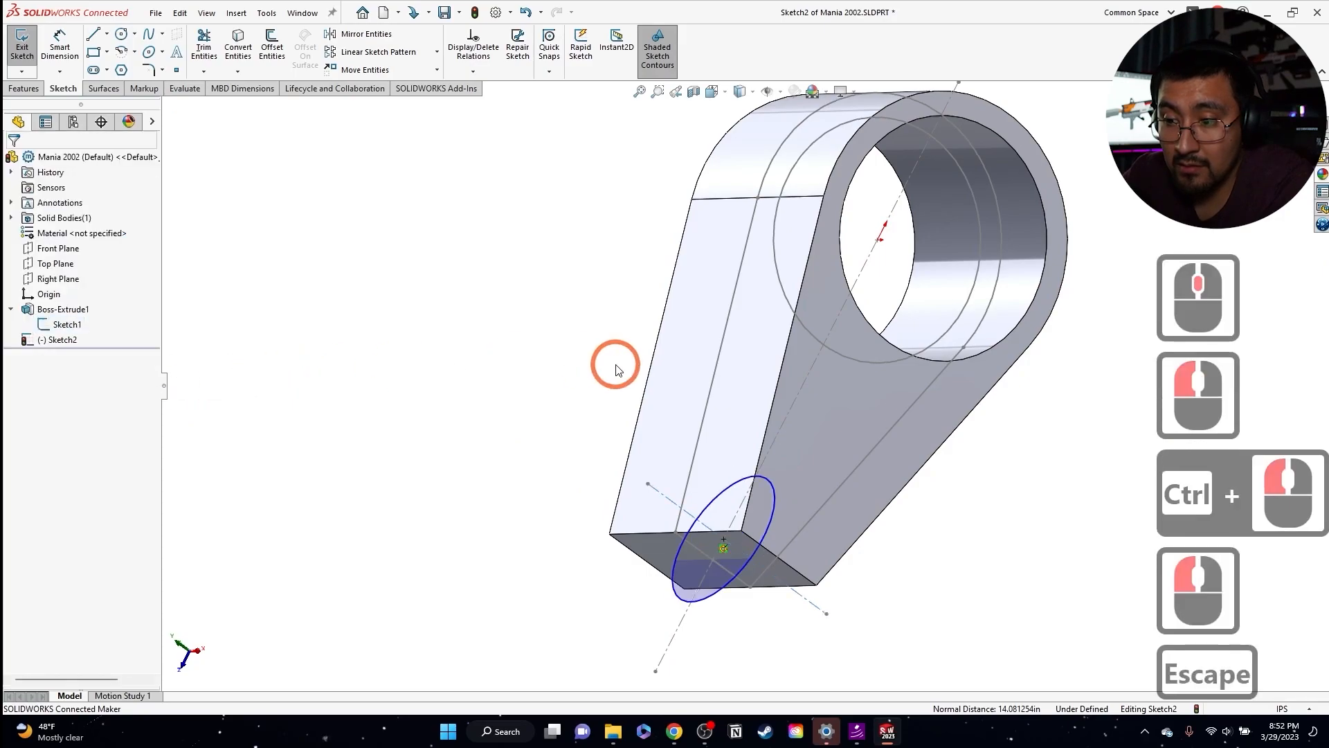
# - Make the circle tangent to the upper edge of the arm's narrow end face
pyautogui.click(705, 596)
pyautogui.keyDown('ctrl'); pyautogui.click(647, 534); pyautogui.keyUp('ctrl')
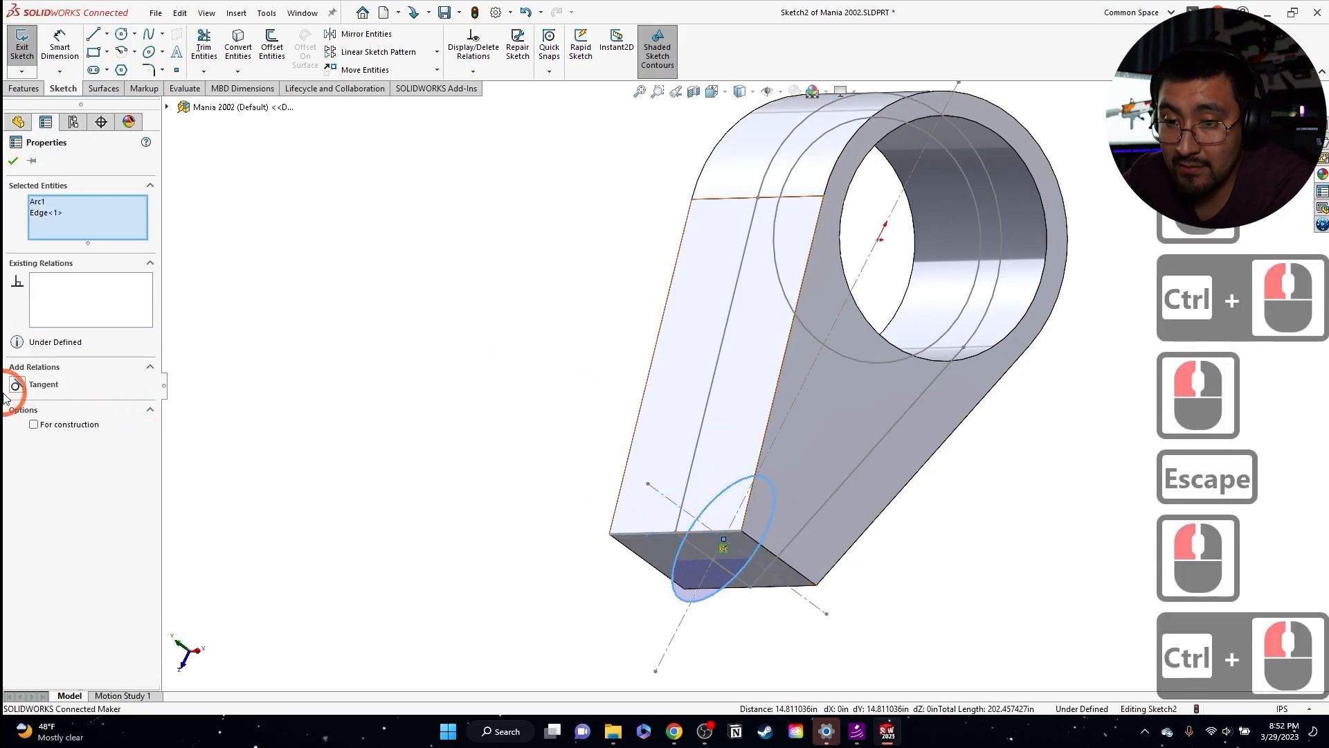
pyautogui.click(21, 387)
pyautogui.press('Escape')
# - Hide the arm profile sketch under the extrusion
pyautogui.moveTo(596, 443); pyautogui.dragTo(678, 484, button='middle')
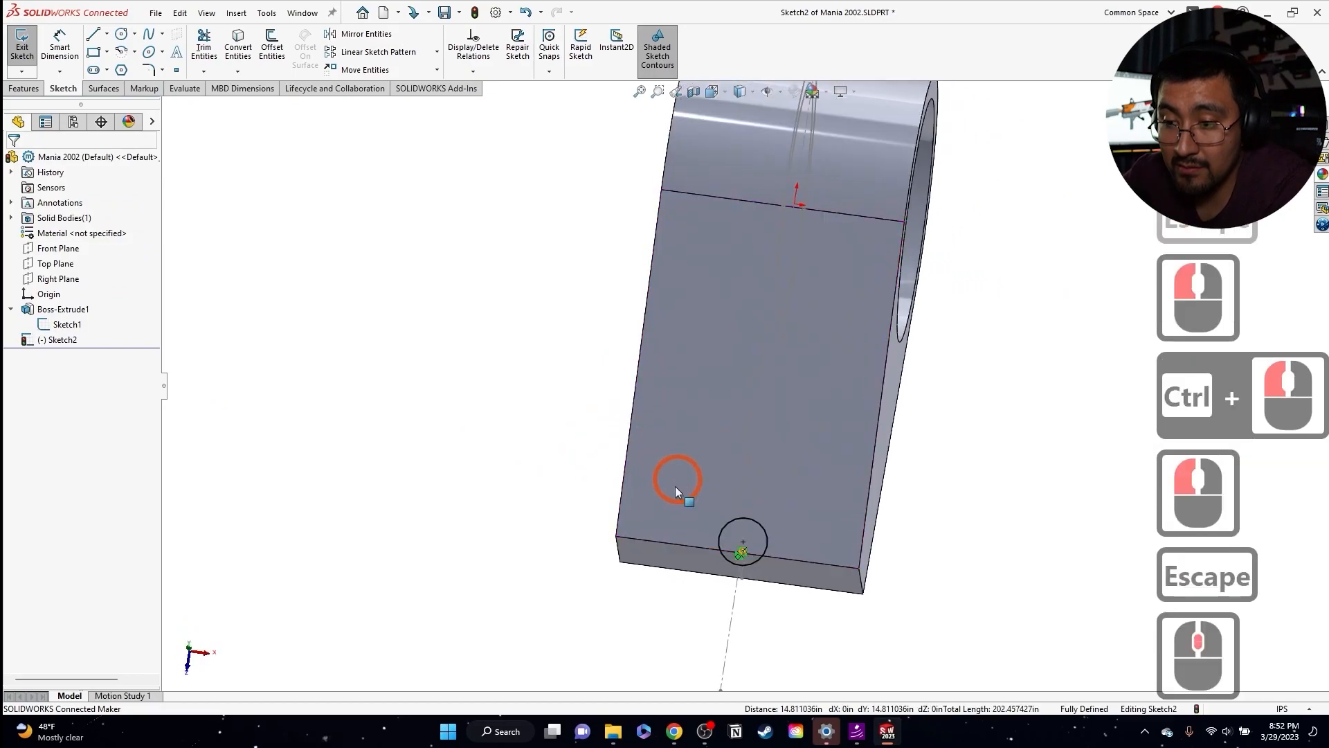
pyautogui.hotkey('ctrl', '8')
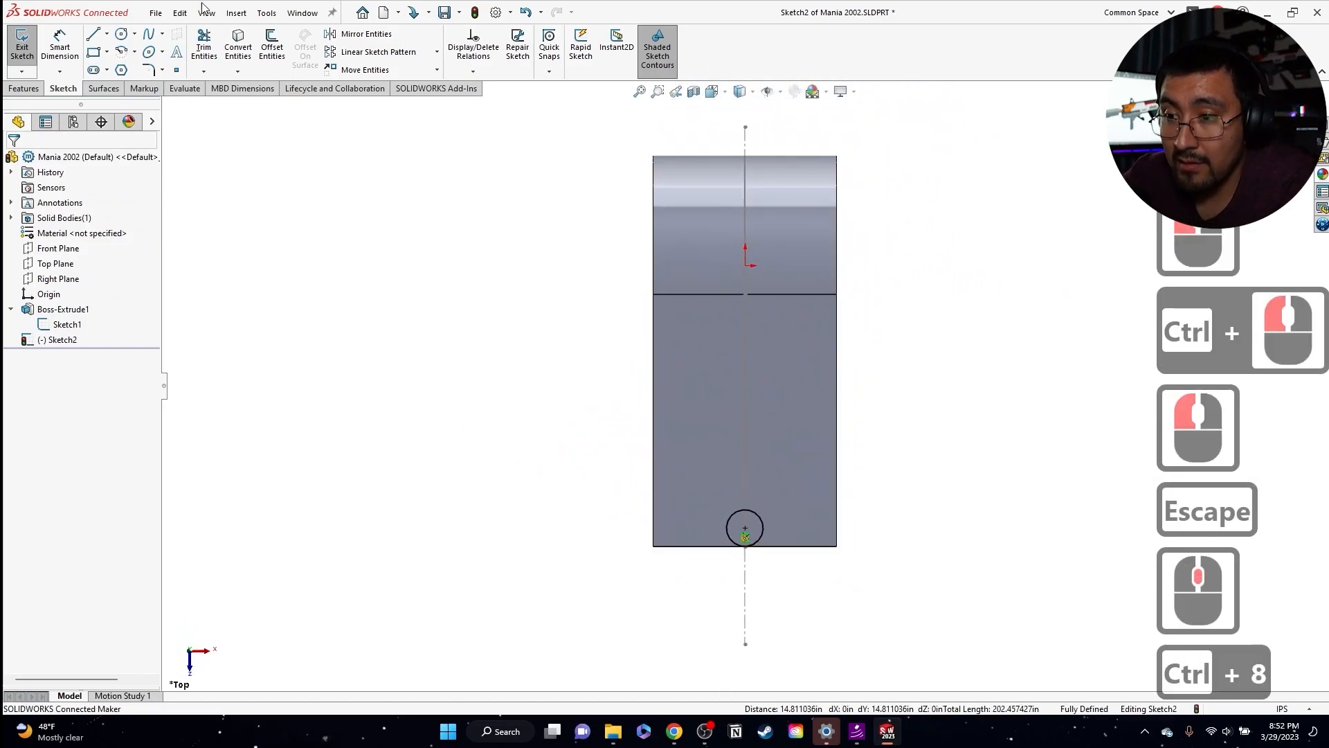
pyautogui.click(69, 42)
pyautogui.press('Escape')
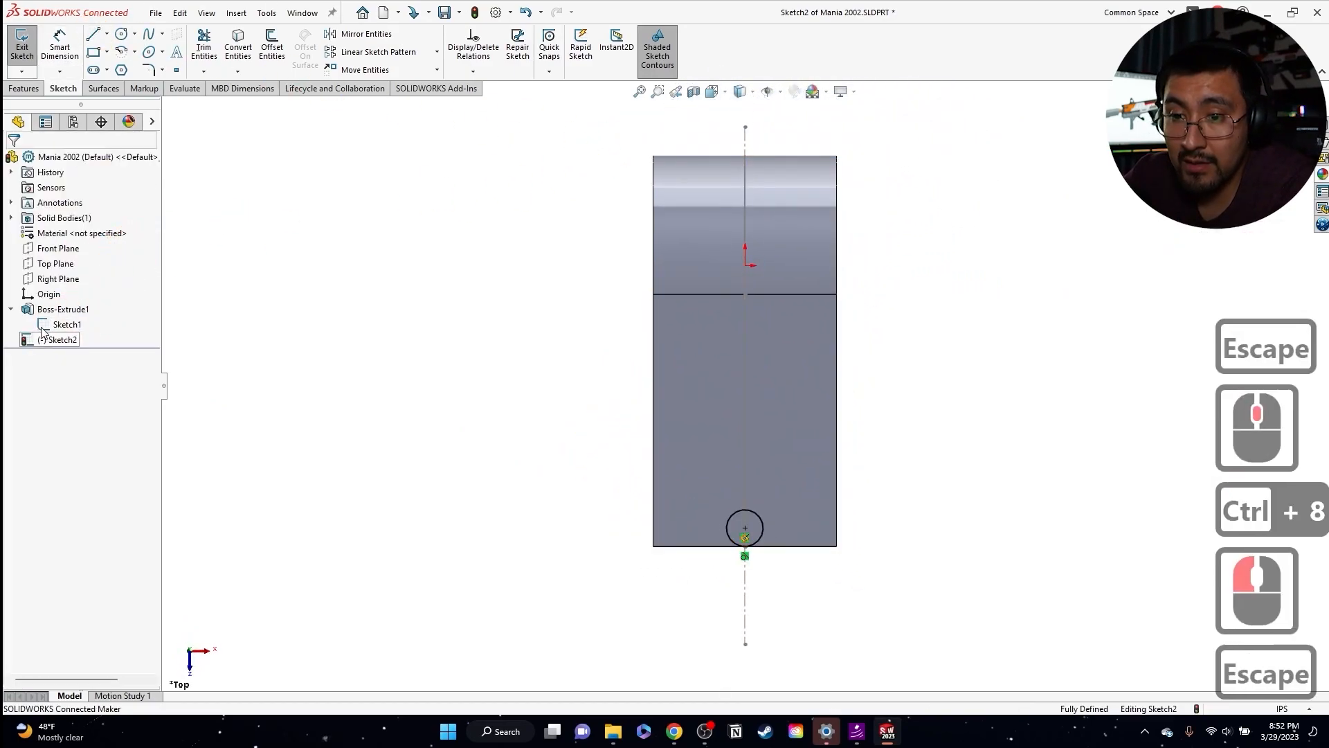
pyautogui.rightClick(61, 324)
pyautogui.click(79, 83)
pyautogui.press('Escape')
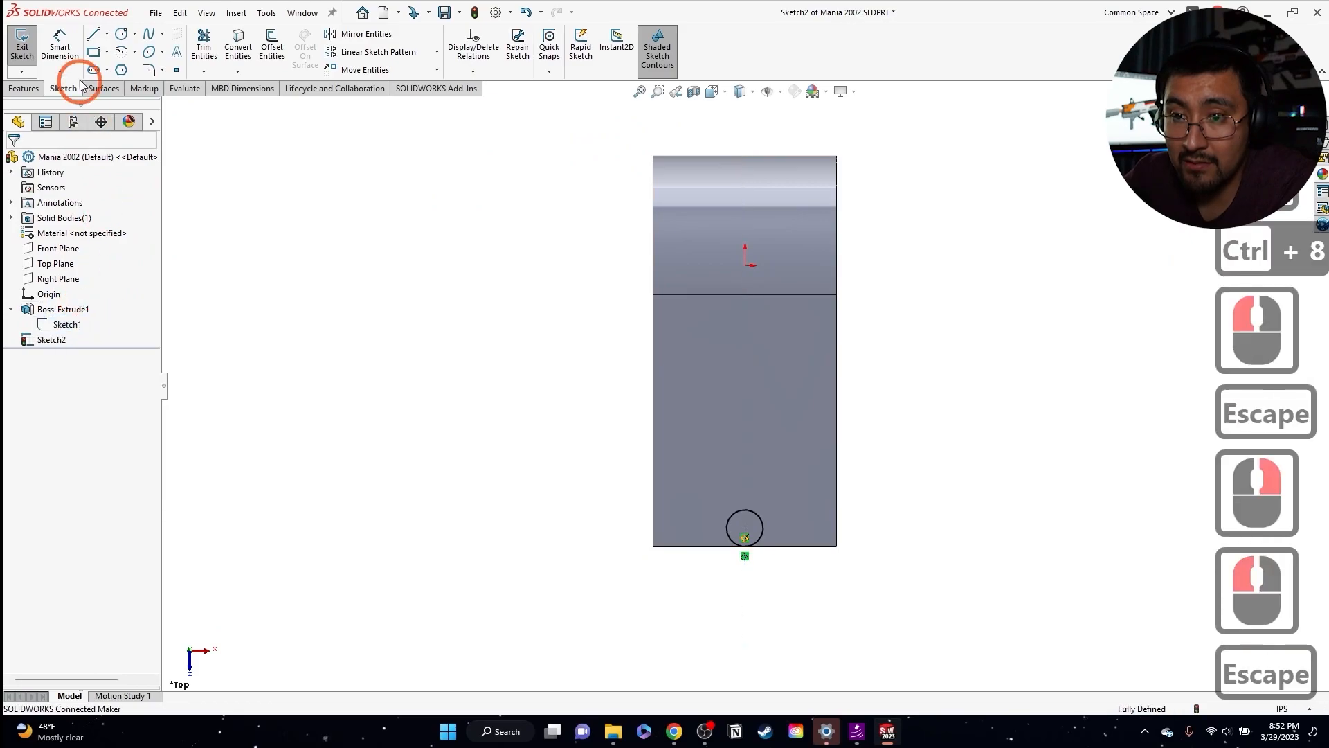
# - Draw a slanted line from beyond the narrow end beside the circle to the body's far corner, then a vertical line along the side edge
pyautogui.click(92, 36)
pyautogui.click(761, 583)
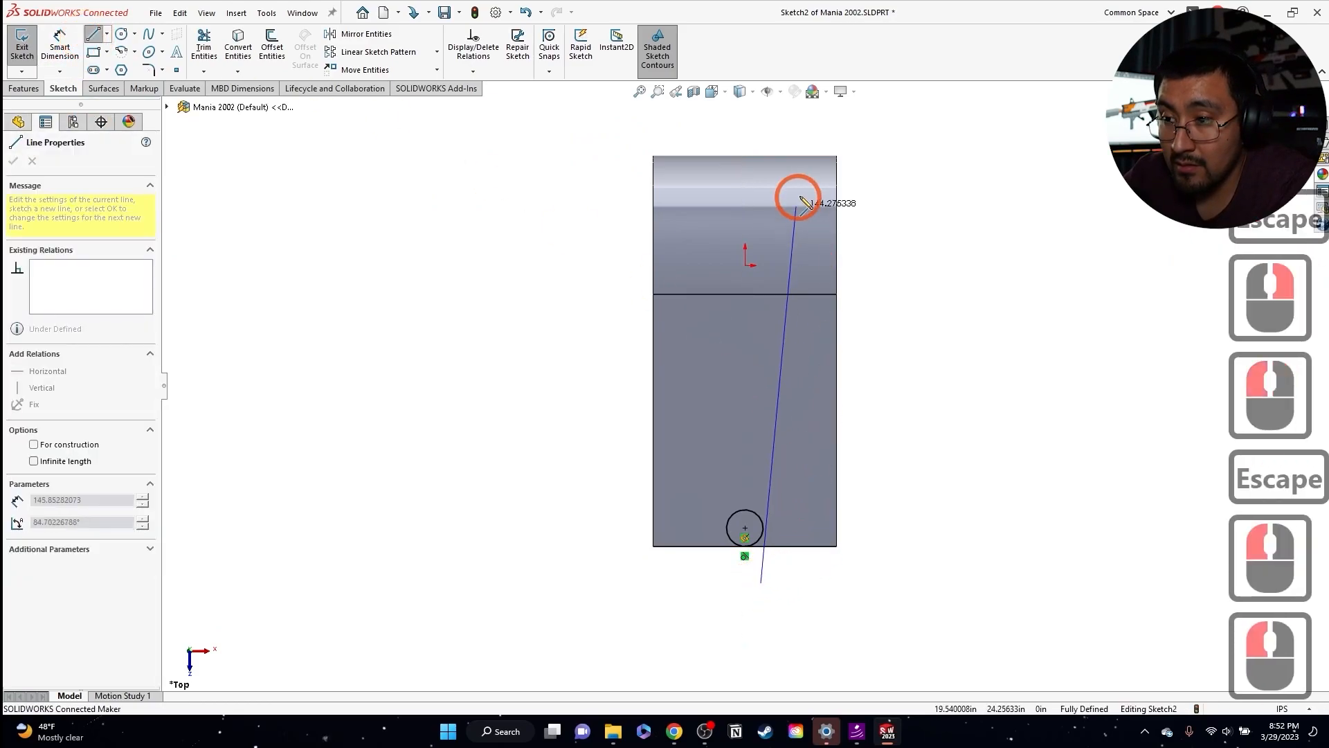
pyautogui.click(837, 156)
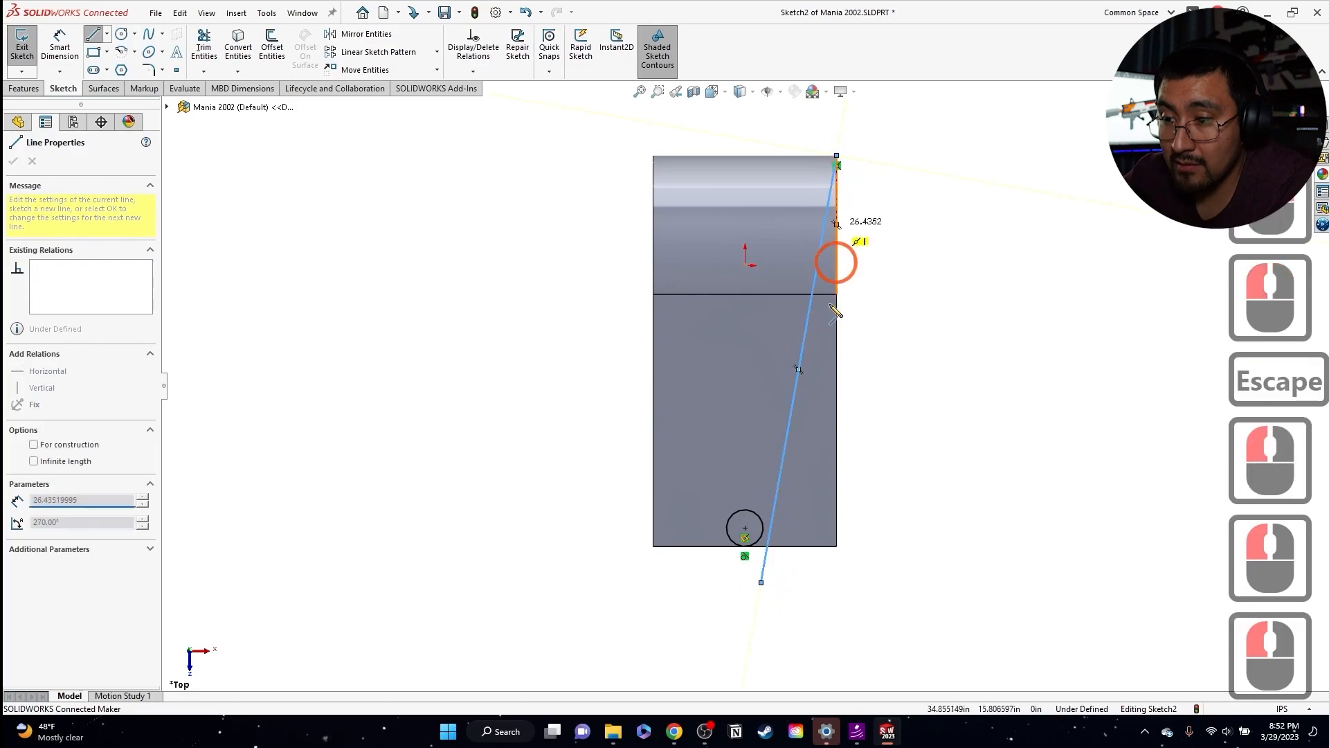
pyautogui.click(837, 547)
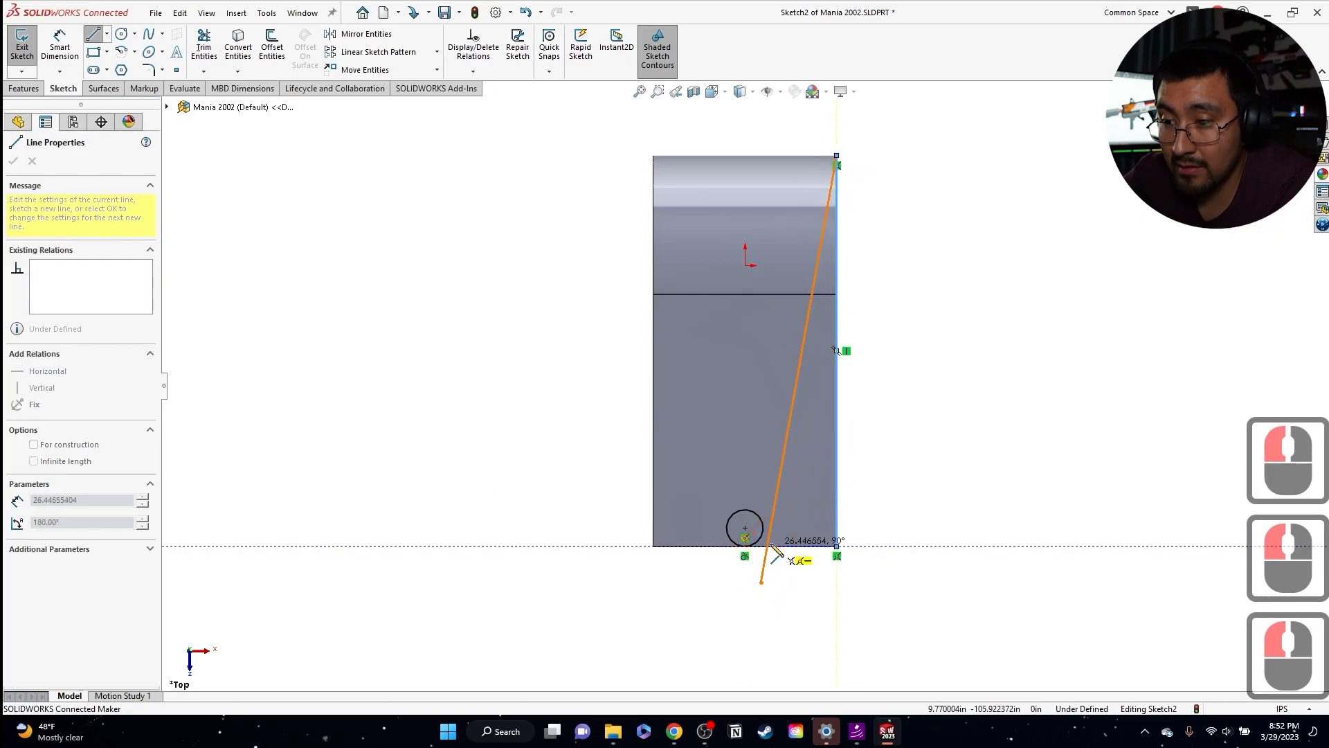
# - Try closing the cut profile with a horizontal line along the narrow end edge from the corner to the slanted line
pyautogui.click(769, 545)
pyautogui.scroll(-2, 791, 524)
pyautogui.press('Escape')
pyautogui.scroll(-1, 817, 512)
pyautogui.press('Escape')
pyautogui.hotkey('ctrl', 'z')
pyautogui.click(850, 560)
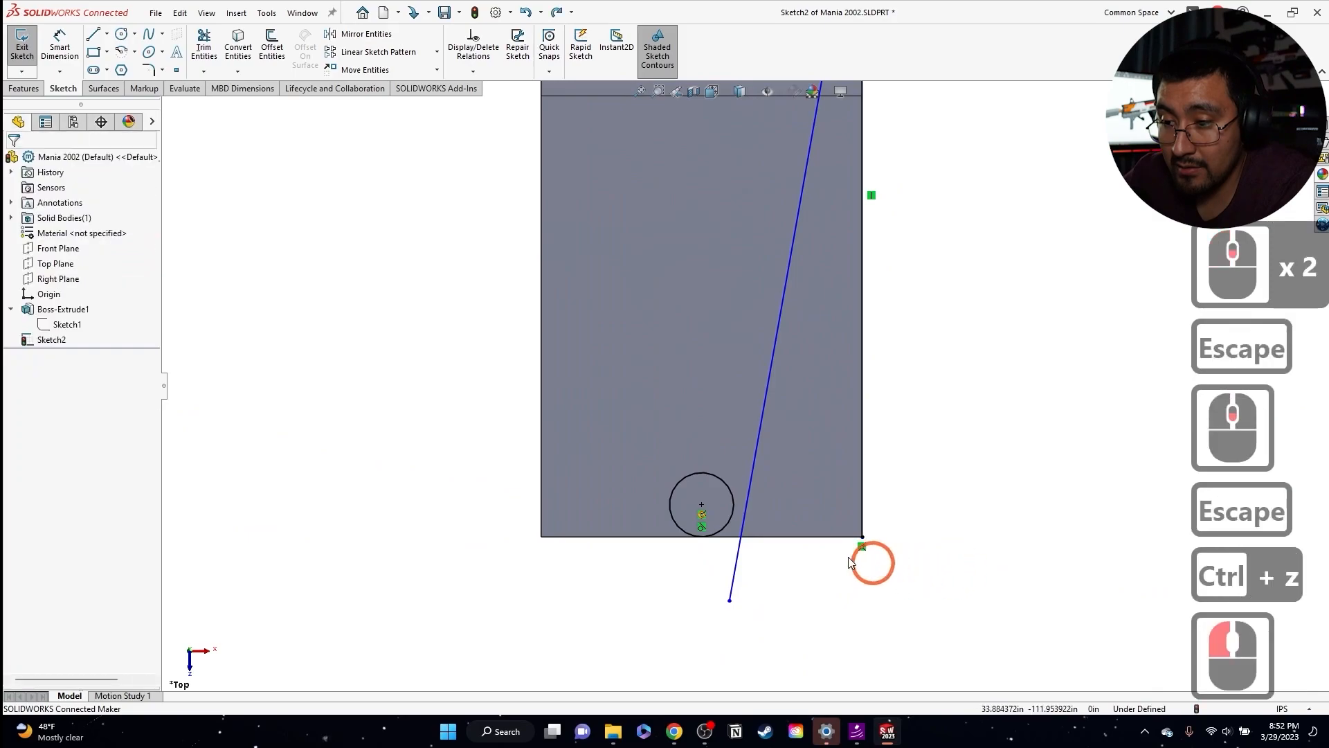
# - Make the slanted line tangent to the small circle
pyautogui.click(730, 601)
pyautogui.click(743, 510)
pyautogui.press('Escape')
pyautogui.keyDown('ctrl'); pyautogui.click(703, 504); pyautogui.keyUp('ctrl')
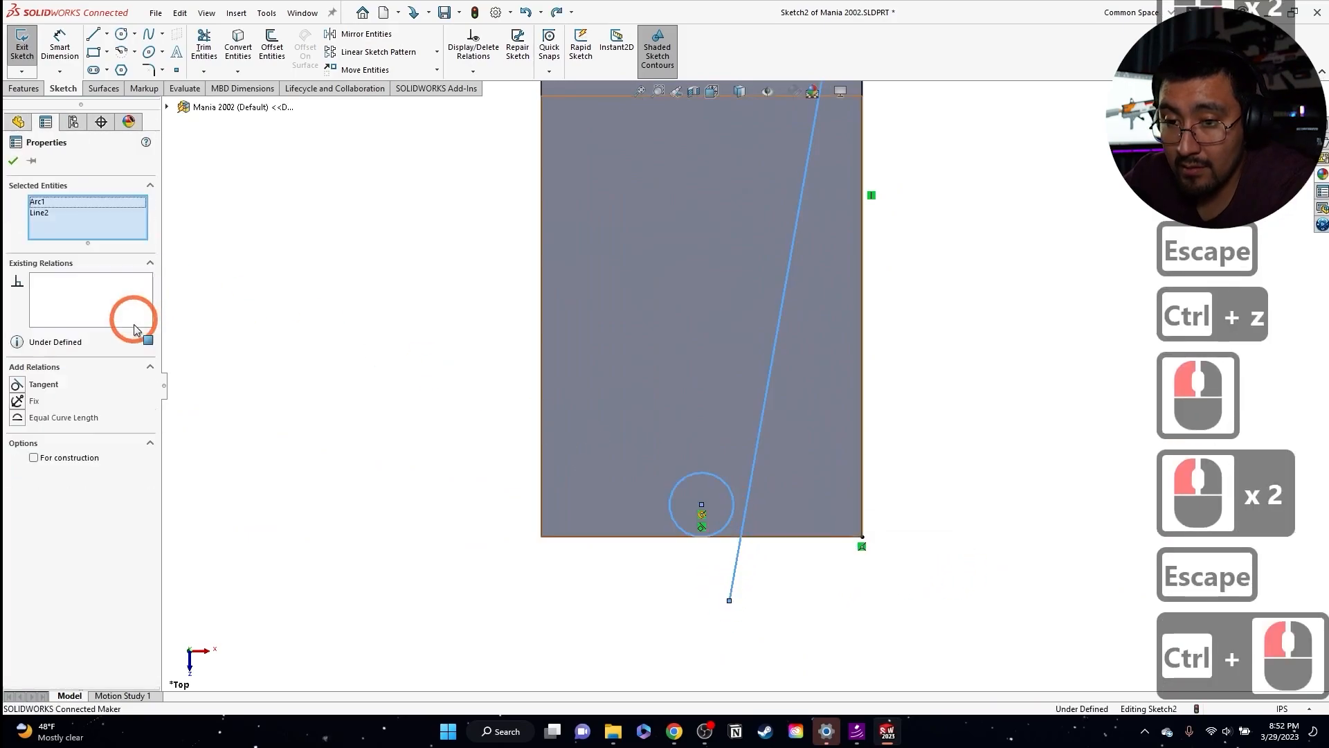
pyautogui.click(41, 384)
pyautogui.press('Escape')
pyautogui.press('Escape')
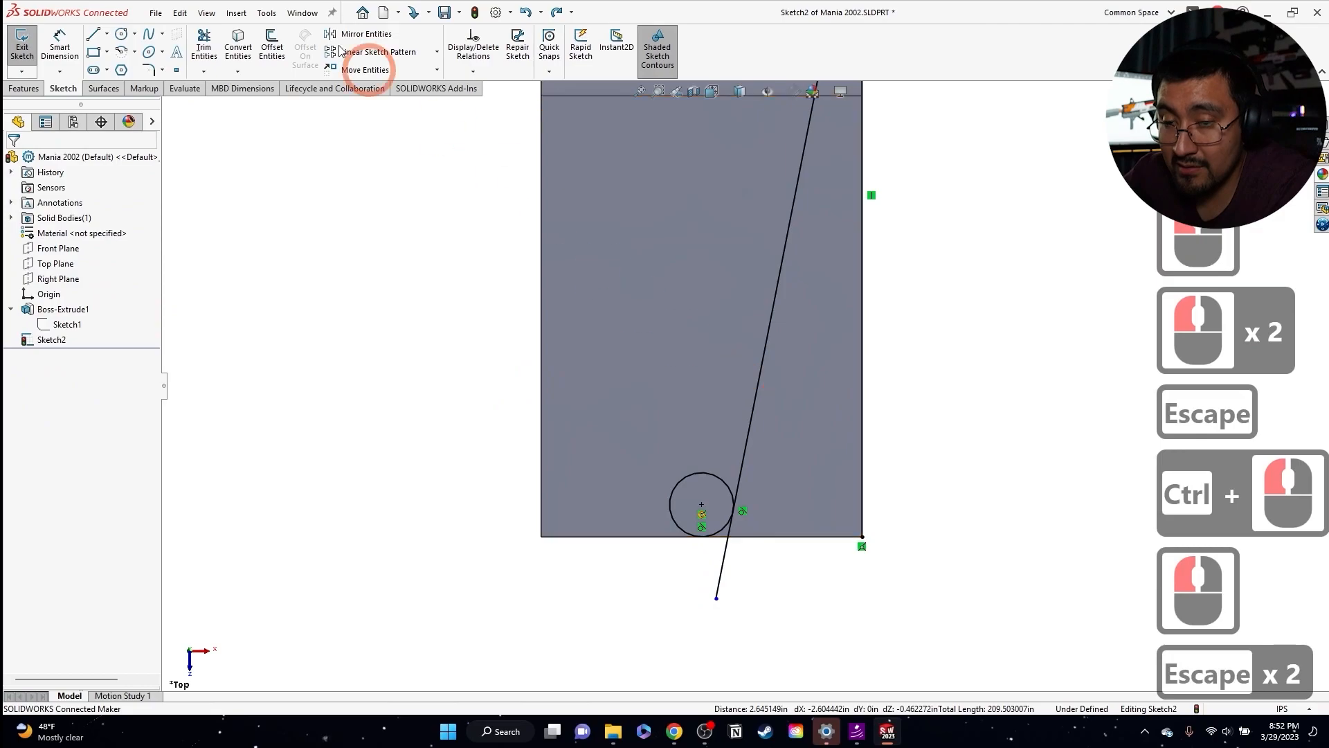
# - Trim off the slanted line's portion extending past the small circle
pyautogui.click(204, 43)
pyautogui.click(715, 574)
pyautogui.press('Escape')
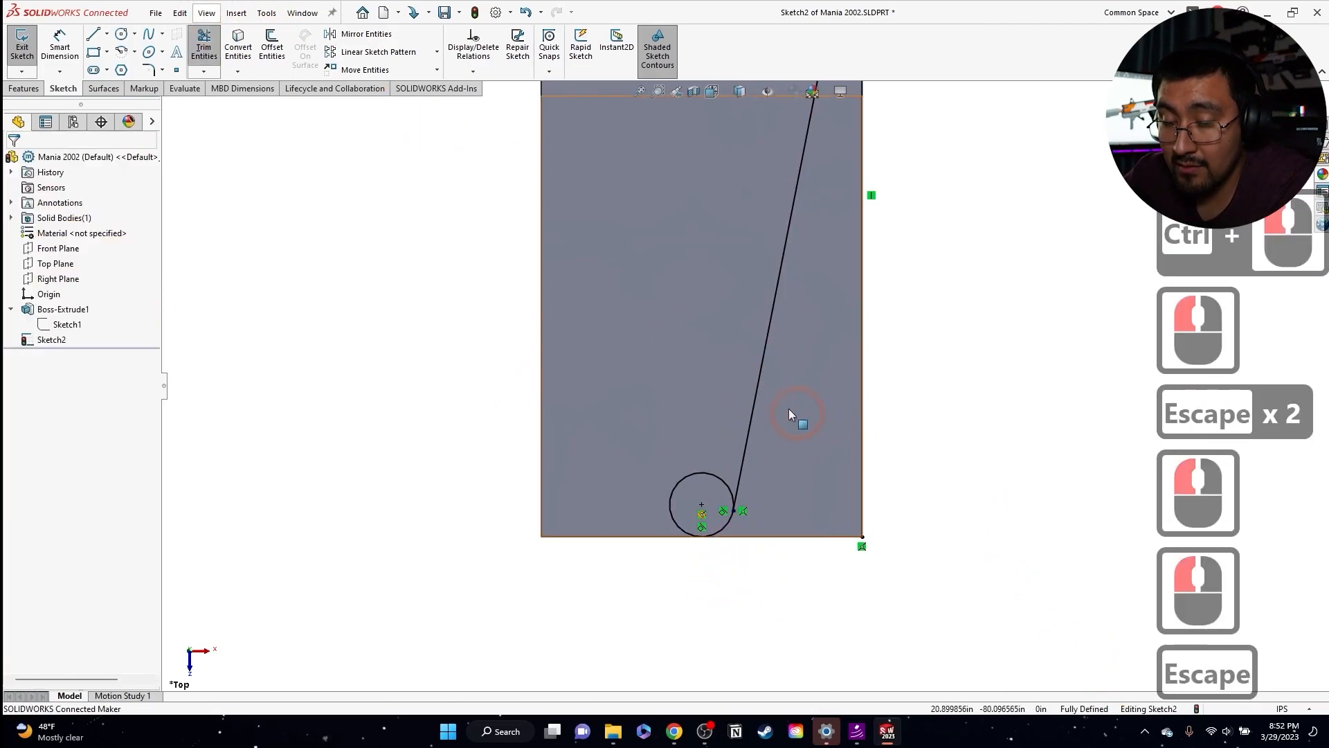
# - Draw a vertical centerline from the origin toward the narrow end of the arm
pyautogui.scroll(4, 747, 388)
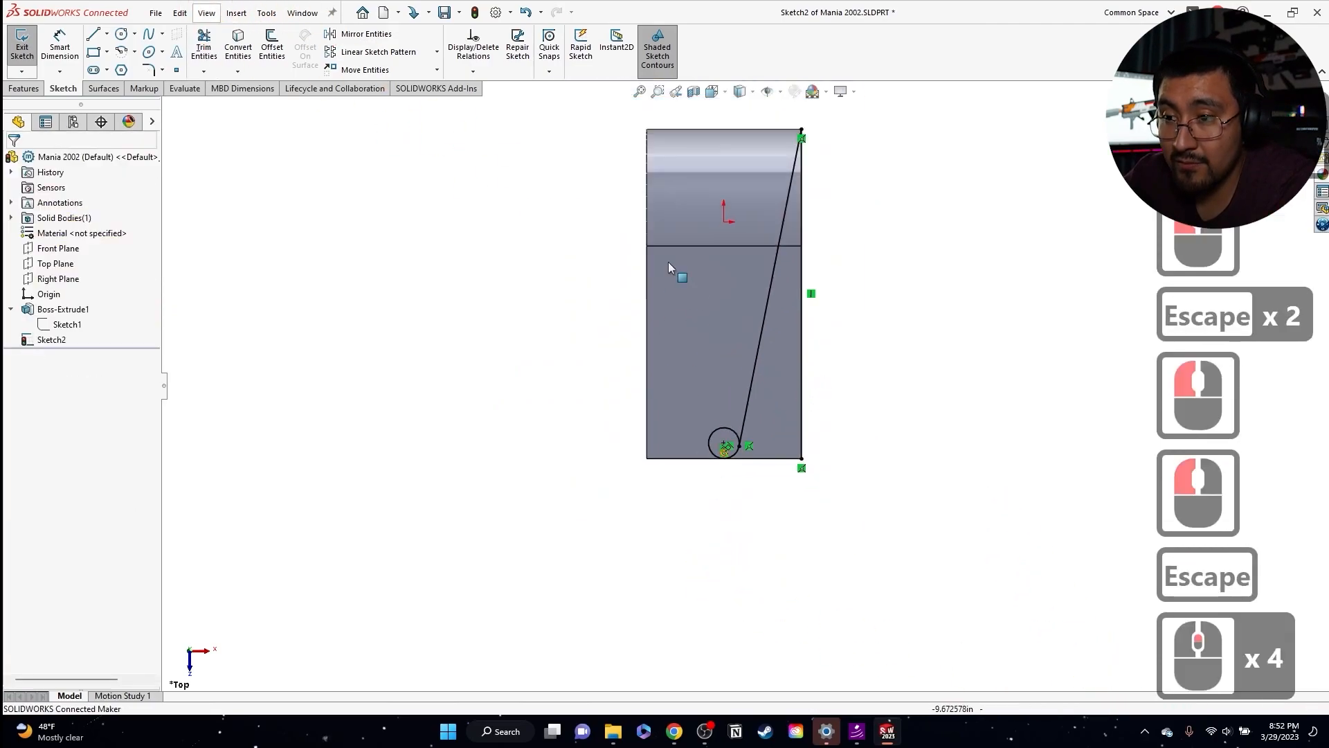
pyautogui.click(107, 36)
pyautogui.click(115, 44)
pyautogui.click(108, 36)
pyautogui.click(113, 53)
pyautogui.click(725, 225)
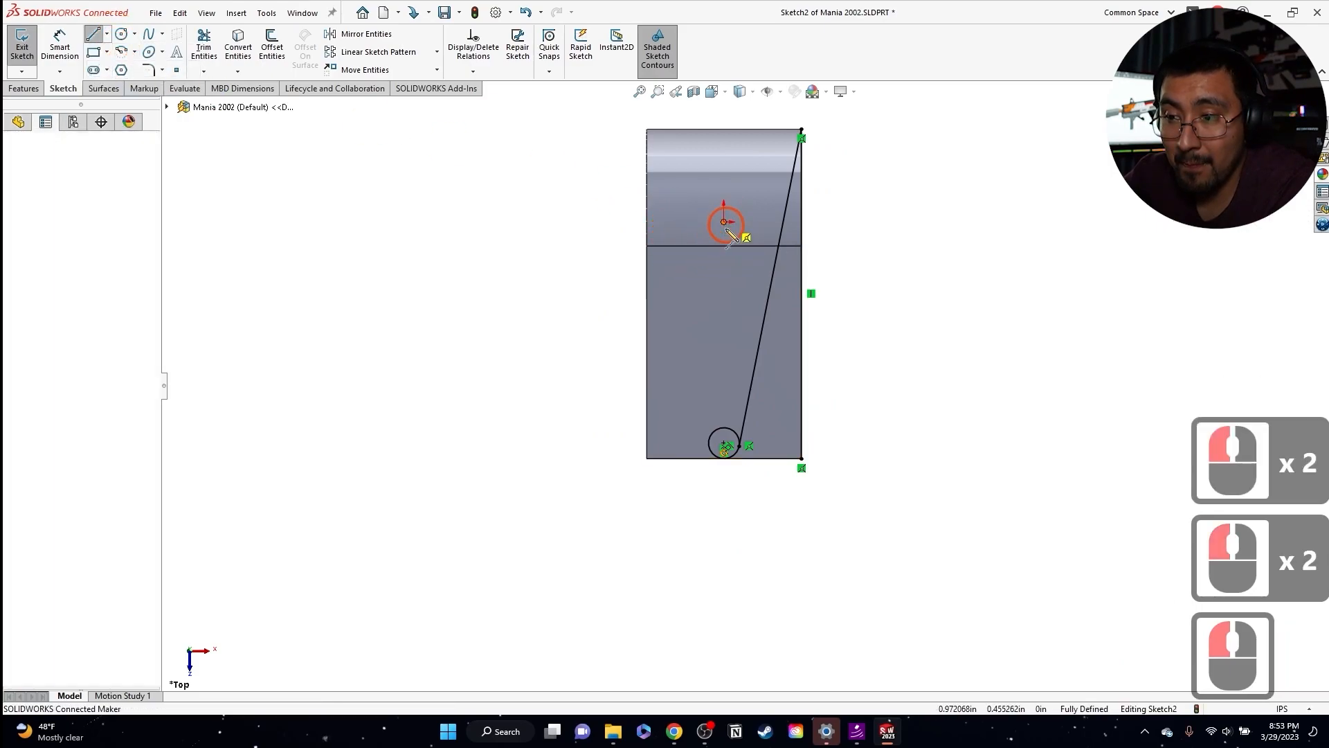
pyautogui.click(724, 305)
pyautogui.press('Escape')
pyautogui.press('Escape')
# - Mirror the slanted line and the vertical side line about the vertical centerline, keeping the originals
pyautogui.scroll(-2, 830, 445)
pyautogui.scroll(-2, 831, 445)
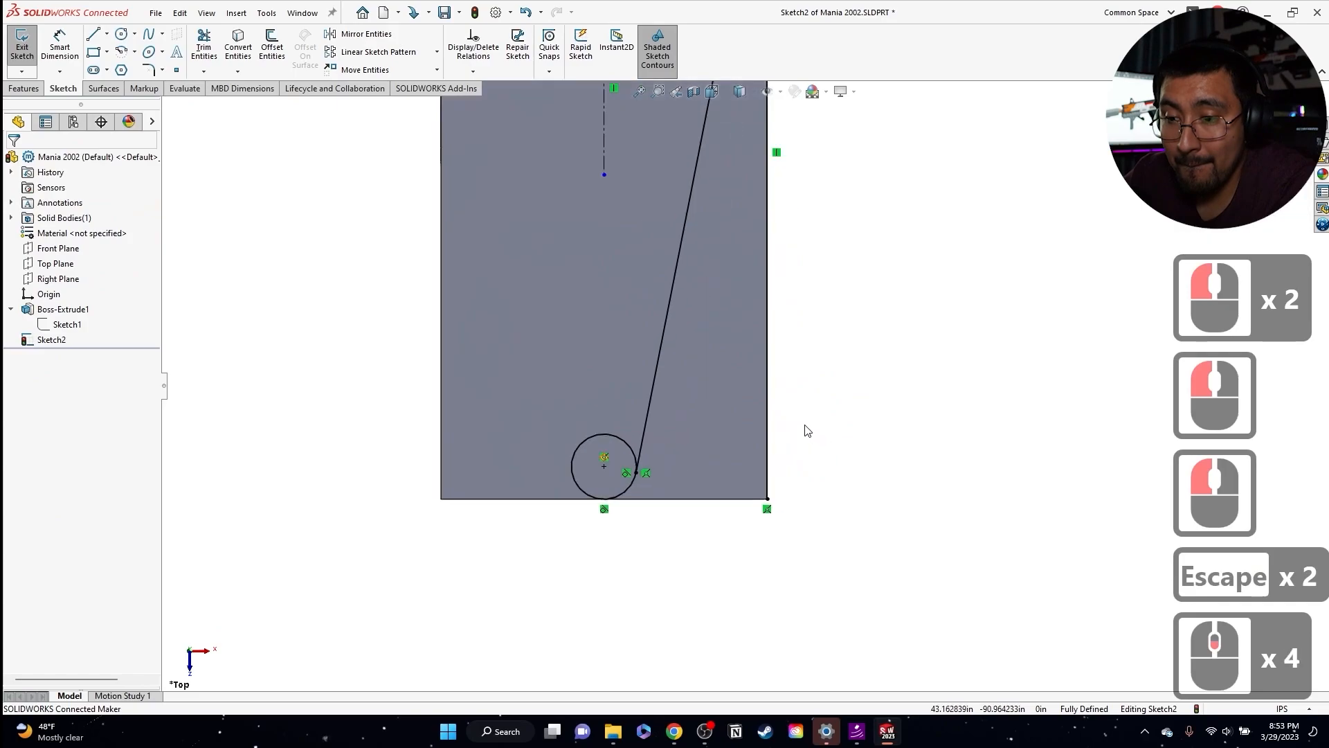
pyautogui.scroll(2, 804, 430)
pyautogui.moveTo(671, 377); pyautogui.dragTo(671, 377)
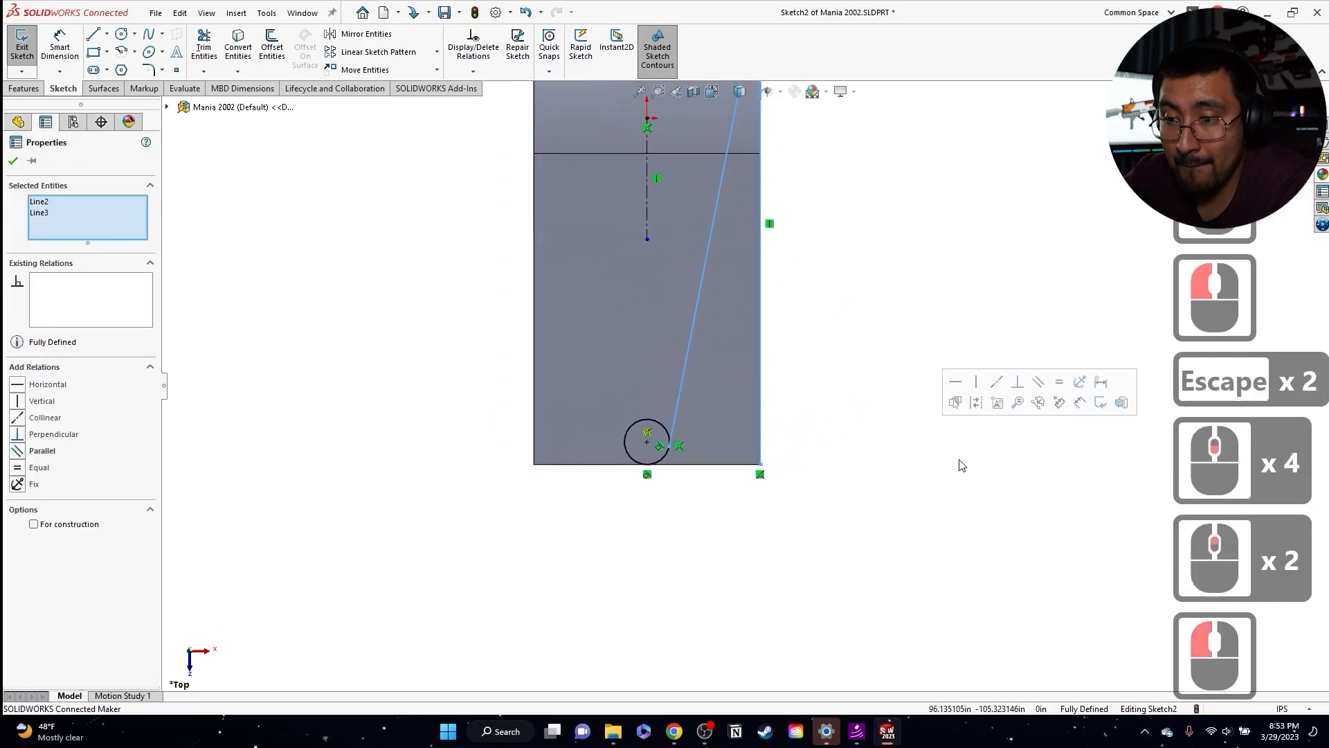
pyautogui.click(376, 33)
pyautogui.click(82, 334)
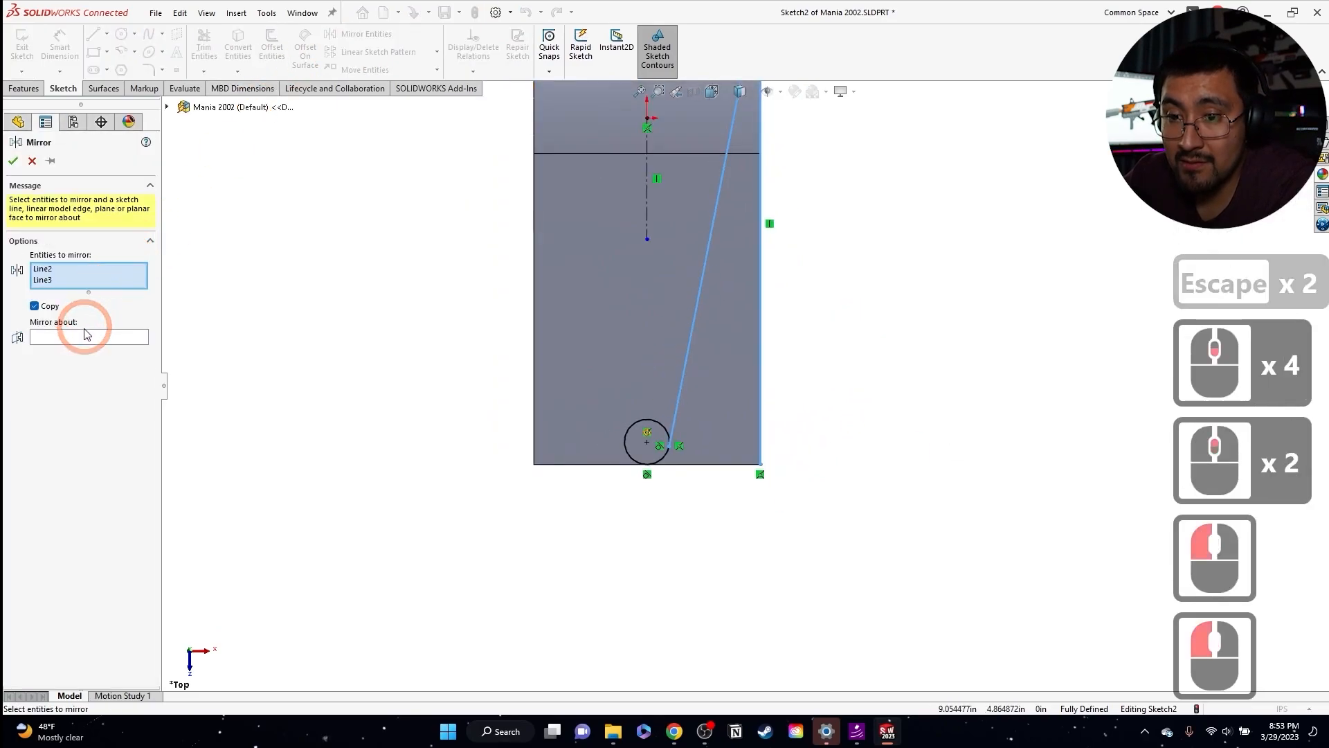
pyautogui.click(648, 181)
pyautogui.click(13, 161)
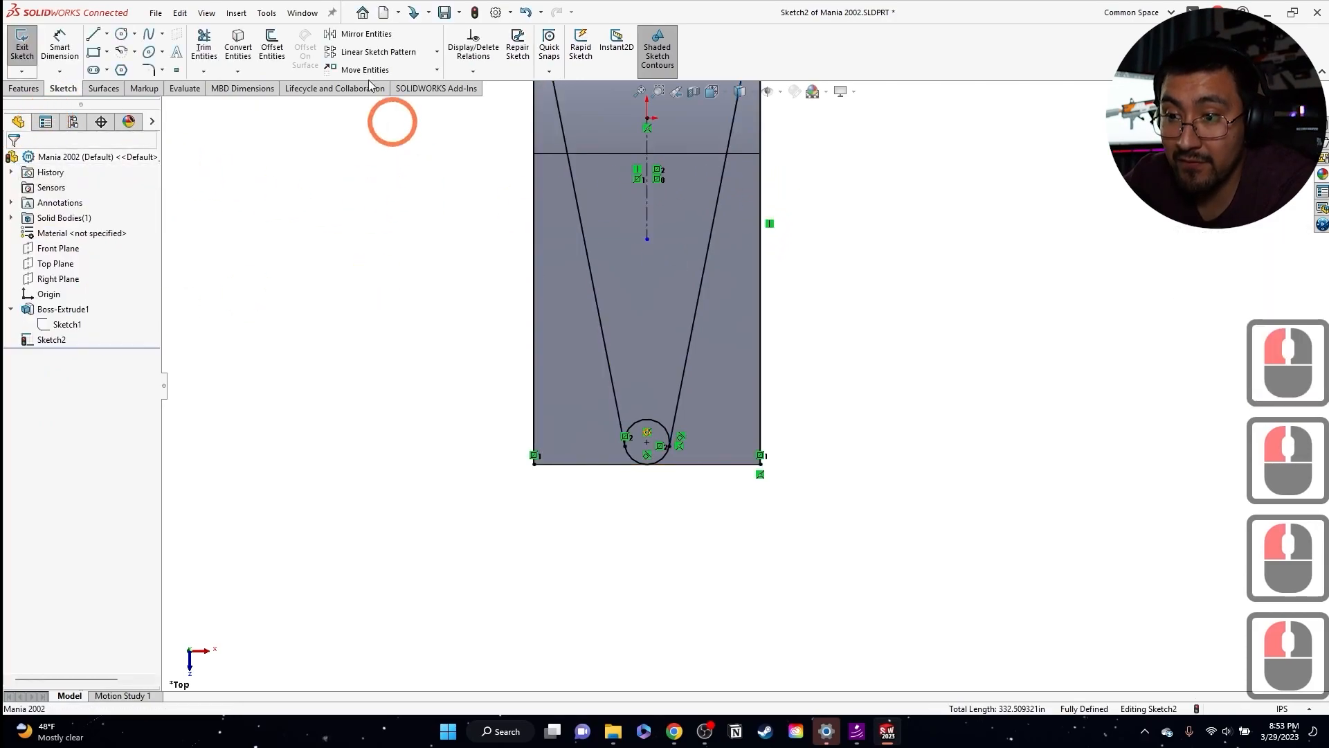
# - Draw a horizontal line along the narrow end edge, connecting the two side lines' corners
pyautogui.click(94, 38)
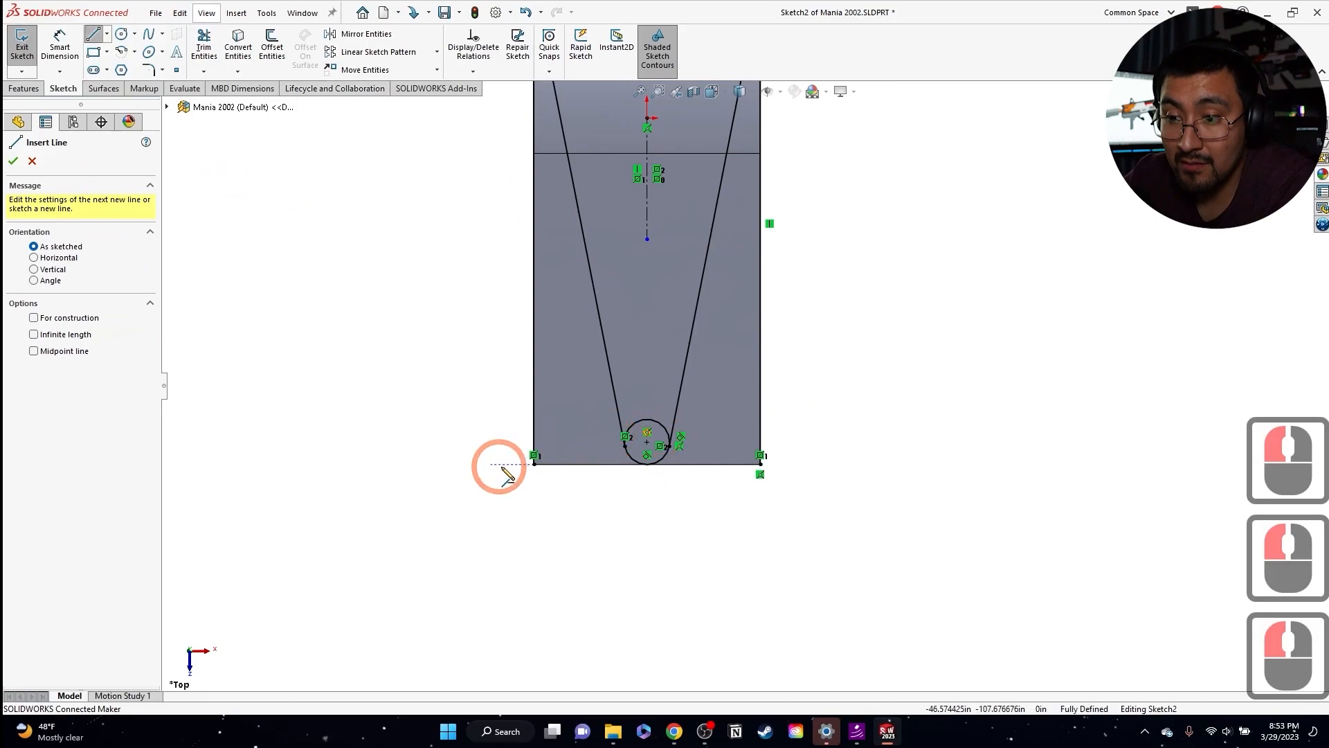
pyautogui.click(534, 463)
pyautogui.scroll(-2, 661, 485)
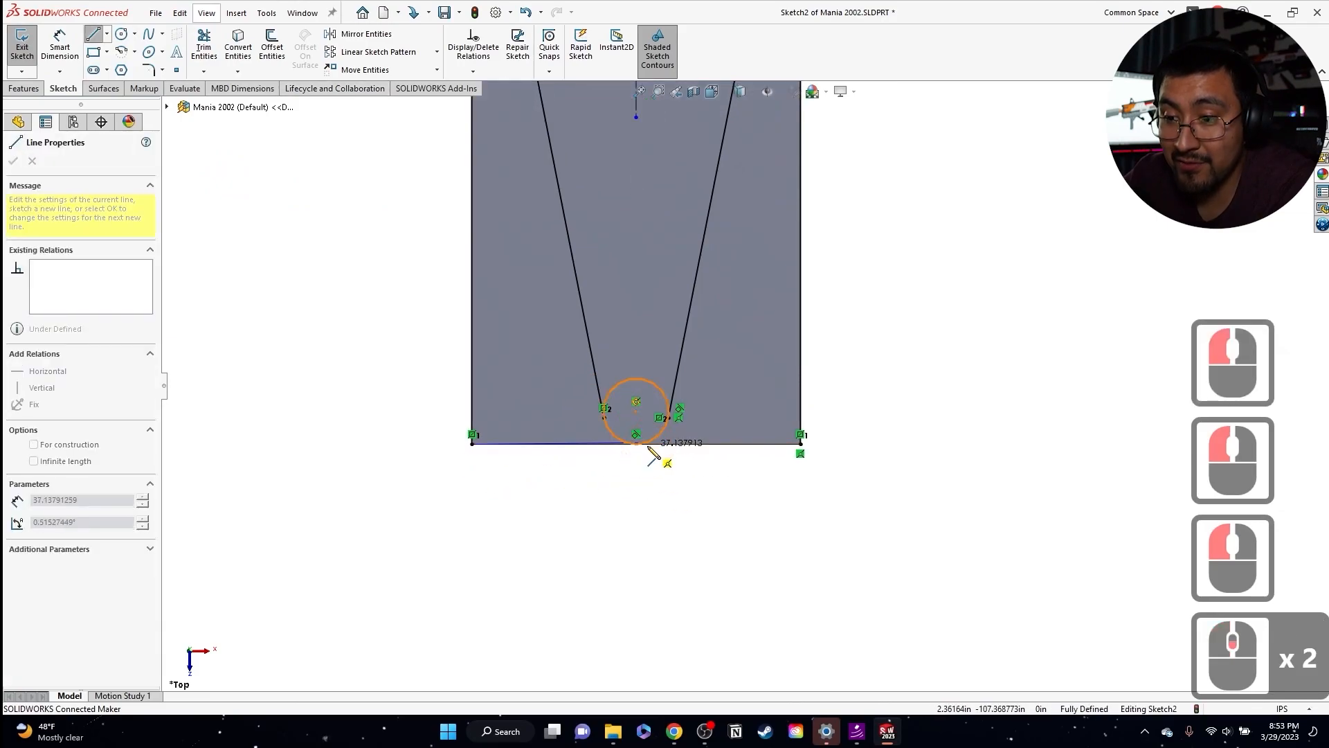
pyautogui.click(801, 444)
pyautogui.press('Escape')
pyautogui.press('Escape')
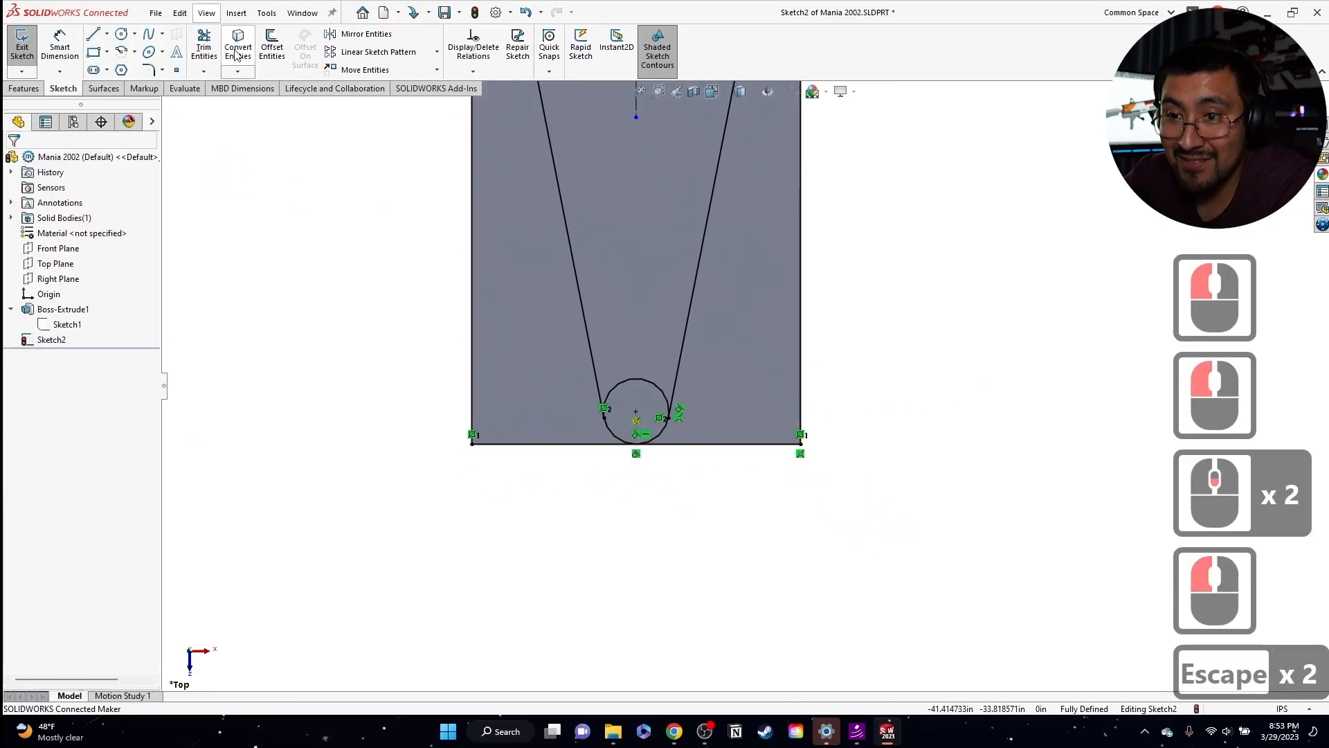
# - Trim away the circle's inner arc so only the rounded tip between the slanted lines remains
pyautogui.click(204, 45)
pyautogui.click(645, 392)
pyautogui.press('Escape')
# - Cut away the two sketch regions outside the tapered profile with an Extruded Cut set to Through All - Both
pyautogui.scroll(5, 760, 277)
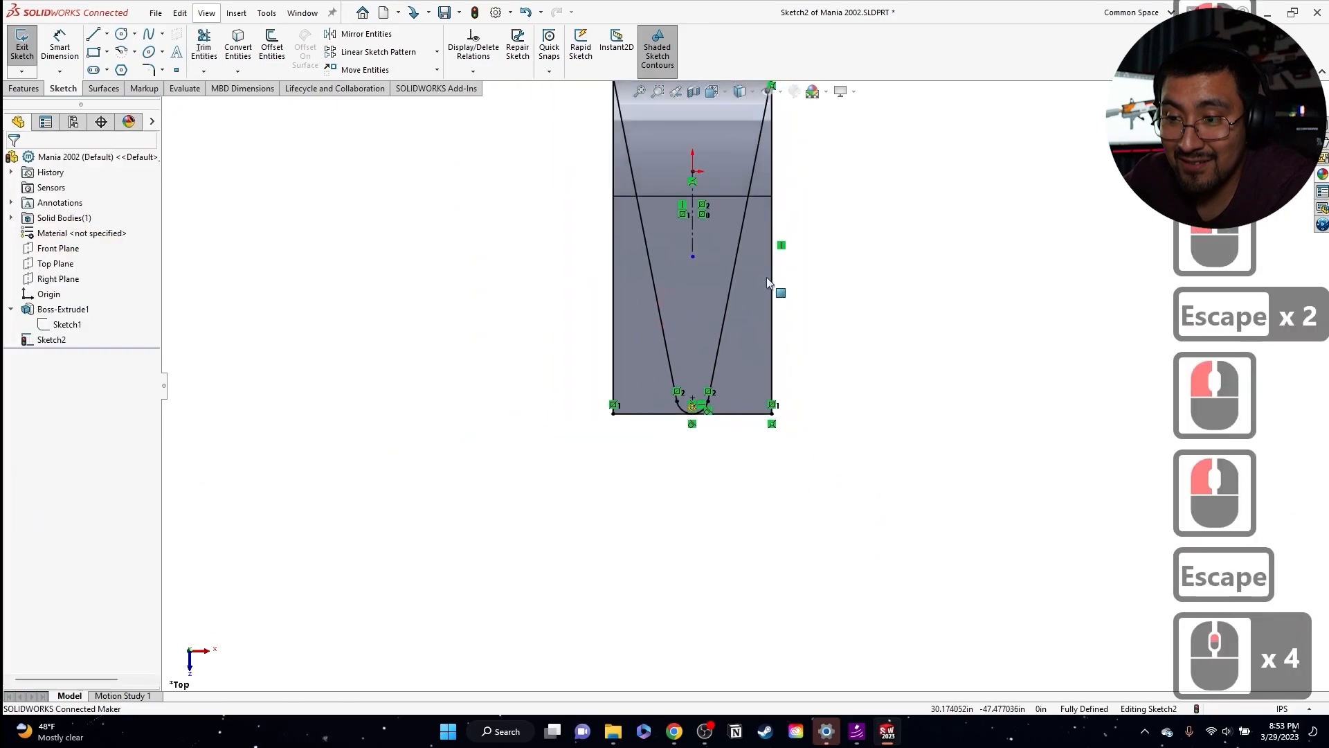
pyautogui.click(29, 90)
pyautogui.click(208, 48)
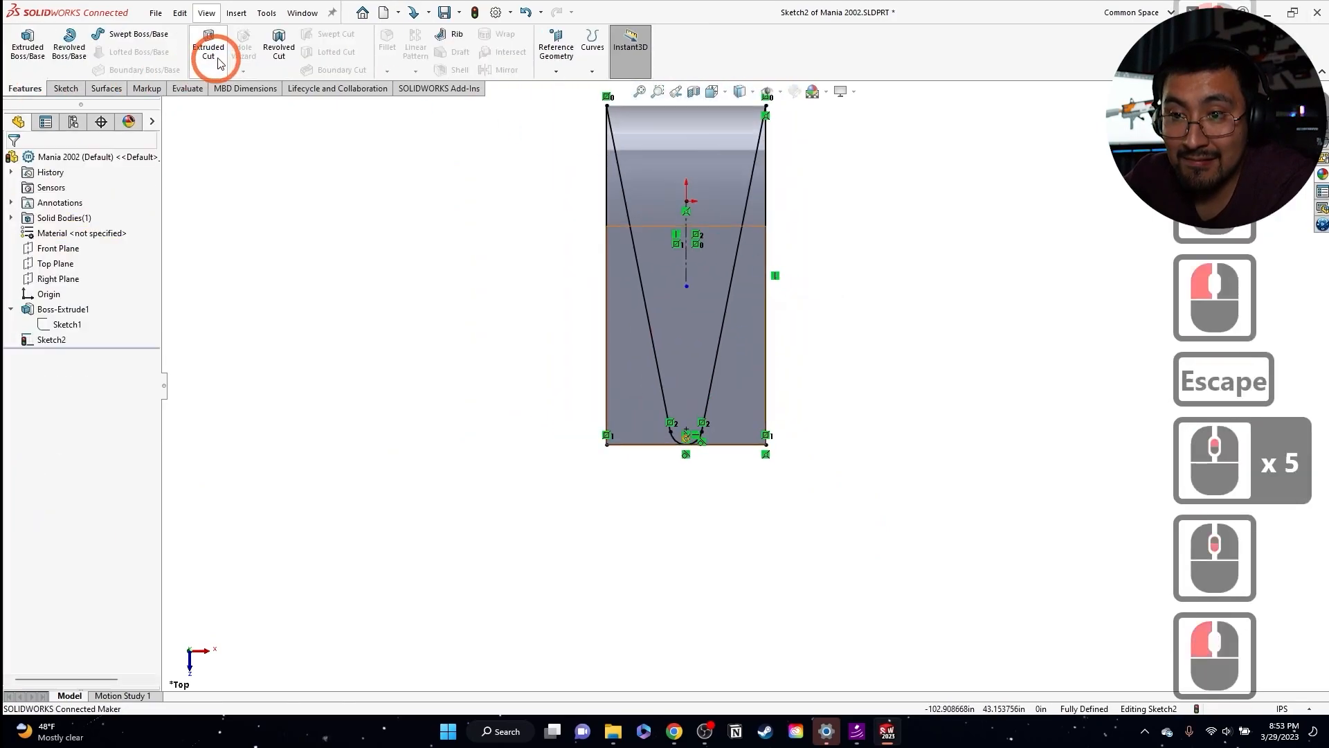
pyautogui.moveTo(678, 346); pyautogui.dragTo(712, 454, button='middle')
pyautogui.click(584, 408)
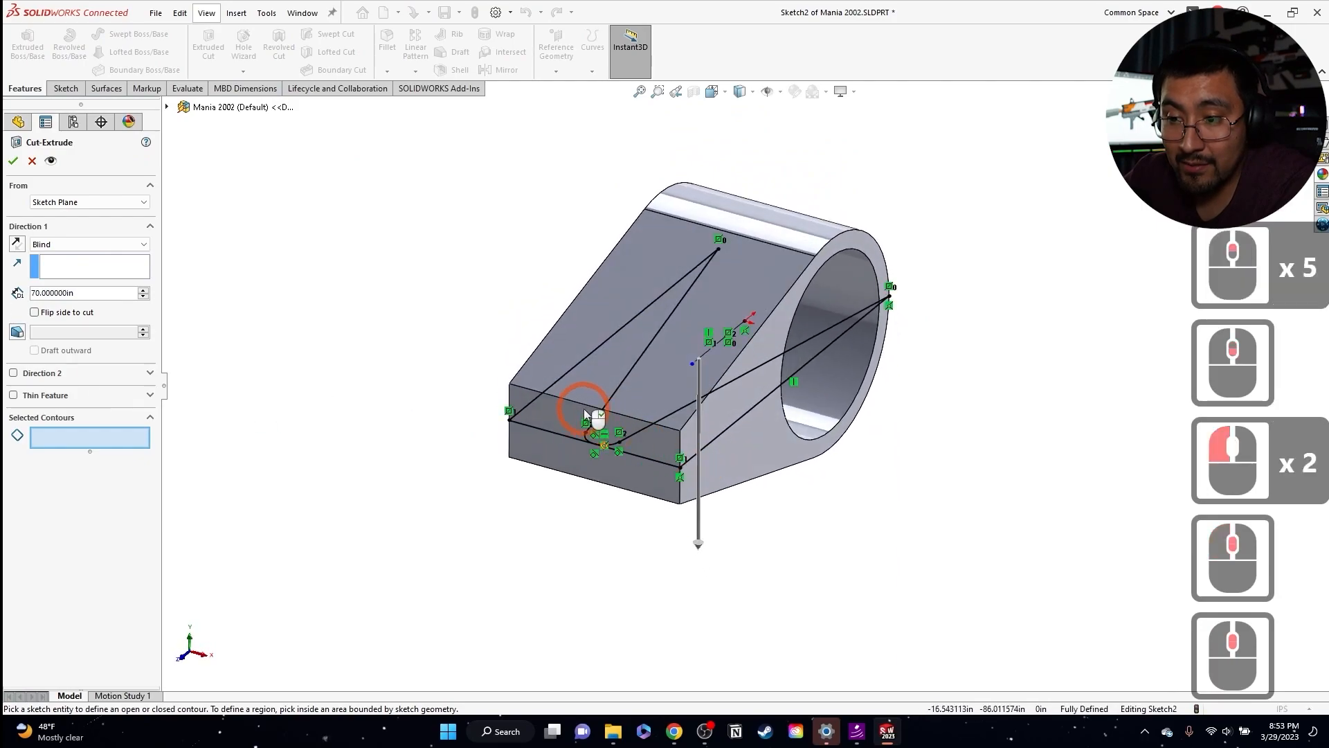
pyautogui.click(666, 439)
pyautogui.click(62, 246)
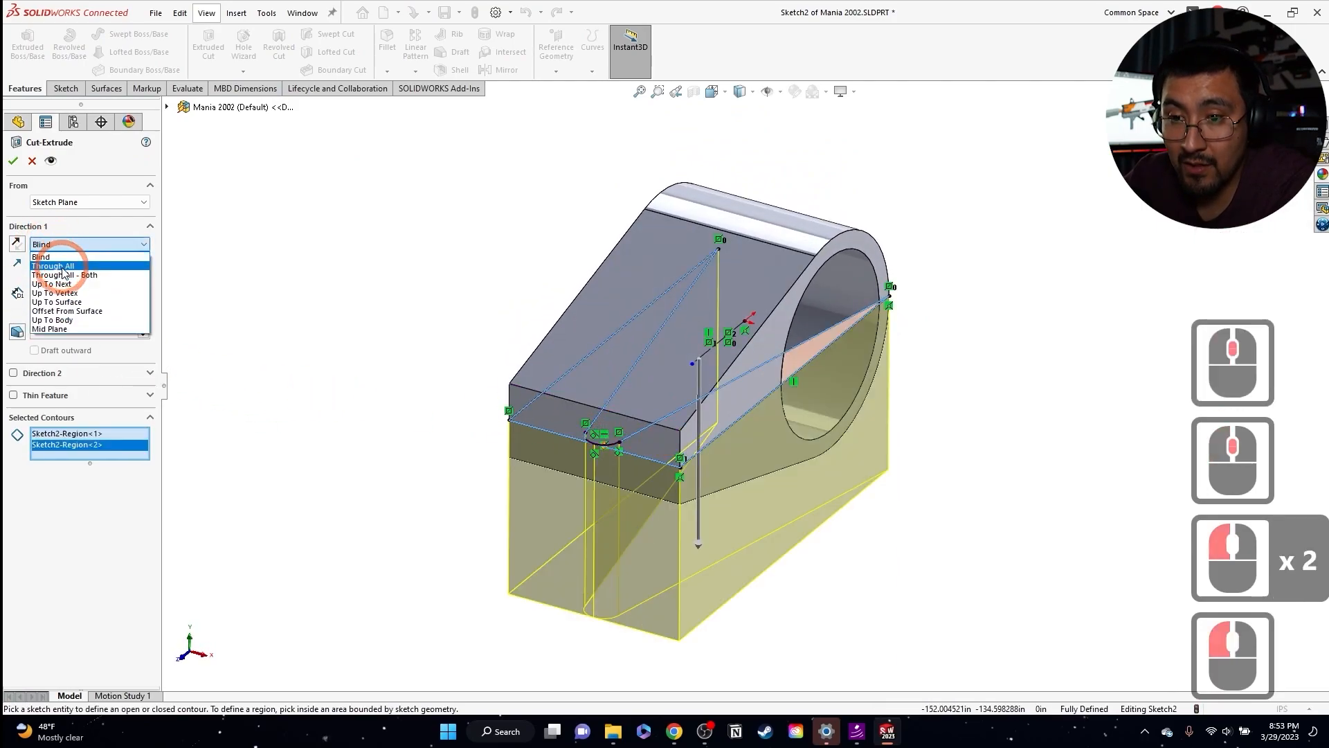
pyautogui.click(64, 275)
pyautogui.click(12, 158)
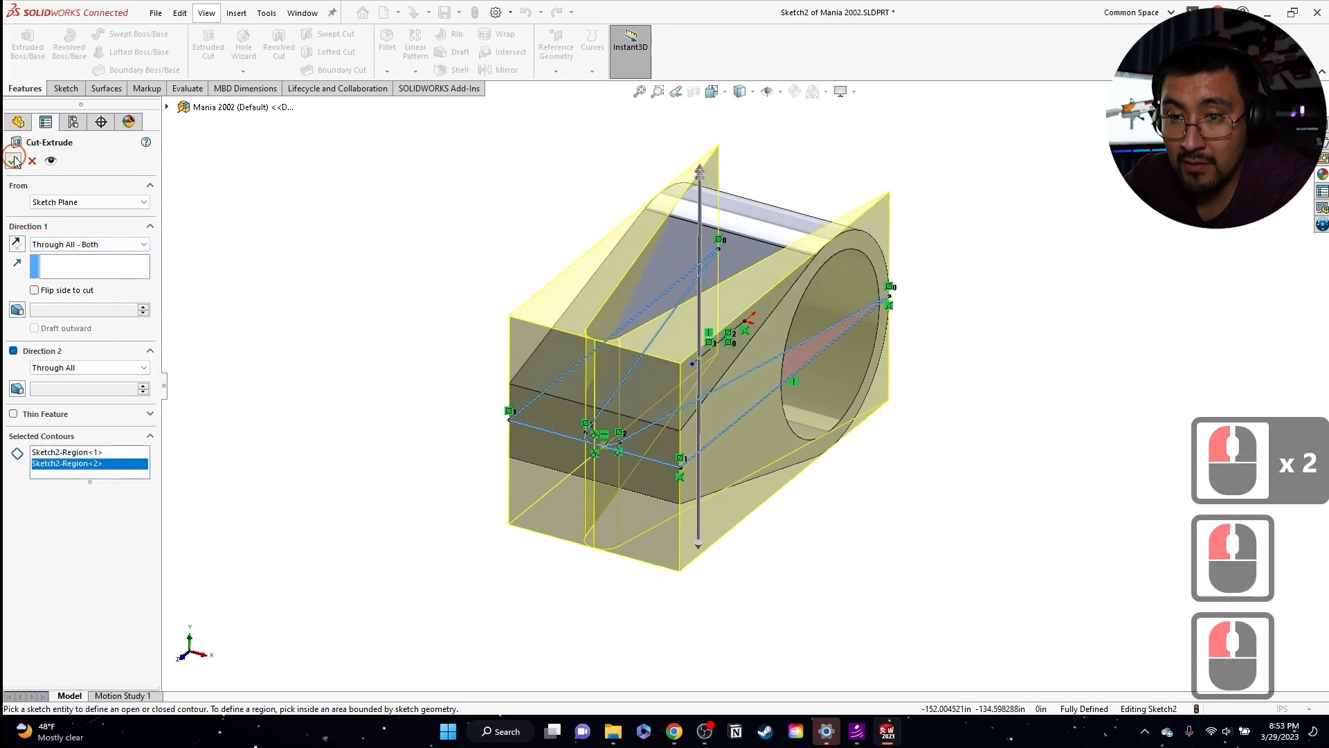
# - Save the part and clear the selection
pyautogui.scroll(3, 769, 425)
pyautogui.scroll(2, 794, 464)
pyautogui.hotkey('ctrl', 's')
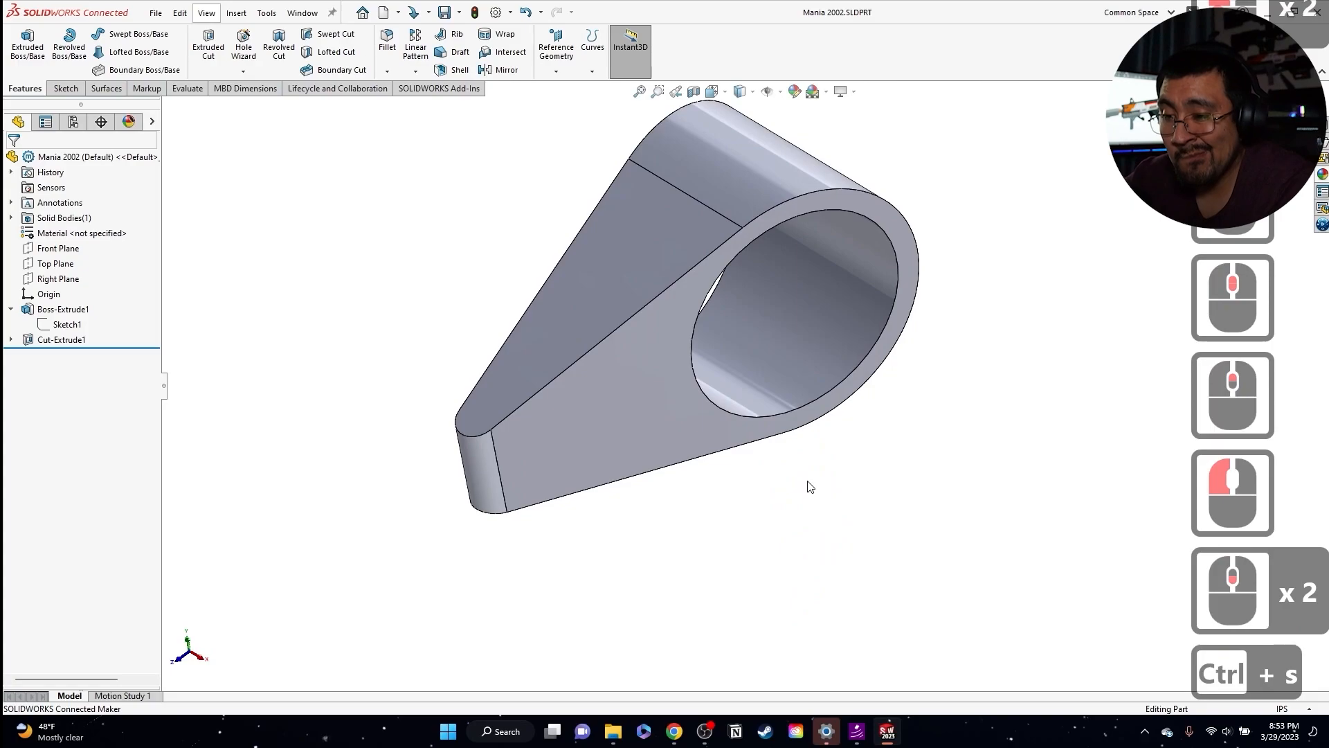
pyautogui.click(701, 608)
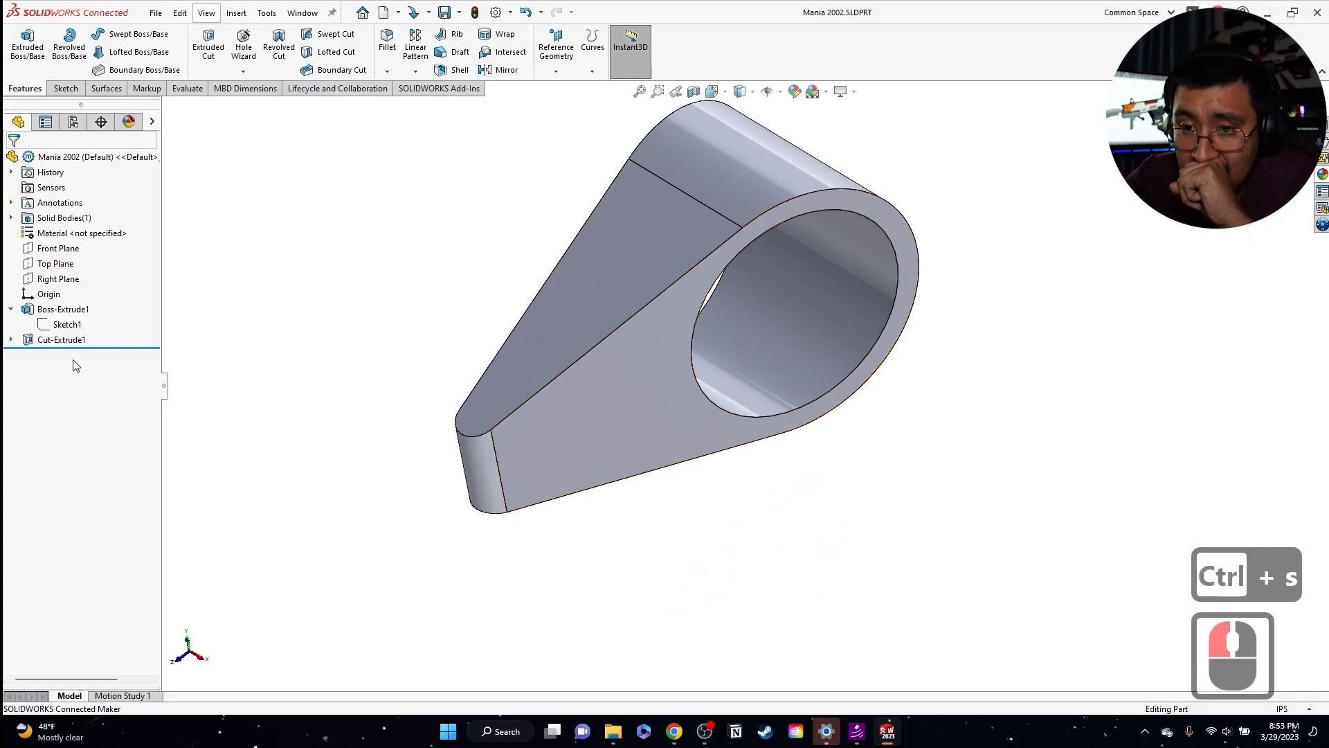
# - Reopen the cut's sketch and draw a circle about 11.8 in in diameter, concentric with the rounded narrow end
pyautogui.click(11, 340)
pyautogui.click(59, 357)
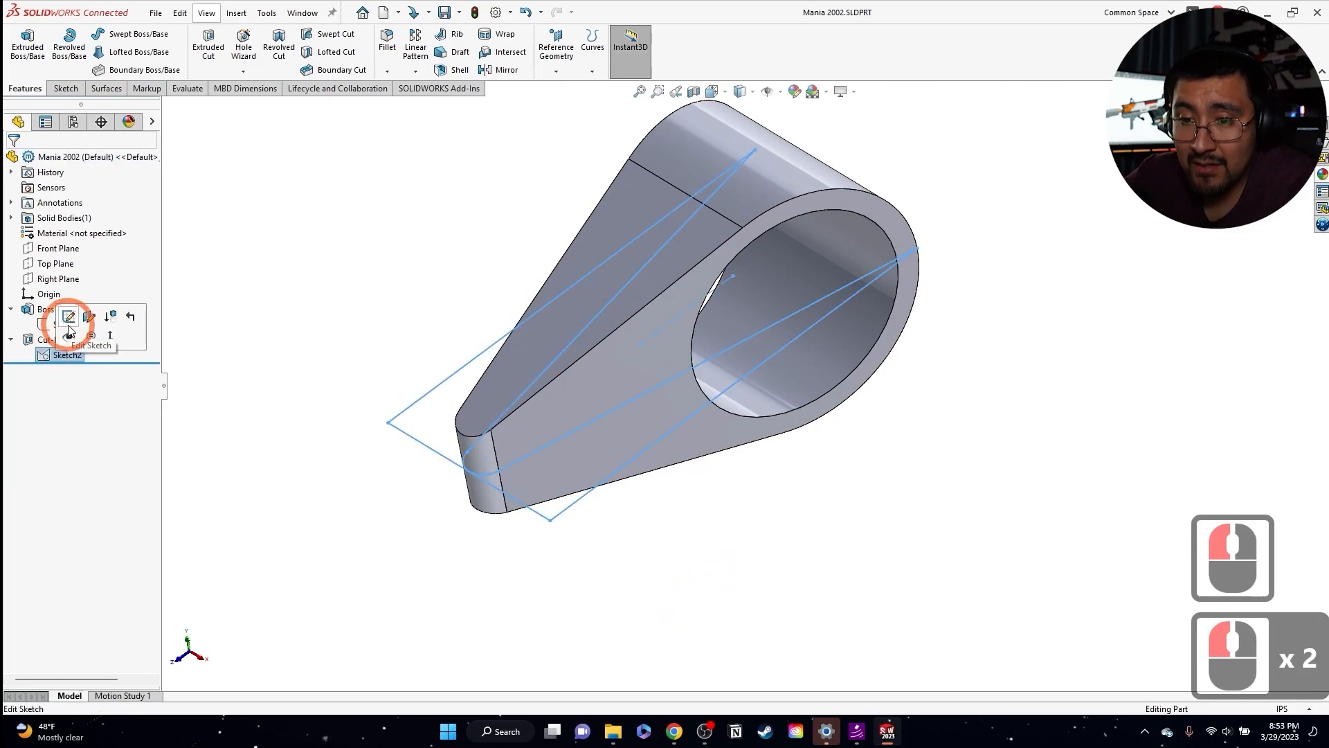
pyautogui.click(69, 323)
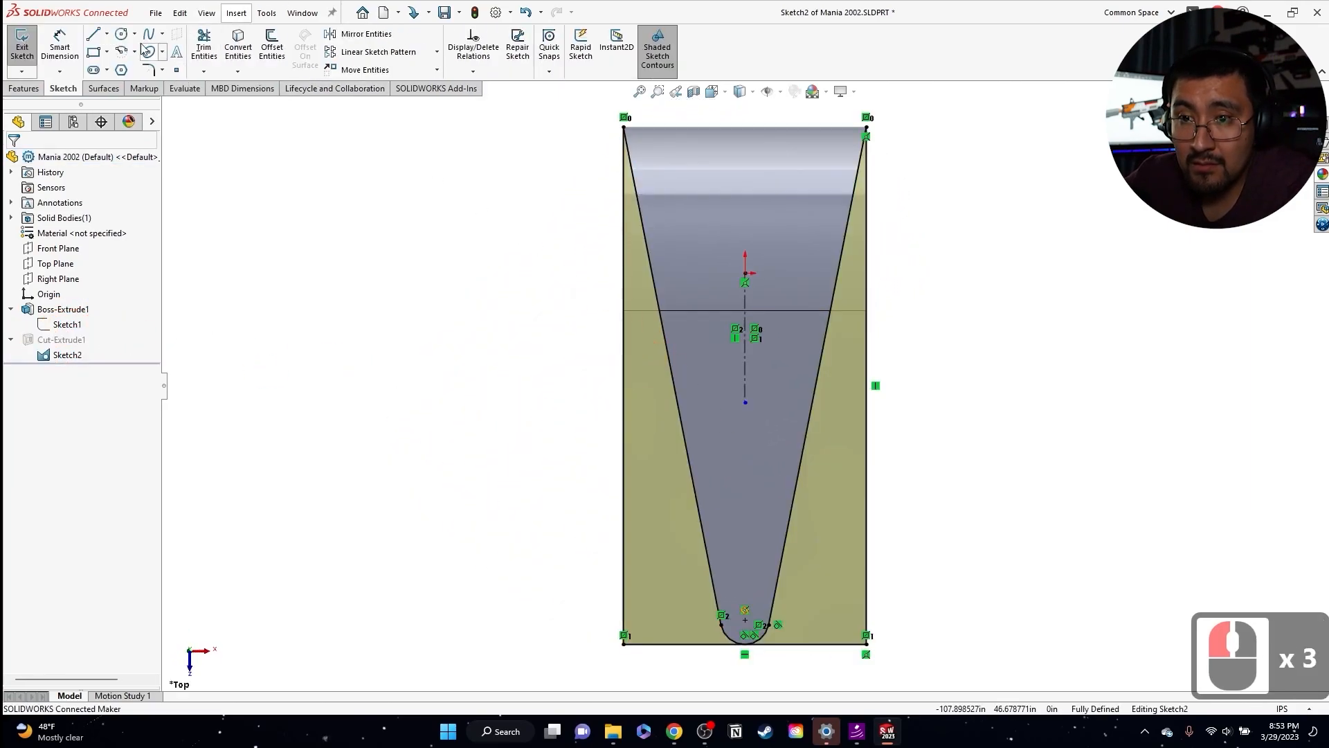
pyautogui.click(121, 34)
pyautogui.scroll(-3, 692, 609)
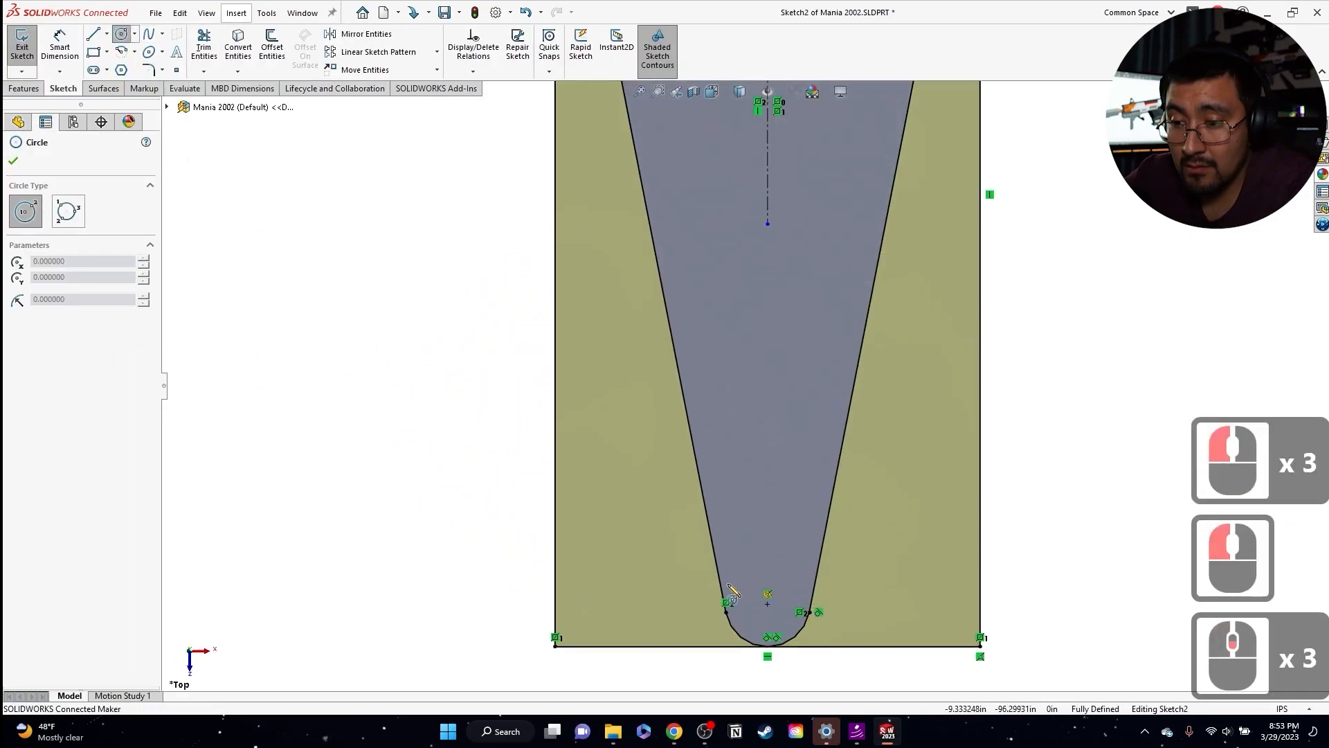
pyautogui.click(767, 604)
pyautogui.click(769, 640)
pyautogui.press('Escape')
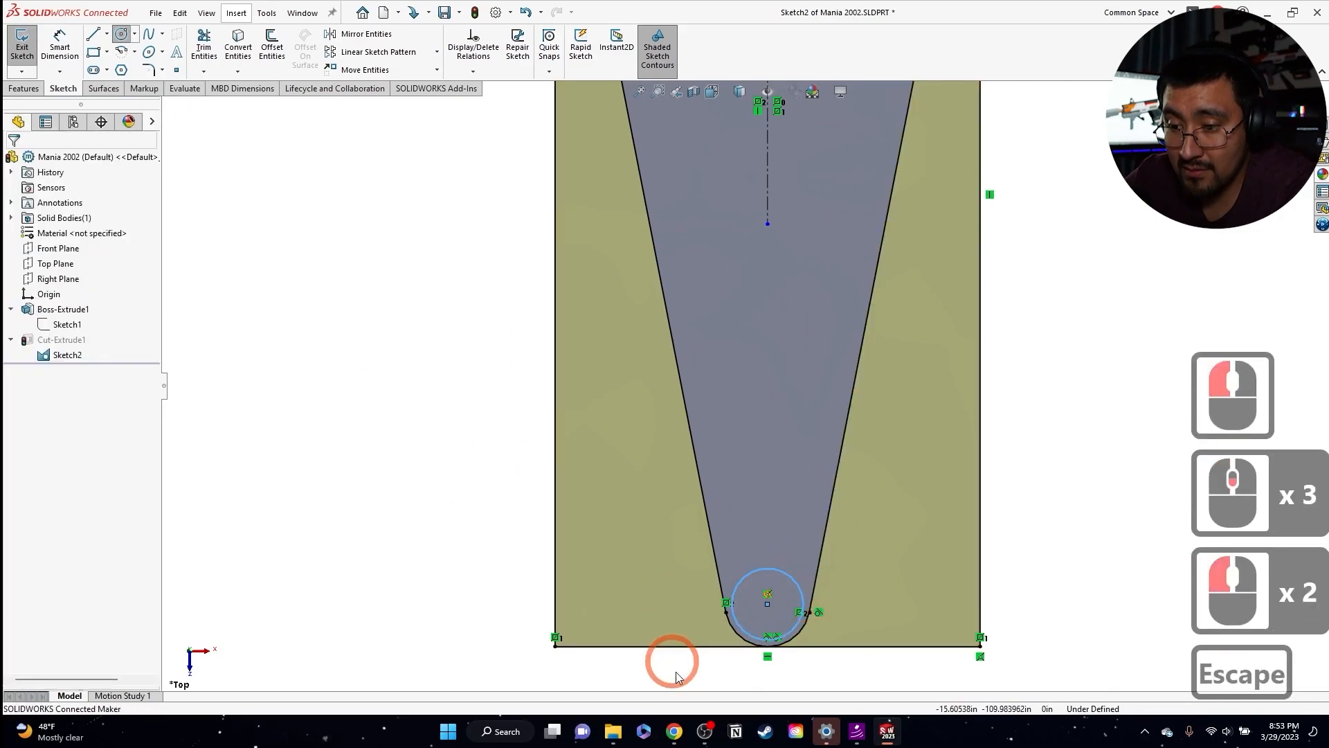
# - Check the hole size on the Phase 1 drawing in the browser, set the new circle's diameter to 15, and exit the sketch
pyautogui.click(675, 732)
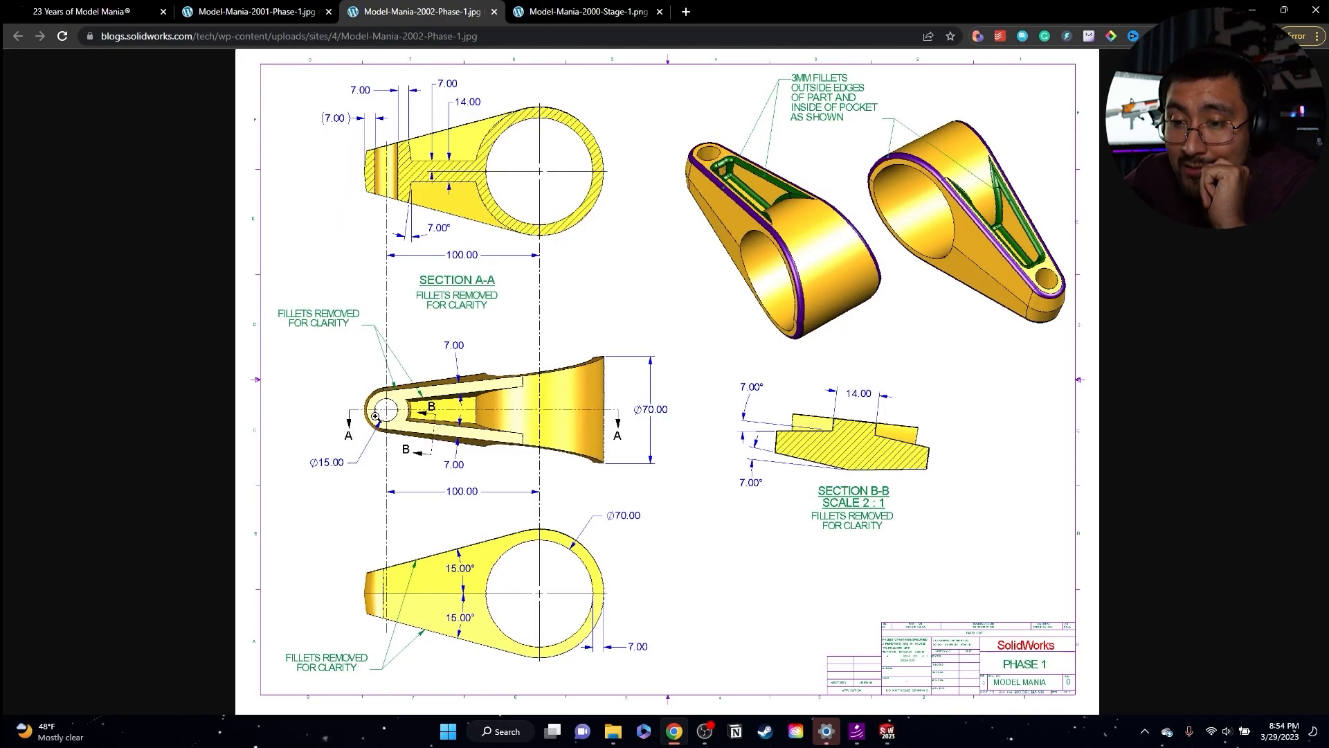
pyautogui.click(1252, 11)
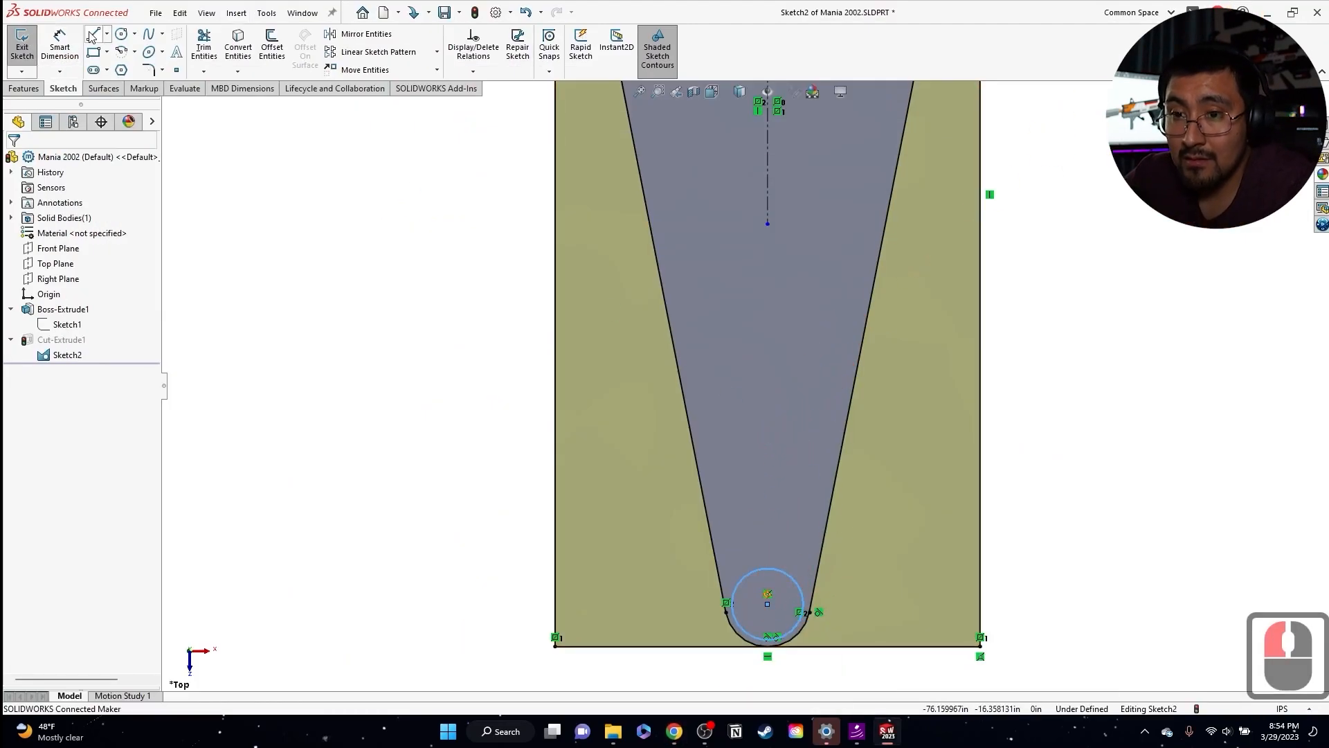
pyautogui.click(60, 43)
pyautogui.click(803, 407)
pyautogui.click(778, 571)
pyautogui.scroll(3, 717, 627)
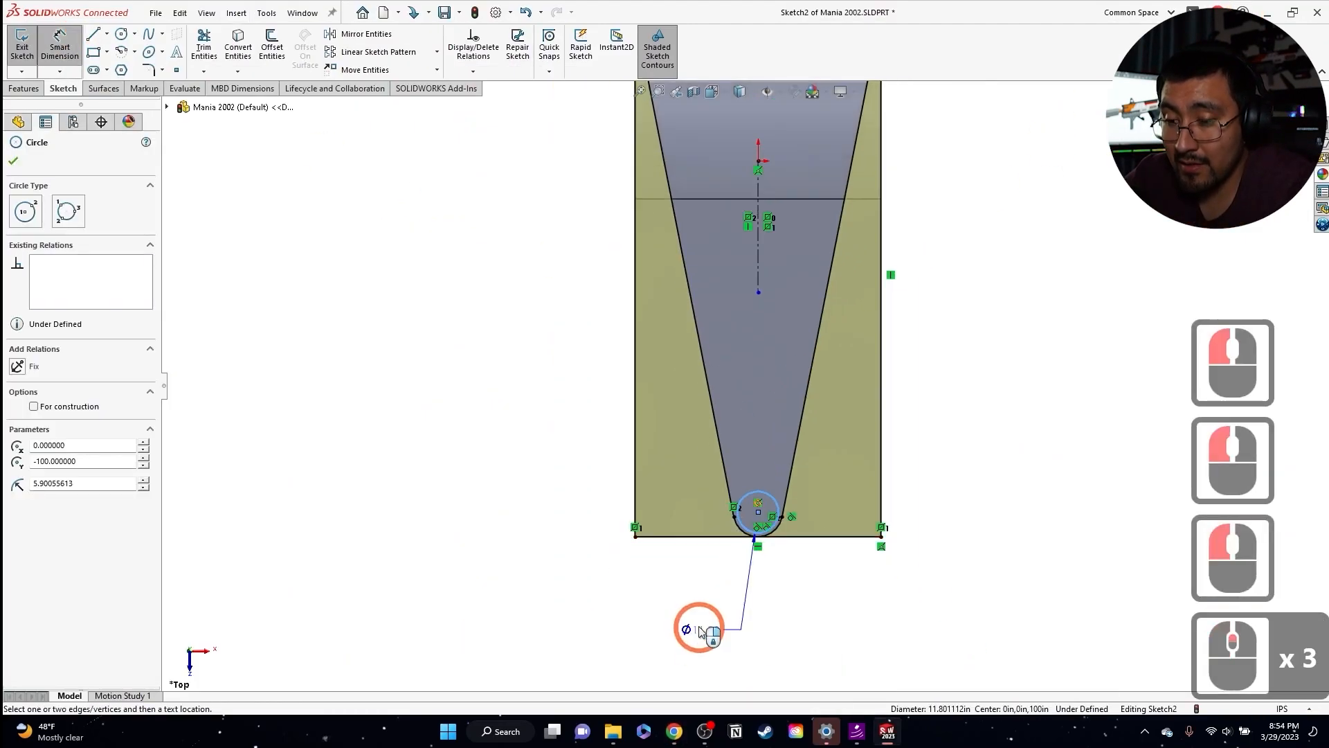
pyautogui.click(691, 588)
pyautogui.write('15')
pyautogui.press('Return')
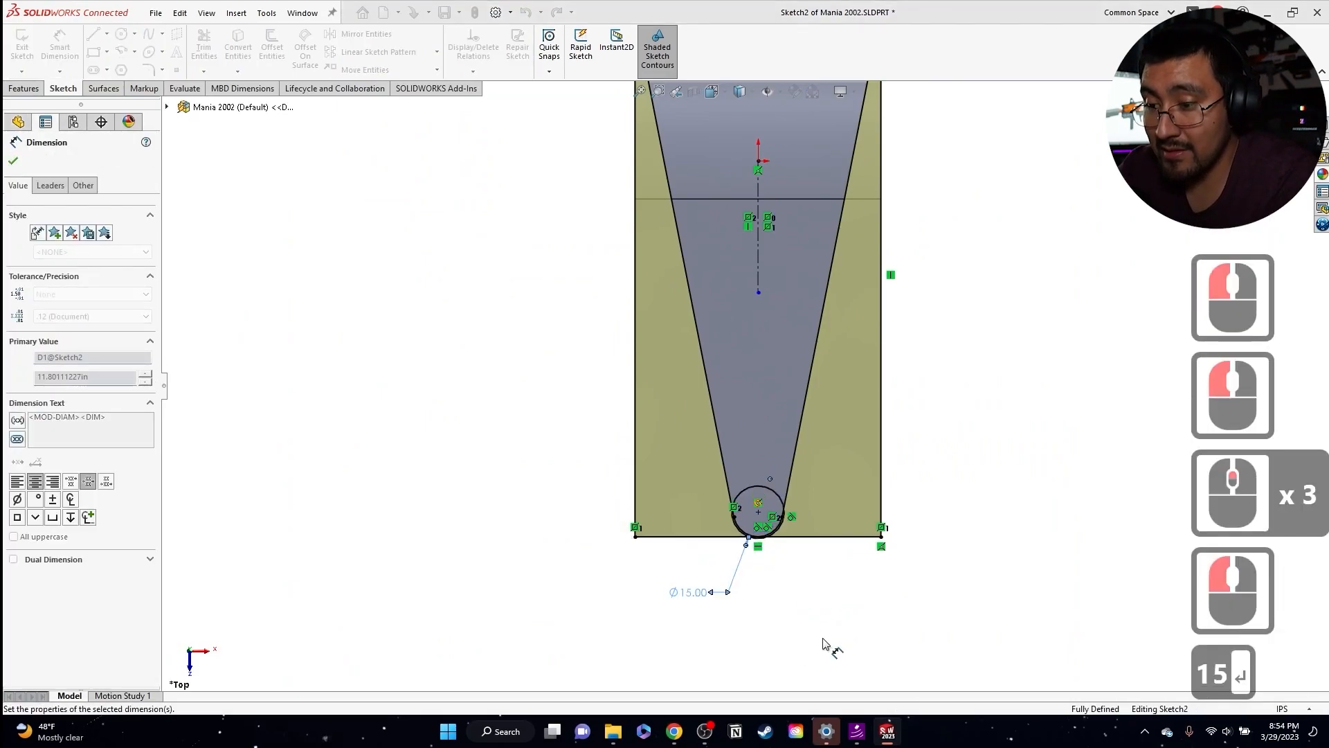
pyautogui.press('Escape')
pyautogui.press('Escape')
pyautogui.click(1294, 113)
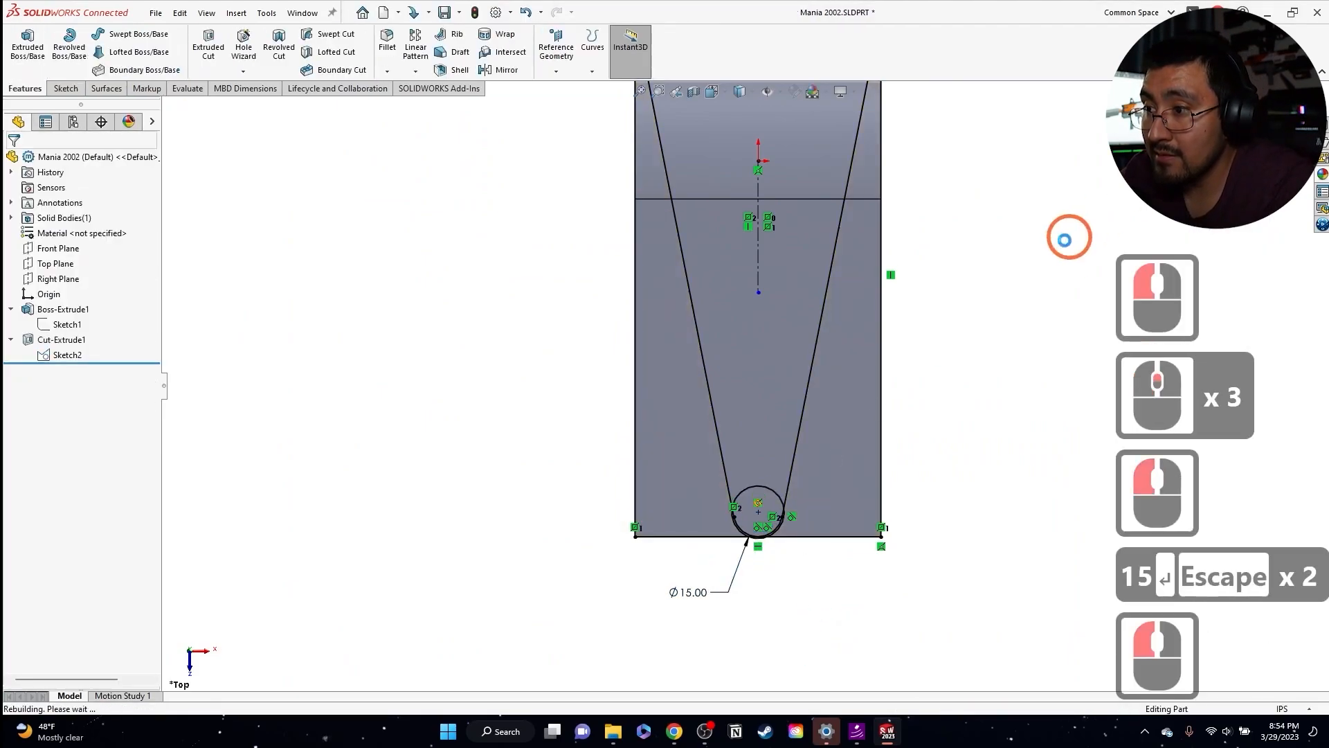
# - Reopen the arm's side profile sketch and delete the 7.00 dimension between the narrow end line and the vertical centerline
pyautogui.moveTo(808, 471)
pyautogui.mouseDown(button='middle')
pyautogui.moveTo(799, 310)
pyautogui.moveTo(867, 588)
pyautogui.mouseUp(button='middle')
pyautogui.scroll(2, 867, 588)
pyautogui.scroll(-1, 867, 588)
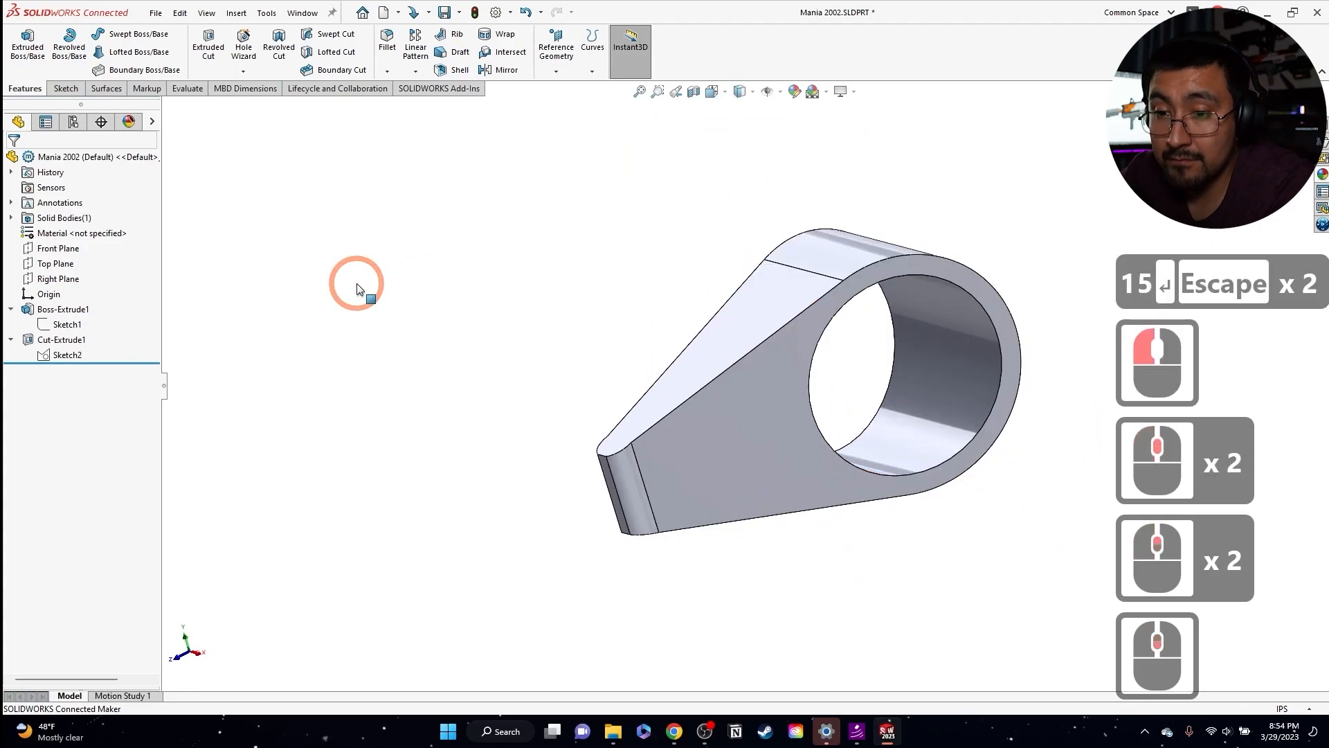
pyautogui.click(356, 285)
pyautogui.click(55, 325)
pyautogui.click(71, 276)
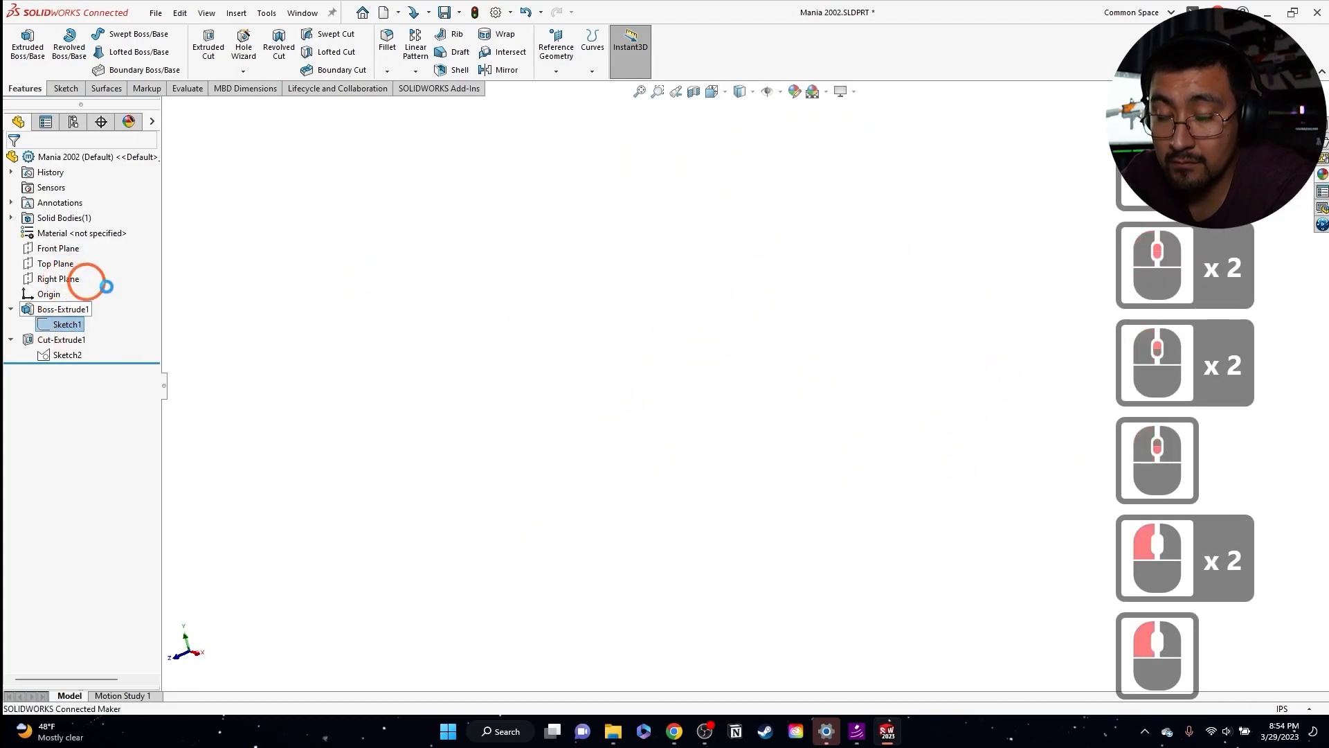
pyautogui.scroll(15, 793, 447)
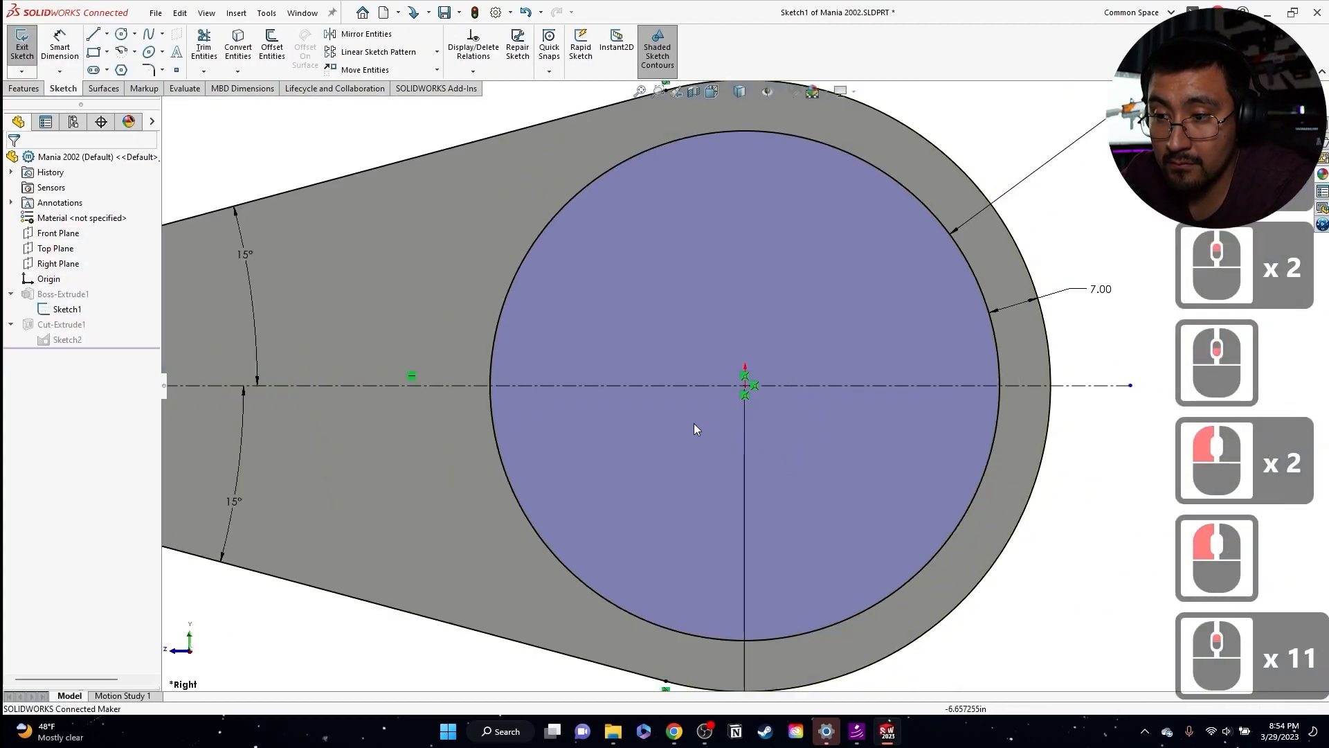
pyautogui.scroll(-5, 436, 369)
pyautogui.scroll(3, 326, 261)
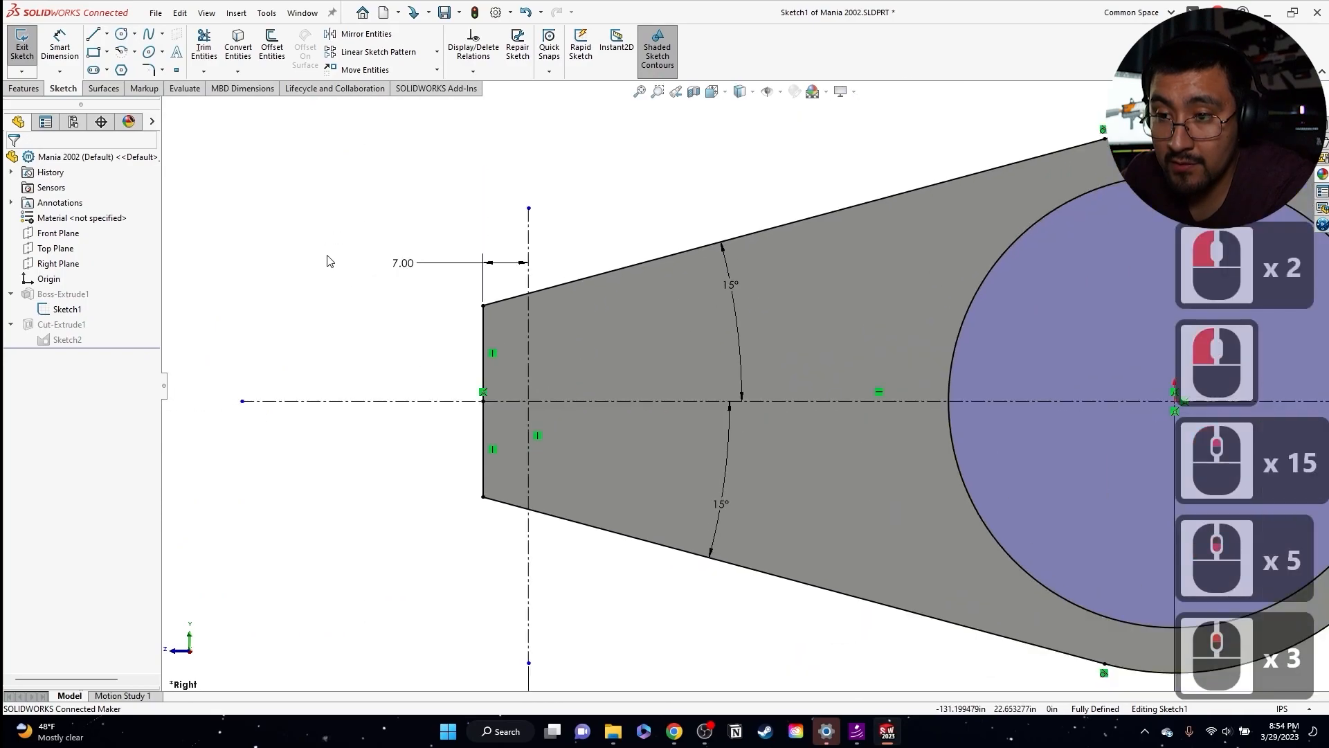
pyautogui.click(394, 270)
pyautogui.press('Delete')
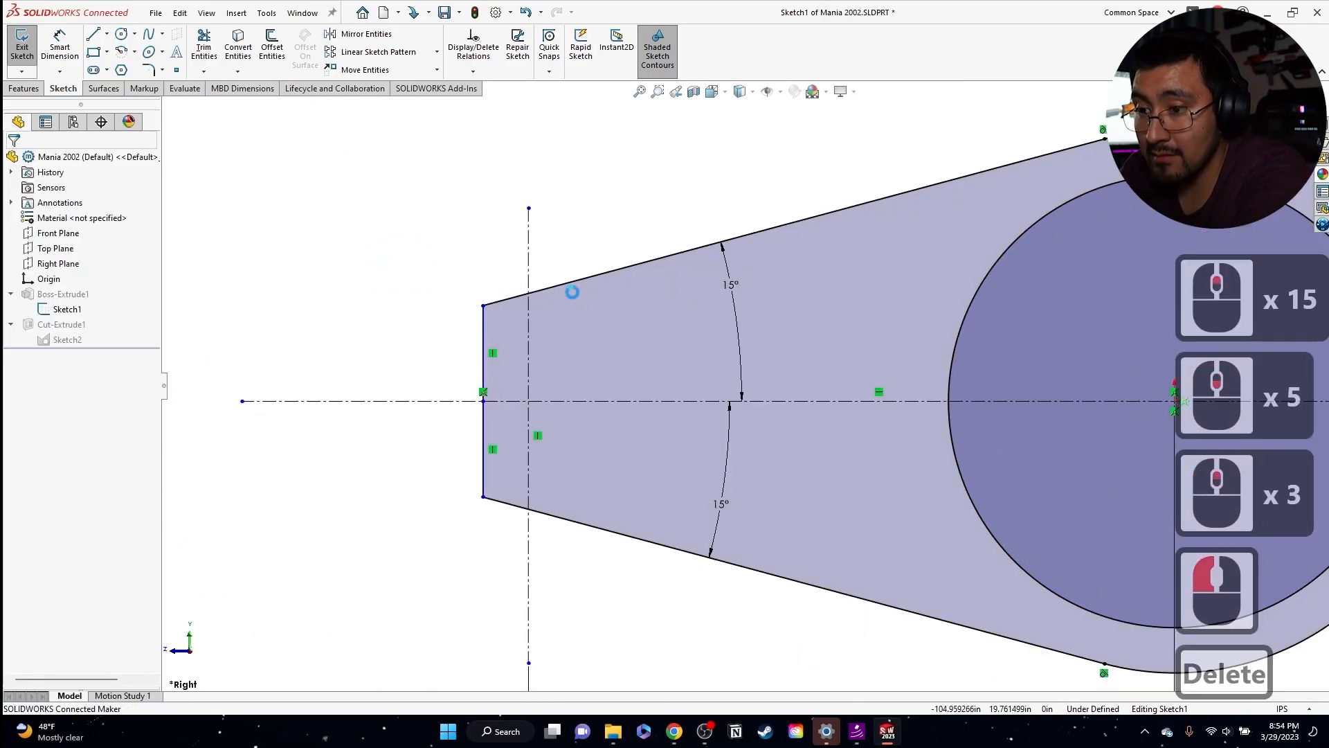
# - Move the arm's narrow end line farther outward from the vertical centerline
pyautogui.scroll(-1, 520, 359)
pyautogui.moveTo(483, 332)
pyautogui.mouseDown()
pyautogui.moveTo(344, 347)
pyautogui.moveTo(385, 347)
pyautogui.mouseUp()
pyautogui.press('Escape')
# - Draw a vertical line across the arm between the narrow end line and the vertical centerline, about 5.7 in from the centerline
pyautogui.click(107, 36)
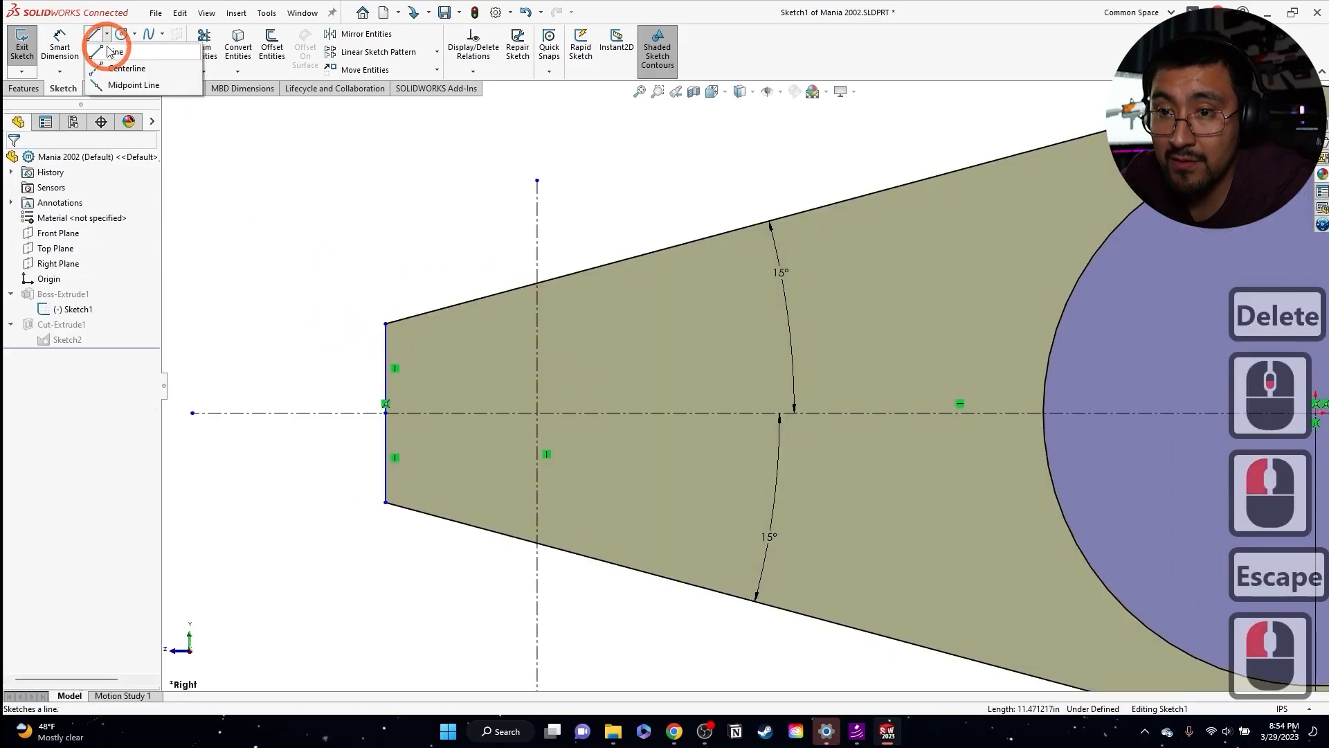
pyautogui.press('Escape')
pyautogui.click(95, 35)
pyautogui.moveTo(493, 258); pyautogui.dragTo(489, 583)
pyautogui.press('Escape')
pyautogui.press('Escape')
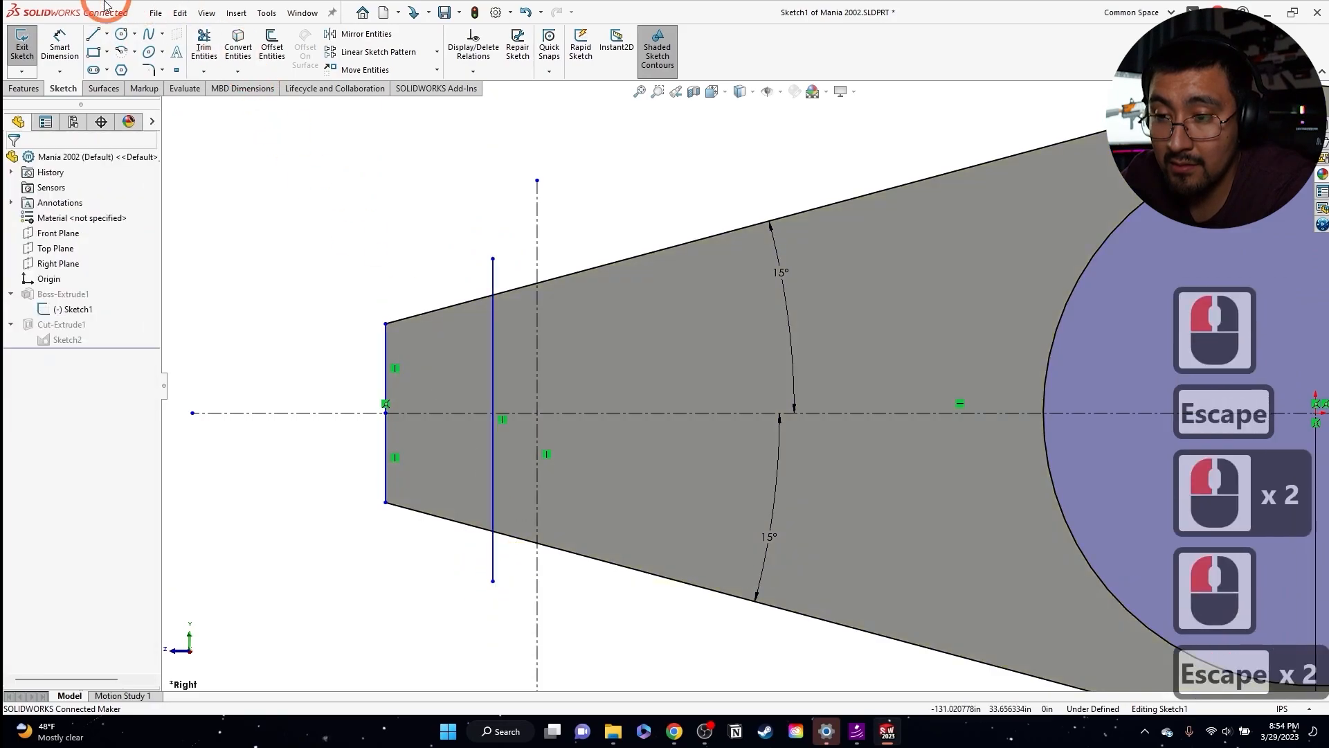
# - Dimension the new vertical line from the vertical centerline as a doubled 15 in distance and move the dimension text closer to the line
pyautogui.click(69, 47)
pyautogui.click(493, 322)
pyautogui.click(536, 327)
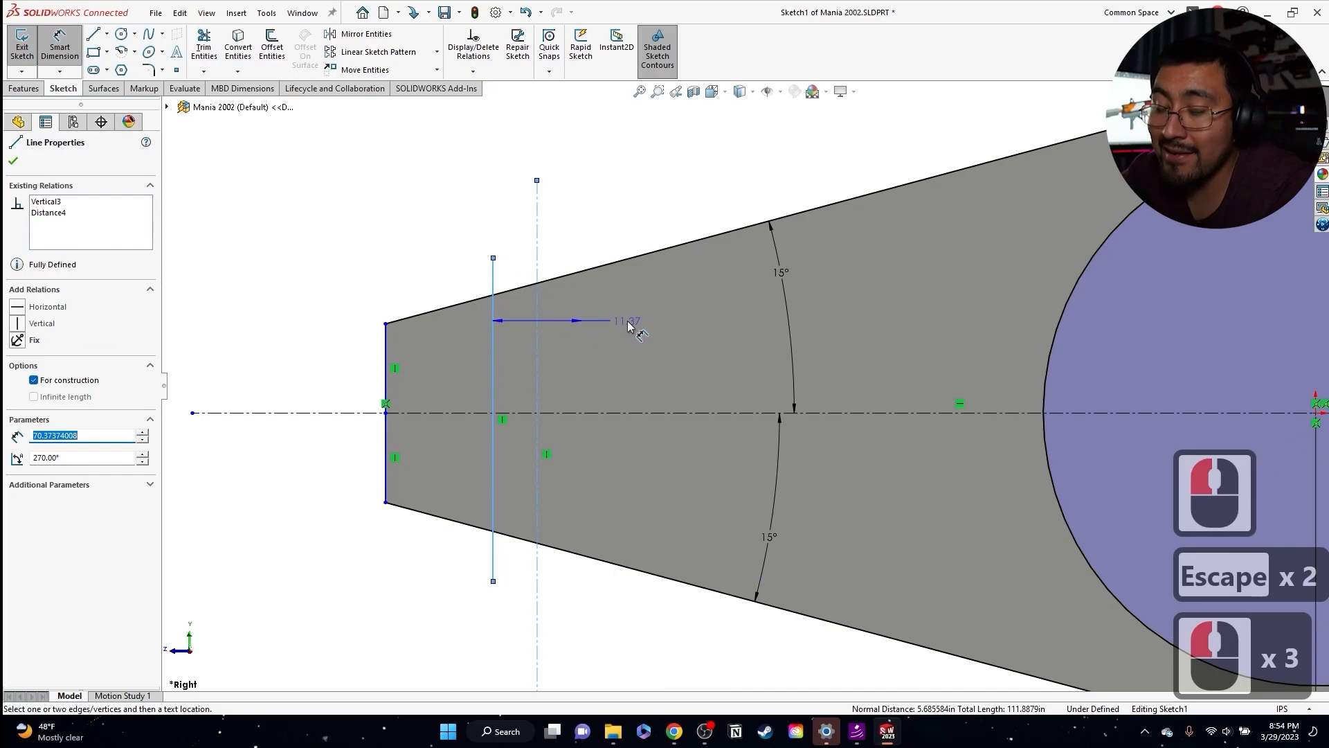
pyautogui.click(632, 322)
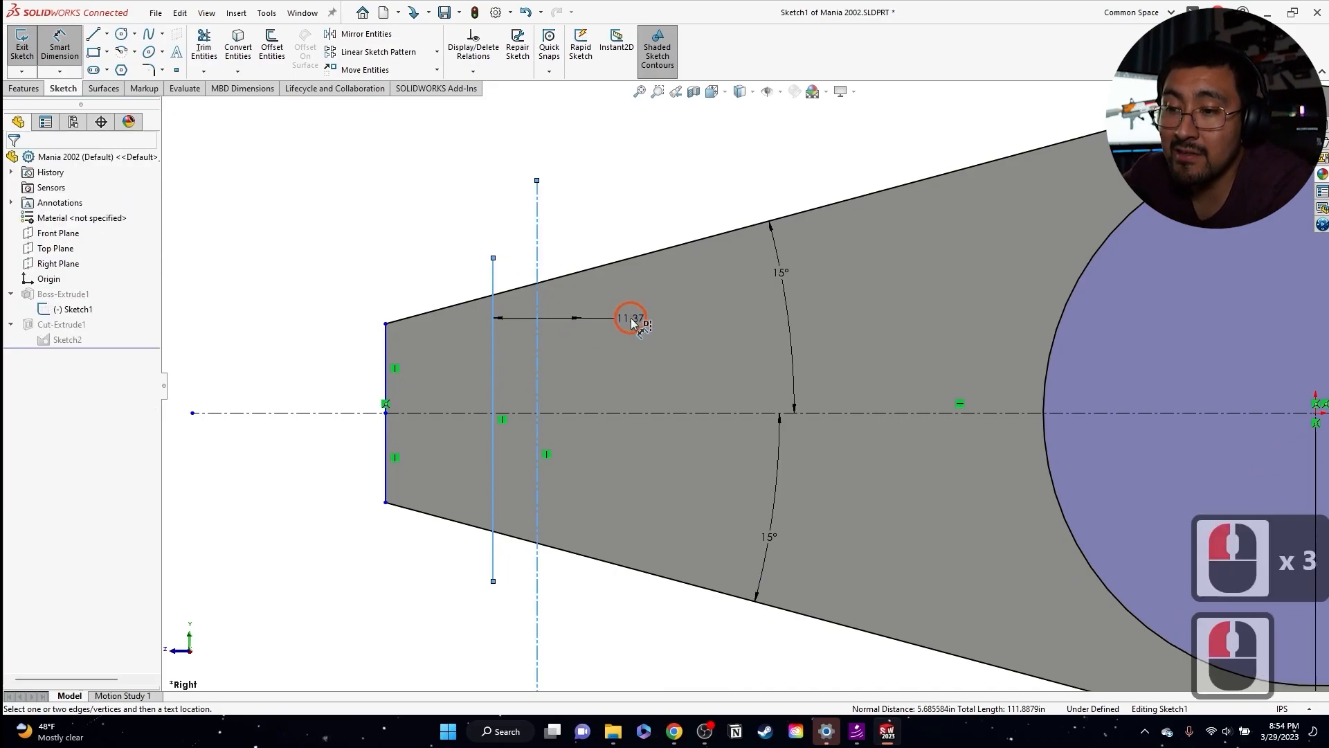
pyautogui.write('15')
pyautogui.press('Return')
pyautogui.press('Escape')
pyautogui.press('Escape')
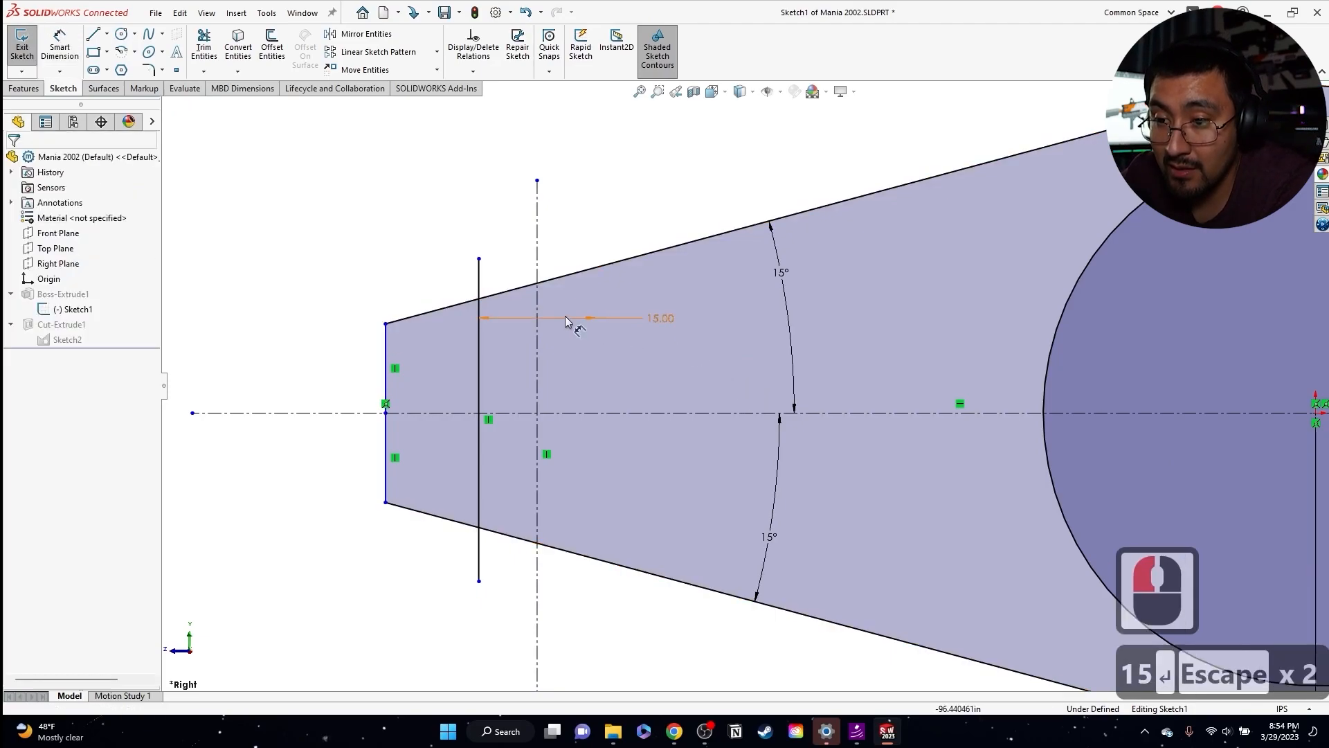
pyautogui.click(480, 310)
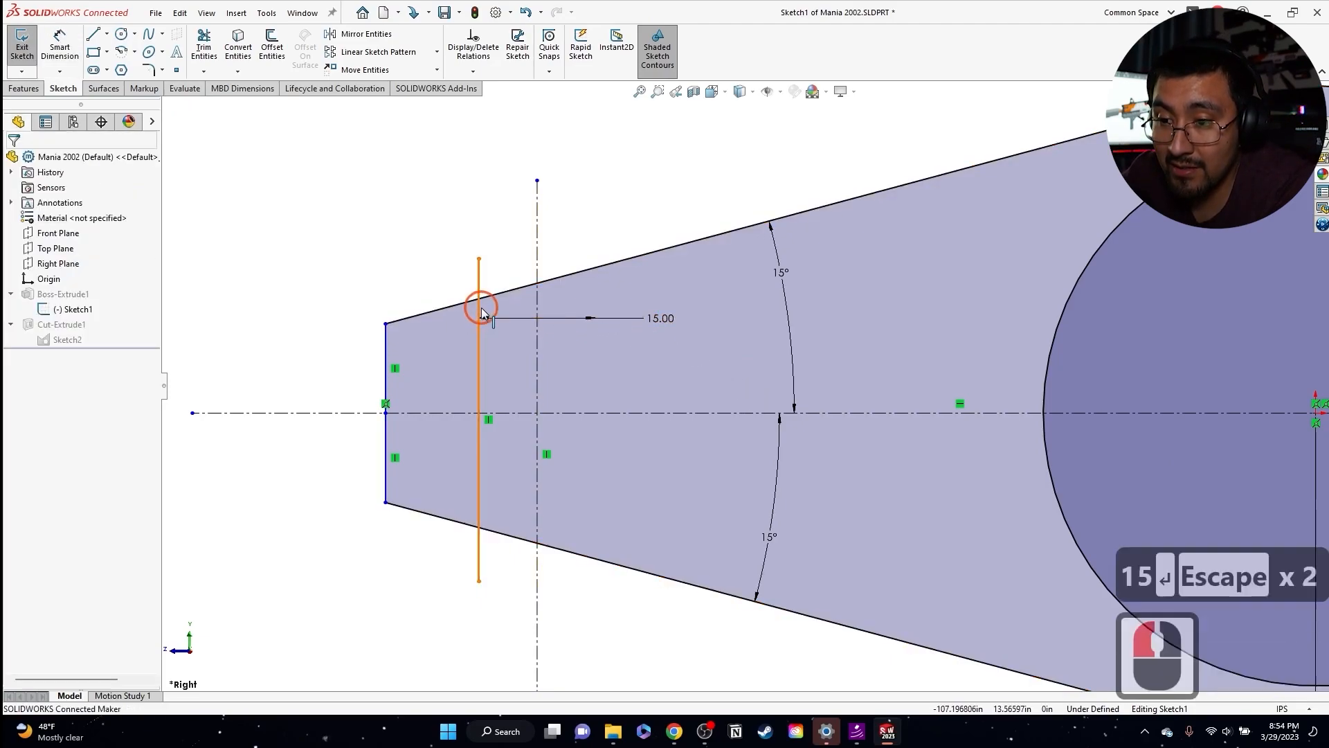
pyautogui.moveTo(663, 318); pyautogui.dragTo(566, 333)
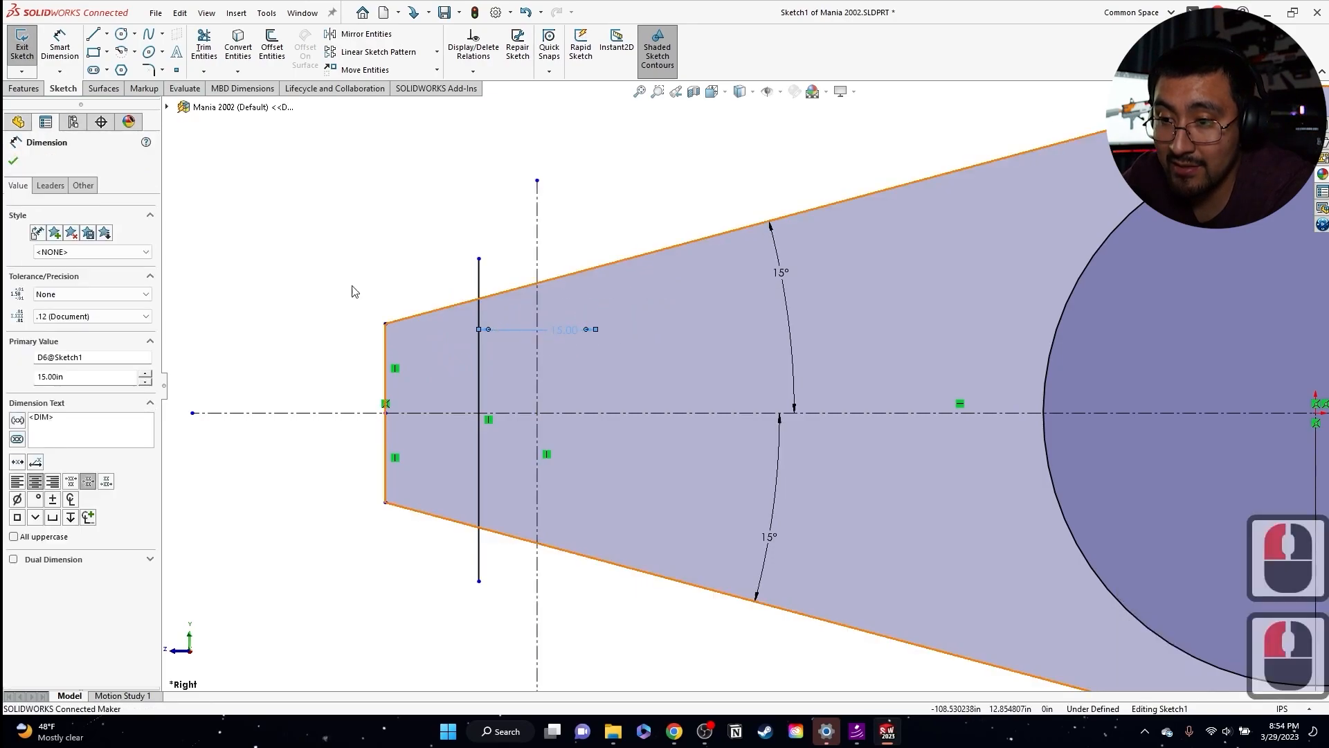
pyautogui.press('Escape')
pyautogui.press('Escape')
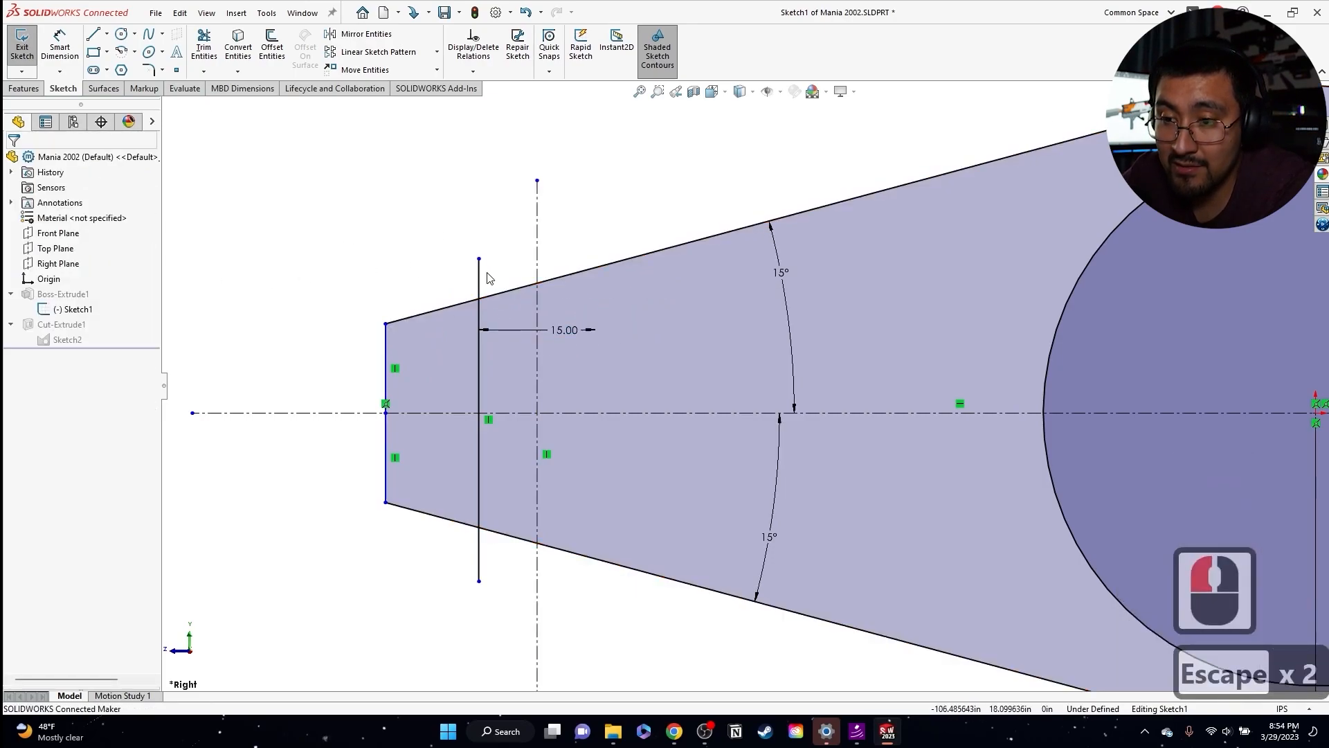
# - Convert the vertical line beside the vertical centerline to construction geometry
pyautogui.click(480, 277)
pyautogui.click(46, 385)
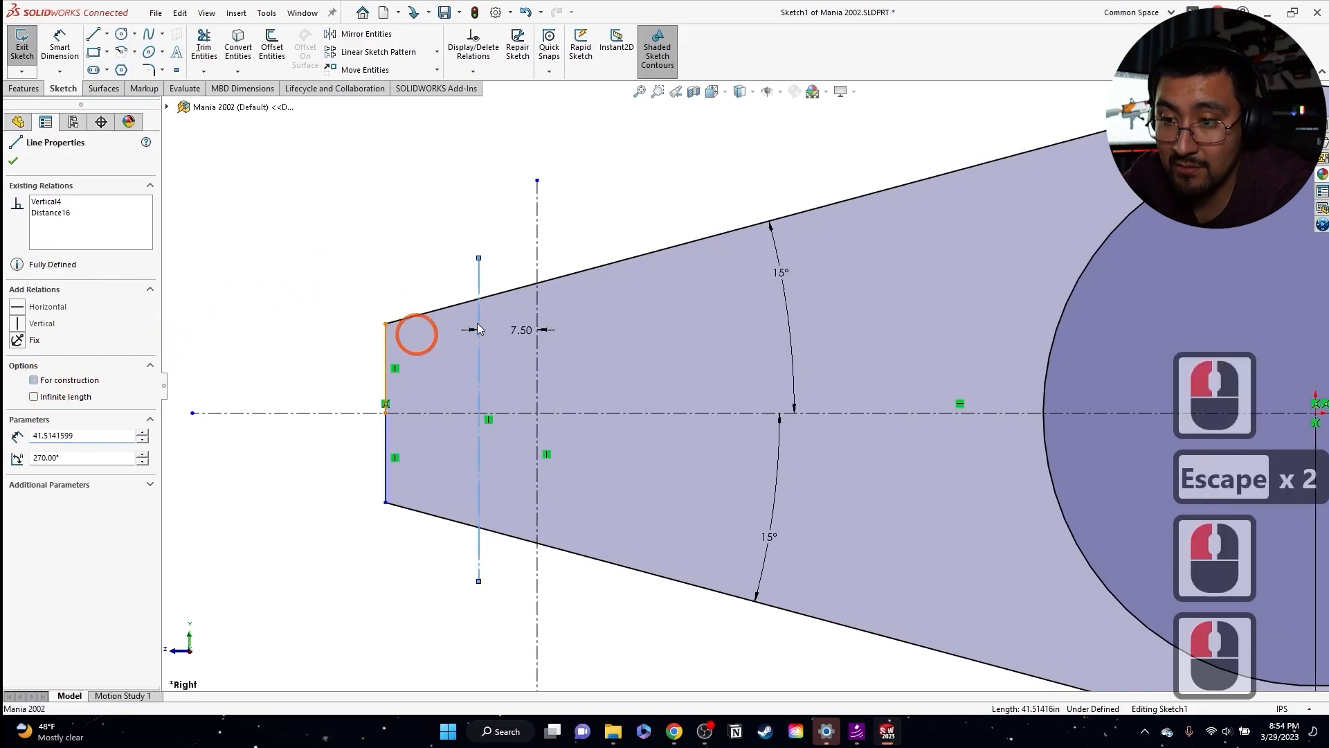
pyautogui.press('Escape')
pyautogui.press('Escape')
pyautogui.moveTo(553, 279); pyautogui.dragTo(552, 310, button='middle')
pyautogui.click(523, 345)
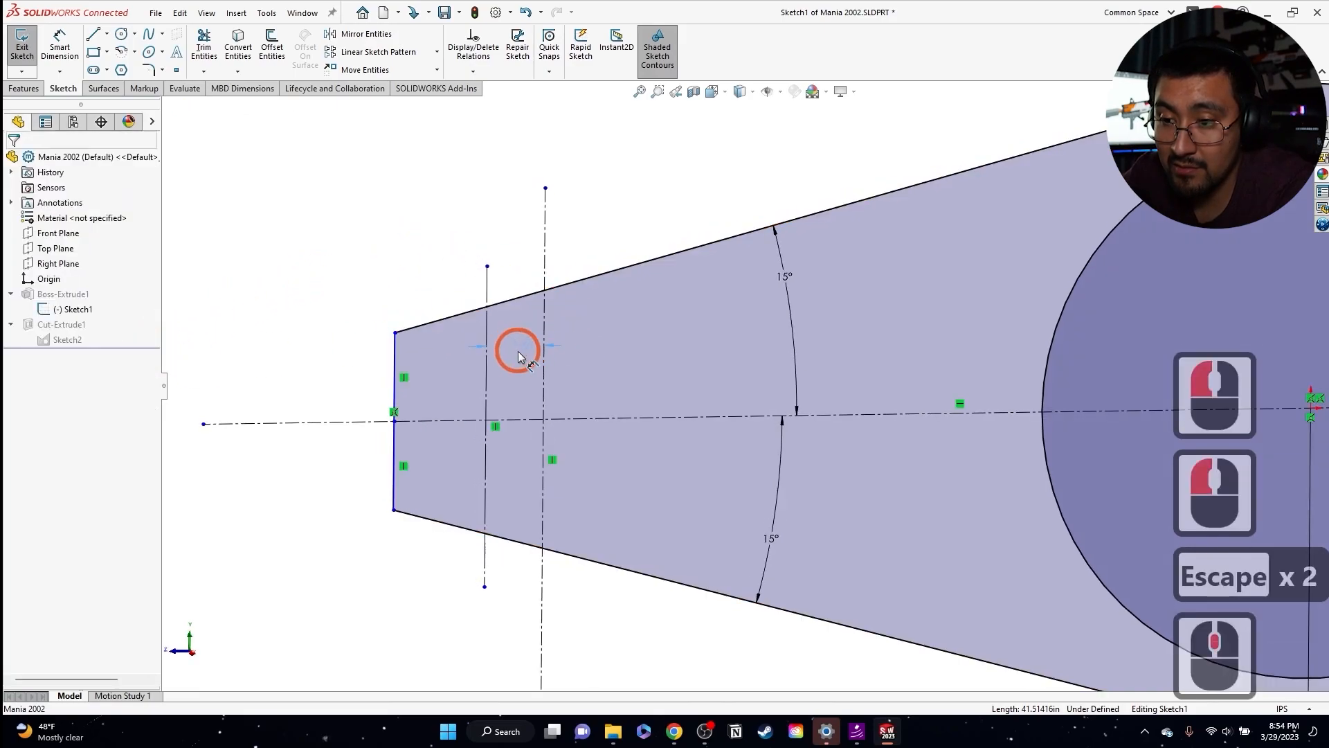
pyautogui.press('Escape')
pyautogui.press('Escape')
pyautogui.hotkey('ctrl', 'z')
pyautogui.press('Escape')
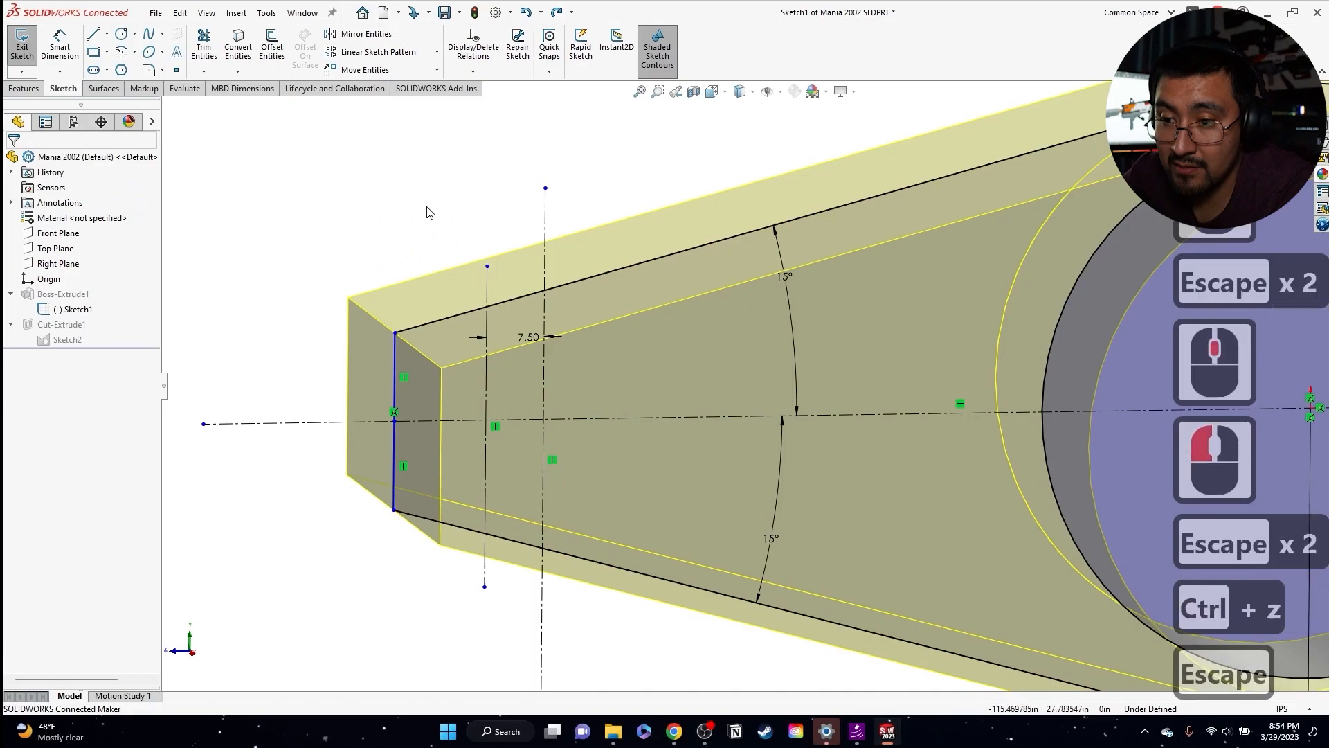
# - Restore the vertical line to regular geometry and delete its dimension to the vertical centerline
pyautogui.click(487, 288)
pyautogui.click(34, 380)
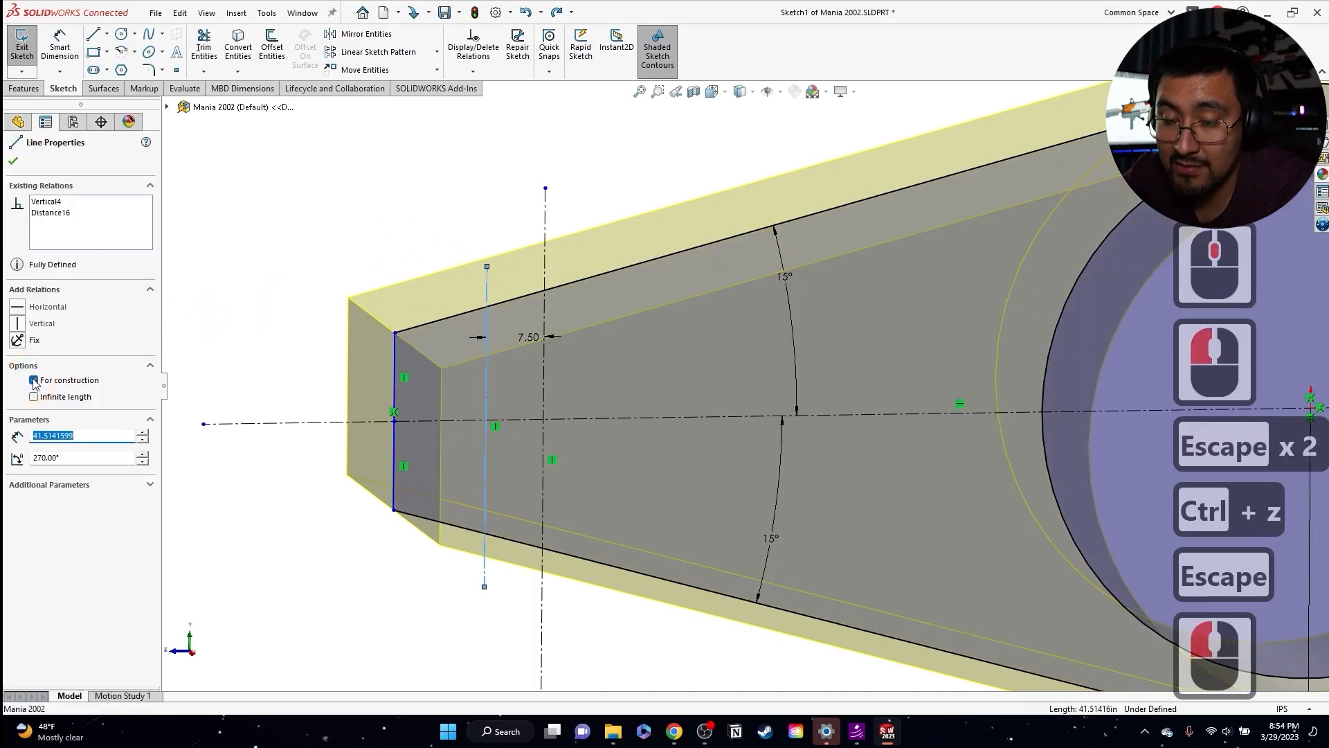
pyautogui.click(388, 338)
pyautogui.press('Escape')
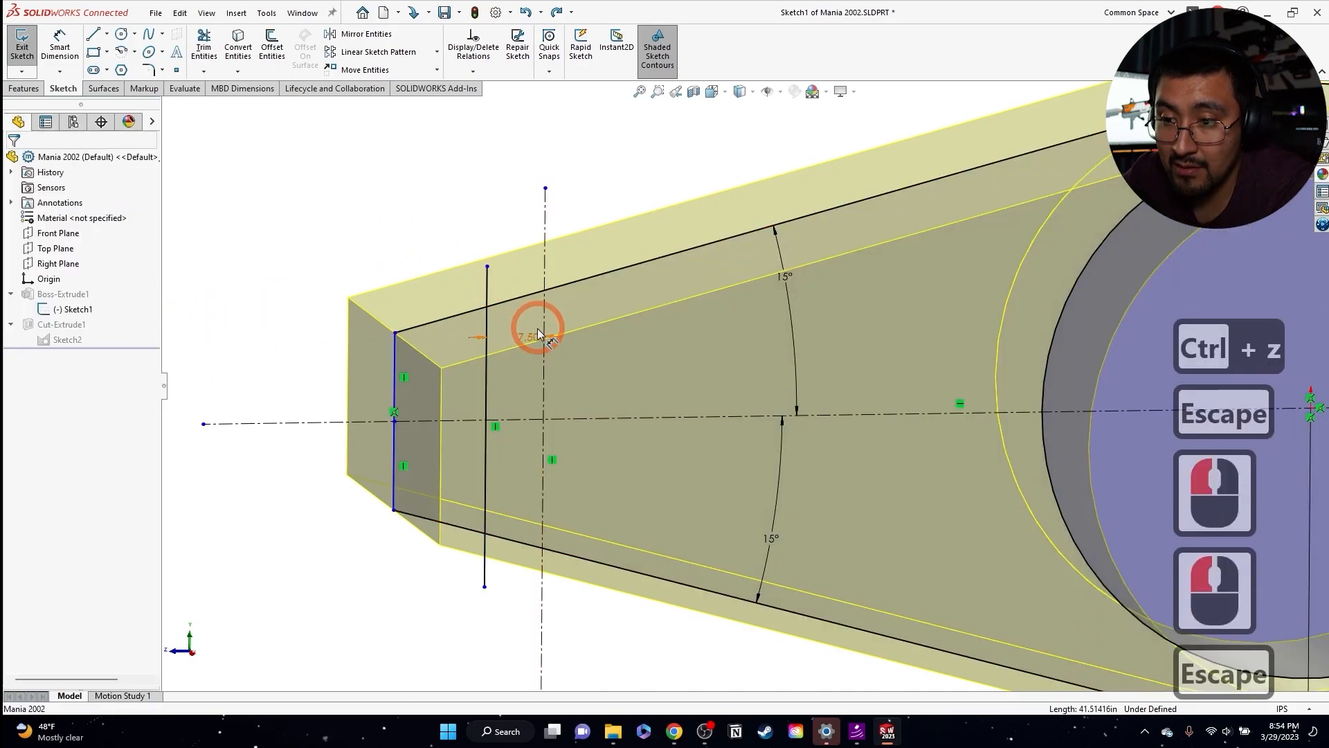
pyautogui.click(534, 340)
pyautogui.press('Delete')
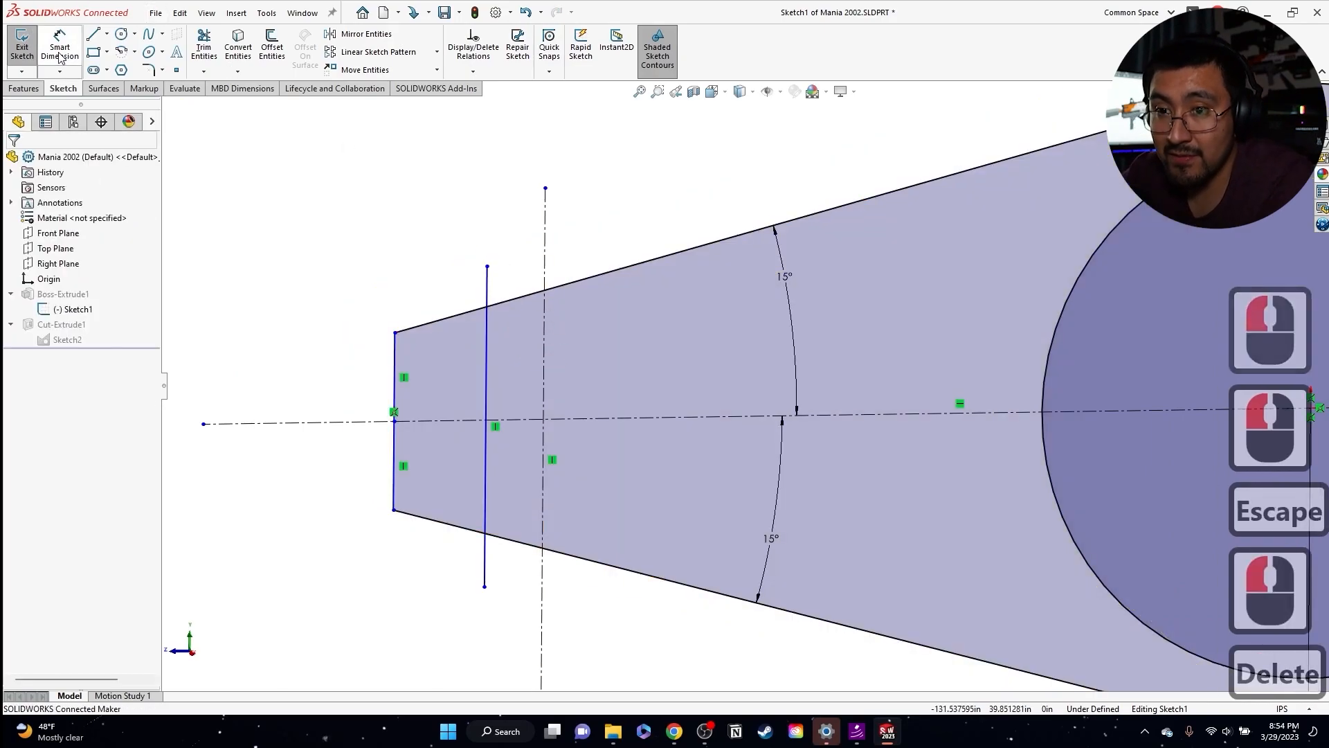
# - Dimension the vertical line from the vertical centerline again as a doubled 15.00 in distance and place the dimension above the arm
pyautogui.click(521, 355)
pyautogui.click(493, 361)
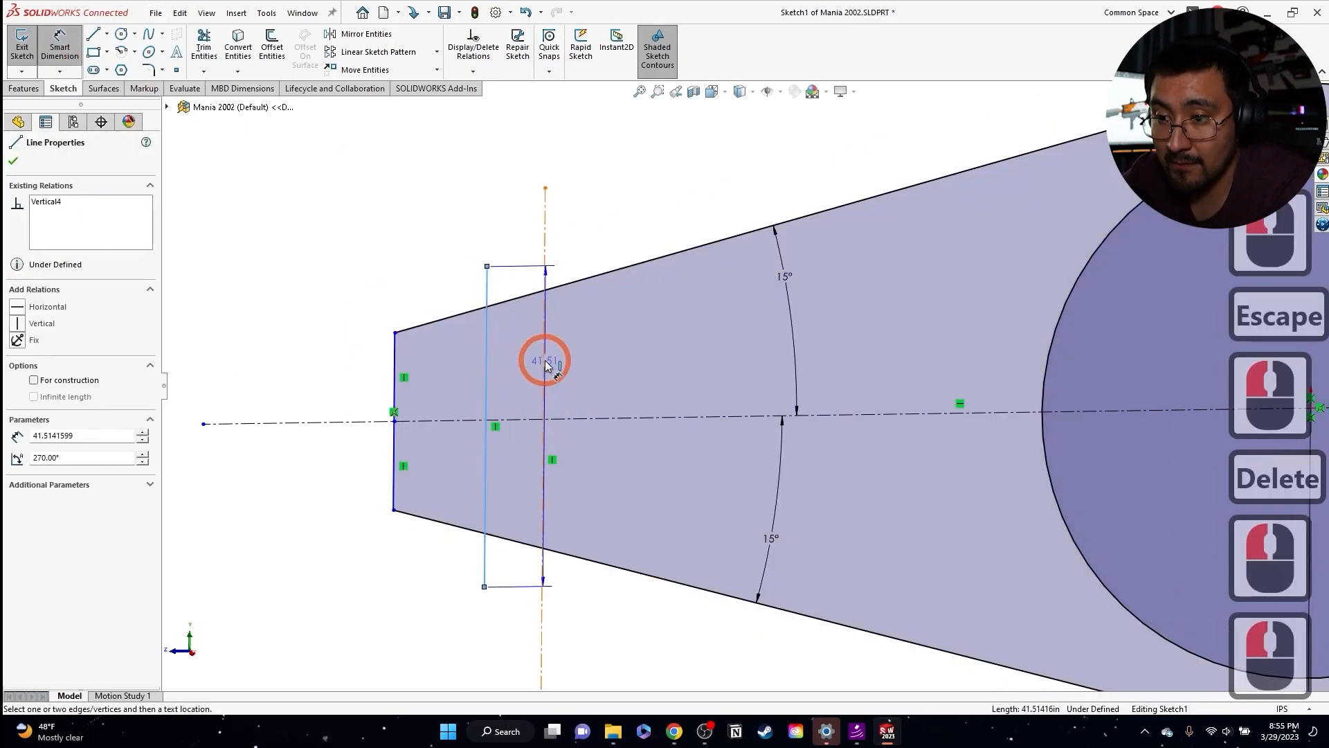
pyautogui.click(543, 360)
pyautogui.click(597, 350)
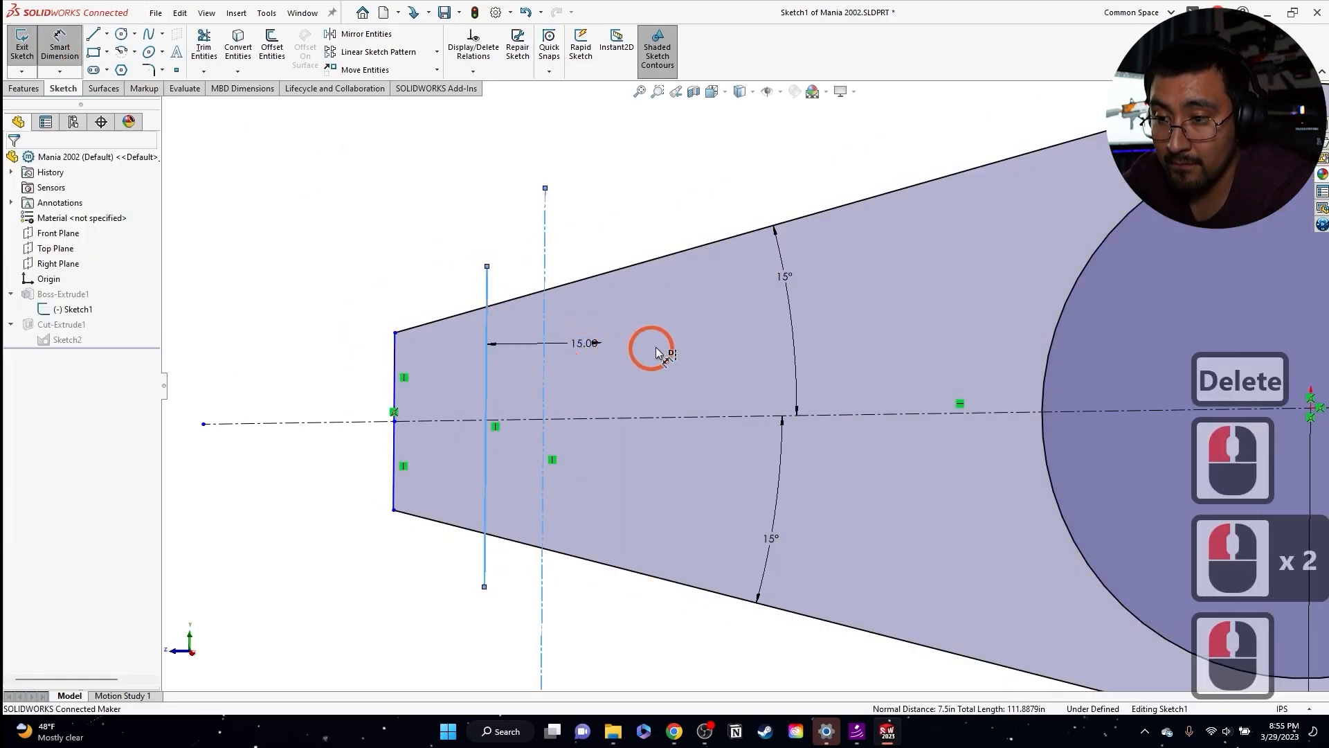
pyautogui.click(525, 325)
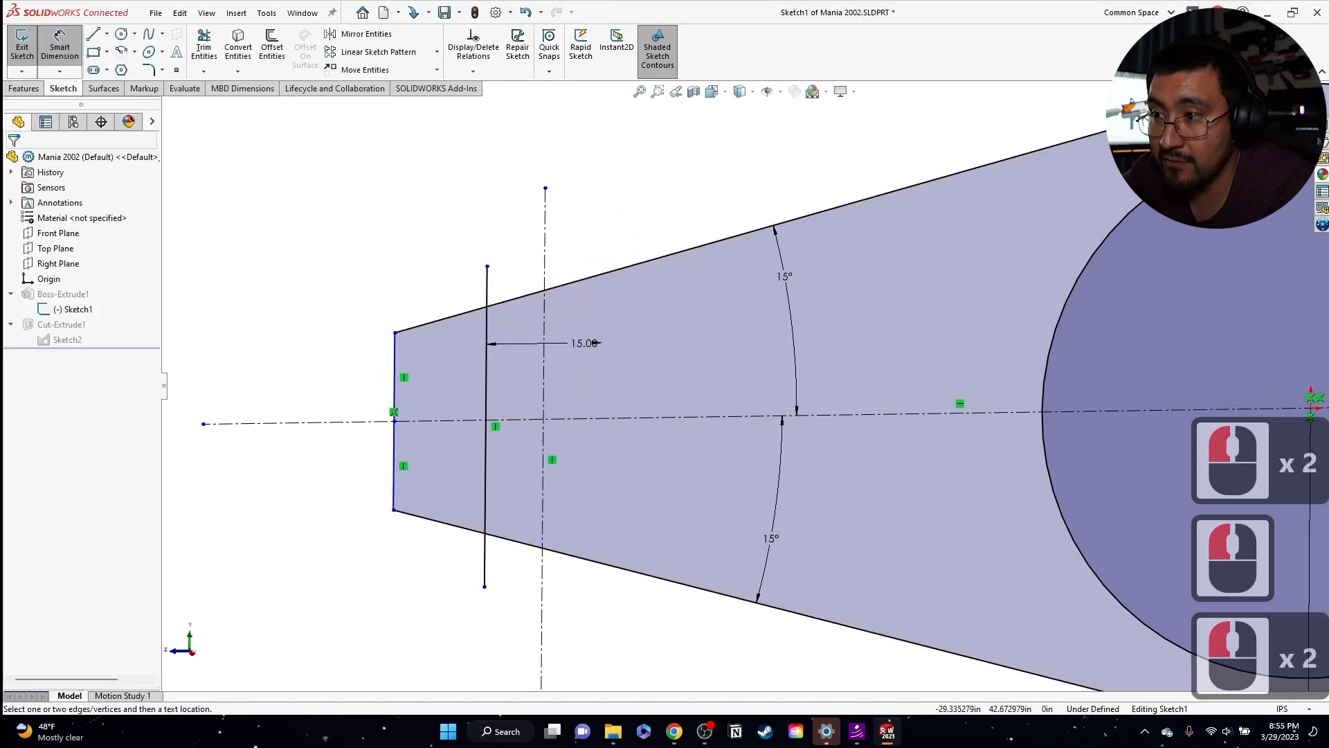
pyautogui.moveTo(596, 254); pyautogui.dragTo(663, 219)
pyautogui.click(349, 259)
pyautogui.press('Escape')
pyautogui.press('Escape')
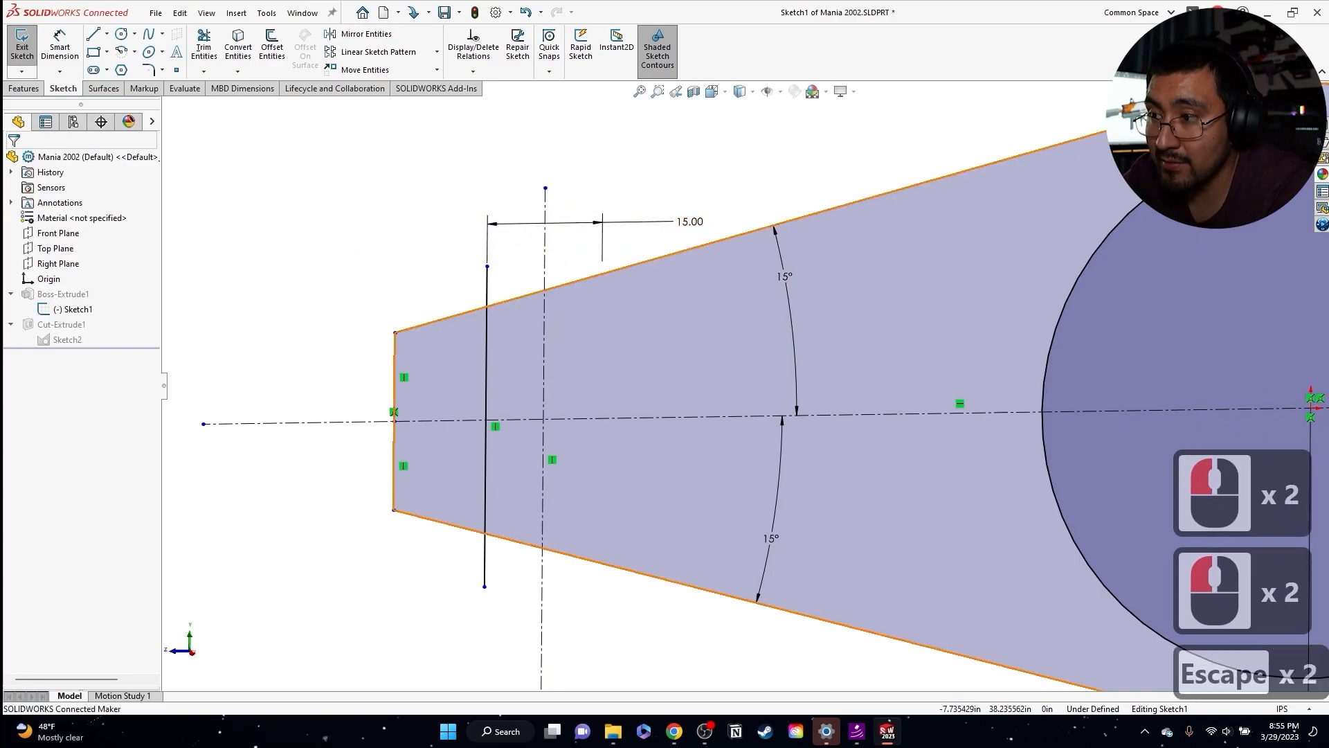
pyautogui.click(1293, 105)
pyautogui.press('Escape')
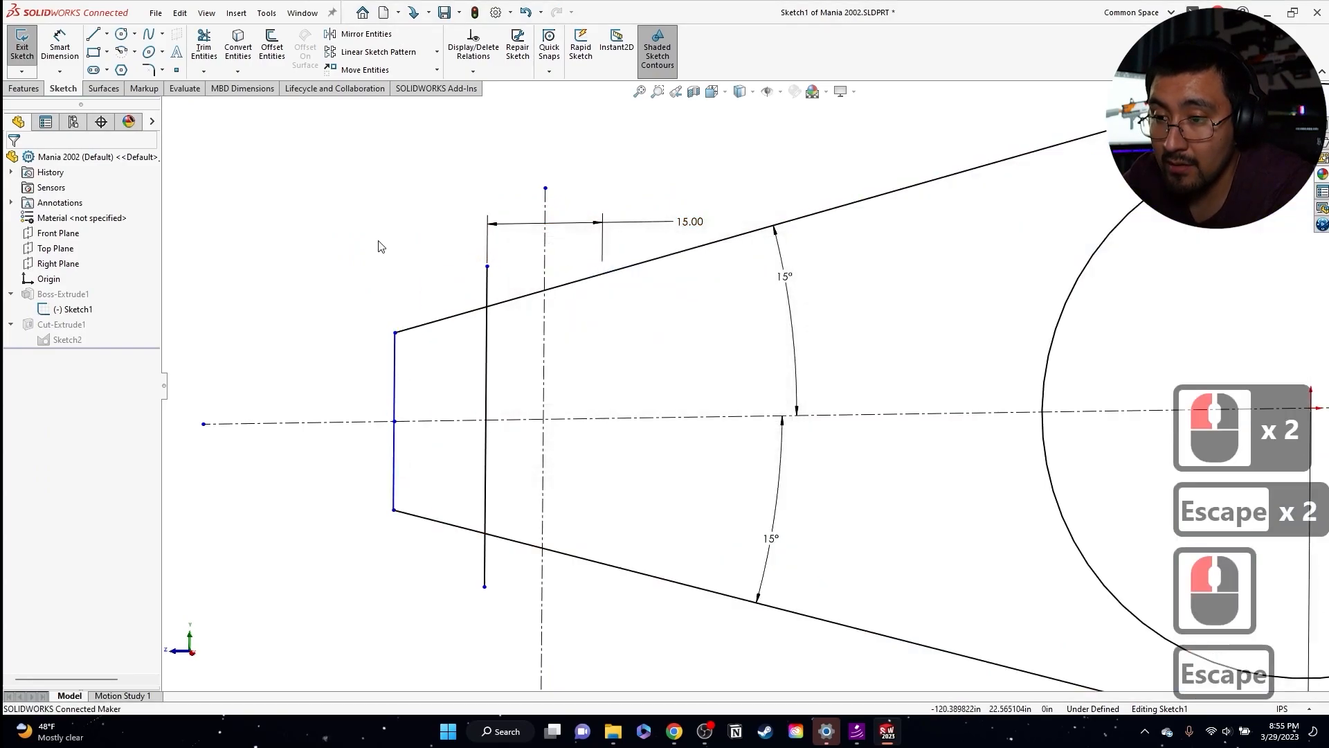
# - Dimension the distance between the arm's narrow end line and the added vertical line as 7 in
pyautogui.click(61, 43)
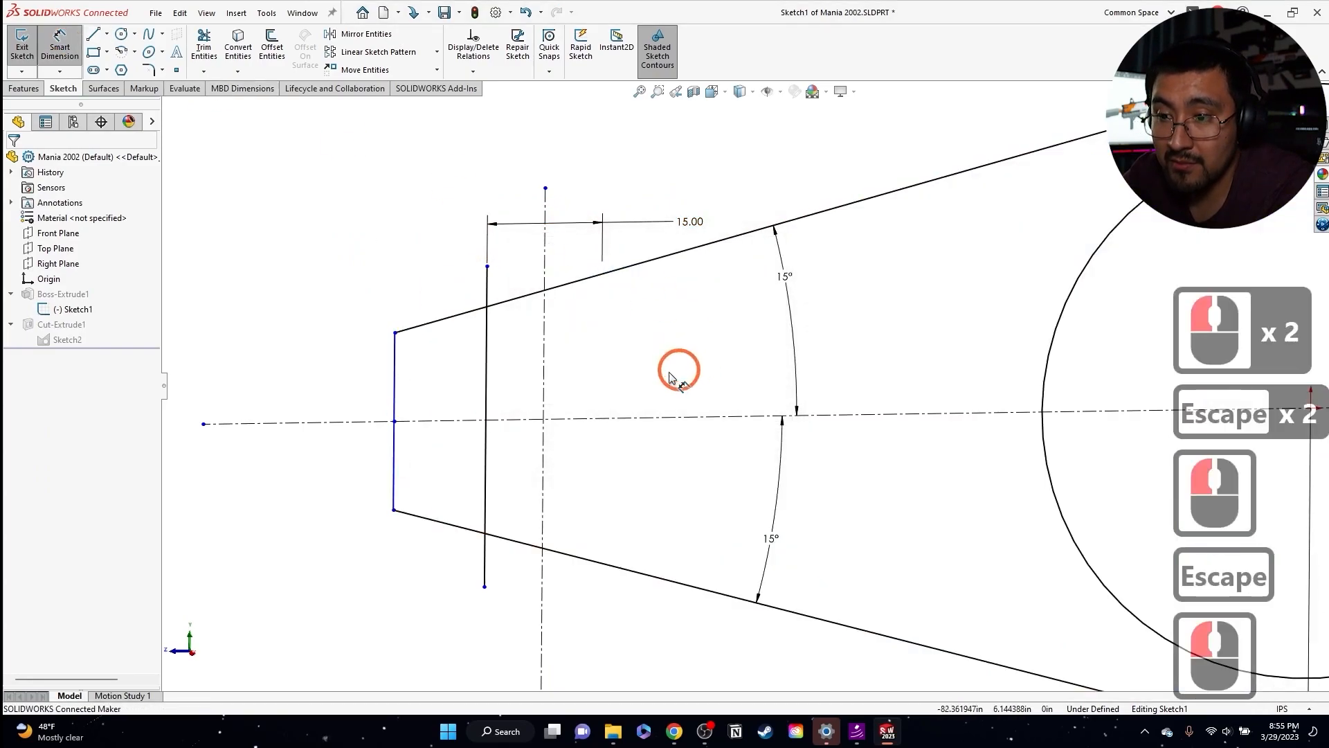
pyautogui.click(488, 351)
pyautogui.click(395, 385)
pyautogui.click(457, 262)
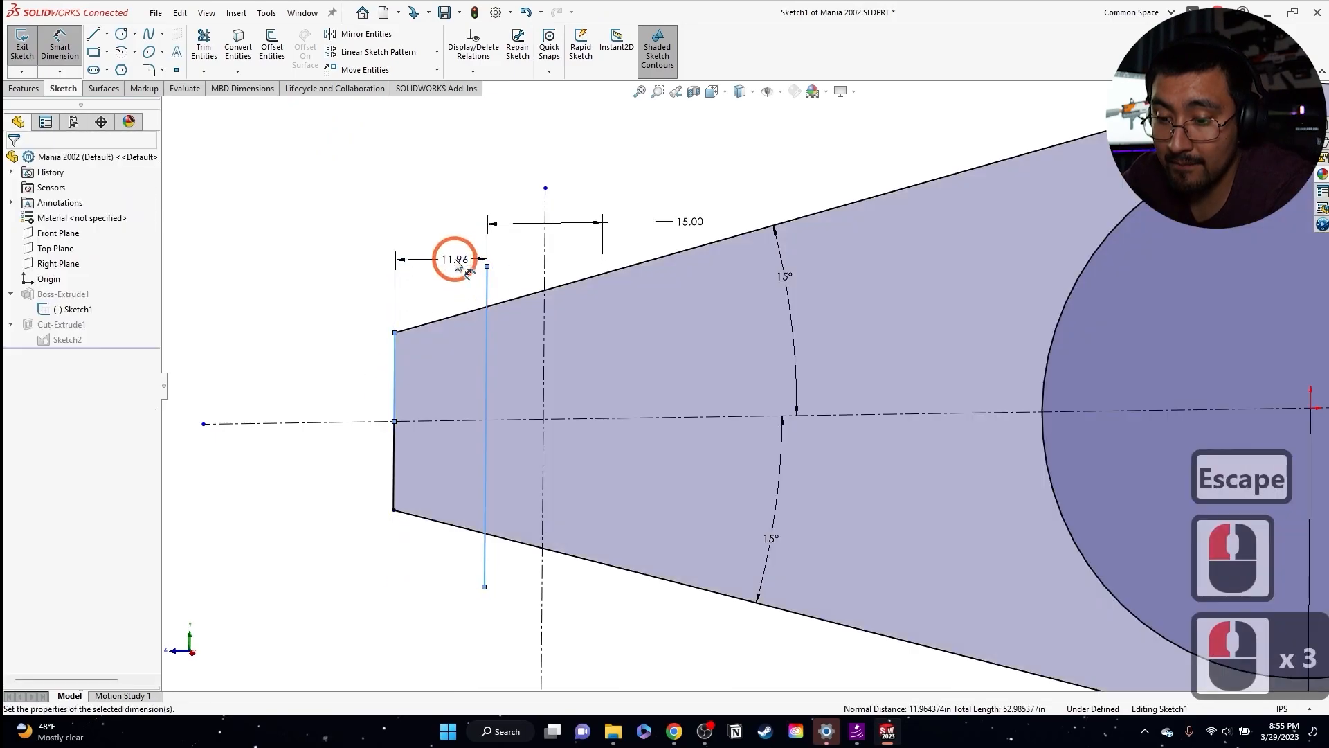
pyautogui.write('7')
pyautogui.press('Return')
pyautogui.press('Escape')
pyautogui.press('Escape')
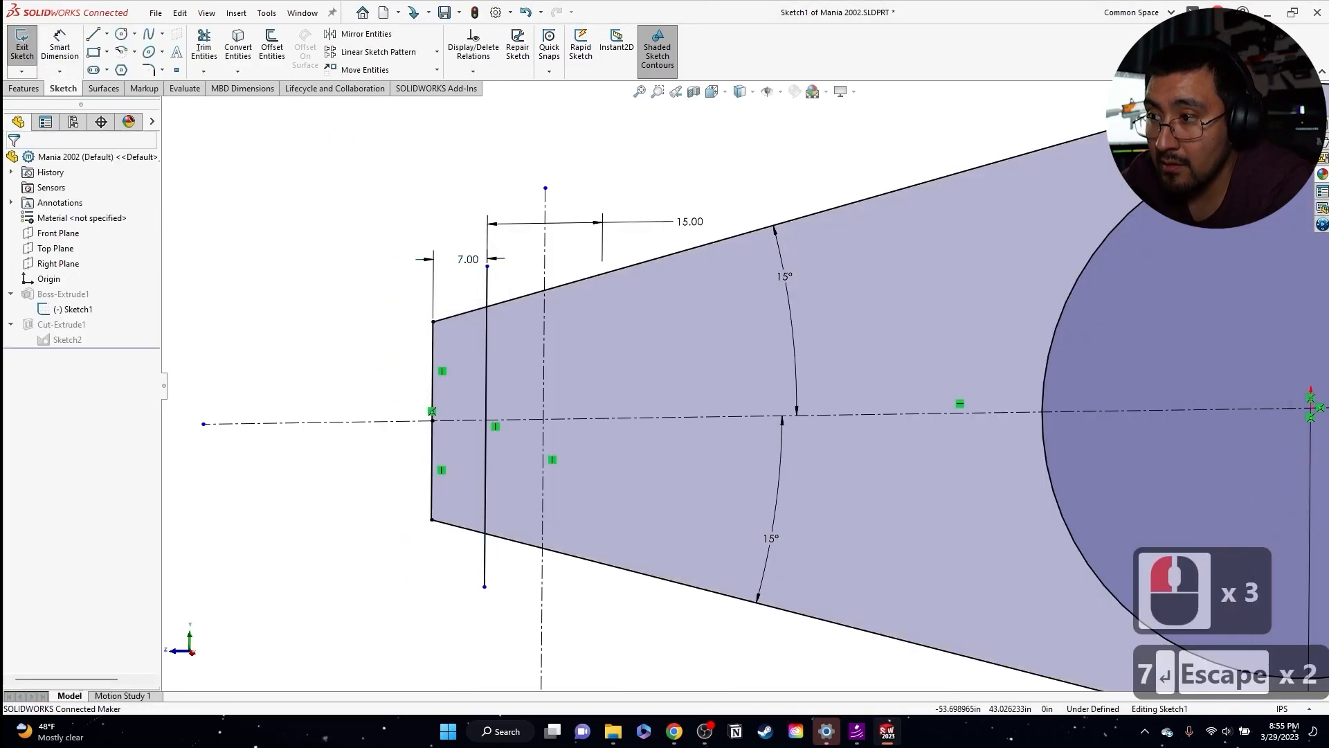
# - Exit the arm's side profile sketch, rebuild anyway, and continue past the extrusion error
pyautogui.click(606, 461)
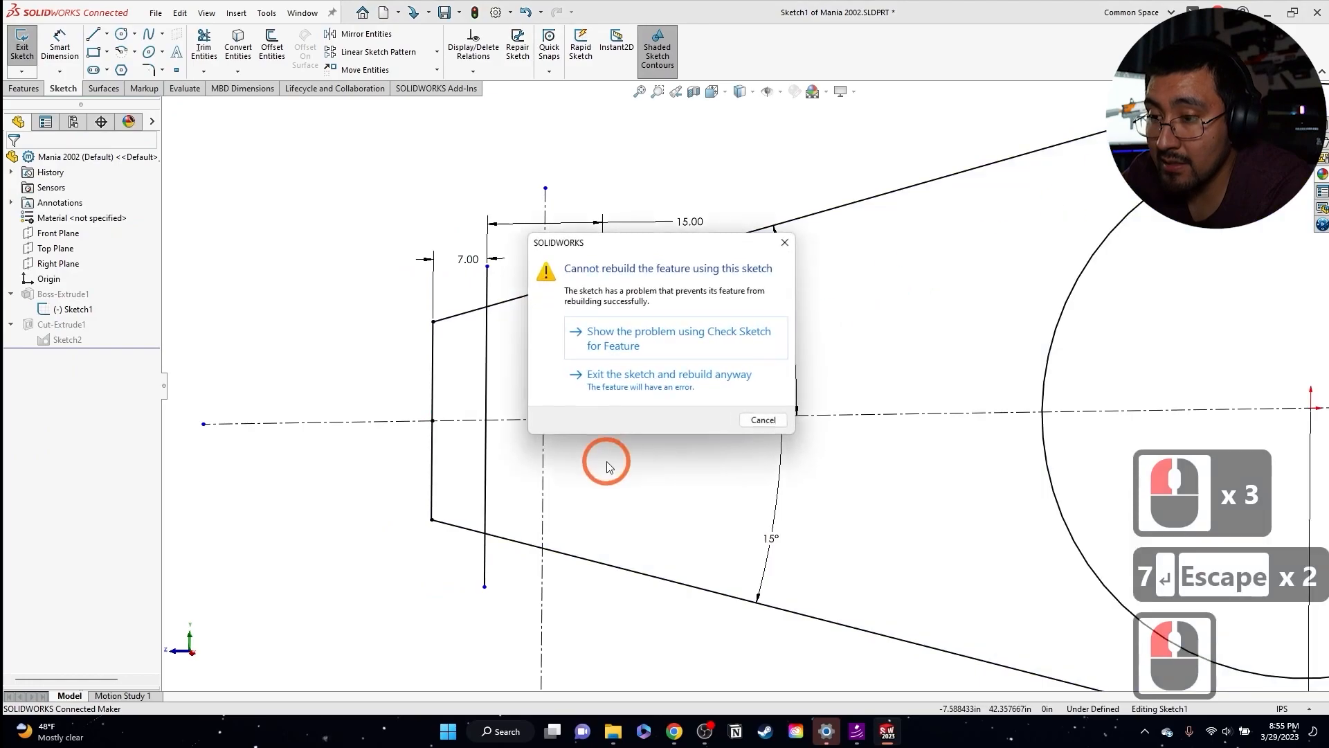
pyautogui.click(630, 390)
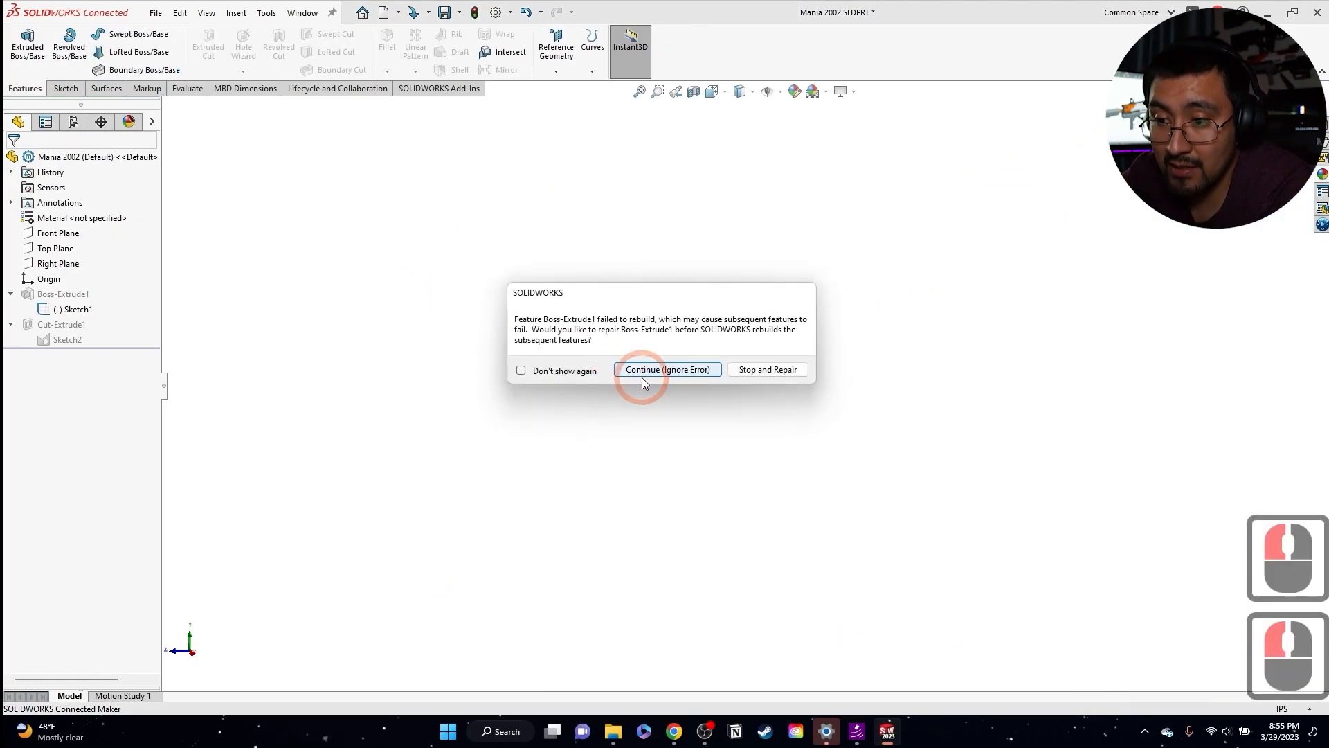
pyautogui.click(648, 374)
pyautogui.click(118, 313)
pyautogui.click(432, 132)
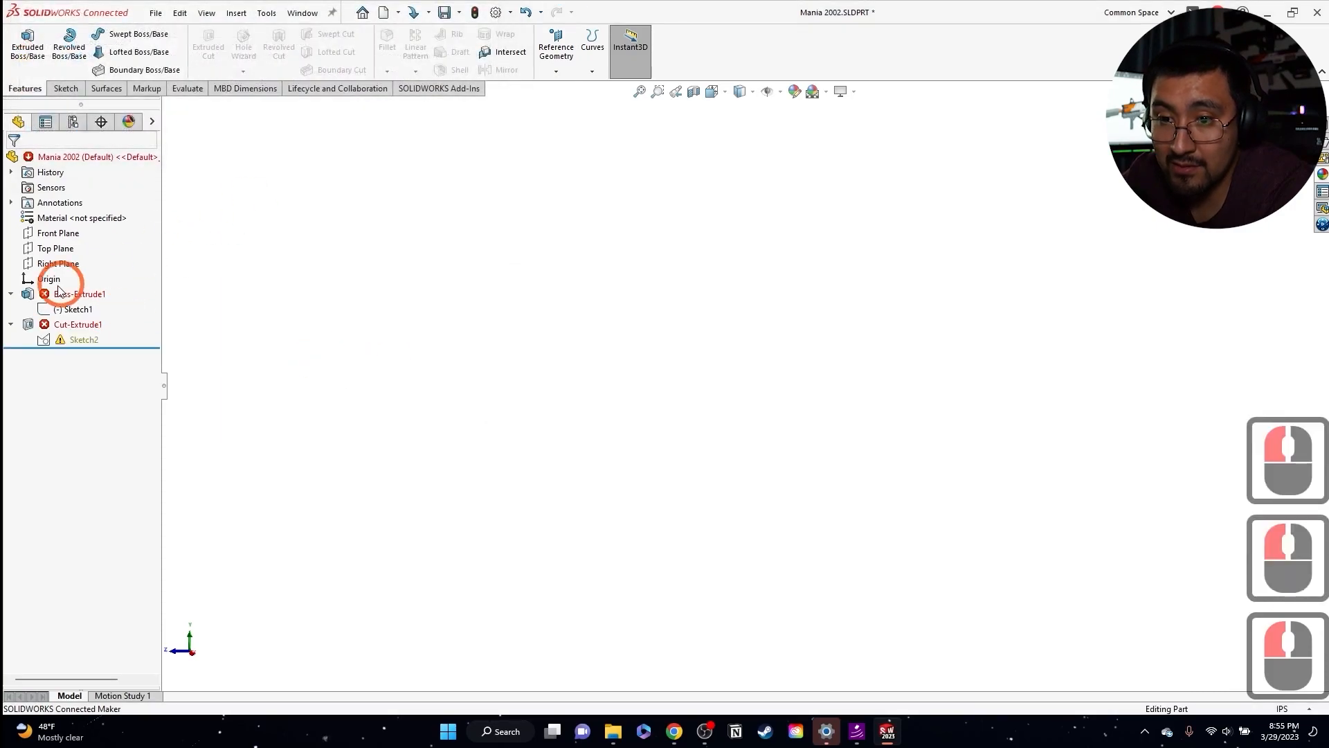
# - Edit Boss-Extrude1, select the narrow end strip and the main arm region as its contours, and accept the feature
pyautogui.click(87, 258)
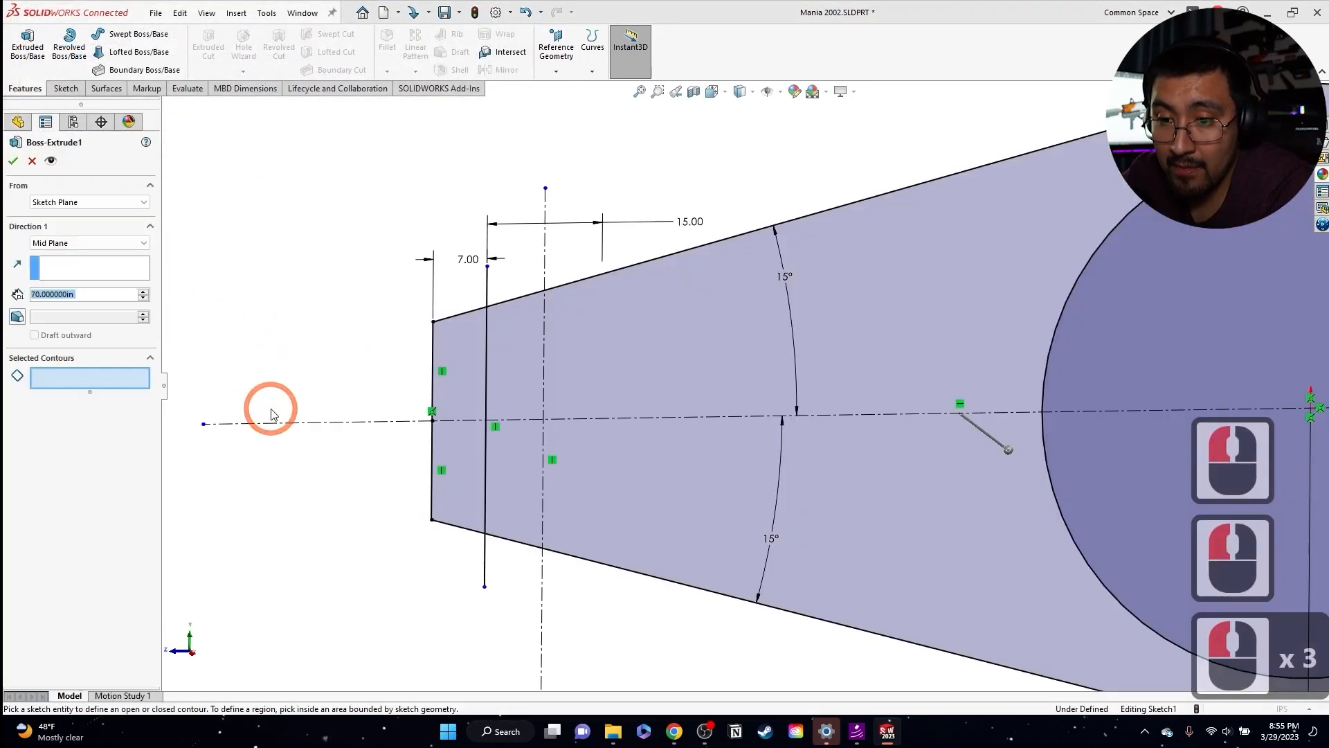
pyautogui.click(451, 362)
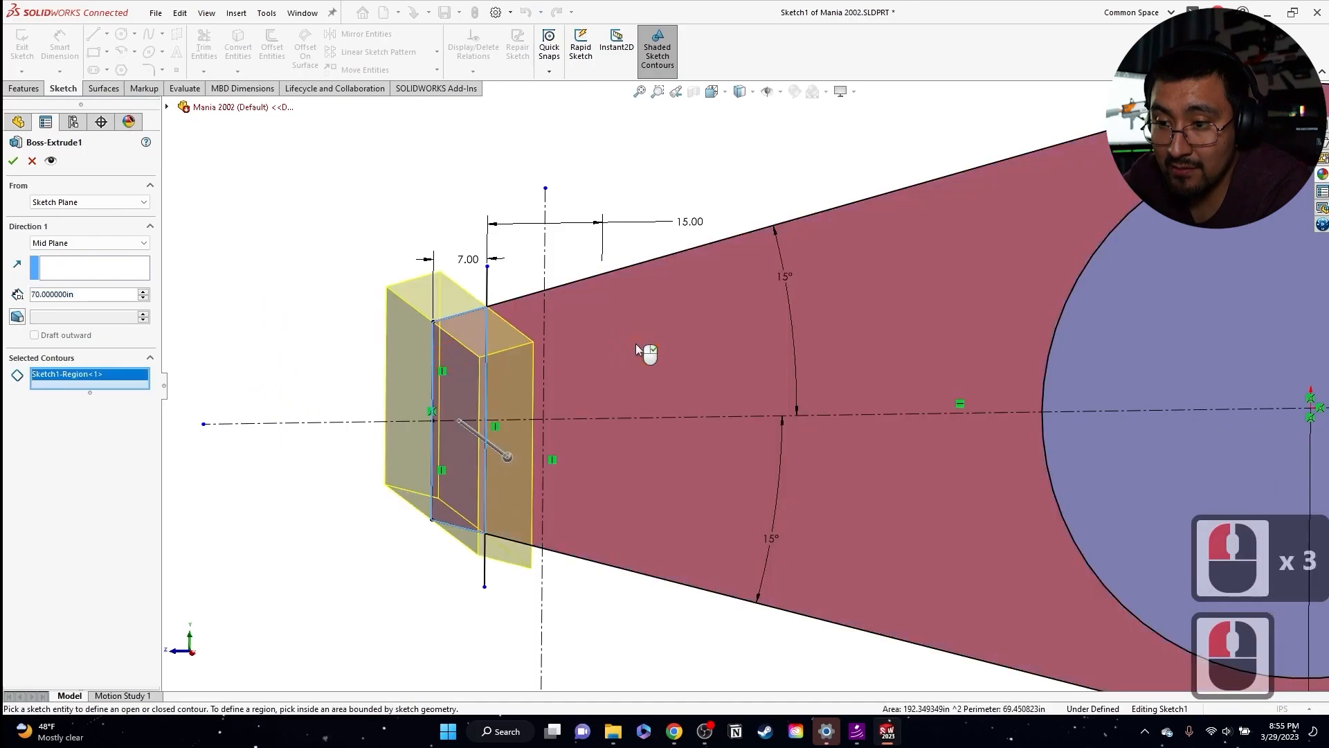
pyautogui.click(692, 378)
pyautogui.scroll(2, 701, 386)
pyautogui.scroll(2, 701, 381)
pyautogui.click(32, 160)
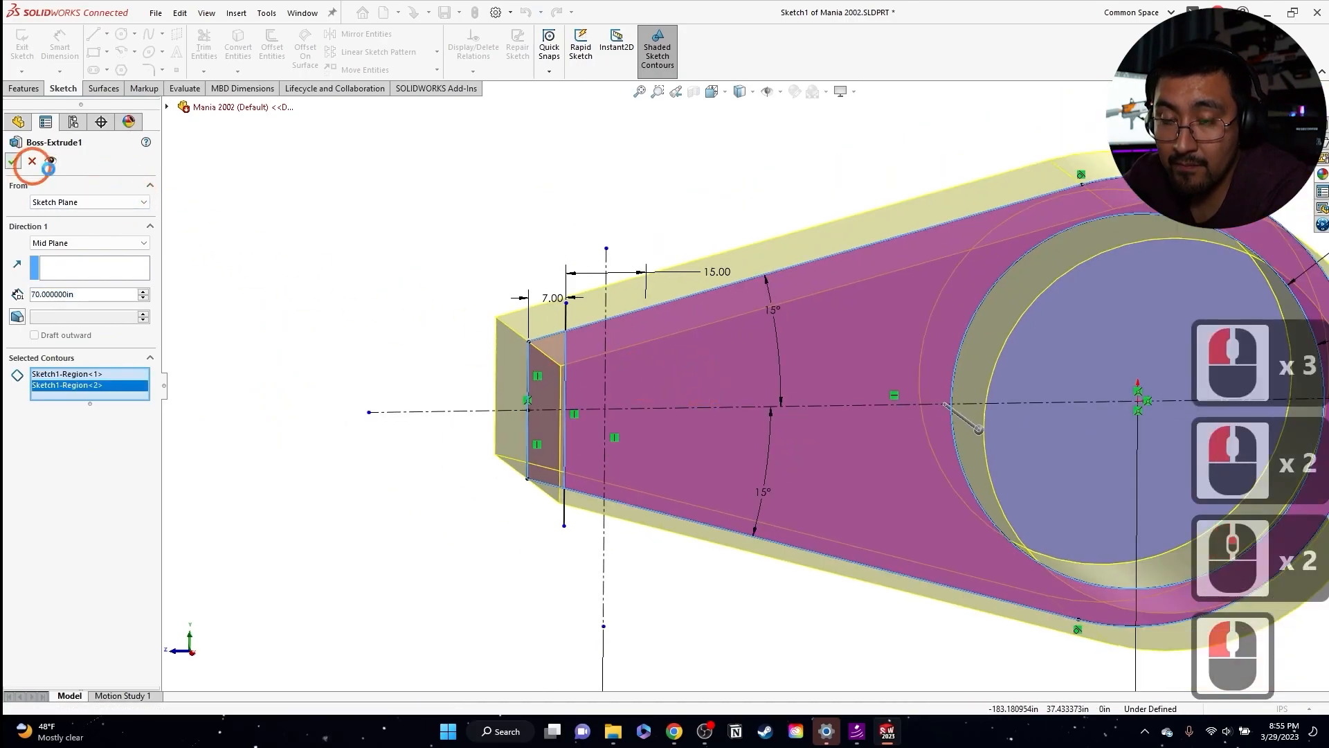
# - Open Sketch2 of Cut-Extrude1 for editing and delete the unsolvable tangent relation from the arc at the narrow end
pyautogui.click(76, 355)
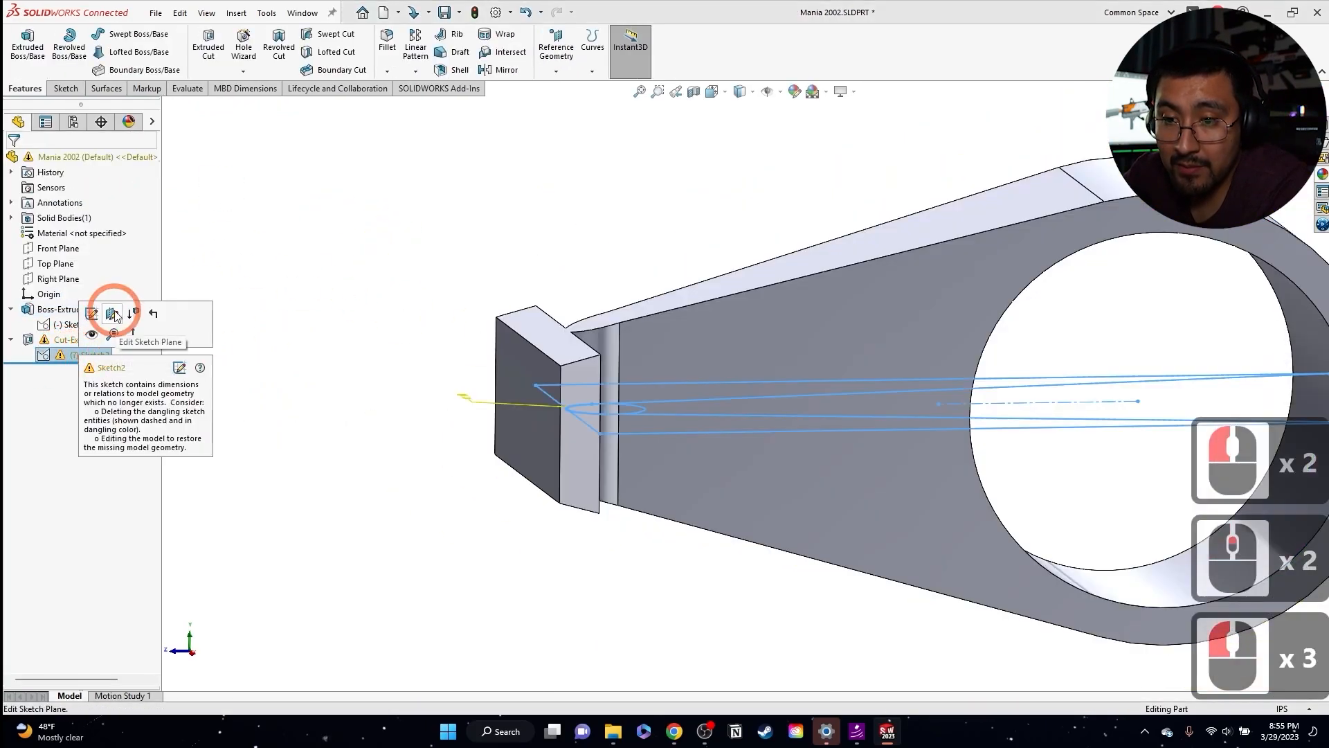
pyautogui.click(92, 313)
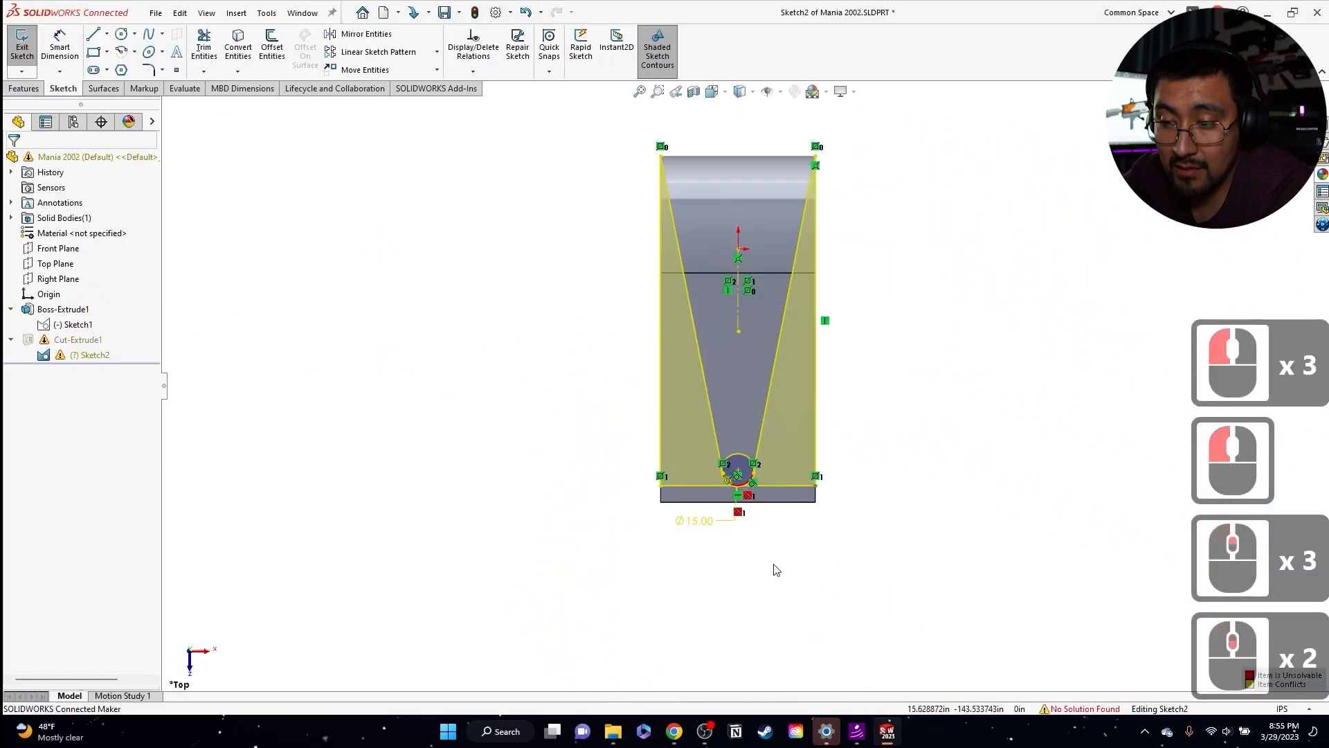
pyautogui.scroll(-3, 768, 540)
pyautogui.scroll(-2, 751, 402)
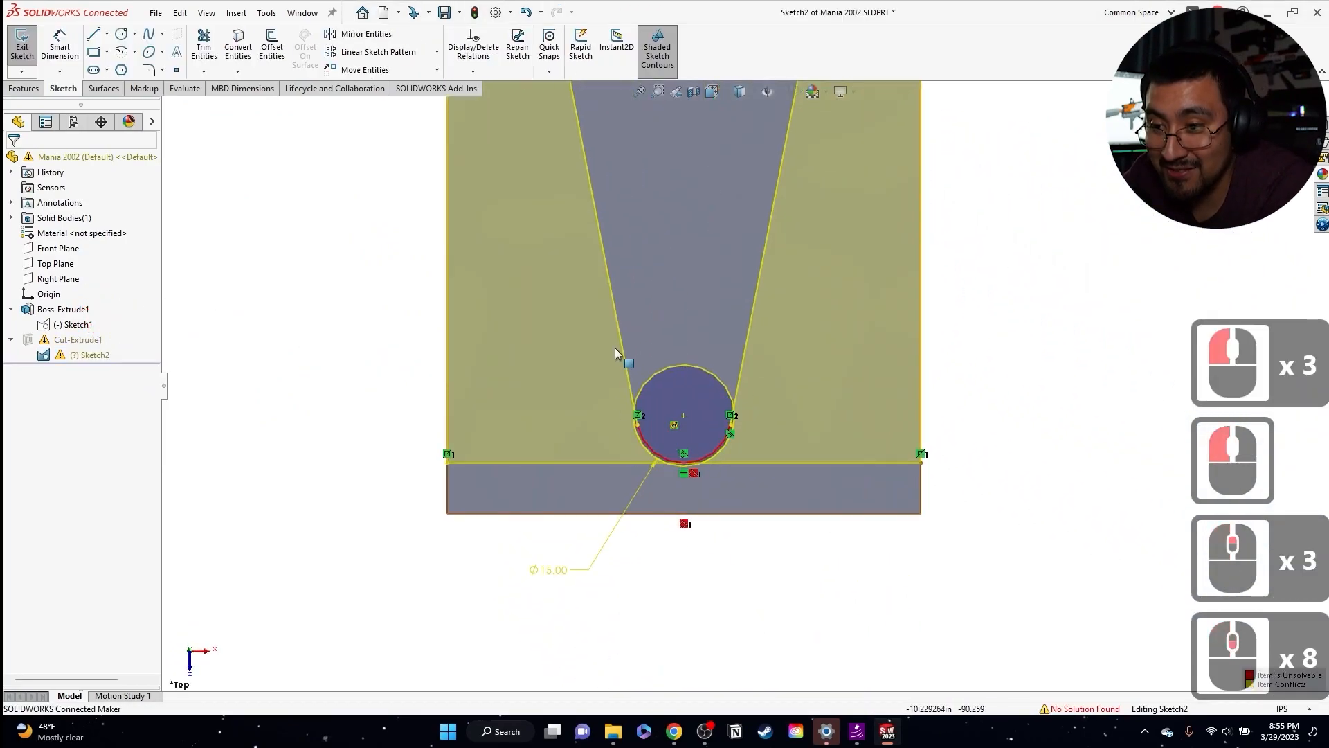
pyautogui.click(640, 435)
pyautogui.click(56, 203)
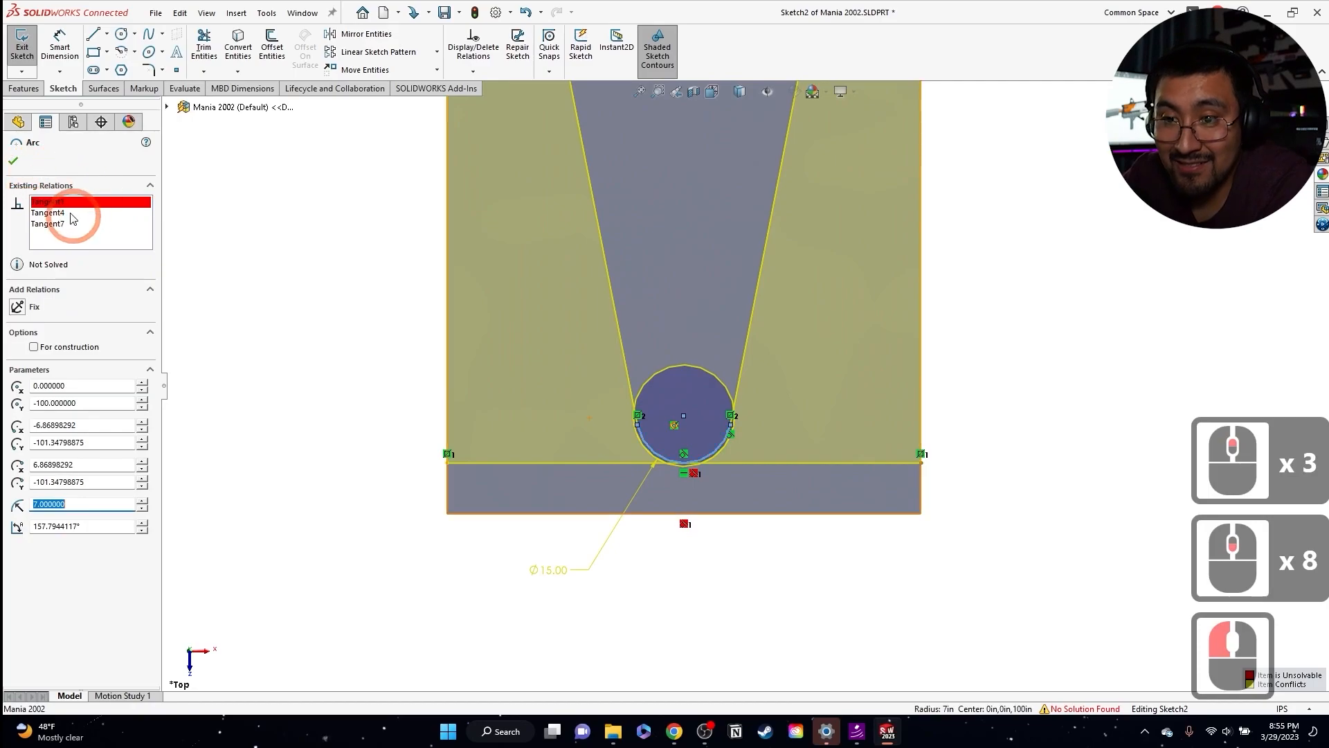
pyautogui.click(104, 224)
pyautogui.click(132, 236)
pyautogui.press('Escape')
pyautogui.press('Escape')
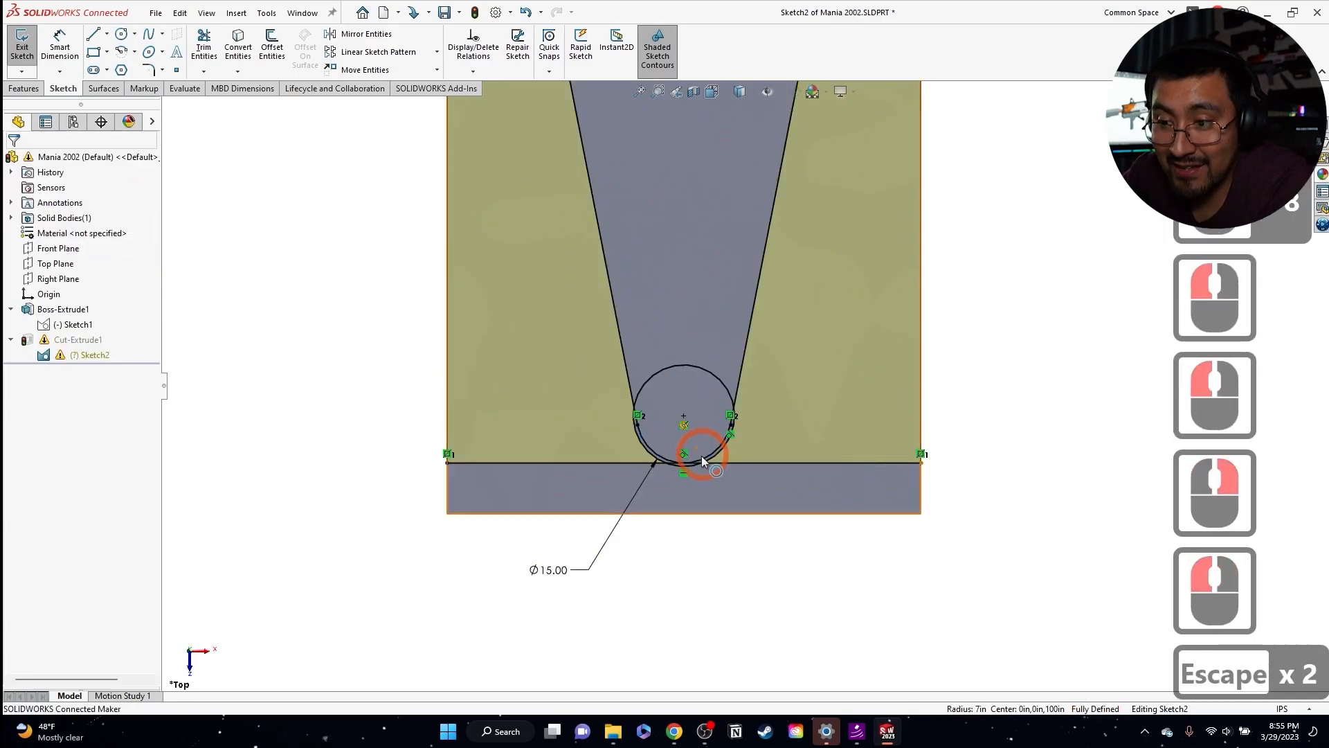
# - Delete the narrow end arc's tangent relation to the horizontal sketch line
pyautogui.click(670, 462)
pyautogui.scroll(-2, 755, 479)
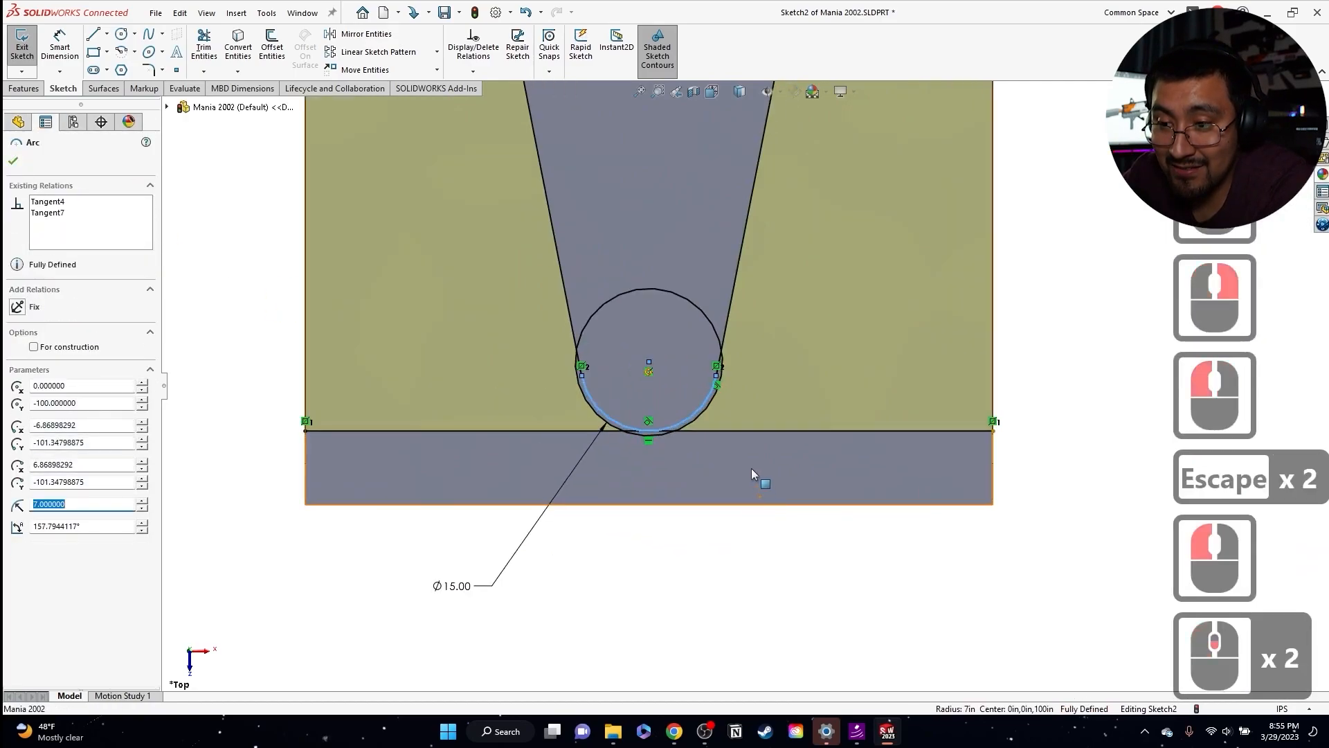
pyautogui.click(56, 214)
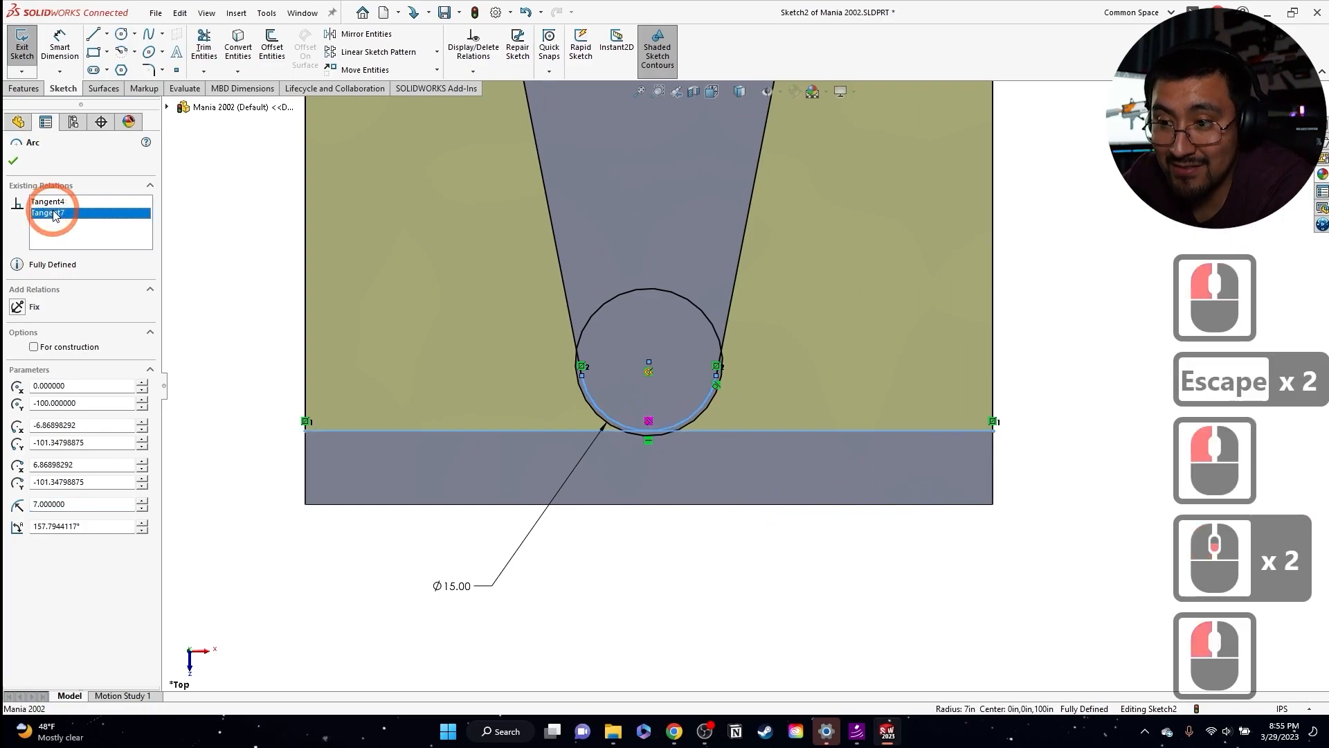
pyautogui.rightClick(56, 213)
pyautogui.click(104, 227)
pyautogui.press('Escape')
pyautogui.press('Escape')
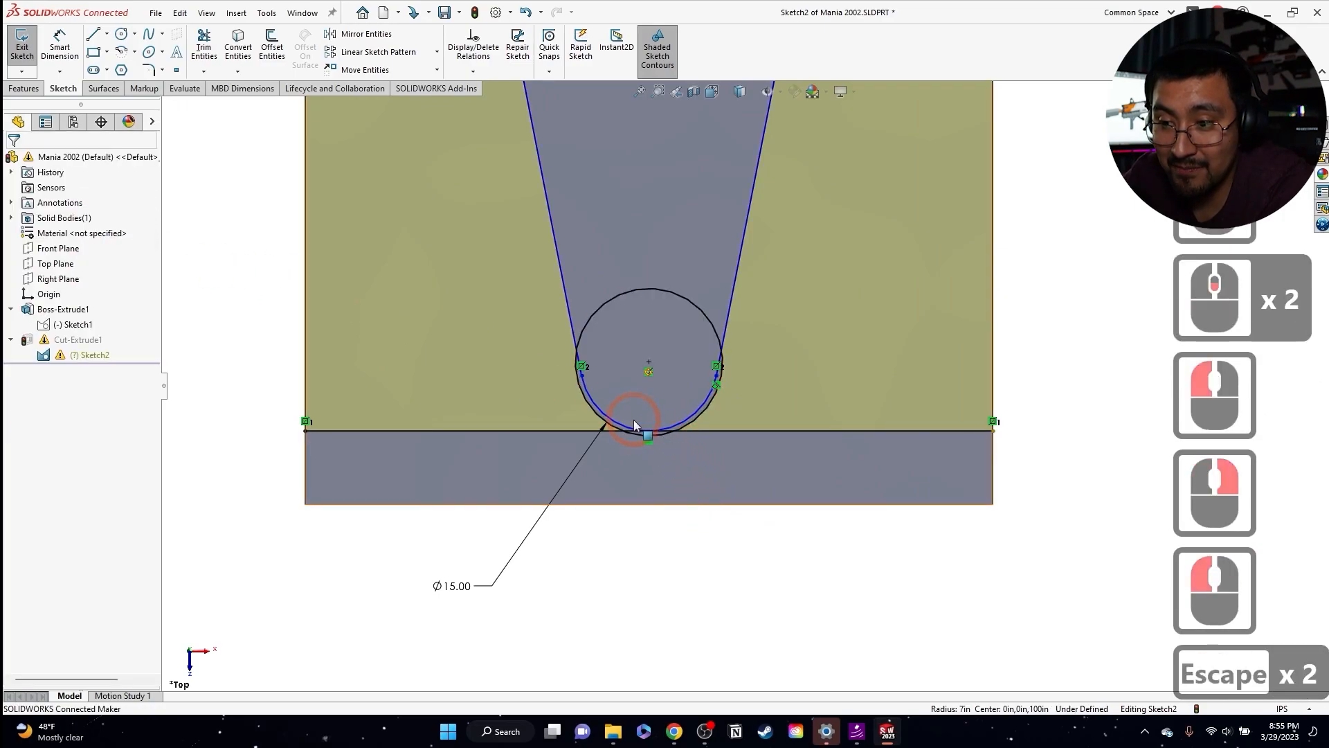
# - Pull the arc outward past the horizontal line and make it tangent to the outer edge of the arm's narrow end
pyautogui.moveTo(632, 425); pyautogui.dragTo(630, 468)
pyautogui.keyDown('ctrl'); pyautogui.click(558, 493); pyautogui.keyUp('ctrl')
pyautogui.moveTo(558, 493); pyautogui.dragTo(416, 367, button='middle')
pyautogui.click(18, 383)
pyautogui.press('Escape')
pyautogui.press('Escape')
pyautogui.scroll(4, 696, 440)
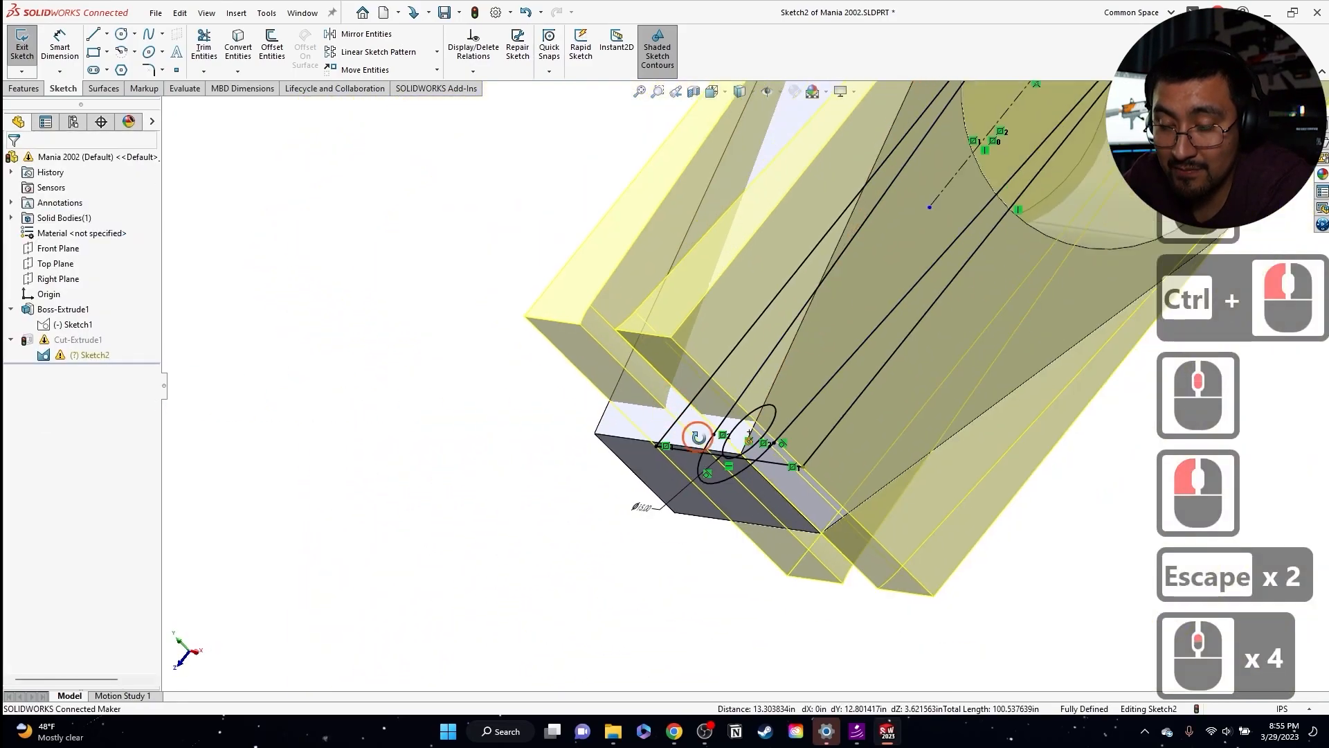
# - Examine how the horizontal line at the arm's narrow end and its first endpoint are constrained in Sketch2
pyautogui.moveTo(860, 427); pyautogui.dragTo(982, 360, button='middle')
pyautogui.scroll(3, 981, 360)
pyautogui.scroll(-2, 641, 364)
pyautogui.moveTo(642, 363); pyautogui.dragTo(703, 451, button='middle')
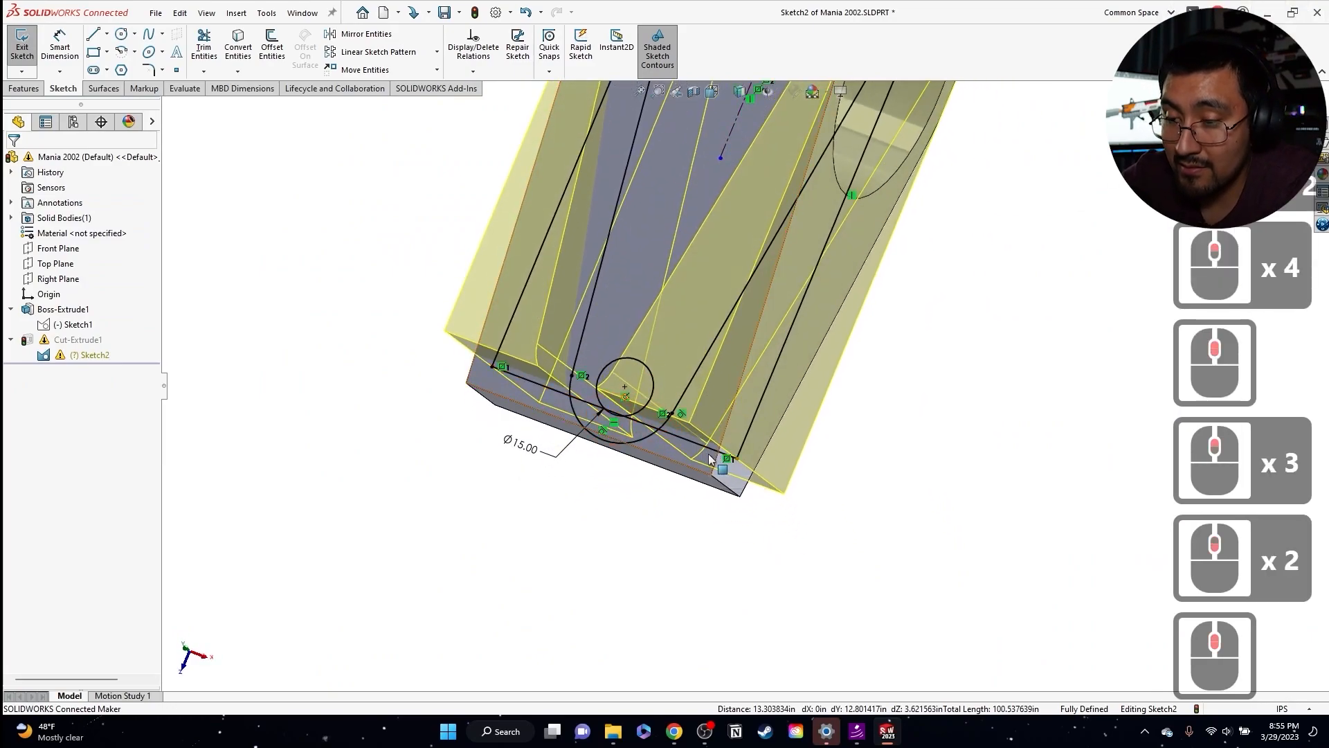
pyautogui.hotkey('ctrl', '8')
pyautogui.scroll(-3, 713, 485)
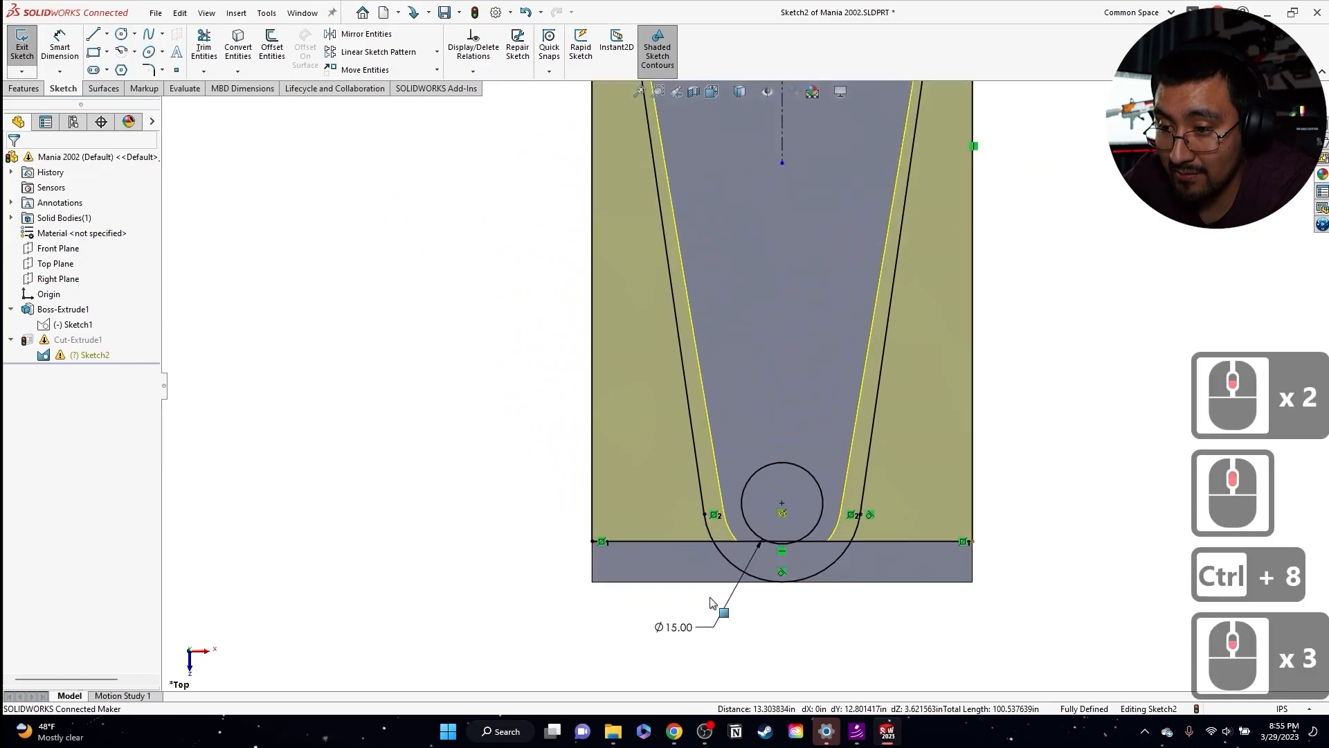
pyautogui.click(630, 541)
pyautogui.press('Escape')
pyautogui.press('Escape')
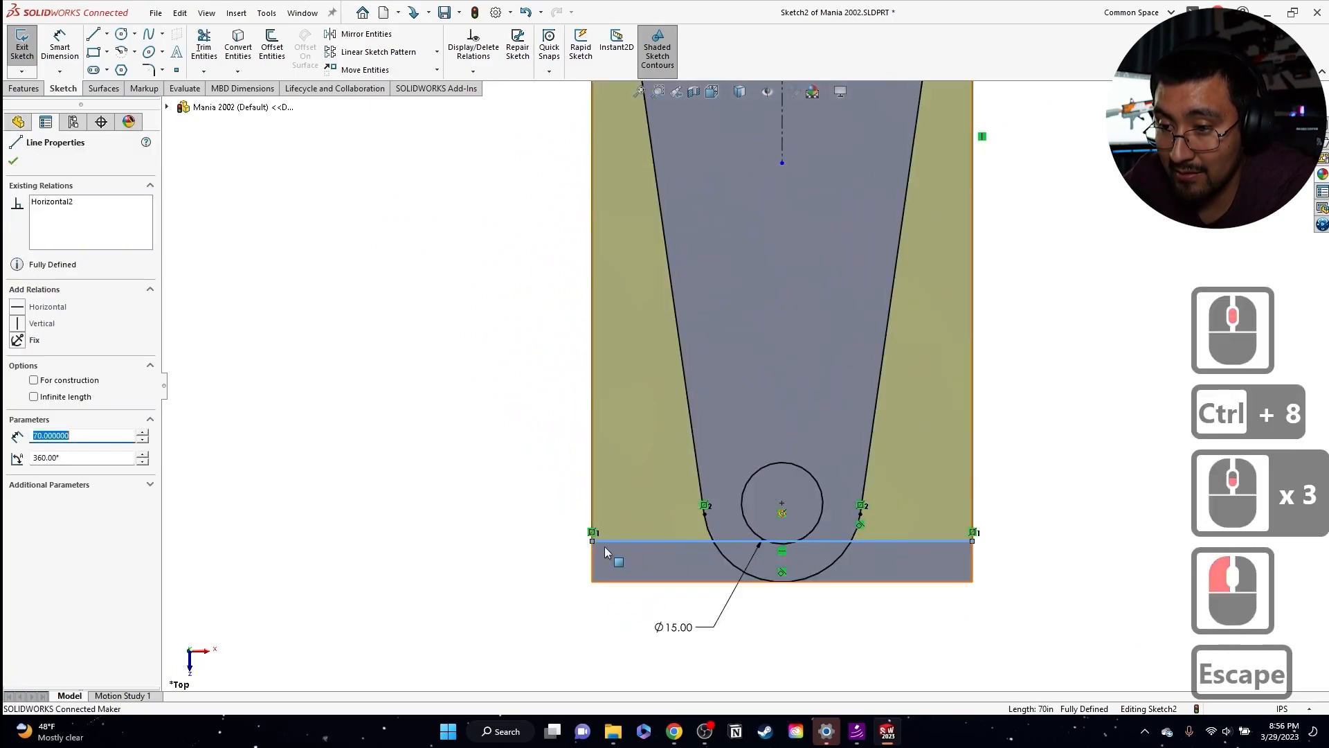
pyautogui.click(593, 540)
pyautogui.press('Escape')
pyautogui.press('Escape')
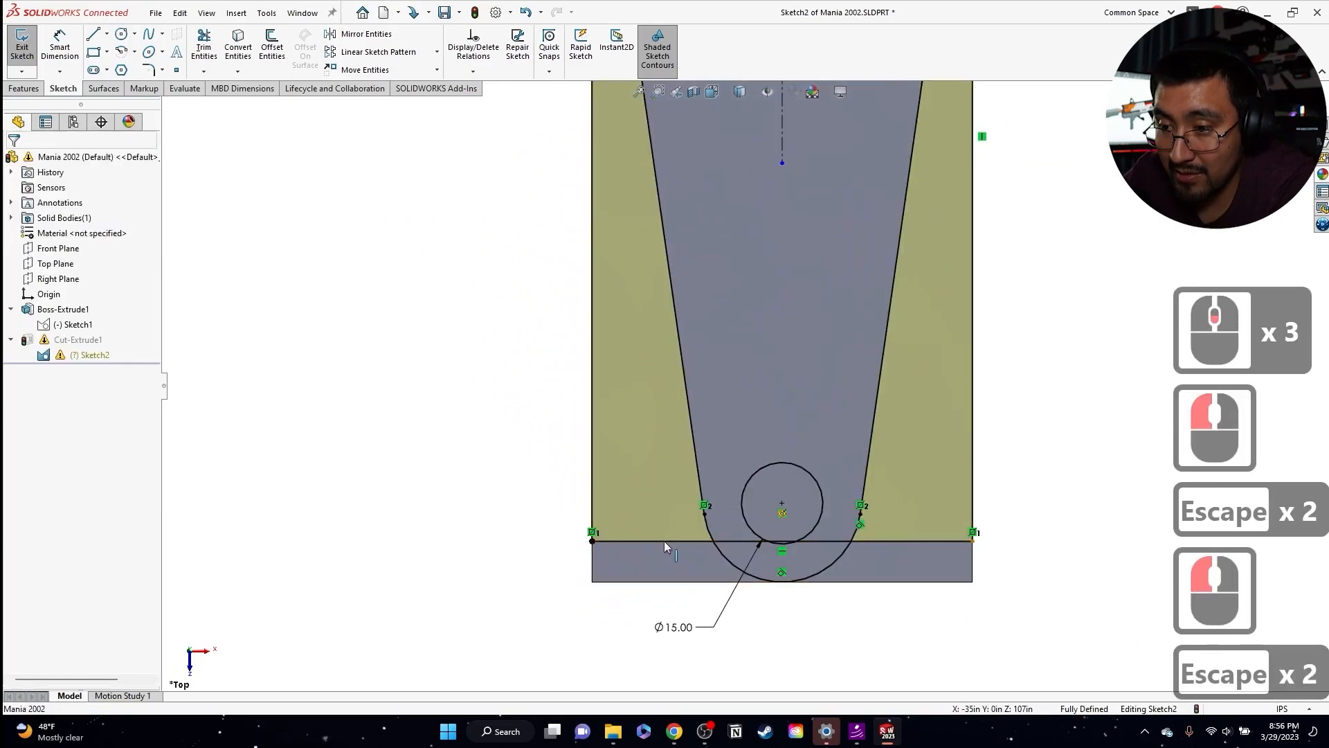
pyautogui.click(662, 541)
pyautogui.press('Escape')
pyautogui.press('Escape')
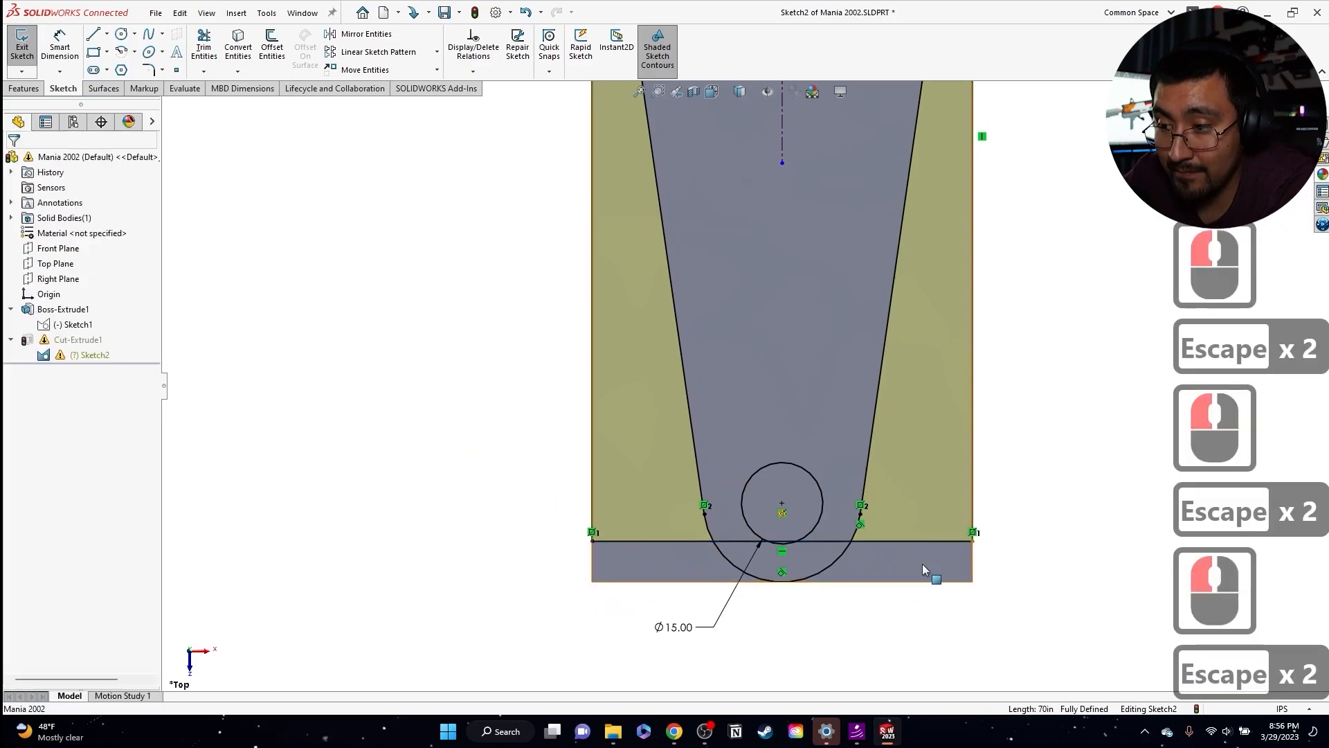
# - Delete the coincident relation from the horizontal line's free endpoint, move the line onto the arm's outer end edge, and exit the sketch
pyautogui.click(973, 542)
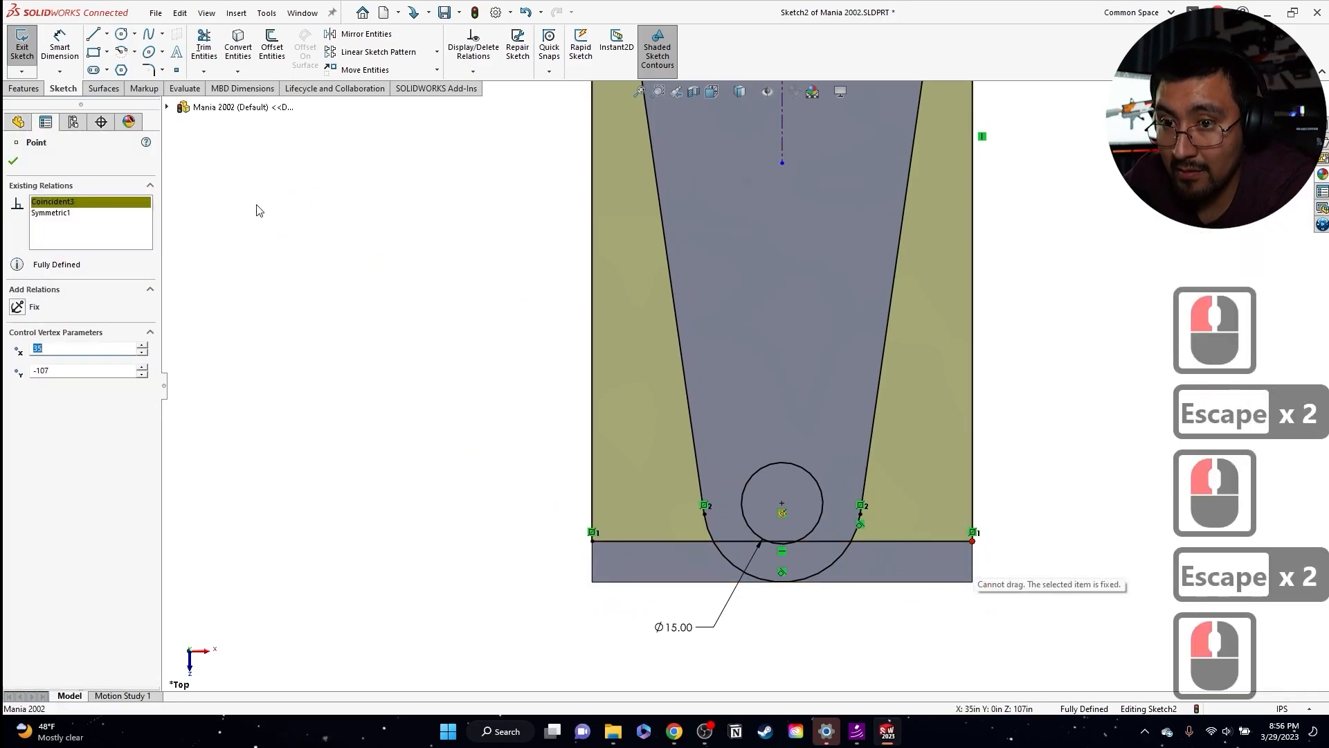
pyautogui.rightClick(62, 204)
pyautogui.click(102, 226)
pyautogui.press('Escape')
pyautogui.press('Escape')
pyautogui.scroll(-2, 935, 538)
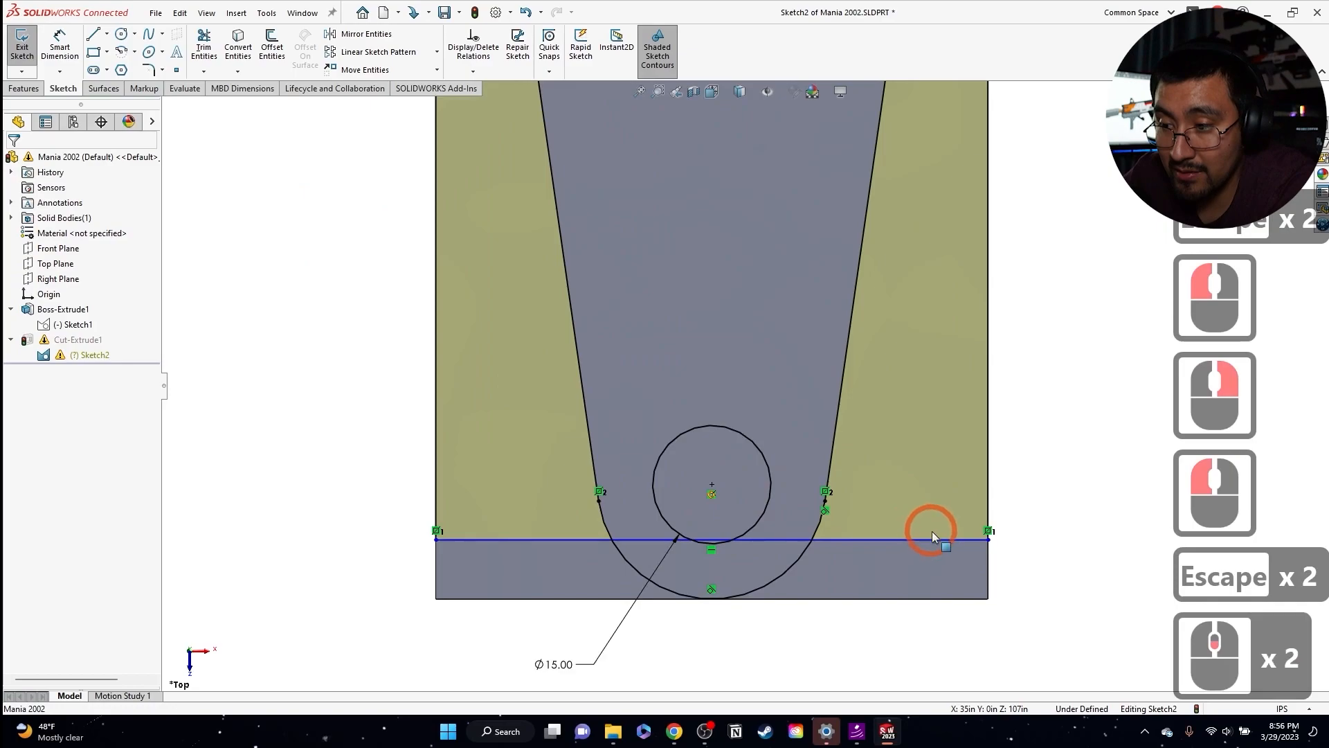
pyautogui.moveTo(988, 543); pyautogui.dragTo(988, 607)
pyautogui.press('Escape')
pyautogui.press('Escape')
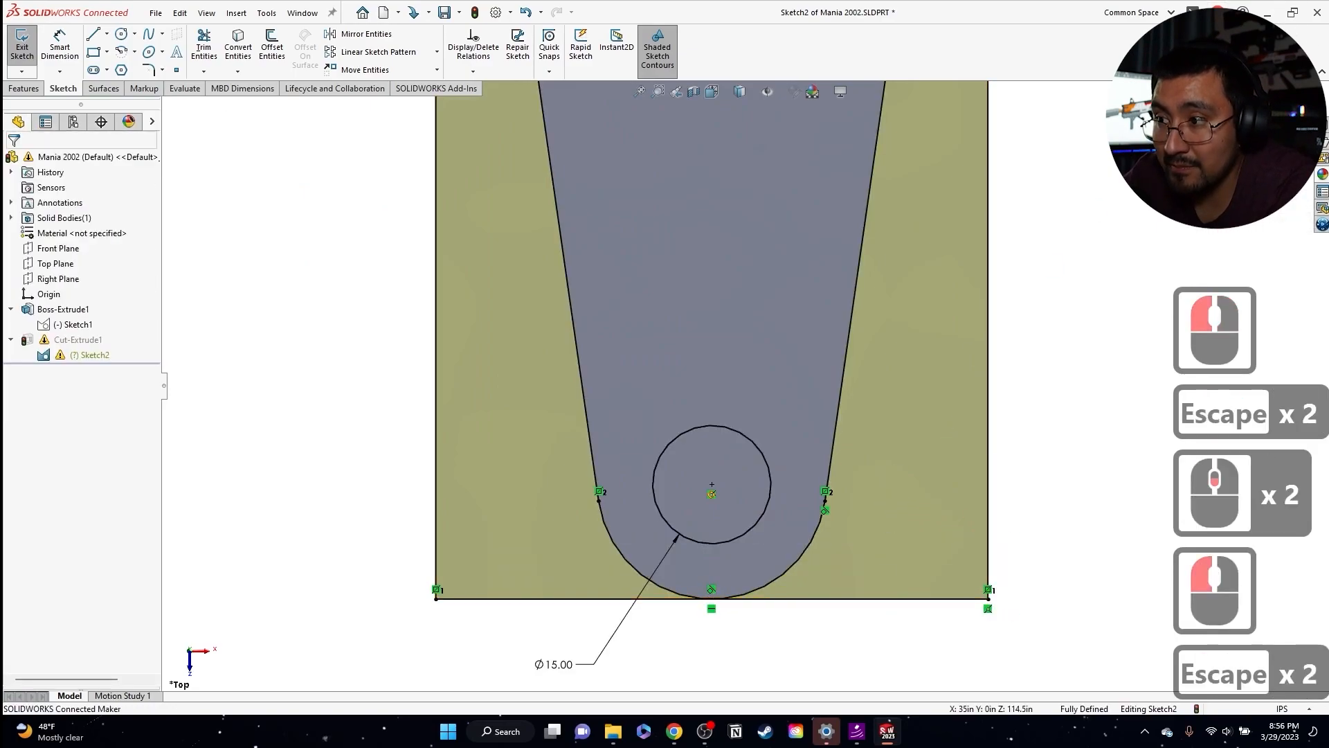
pyautogui.click(1287, 112)
# - Edit Cut-Extrude1 to add the 15 mm diameter circle at the narrow end to its selected contours, and accept the feature
pyautogui.click(45, 338)
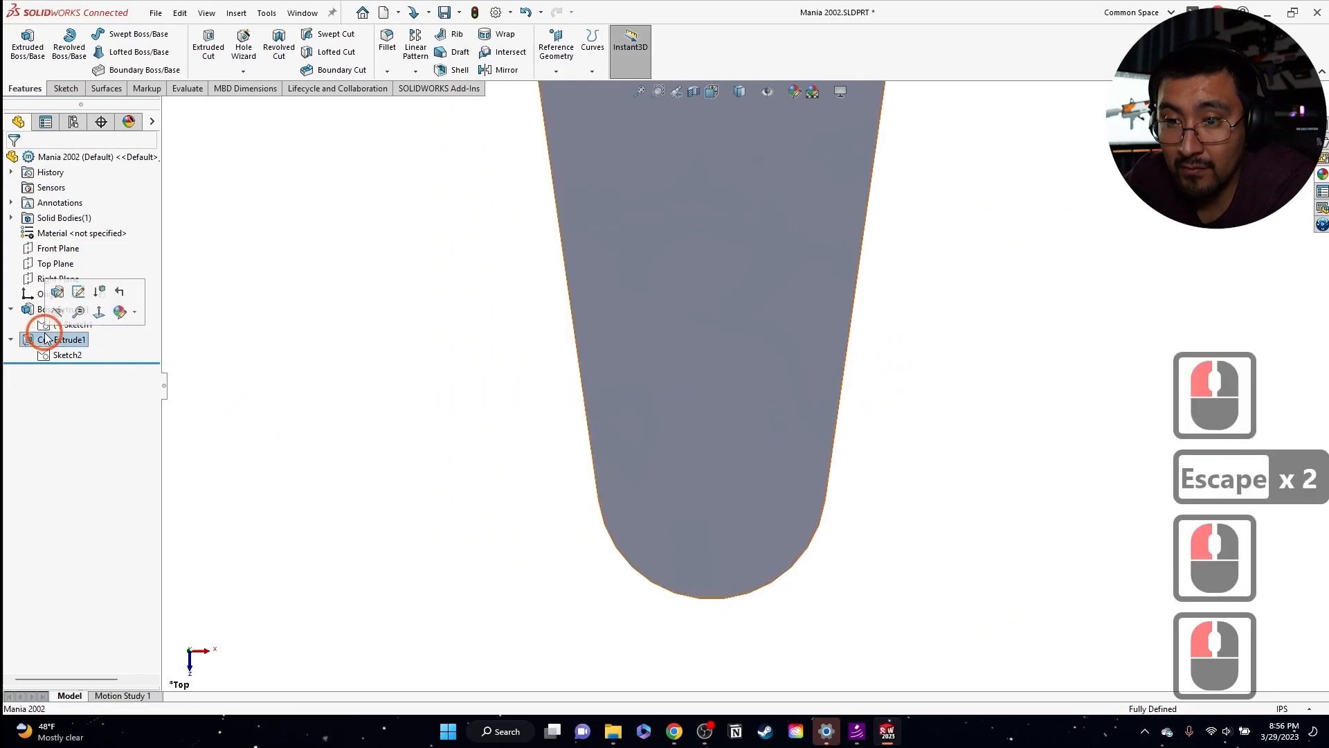
pyautogui.click(57, 292)
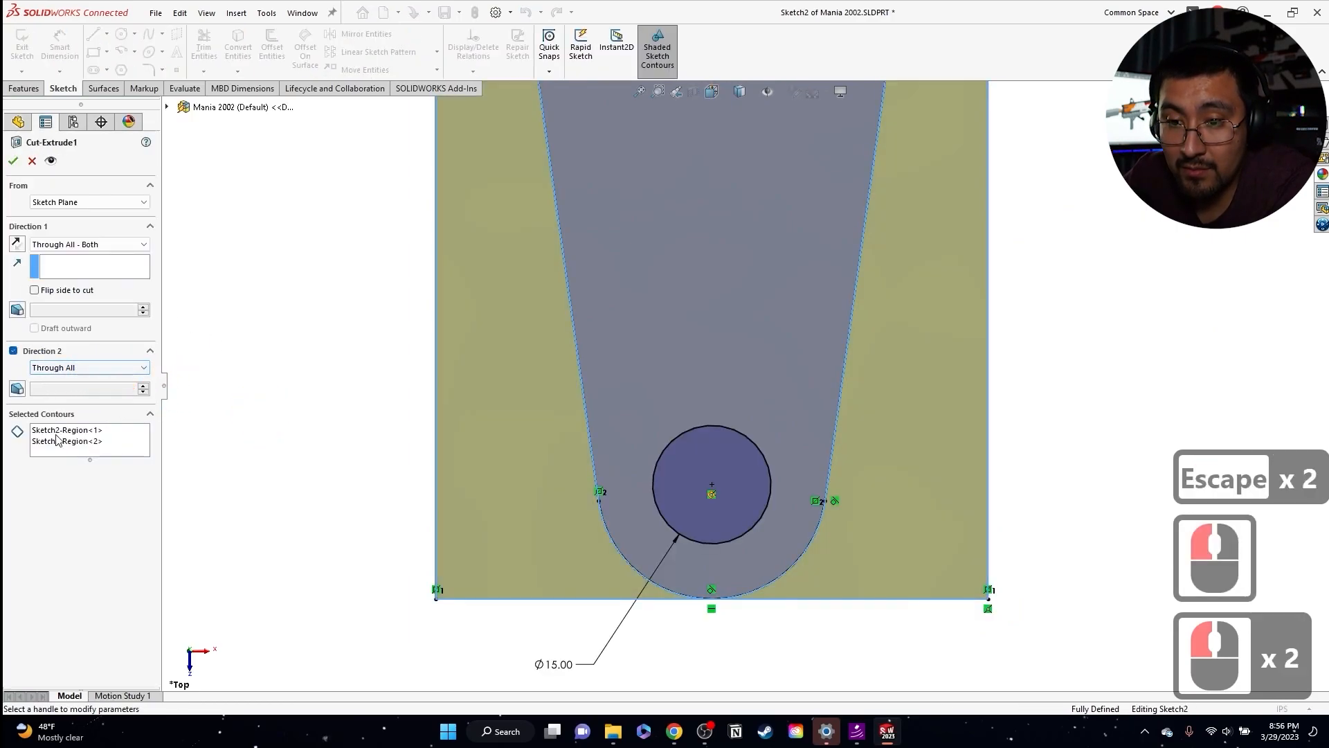
pyautogui.click(57, 436)
pyautogui.click(692, 459)
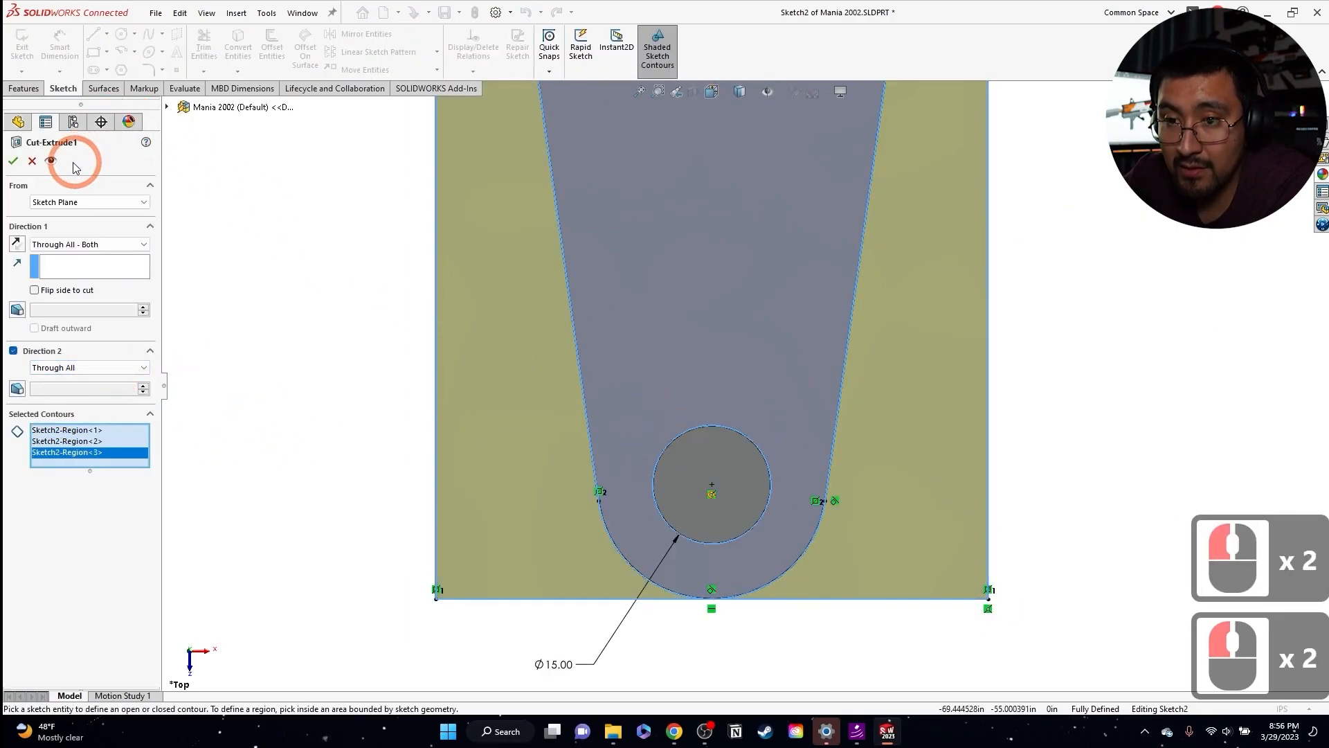
pyautogui.click(13, 161)
pyautogui.scroll(3, 787, 306)
pyautogui.moveTo(787, 306); pyautogui.dragTo(587, 201, button='middle')
pyautogui.press('Escape')
pyautogui.click(534, 297)
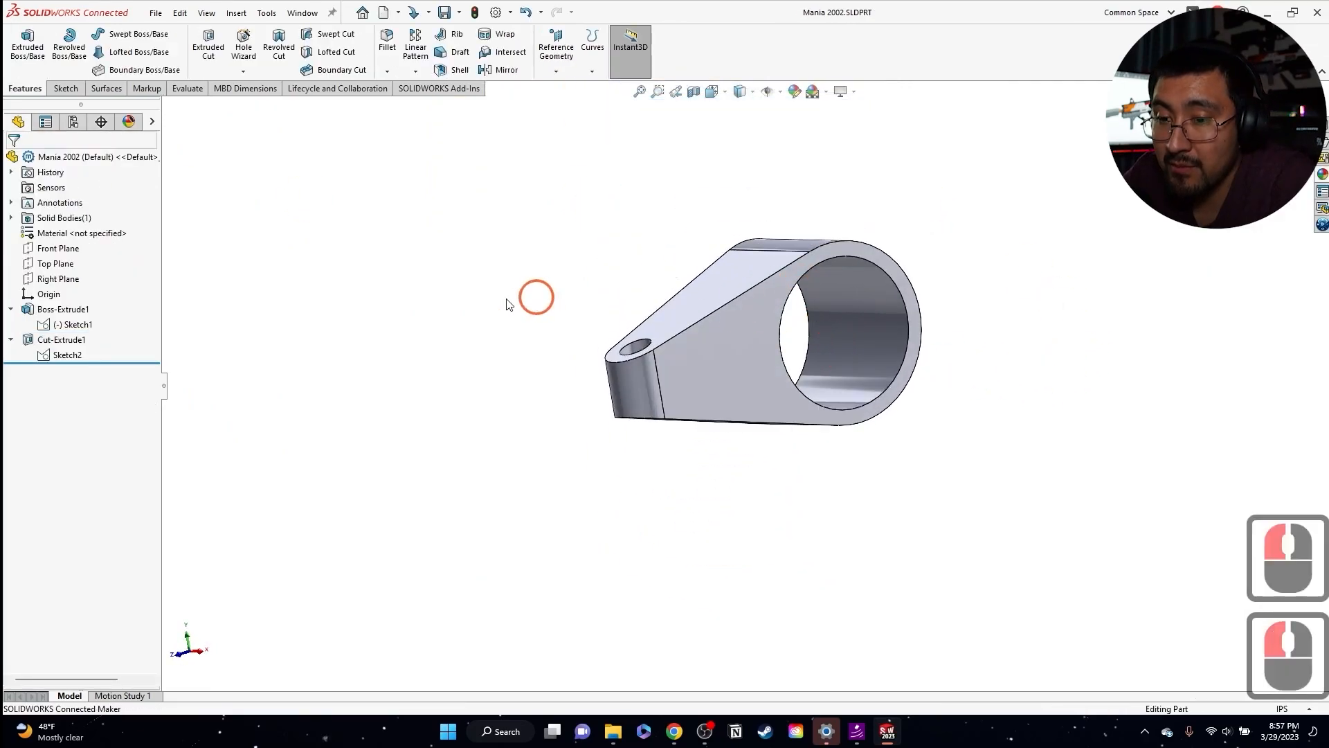
# - Split the part about the Top Plane with the lower body marked as a resulting body, and save the part
pyautogui.click(61, 263)
pyautogui.click(236, 12)
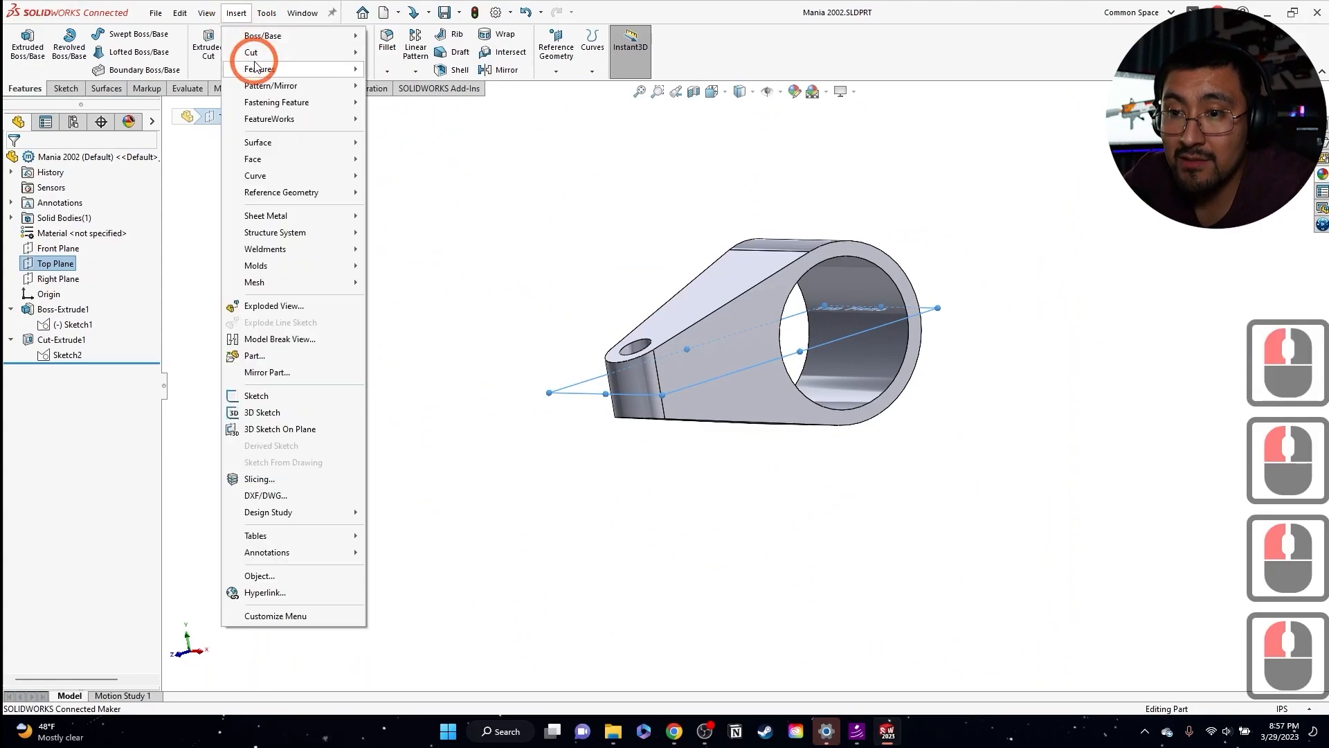
pyautogui.click(252, 70)
pyautogui.click(391, 438)
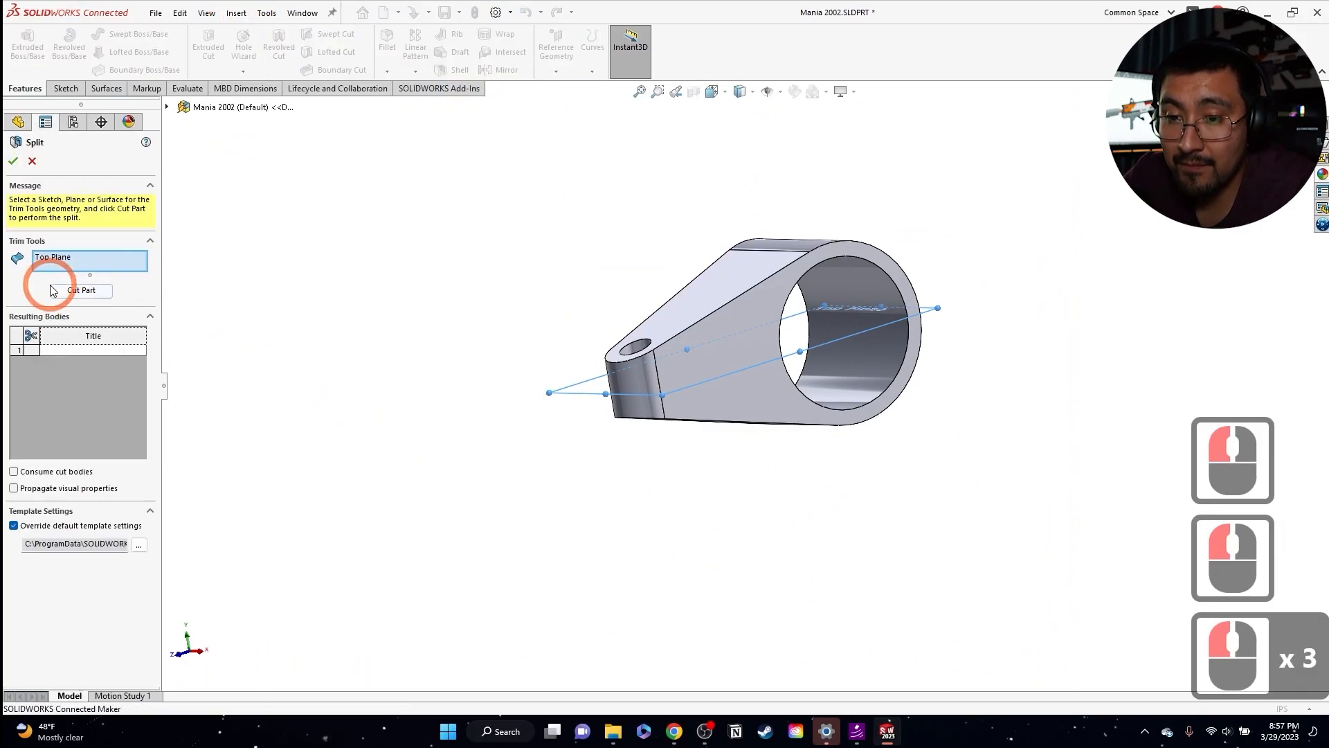
pyautogui.click(81, 291)
pyautogui.click(58, 412)
pyautogui.click(14, 493)
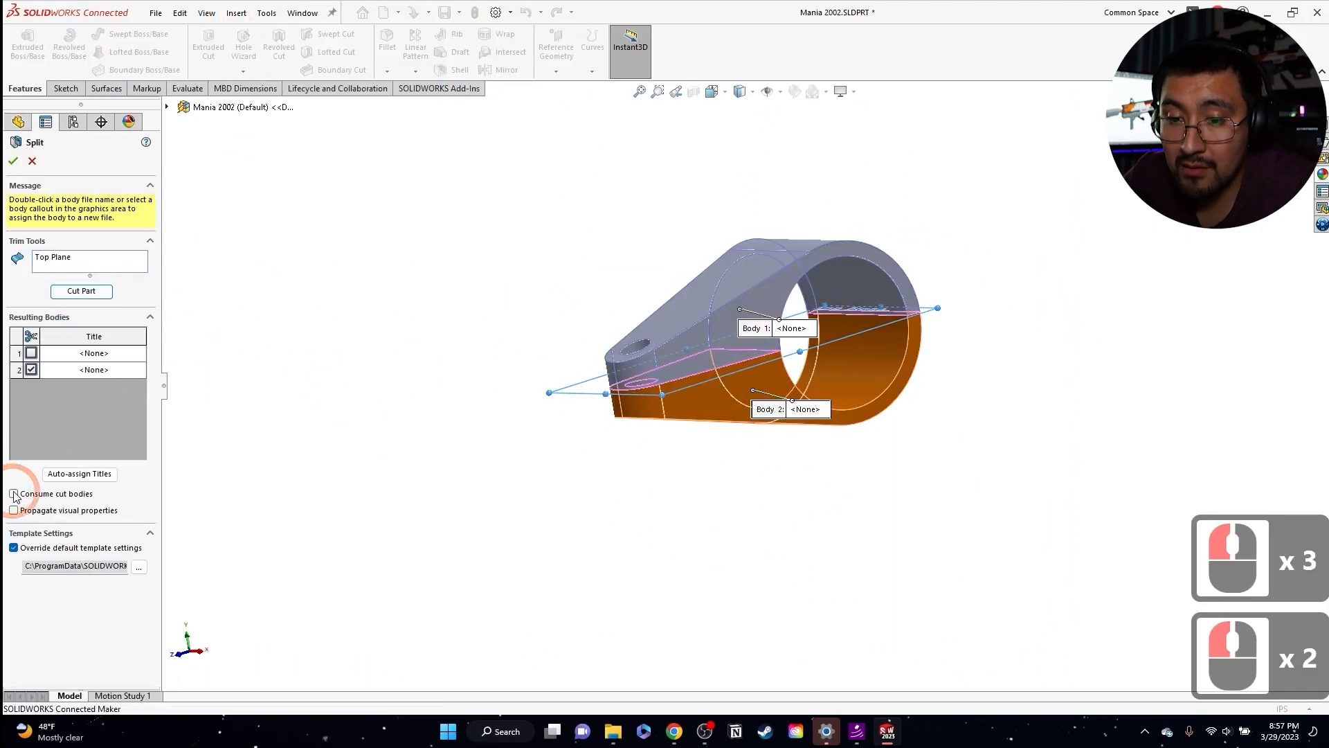
pyautogui.click(13, 161)
pyautogui.click(803, 286)
pyautogui.moveTo(803, 286); pyautogui.dragTo(736, 311, button='middle')
pyautogui.click(459, 214)
pyautogui.hotkey('ctrl', 's')
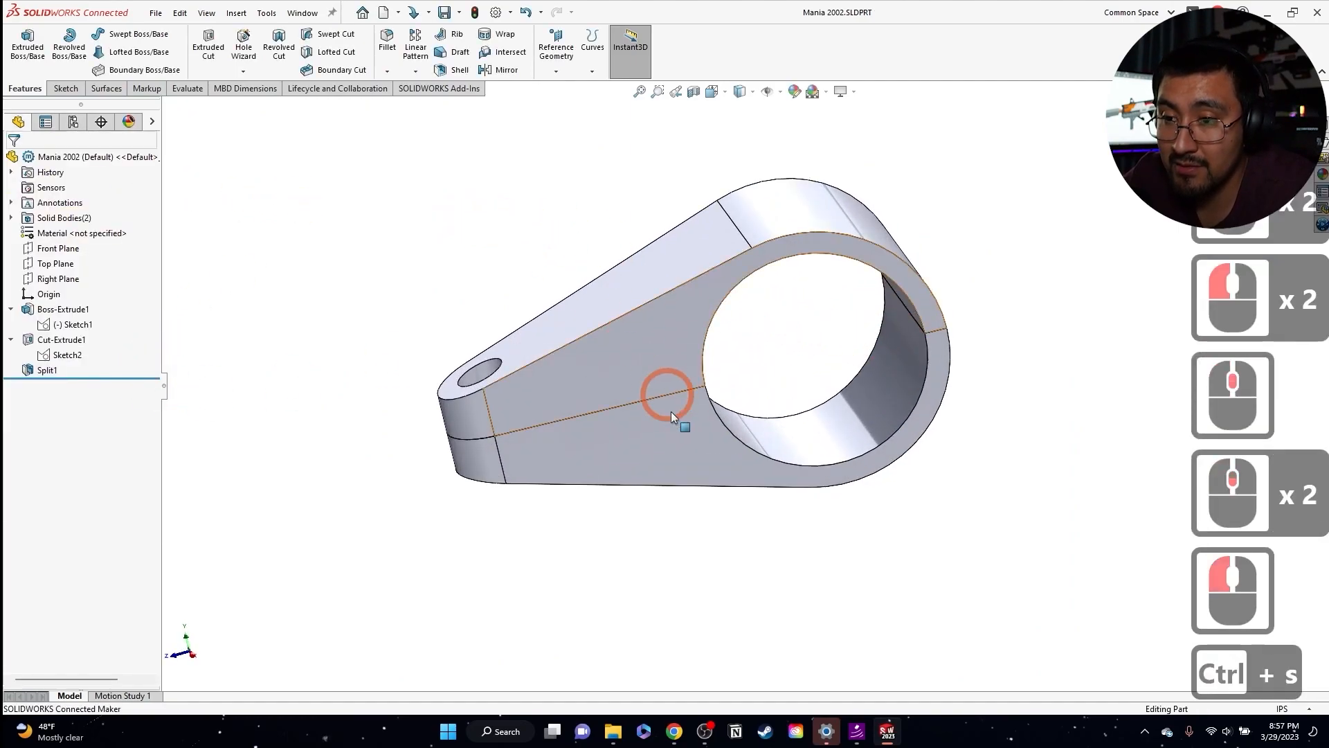
# - Hide the lower split body
pyautogui.click(648, 475)
pyautogui.click(732, 434)
pyautogui.click(495, 242)
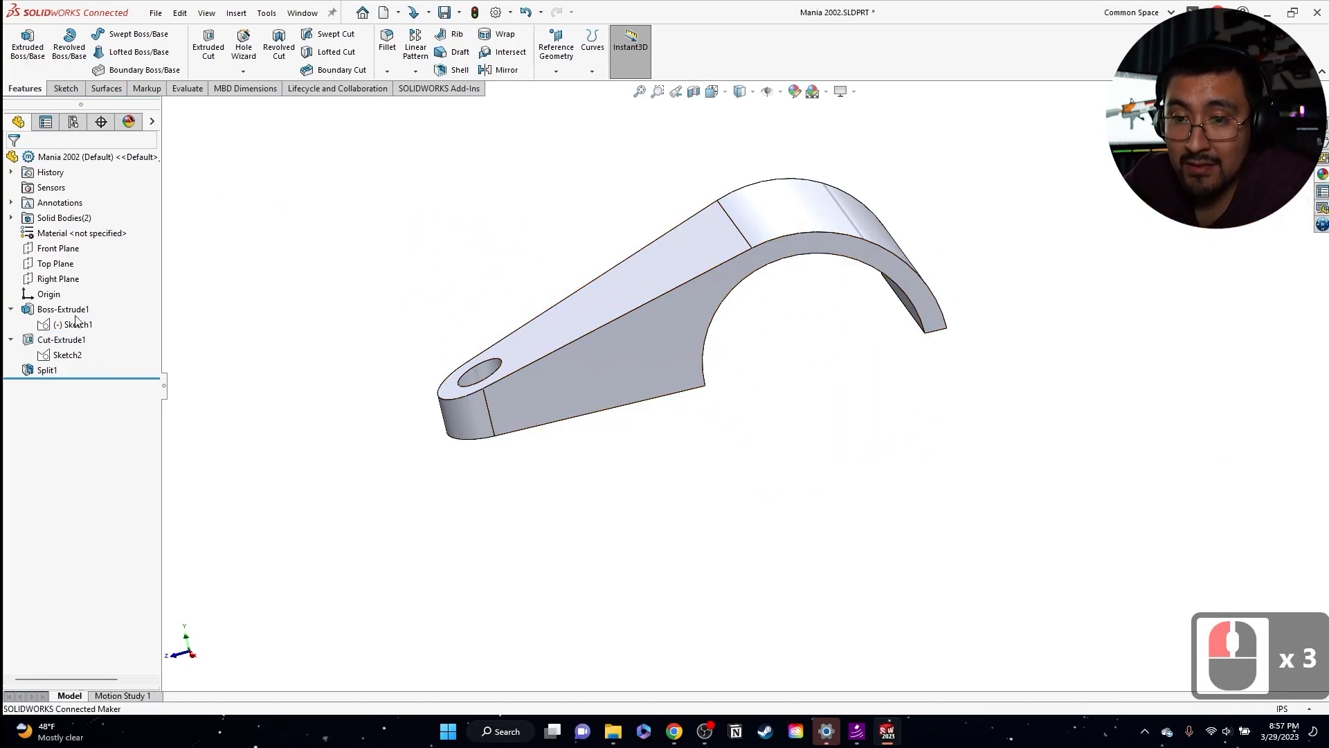
# - Open Sketch1 of Boss-Extrude1 and draw a vertical construction line about 44 in long across the arm, between the narrow-end lines and the bore
pyautogui.click(74, 325)
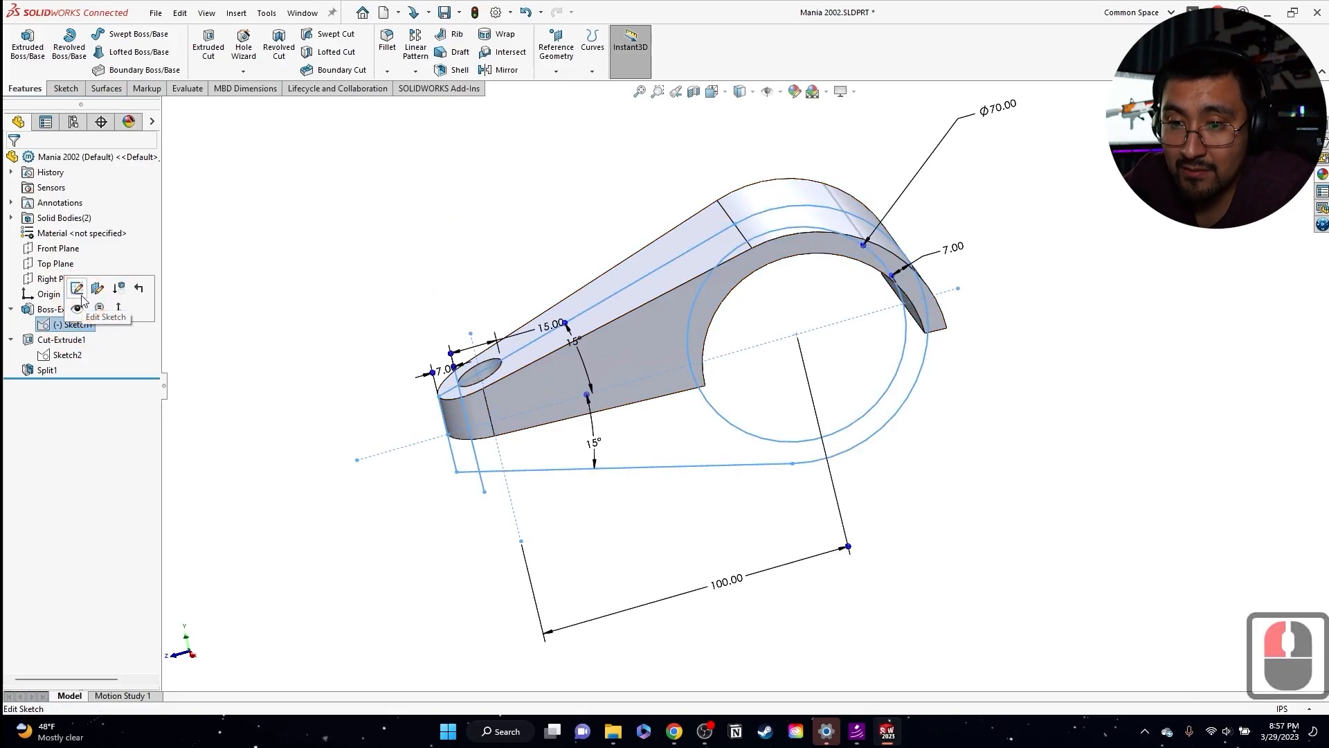
pyautogui.click(82, 299)
pyautogui.scroll(11, 671, 401)
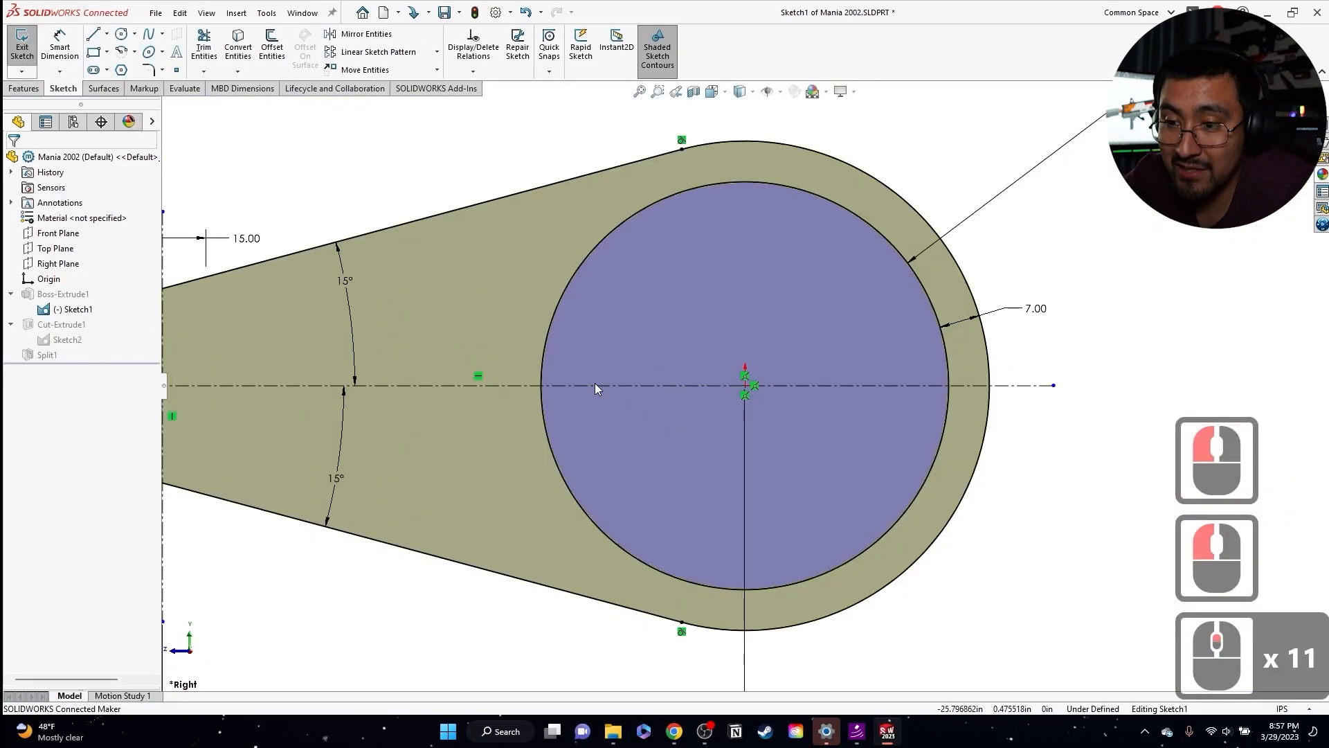
pyautogui.scroll(1, 368, 364)
pyautogui.scroll(-4, 368, 364)
pyautogui.scroll(3, 359, 364)
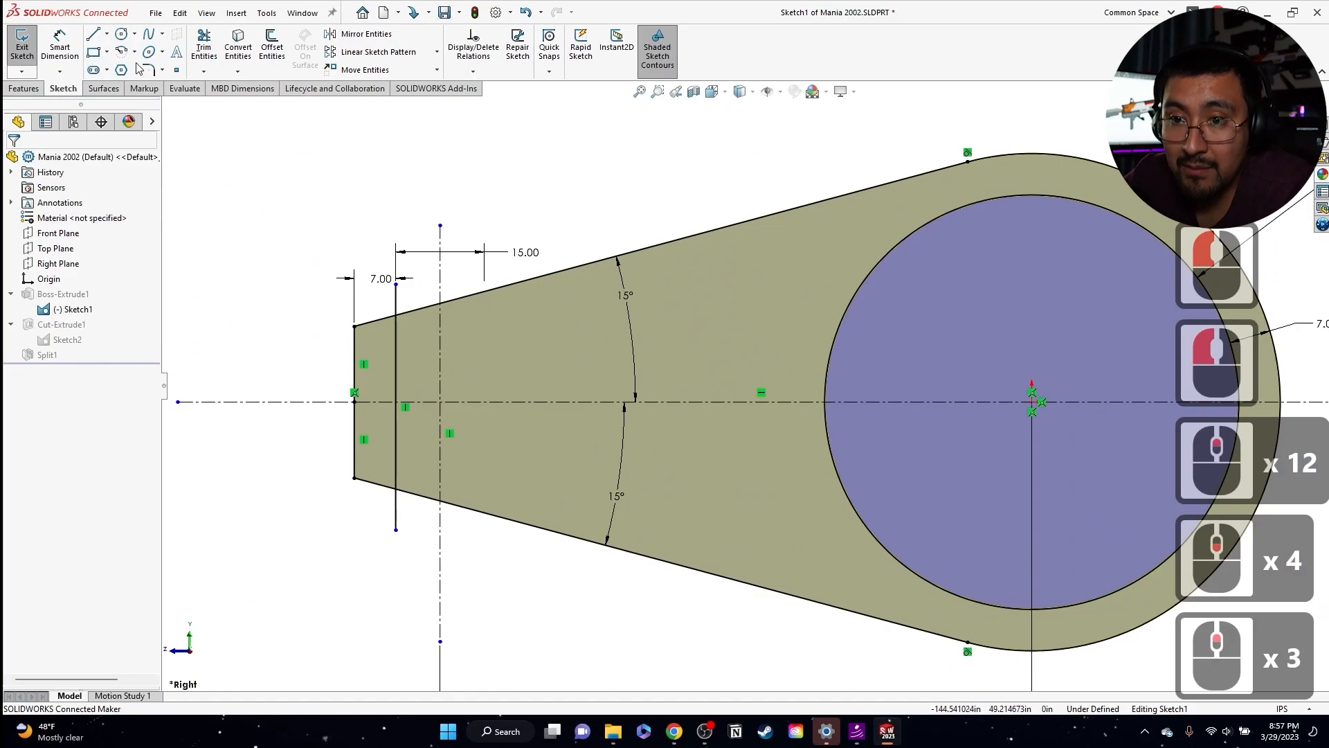
pyautogui.click(107, 33)
pyautogui.scroll(-2, 414, 290)
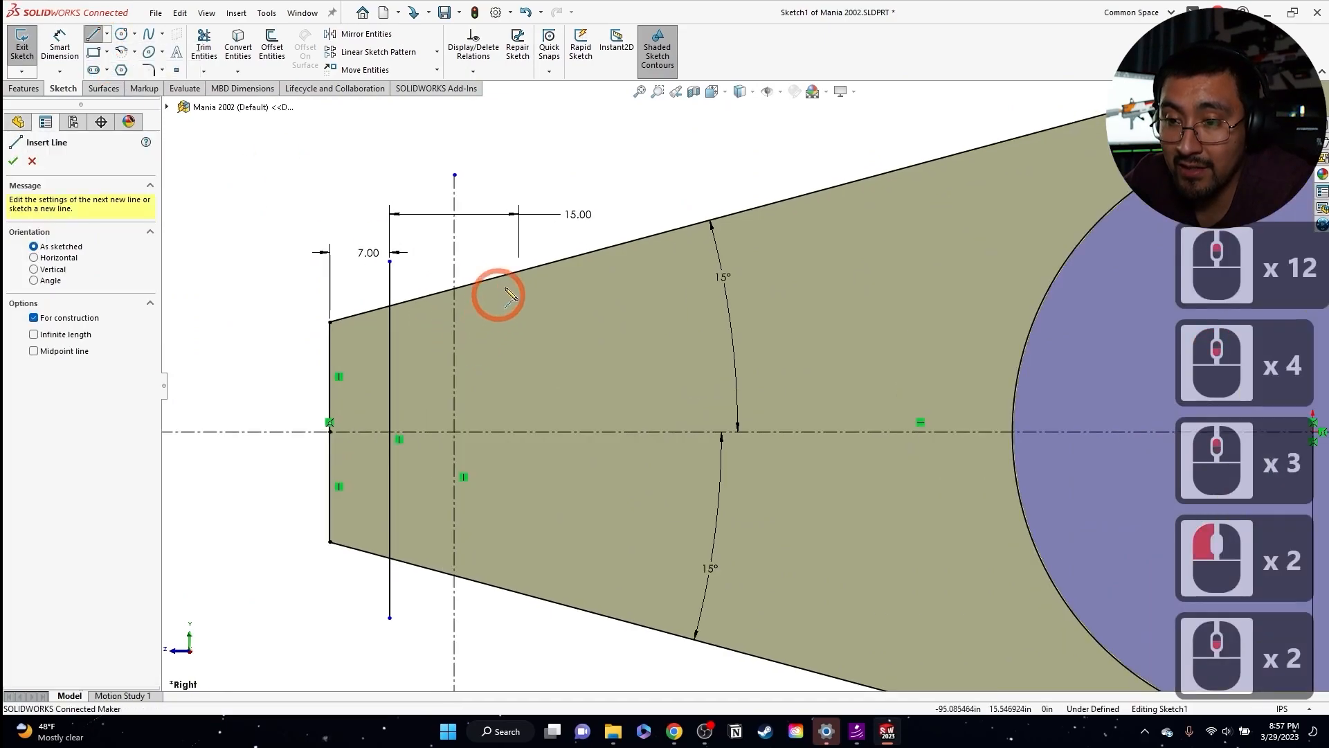
pyautogui.moveTo(532, 265); pyautogui.dragTo(508, 519)
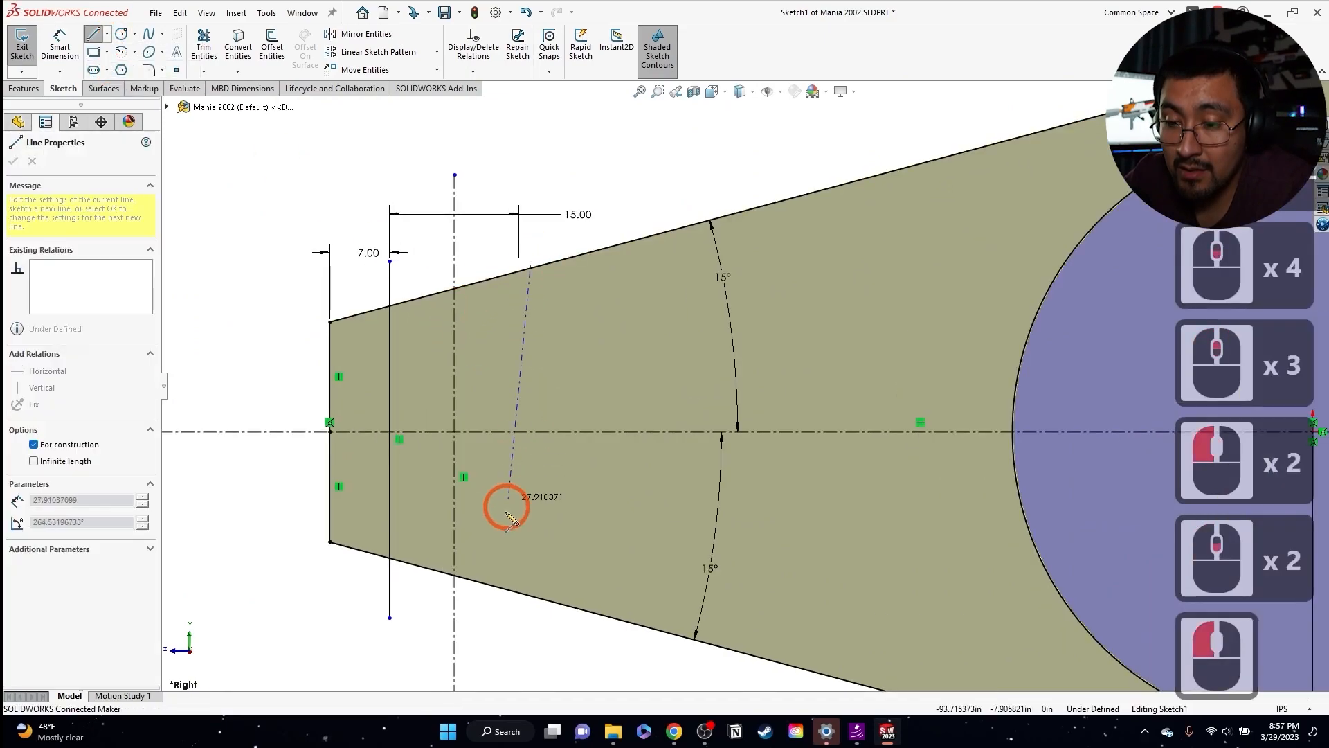
pyautogui.click(531, 635)
pyautogui.press('Escape')
pyautogui.press('Escape')
pyautogui.moveTo(529, 352); pyautogui.dragTo(568, 346)
pyautogui.press('Escape')
pyautogui.press('Escape')
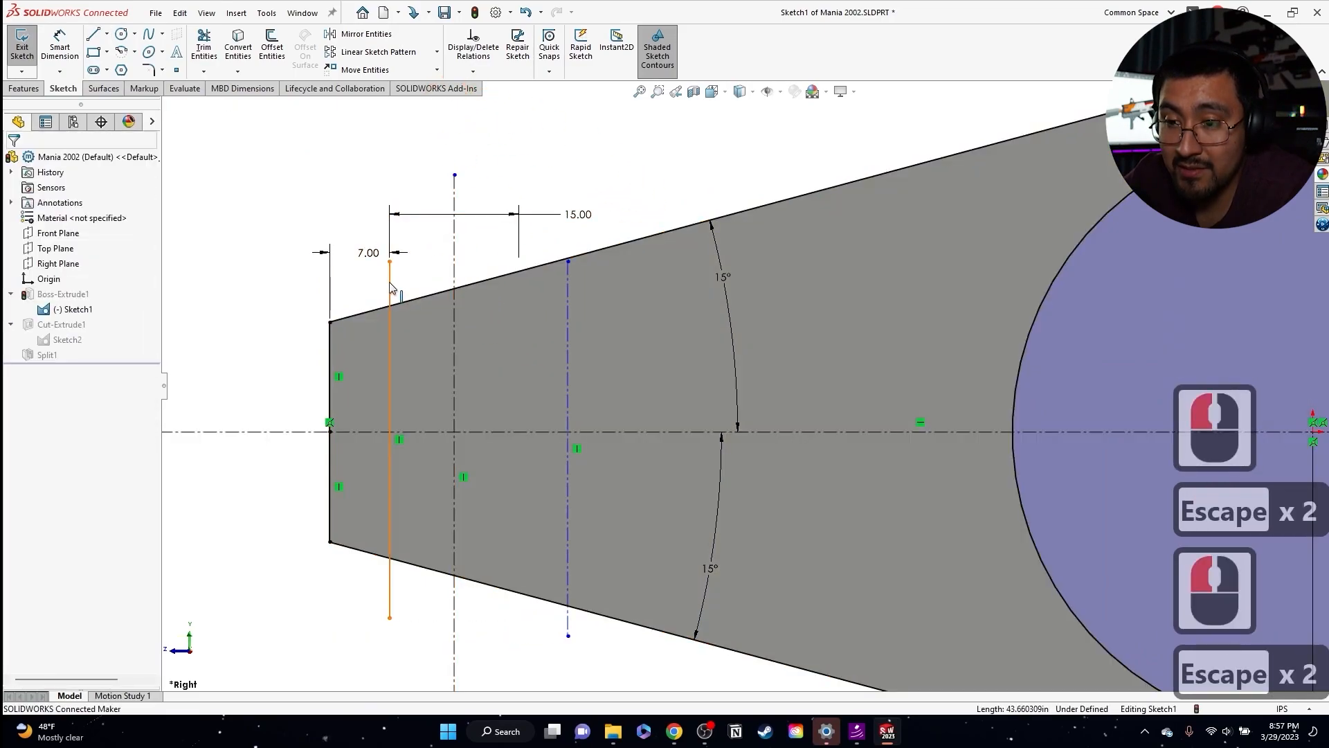
# - Mirror the solid vertical line near the narrow end about the vertical centerline beside it
pyautogui.click(392, 287)
pyautogui.click(331, 34)
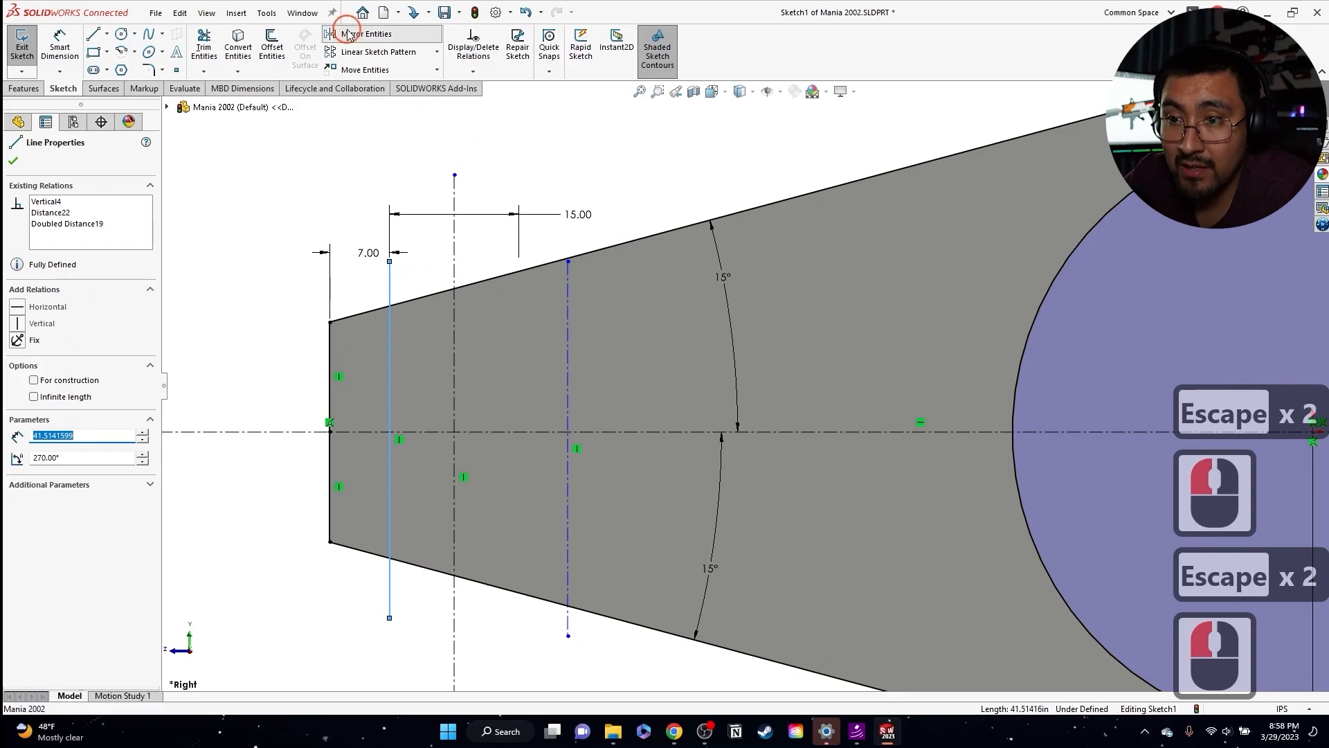
pyautogui.click(63, 337)
pyautogui.click(72, 335)
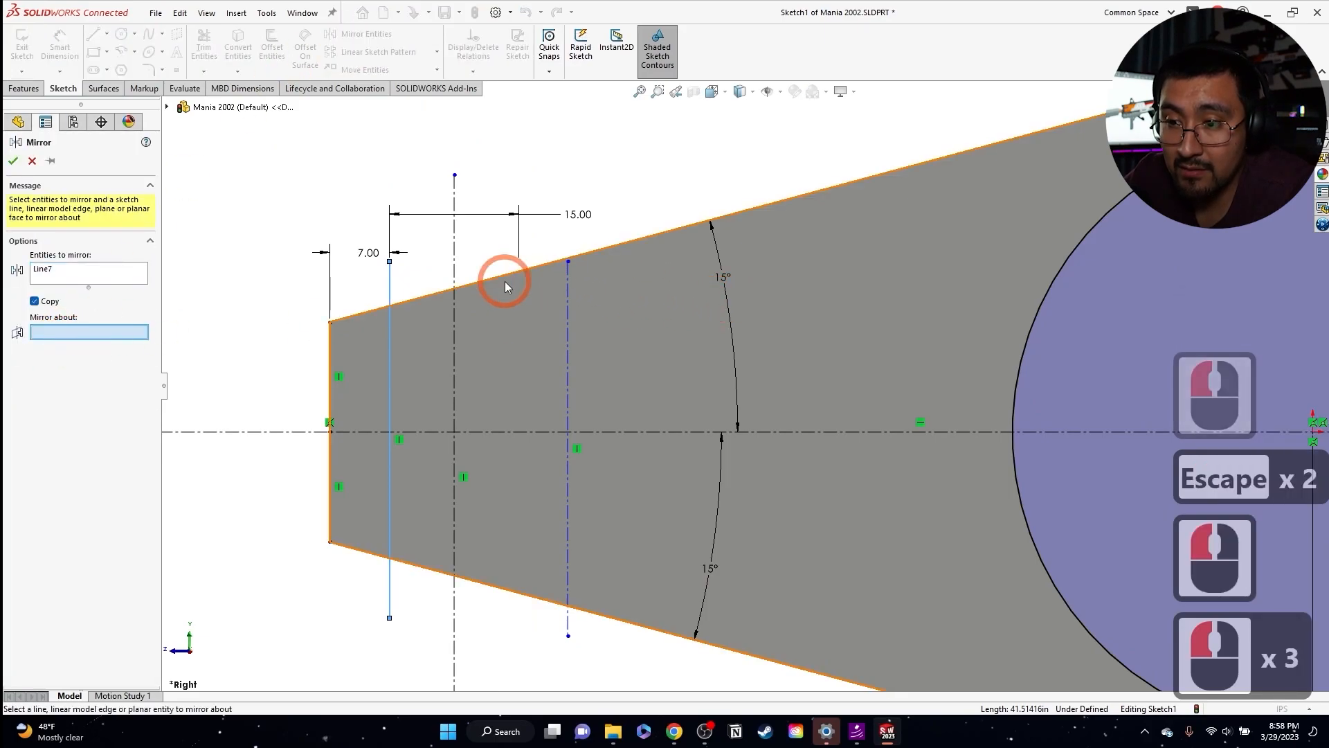
pyautogui.click(456, 271)
pyautogui.click(458, 279)
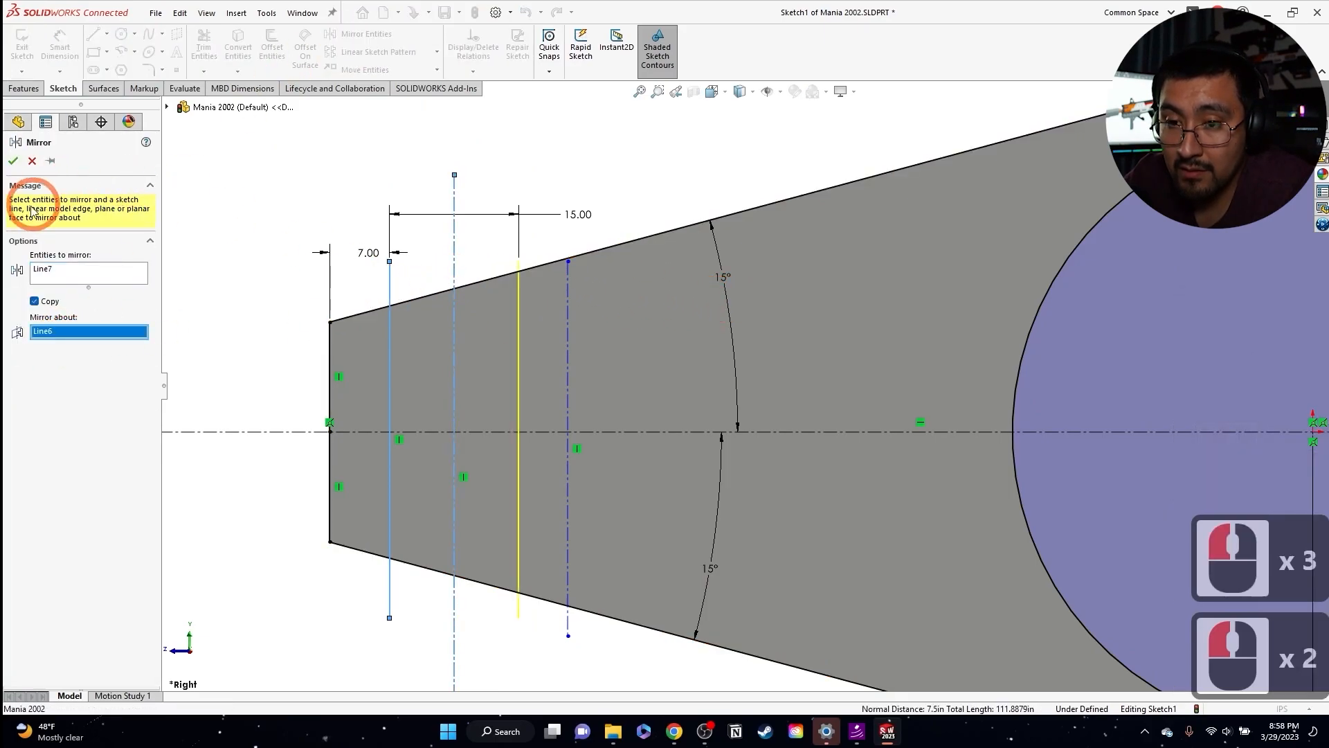
pyautogui.click(12, 161)
pyautogui.press('Escape')
pyautogui.press('Escape')
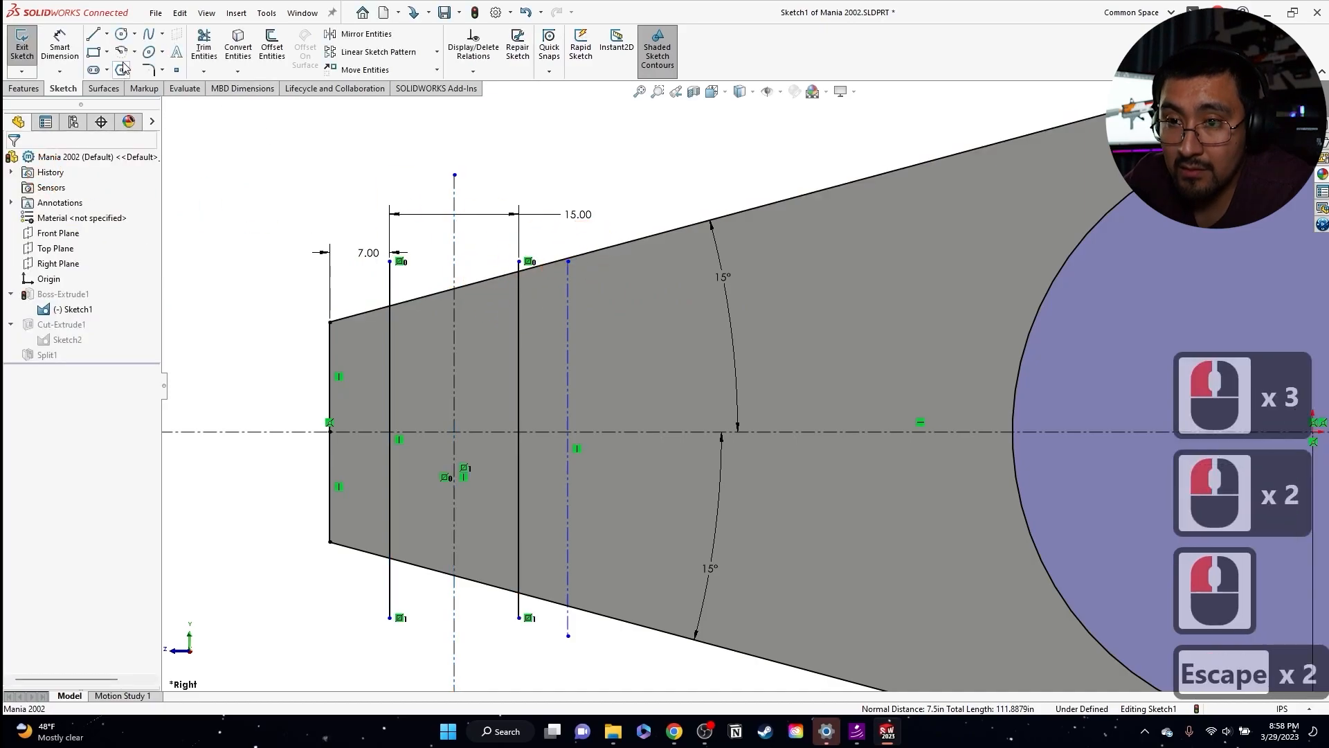
pyautogui.click(248, 47)
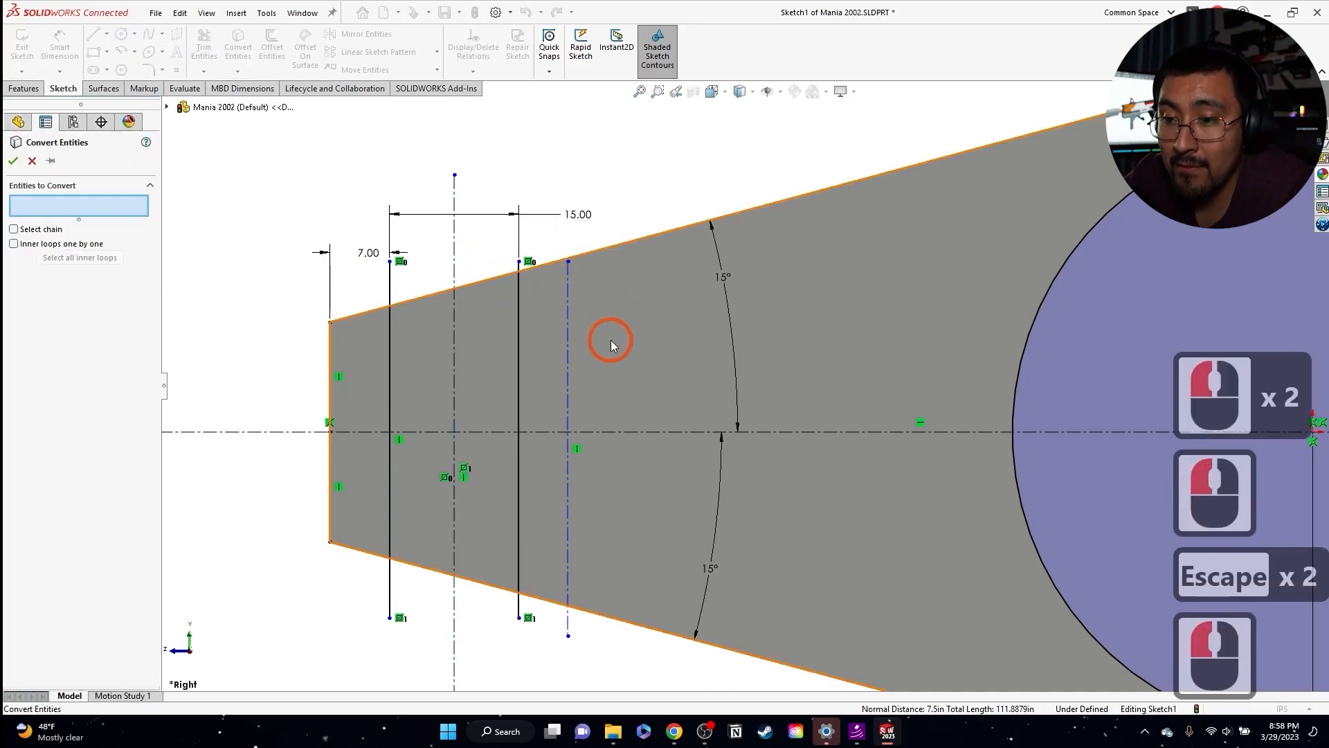
pyautogui.click(520, 331)
pyautogui.press('Escape')
# - Dimension the gap between the mirrored line and the new construction line as 7 in, and move the 15.00 dimension clear of it
pyautogui.click(59, 47)
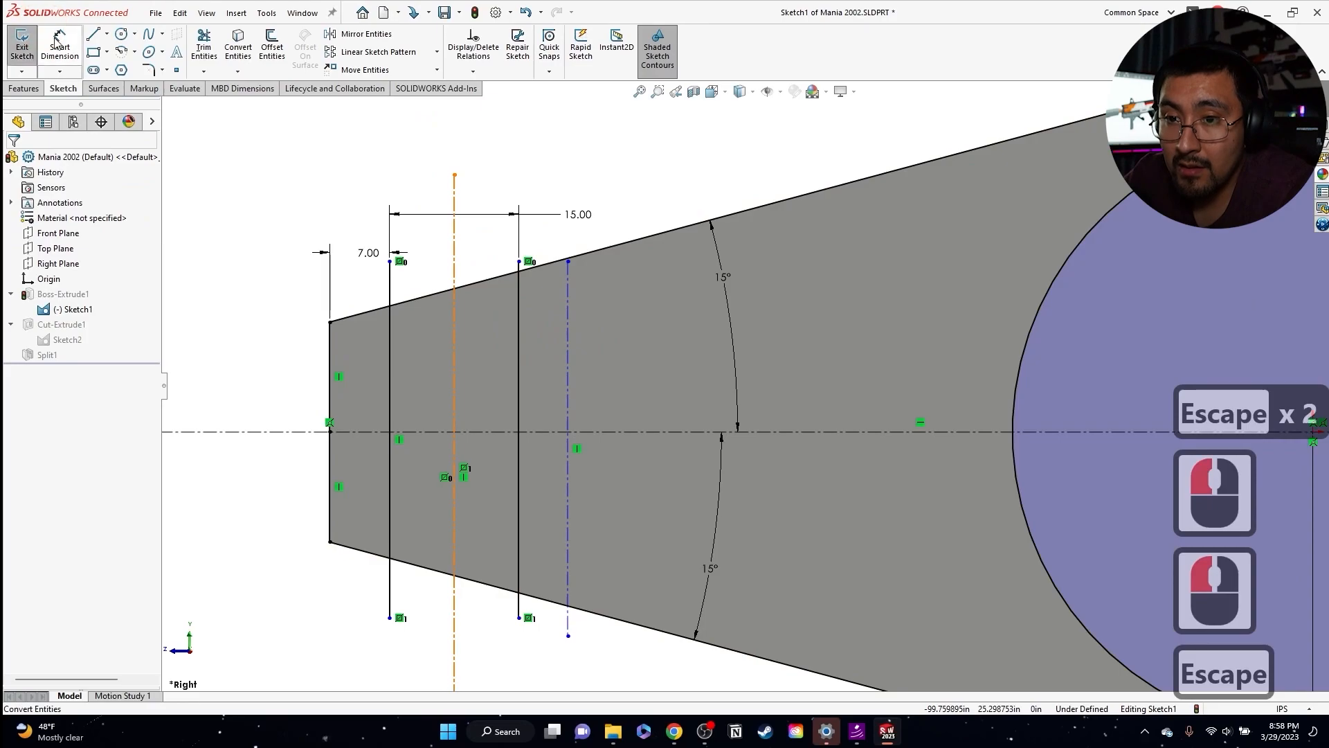
pyautogui.click(520, 312)
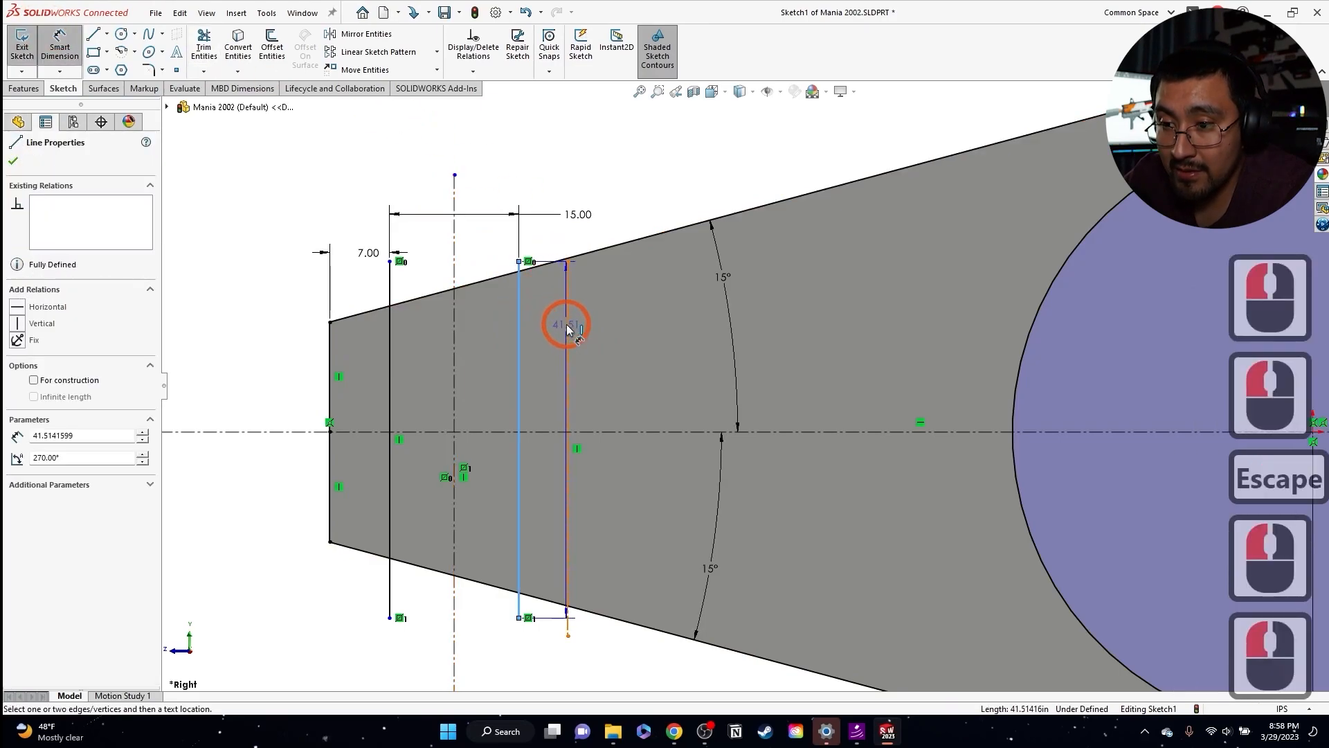
pyautogui.click(567, 324)
pyautogui.click(549, 200)
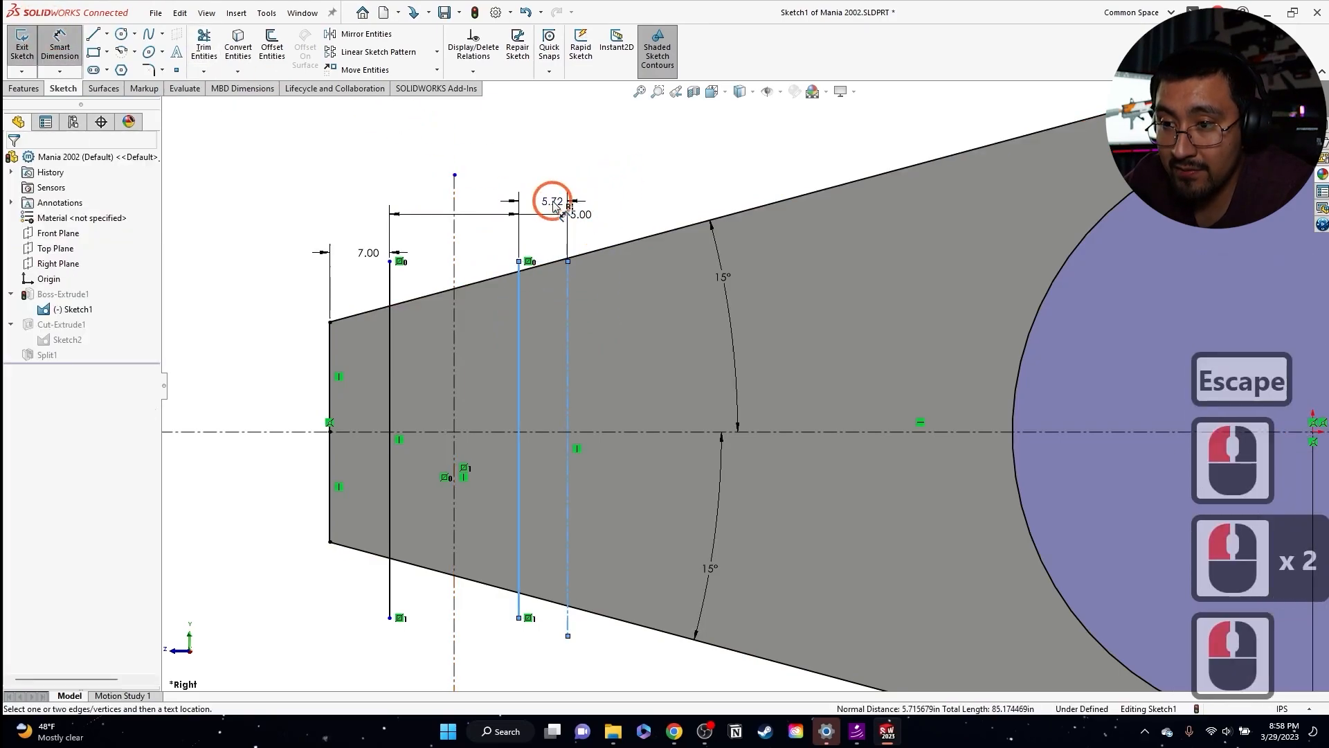
pyautogui.write('7')
pyautogui.press('Return')
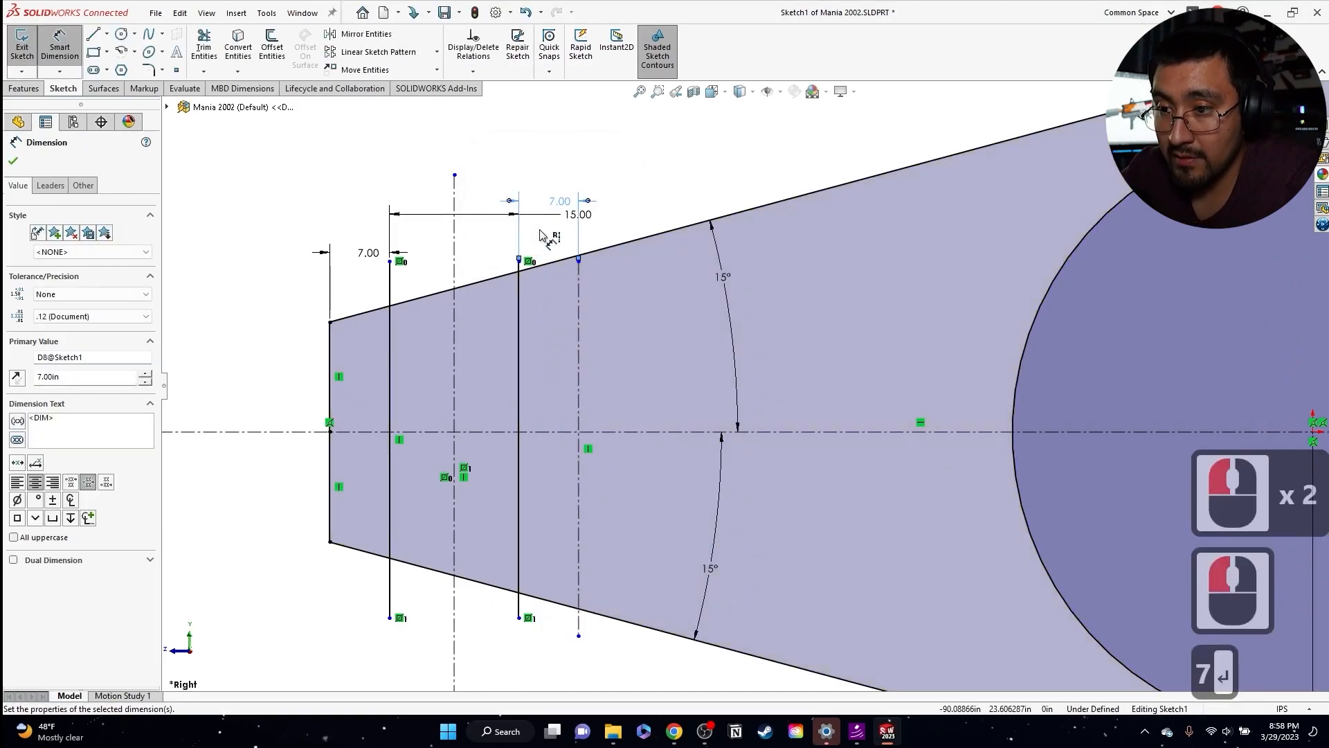
pyautogui.press('Escape')
pyautogui.press('Escape')
pyautogui.click(528, 110)
pyautogui.press('Escape')
# - Attach both endpoints of the new construction line to the arm's upper and lower slanted edges, and exit the sketch
pyautogui.moveTo(579, 261)
pyautogui.mouseDown()
pyautogui.moveTo(579, 221)
pyautogui.moveTo(578, 255)
pyautogui.mouseUp()
pyautogui.press('Escape')
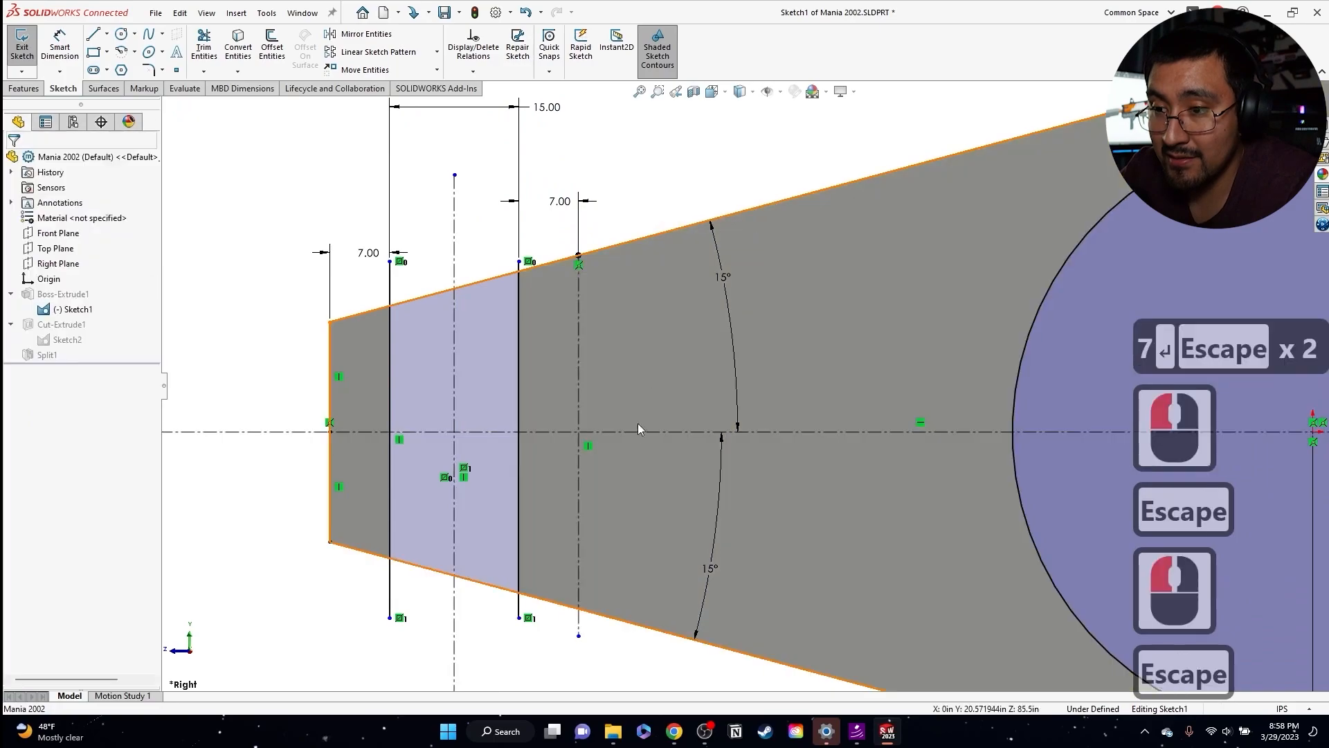
pyautogui.moveTo(580, 637); pyautogui.dragTo(579, 609)
pyautogui.press('Escape')
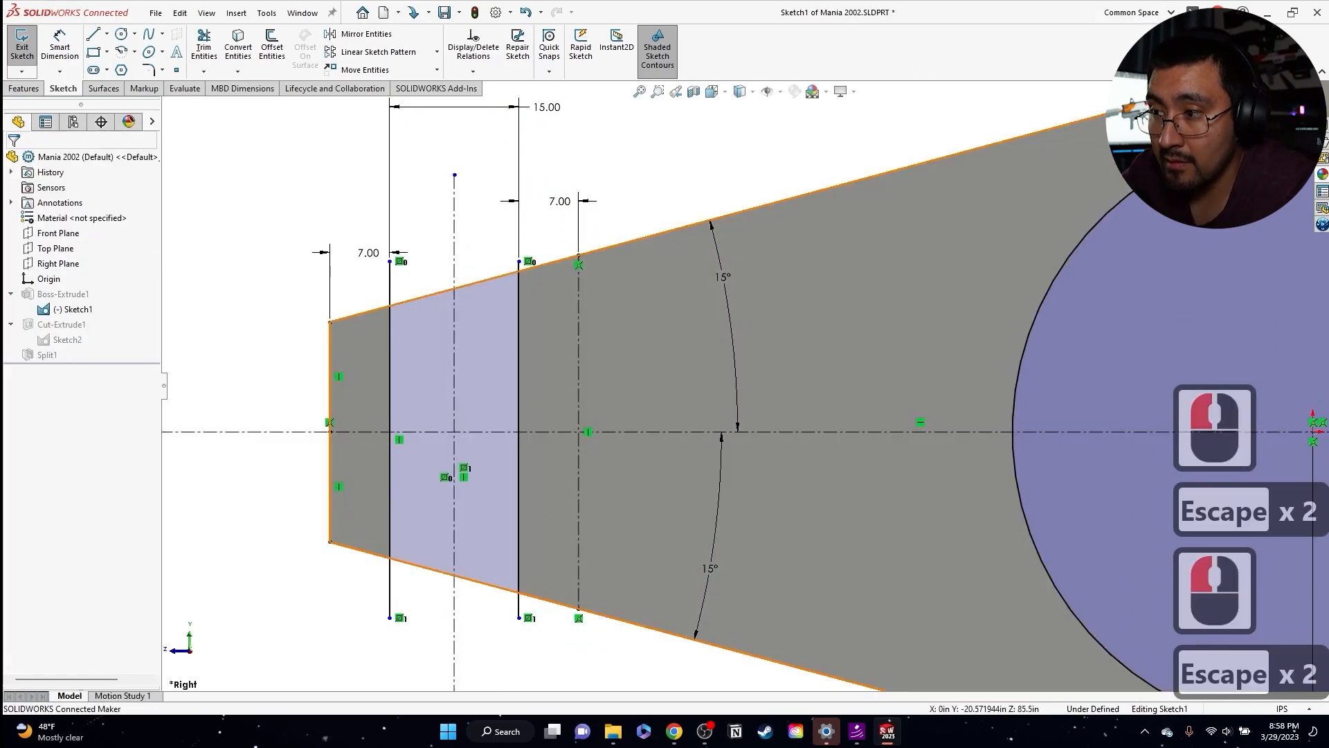
pyautogui.click(1296, 111)
# - Edit Boss-Extrude1 to add the middle region between the two vertical lines near the narrow end to its selected contours
pyautogui.click(46, 309)
pyautogui.click(57, 266)
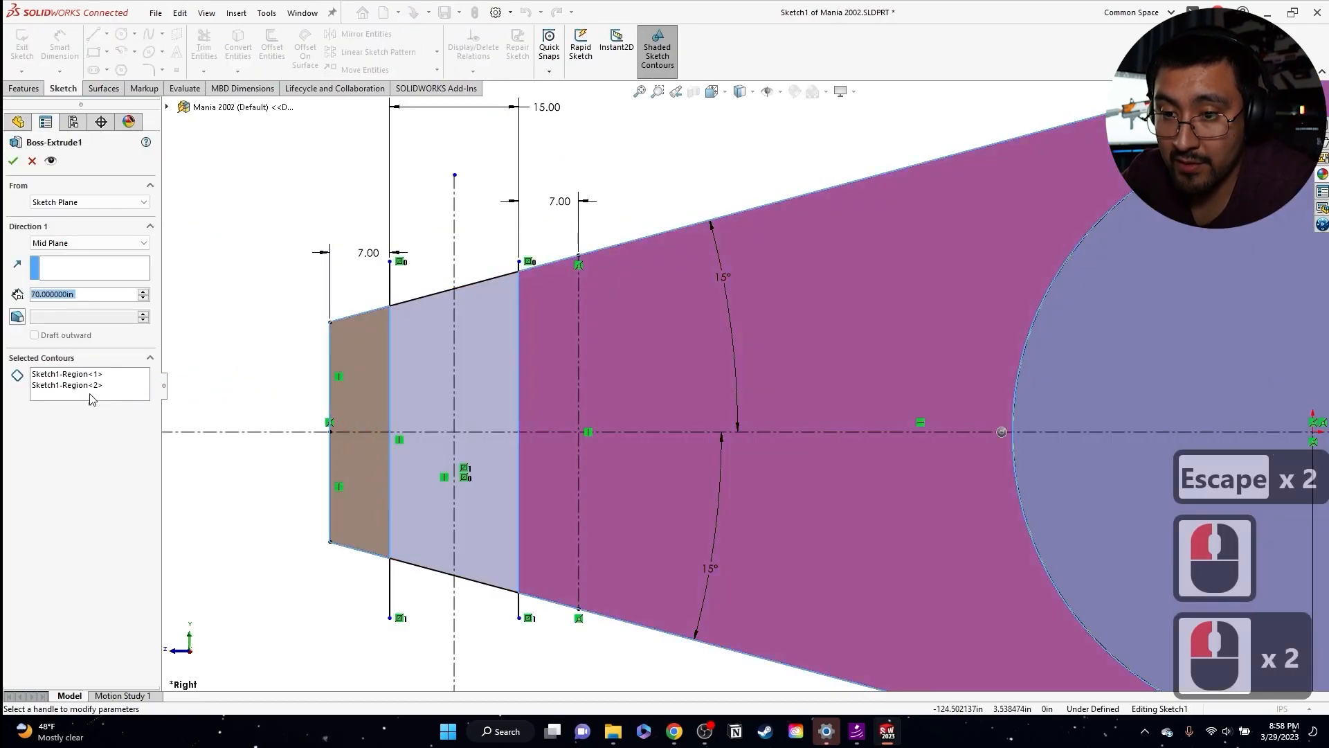
pyautogui.click(415, 417)
pyautogui.click(13, 160)
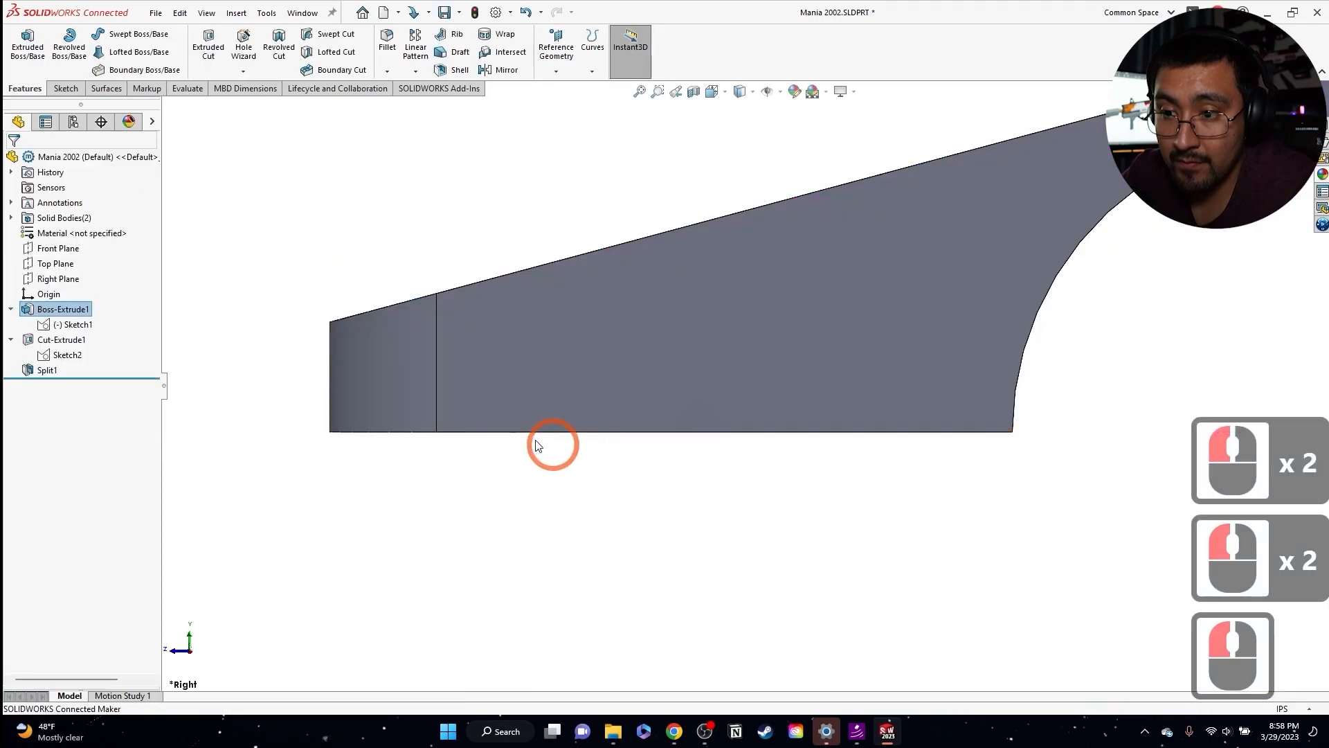
pyautogui.press('Escape')
# - Open Sketch2 of Cut-Extrude1 and delete the diameter dimension of the circle in the rounded end
pyautogui.click(66, 354)
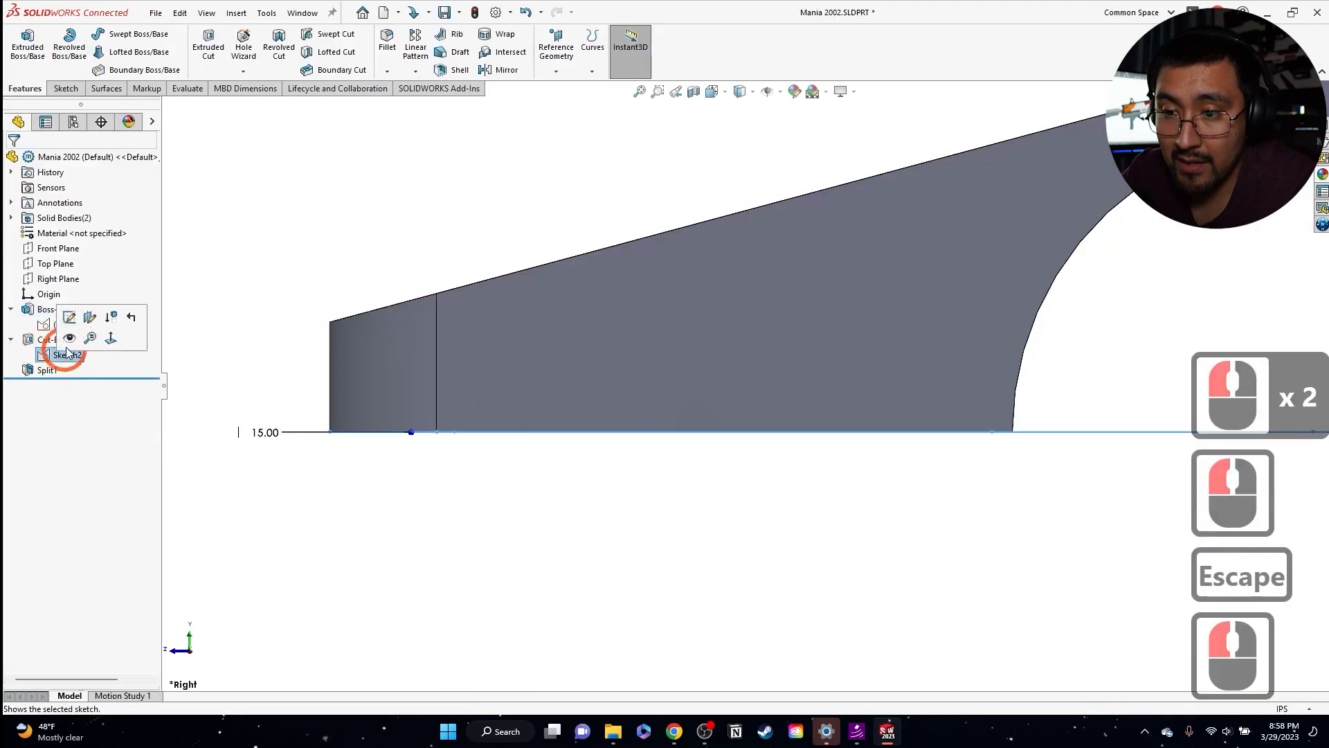
pyautogui.click(70, 318)
pyautogui.scroll(-6, 801, 579)
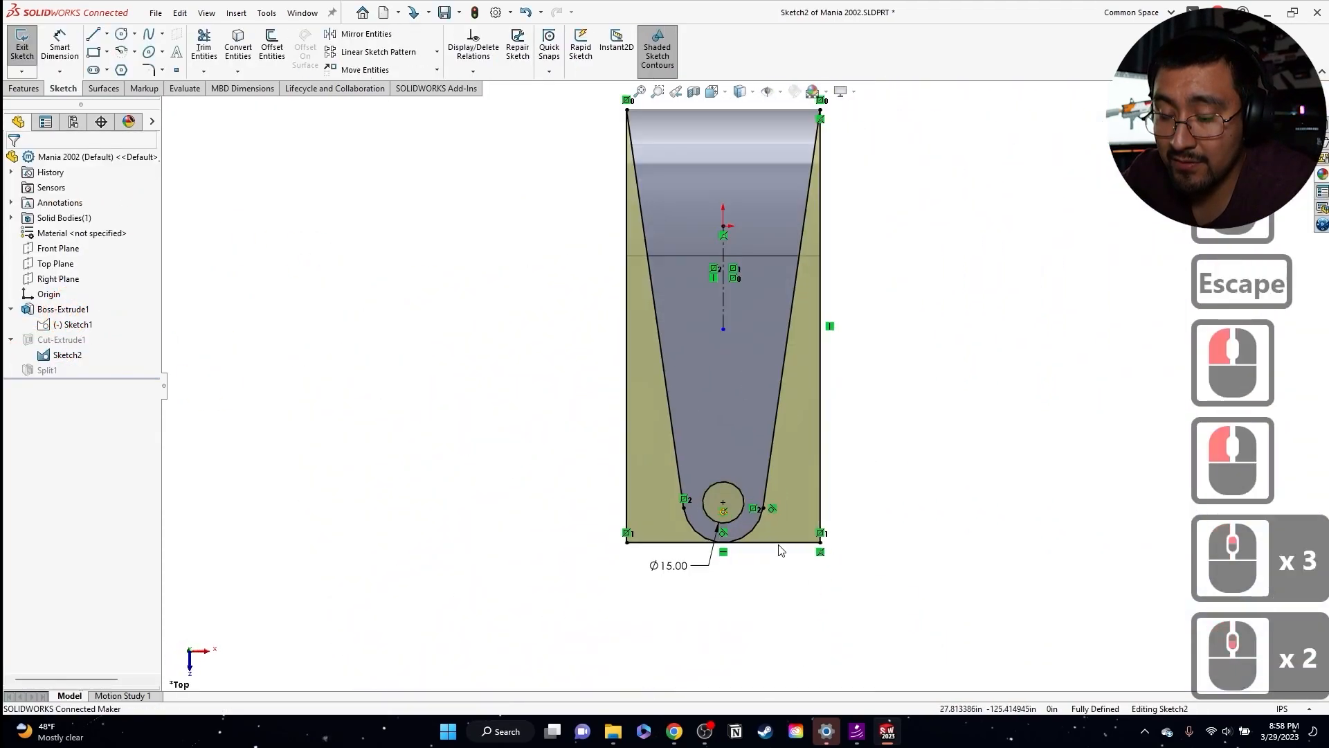
pyautogui.click(651, 575)
pyautogui.press('Delete')
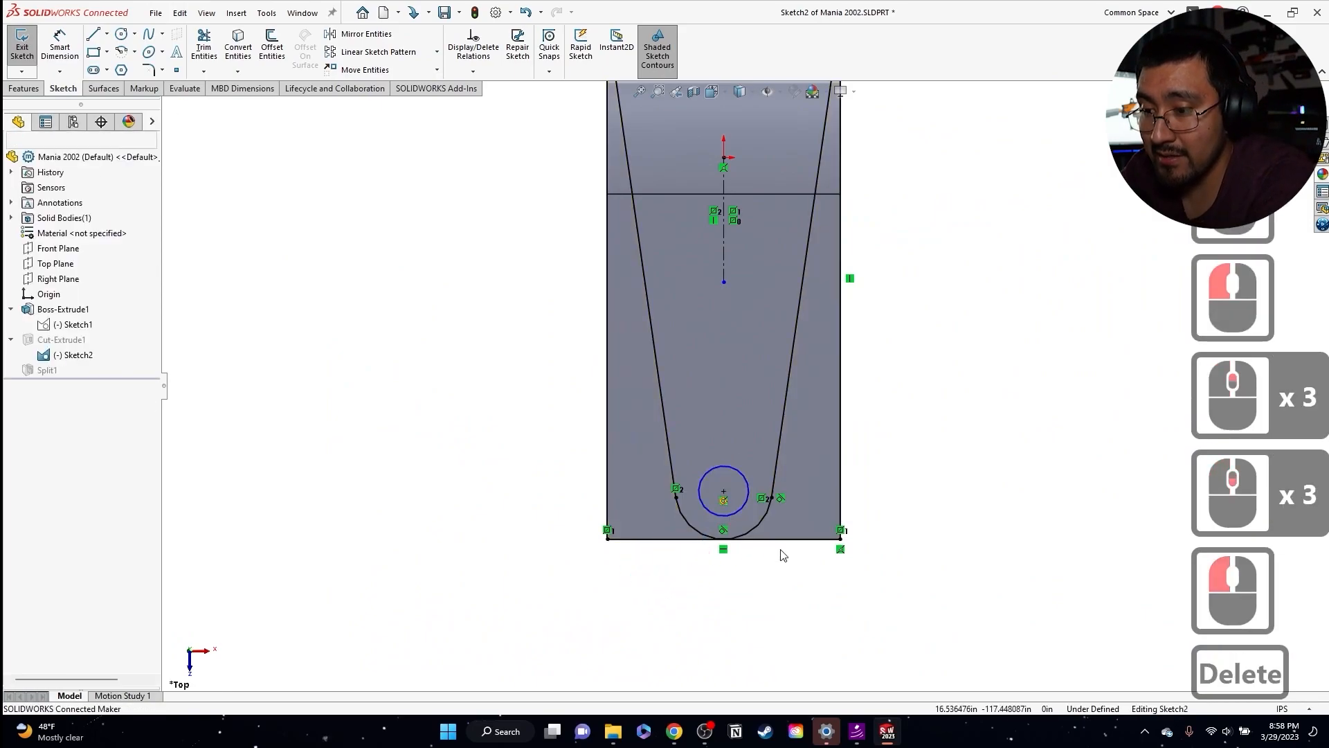
pyautogui.scroll(-3, 734, 564)
pyautogui.click(177, 71)
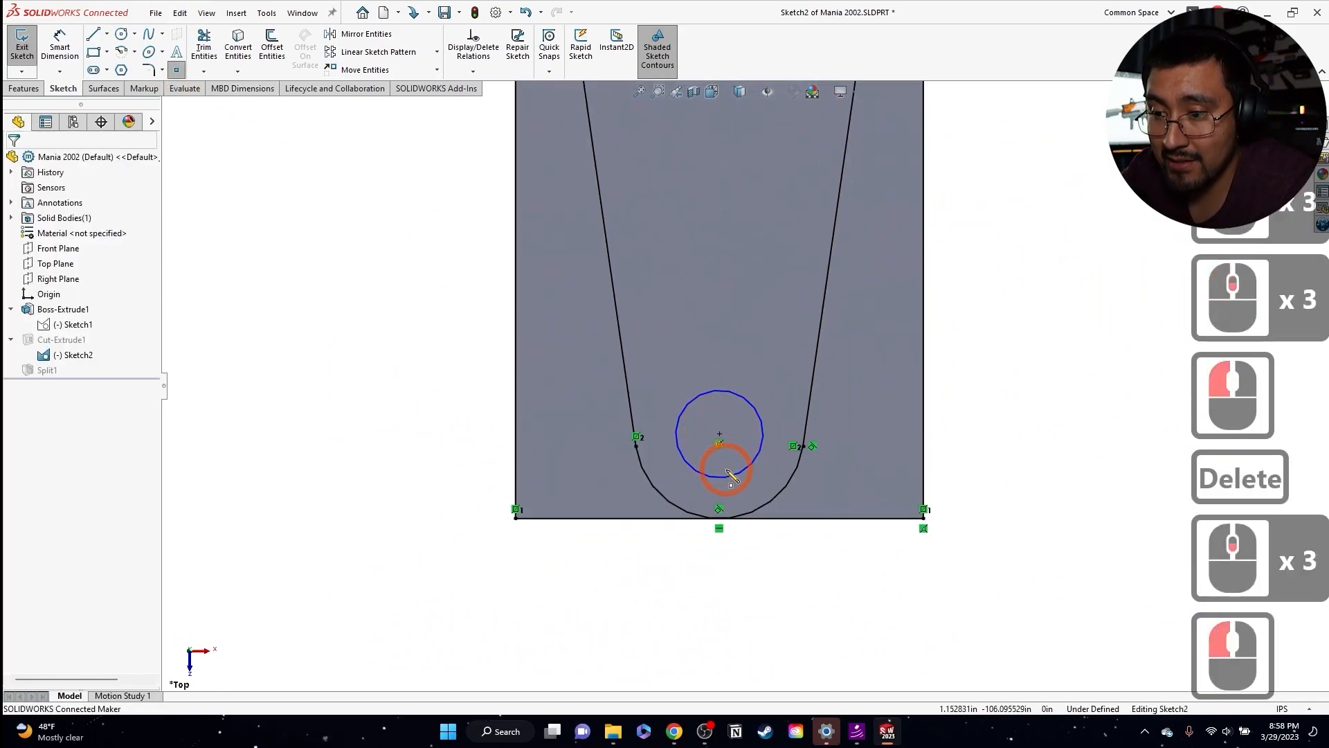
pyautogui.press('Escape')
pyautogui.press('Escape')
# - Show Sketch1 of Boss-Extrude1 while editing Sketch2, viewing its narrow-end lines together with the circle at an angle
pyautogui.rightClick(75, 324)
pyautogui.click(149, 329)
pyautogui.press('Escape')
pyautogui.moveTo(810, 416)
pyautogui.mouseDown(button='middle')
pyautogui.moveTo(751, 401)
pyautogui.moveTo(866, 540)
pyautogui.mouseUp(button='middle')
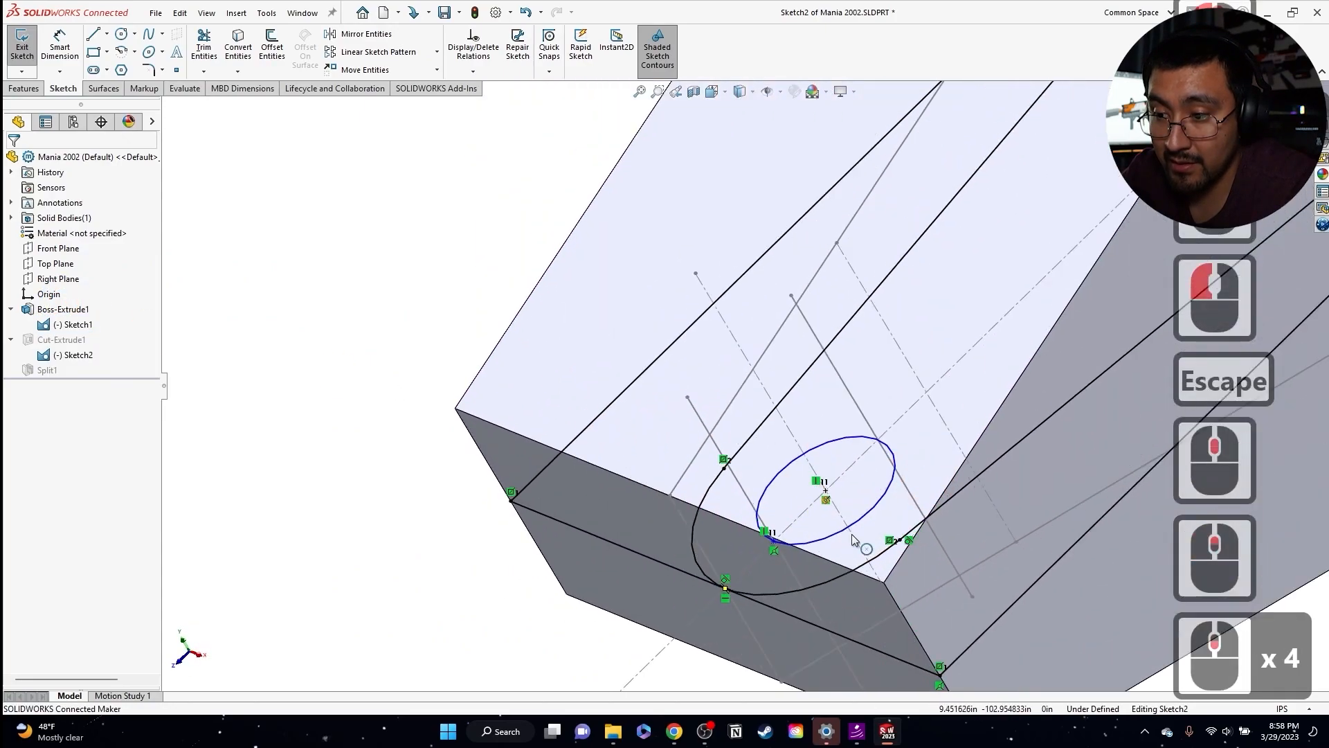
# - Constrain the small hole circle by relating its edge point to the adjacent reference line, and close the cut sketch
pyautogui.click(759, 506)
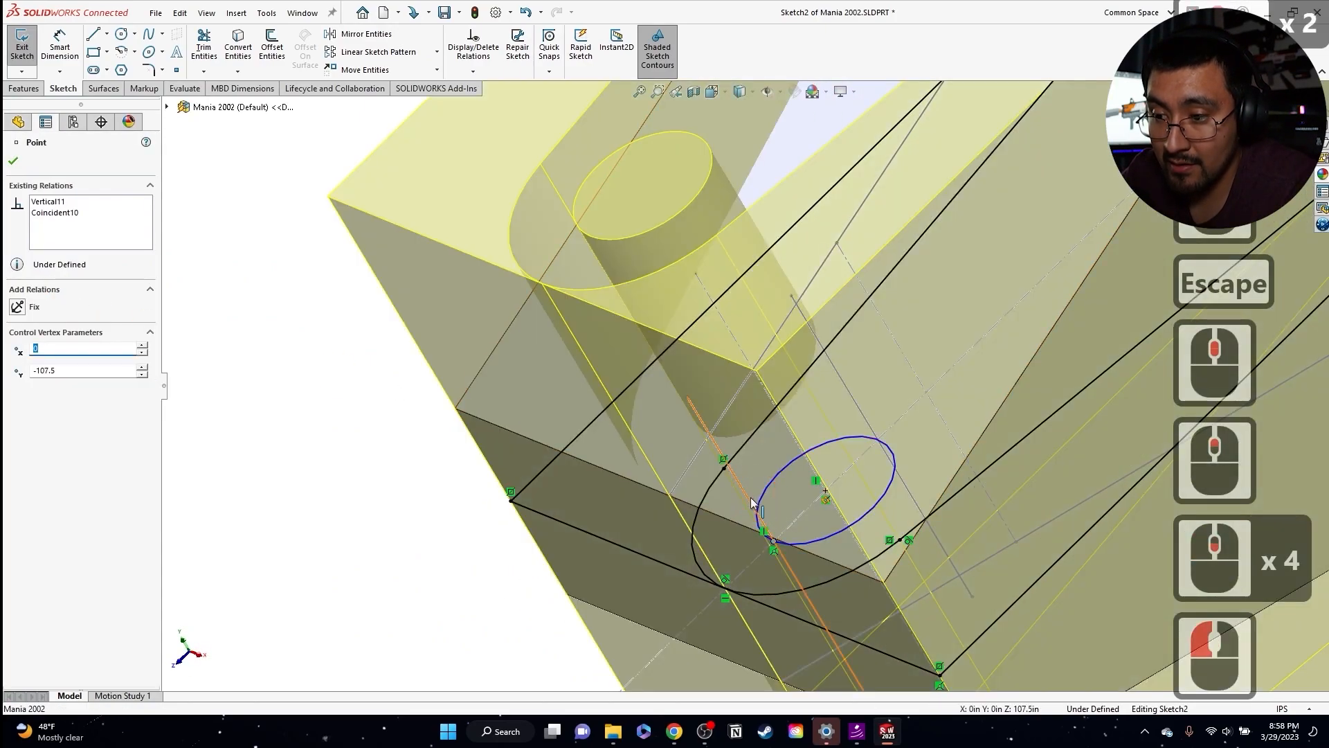
pyautogui.keyDown('ctrl'); pyautogui.click(753, 503); pyautogui.keyUp('ctrl')
pyautogui.click(25, 385)
pyautogui.press('Escape')
pyautogui.press('Escape')
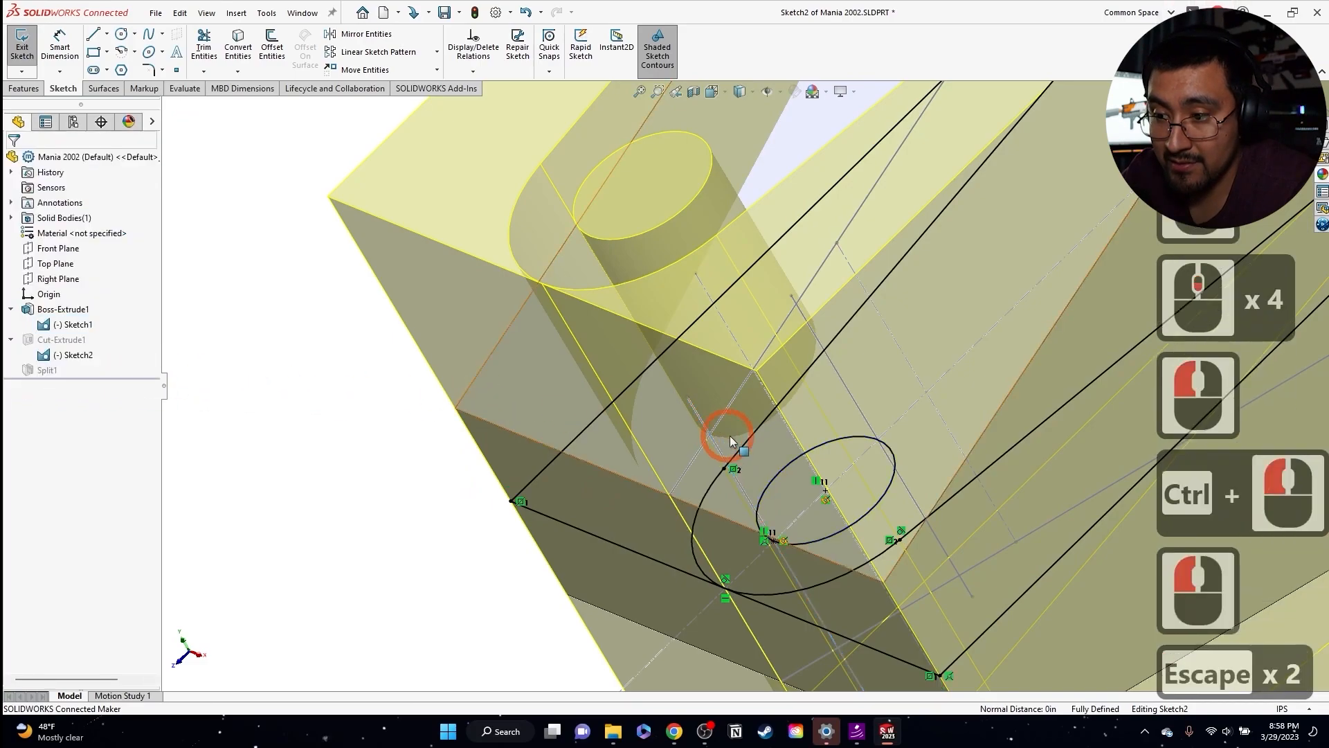
pyautogui.scroll(3, 725, 441)
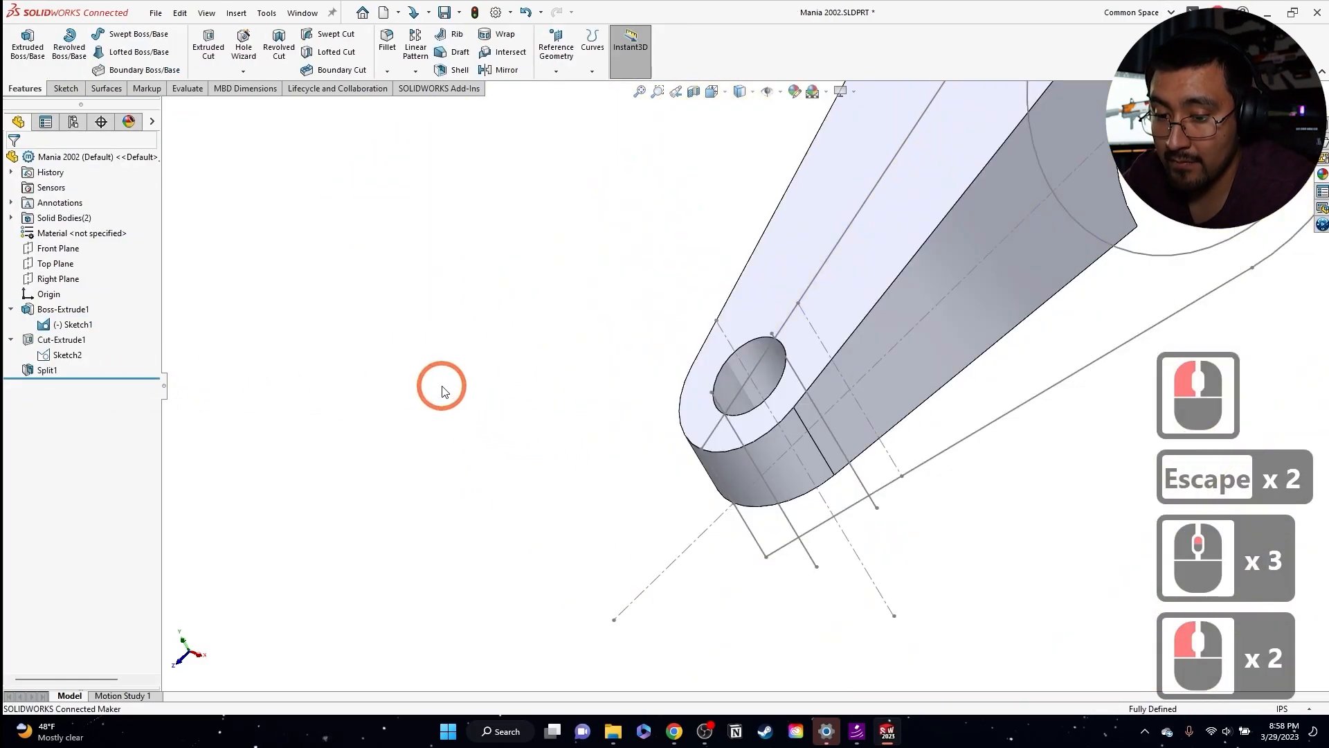
# - Sketch a circle with a radius of about 15.01 in around the hole on the arm's sloped upper face
pyautogui.scroll(-2, 804, 416)
pyautogui.click(123, 33)
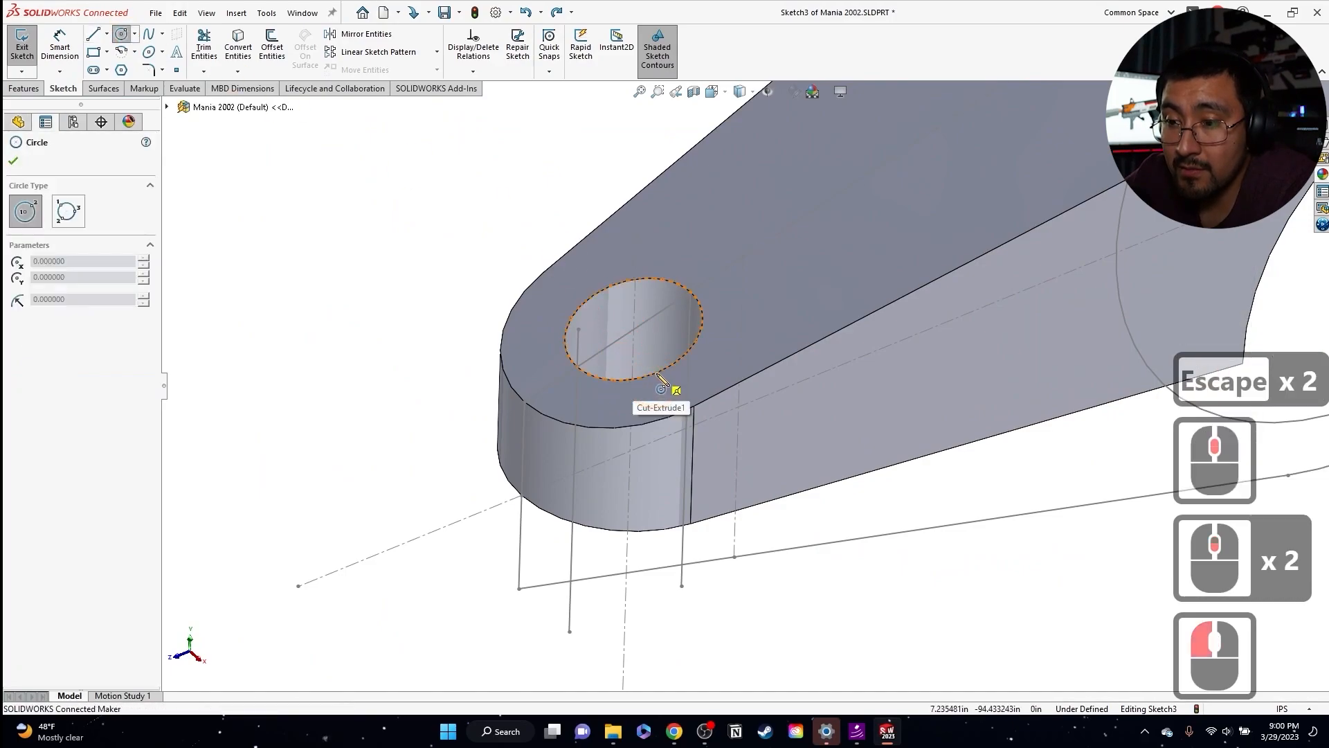
pyautogui.click(634, 329)
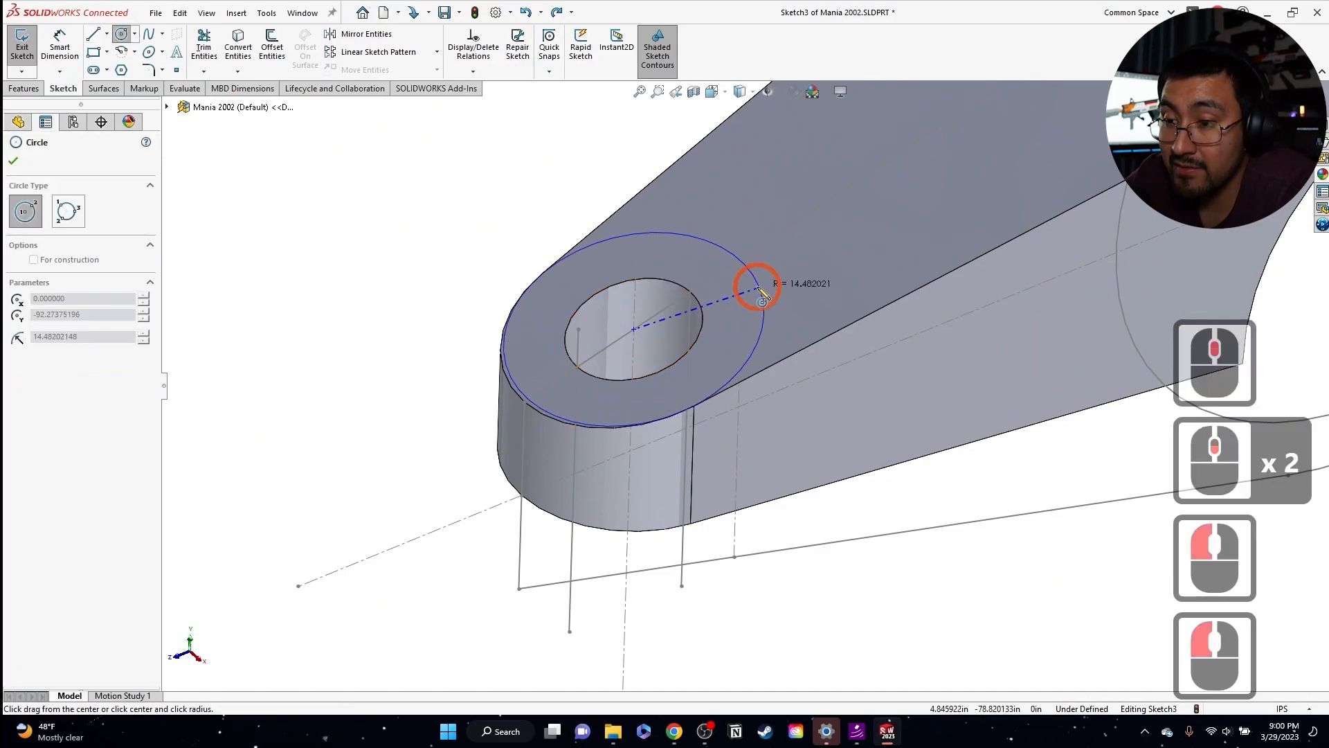
pyautogui.scroll(-1, 725, 249)
pyautogui.click(746, 259)
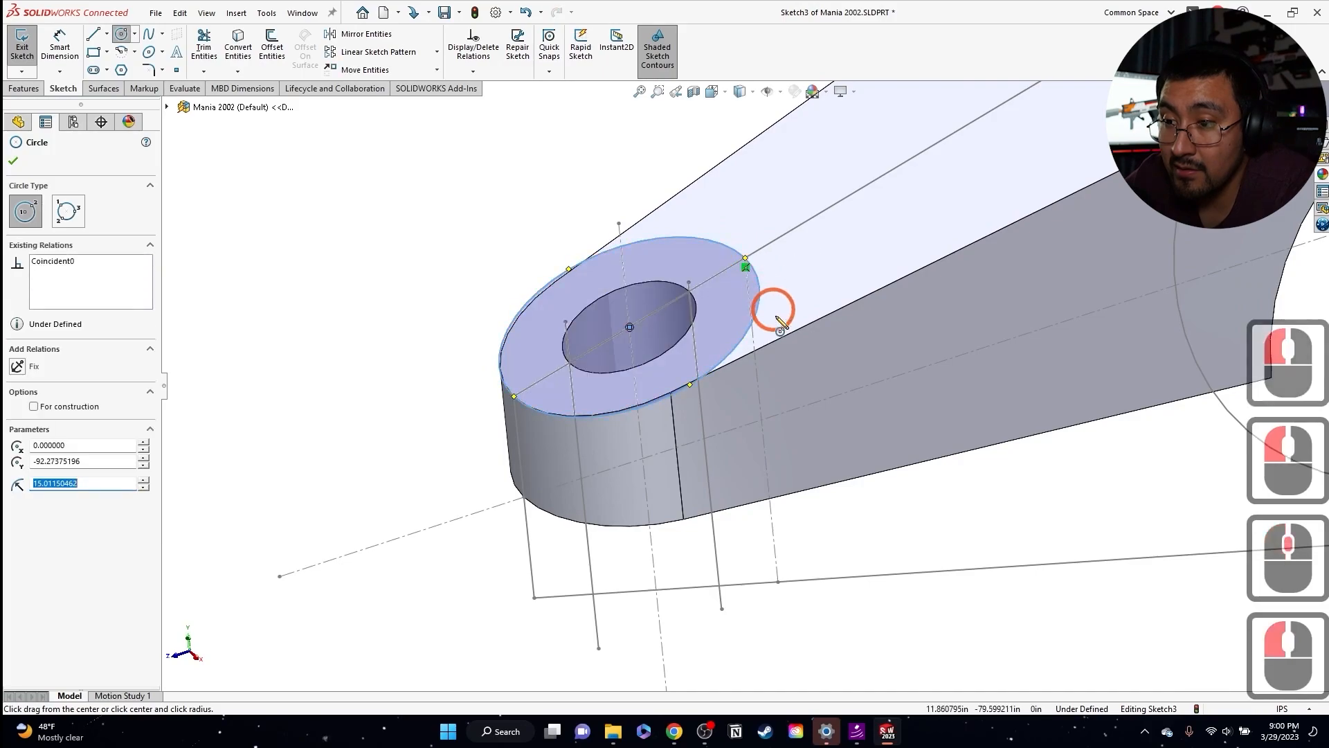
pyautogui.press('Escape')
pyautogui.press('Escape')
pyautogui.scroll(3, 712, 280)
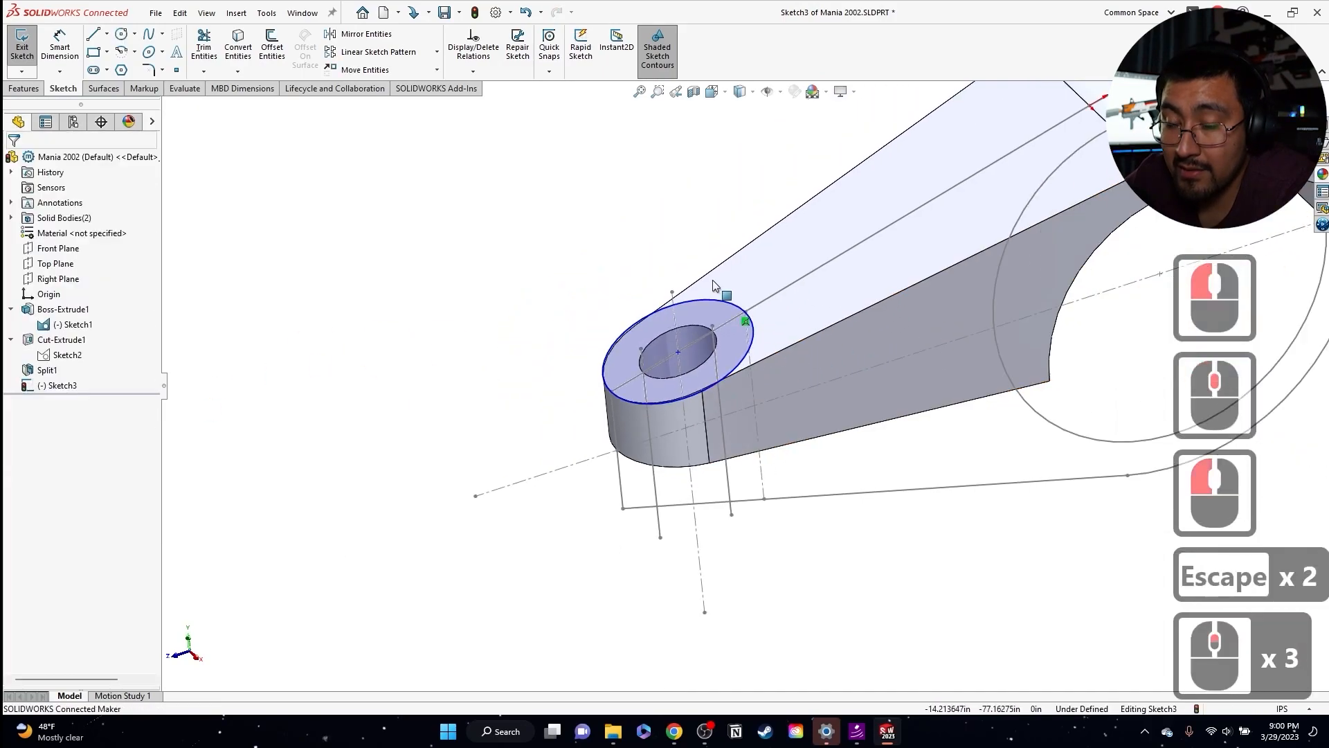
# - Make the new circle's centre point concentric with the edge of the hole
pyautogui.scroll(-4, 757, 326)
pyautogui.click(758, 327)
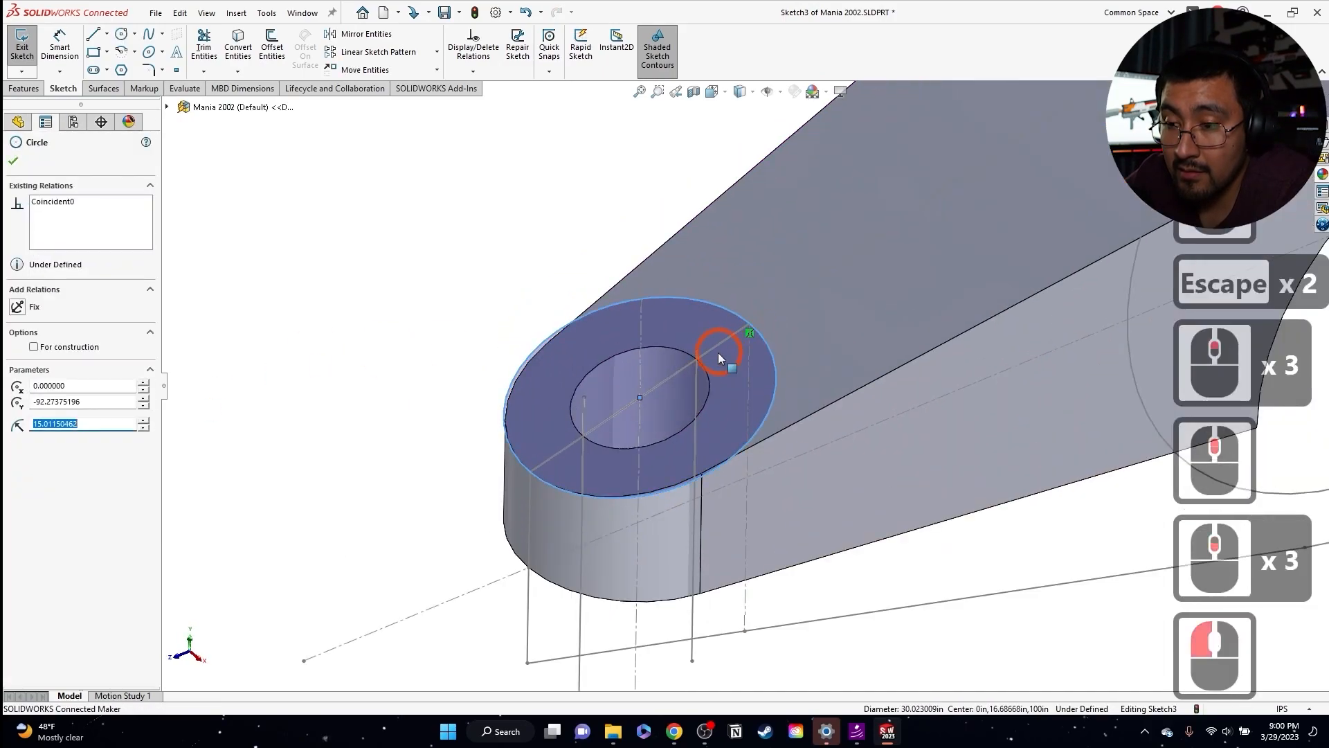
pyautogui.press('Escape')
pyautogui.press('Escape')
pyautogui.click(639, 399)
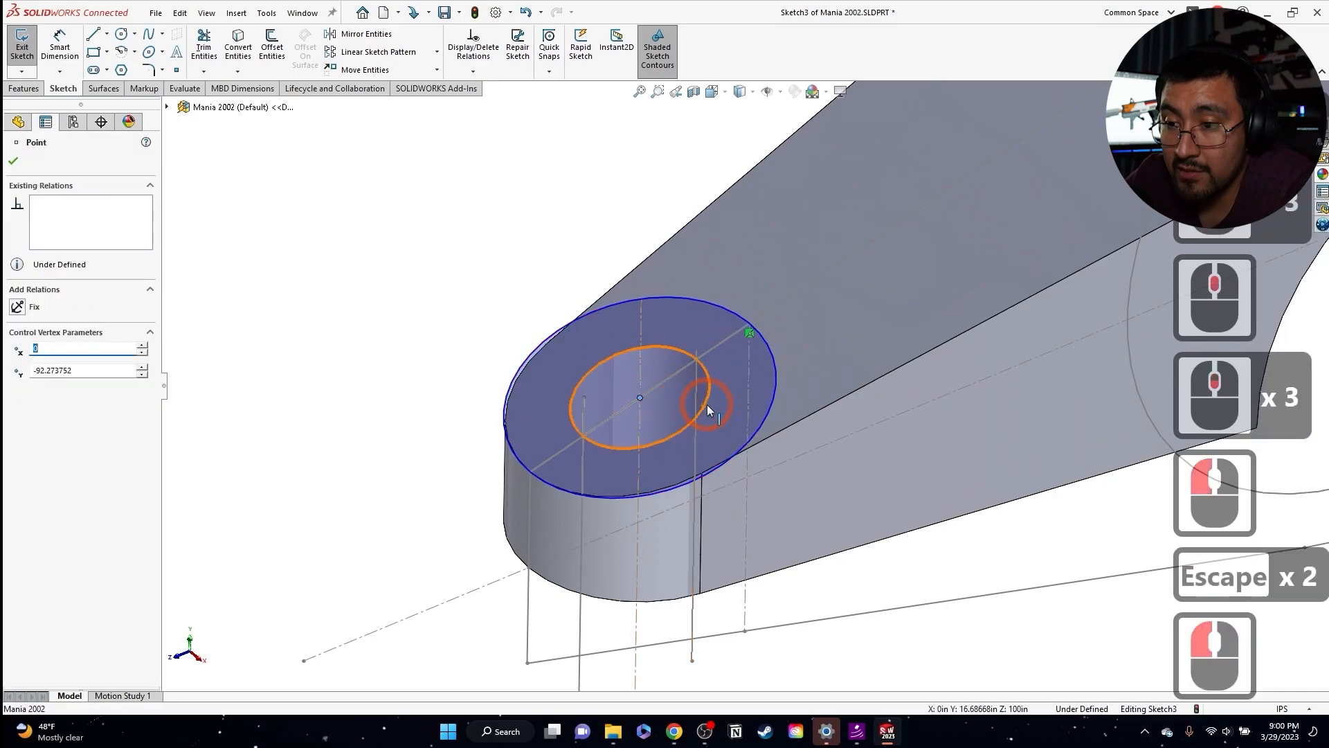
pyautogui.keyDown('ctrl'); pyautogui.click(706, 404); pyautogui.keyUp('ctrl')
pyautogui.click(20, 387)
pyautogui.press('Escape')
pyautogui.press('Escape')
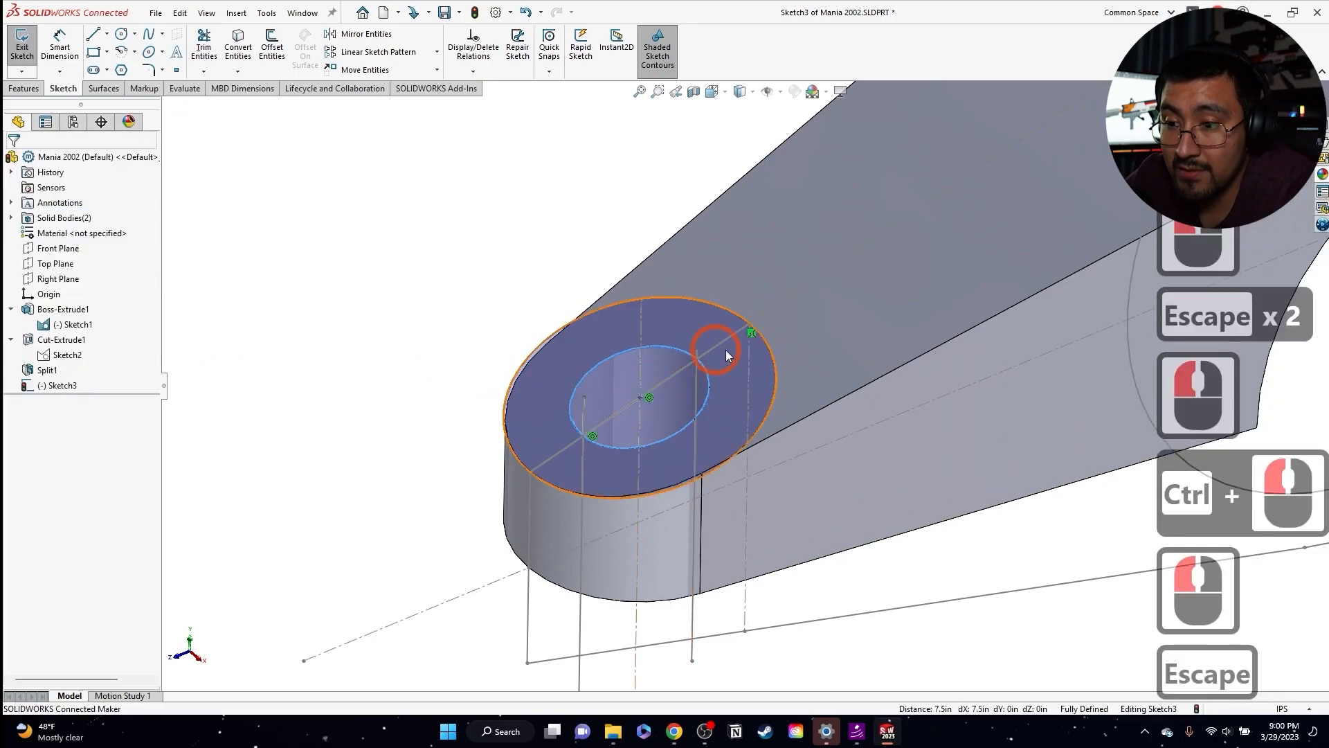
# - Try to offset both long edges of the sloped face together by 7 in with the direction reversed
pyautogui.scroll(4, 712, 350)
pyautogui.moveTo(795, 401); pyautogui.dragTo(905, 266, button='middle')
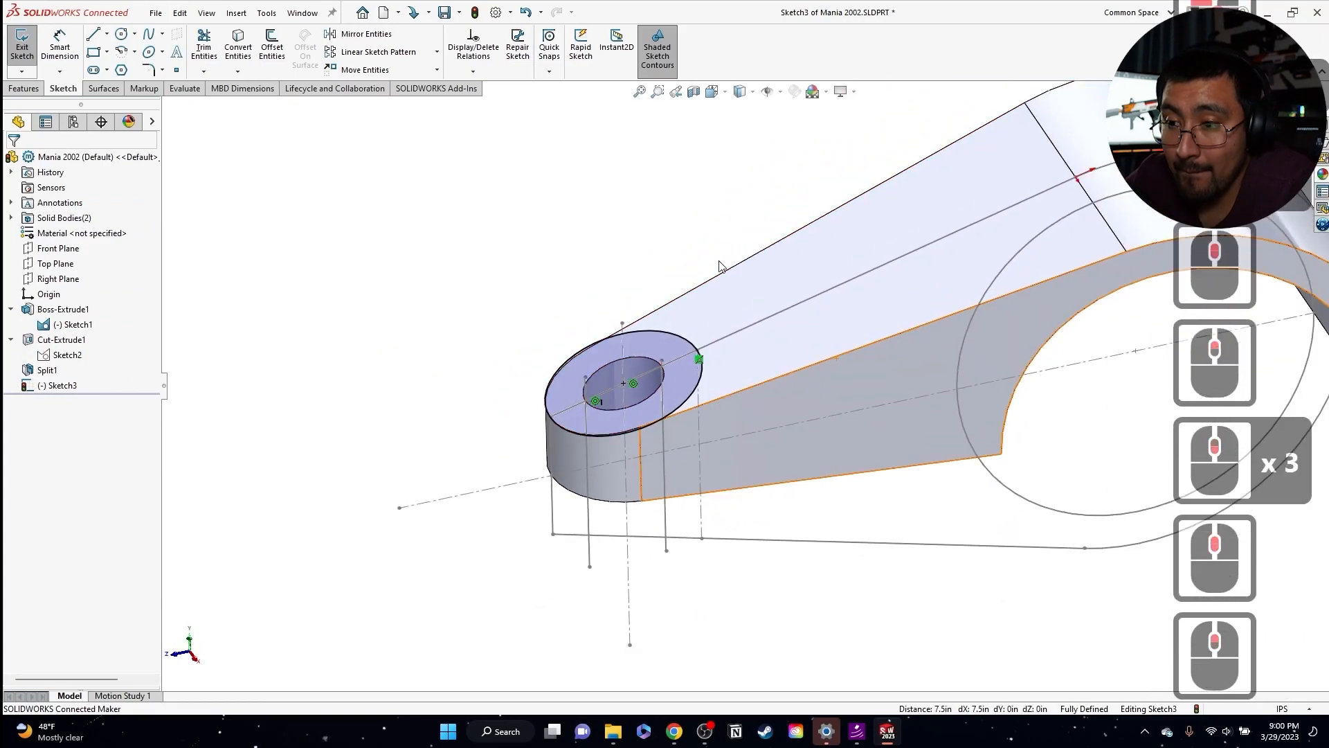
pyautogui.click(757, 364)
pyautogui.keyDown('ctrl'); pyautogui.click(746, 385); pyautogui.keyUp('ctrl')
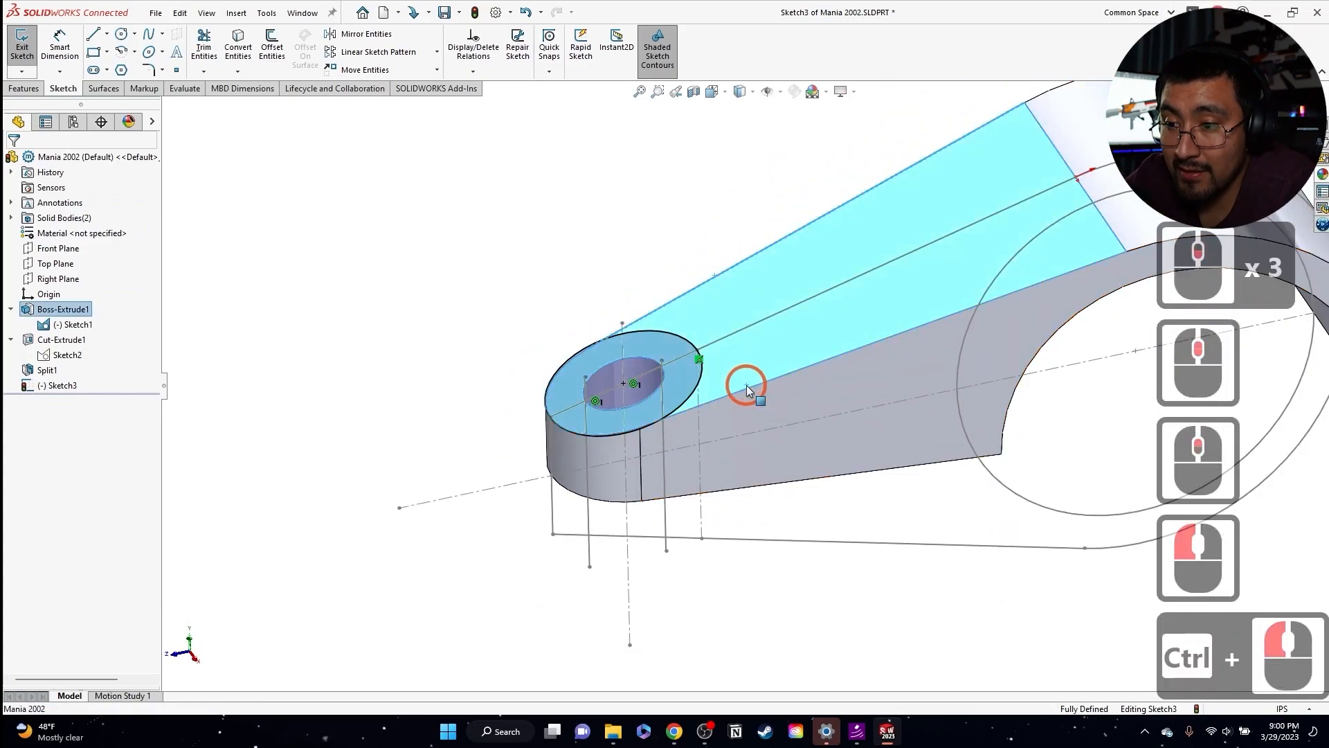
pyautogui.keyDown('ctrl'); pyautogui.click(745, 367); pyautogui.keyUp('ctrl')
pyautogui.keyDown('ctrl'); pyautogui.click(734, 394); pyautogui.keyUp('ctrl')
pyautogui.click(279, 53)
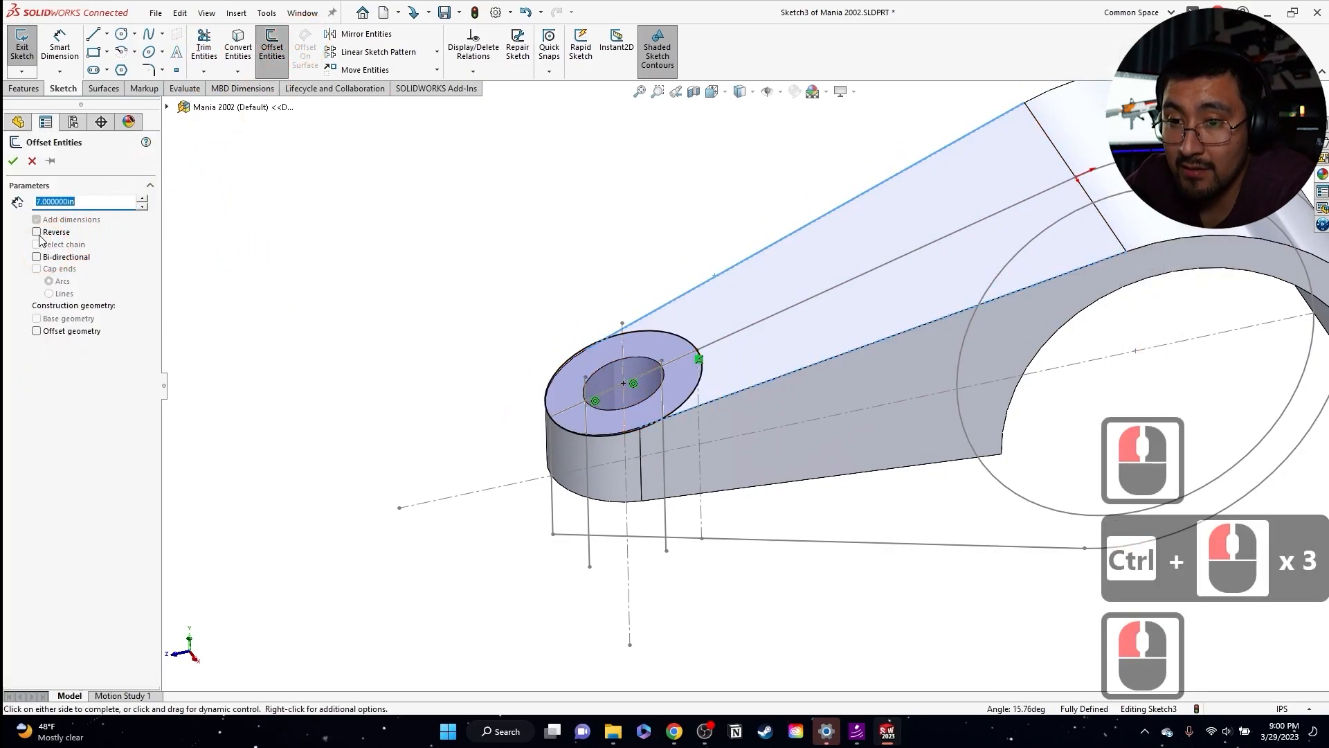
pyautogui.click(37, 231)
pyautogui.click(91, 207)
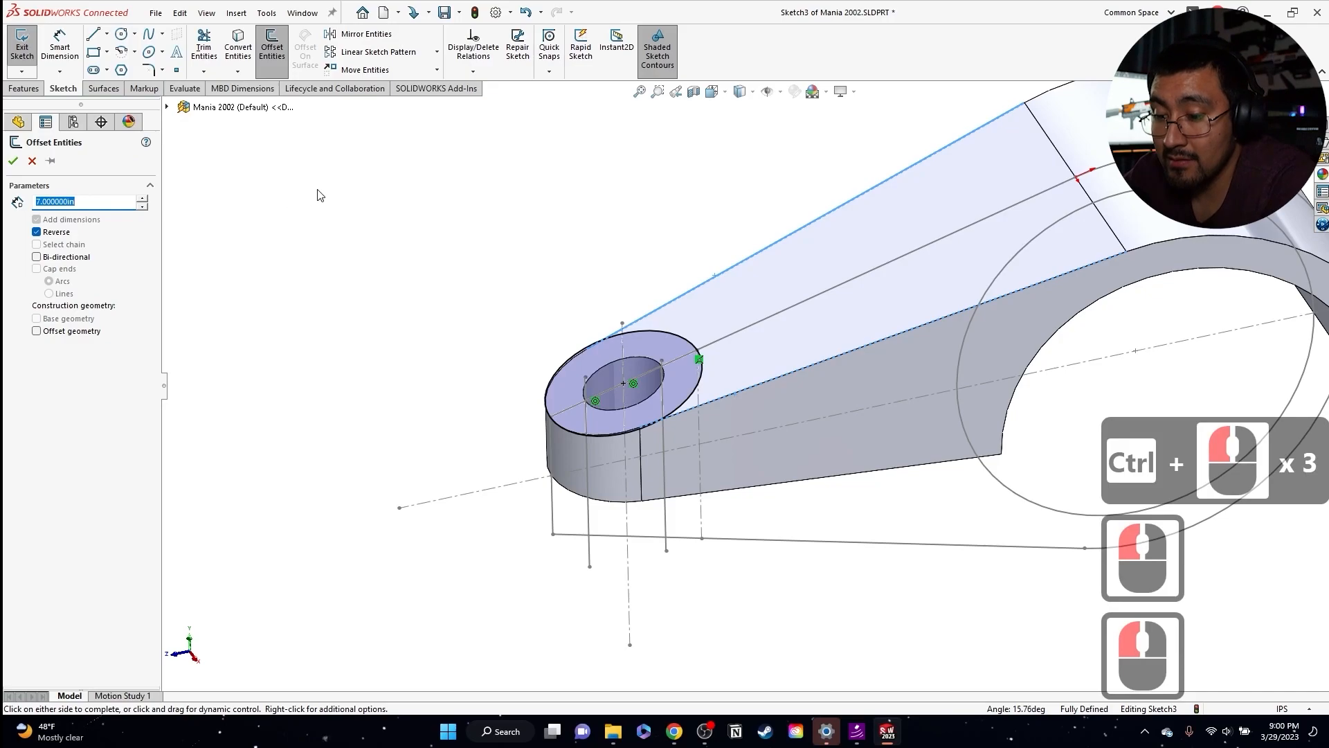
pyautogui.write('7')
pyautogui.click(142, 205)
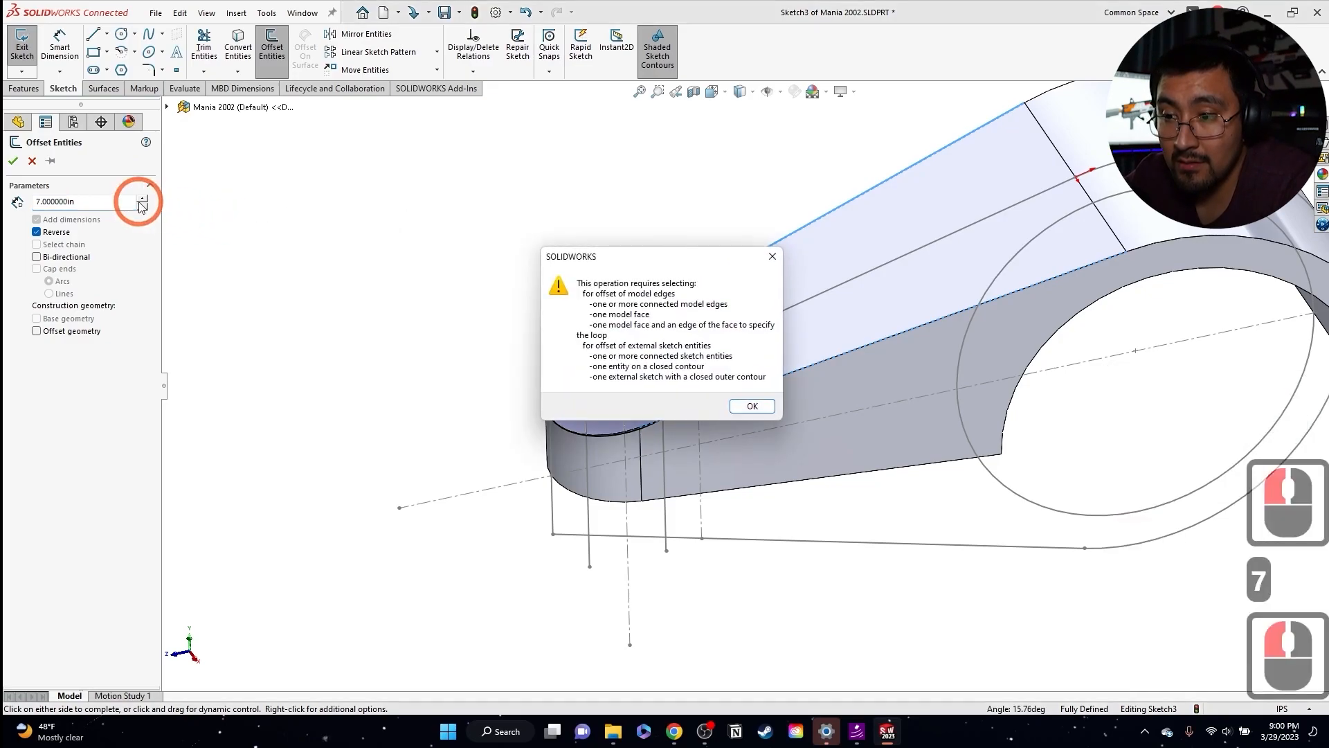
pyautogui.click(747, 407)
pyautogui.press('Escape')
pyautogui.press('Escape')
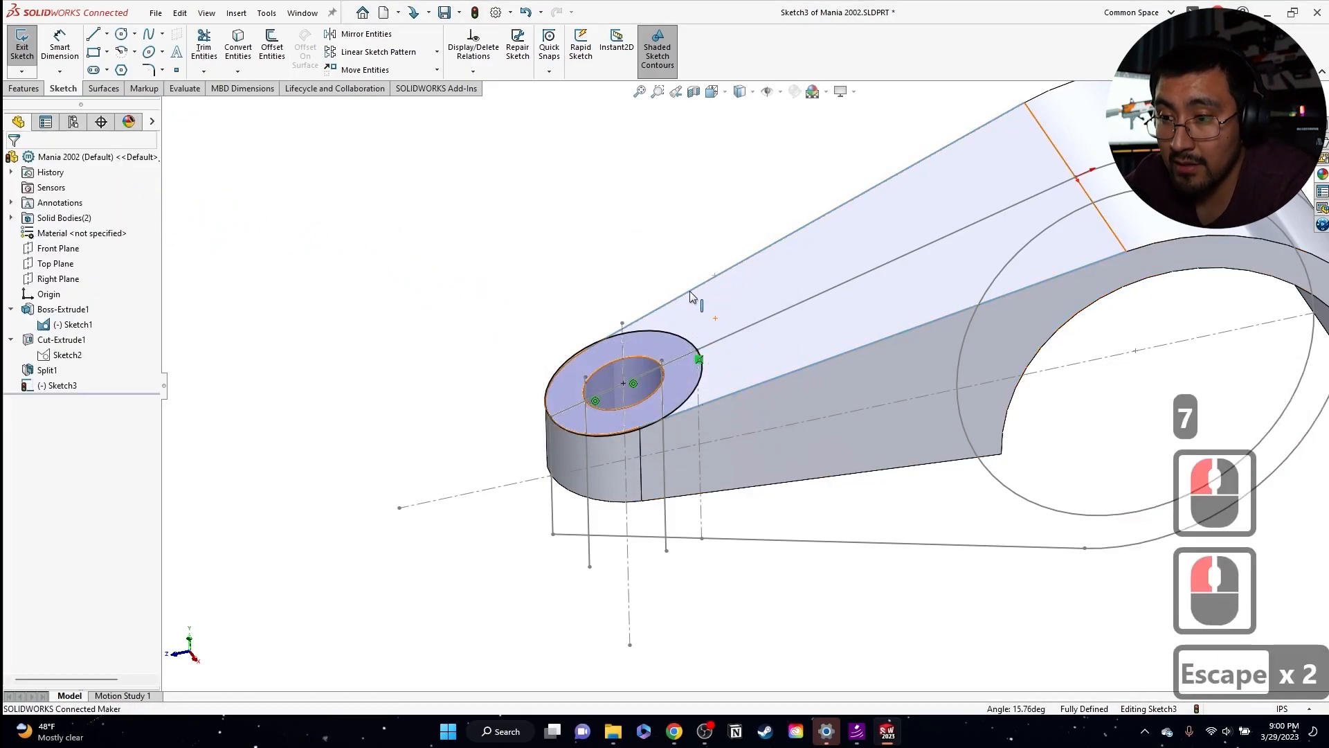
# - Offset the far long edge of the sloped face 7 in toward the middle of the face
pyautogui.click(687, 294)
pyautogui.click(272, 48)
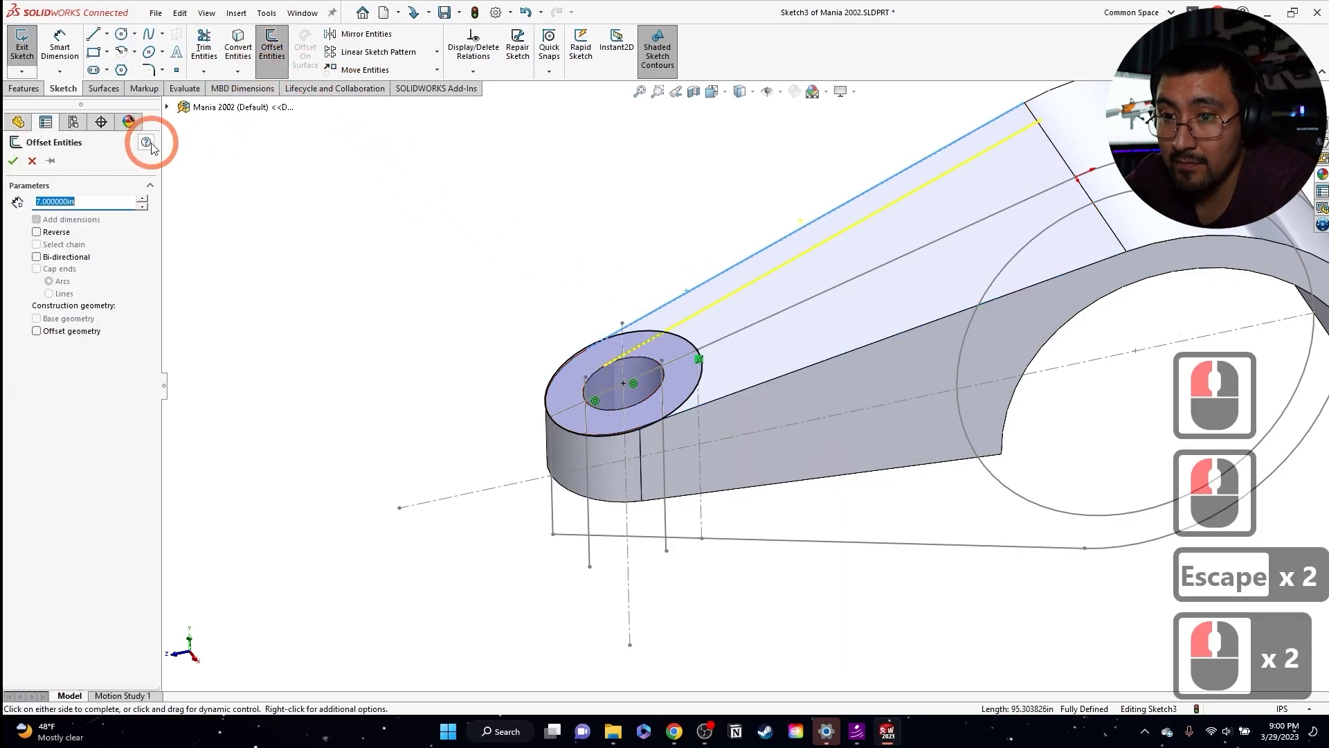
pyautogui.click(713, 351)
pyautogui.press('Escape')
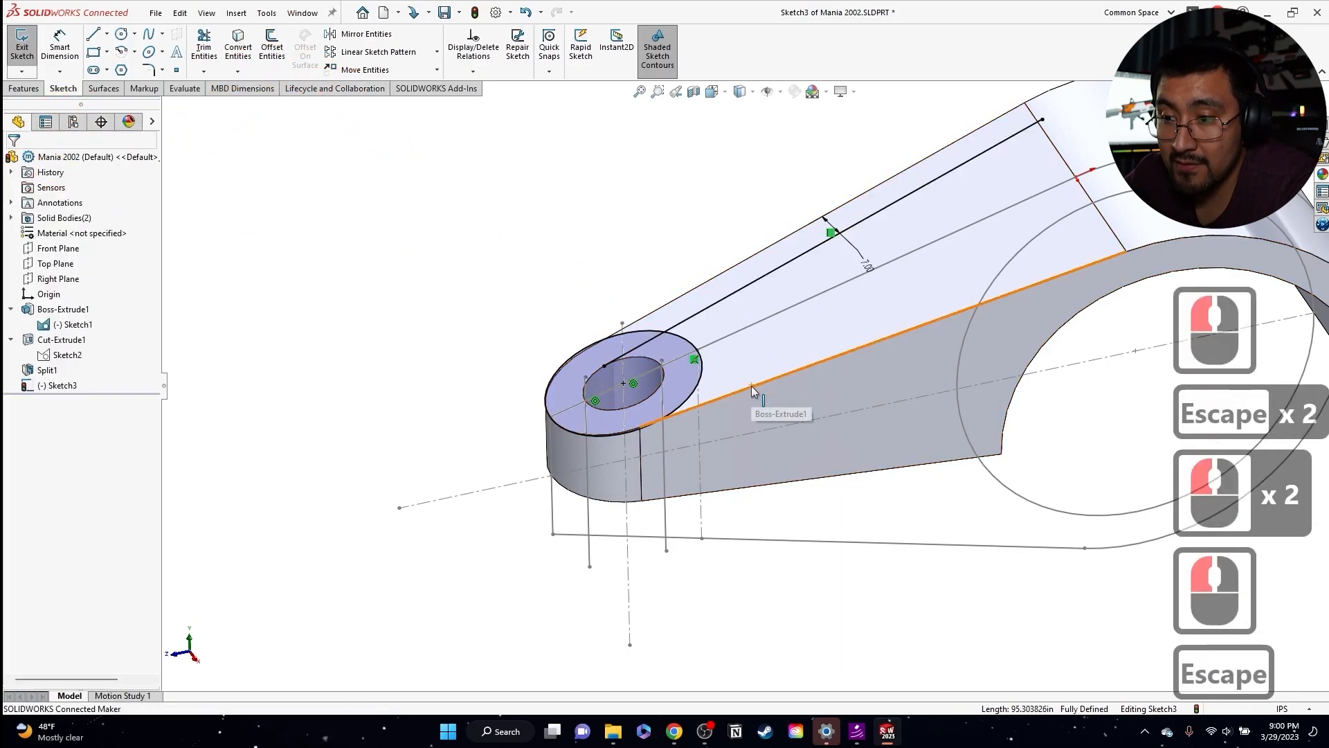
# - Offset the near long edge of the sloped face 7 in inward with the direction reversed, and close the sketch
pyautogui.click(750, 385)
pyautogui.click(272, 49)
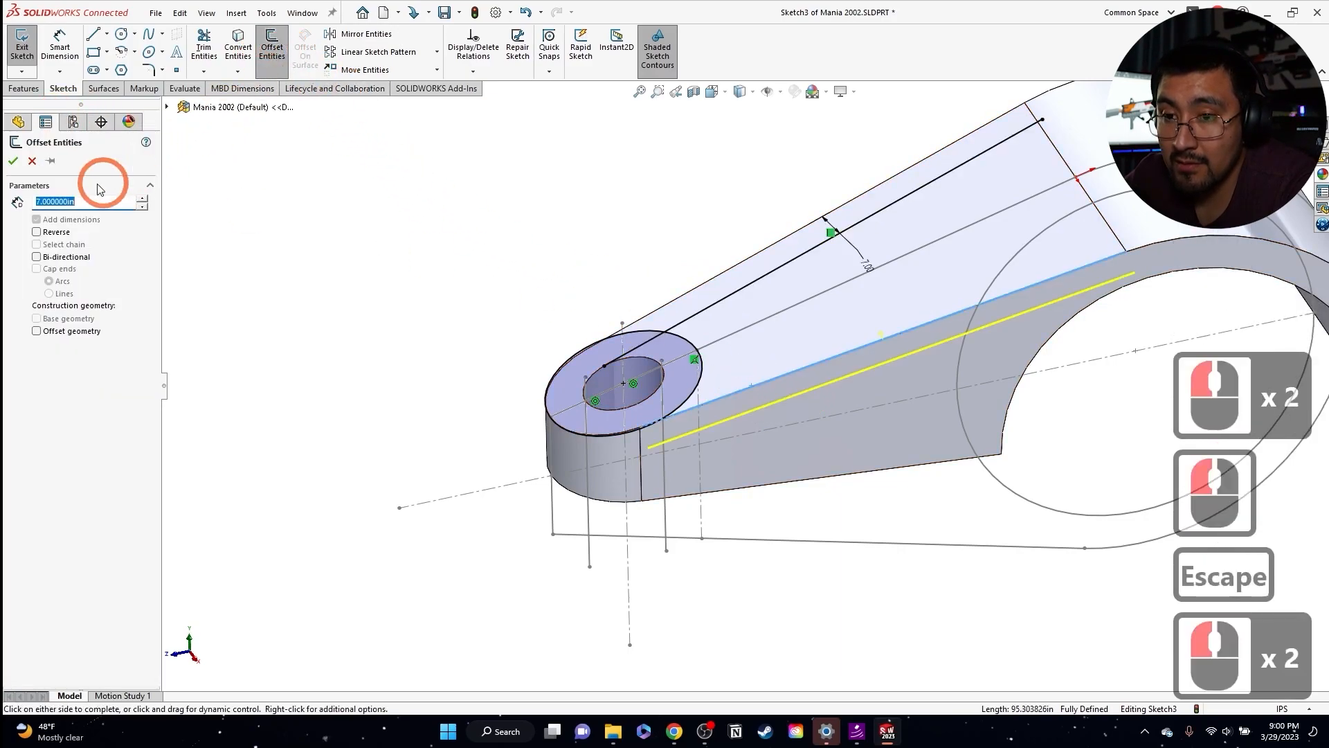
pyautogui.click(37, 232)
pyautogui.click(13, 160)
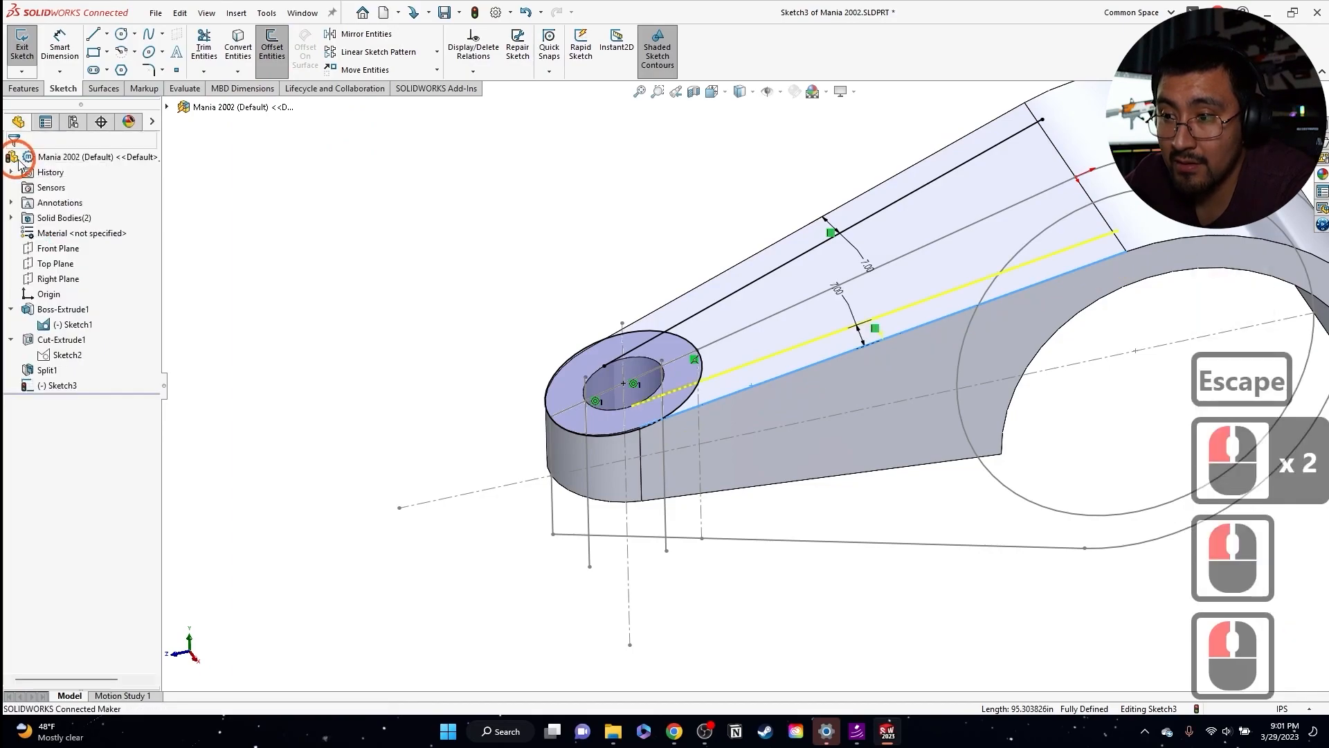
pyautogui.click(1294, 109)
pyautogui.press('Escape')
pyautogui.click(569, 212)
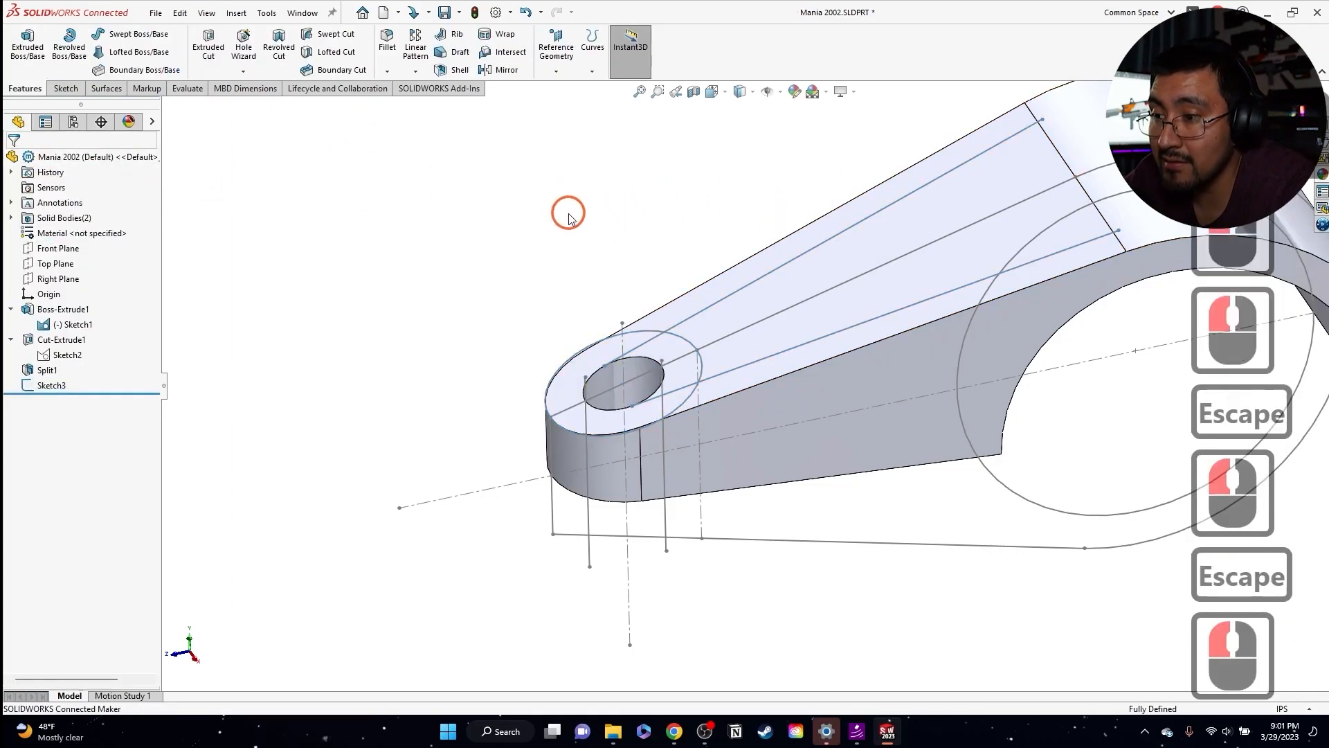
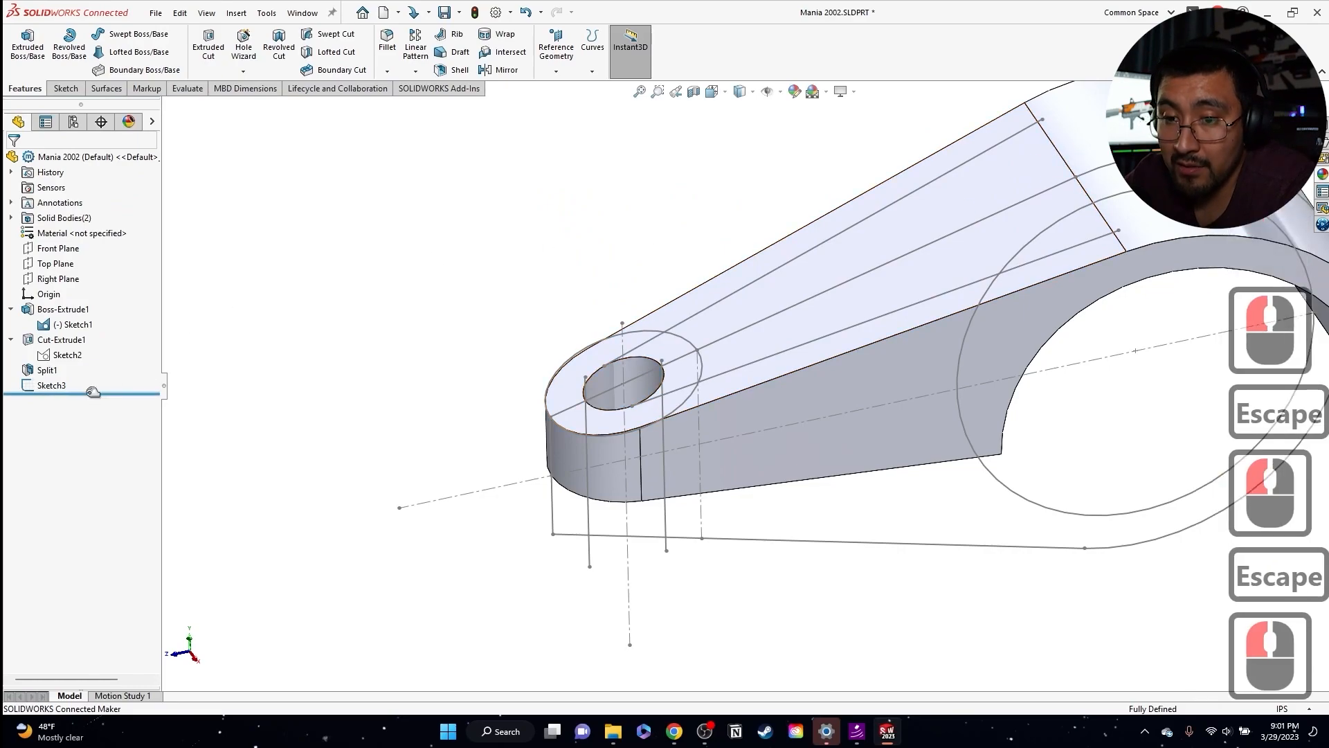
# - Roll the model history back to just after Split1 and hide the layout sketch Sketch1
pyautogui.moveTo(84, 393); pyautogui.dragTo(85, 378)
pyautogui.scroll(4, 687, 386)
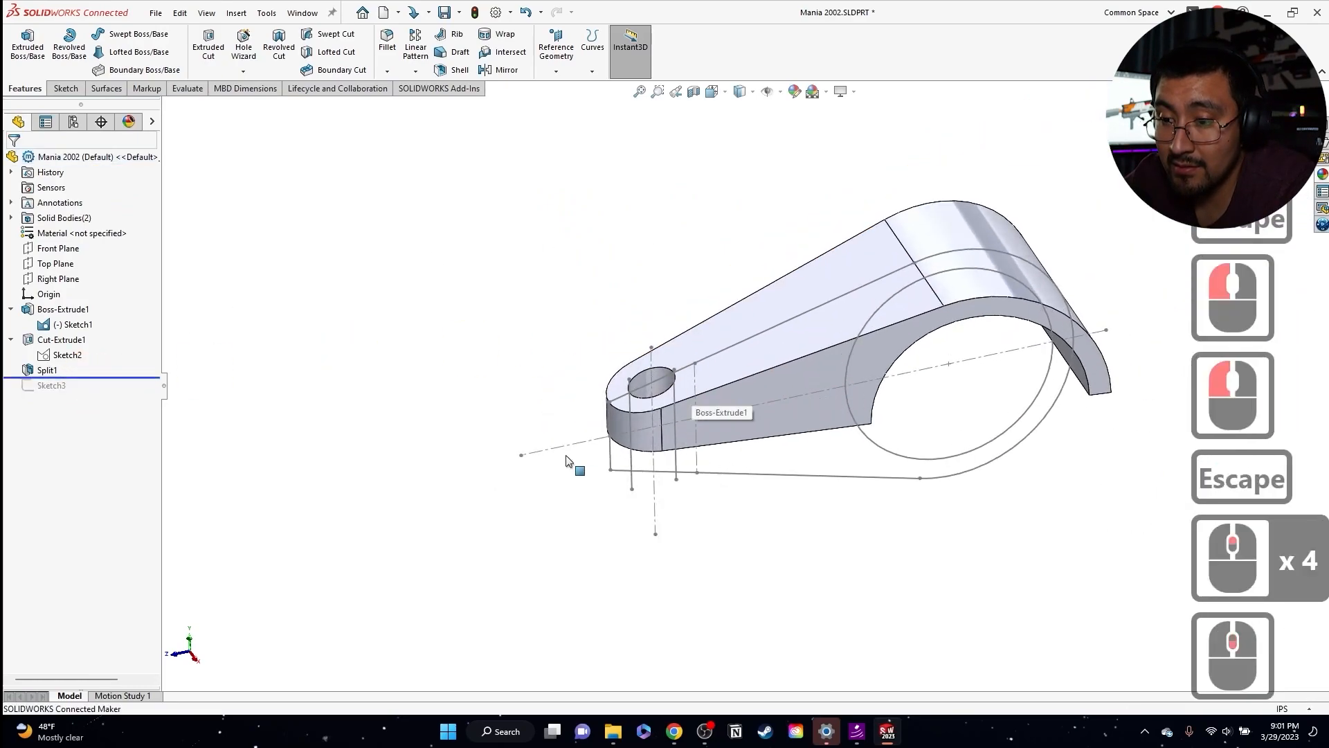
pyautogui.click(563, 443)
pyautogui.click(562, 447)
pyautogui.click(624, 405)
pyautogui.press('Escape')
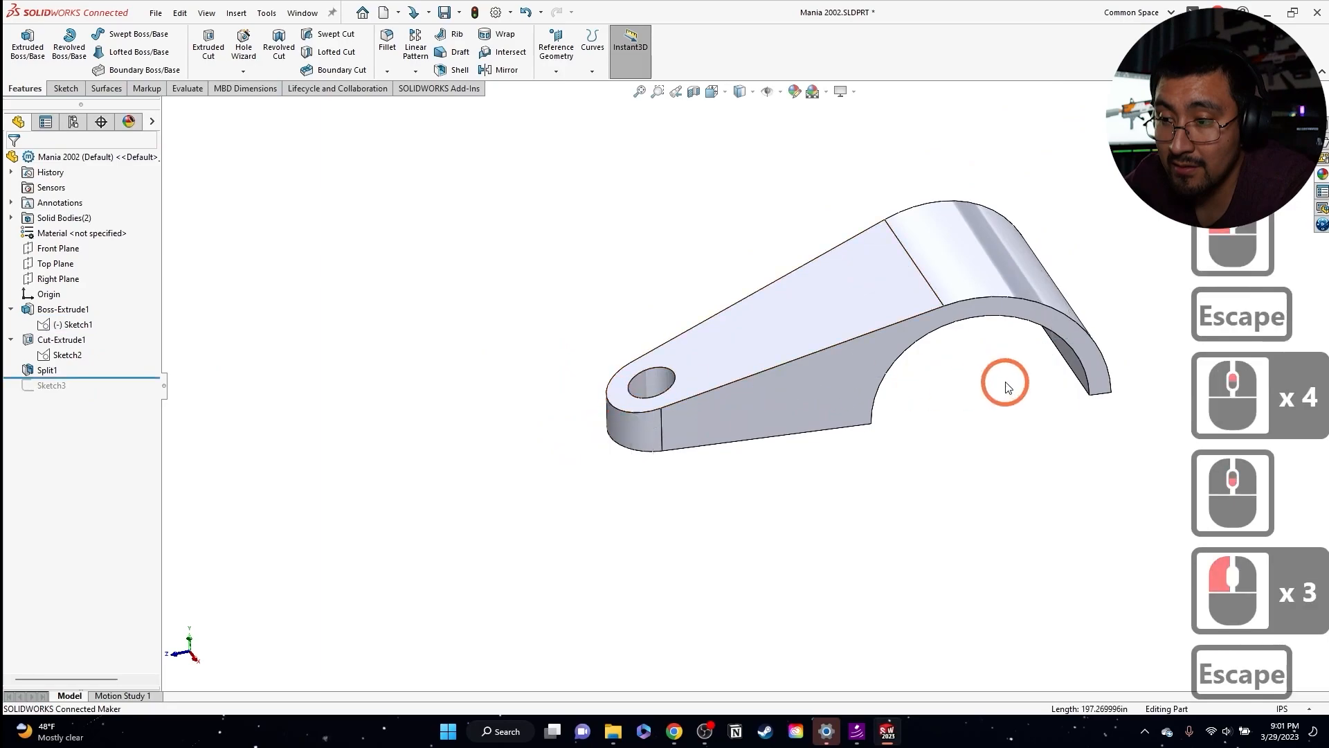
# - Start a sketch on the Right Plane and draw a circle centred on the origin near the half-ring's outer arc
pyautogui.click(58, 278)
pyautogui.click(52, 266)
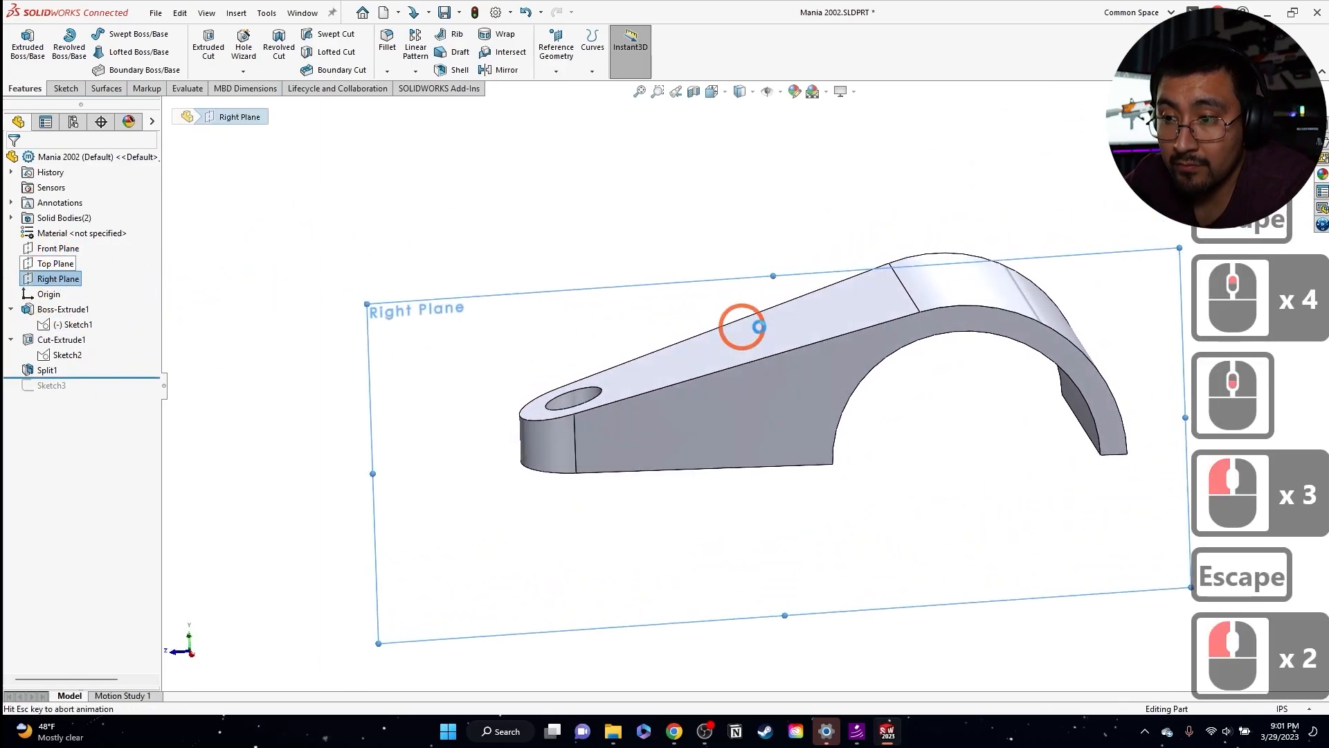
pyautogui.press('Escape')
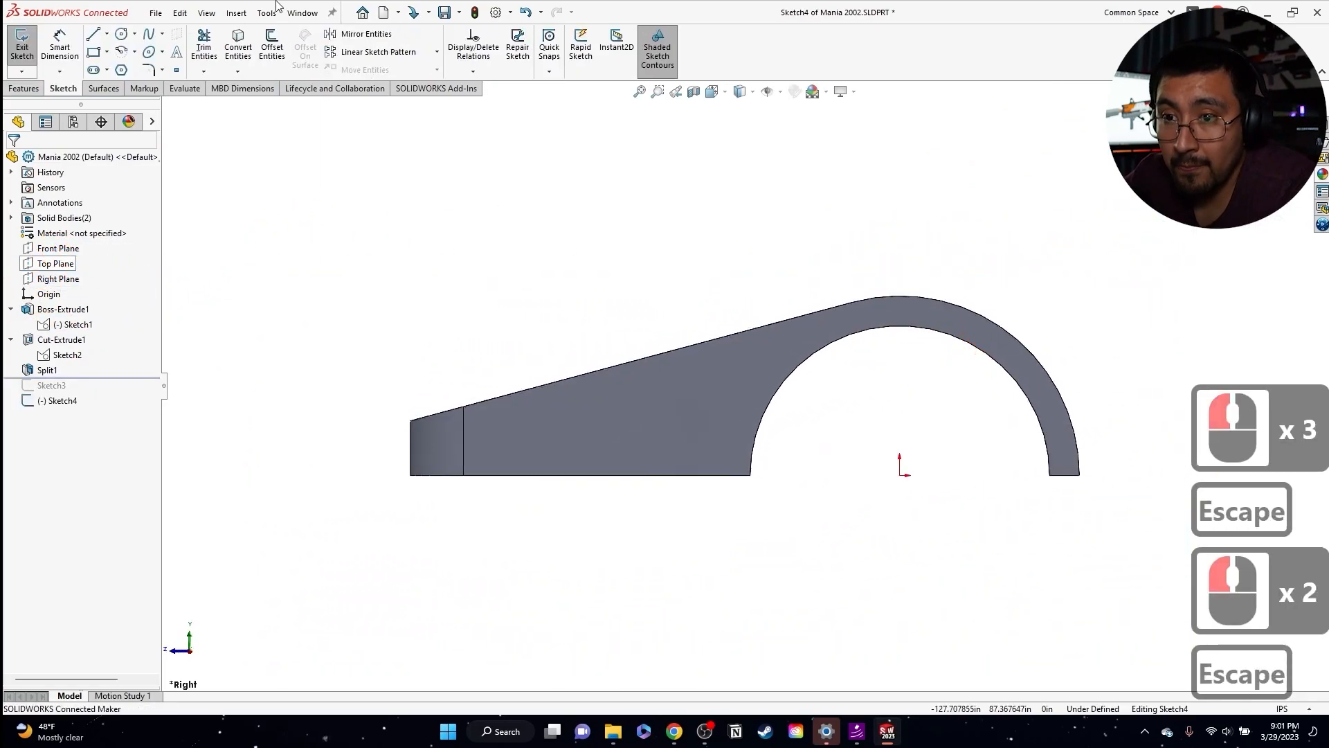
pyautogui.click(123, 33)
pyautogui.click(900, 475)
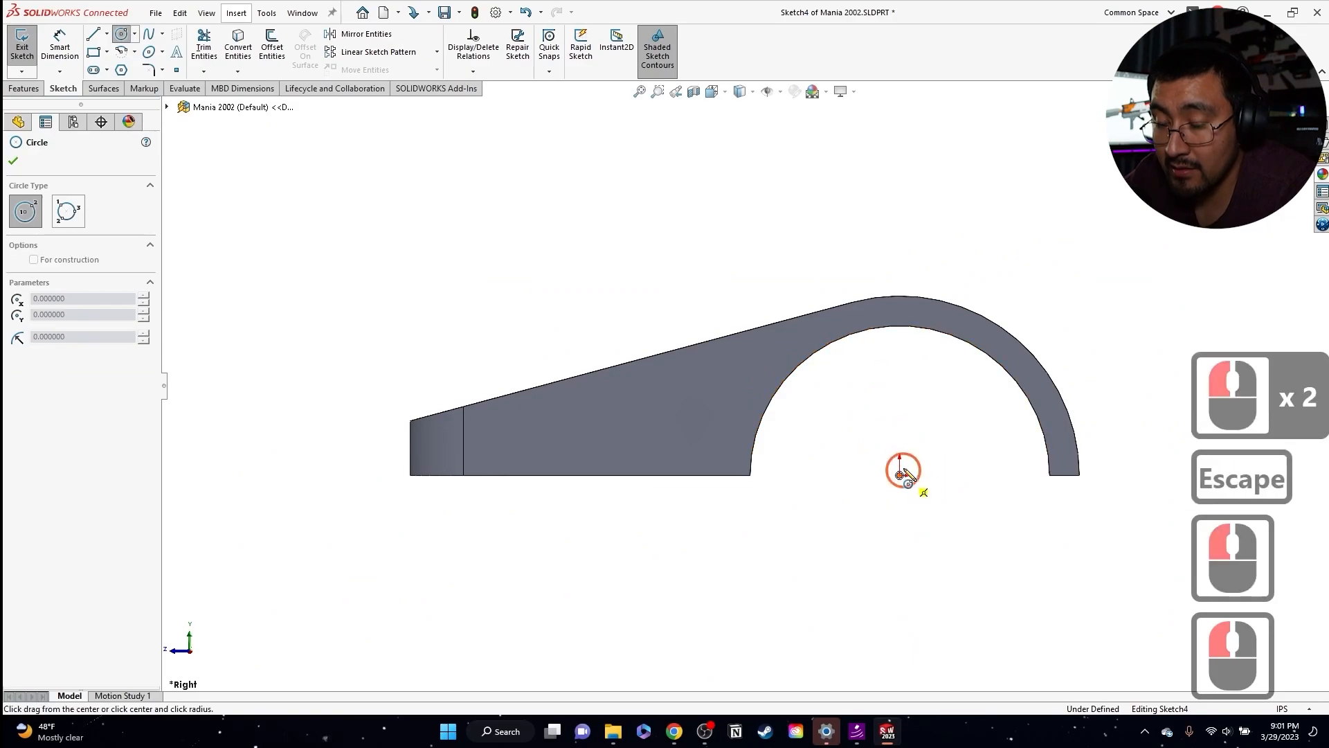
pyautogui.click(888, 306)
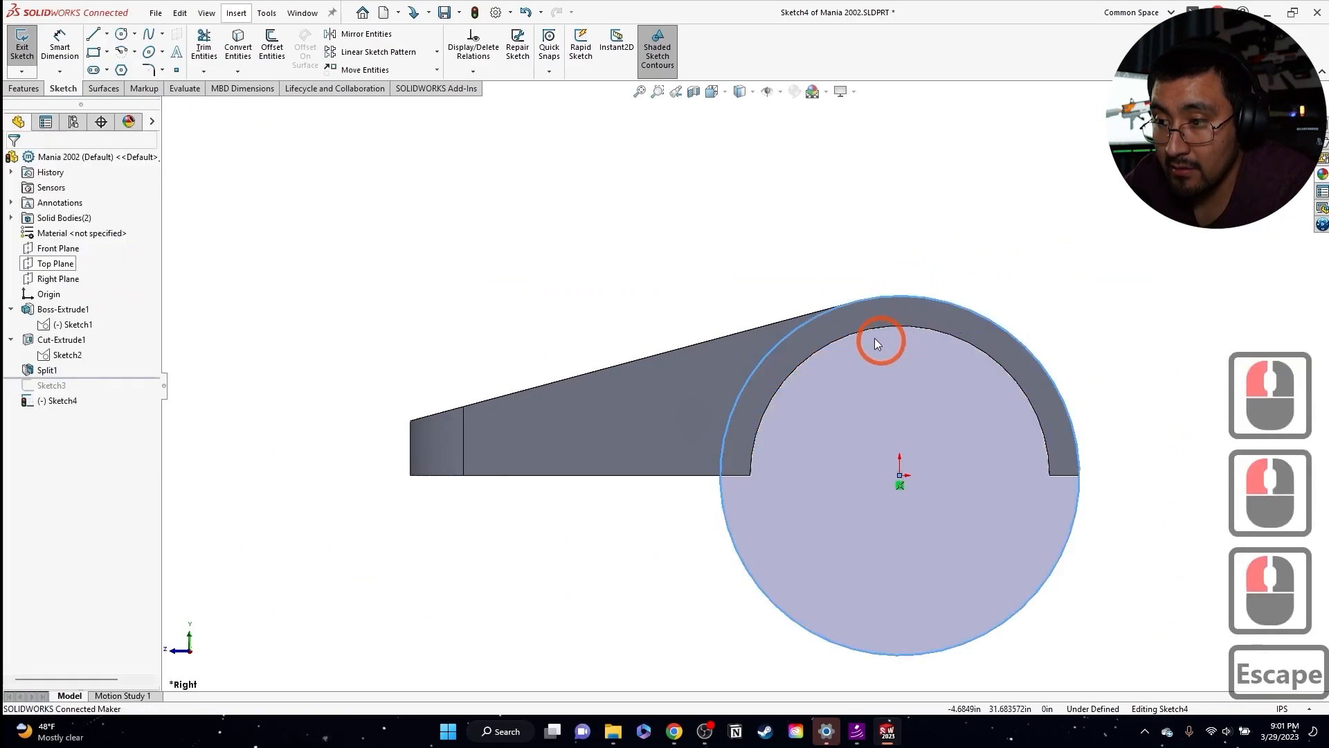
pyautogui.press('Escape')
pyautogui.press('Escape')
# - Make the circle equal in size to the outer arc edge of the half-ring
pyautogui.moveTo(780, 344); pyautogui.dragTo(858, 297)
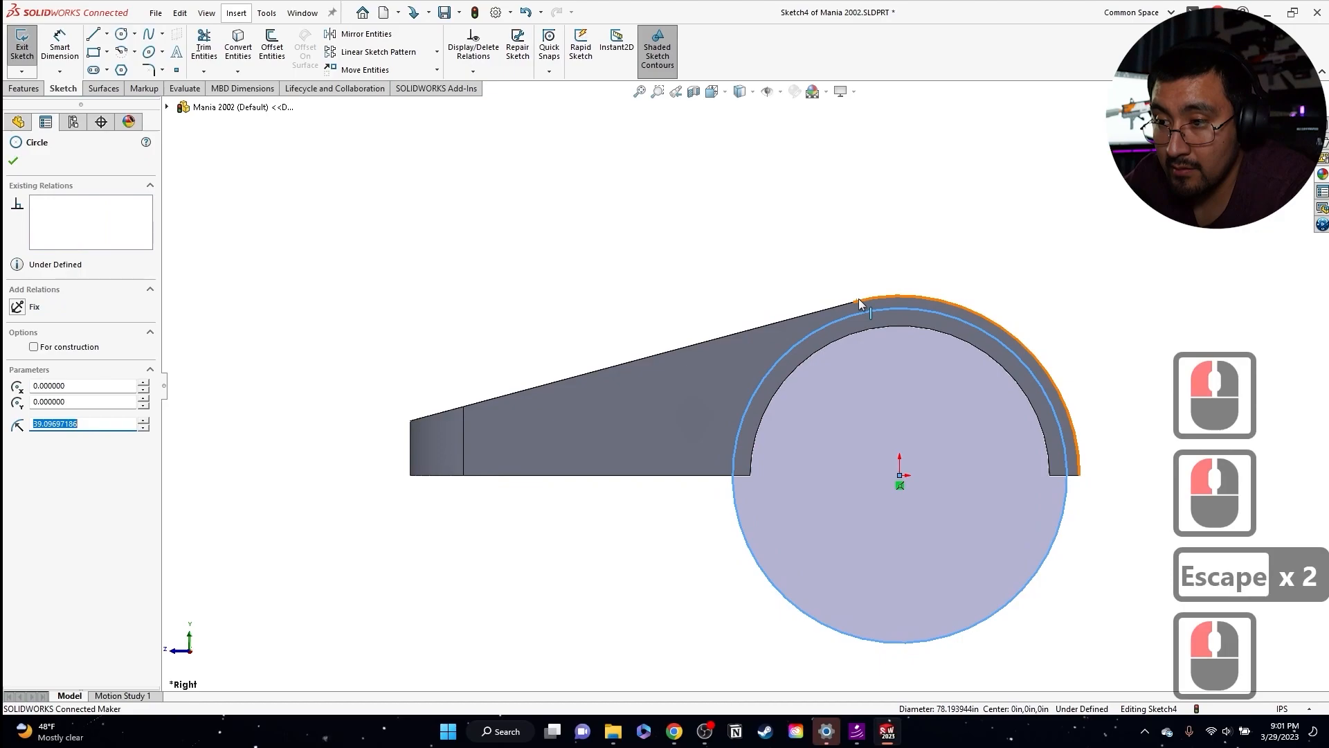
pyautogui.keyDown('ctrl'); pyautogui.click(840, 300); pyautogui.keyUp('ctrl')
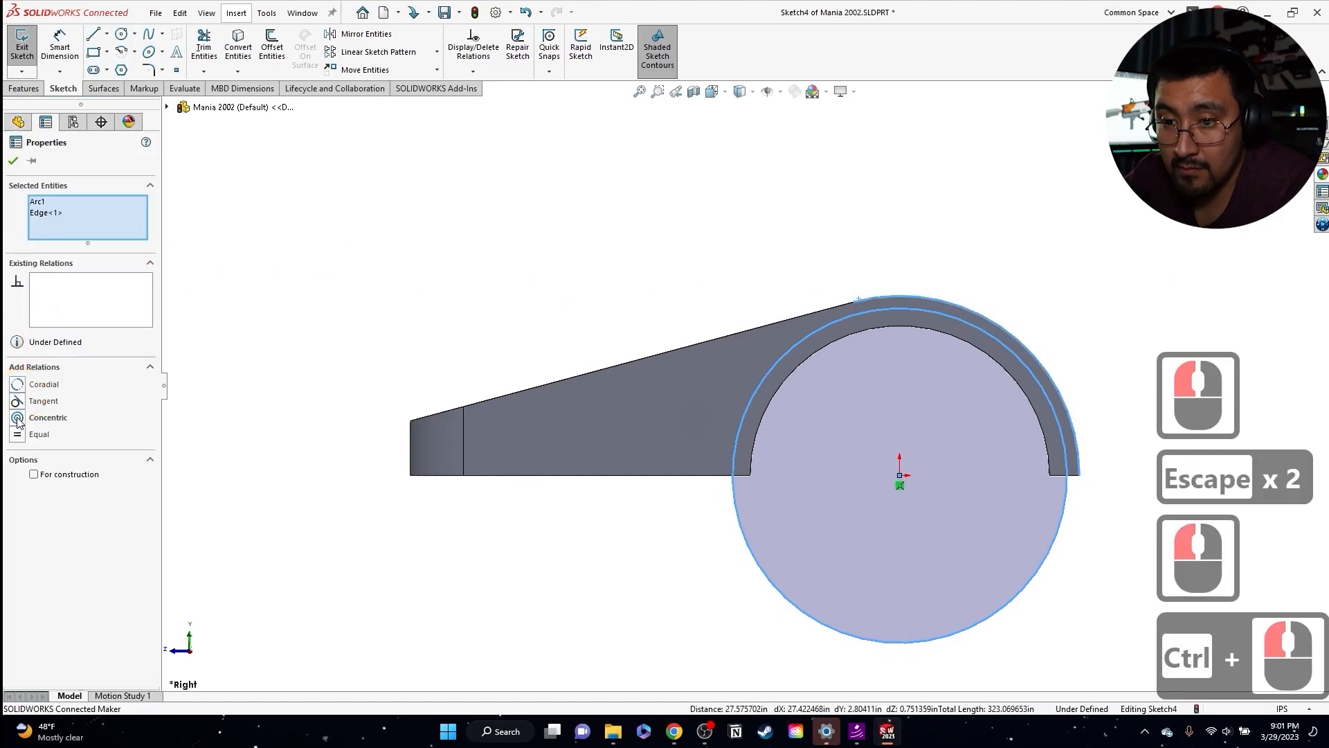
pyautogui.click(19, 434)
pyautogui.press('Escape')
pyautogui.press('Escape')
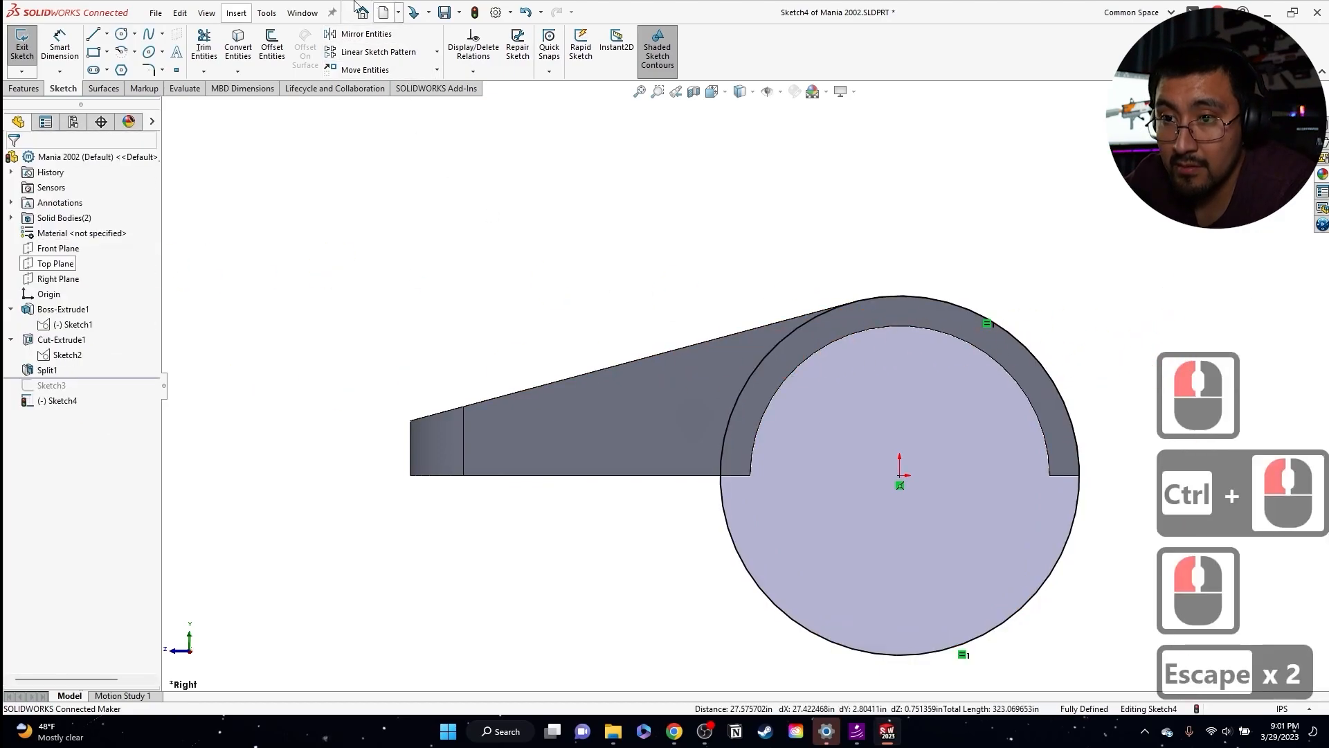
# - Split all bodies with the circle sketch as the trim tool, selecting the half-ring as the resulting body to separate
pyautogui.click(236, 13)
pyautogui.click(277, 97)
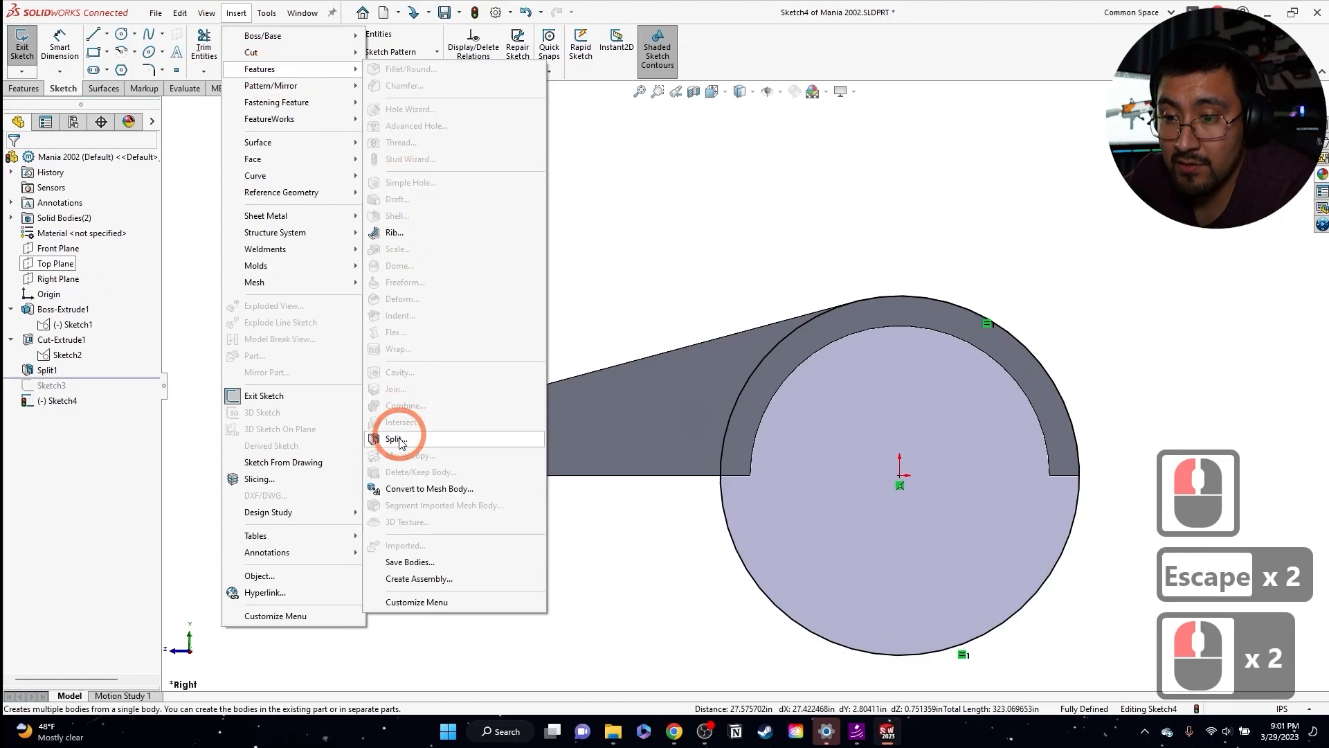
pyautogui.click(391, 438)
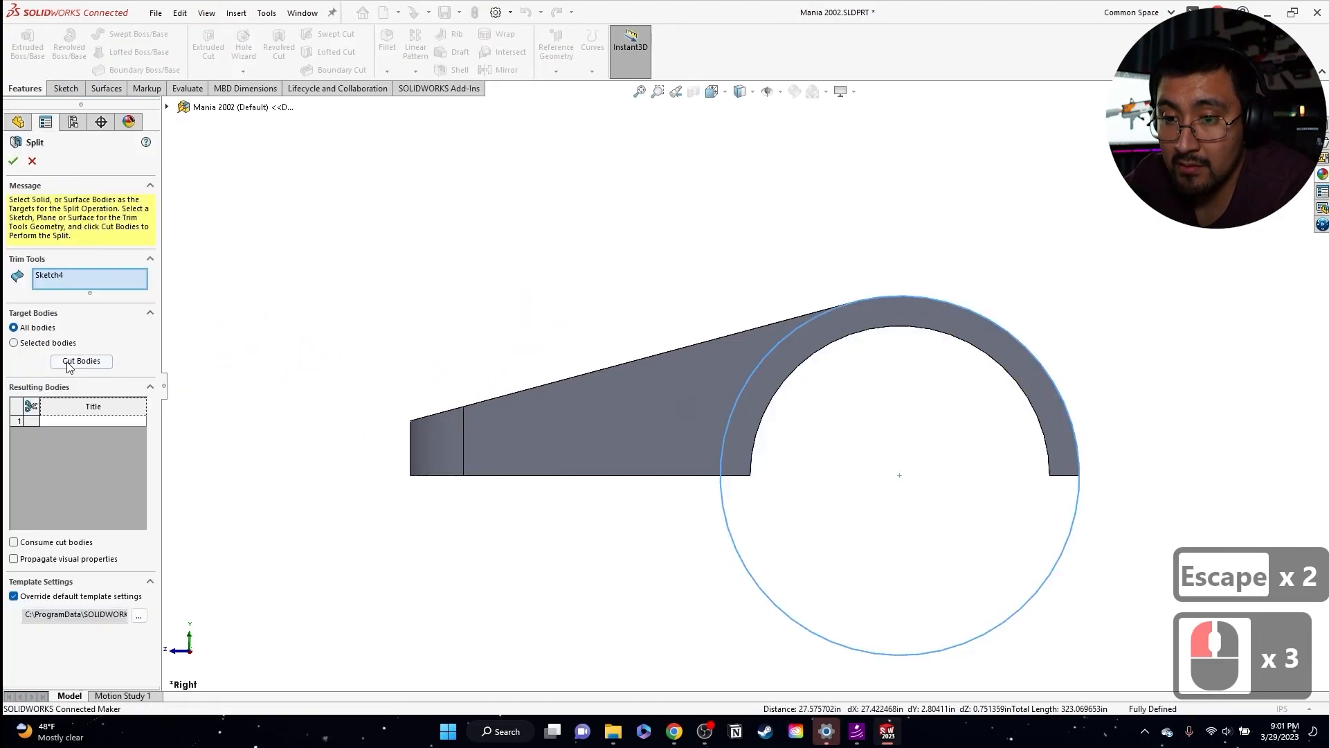
pyautogui.click(68, 365)
pyautogui.click(779, 359)
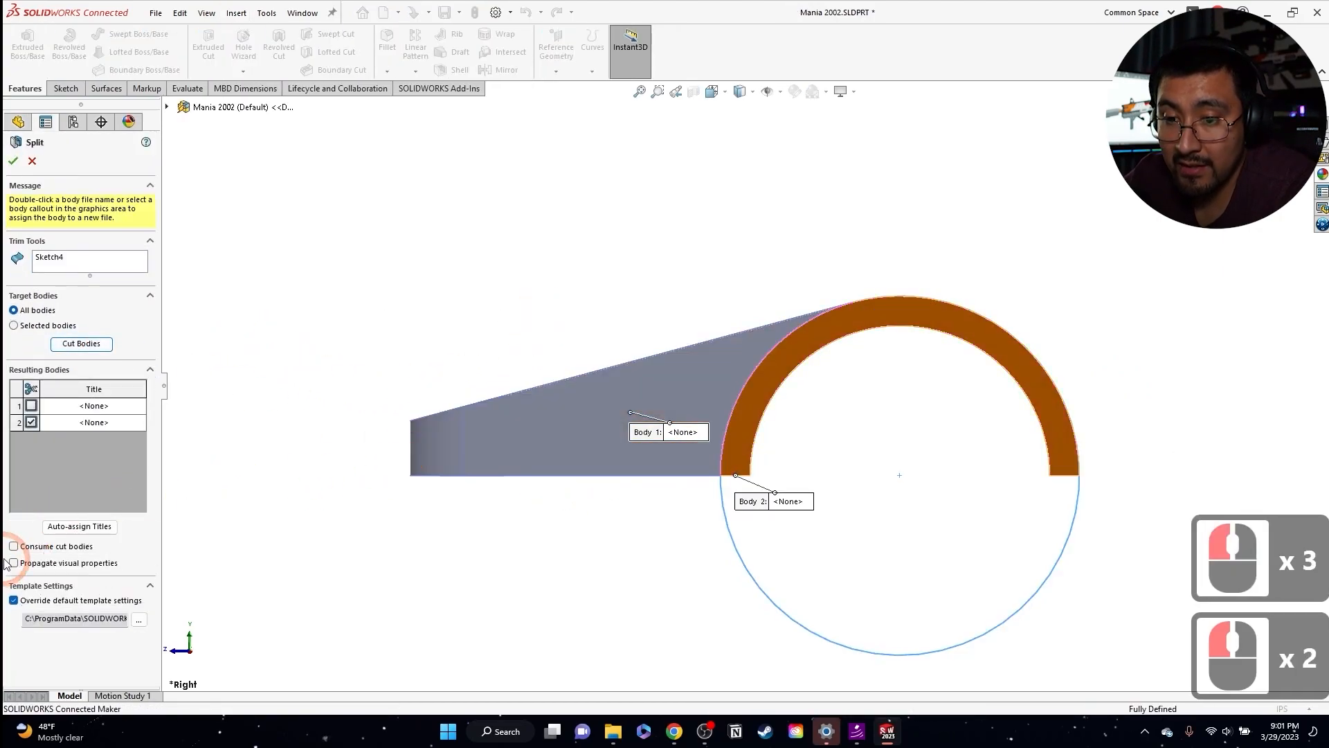
pyautogui.click(13, 161)
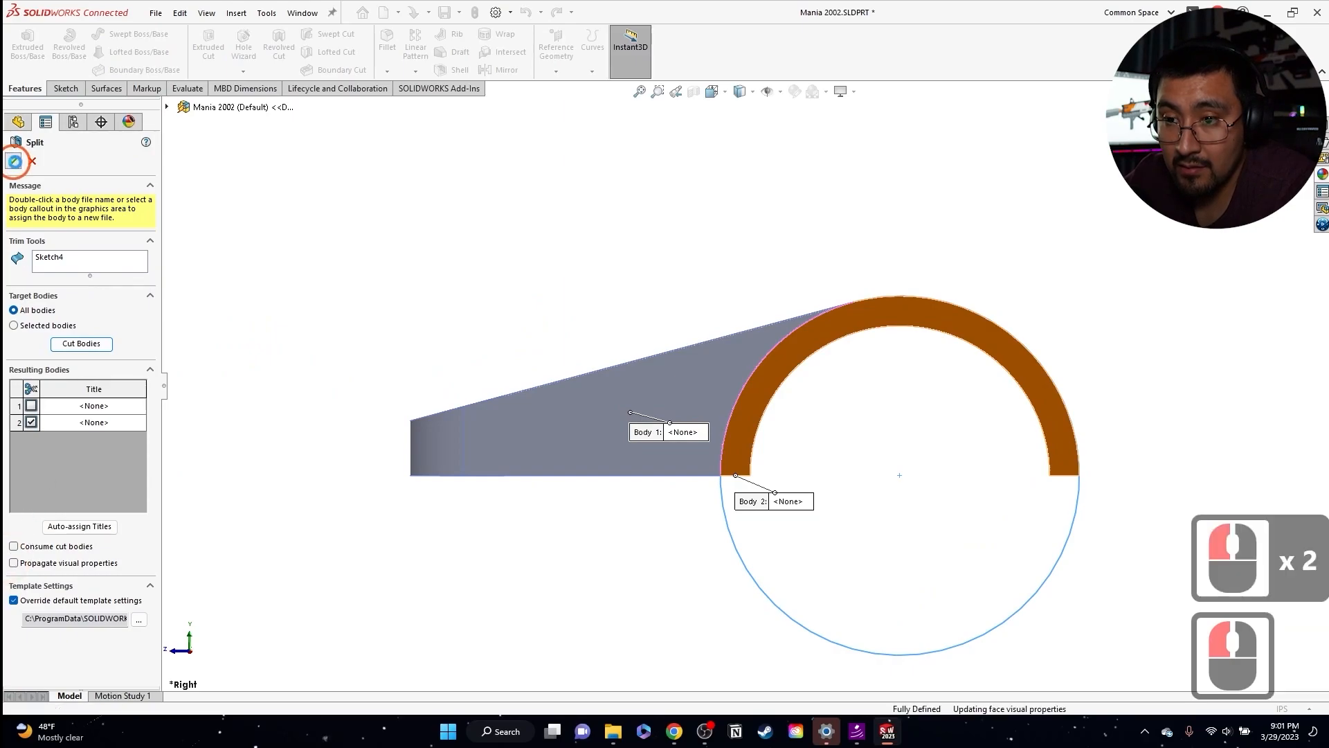
# - Hide the circle sketch Sketch4 and the upper half-ring body
pyautogui.press('Escape')
pyautogui.press('Escape')
pyautogui.click(734, 549)
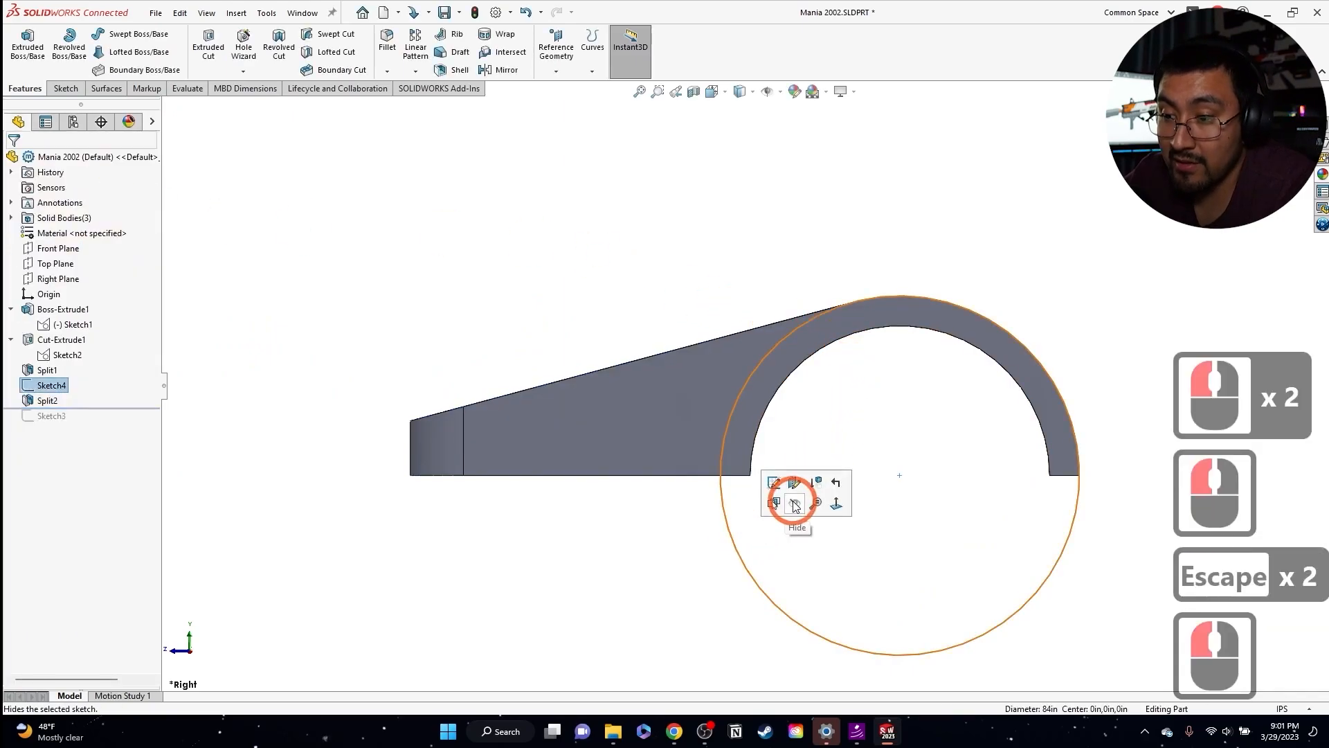
pyautogui.press('Escape')
pyautogui.press('Escape')
pyautogui.click(779, 375)
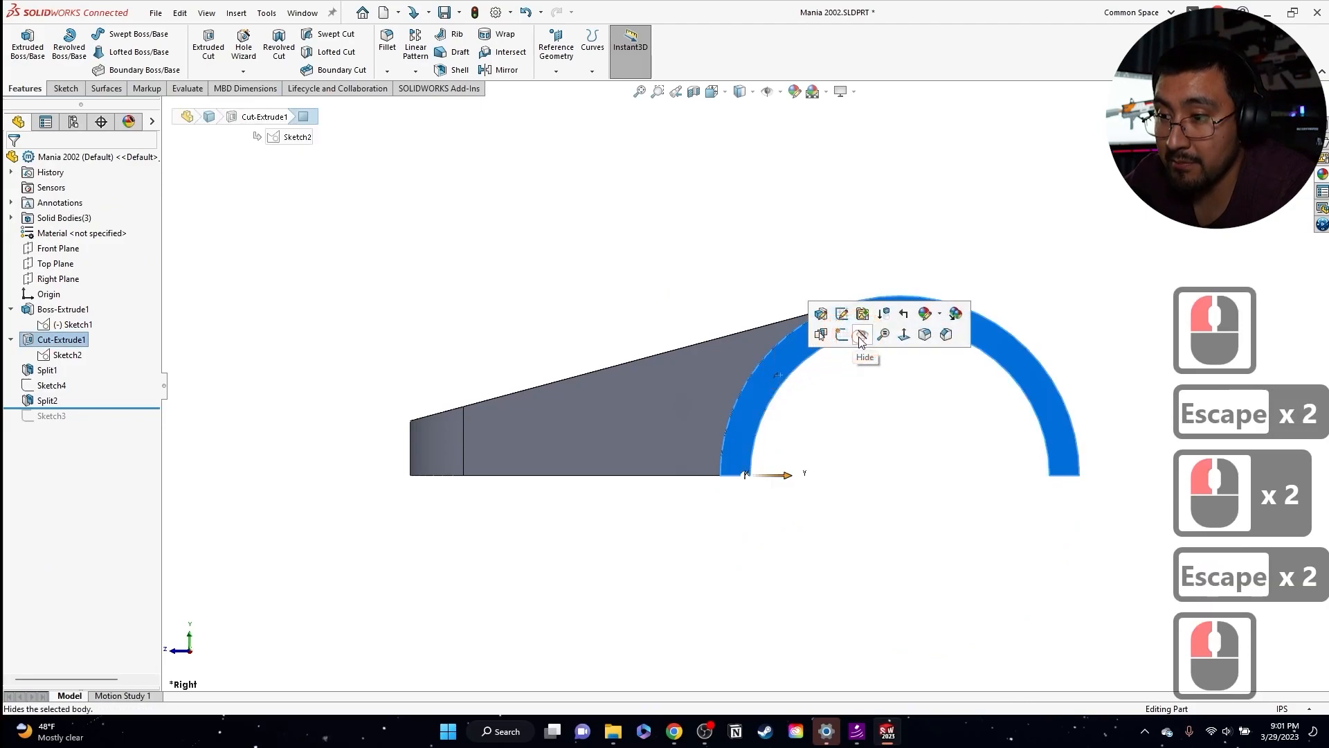
pyautogui.click(863, 334)
# - Roll the model history forward past Sketch3 and open that sketch for editing
pyautogui.moveTo(659, 229); pyautogui.dragTo(620, 339, button='middle')
pyautogui.moveTo(5, 419)
pyautogui.mouseDown()
pyautogui.moveTo(103, 405)
pyautogui.moveTo(89, 424)
pyautogui.mouseUp()
pyautogui.click(35, 415)
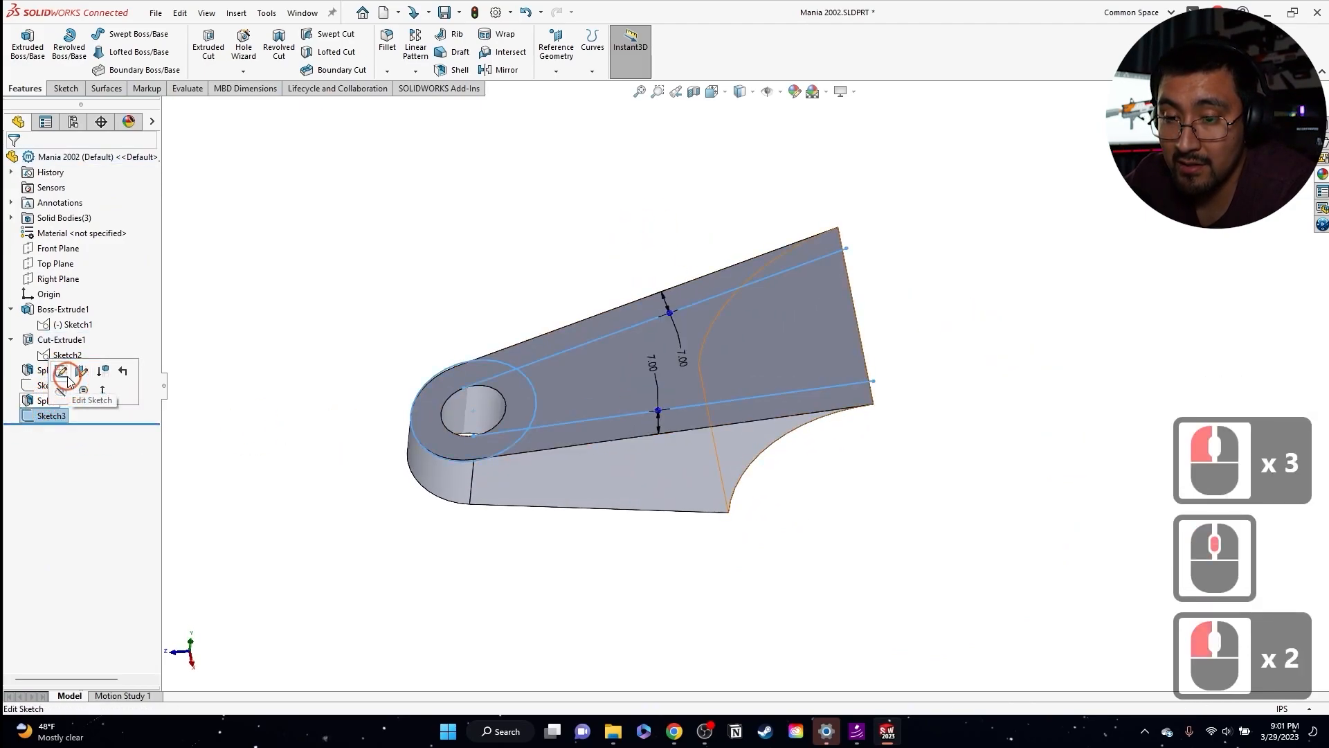
pyautogui.click(61, 370)
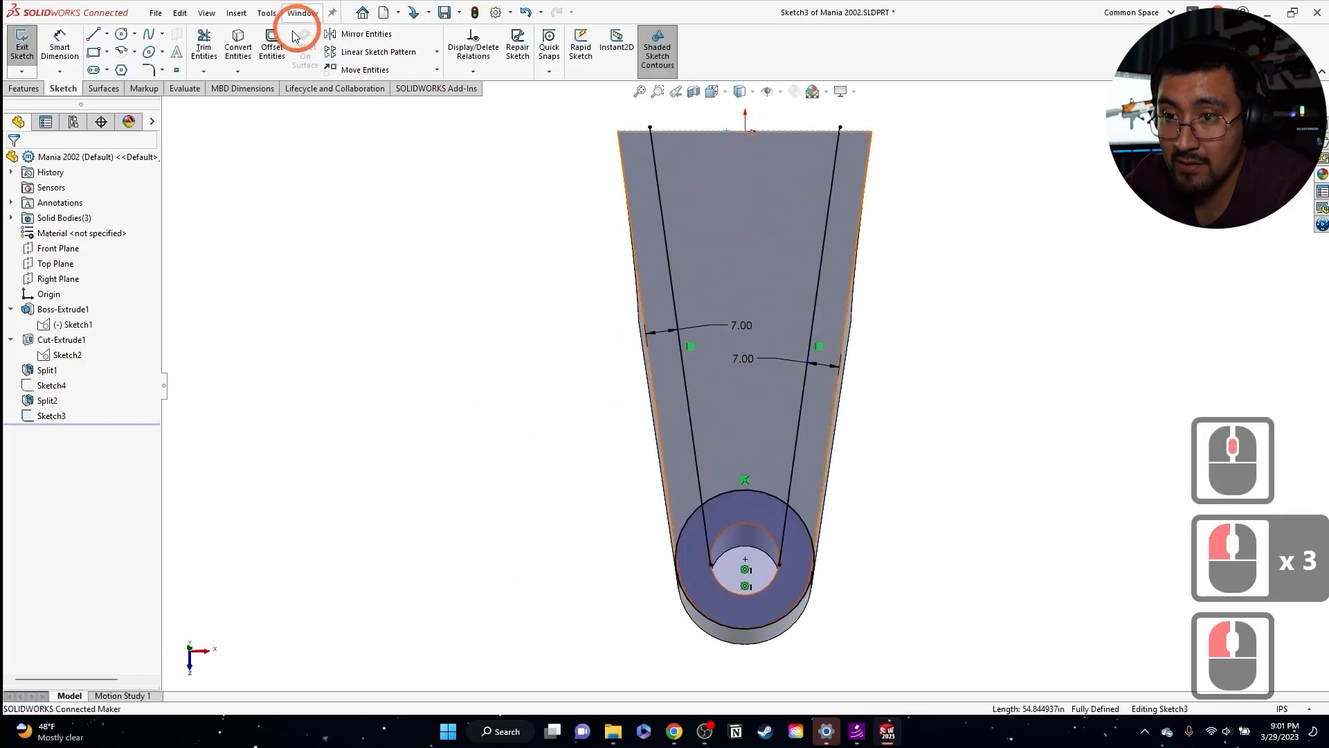
# - Trim the offset lines' overhanging ends and the outer end-edge segments at the arm's wide end in Sketch3
pyautogui.click(203, 45)
pyautogui.scroll(-2, 668, 161)
pyautogui.scroll(-7, 693, 177)
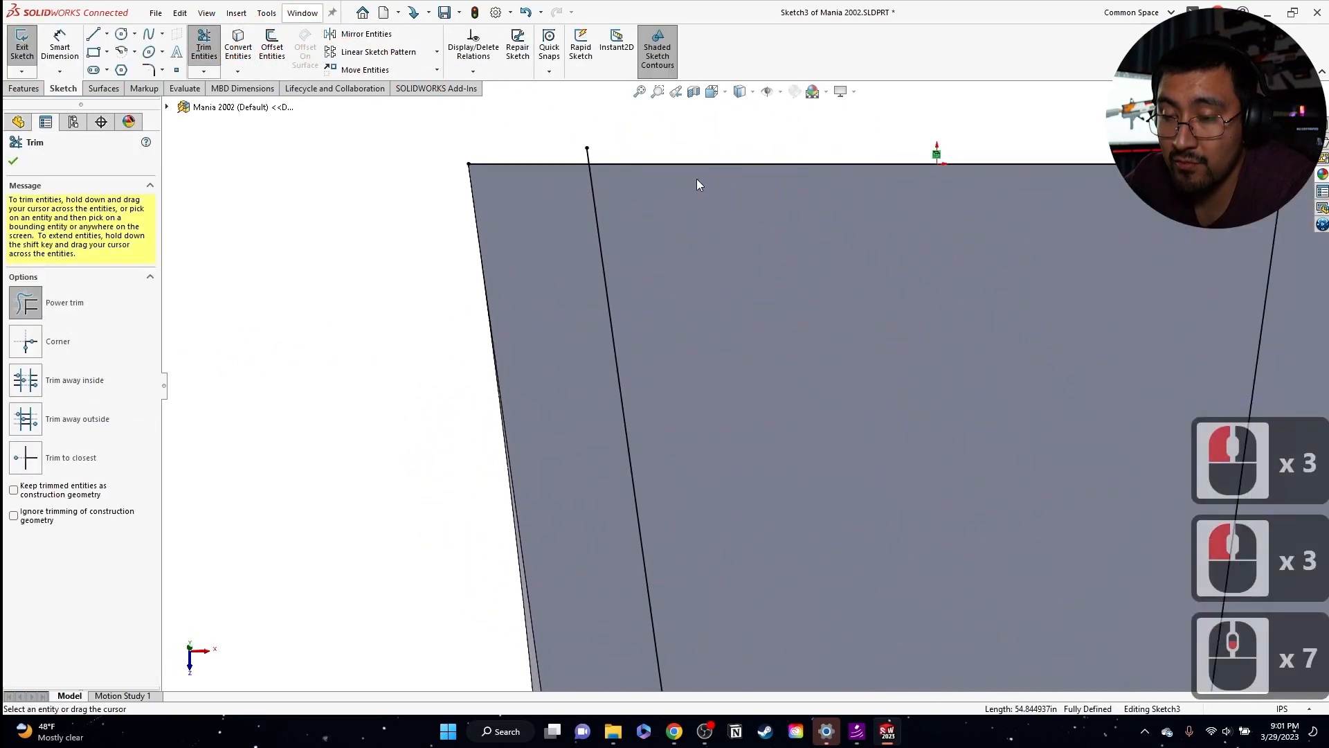
pyautogui.click(557, 183)
pyautogui.scroll(6, 1042, 326)
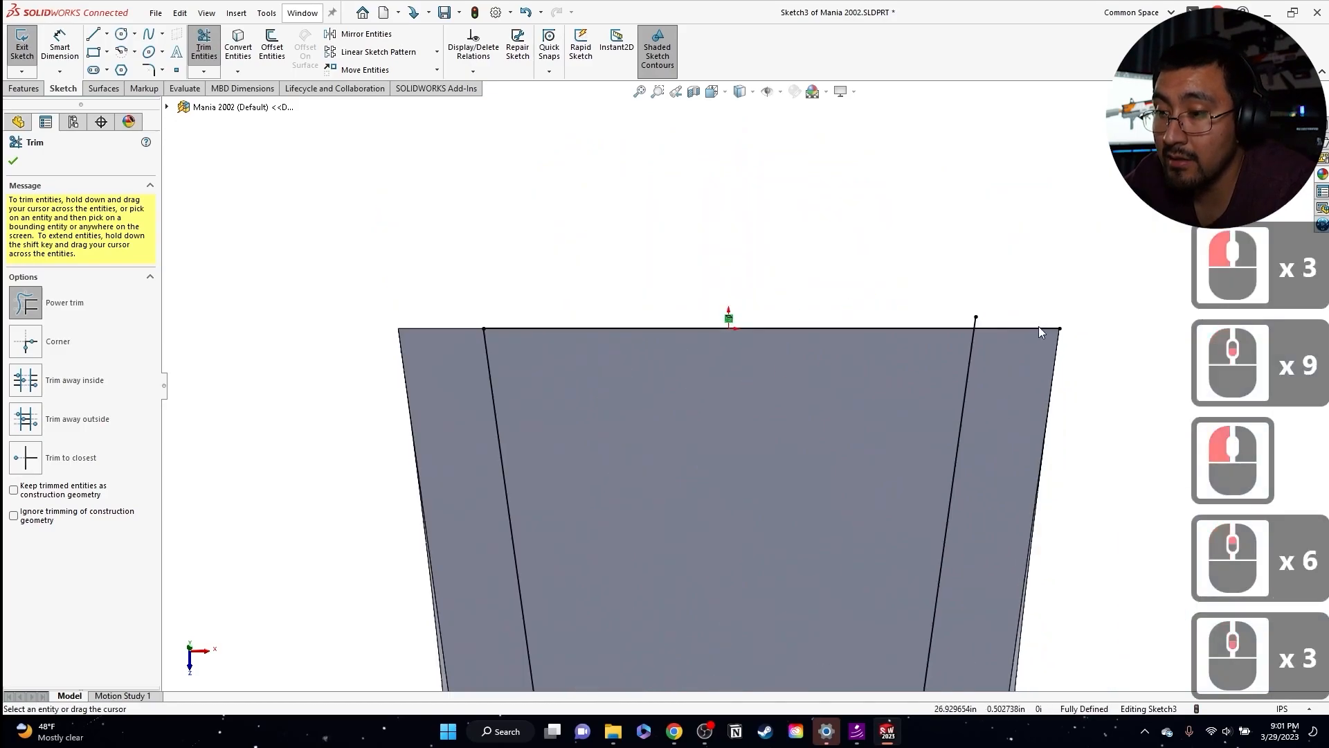
pyautogui.scroll(-5, 1041, 325)
pyautogui.moveTo(976, 376); pyautogui.dragTo(976, 378)
pyautogui.scroll(12, 704, 501)
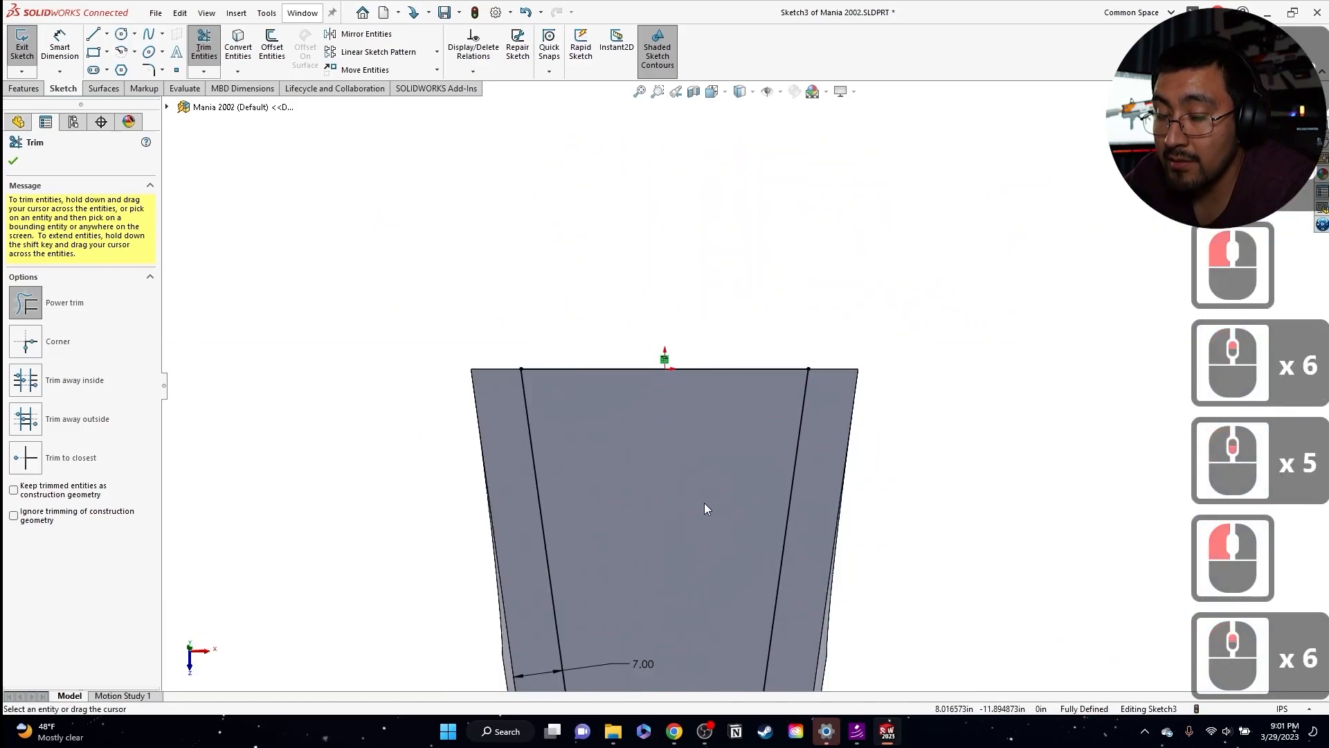
# - Trim the circle and the line ends around the hole, leaving only the arc that closes the tapered profile
pyautogui.scroll(-7, 720, 553)
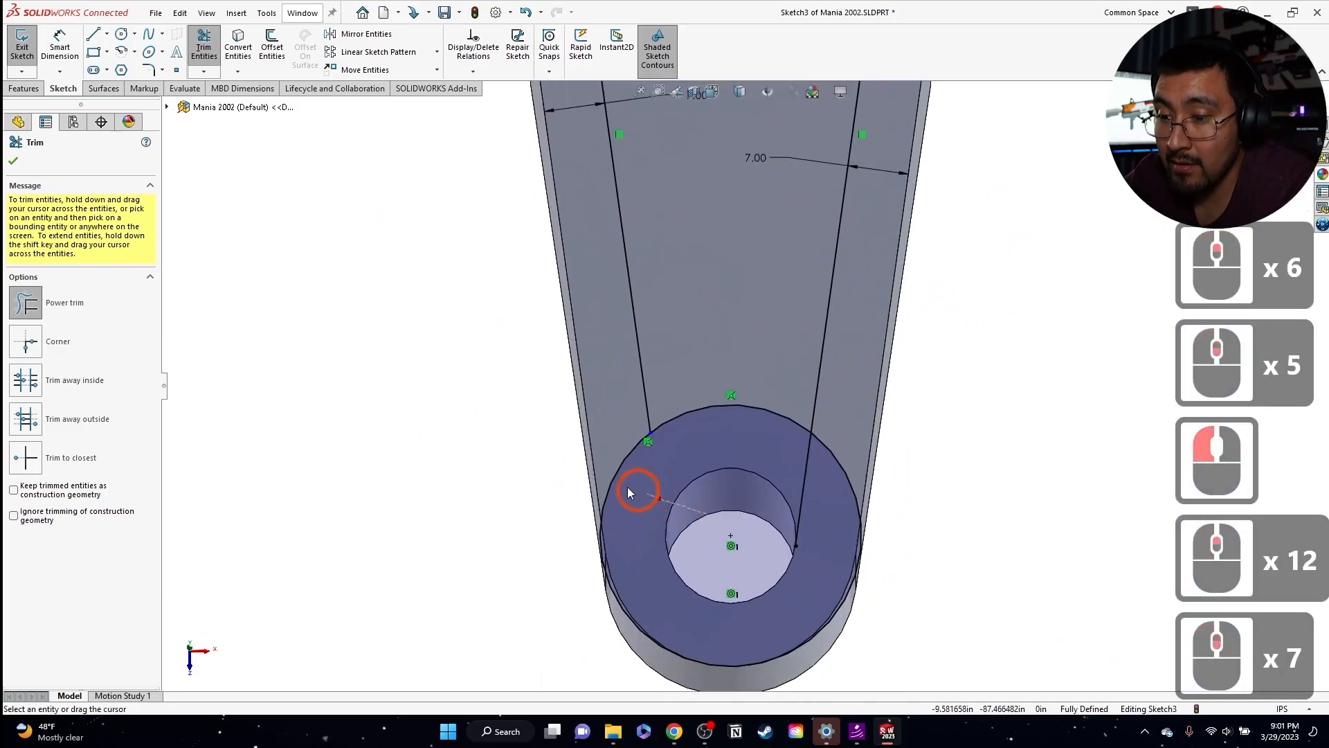
pyautogui.moveTo(635, 494); pyautogui.dragTo(754, 558)
pyautogui.moveTo(900, 490); pyautogui.dragTo(907, 479)
pyautogui.scroll(5, 772, 328)
pyautogui.press('Escape')
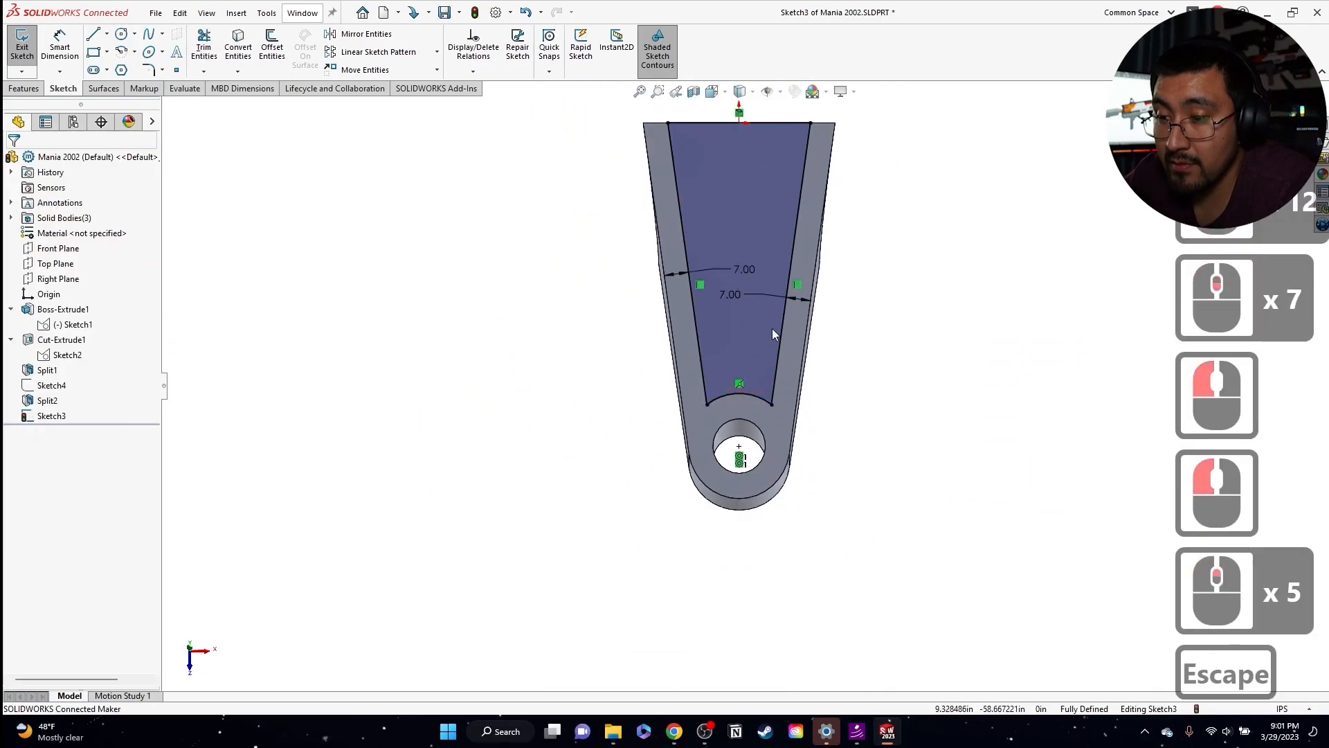
# - Show the Top Plane in the model
pyautogui.moveTo(771, 328); pyautogui.dragTo(692, 90, button='middle')
pyautogui.scroll(-3, 812, 322)
pyautogui.moveTo(812, 322); pyautogui.dragTo(796, 360, button='middle')
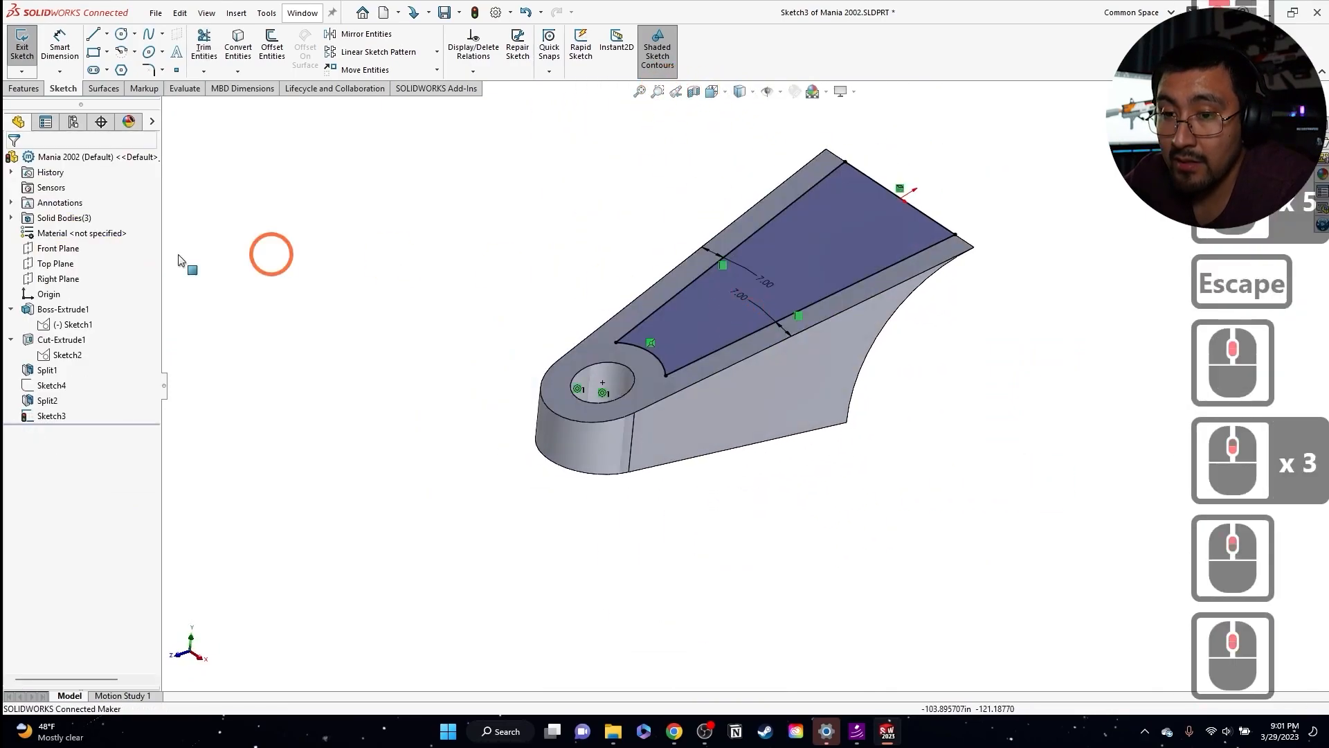
pyautogui.rightClick(57, 273)
pyautogui.click(85, 260)
pyautogui.press('Escape')
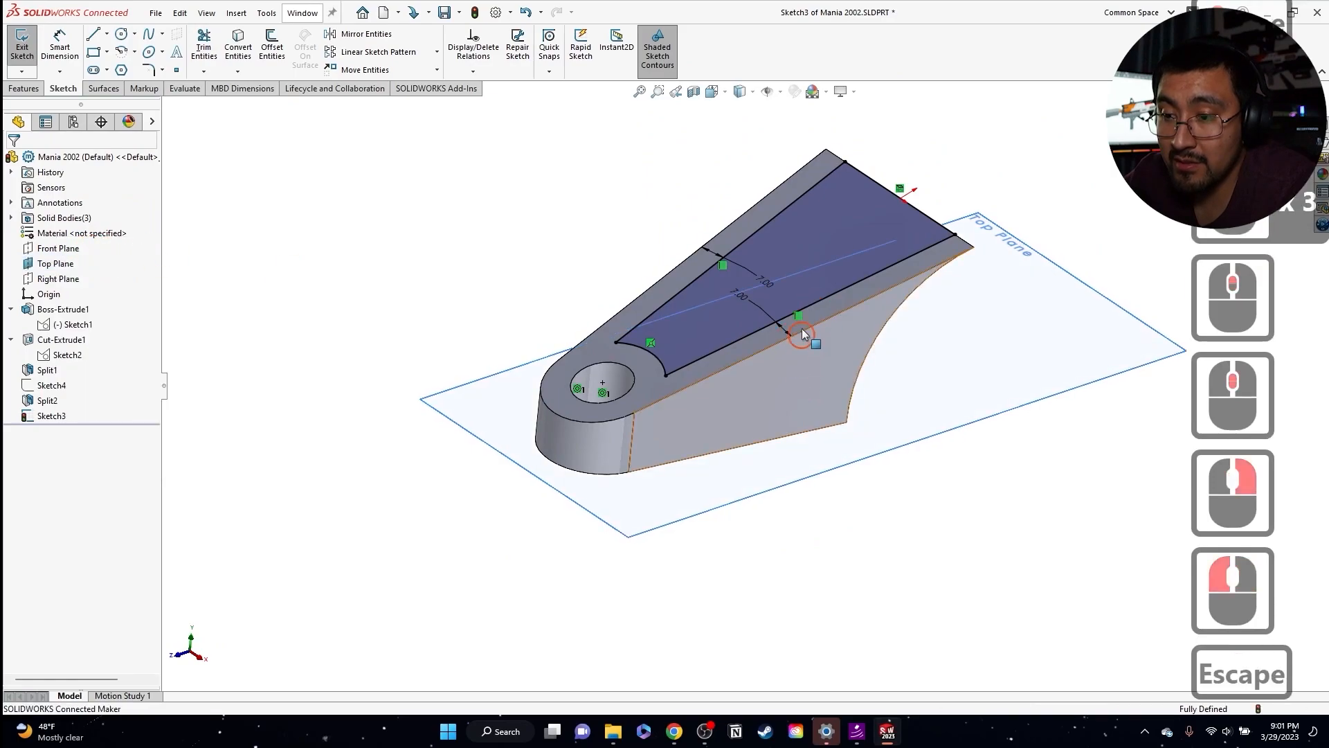
# - Start an extruded cut from the trimmed profile, using the arm's vertical side edge as the cut direction
pyautogui.moveTo(795, 335); pyautogui.dragTo(258, 88, button='middle')
pyautogui.click(31, 90)
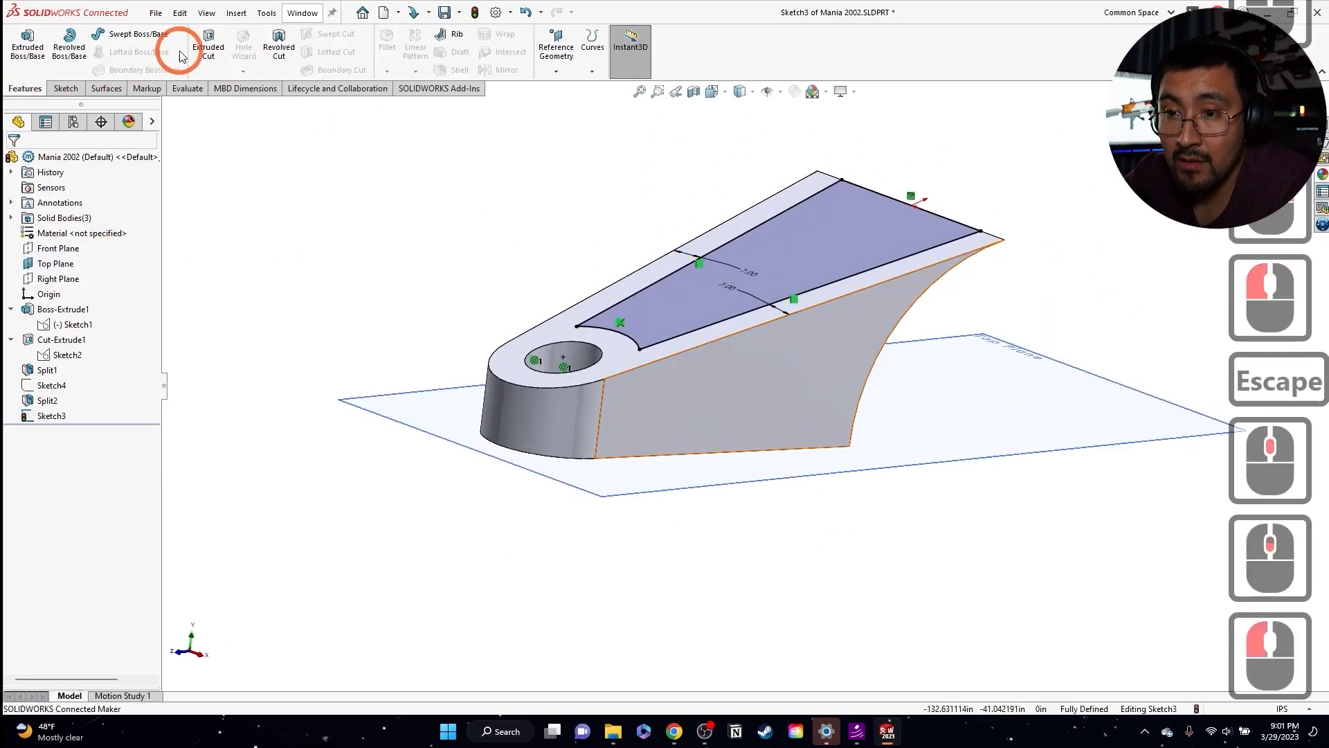
pyautogui.click(209, 47)
pyautogui.moveTo(720, 444)
pyautogui.mouseDown(button='middle')
pyautogui.moveTo(711, 184)
pyautogui.moveTo(594, 205)
pyautogui.mouseUp(button='middle')
pyautogui.click(111, 265)
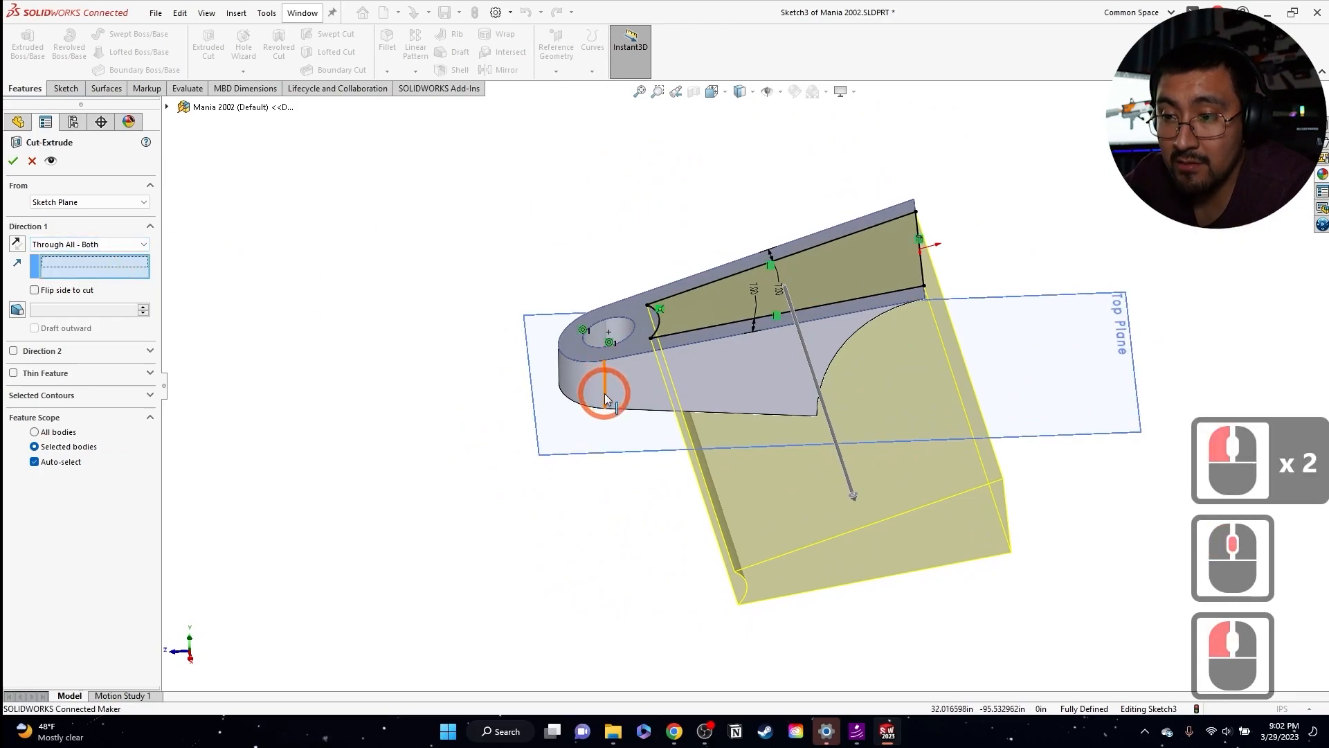
pyautogui.click(606, 386)
pyautogui.scroll(-2, 780, 376)
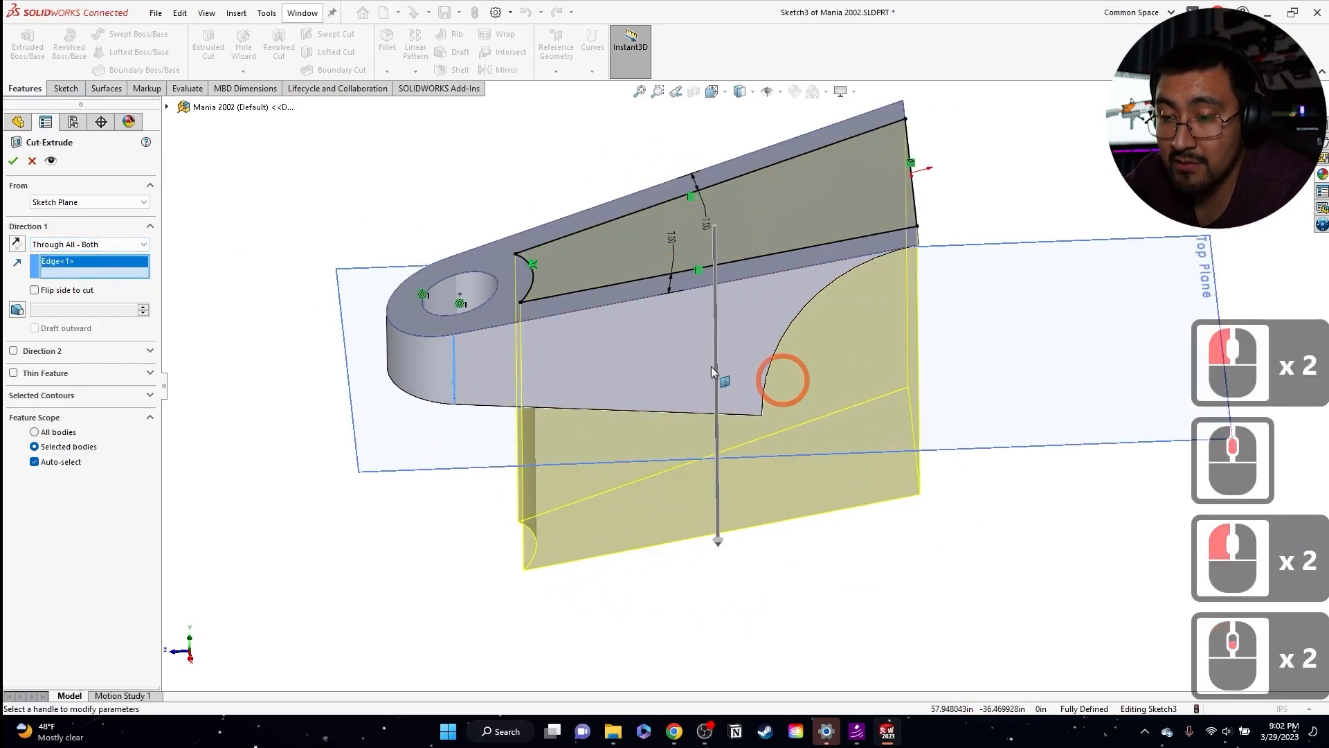
# - Set the cut to Offset From Surface at 7 in from the Top Plane and apply it
pyautogui.click(78, 246)
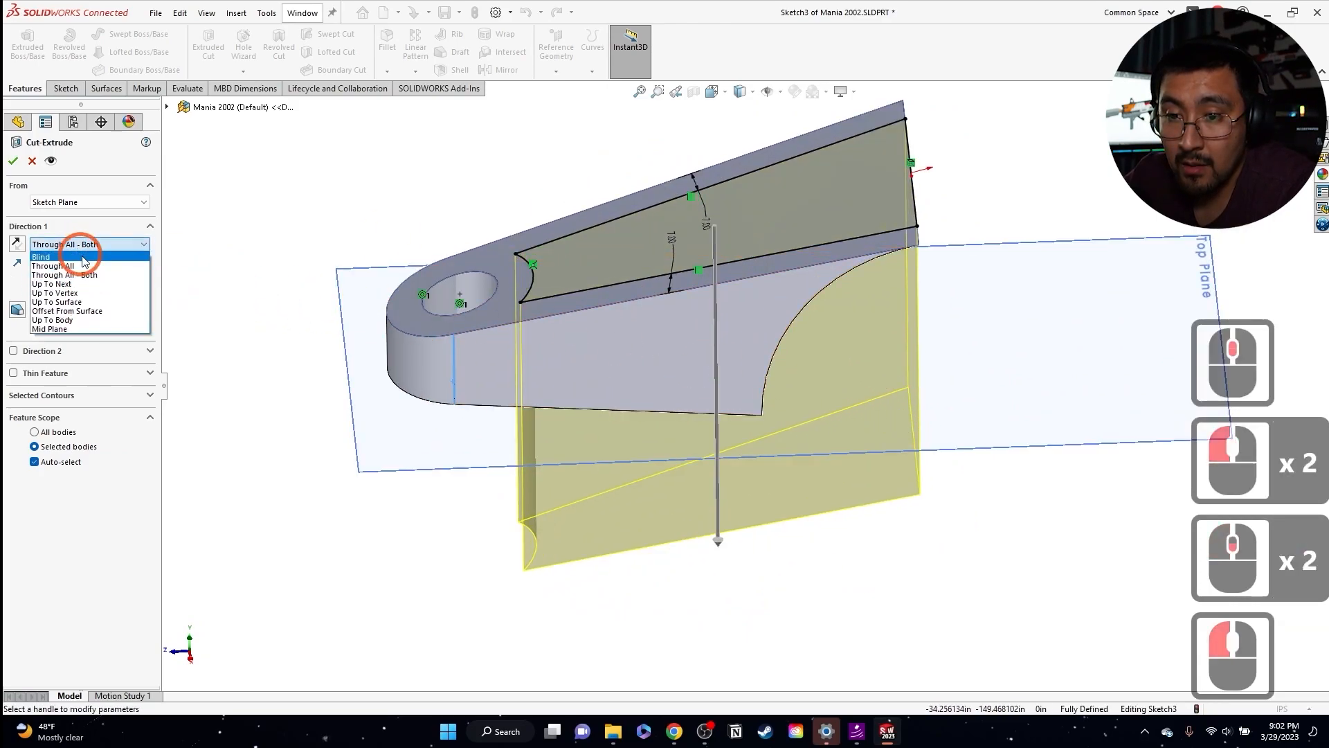
pyautogui.click(81, 312)
pyautogui.click(440, 415)
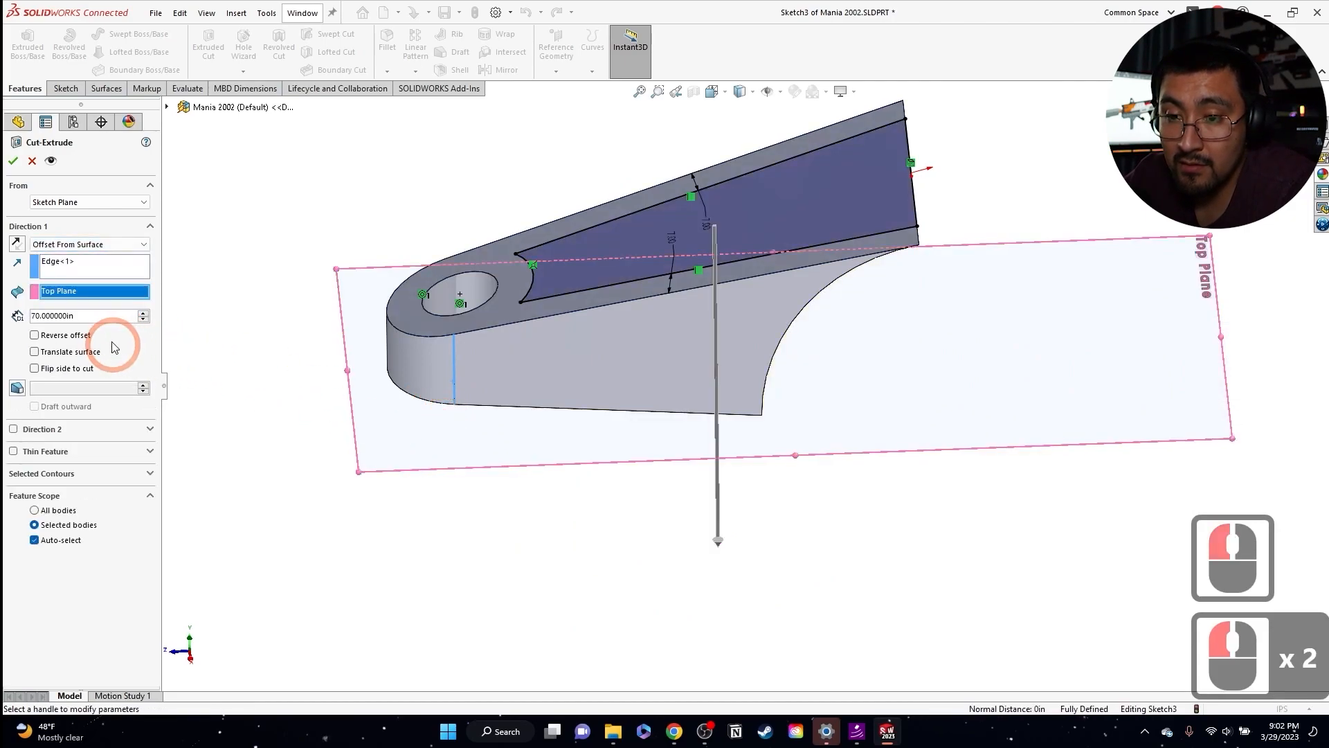
pyautogui.click(113, 317)
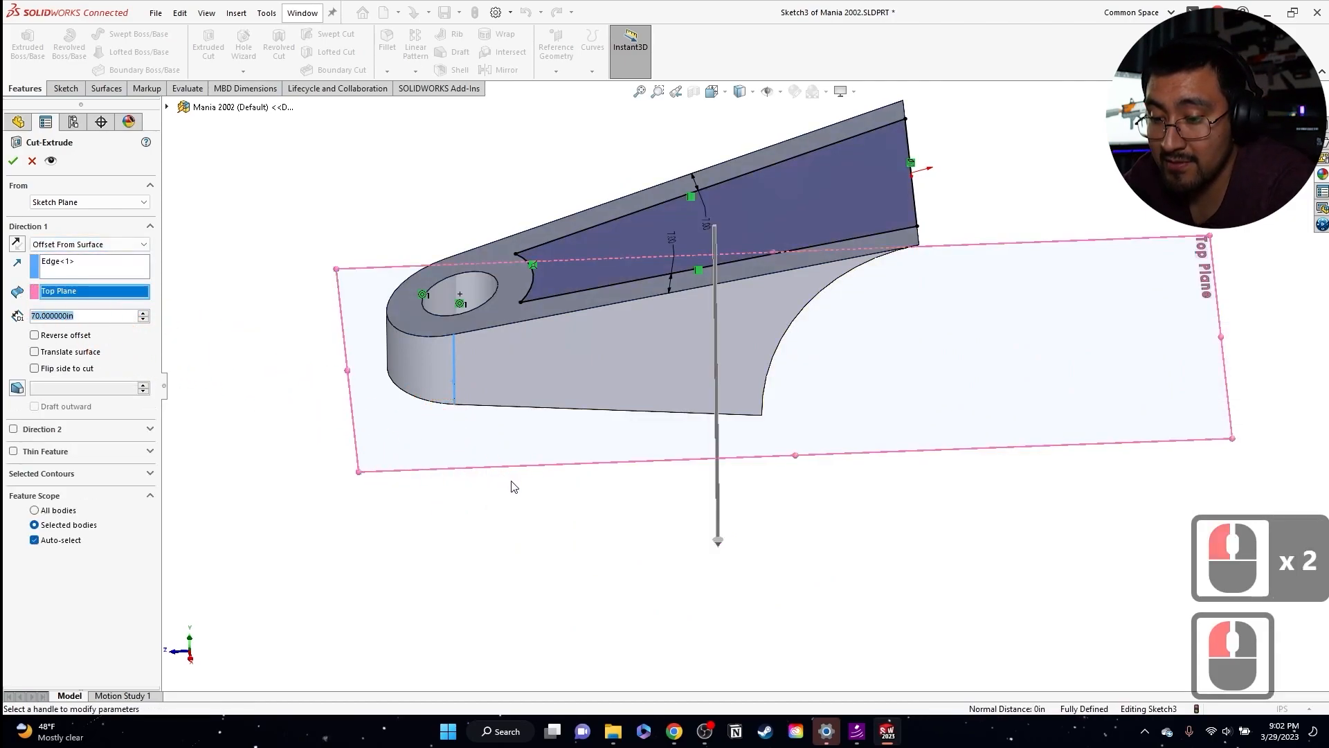
pyautogui.write('7')
pyautogui.moveTo(416, 533); pyautogui.dragTo(284, 357, button='middle')
pyautogui.click(12, 160)
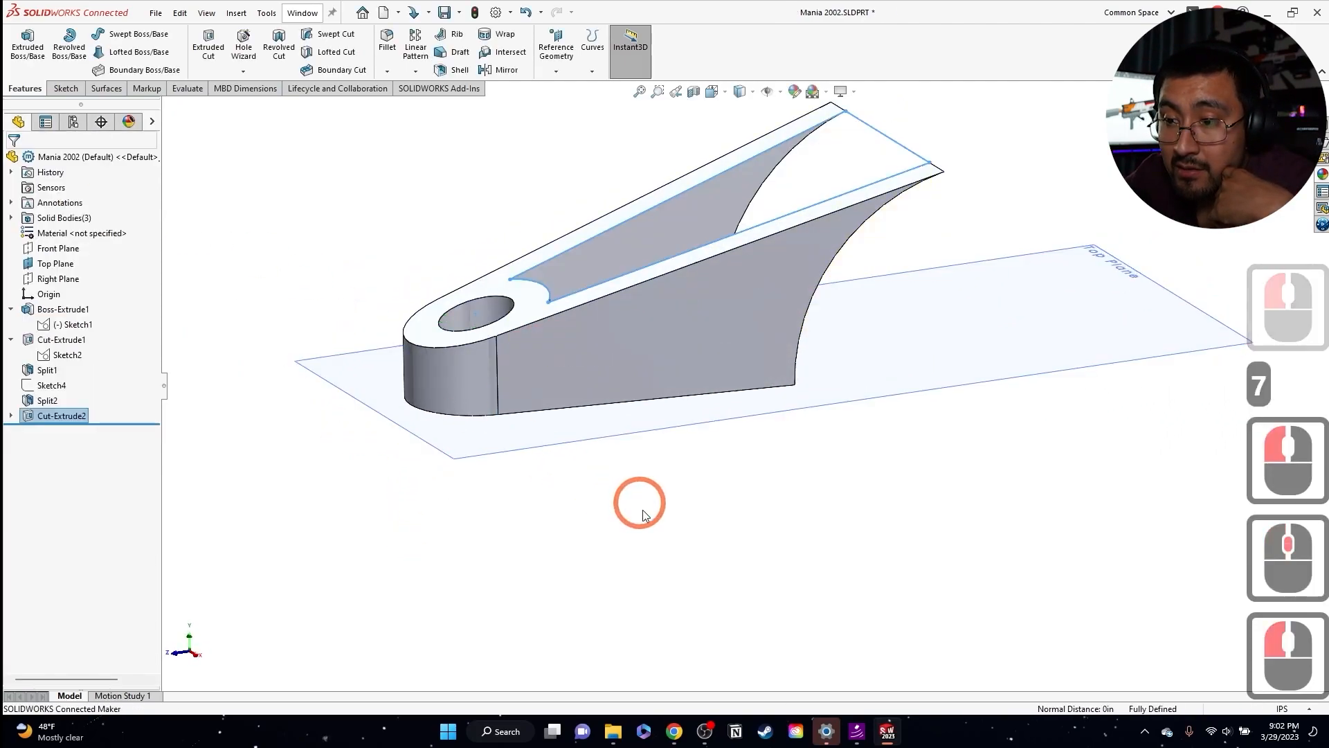
# - Edit Cut-Extrude2 to add a 7° draft to the pocket walls
pyautogui.moveTo(605, 484); pyautogui.dragTo(558, 477, button='middle')
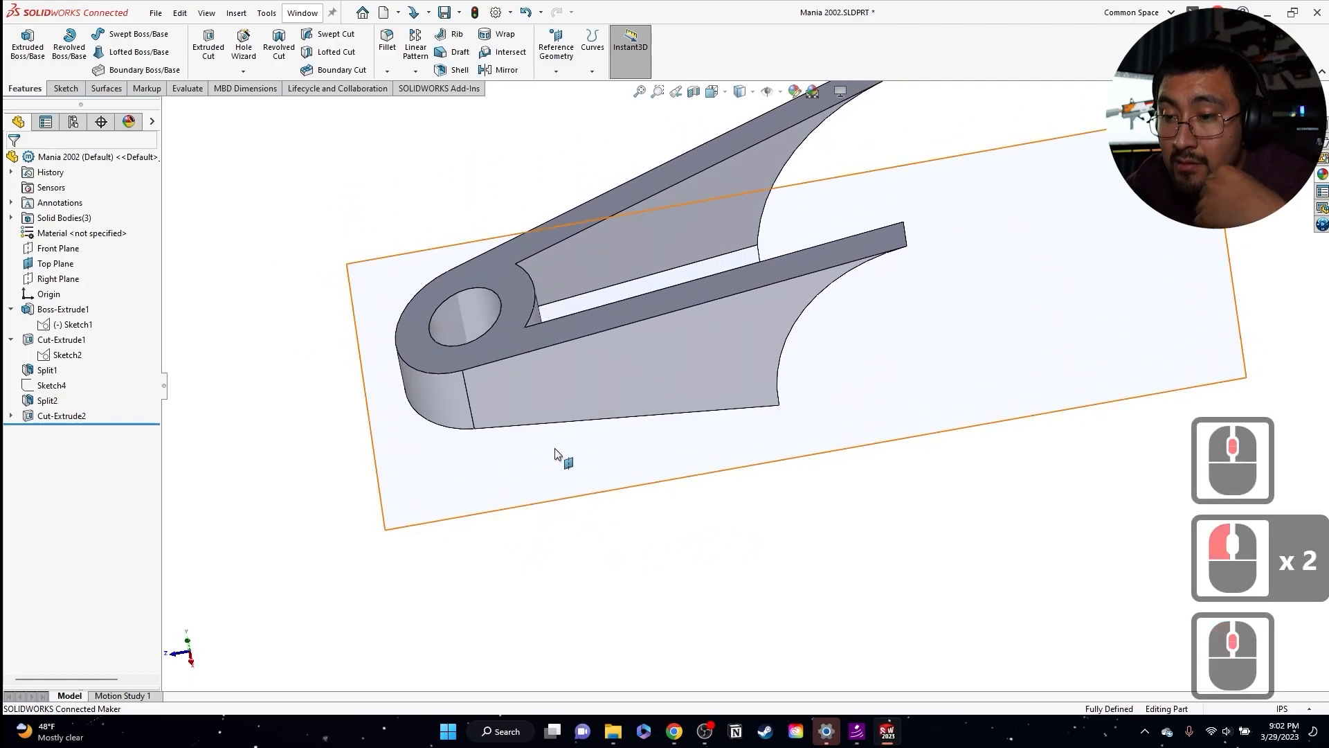
pyautogui.click(62, 416)
pyautogui.click(79, 377)
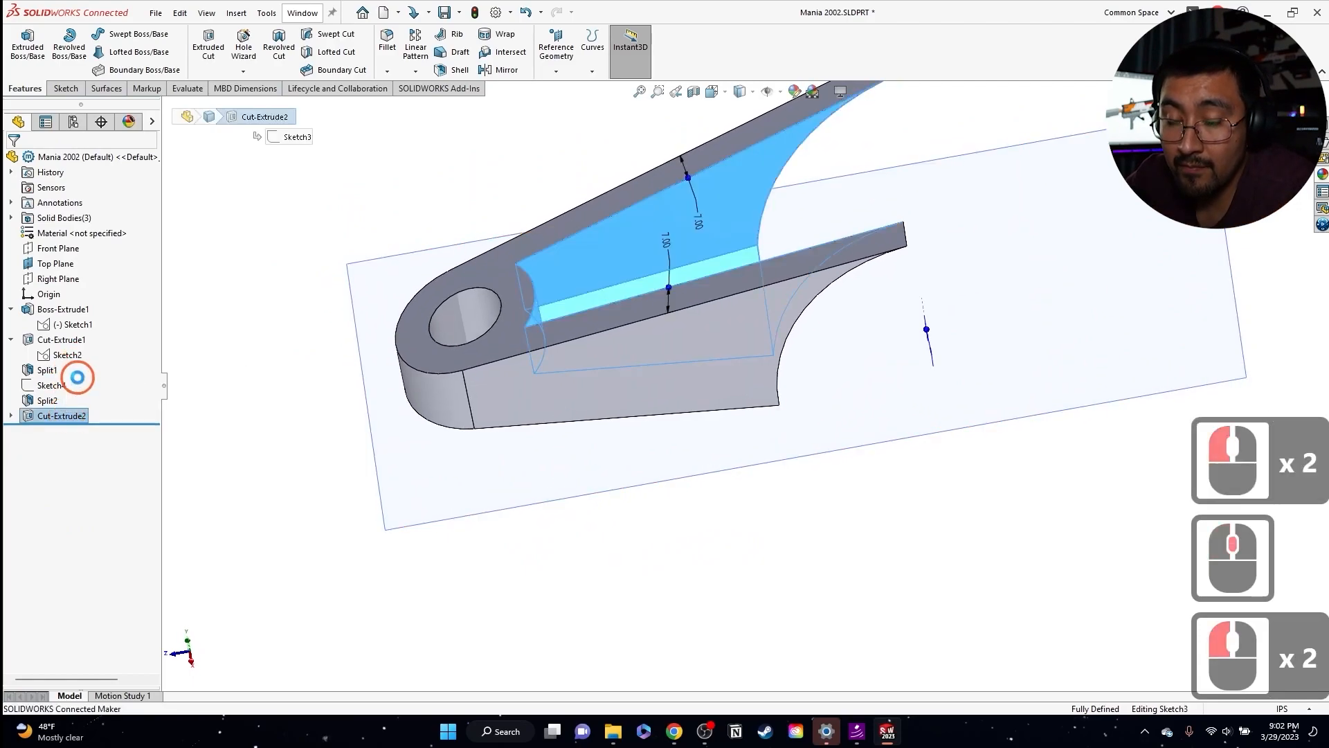
pyautogui.click(17, 388)
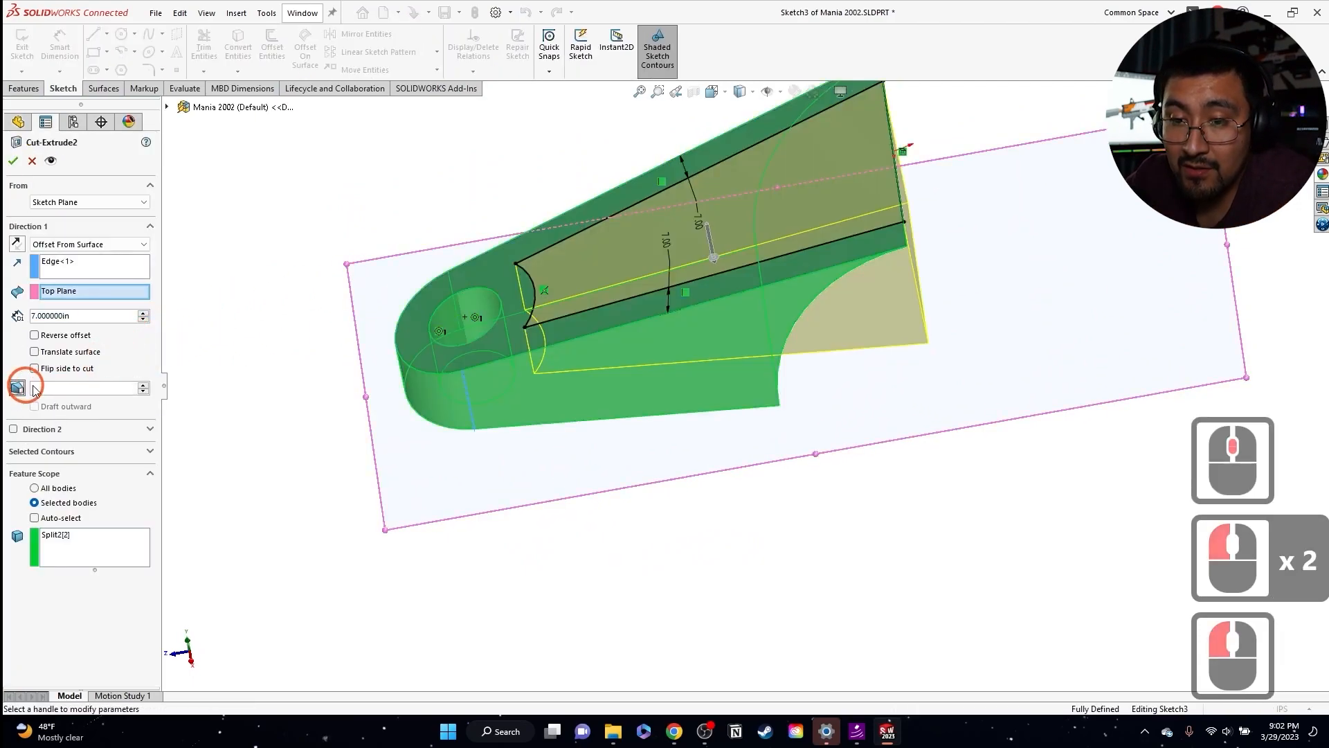
pyautogui.write('7')
pyautogui.click(249, 302)
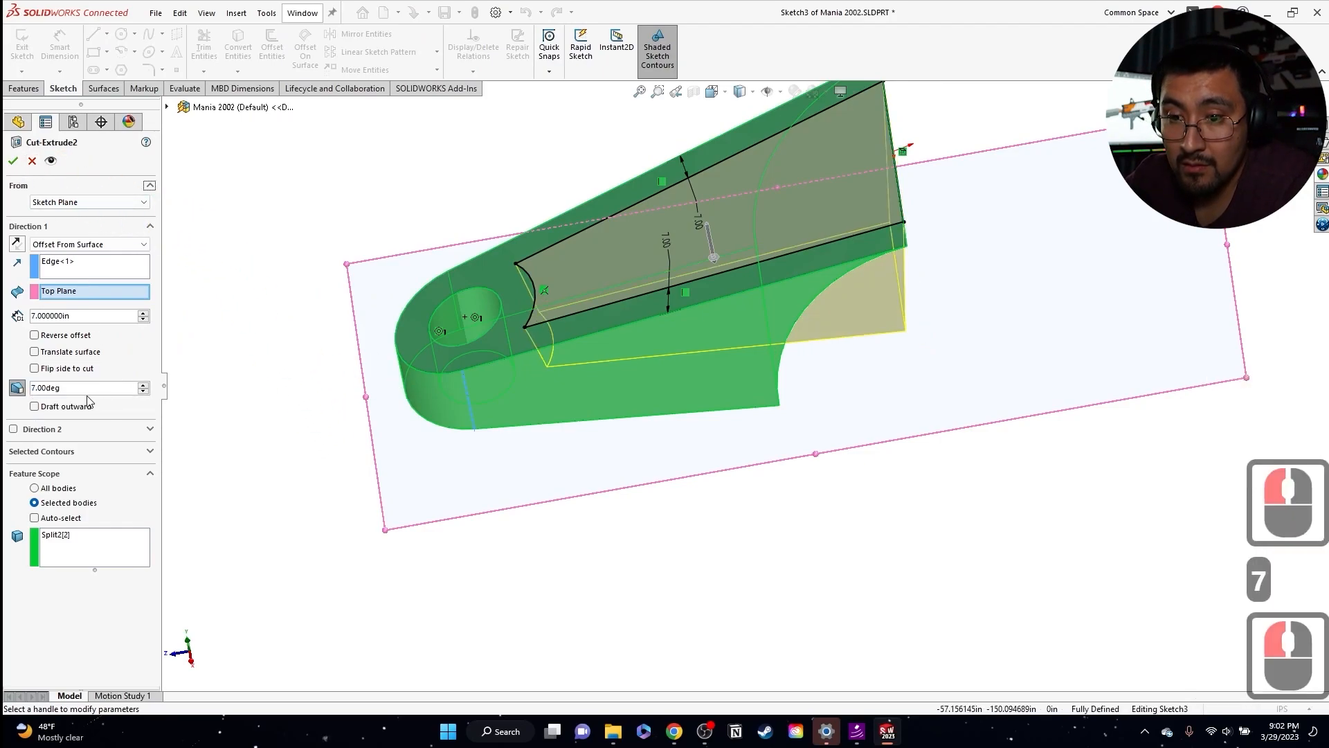
pyautogui.click(12, 161)
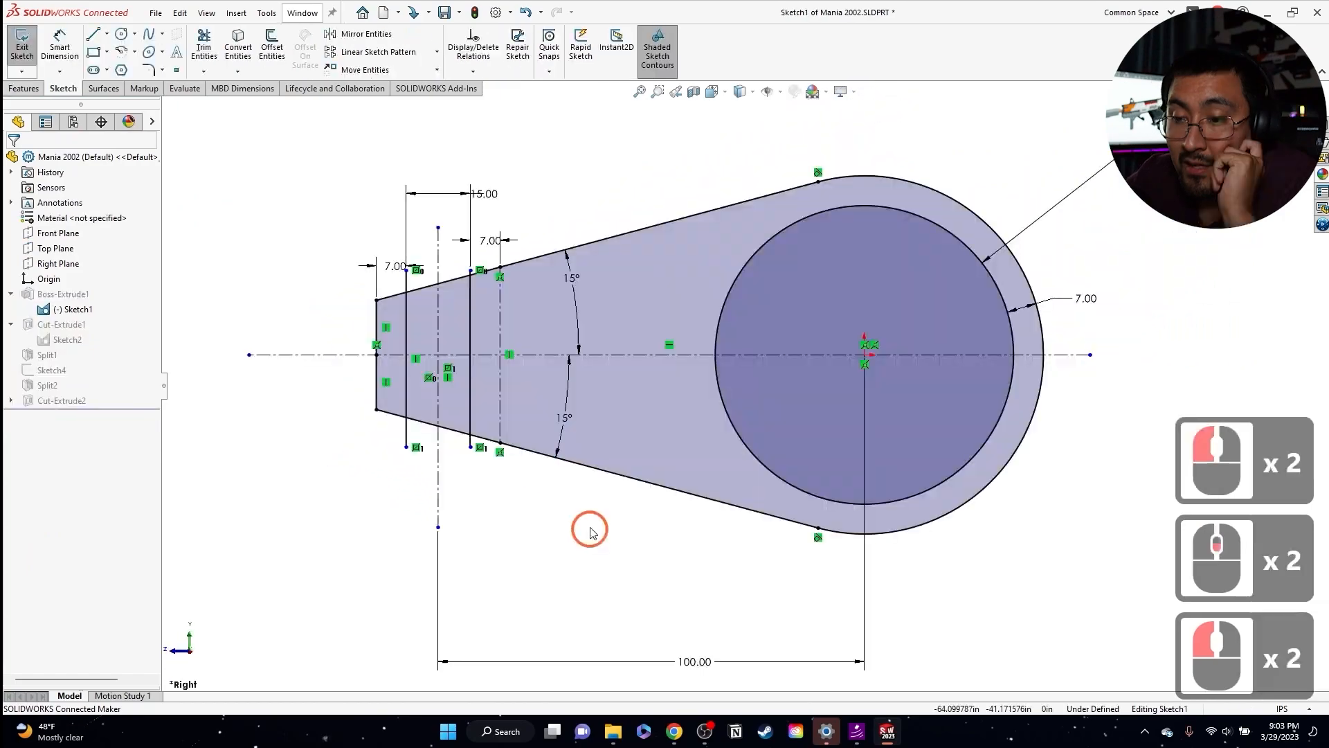
# - Exit the layout sketch, hide the Split2[1] and Cut-Extrude2 bodies, and show the Split1[1] body
pyautogui.doubleClick(534, 490)
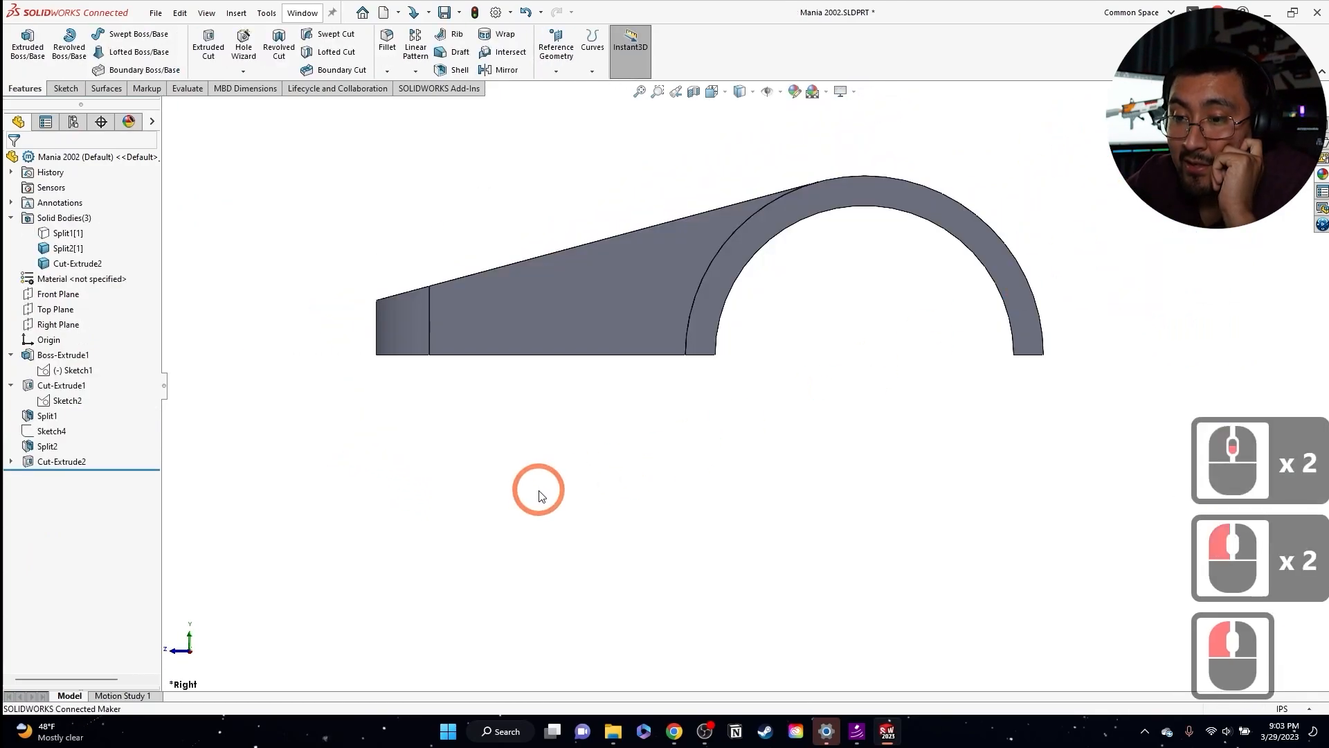
pyautogui.click(62, 322)
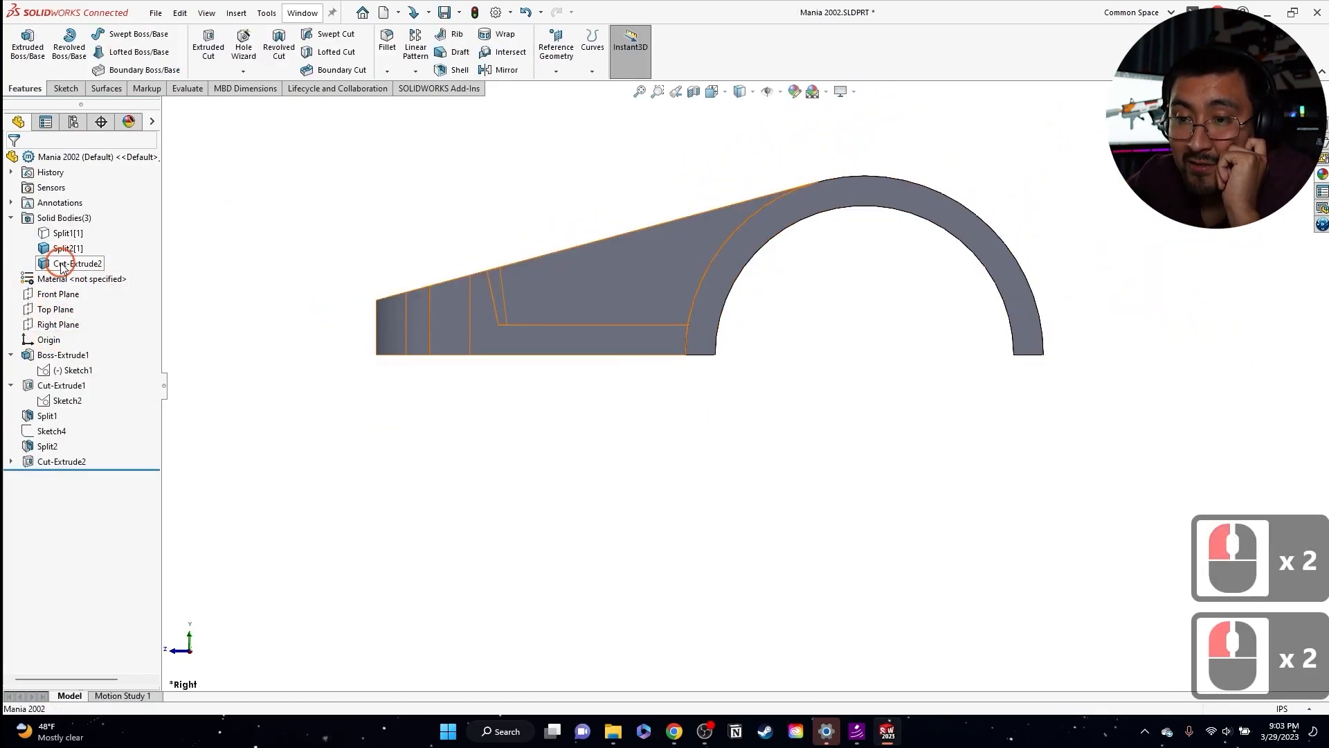
pyautogui.click(75, 263)
pyautogui.click(62, 253)
pyautogui.click(62, 251)
pyautogui.click(74, 239)
pyautogui.click(70, 236)
pyautogui.click(76, 222)
pyautogui.click(691, 284)
pyautogui.moveTo(461, 414); pyautogui.dragTo(359, 404, button='middle')
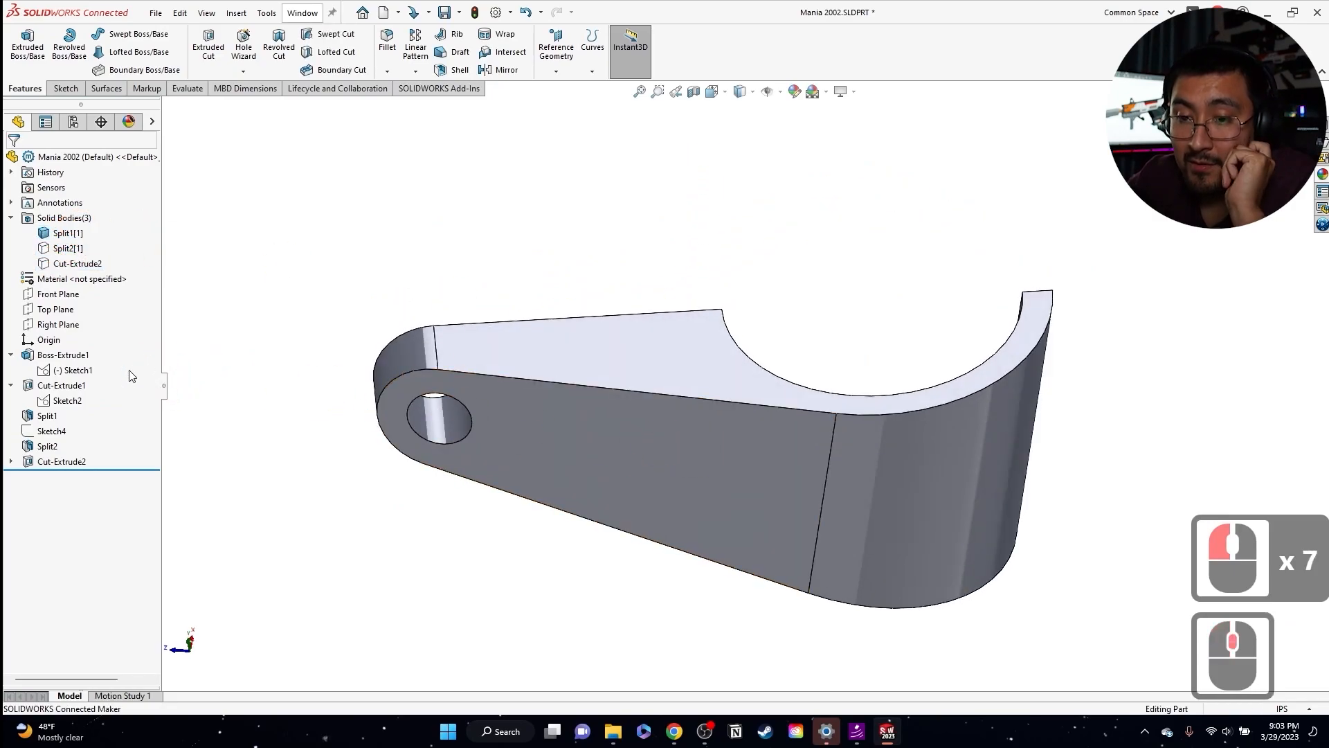
# - Split the visible lower body with Sketch4 as the trim tool, separating the half-ring as body 2, and hide the half-ring
pyautogui.click(52, 431)
pyautogui.moveTo(780, 288); pyautogui.dragTo(782, 378, button='middle')
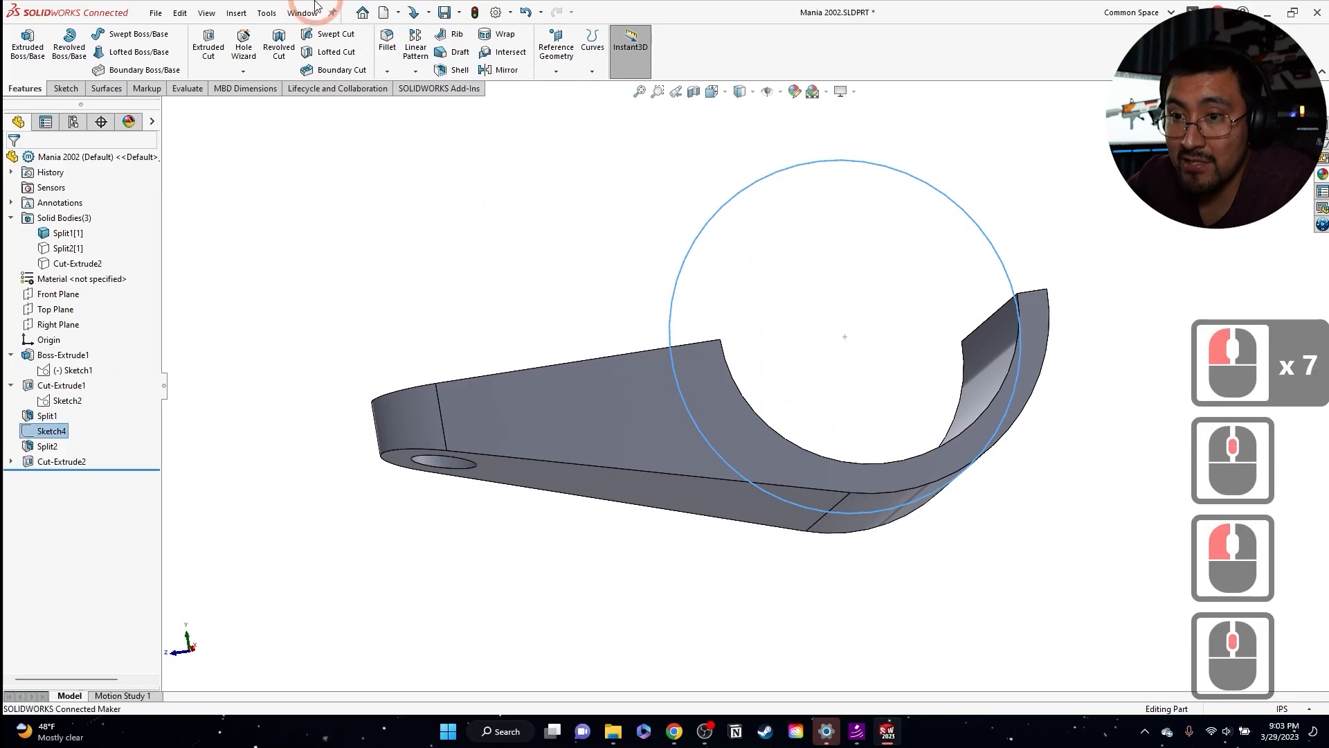
pyautogui.click(237, 13)
pyautogui.click(262, 69)
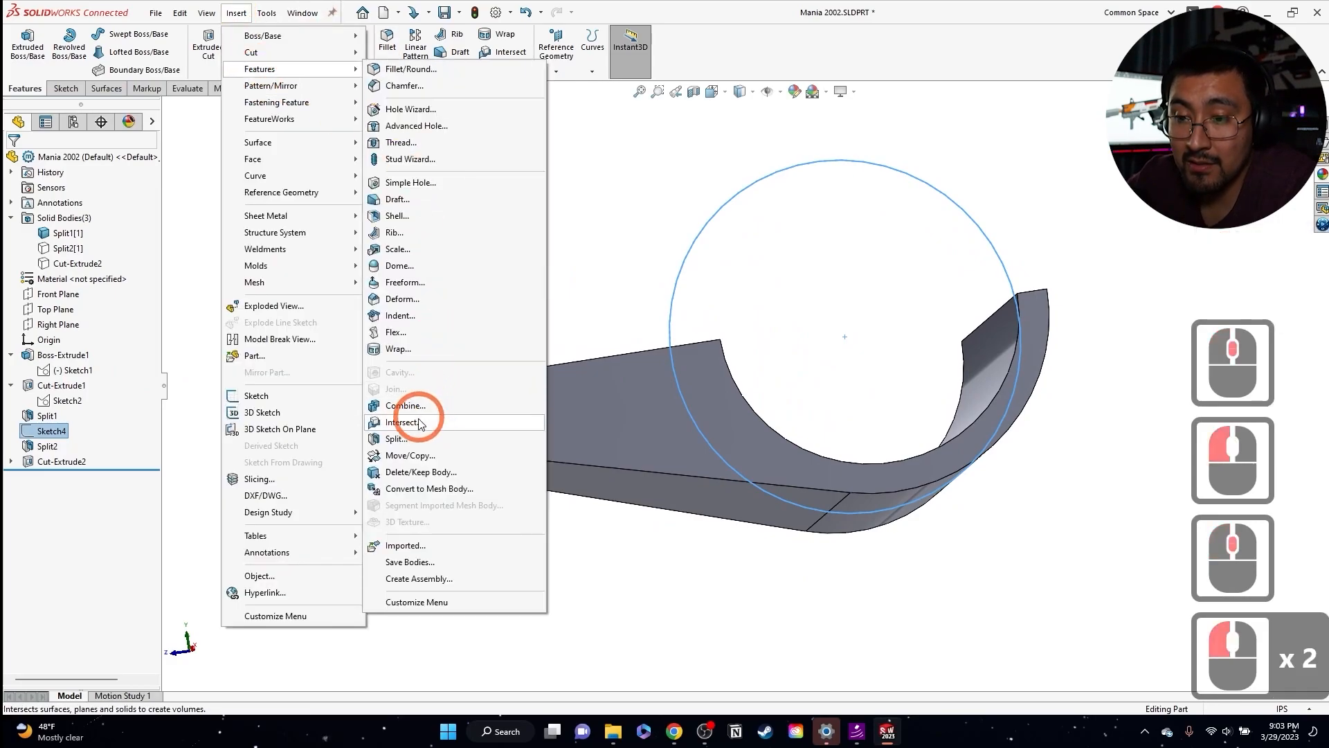
pyautogui.click(397, 439)
pyautogui.click(78, 361)
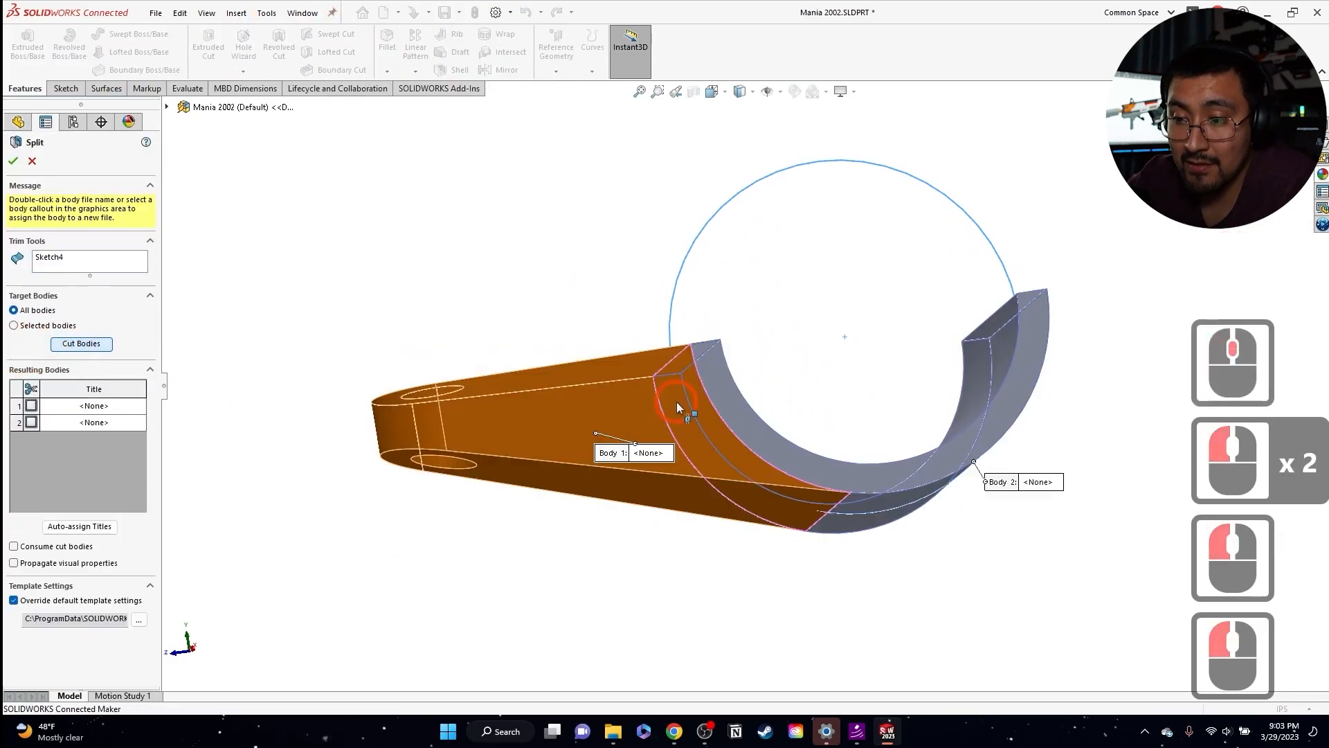
pyautogui.doubleClick(89, 421)
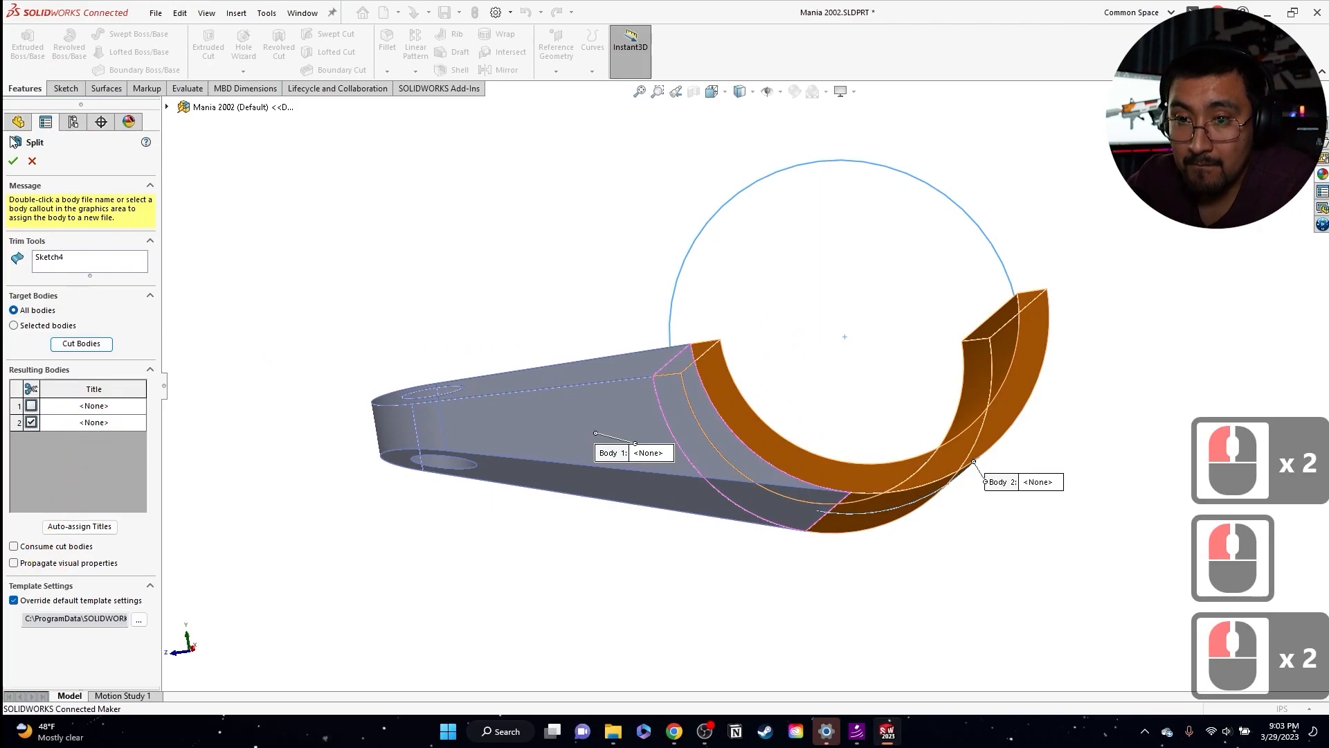
pyautogui.click(13, 160)
pyautogui.click(717, 385)
pyautogui.click(782, 341)
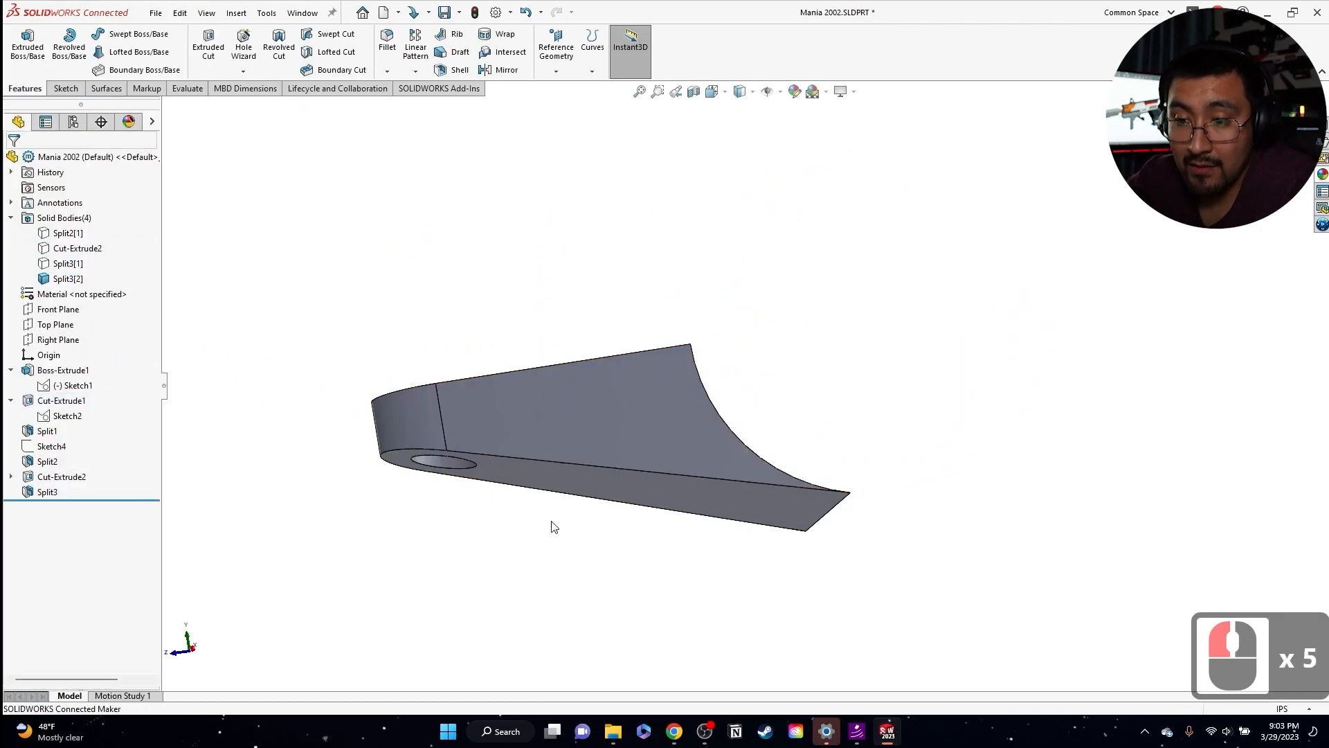
# - Start a sketch on the lower arm's slanted underside face and show the layout sketch Sketch1
pyautogui.click(543, 482)
pyautogui.click(600, 447)
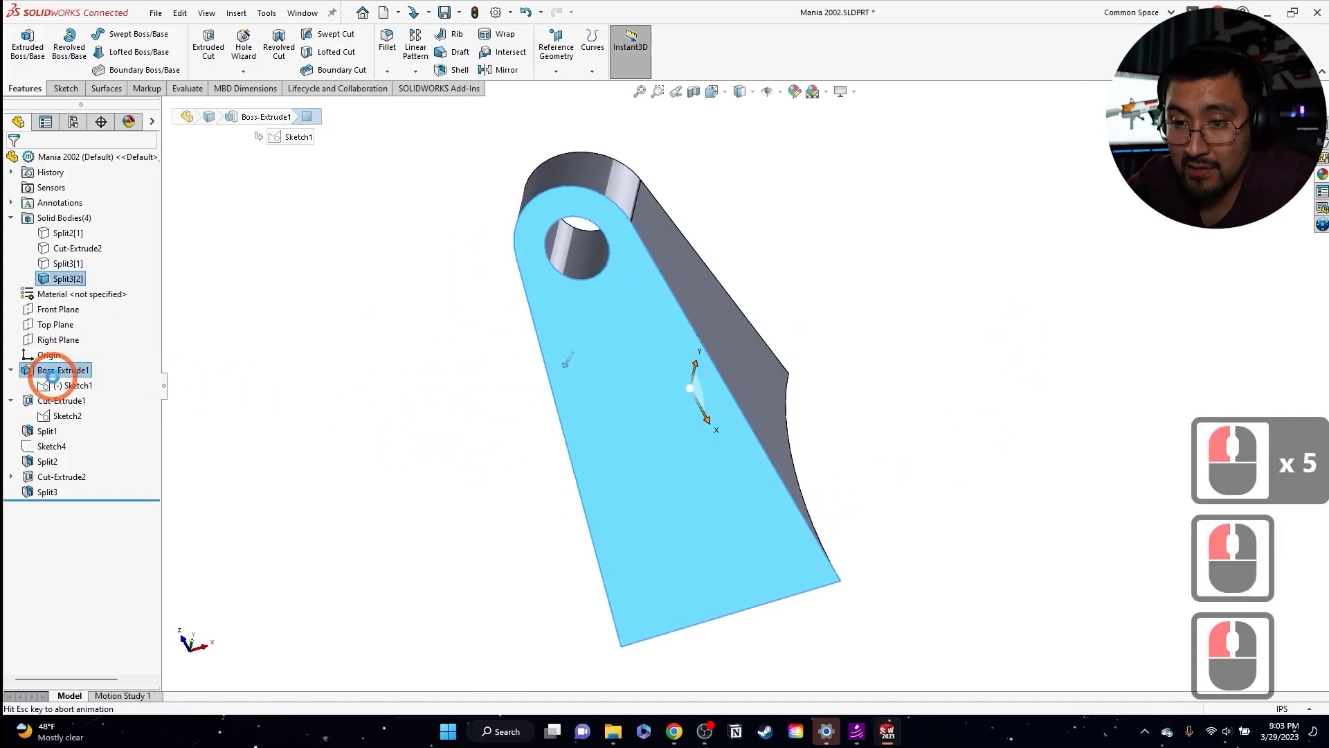
pyautogui.rightClick(56, 385)
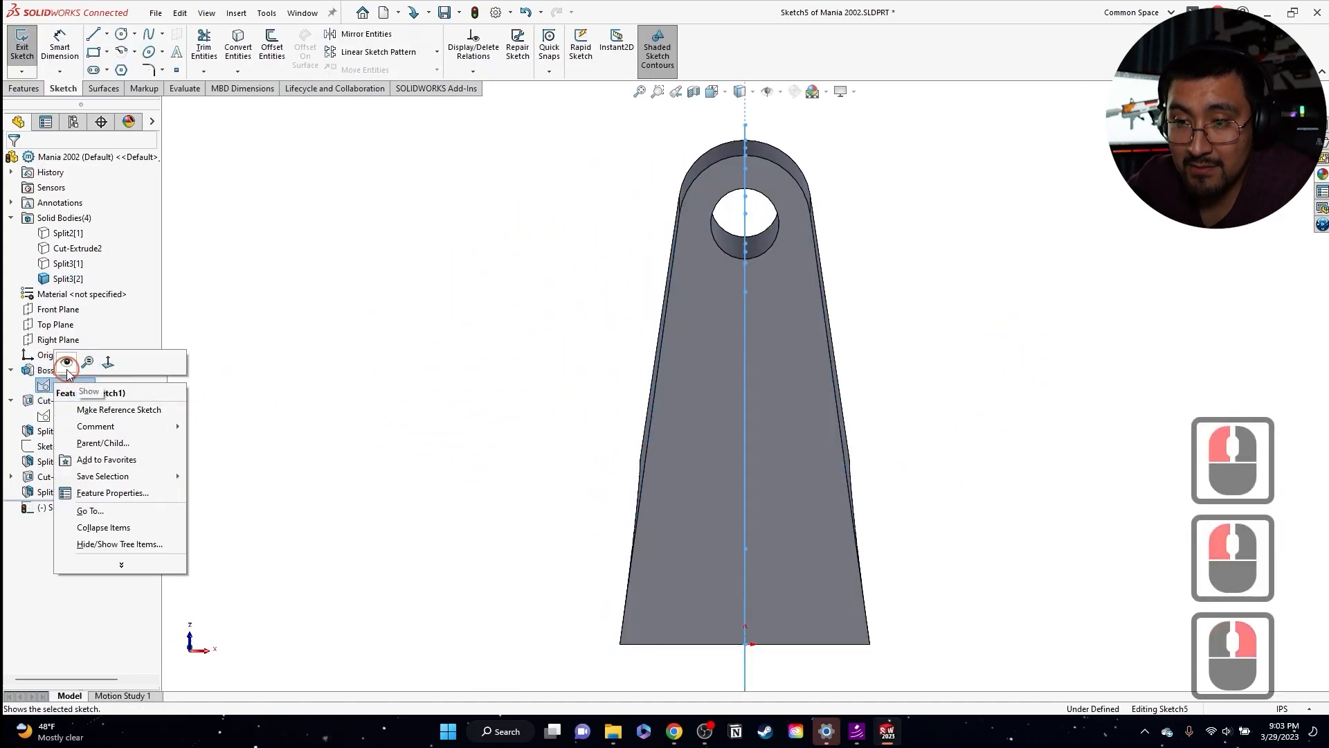
pyautogui.click(67, 362)
pyautogui.press('Escape')
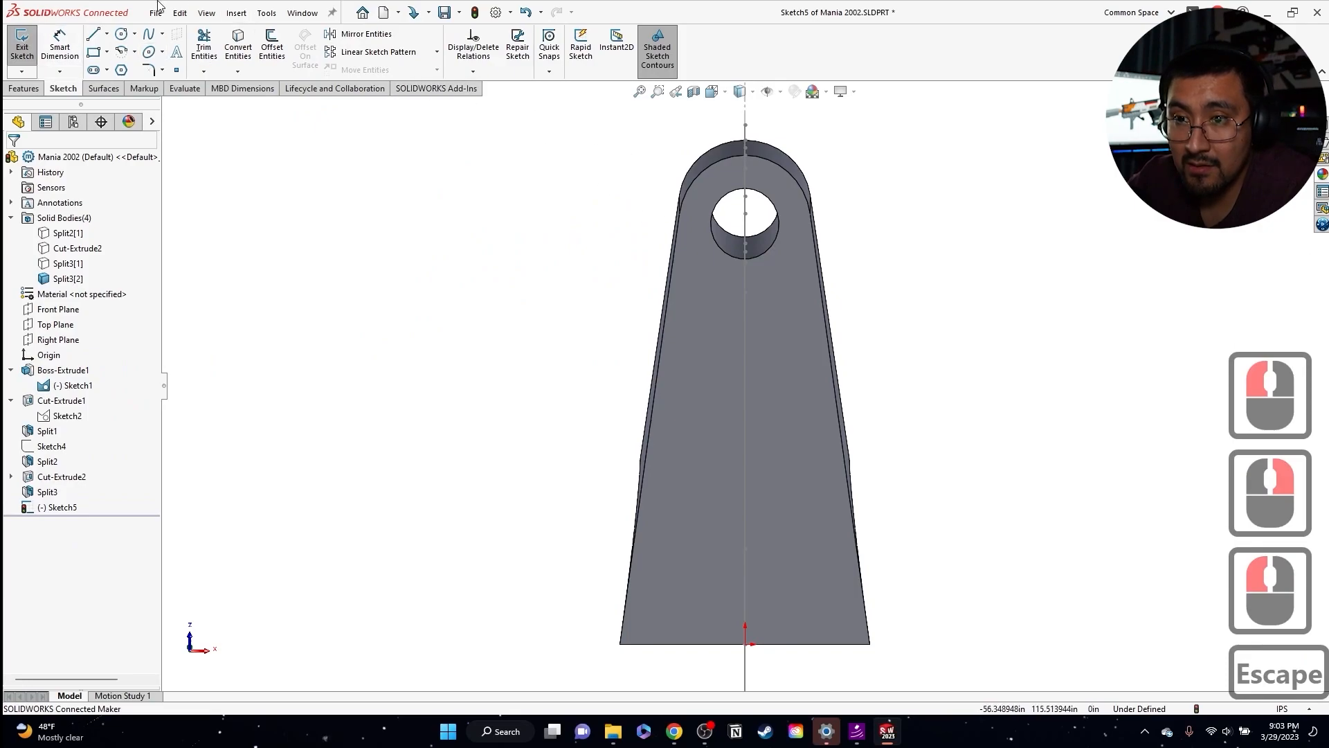
# - Sketch a circle of about 15 in radius around the hole at the arm's narrow end, centred on the layout centreline
pyautogui.click(122, 36)
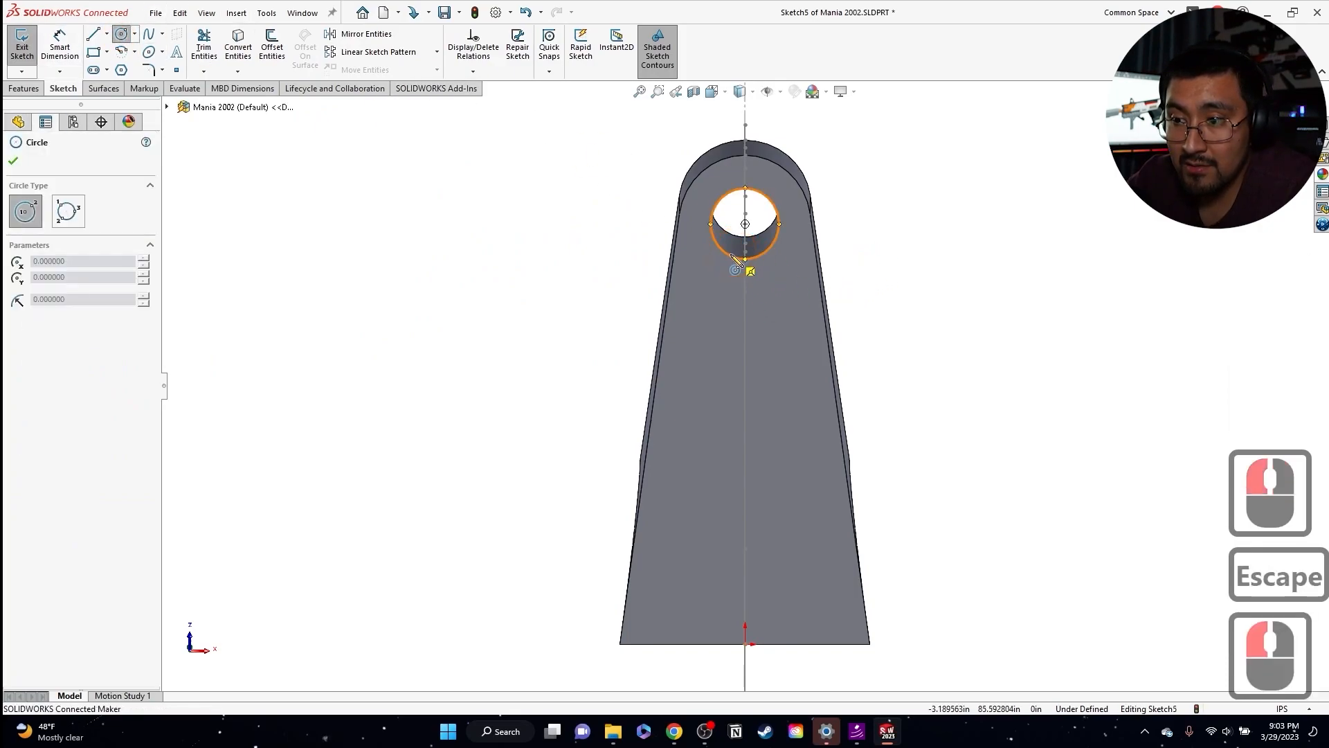
pyautogui.click(745, 224)
pyautogui.moveTo(745, 225); pyautogui.dragTo(777, 305, button='middle')
pyautogui.click(762, 268)
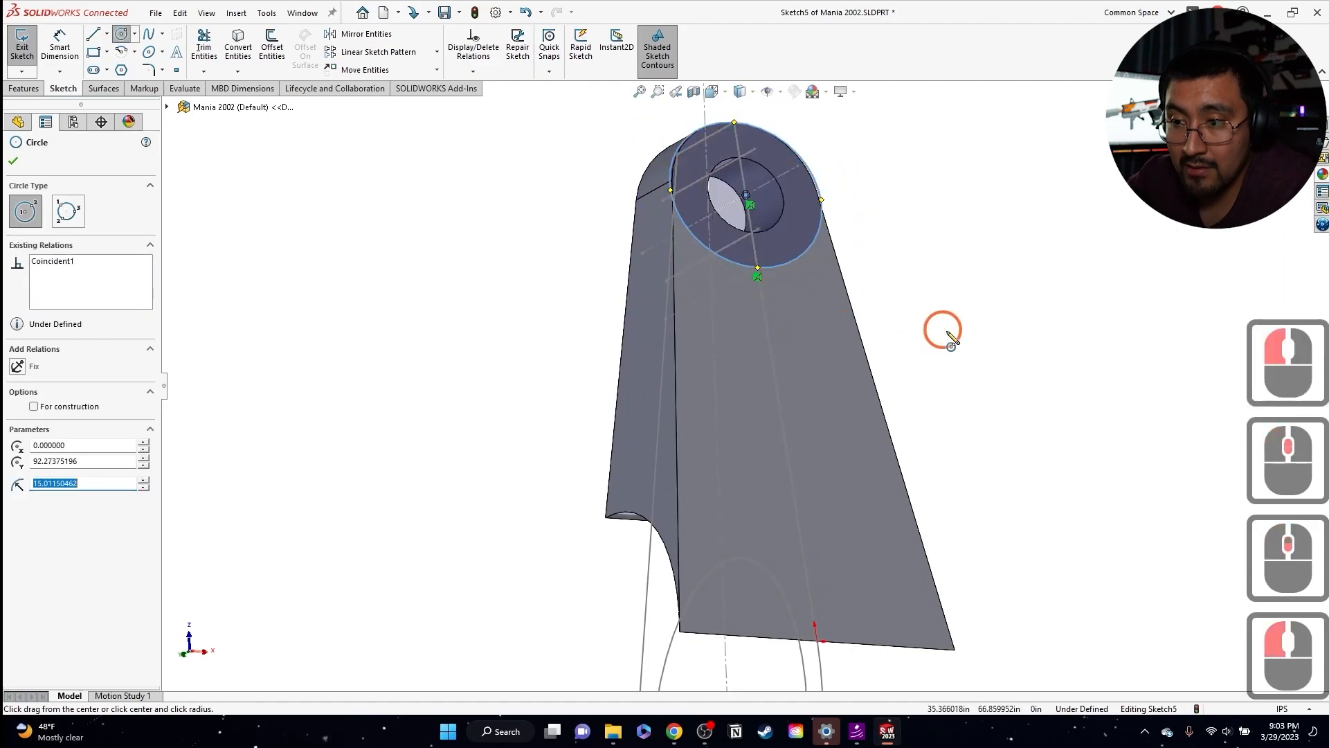
pyautogui.press('Escape')
pyautogui.press('Escape')
# - Make the circle's centre point concentric with the hole's edge
pyautogui.scroll(-3, 834, 251)
pyautogui.moveTo(664, 184); pyautogui.dragTo(708, 203)
pyautogui.press('Escape')
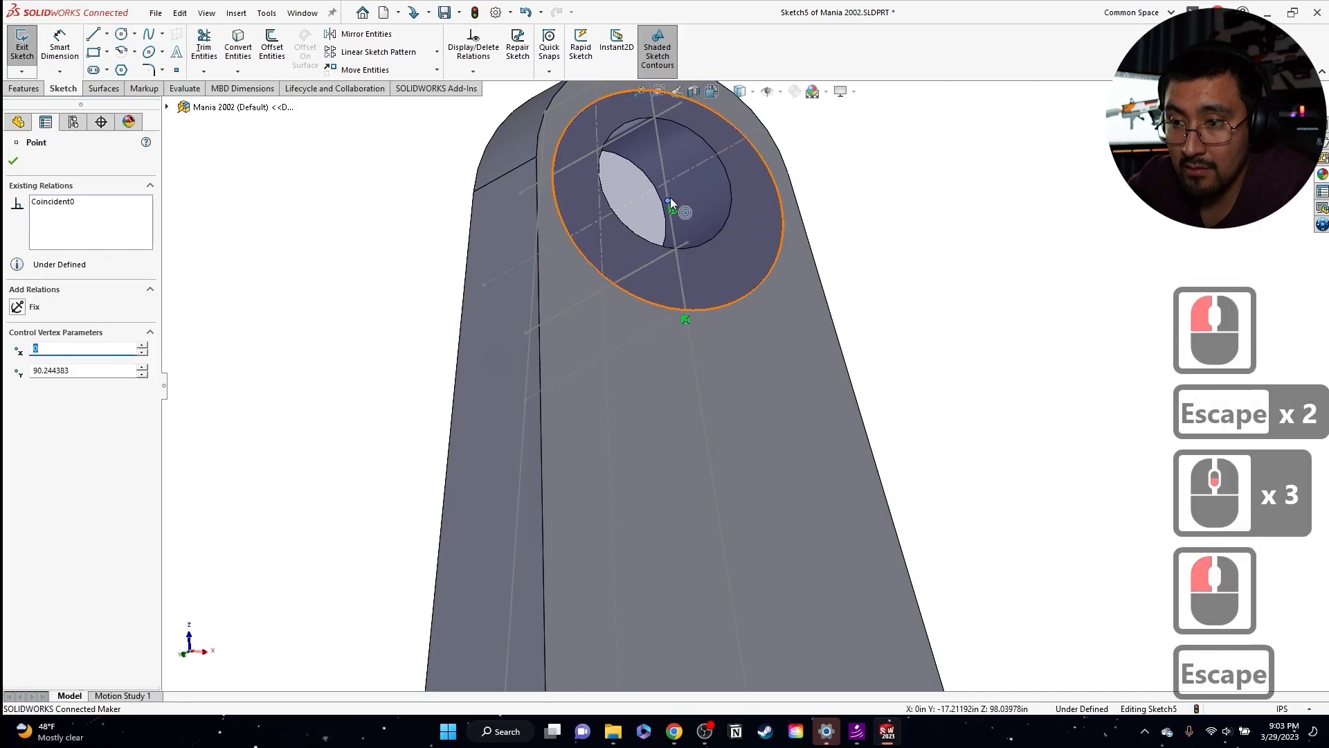
pyautogui.click(721, 235)
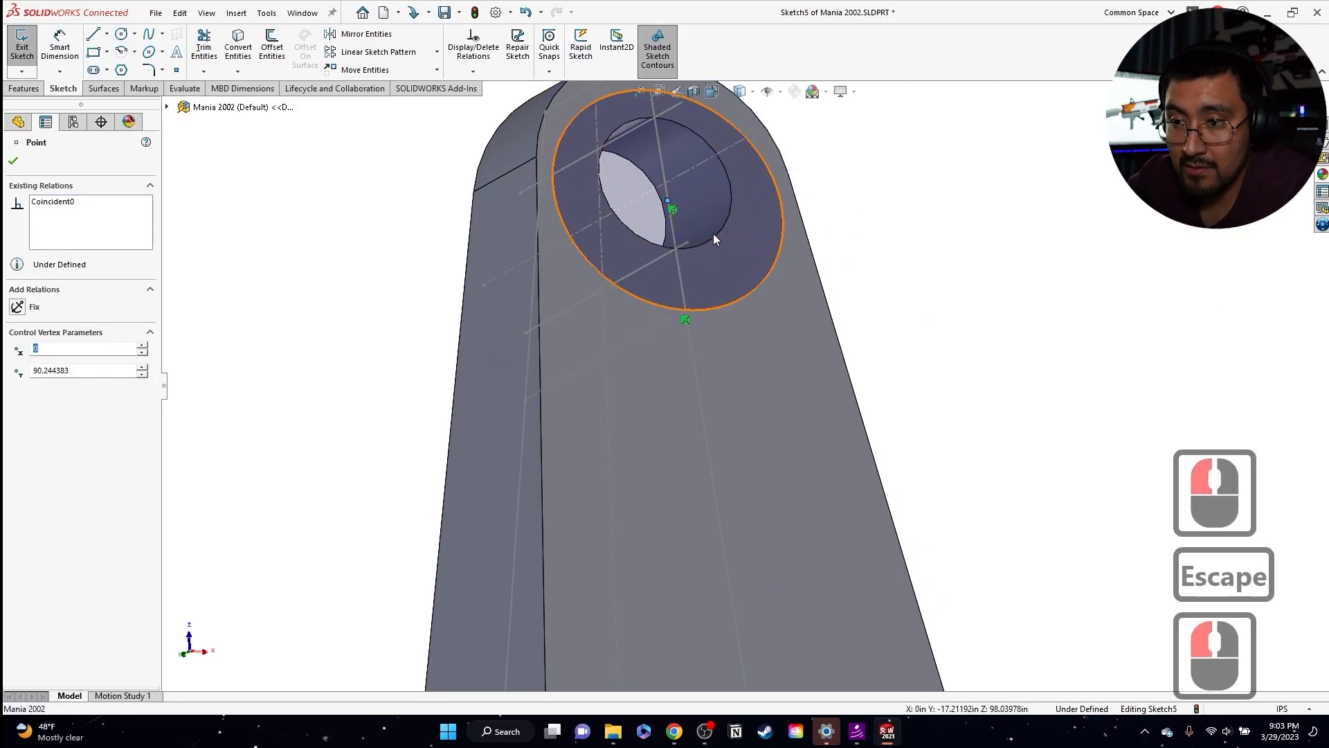
pyautogui.keyDown('ctrl'); pyautogui.click(709, 239); pyautogui.keyUp('ctrl')
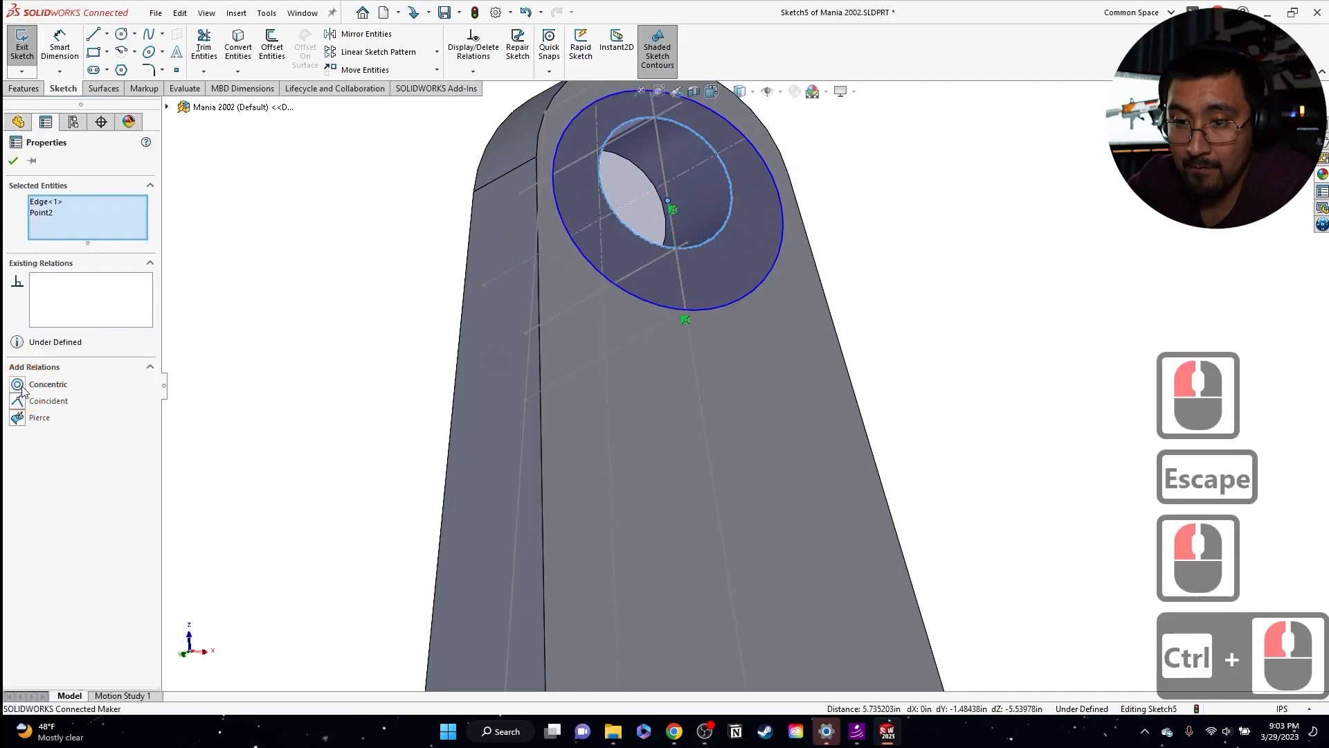
pyautogui.click(22, 387)
pyautogui.press('Escape')
pyautogui.press('Escape')
pyautogui.scroll(4, 682, 357)
# - Offset both tapered side edges of the slanted face inward by 7 in
pyautogui.moveTo(682, 358)
pyautogui.mouseDown(button='middle')
pyautogui.moveTo(859, 438)
pyautogui.moveTo(780, 380)
pyautogui.mouseUp(button='middle')
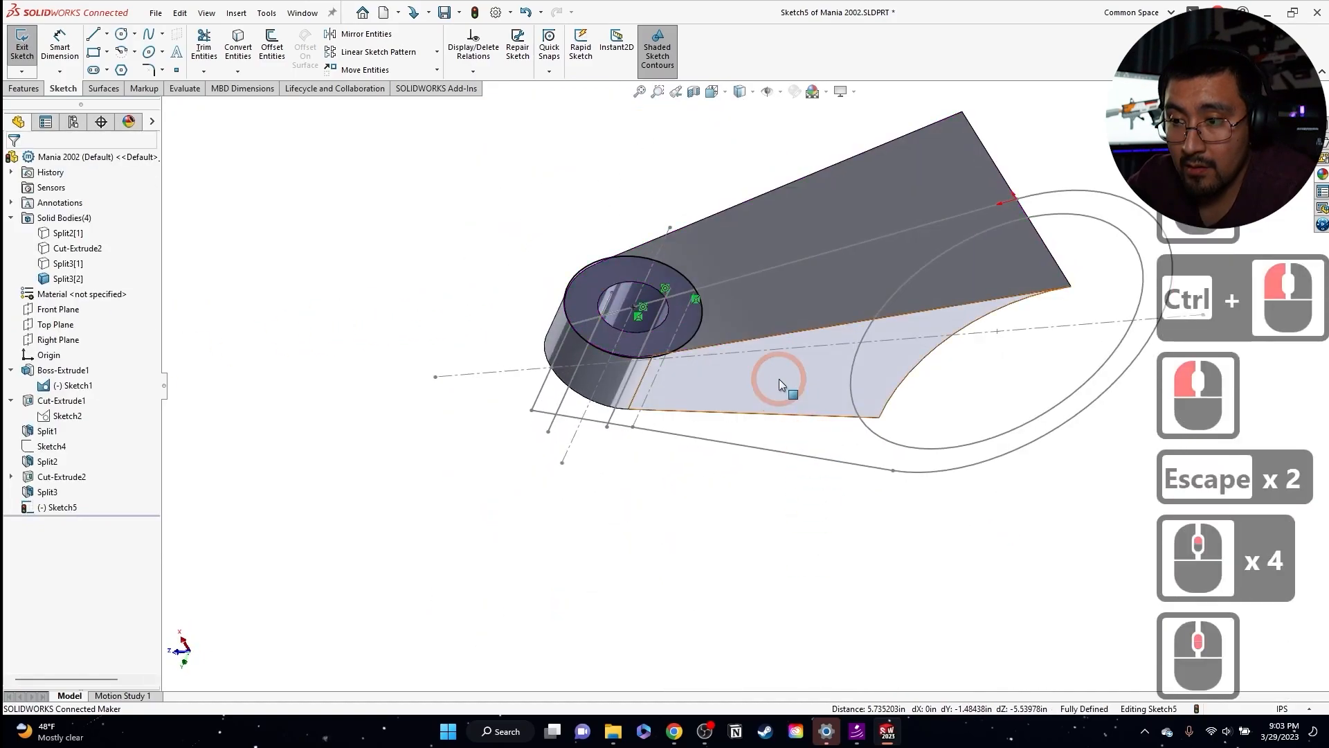
pyautogui.click(745, 207)
pyautogui.click(272, 47)
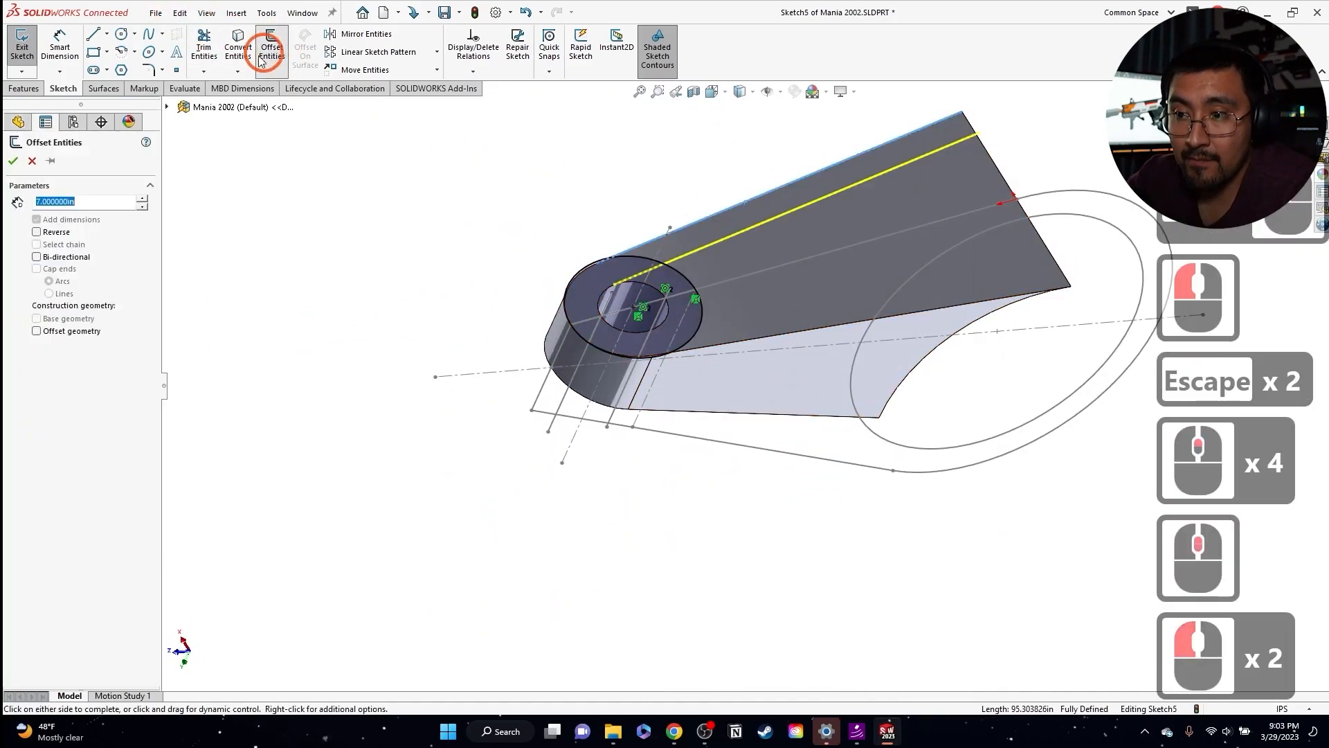
pyautogui.click(15, 161)
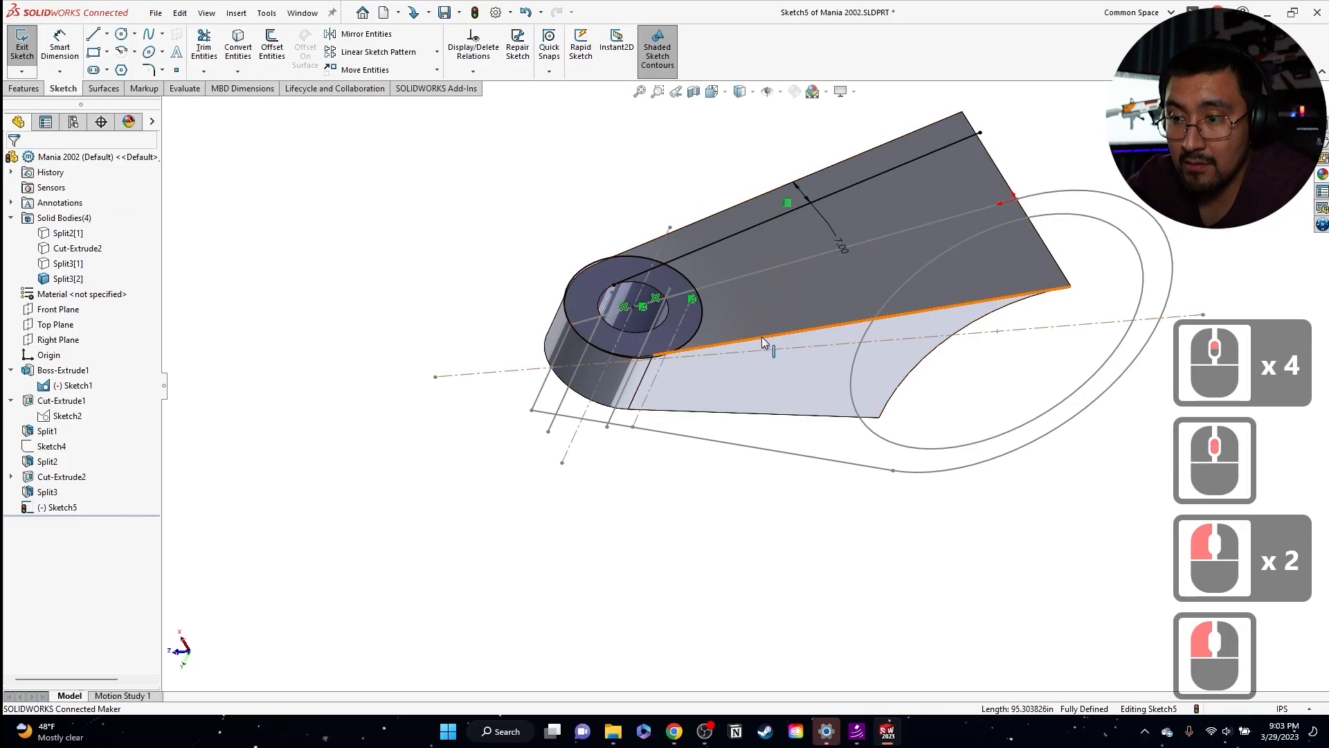
pyautogui.click(762, 336)
pyautogui.click(273, 47)
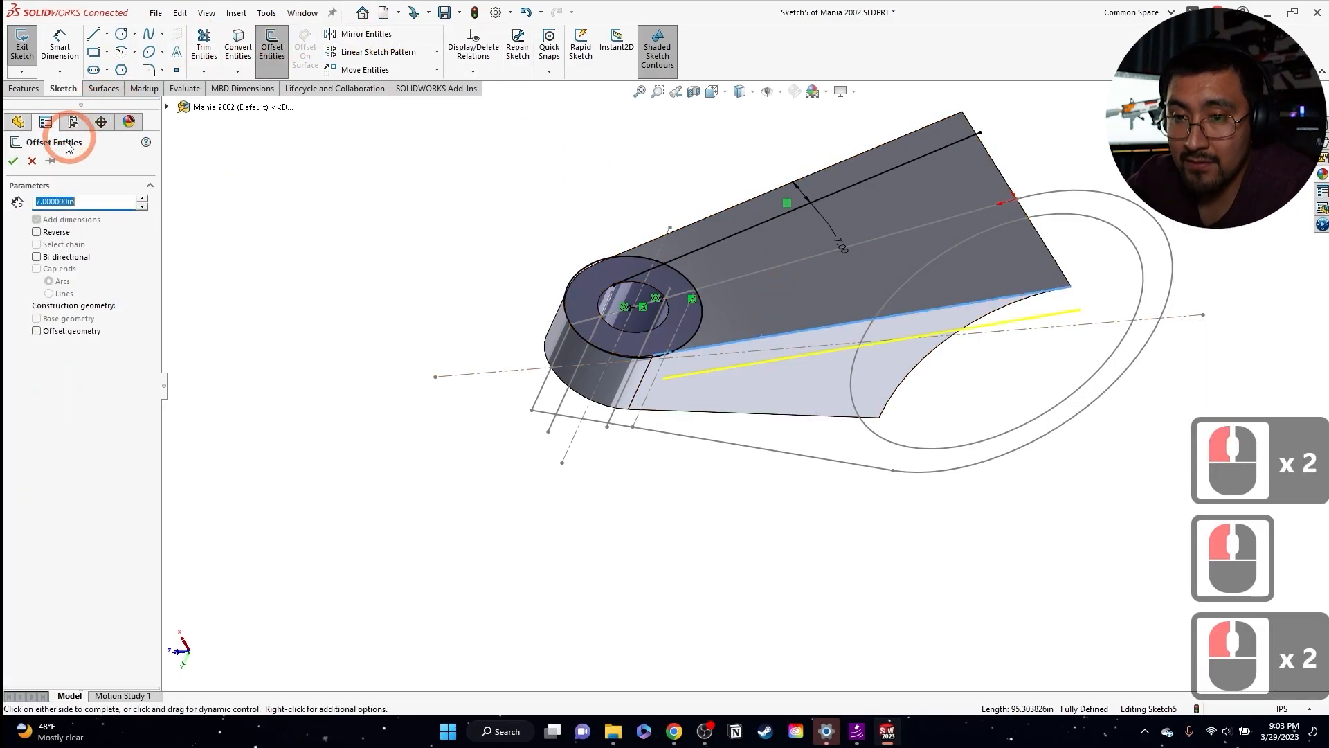
pyautogui.click(37, 232)
pyautogui.click(13, 160)
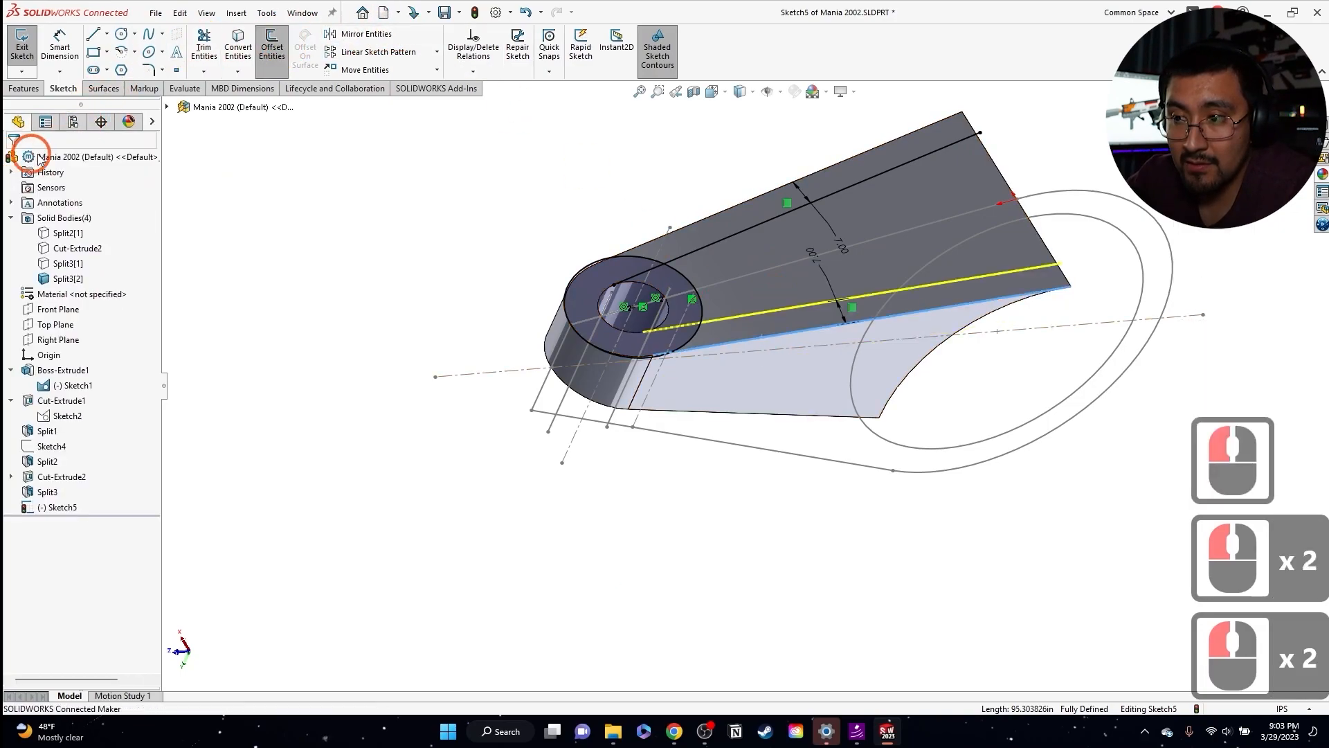
# - Convert the straight edge at the arm's wide end into a sketch line
pyautogui.click(999, 174)
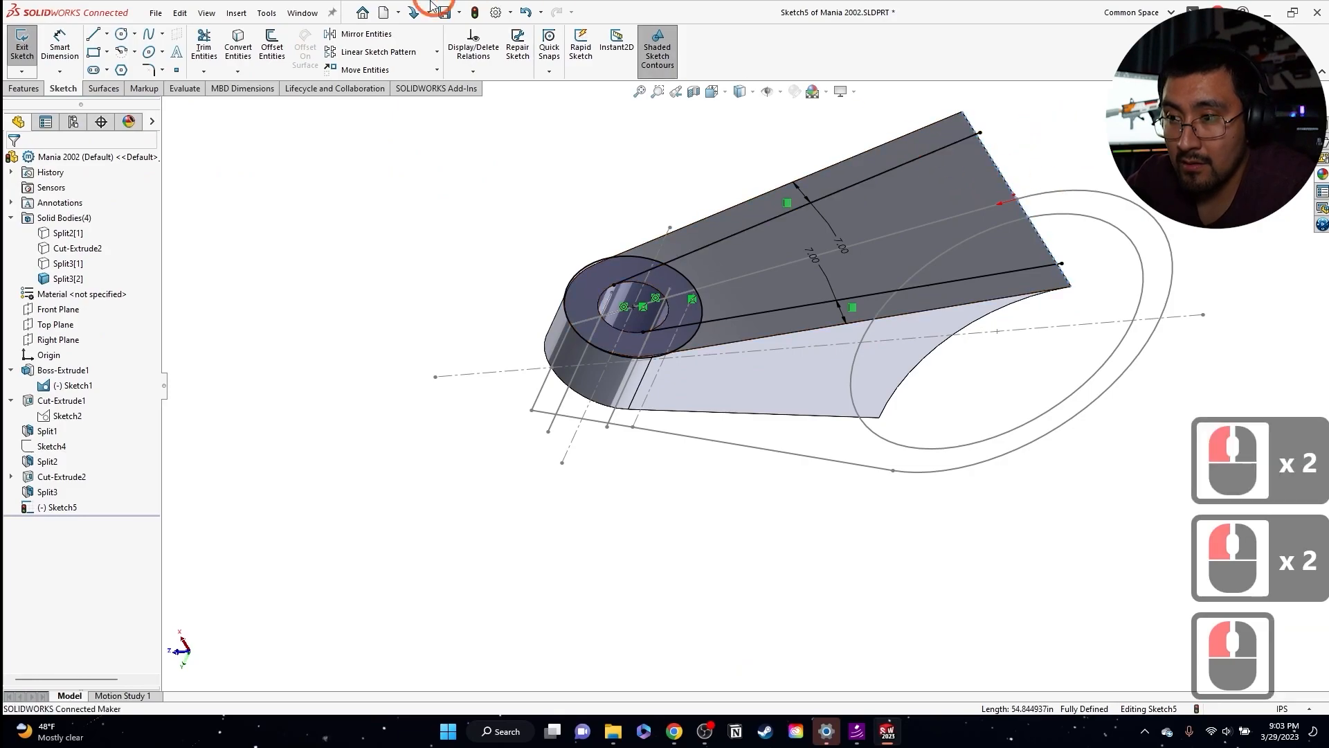
pyautogui.click(275, 47)
pyautogui.click(1023, 208)
pyautogui.scroll(-5, 1023, 208)
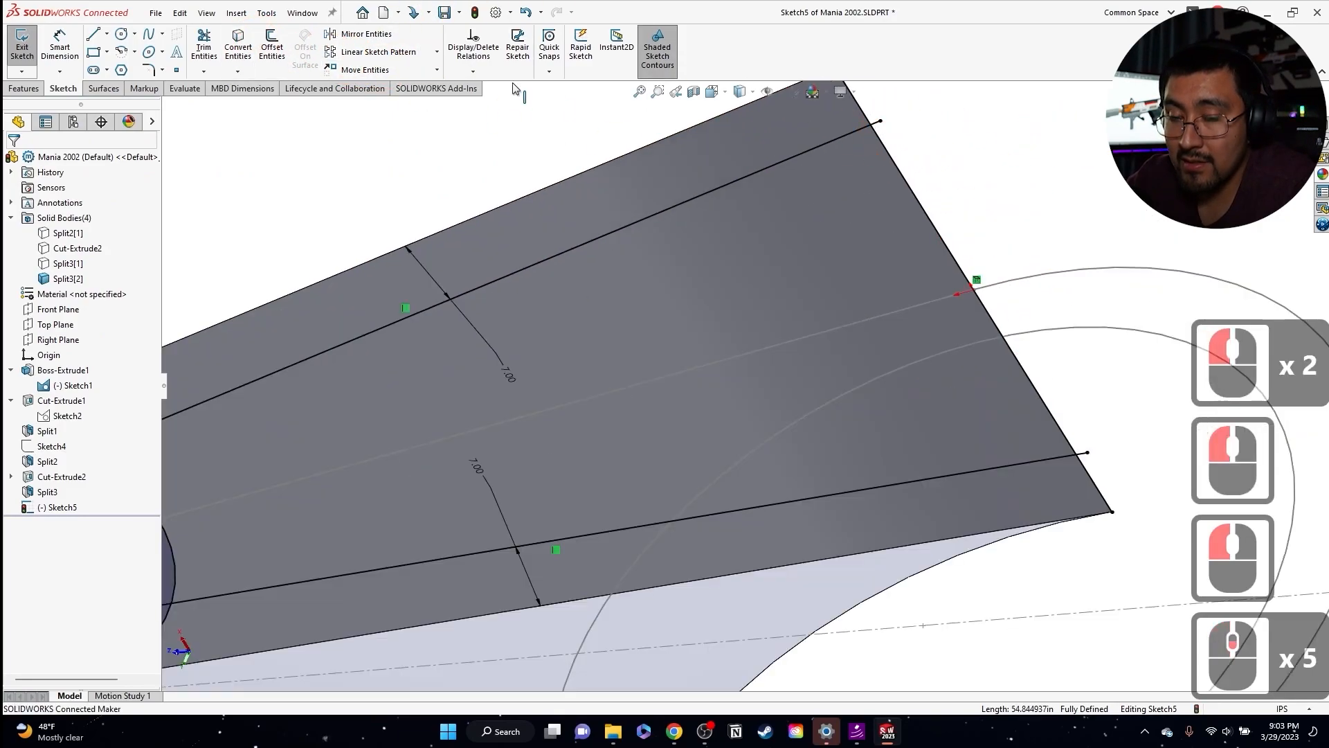
# - Trim the overshooting ends of both offset lines back to the wide end's line
pyautogui.click(204, 46)
pyautogui.scroll(-3, 822, 308)
pyautogui.scroll(-9, 657, 396)
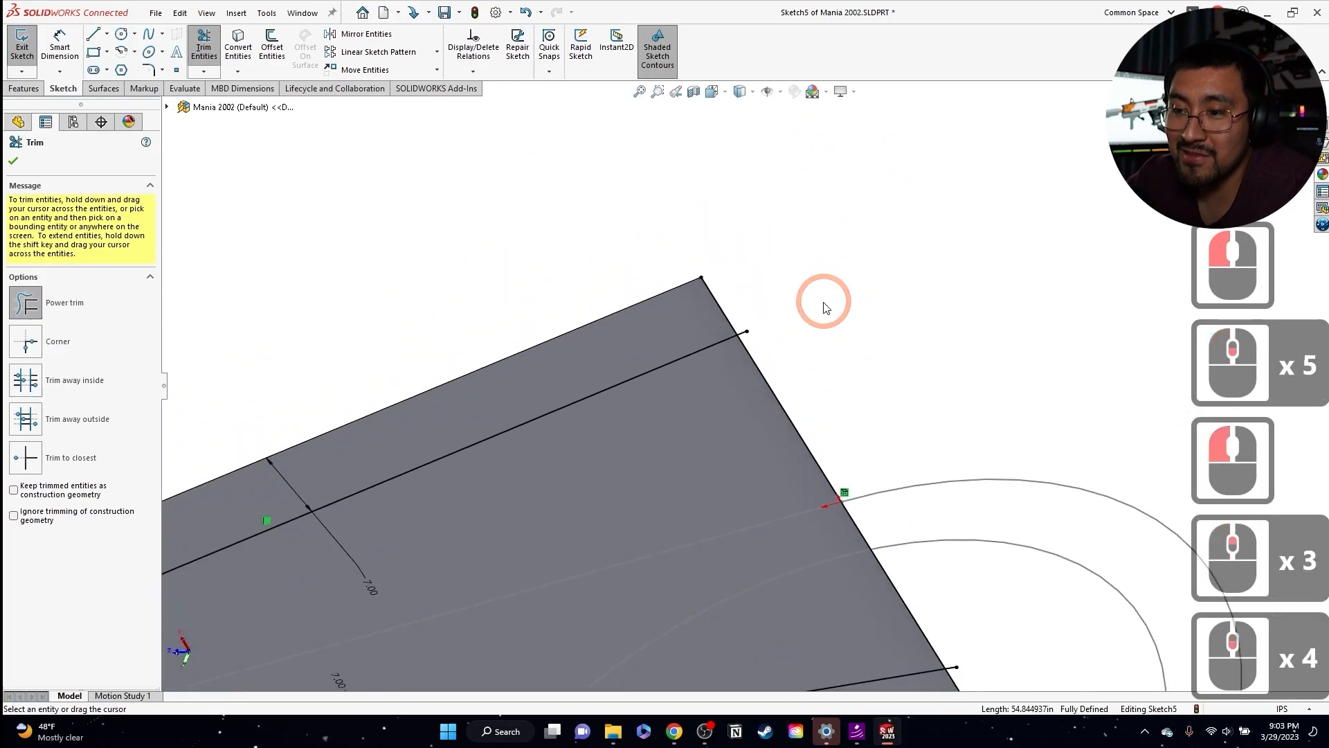
pyautogui.click(653, 407)
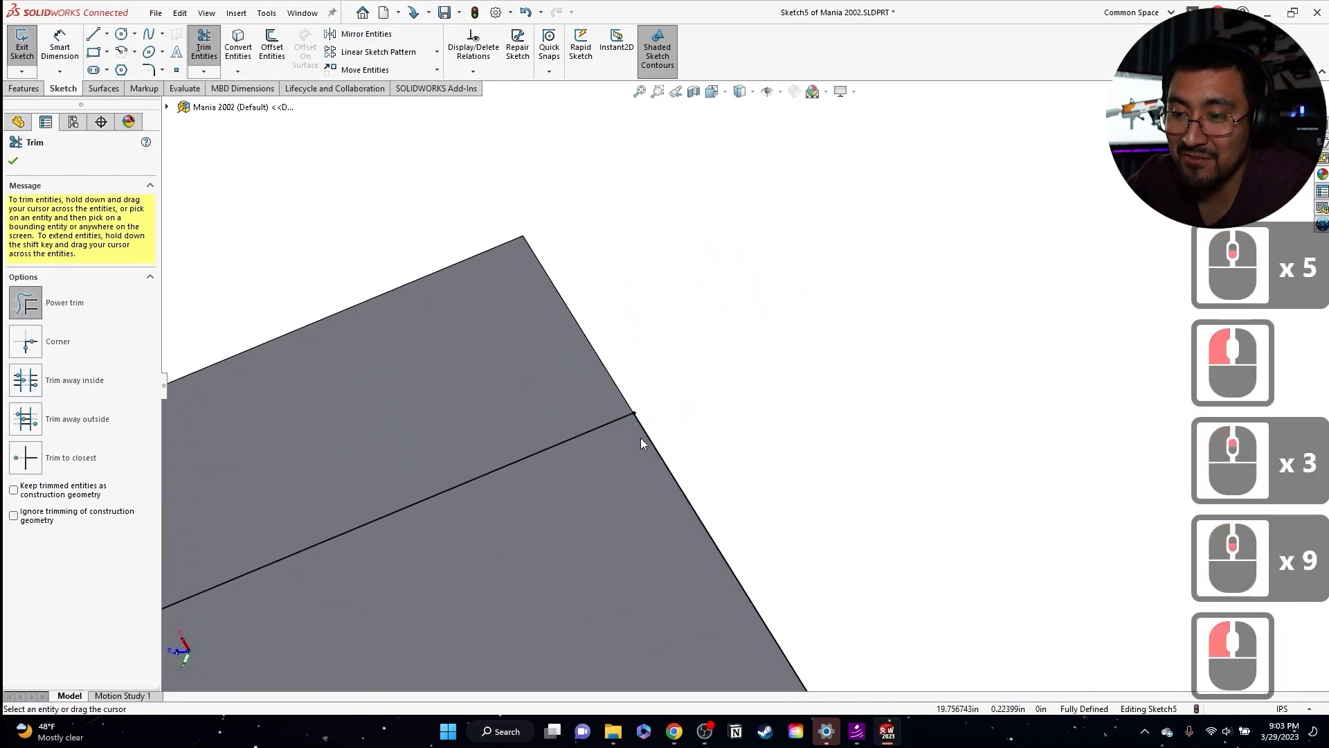
pyautogui.scroll(9, 685, 485)
pyautogui.scroll(-6, 796, 554)
pyautogui.scroll(-1, 830, 574)
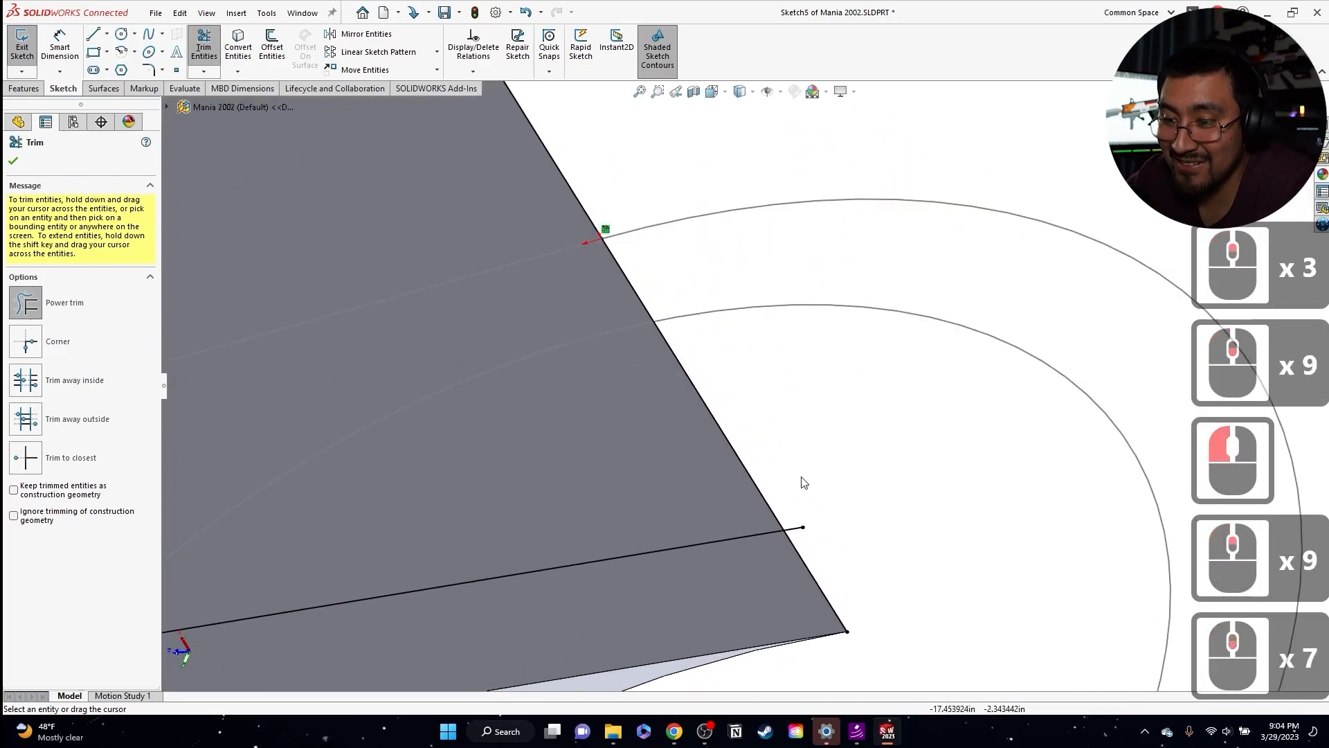
pyautogui.moveTo(796, 542); pyautogui.dragTo(740, 571)
pyautogui.scroll(7, 734, 567)
# - Trim the circle and the offset line ends around the hole, leaving only the arc that closes the pocket profile
pyautogui.scroll(-3, 360, 466)
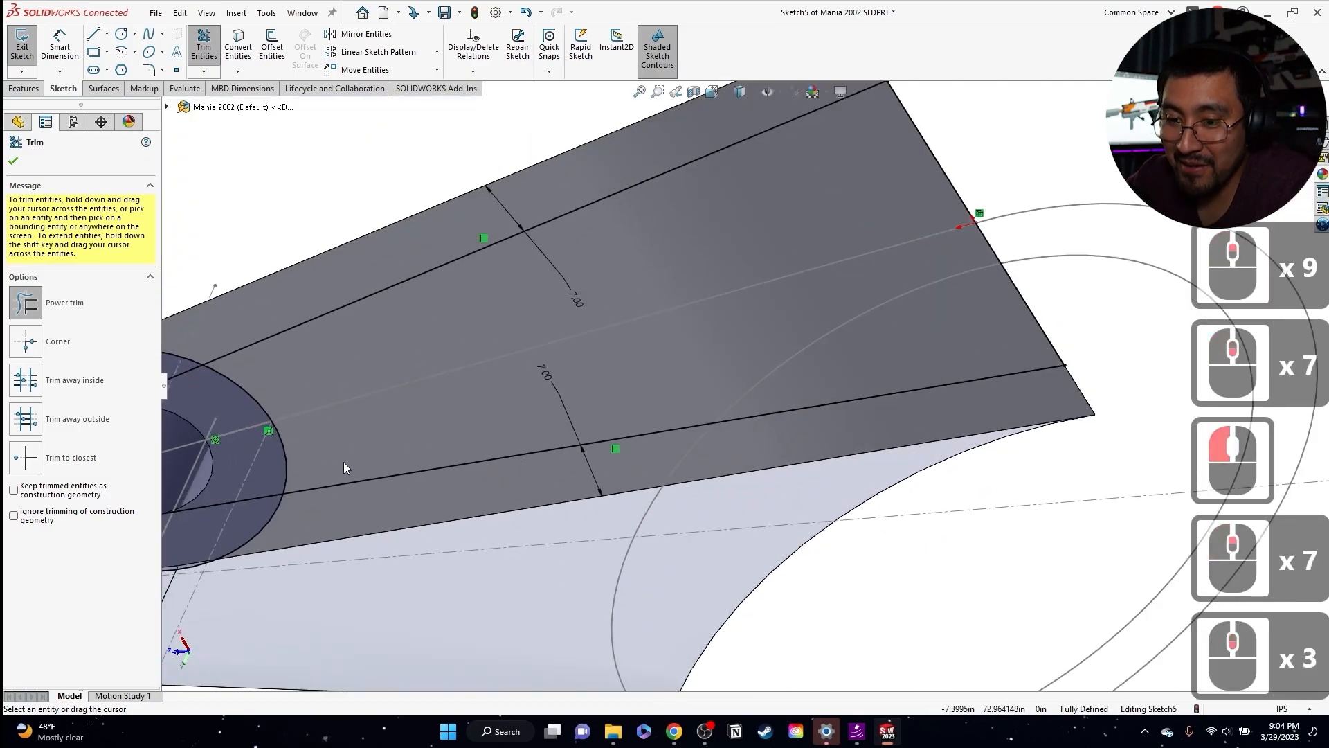
pyautogui.scroll(1, 344, 461)
pyautogui.scroll(-3, 345, 462)
pyautogui.moveTo(523, 540); pyautogui.dragTo(371, 509)
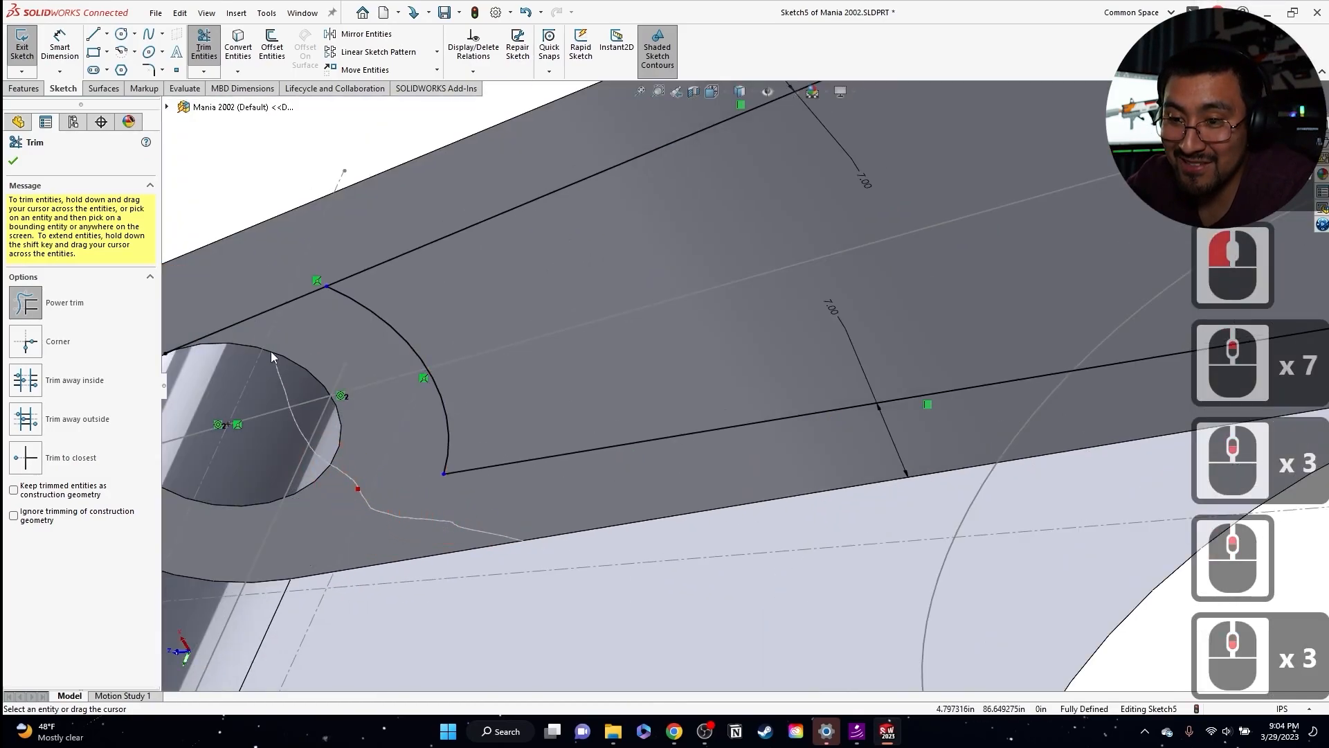
pyautogui.moveTo(275, 367); pyautogui.dragTo(229, 287)
pyautogui.press('Escape')
# - Set up an Extruded Cut of the pocket profile ending 7 in offset from the Top Plane, directed along the arm's straight side edge
pyautogui.scroll(6, 834, 334)
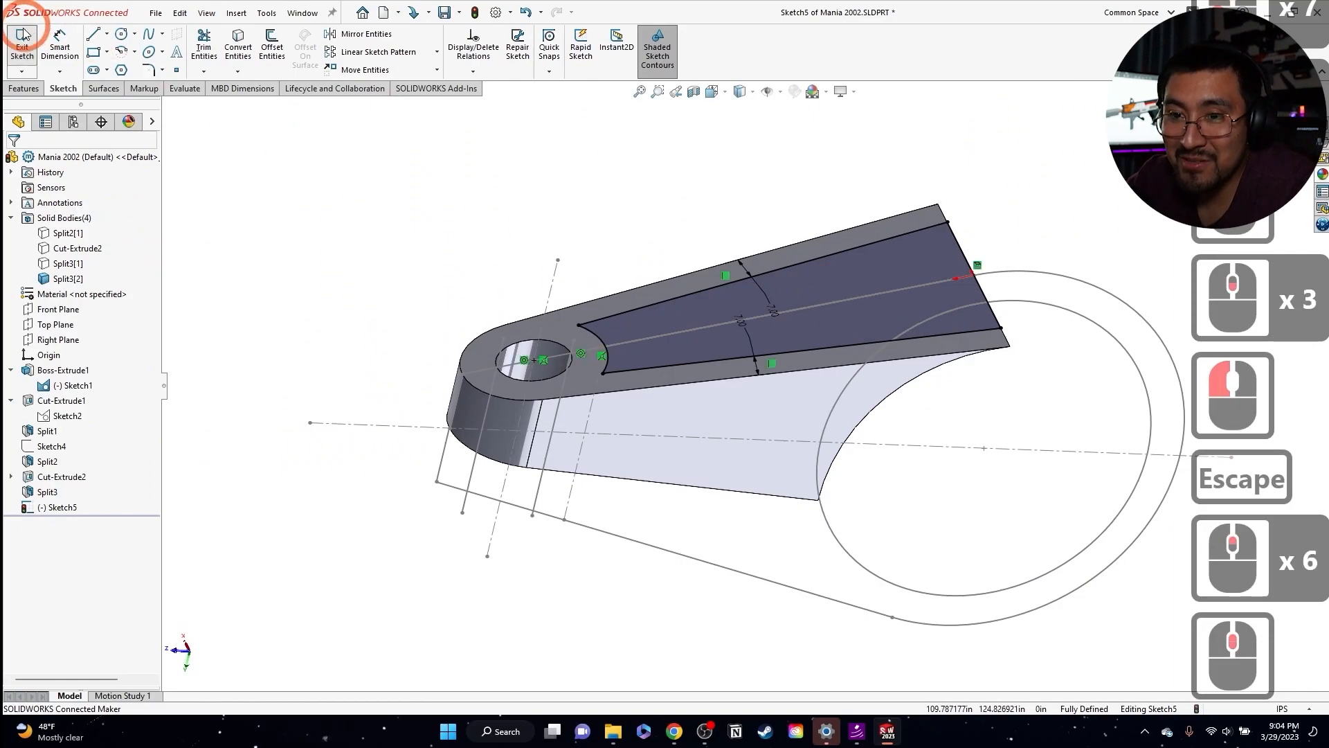
pyautogui.click(17, 85)
pyautogui.click(208, 45)
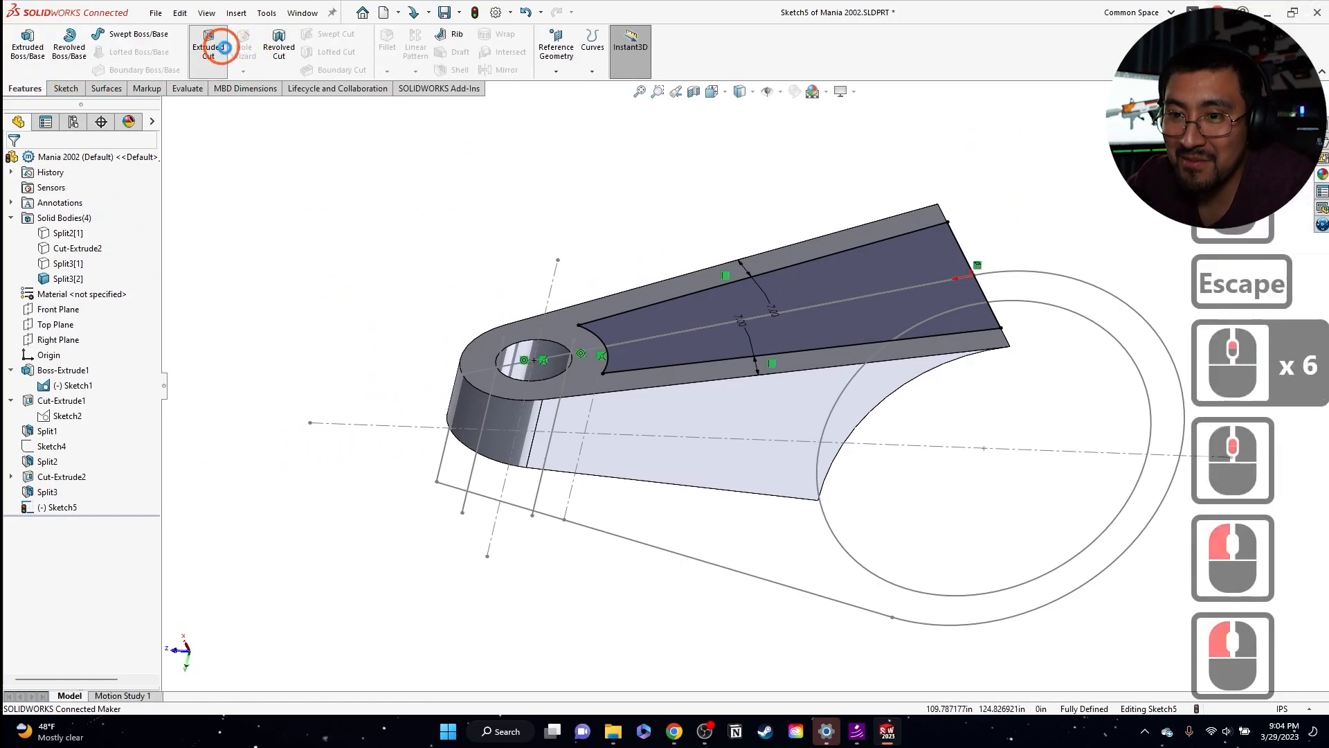
pyautogui.click(443, 394)
pyautogui.scroll(-2, 675, 347)
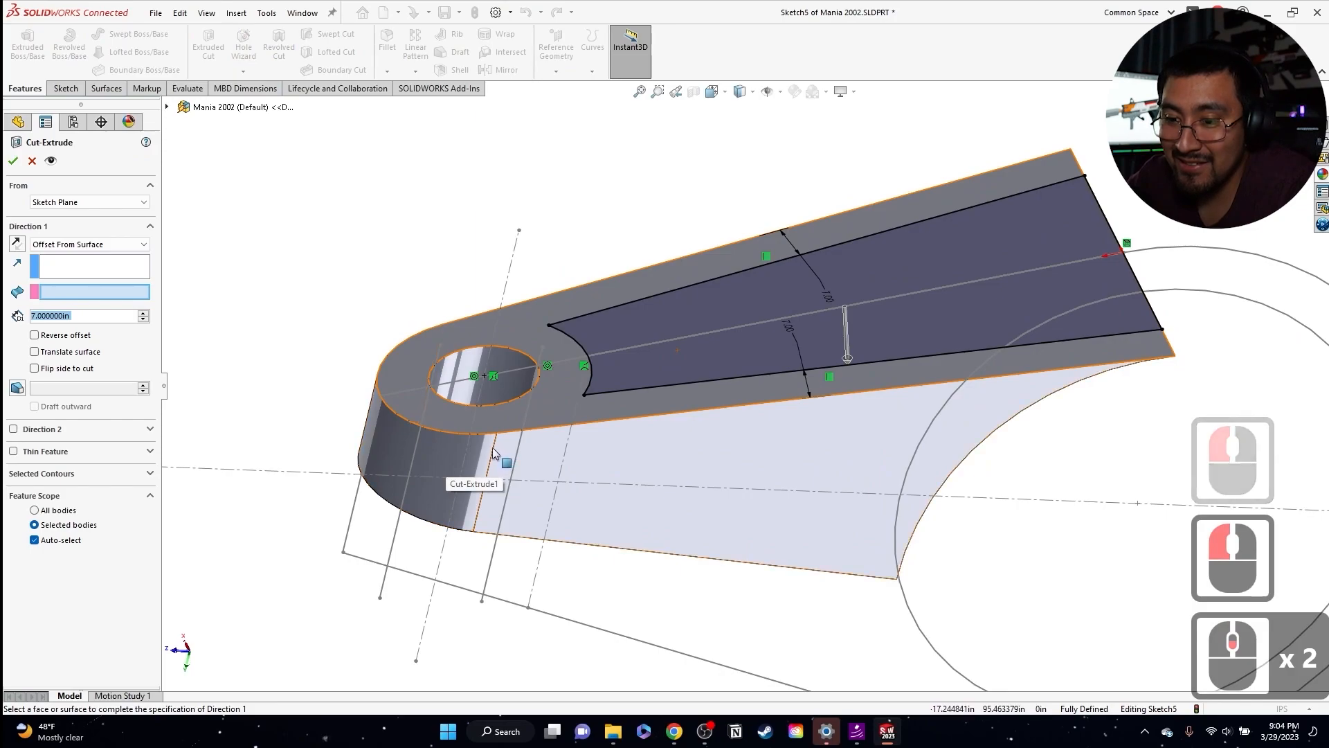
pyautogui.click(537, 510)
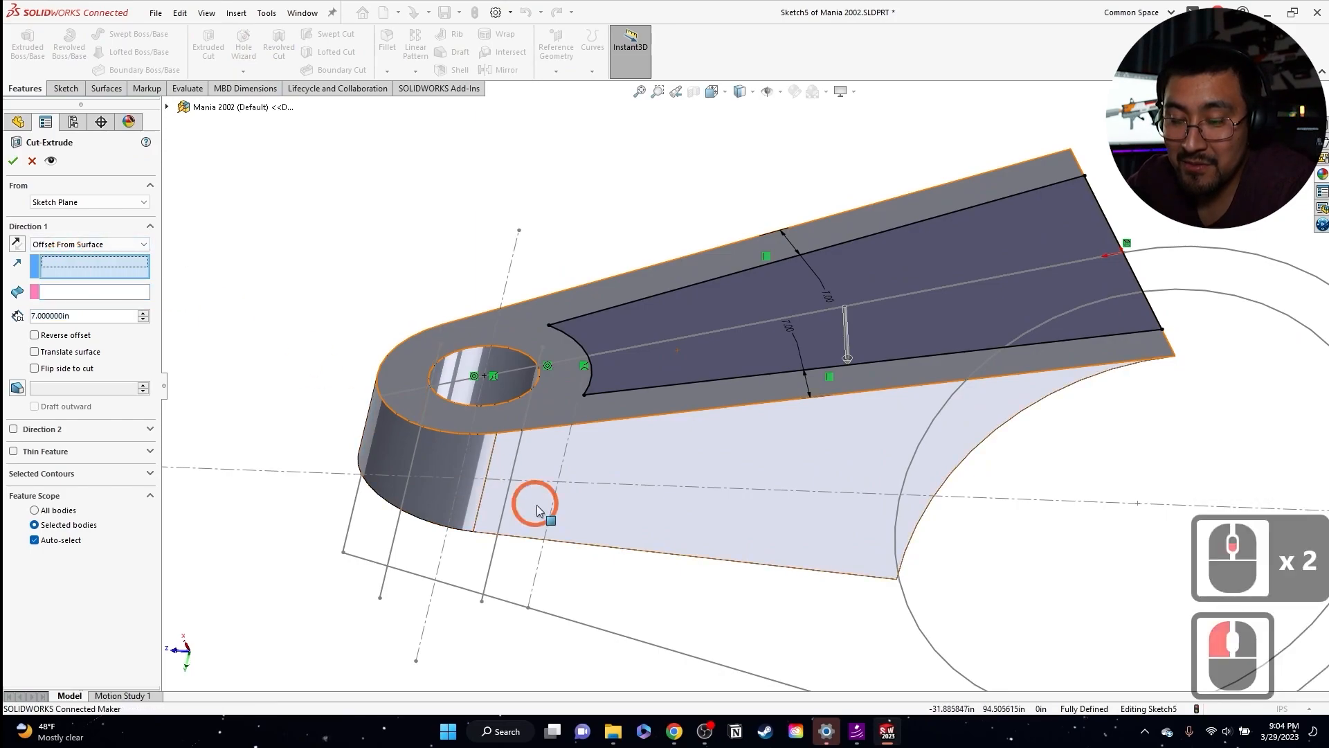
pyautogui.click(490, 465)
pyautogui.click(70, 291)
pyautogui.click(169, 124)
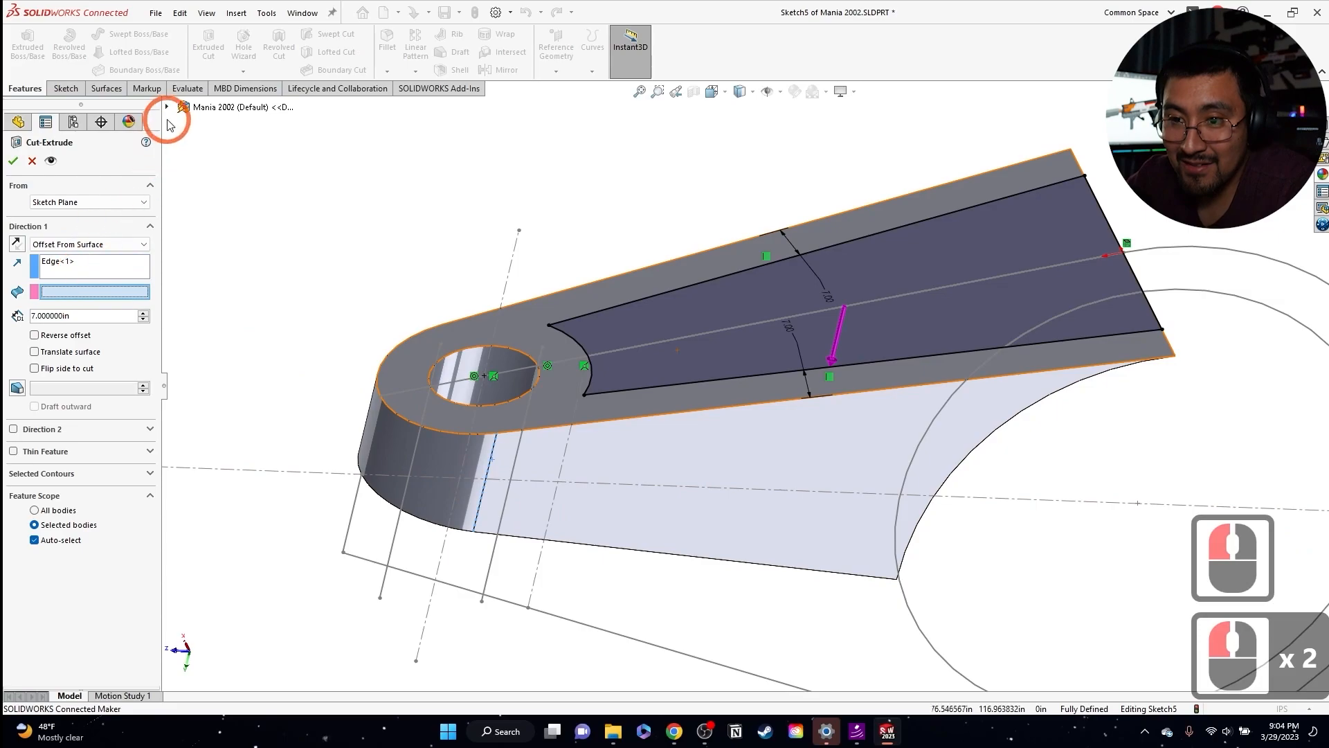
pyautogui.click(168, 108)
pyautogui.click(227, 213)
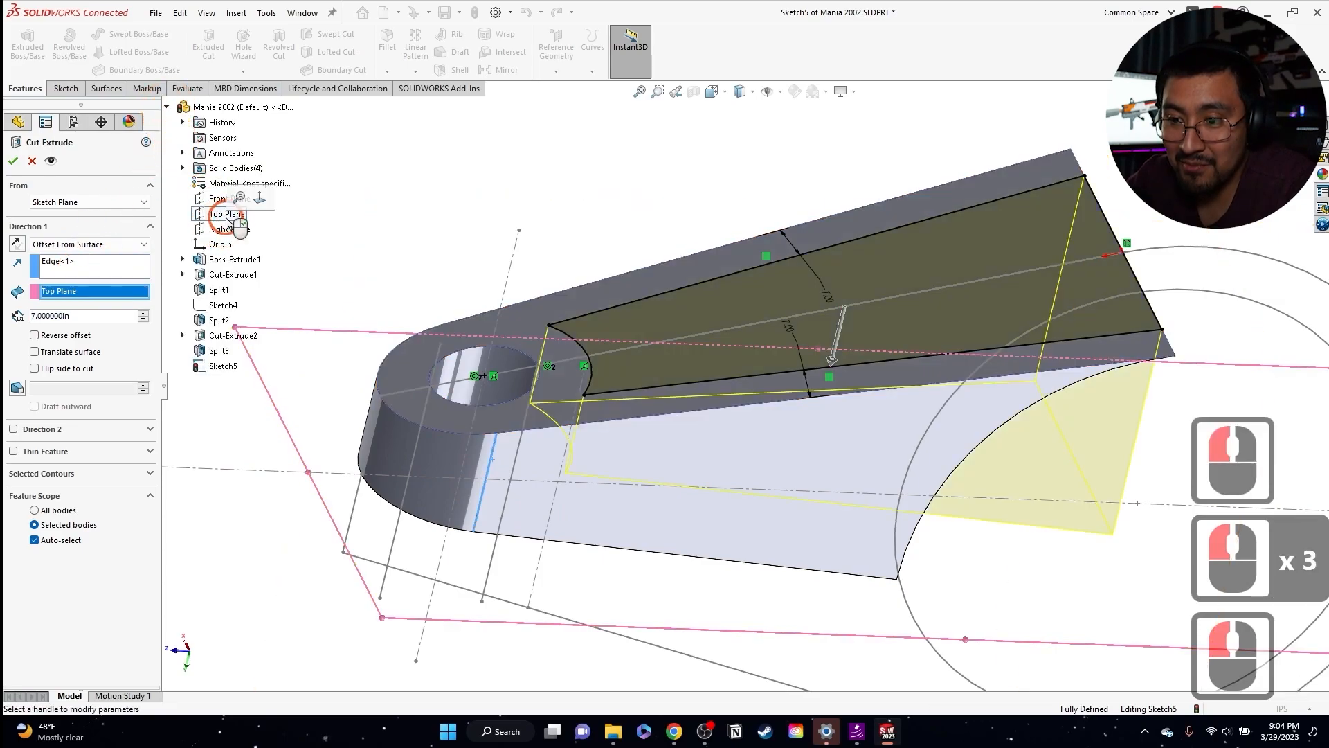
# - Give the pocket cut a 7° draft, apply it, and hide the layout sketch
pyautogui.moveTo(596, 426); pyautogui.dragTo(534, 386, button='middle')
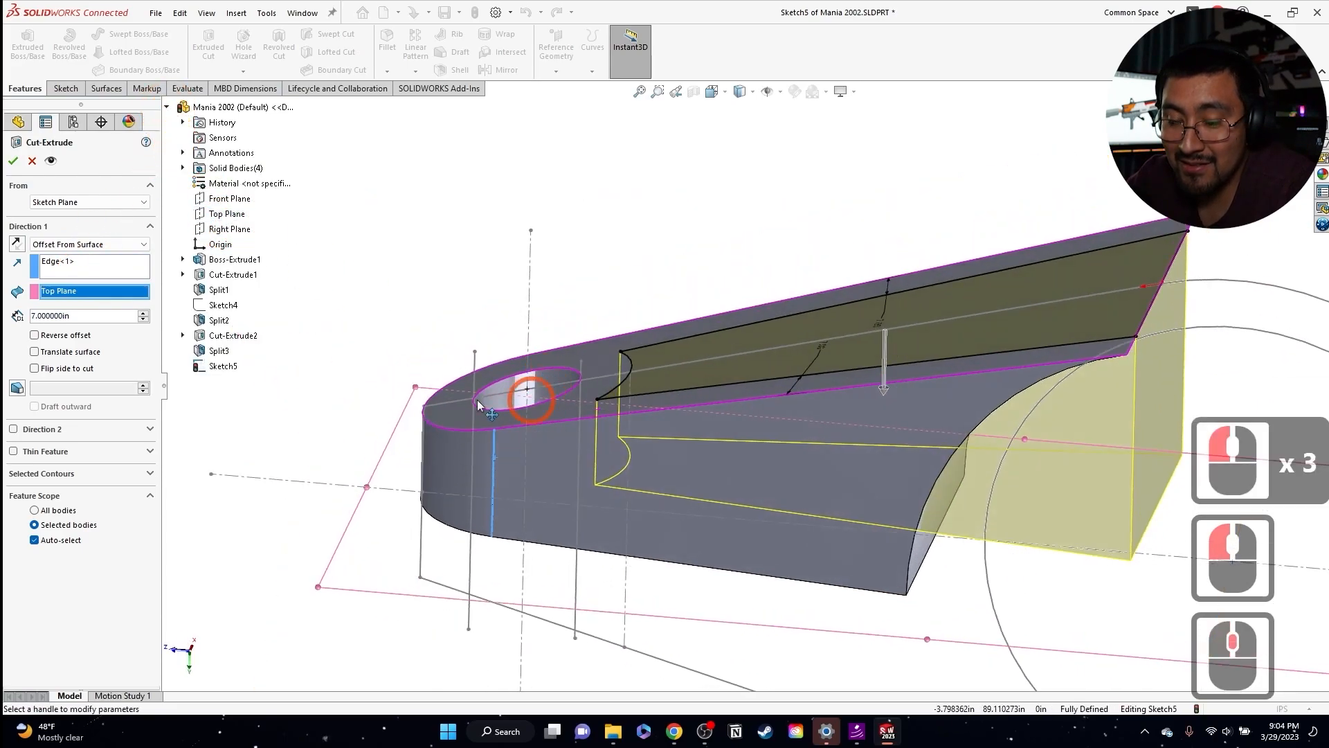
pyautogui.click(19, 390)
pyautogui.write('7')
pyautogui.press('Return')
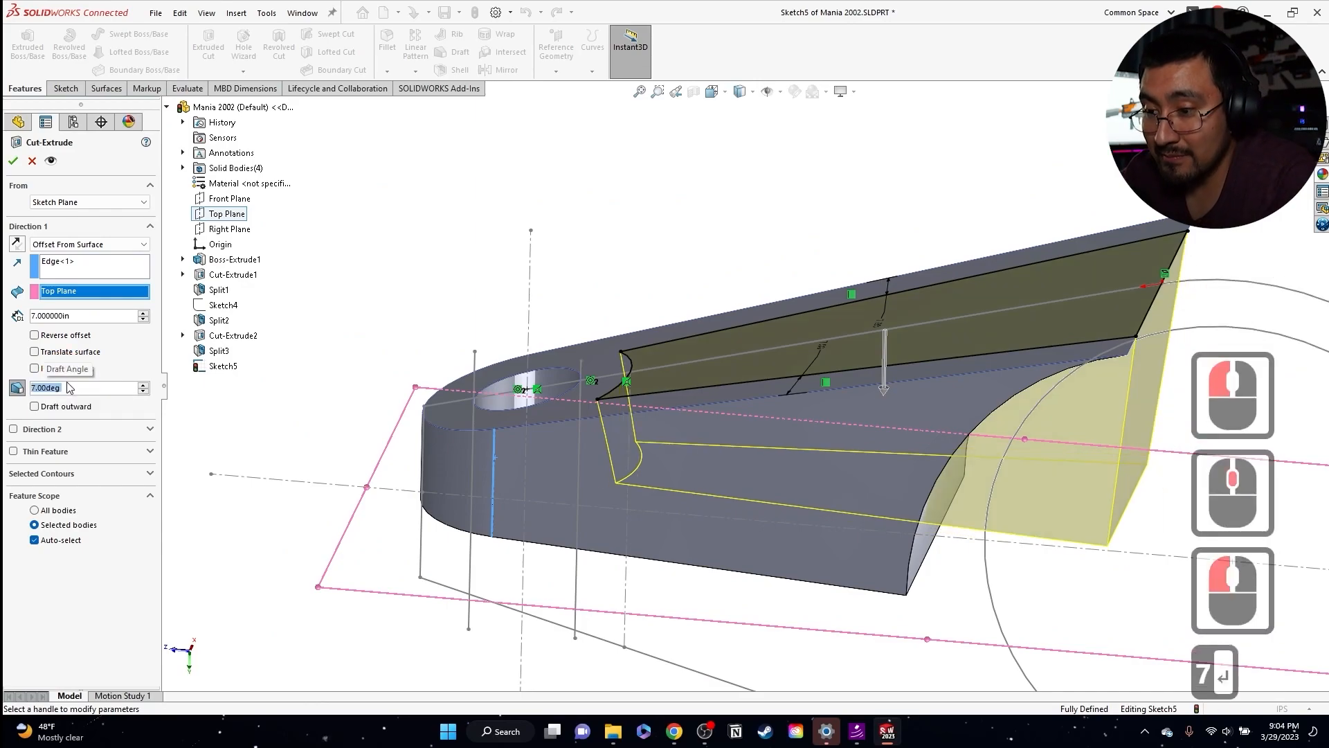
pyautogui.press('Return')
pyautogui.press('Escape')
pyautogui.click(620, 276)
pyautogui.click(531, 272)
pyautogui.click(591, 242)
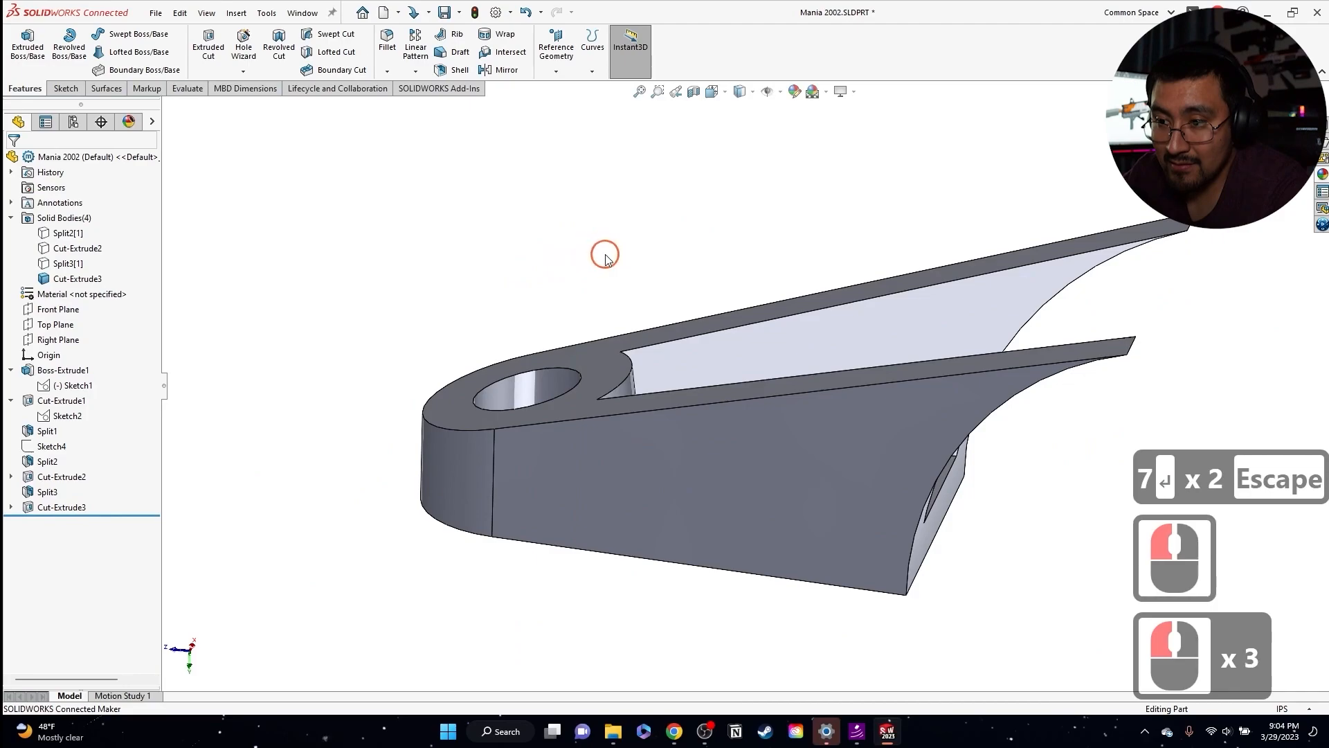
# - Save the part and show the hidden Split3[1], Cut-Extrude2 and Split2[1] bodies
pyautogui.scroll(4, 848, 515)
pyautogui.scroll(1, 831, 527)
pyautogui.hotkey('ctrl', 's')
pyautogui.moveTo(840, 512); pyautogui.dragTo(830, 429, button='middle')
pyautogui.click(36, 251)
pyautogui.click(46, 263)
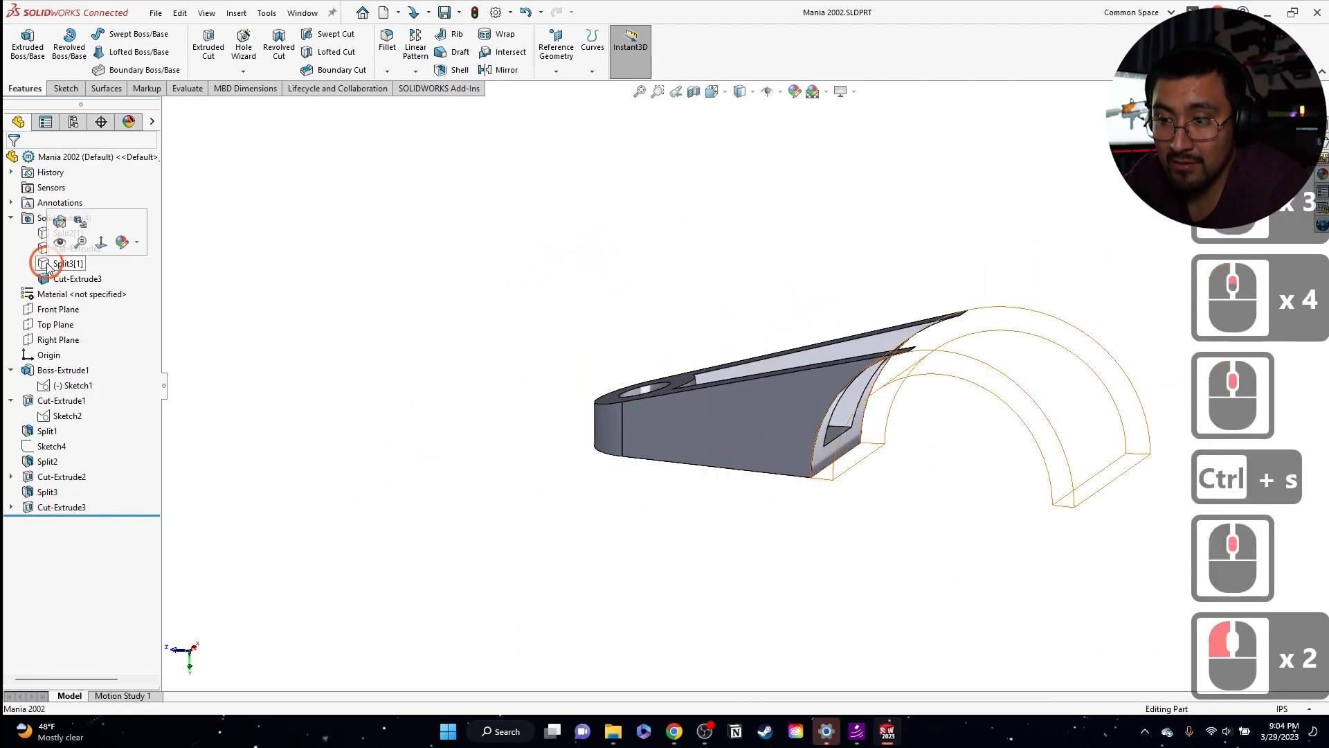
pyautogui.click(57, 243)
pyautogui.click(58, 242)
pyautogui.click(68, 222)
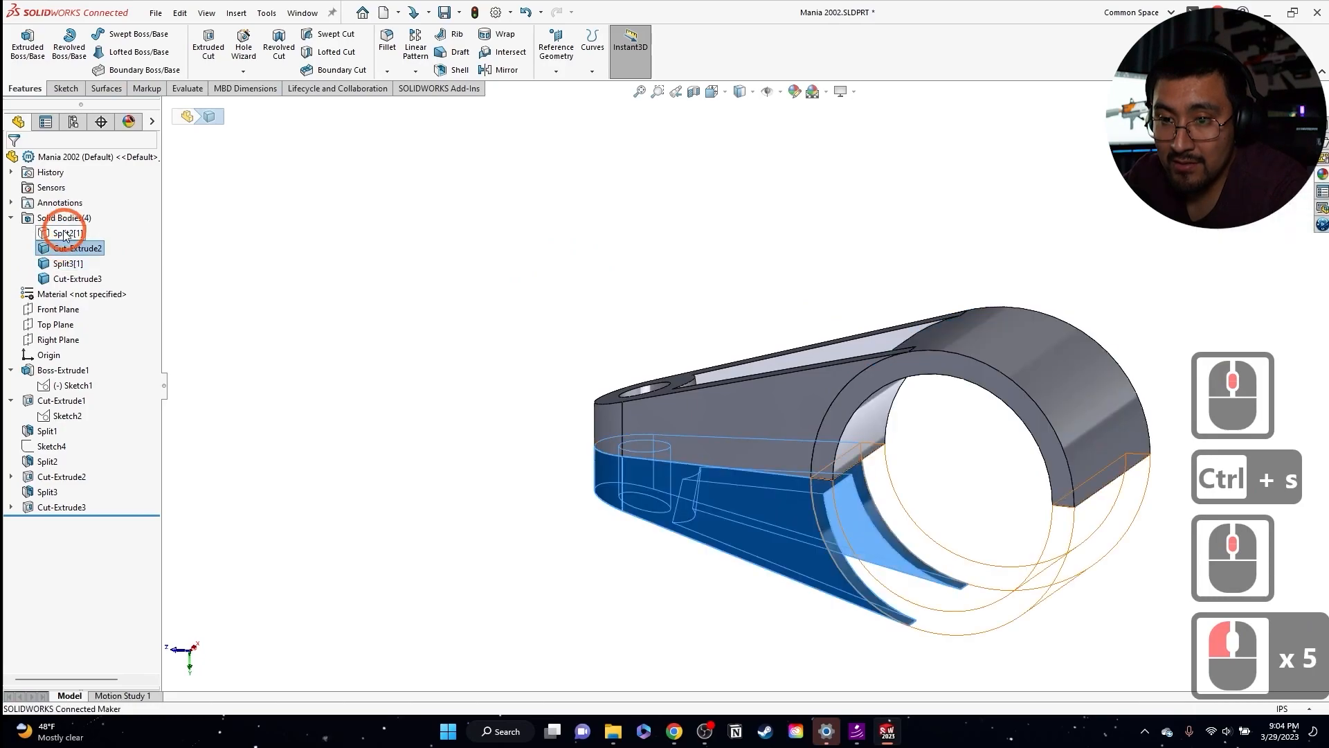
pyautogui.click(66, 233)
pyautogui.click(67, 212)
pyautogui.click(691, 212)
pyautogui.moveTo(690, 212); pyautogui.dragTo(888, 500, button='middle')
# - Combine the Cut-Extrude3 arm and its adjoining half-ring Split3[1] into one body with the Add operation
pyautogui.click(236, 12)
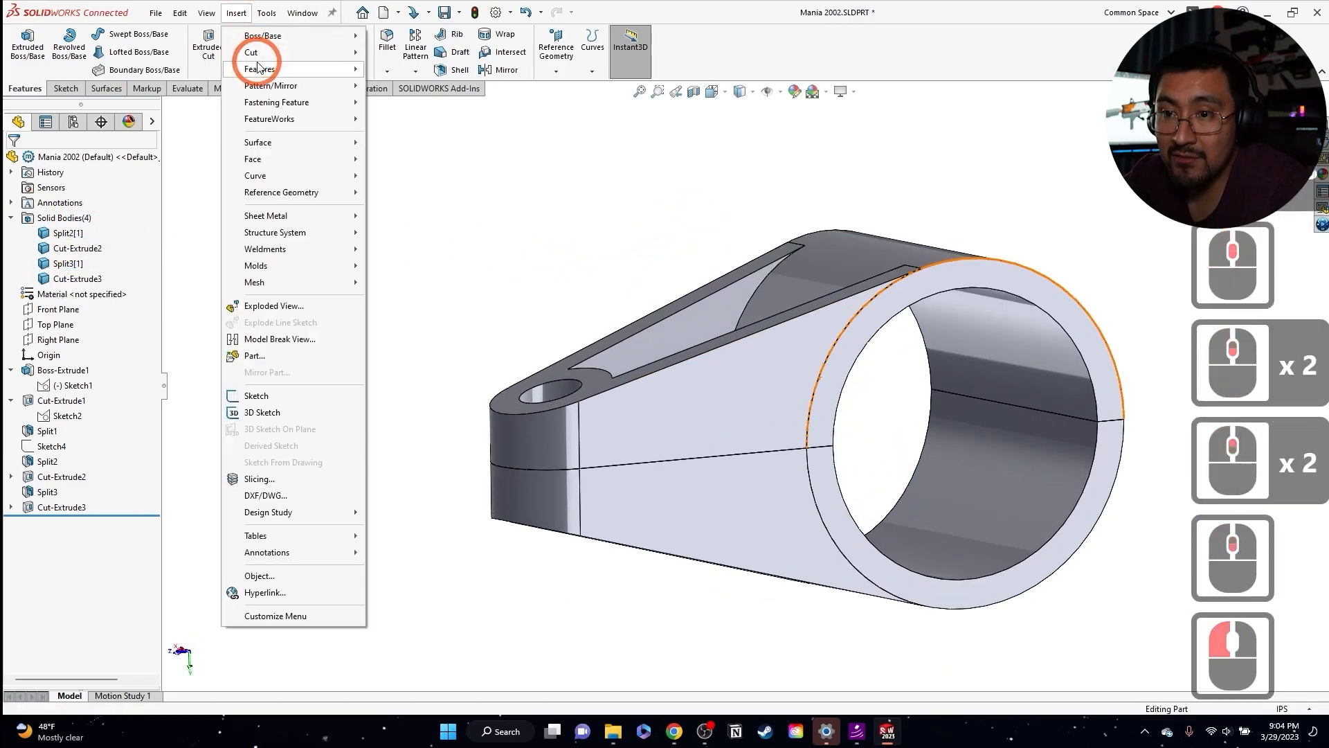
pyautogui.click(258, 74)
pyautogui.click(415, 439)
pyautogui.click(672, 410)
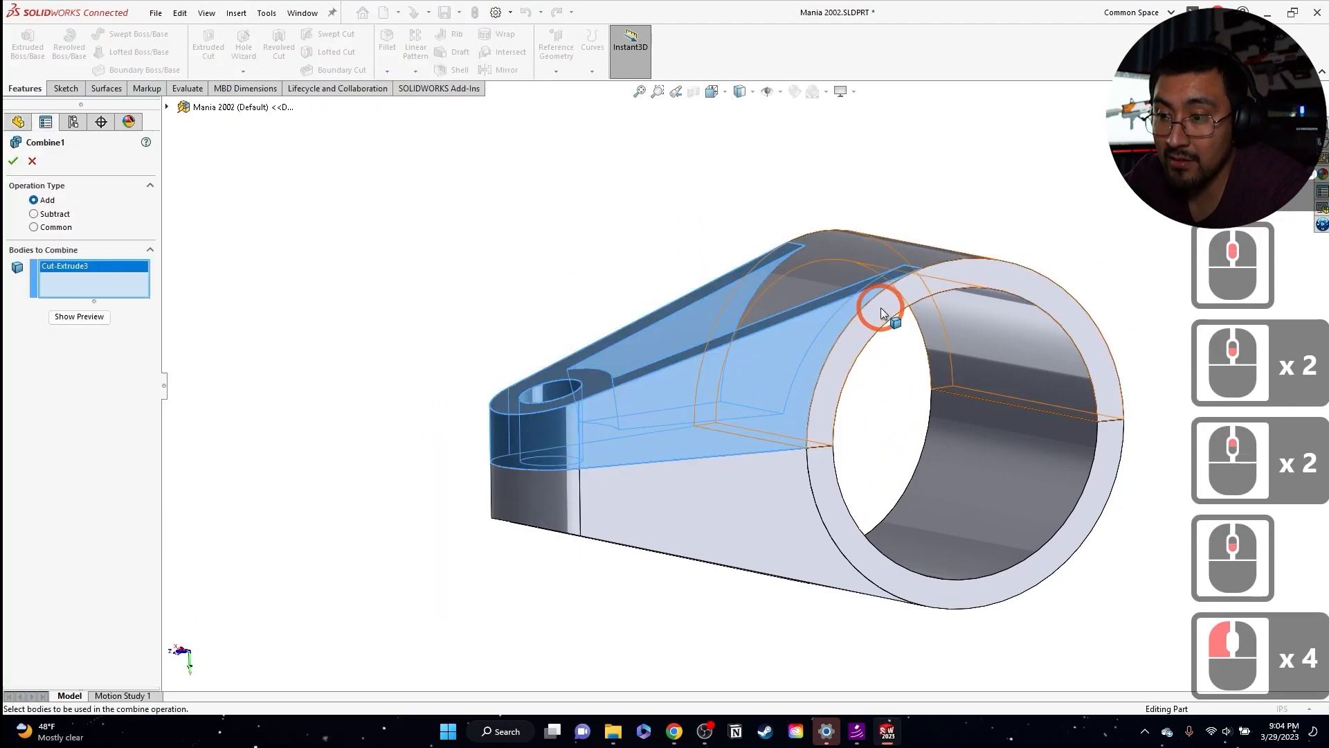
pyautogui.click(881, 308)
pyautogui.click(13, 161)
pyautogui.click(602, 229)
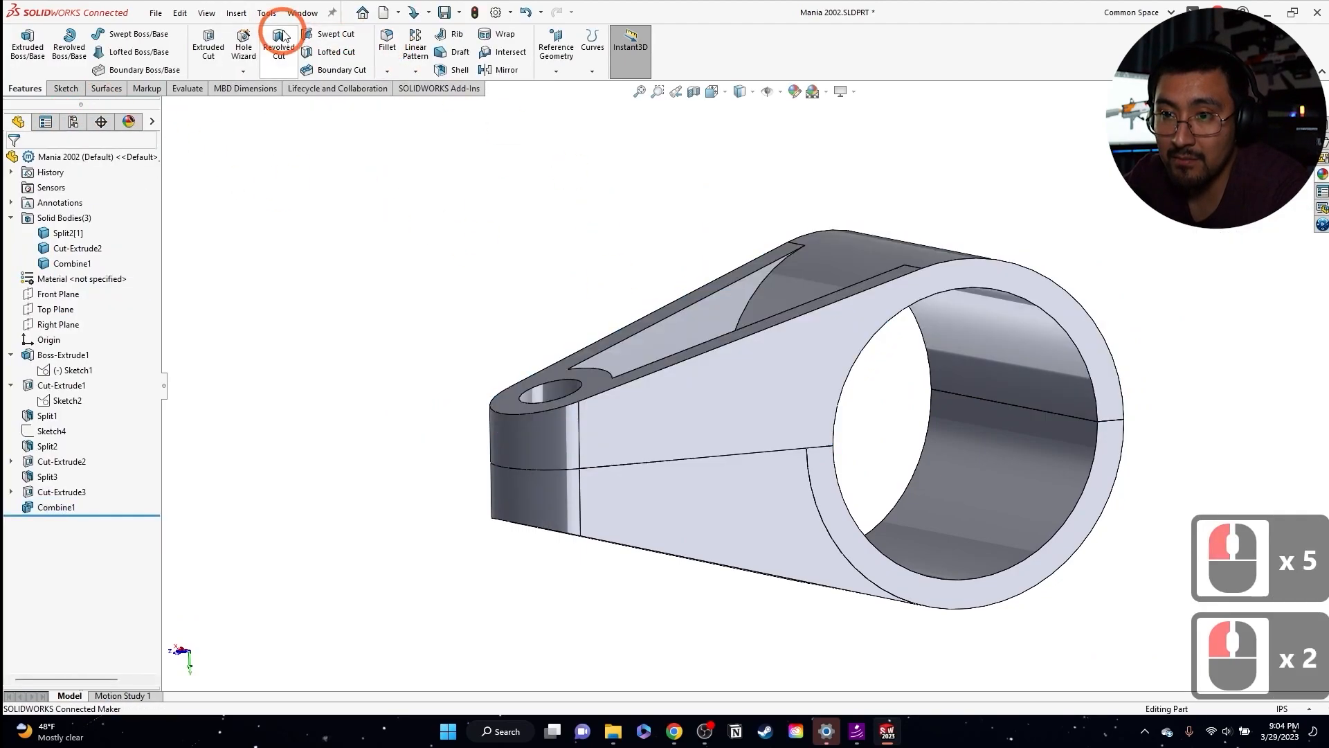
# - Combine the Cut-Extrude2 arm with half-ring Split2[1] using the Add operation, and save the part
pyautogui.click(236, 13)
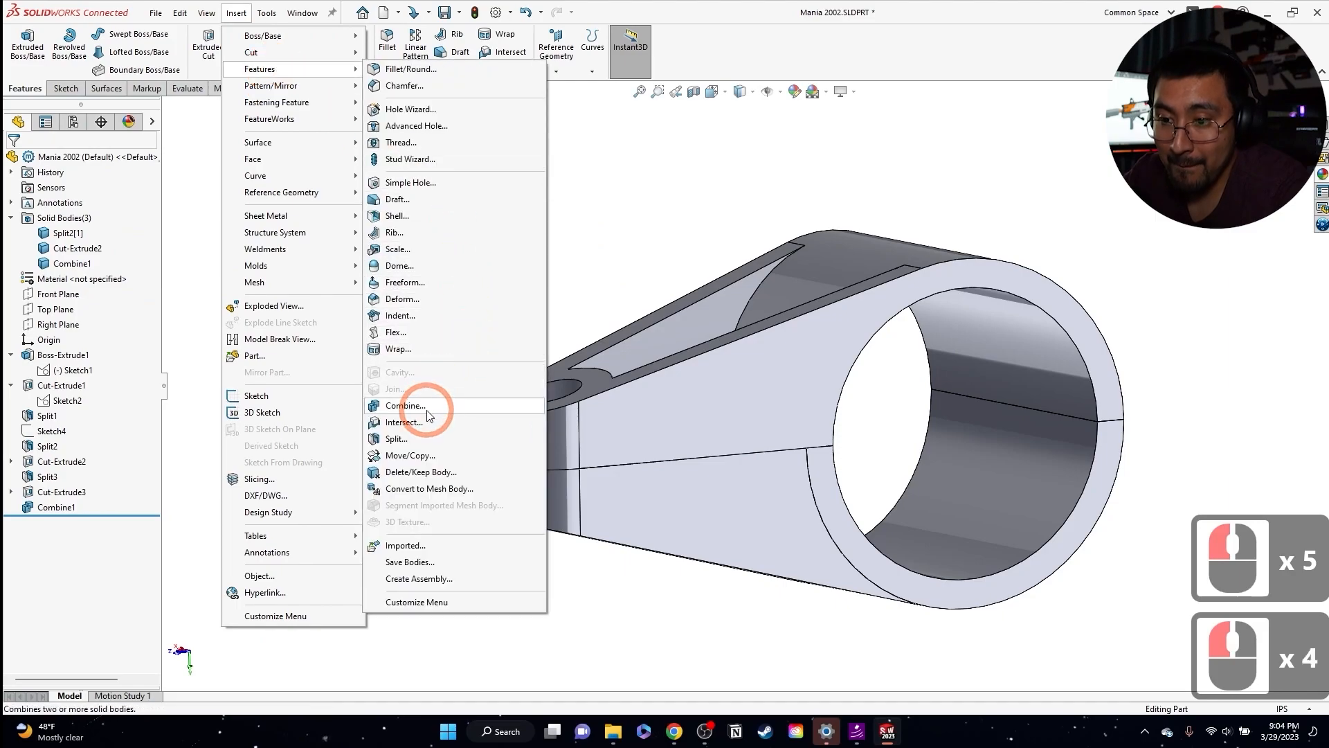
pyautogui.click(427, 407)
pyautogui.click(787, 492)
pyautogui.click(722, 454)
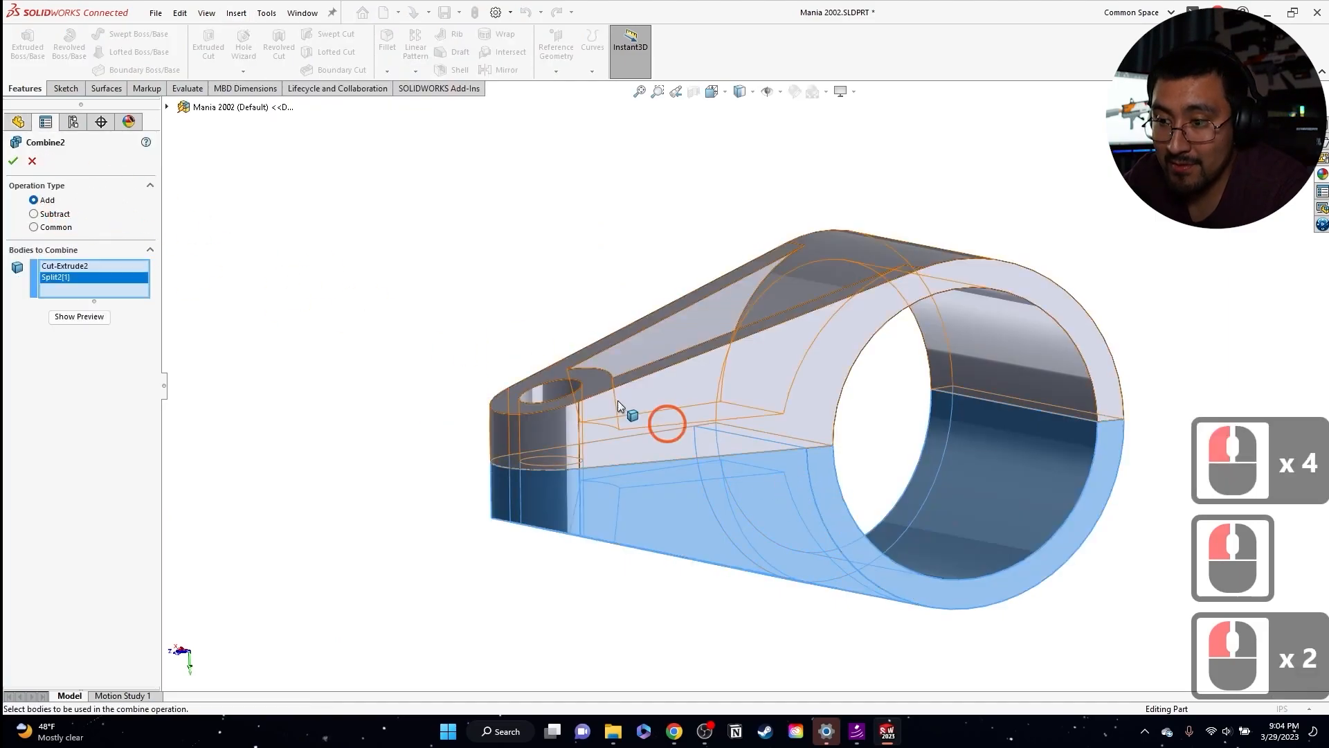
pyautogui.click(423, 203)
pyautogui.hotkey('ctrl', 's')
# - Hide the Combine2 body so only the other arm and half-ring are shown
pyautogui.click(706, 509)
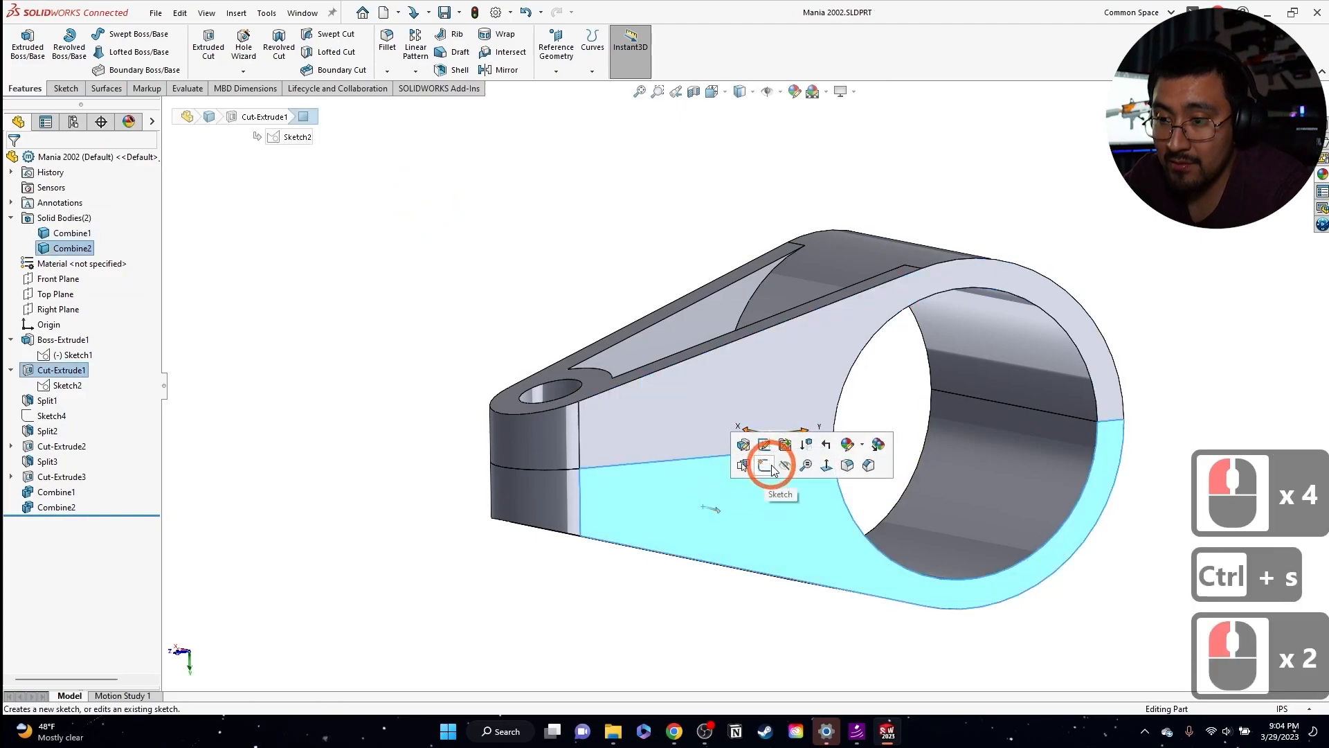
pyautogui.click(783, 473)
pyautogui.click(543, 279)
pyautogui.scroll(-2, 969, 470)
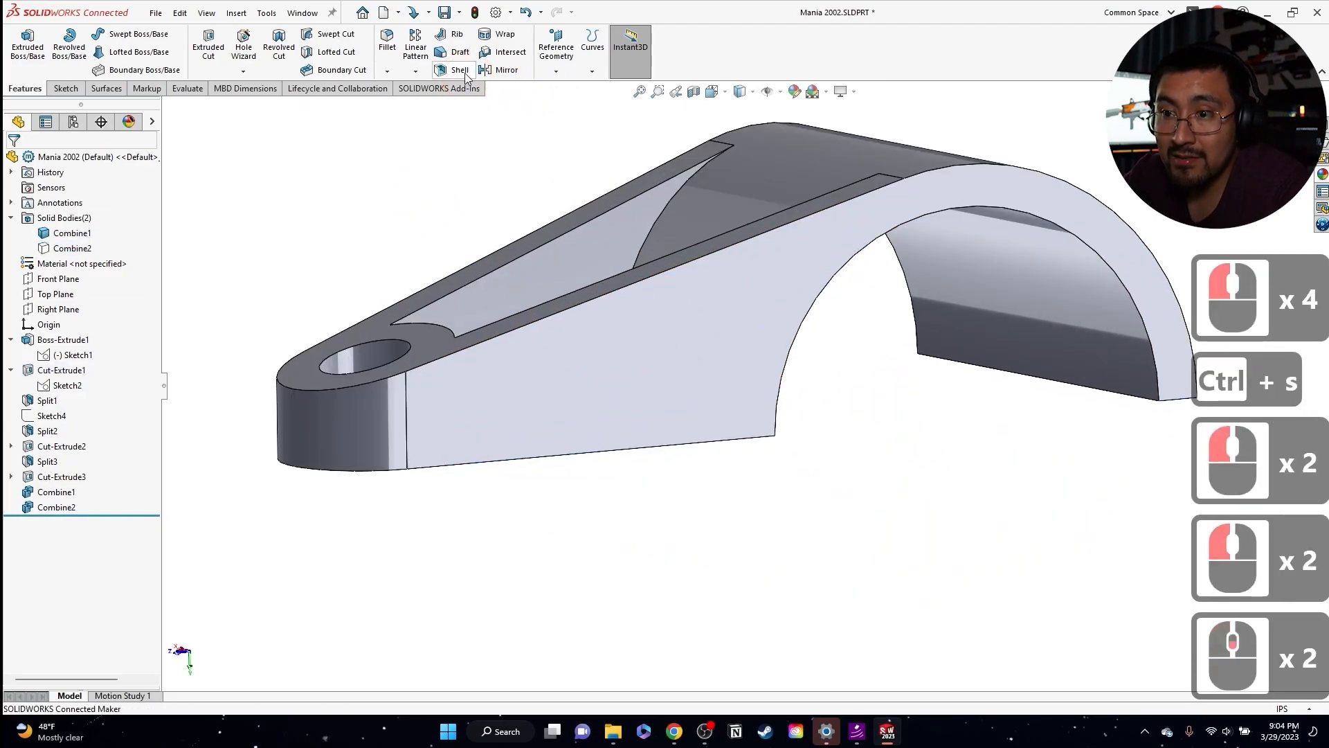
# - Start a DraftXpert draft with the half's flat split face as the neutral plane and the angle set to 7 degrees
pyautogui.click(455, 52)
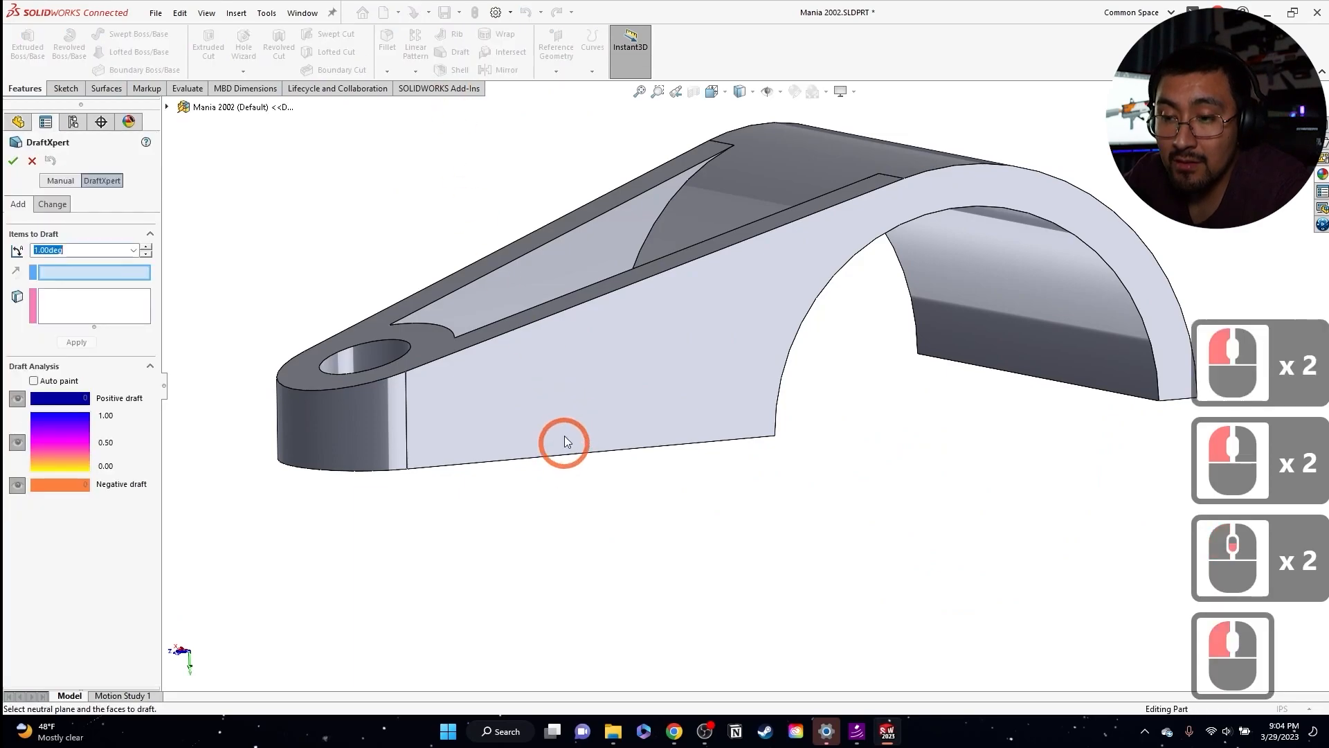
pyautogui.moveTo(564, 438); pyautogui.dragTo(529, 400, button='middle')
pyautogui.click(450, 383)
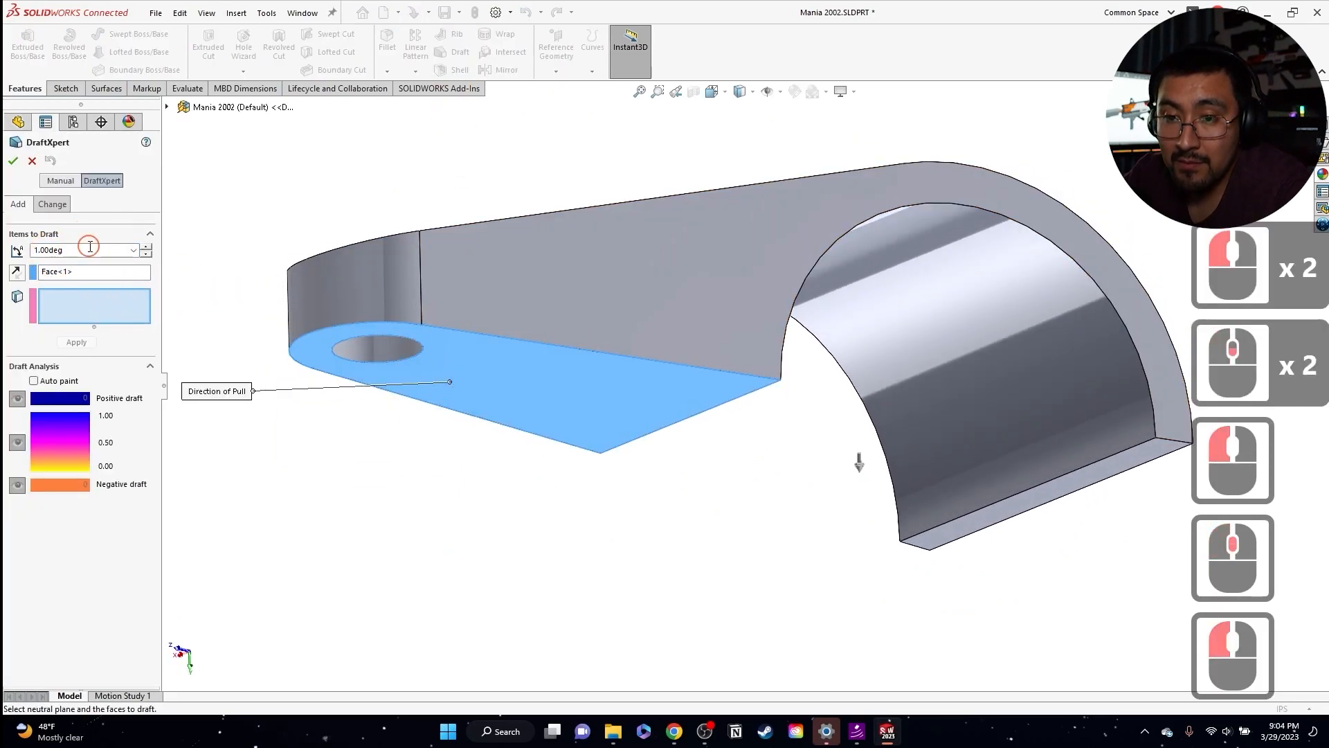
pyautogui.click(42, 250)
pyautogui.write('7')
pyautogui.click(369, 220)
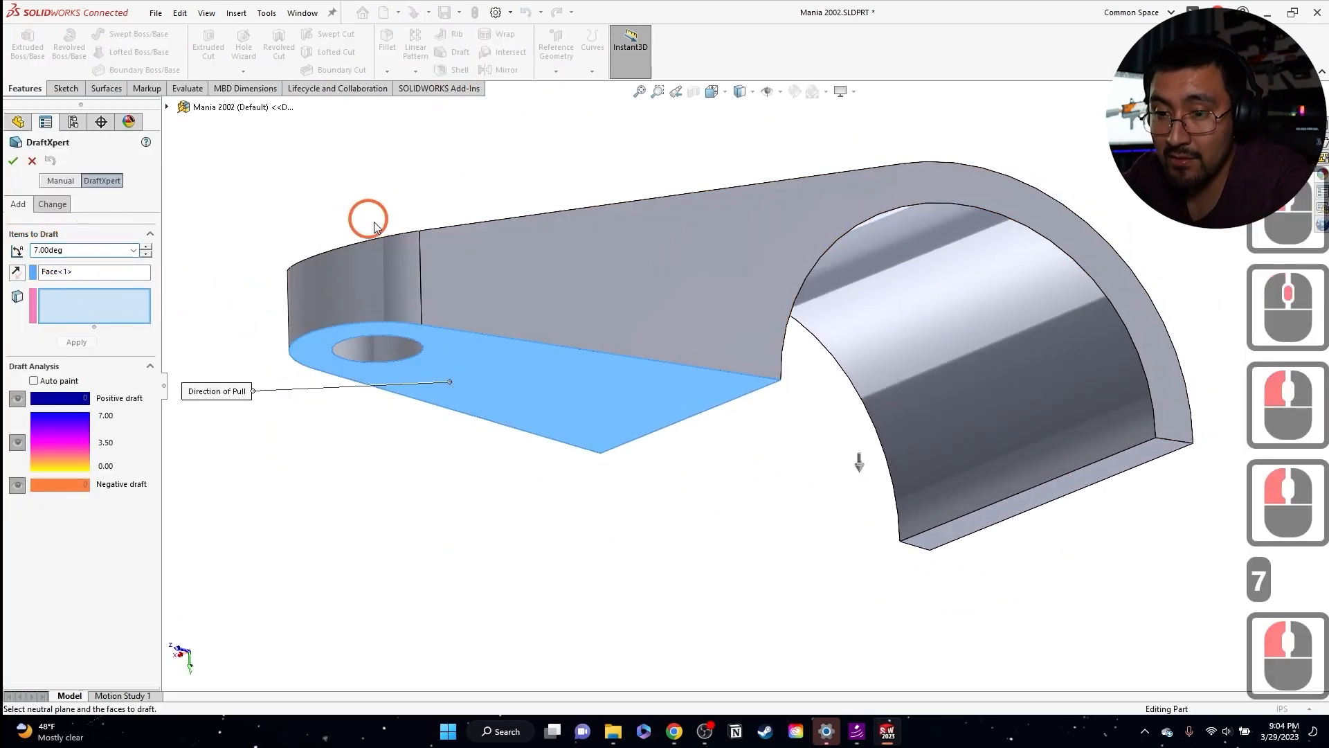
# - Add the tangent outer side faces to the draft, reverse the pull direction, and apply the draft
pyautogui.rightClick(564, 272)
pyautogui.click(610, 405)
pyautogui.moveTo(632, 349)
pyautogui.mouseDown(button='middle')
pyautogui.moveTo(624, 297)
pyautogui.moveTo(544, 343)
pyautogui.moveTo(301, 329)
pyautogui.mouseUp(button='middle')
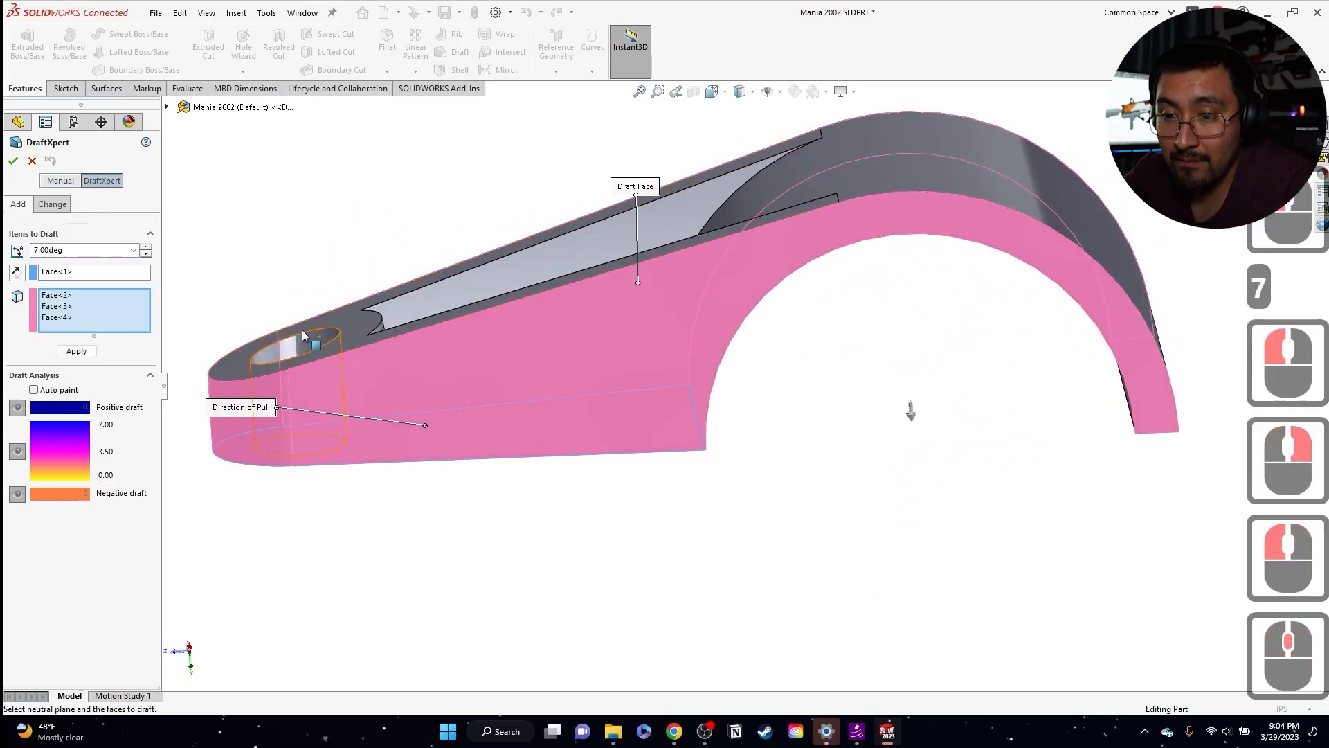
pyautogui.click(17, 271)
pyautogui.click(76, 351)
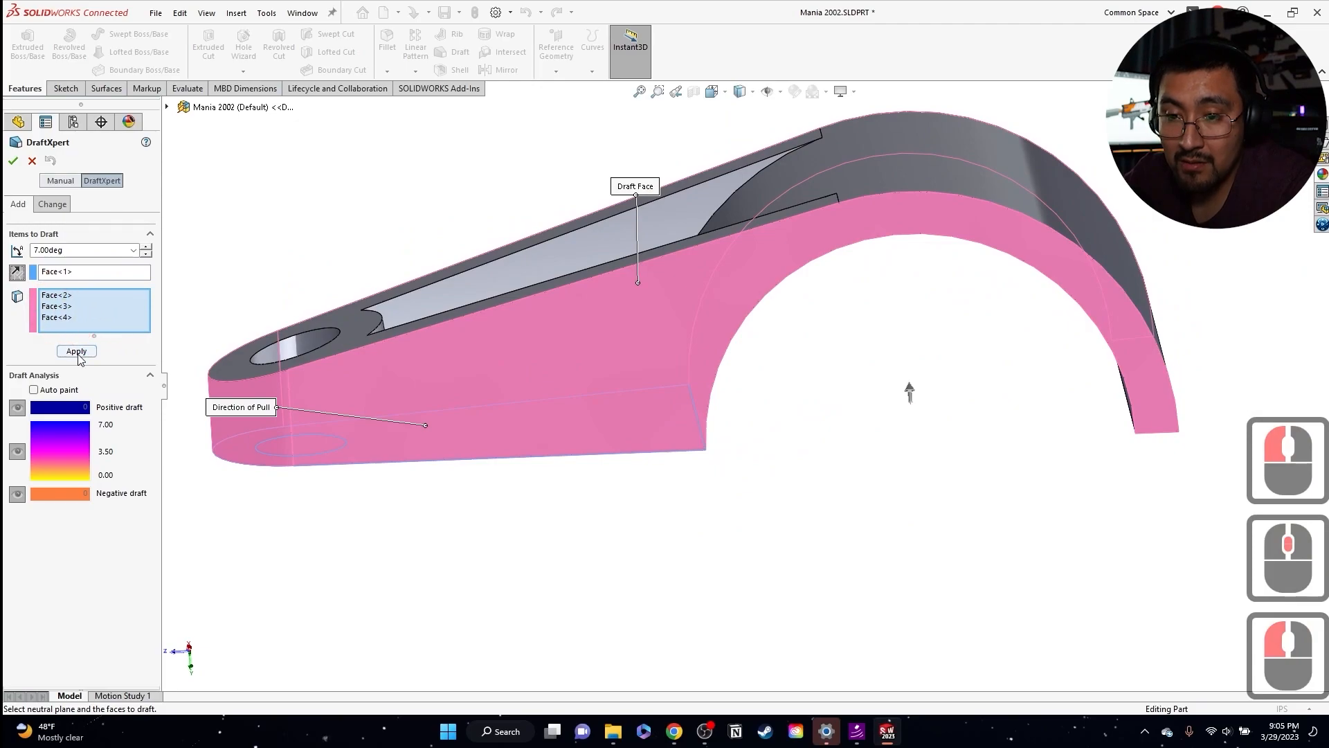
pyautogui.moveTo(527, 410); pyautogui.dragTo(574, 444, button='middle')
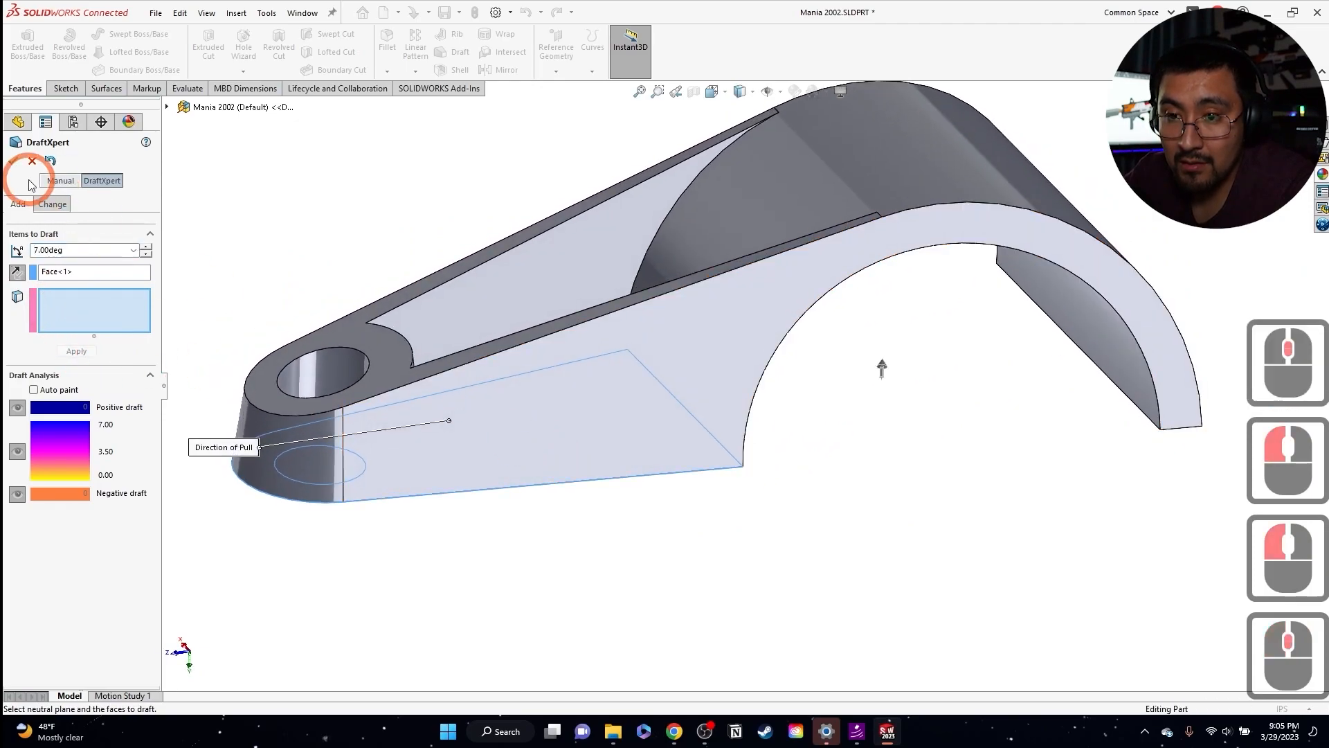
pyautogui.click(15, 159)
# - Show the Combine2 body and hide the drafted half so only the undrafted half is displayed
pyautogui.click(68, 231)
pyautogui.click(80, 220)
pyautogui.click(600, 317)
pyautogui.press('Escape')
pyautogui.click(621, 376)
pyautogui.click(644, 347)
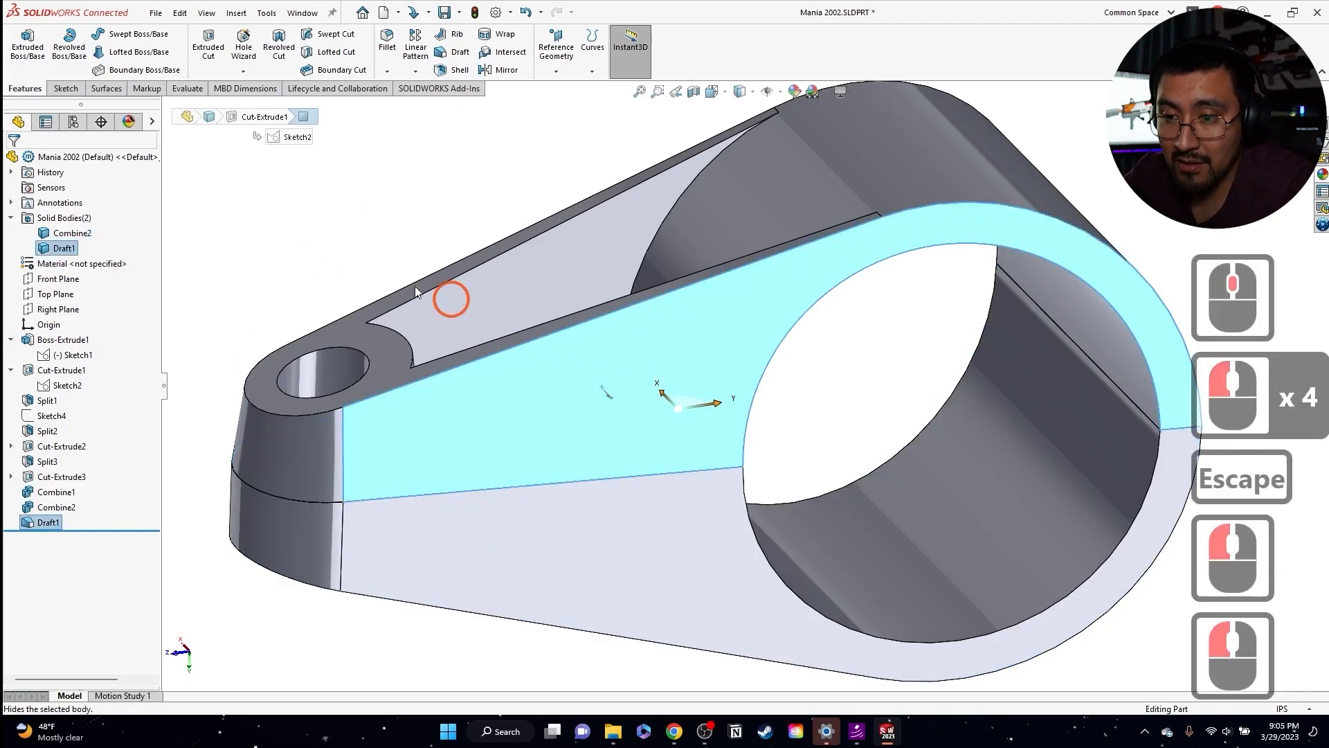
pyautogui.click(414, 279)
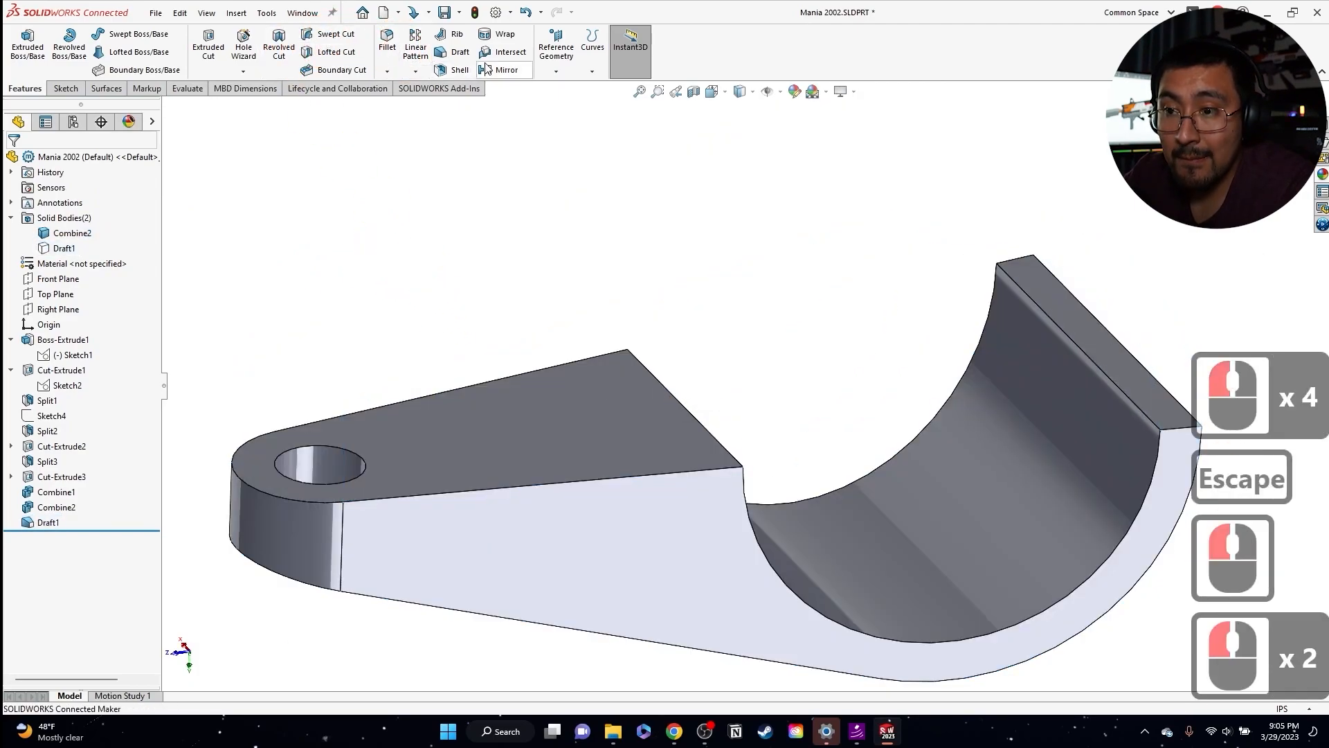
# - Draft the Combine2 half's tangent outer side faces by 7 degrees, using its flat split face as the neutral plane
pyautogui.click(452, 52)
pyautogui.click(523, 398)
pyautogui.moveTo(523, 398); pyautogui.dragTo(638, 380, button='middle')
pyautogui.rightClick(638, 380)
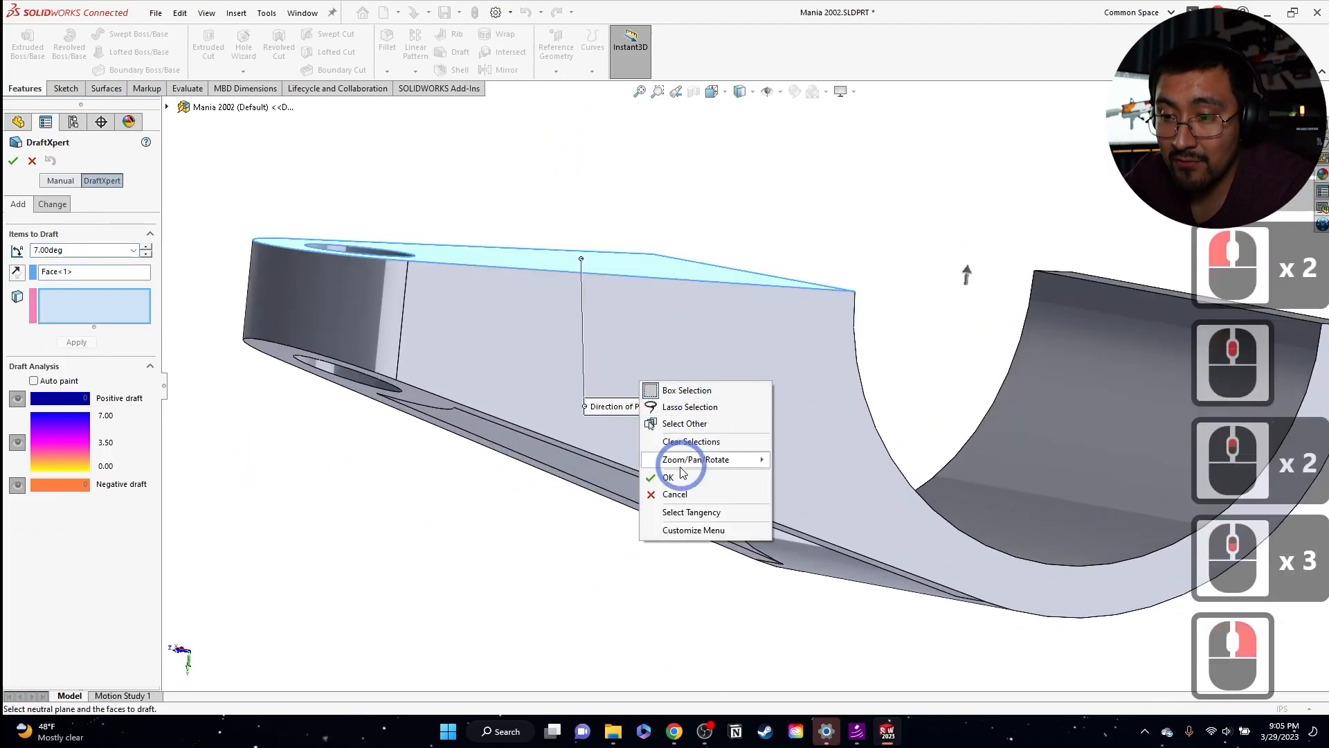
pyautogui.click(674, 511)
pyautogui.moveTo(632, 379); pyautogui.dragTo(668, 305, button='middle')
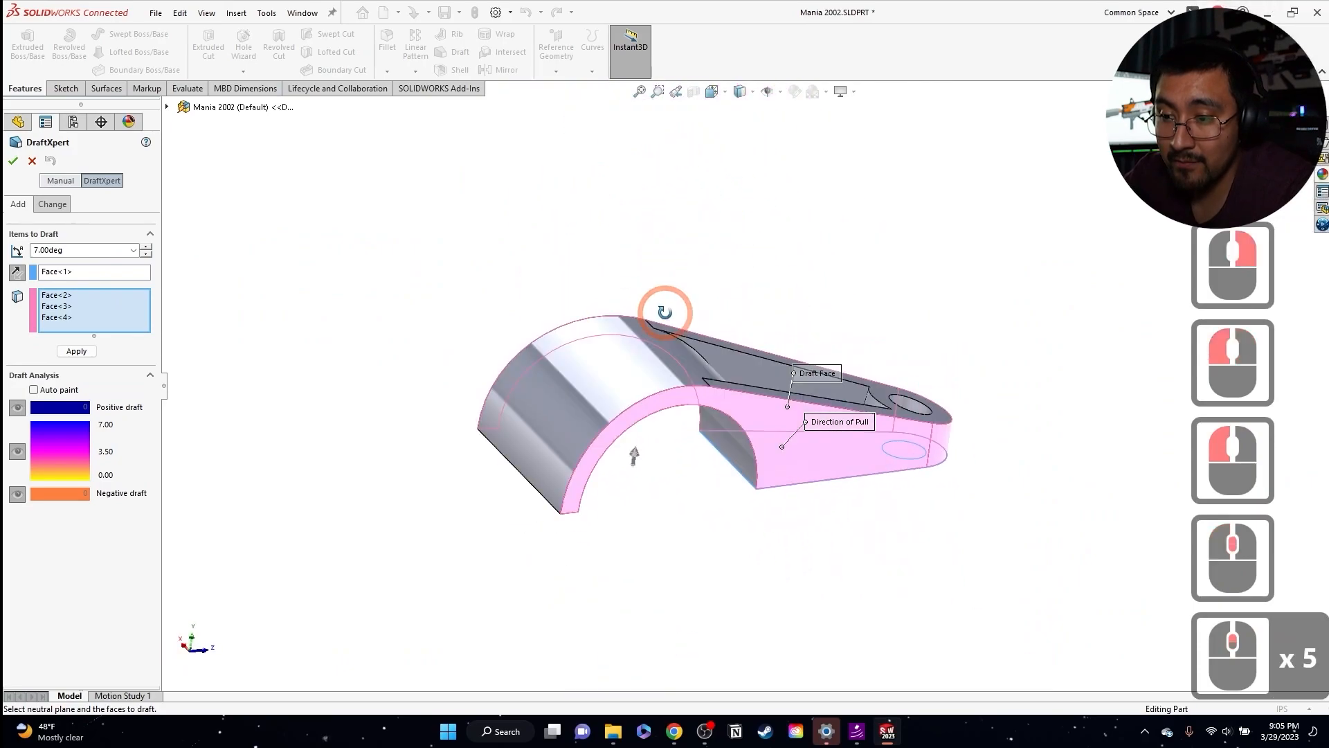
pyautogui.scroll(-3, 817, 487)
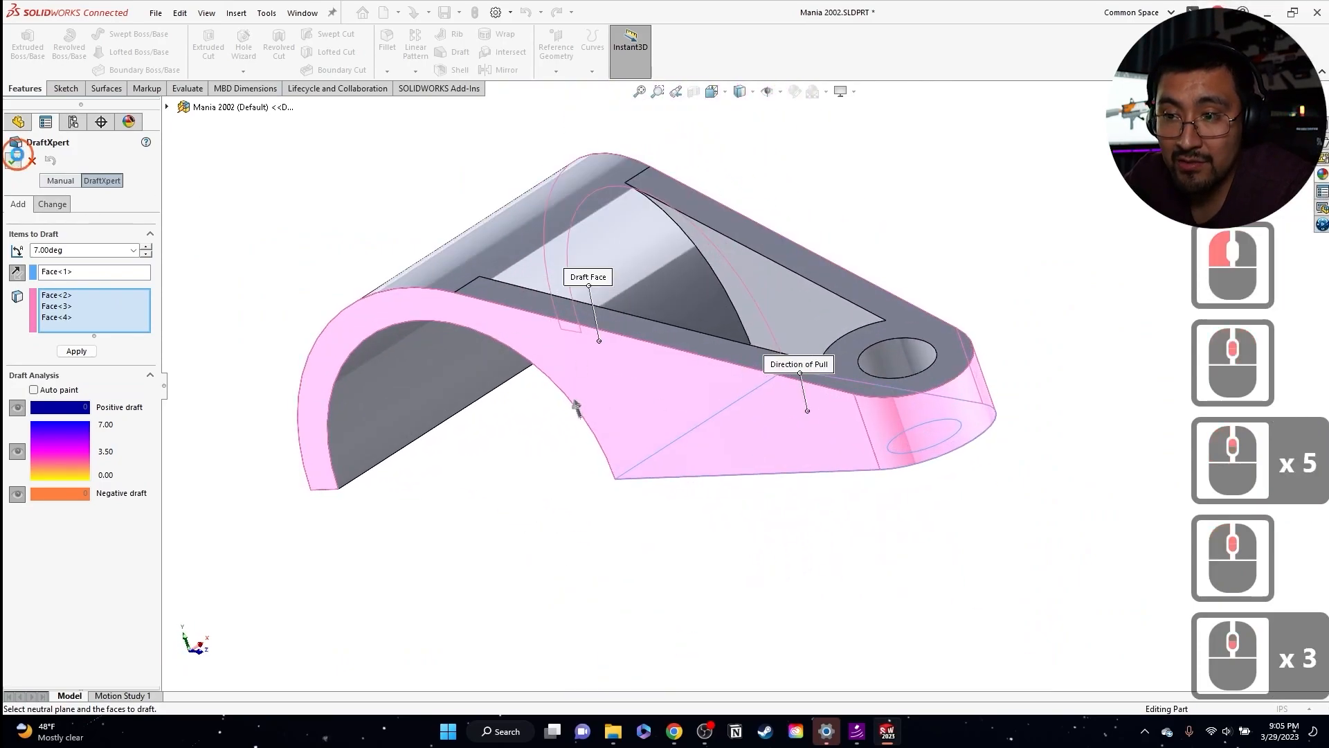
pyautogui.click(16, 159)
# - Show the hidden Draft1 body alongside Draft2 and save the part
pyautogui.click(62, 233)
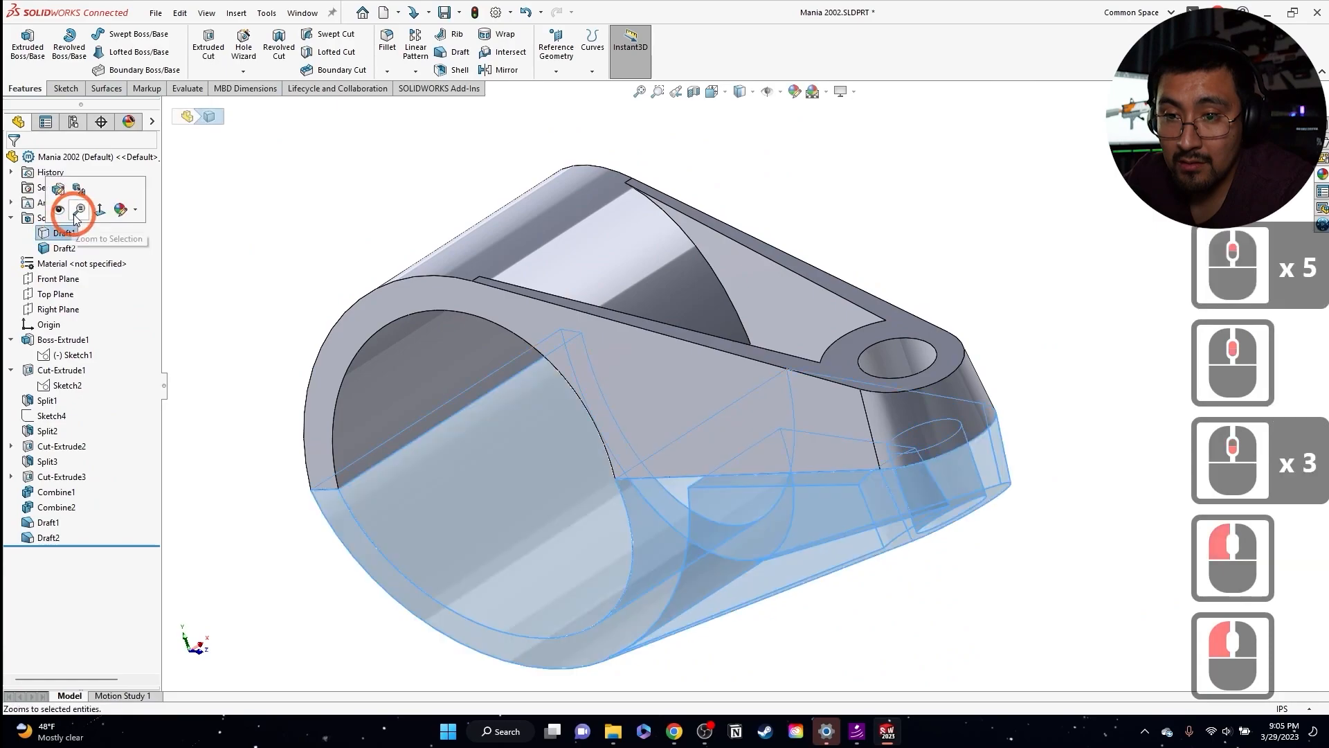
pyautogui.click(460, 222)
pyautogui.moveTo(459, 222); pyautogui.dragTo(692, 424, button='middle')
pyautogui.scroll(-2, 692, 424)
pyautogui.click(663, 645)
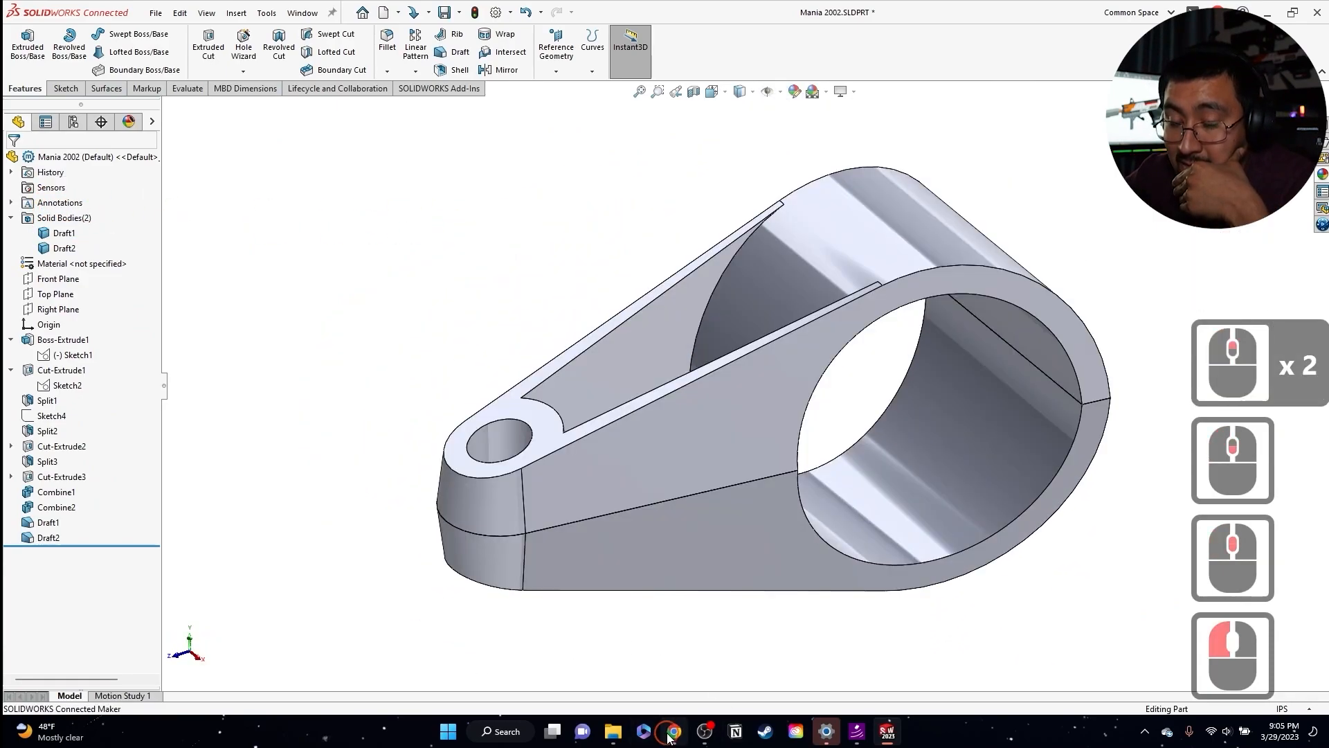
pyautogui.click(394, 416)
pyautogui.click(414, 278)
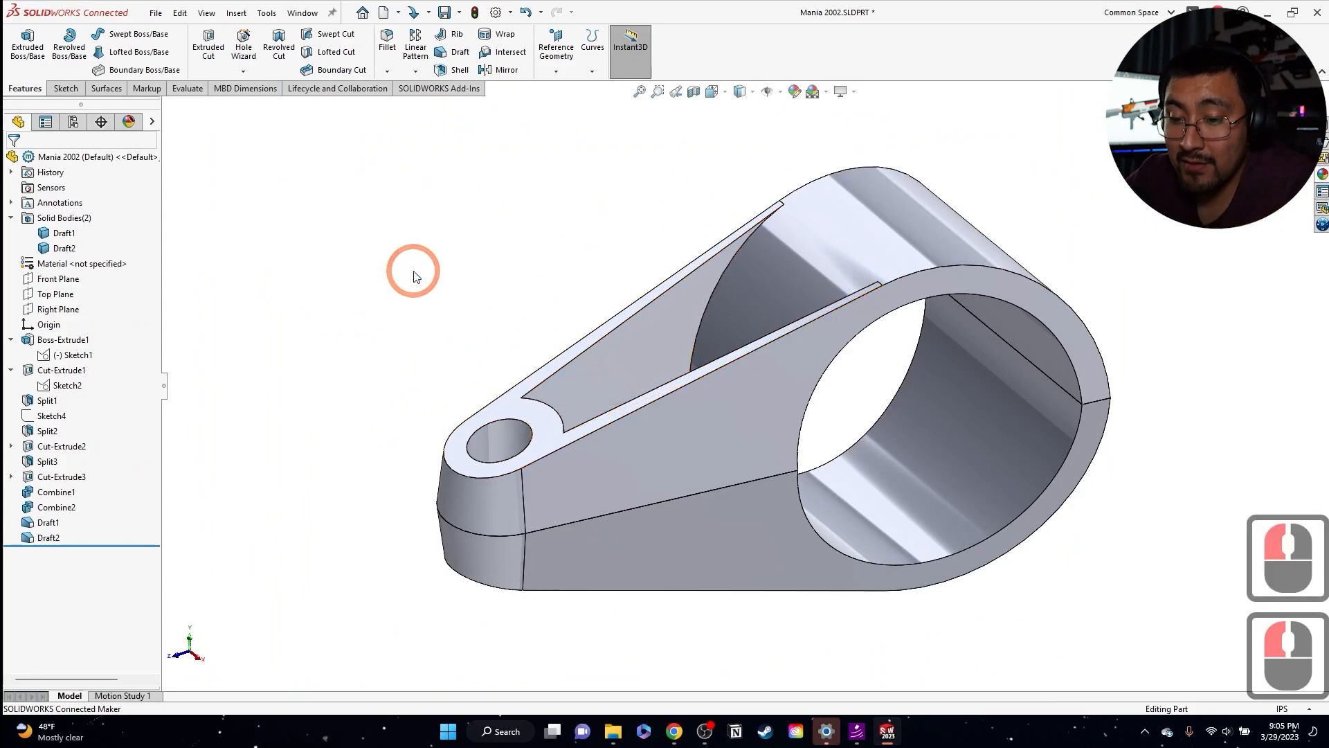
pyautogui.hotkey('ctrl', 's')
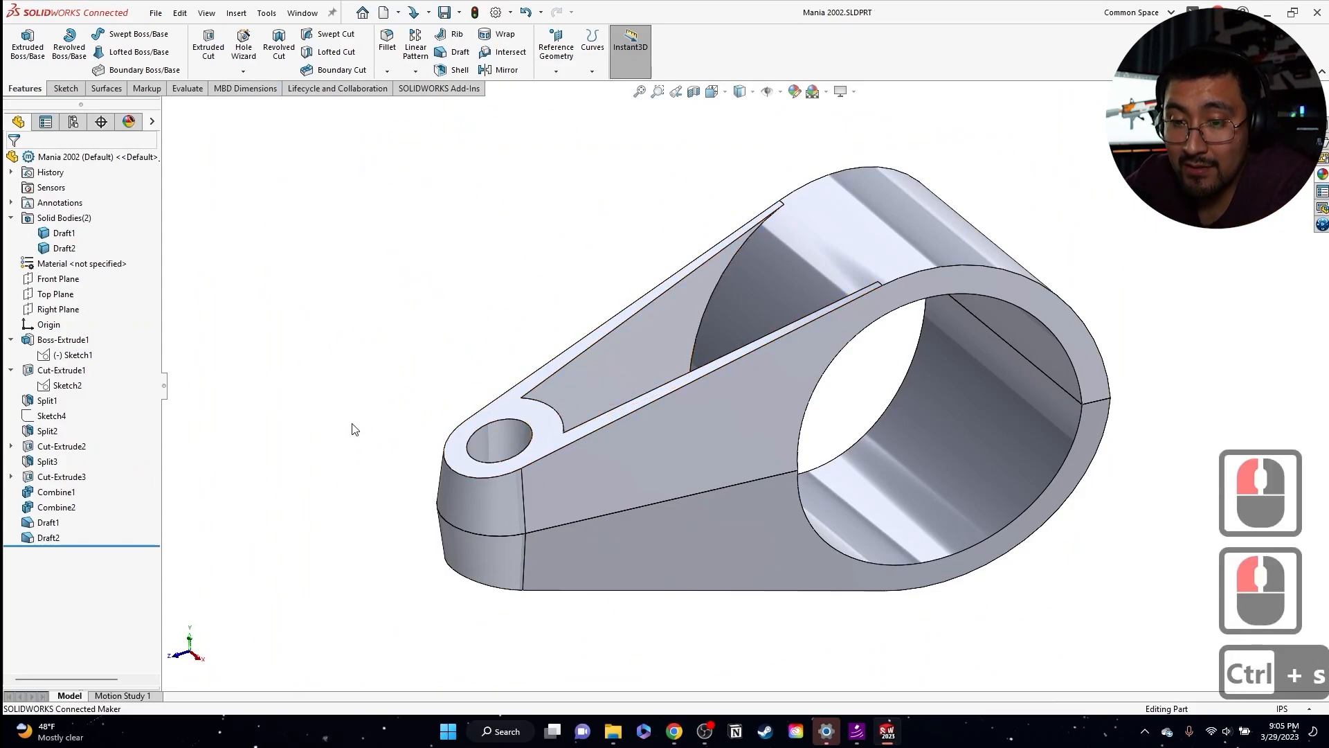
# - Roll the model history back to just after Sketch4, before Split2
pyautogui.moveTo(646, 384); pyautogui.dragTo(395, 285, button='middle')
pyautogui.click(178, 478)
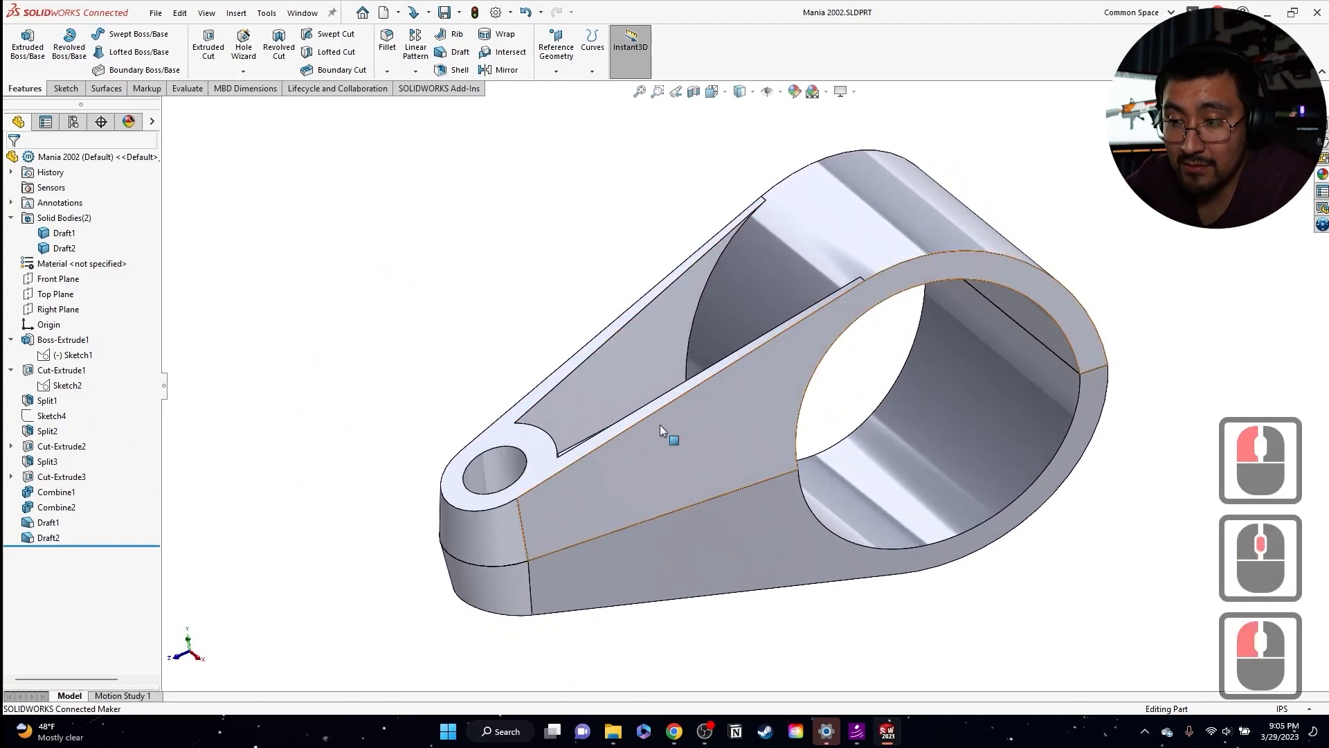
pyautogui.click(403, 288)
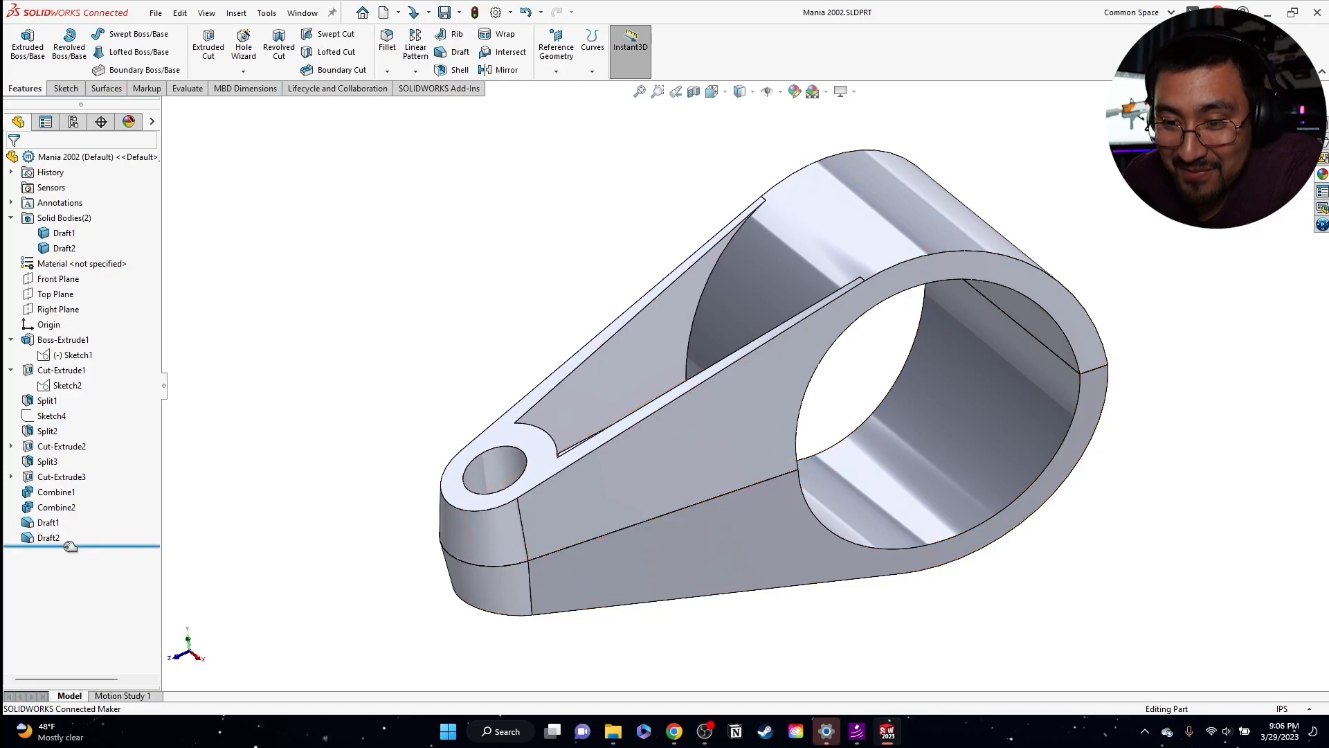
pyautogui.moveTo(94, 425); pyautogui.dragTo(93, 423)
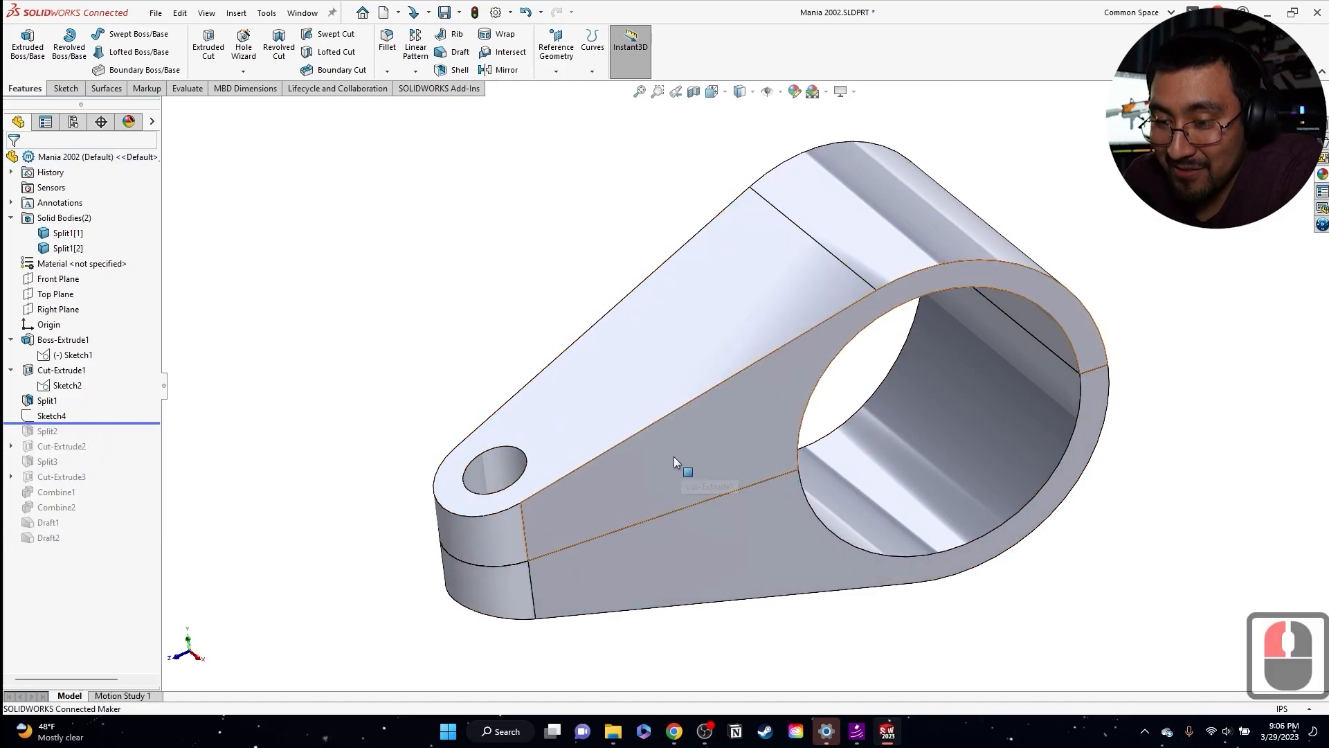
pyautogui.click(237, 378)
pyautogui.doubleClick(110, 425)
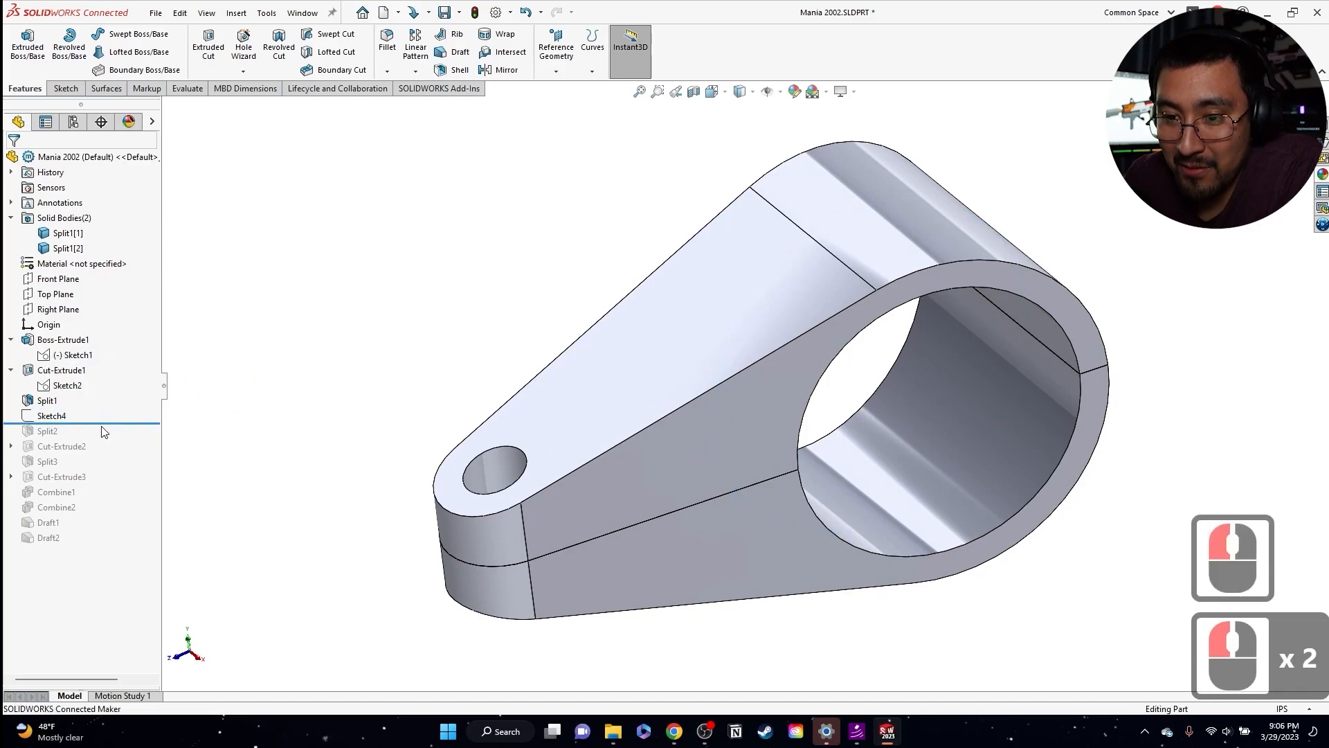
pyautogui.doubleClick(102, 430)
# - Place Draft1 and Draft2 directly after Split1 in the feature history, roll forward to the end, and save the part
pyautogui.moveTo(102, 425)
pyautogui.mouseDown()
pyautogui.moveTo(97, 414)
pyautogui.moveTo(83, 546)
pyautogui.moveTo(81, 445)
pyautogui.moveTo(52, 417)
pyautogui.mouseUp()
pyautogui.click(64, 493)
pyautogui.click(48, 538)
pyautogui.moveTo(911, 320); pyautogui.dragTo(314, 211, button='middle')
pyautogui.click(587, 369)
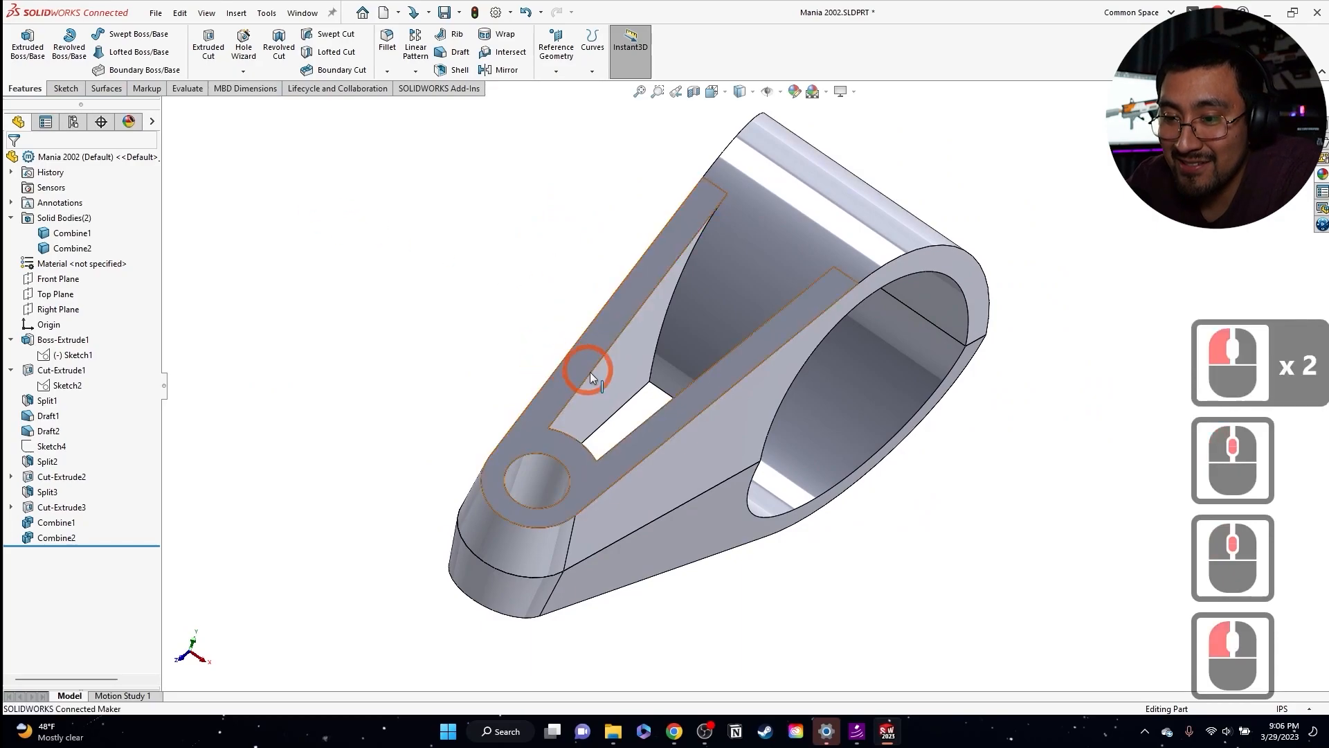
pyautogui.click(317, 305)
pyautogui.click(309, 376)
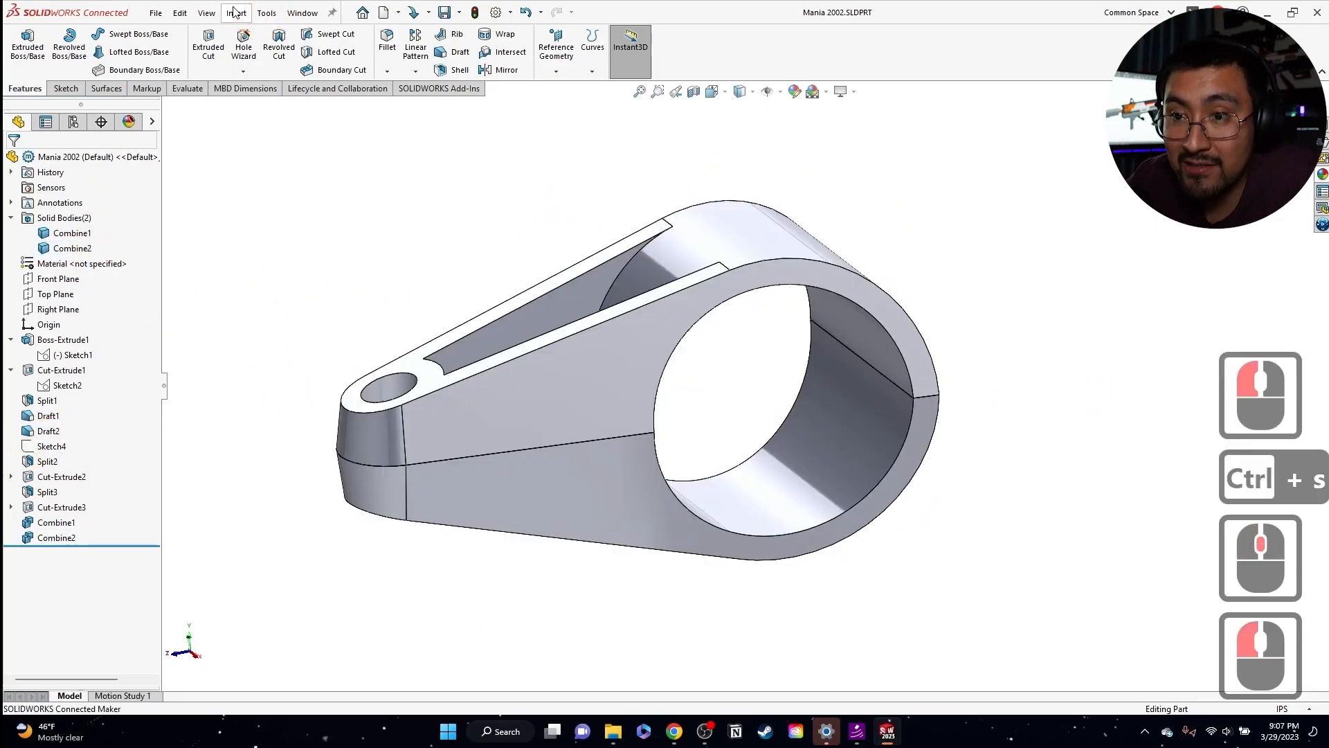
# - Combine the Combine1 and Combine2 halves into one body with the Add operation and save the part
pyautogui.click(233, 12)
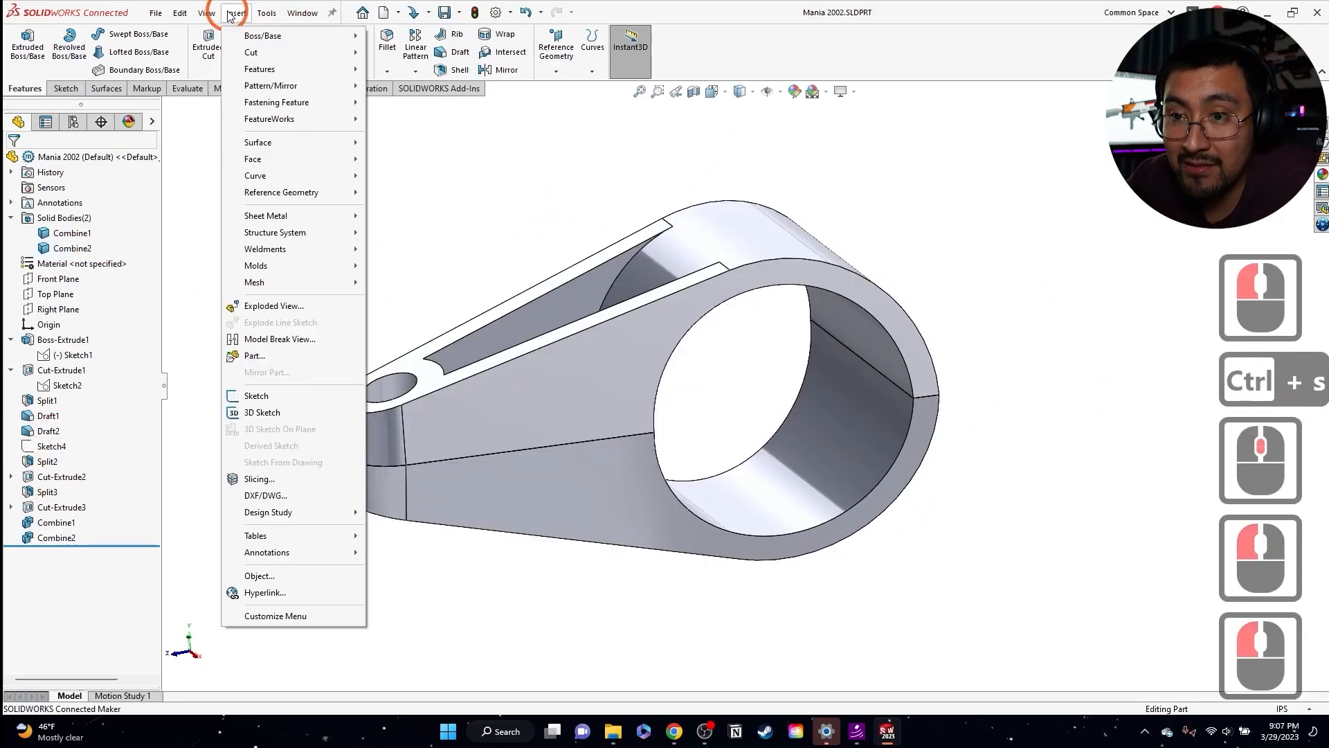
pyautogui.click(266, 69)
pyautogui.click(415, 409)
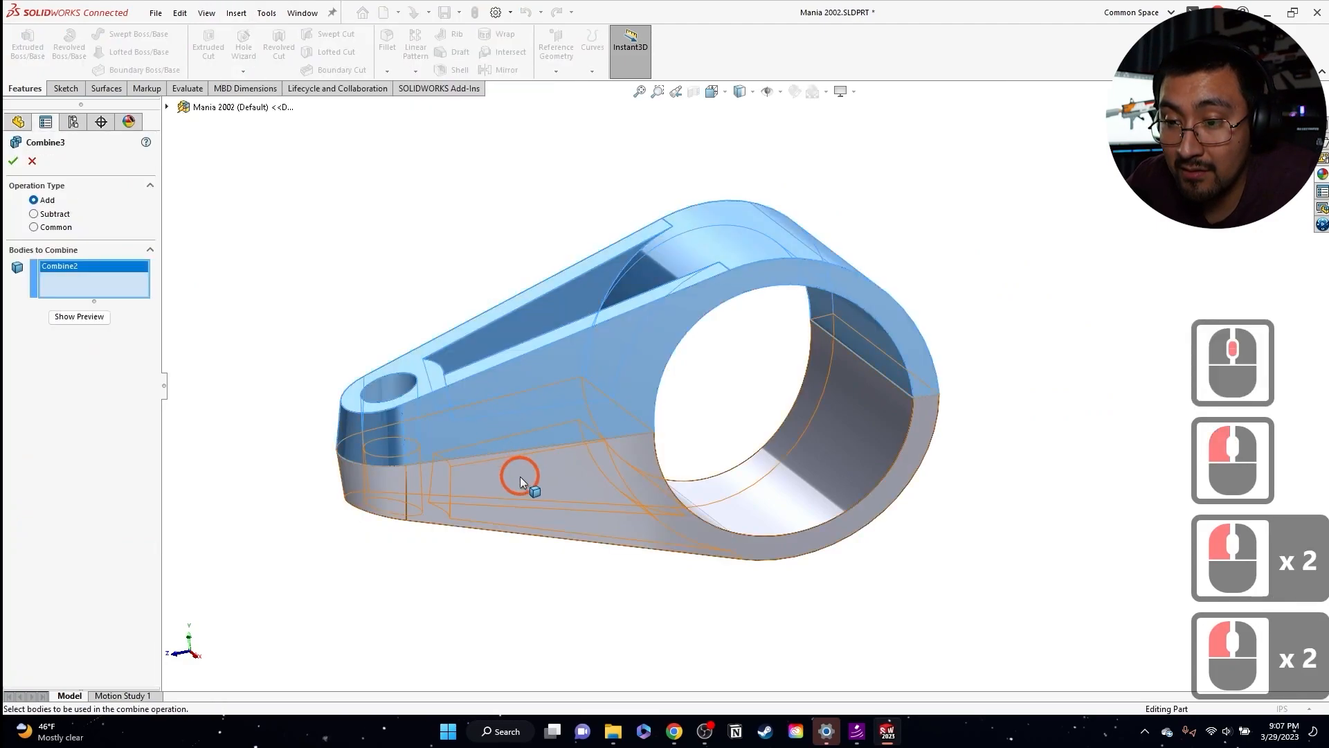
pyautogui.click(521, 476)
pyautogui.click(13, 160)
pyautogui.click(217, 210)
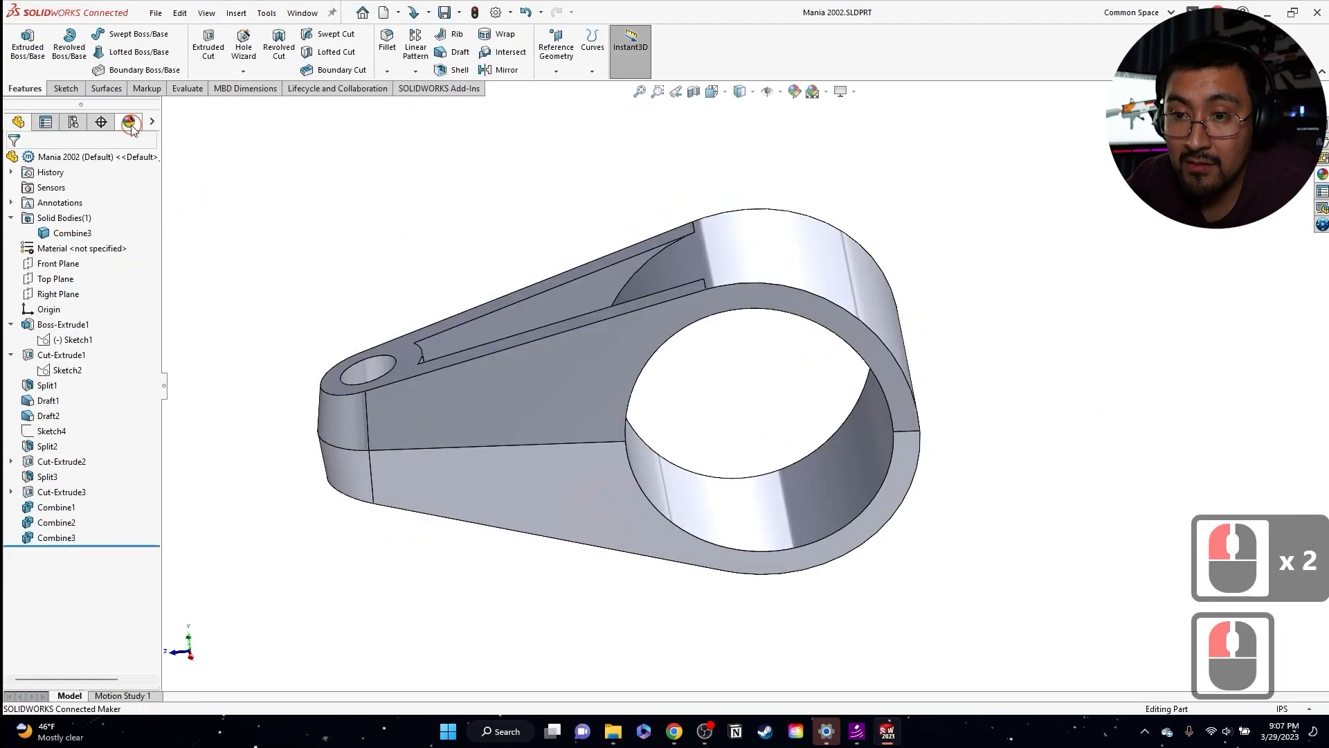
# - Open the appearance library and assign the basic color appearance to the part
pyautogui.click(129, 122)
pyautogui.click(56, 219)
pyautogui.click(13, 140)
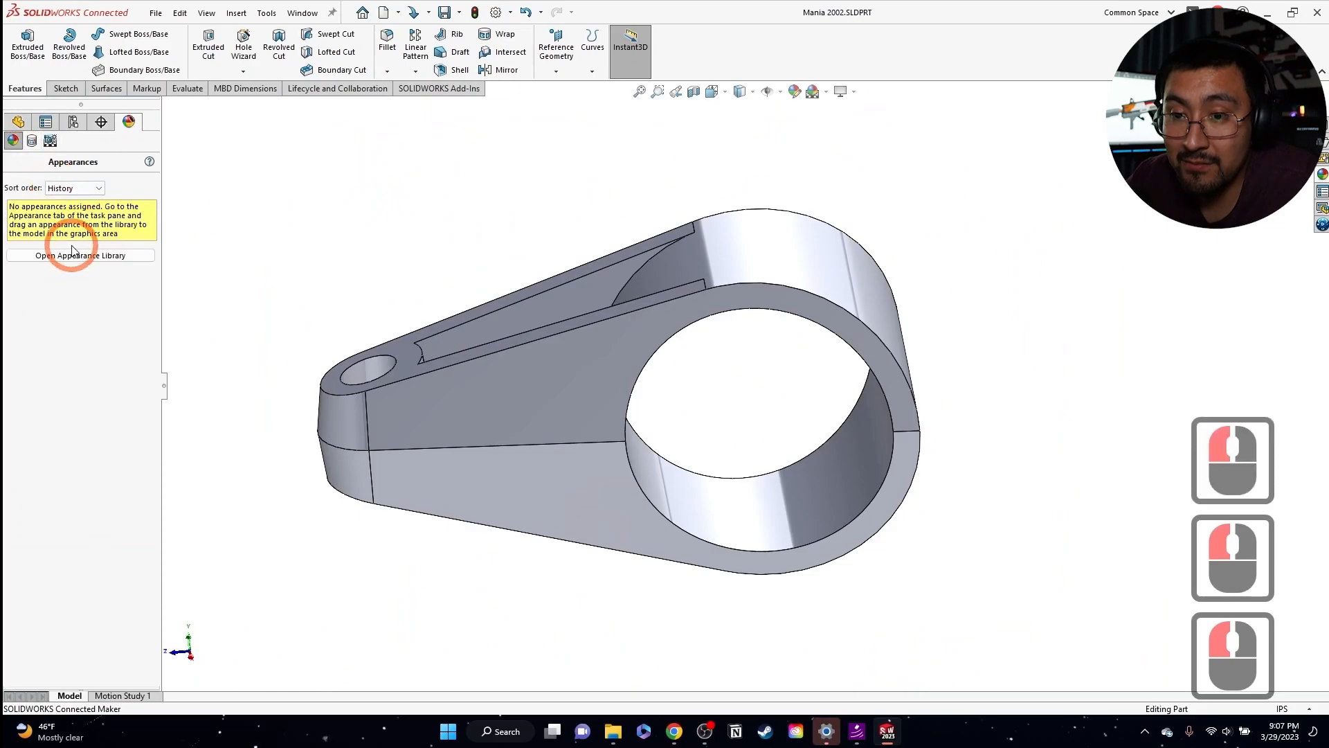
pyautogui.click(72, 253)
pyautogui.doubleClick(1165, 369)
pyautogui.click(88, 166)
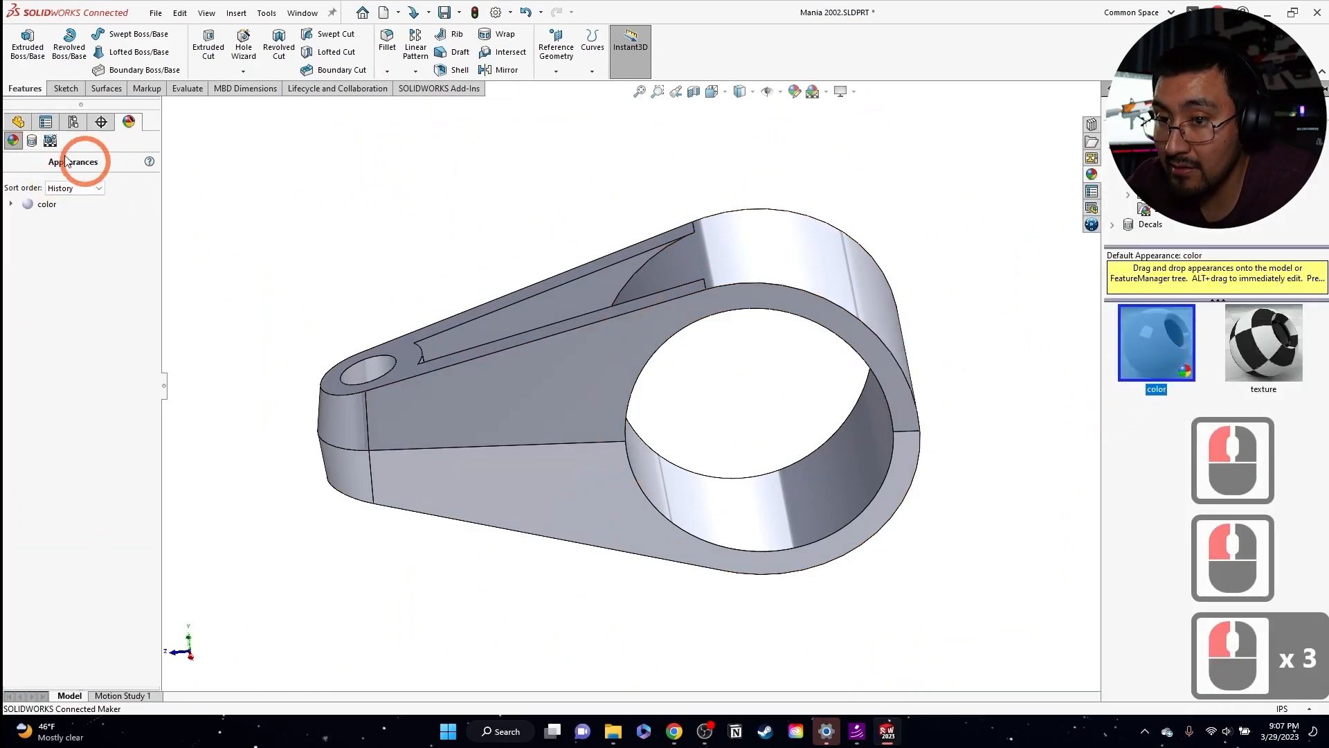
# - Edit the part's color appearance to the bright yellow standard swatch, confirm it, and return to the feature tree
pyautogui.rightClick(47, 206)
pyautogui.click(113, 232)
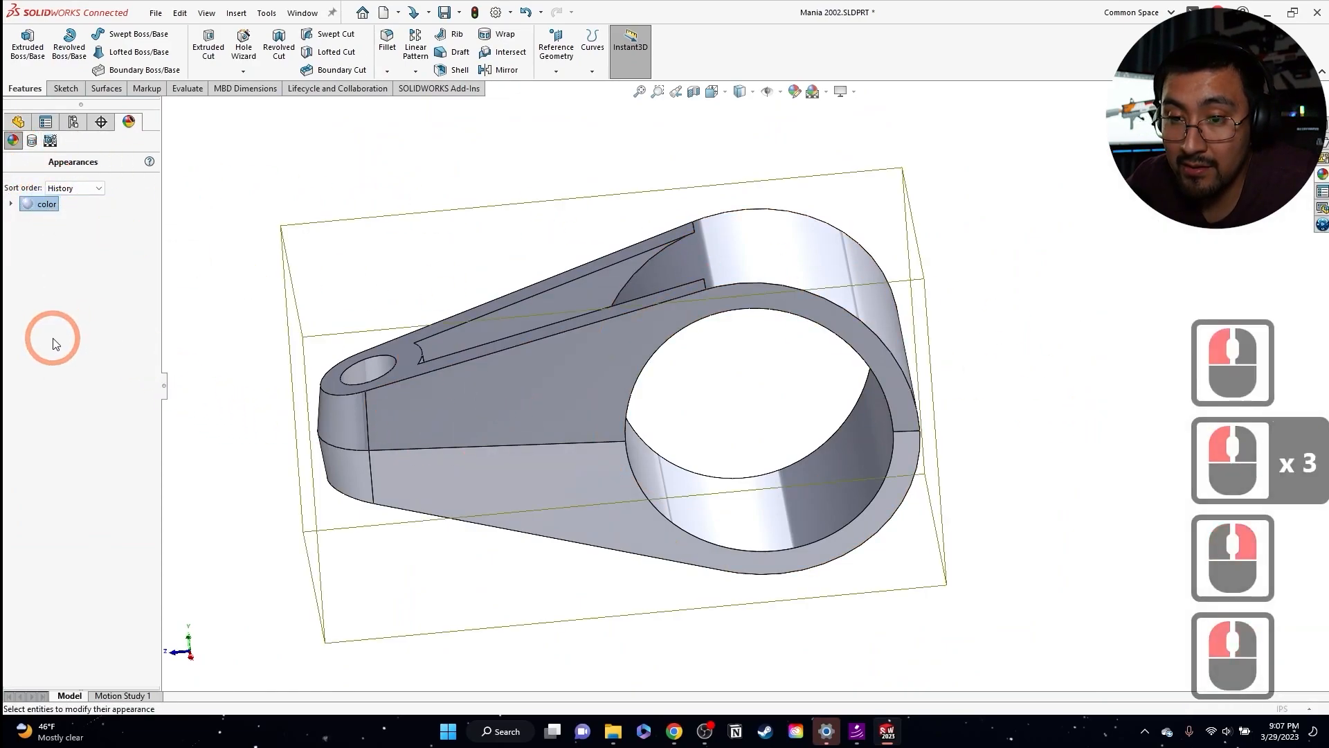
pyautogui.click(64, 441)
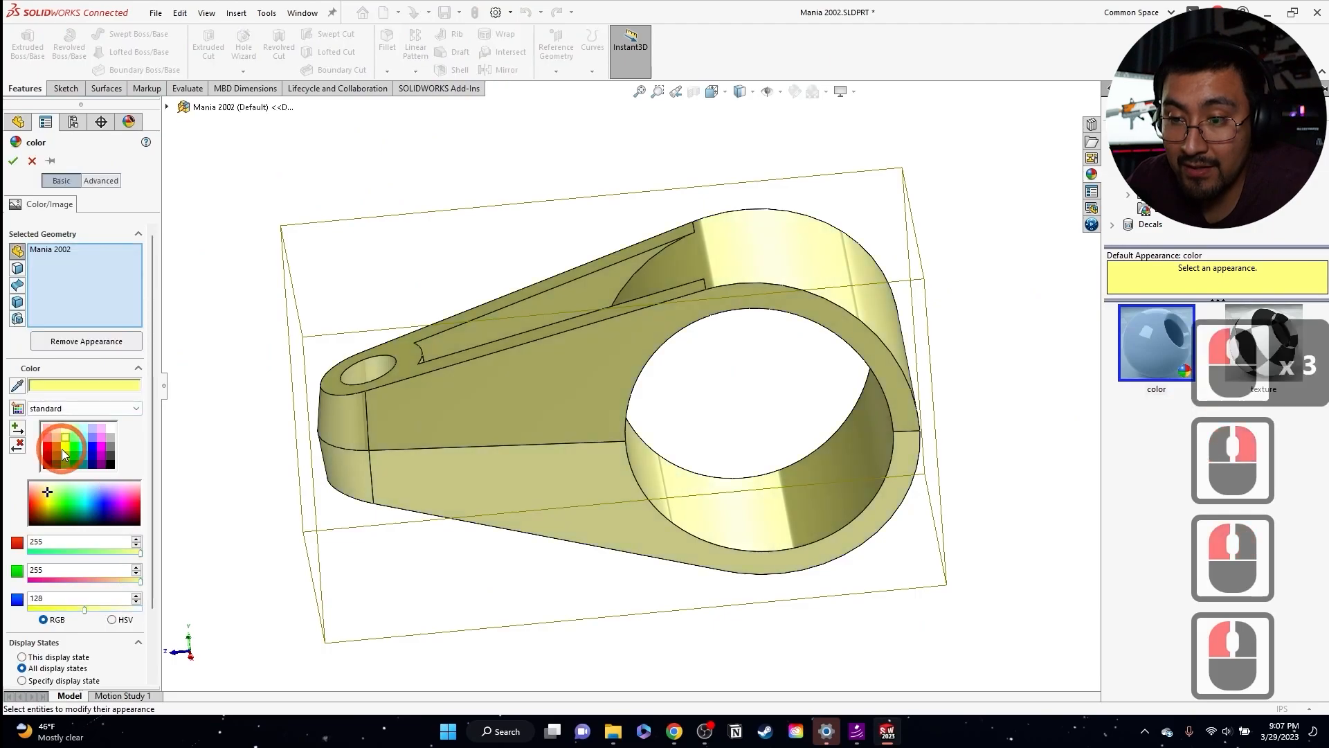
pyautogui.click(65, 446)
pyautogui.click(12, 161)
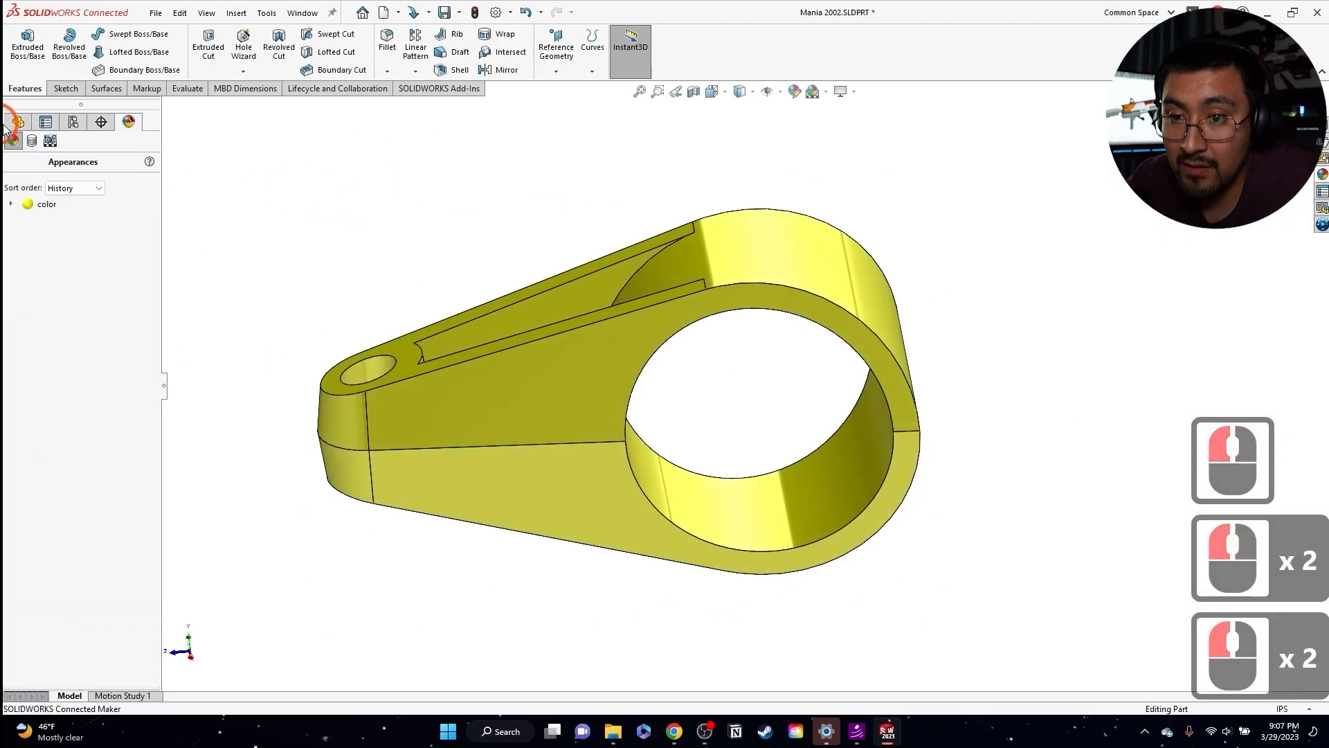
pyautogui.click(18, 122)
pyautogui.click(368, 205)
# - Switch to Chrome and examine the Model-Mania-2002-Phase-1 drawing's views, dimensions and title block
pyautogui.click(698, 725)
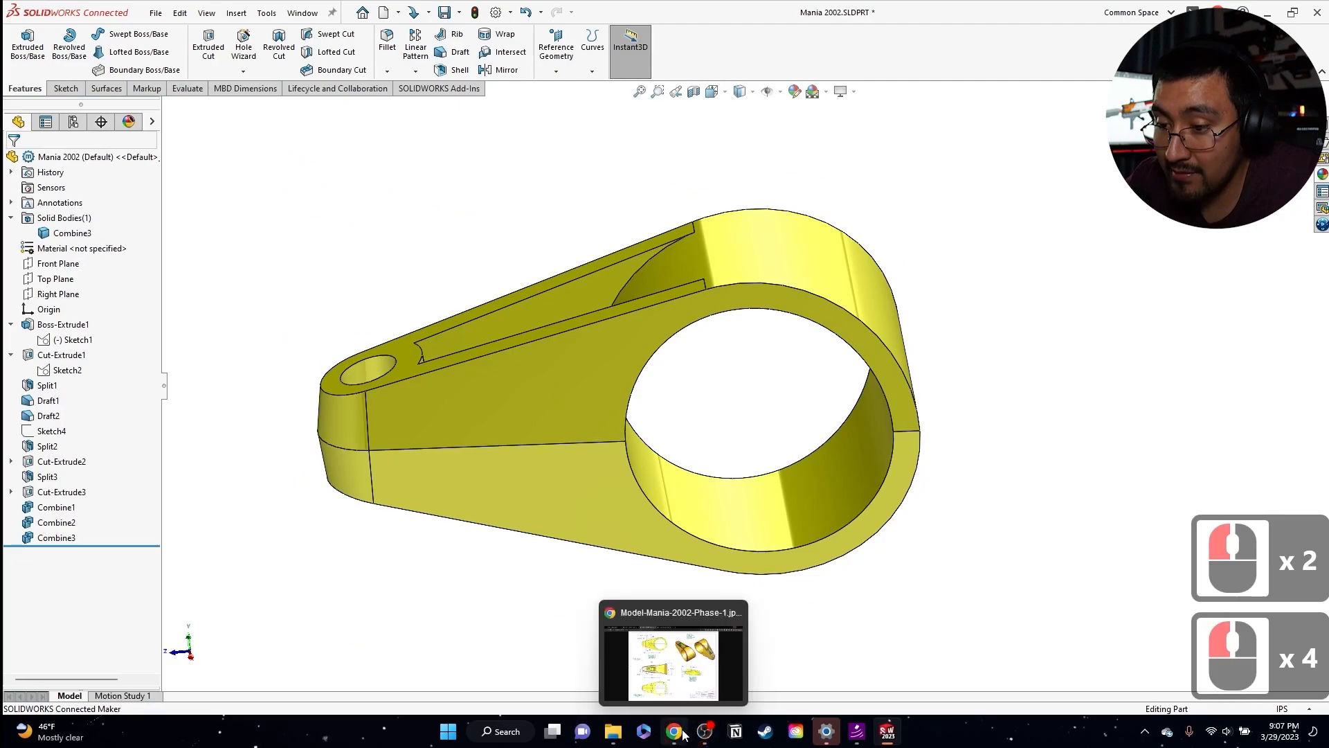
pyautogui.click(926, 275)
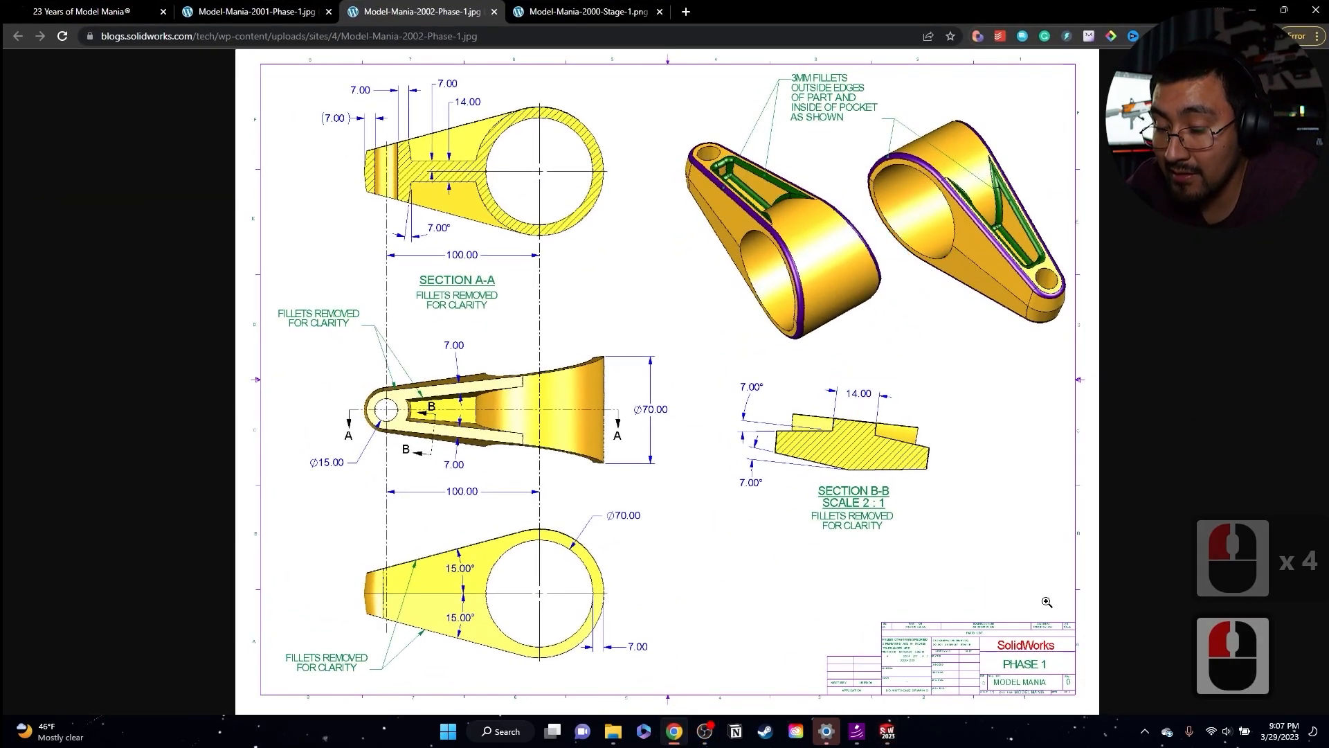
pyautogui.click(955, 613)
pyautogui.keyDown('ctrl'); pyautogui.scroll(3, 1066, 598); pyautogui.keyUp('ctrl')
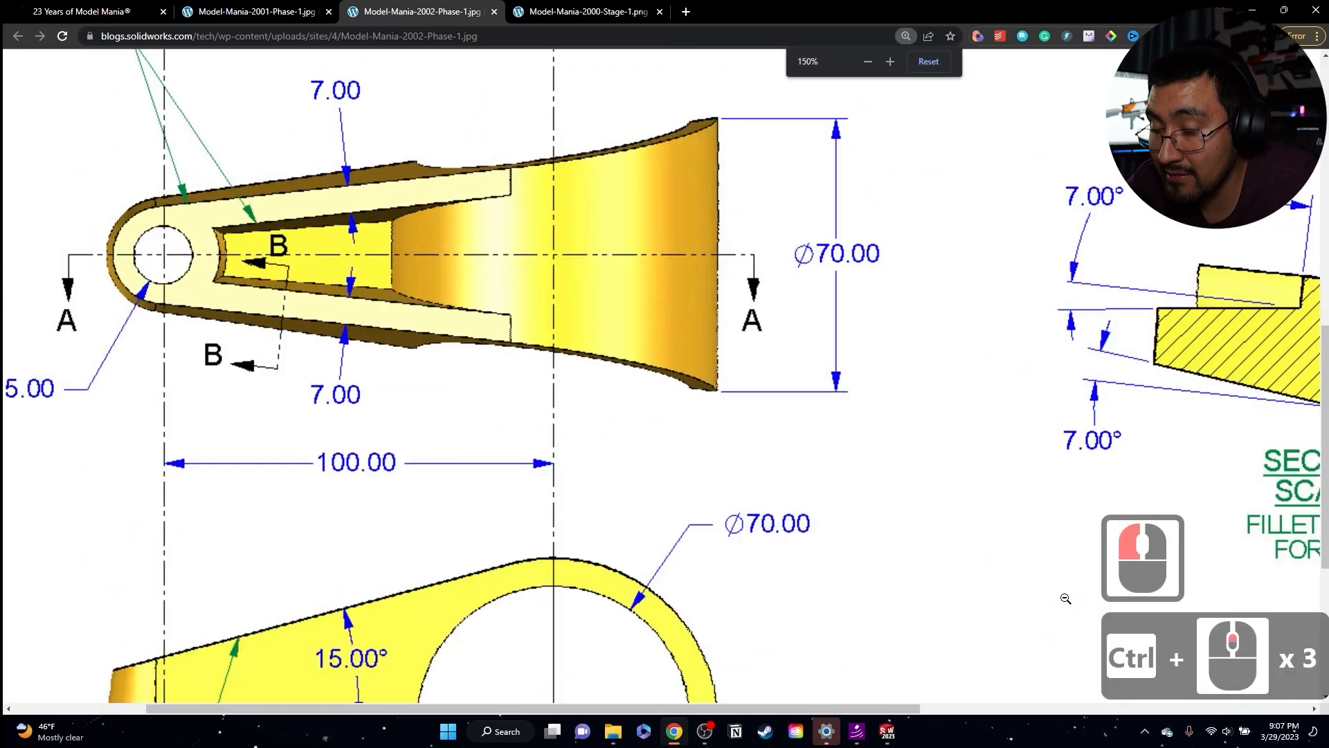
pyautogui.middleClick(1012, 533)
pyautogui.click(969, 456)
pyautogui.middleClick(914, 412)
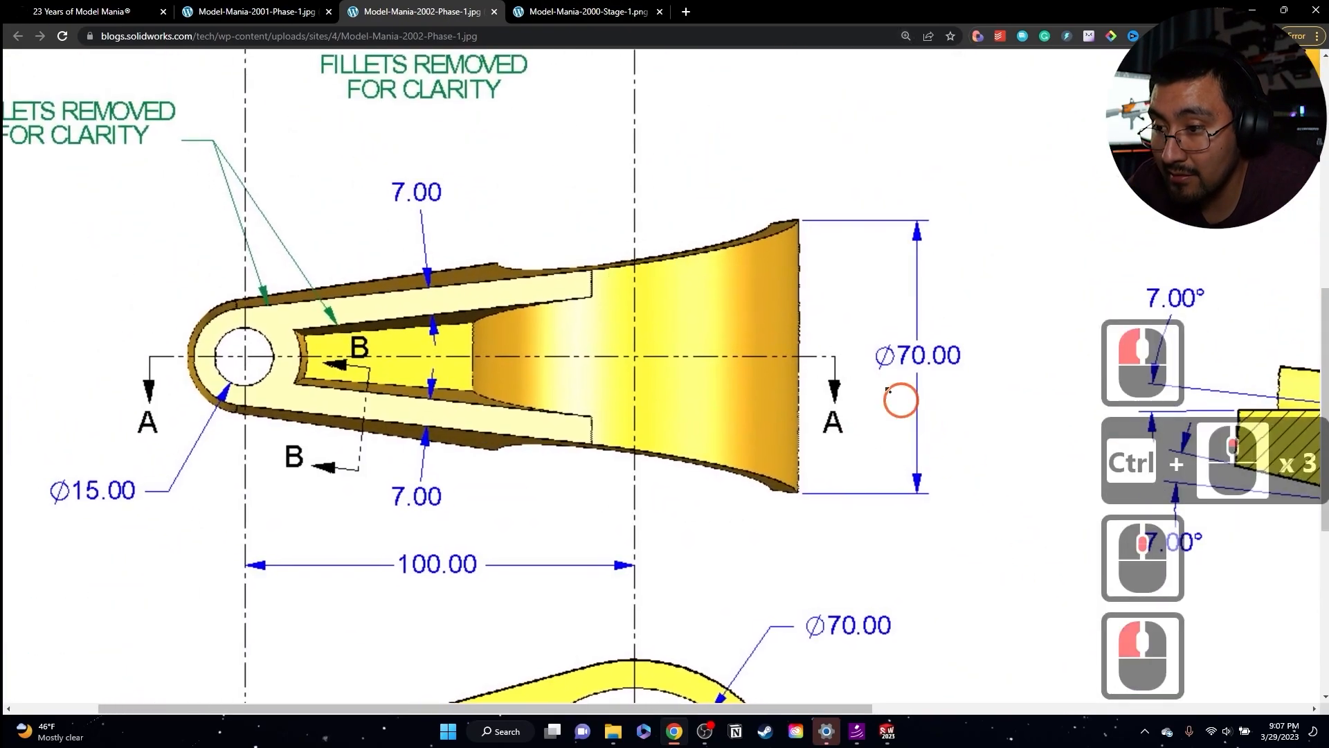
pyautogui.click(852, 374)
pyautogui.moveTo(852, 374); pyautogui.dragTo(1112, 625, button='middle')
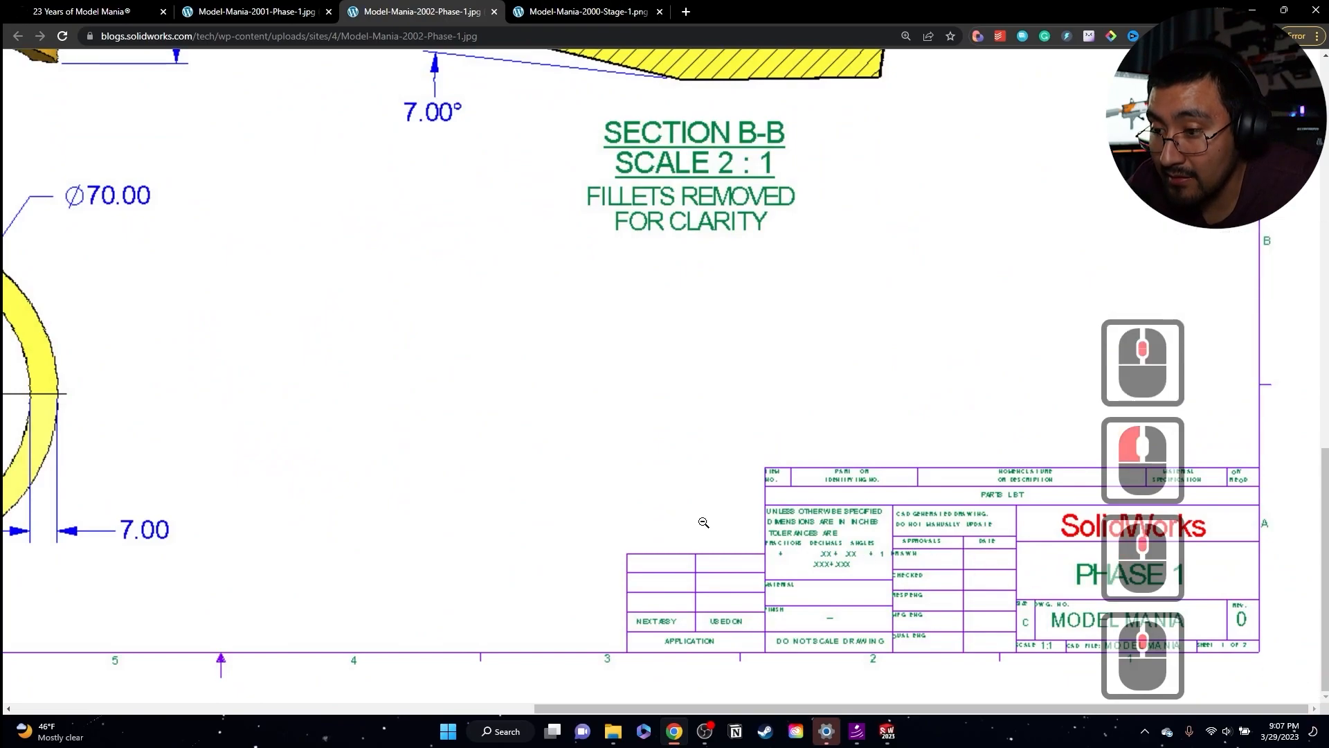
pyautogui.keyDown('ctrl'); pyautogui.scroll(-10, 905, 449); pyautogui.keyUp('ctrl')
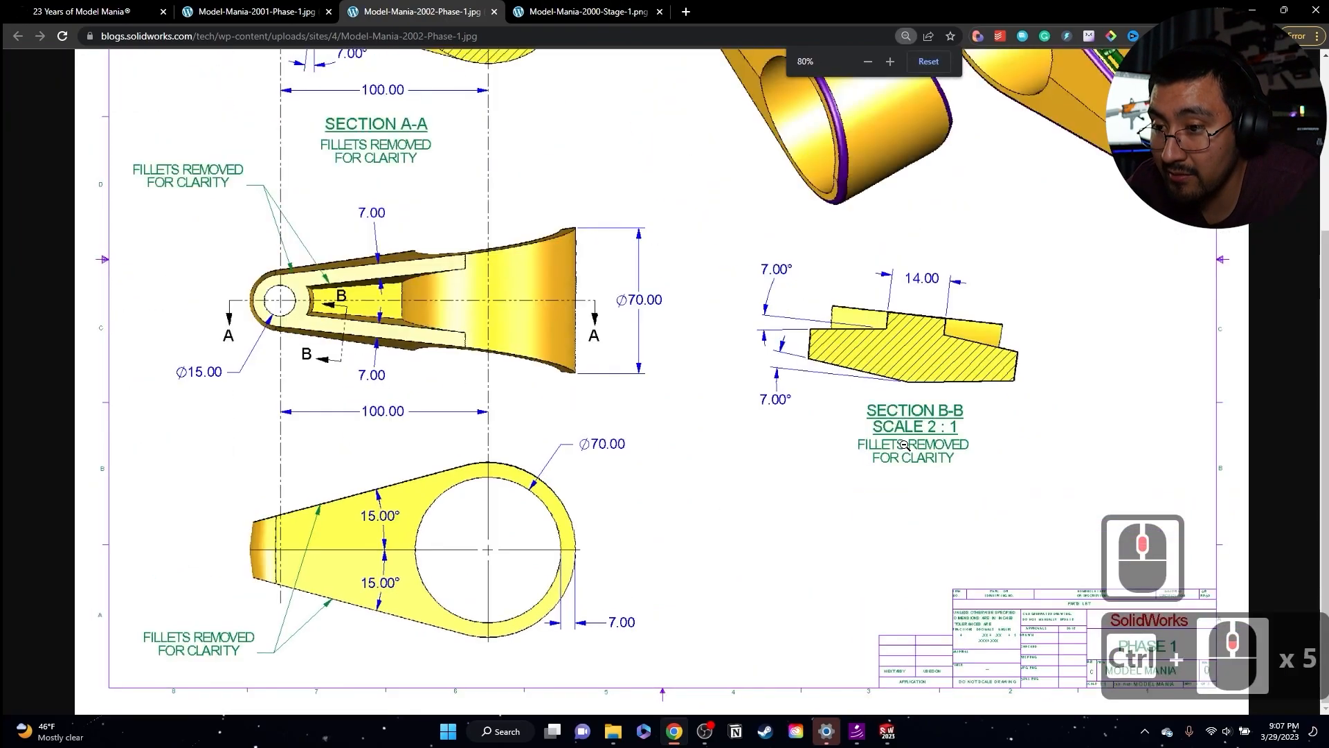
# - Read the drawing's fillet note and review Section A-A and Section B-B alongside the shaded views
pyautogui.keyDown('ctrl'); pyautogui.scroll(2, 905, 446); pyautogui.keyUp('ctrl')
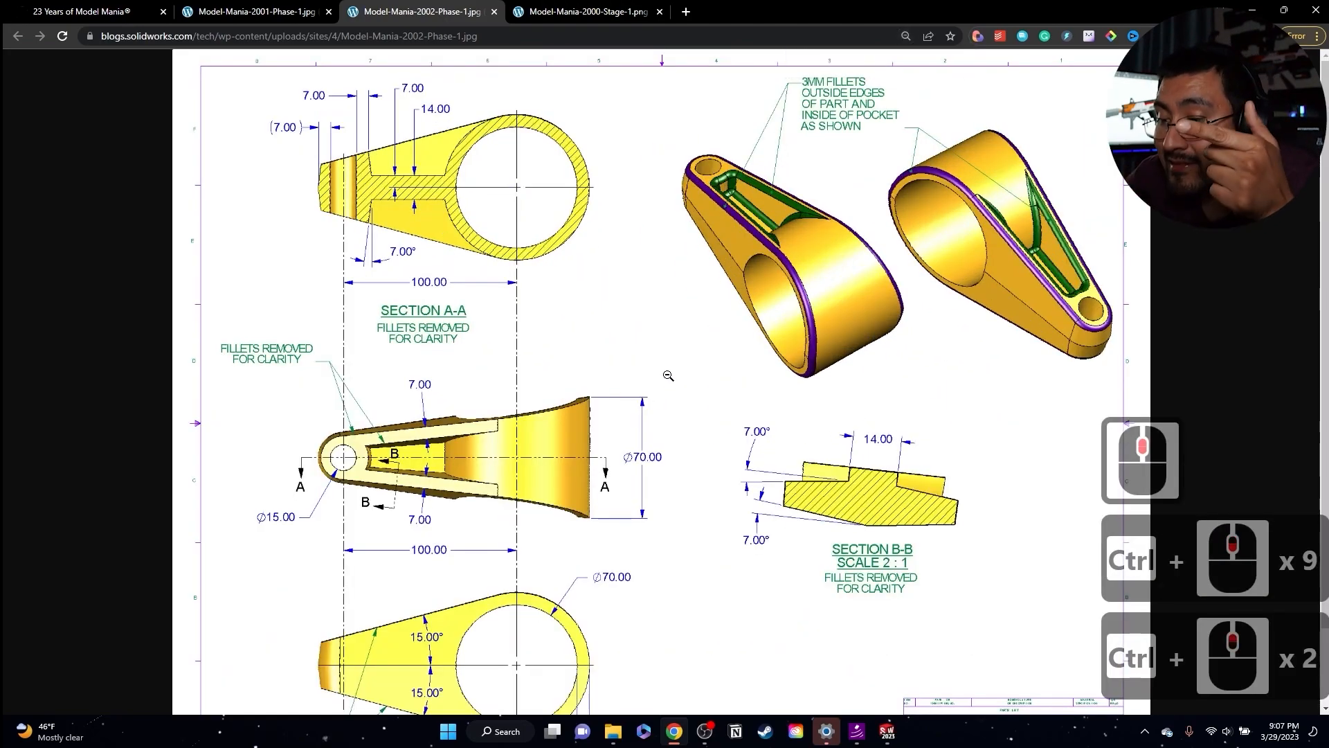
pyautogui.scroll(-5, 669, 409)
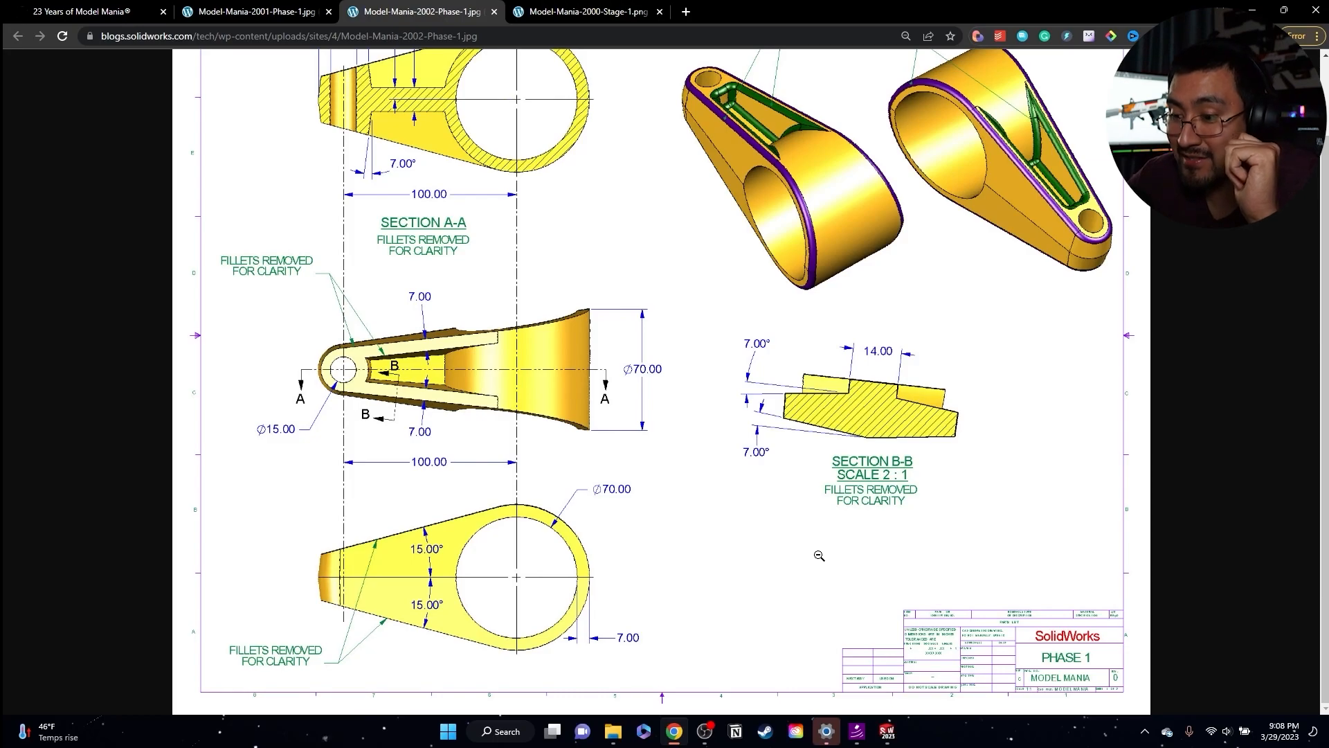
pyautogui.scroll(1, 883, 525)
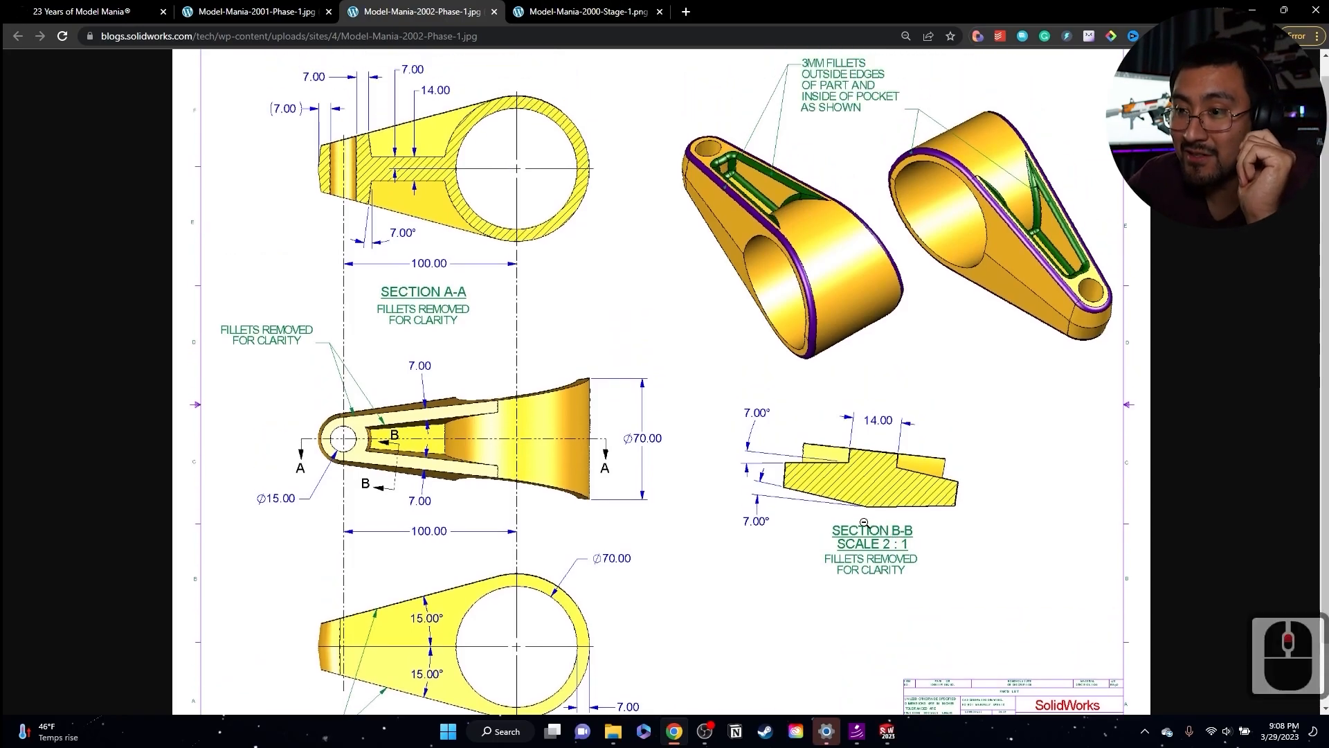
pyautogui.scroll(2, 864, 518)
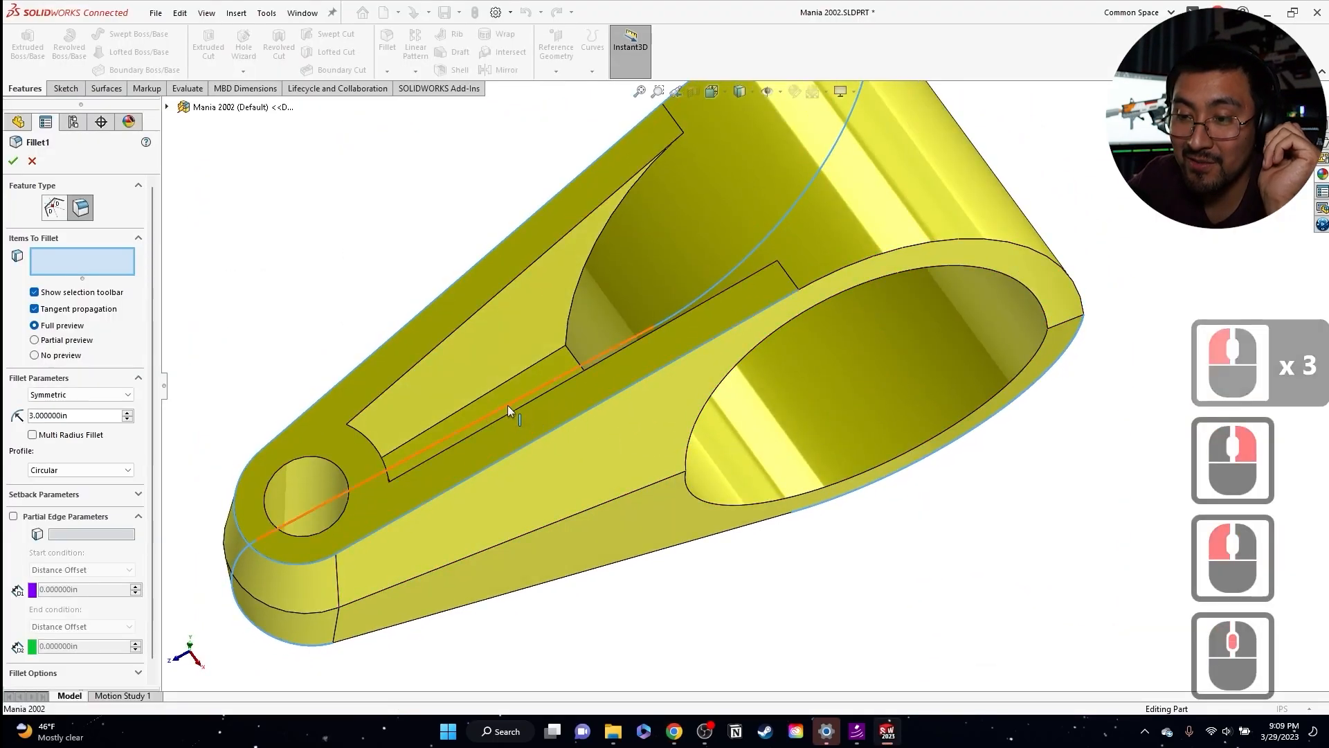
# - Apply a symmetric 3 in fillet to the inside faces and edges of the first pocket
pyautogui.click(508, 393)
pyautogui.moveTo(508, 393); pyautogui.dragTo(610, 277, button='middle')
pyautogui.click(394, 484)
pyautogui.click(539, 378)
pyautogui.click(565, 469)
pyautogui.click(13, 161)
pyautogui.scroll(1, 589, 444)
pyautogui.scroll(3, 631, 517)
pyautogui.moveTo(632, 516); pyautogui.dragTo(682, 450, button='middle')
pyautogui.scroll(-4, 651, 668)
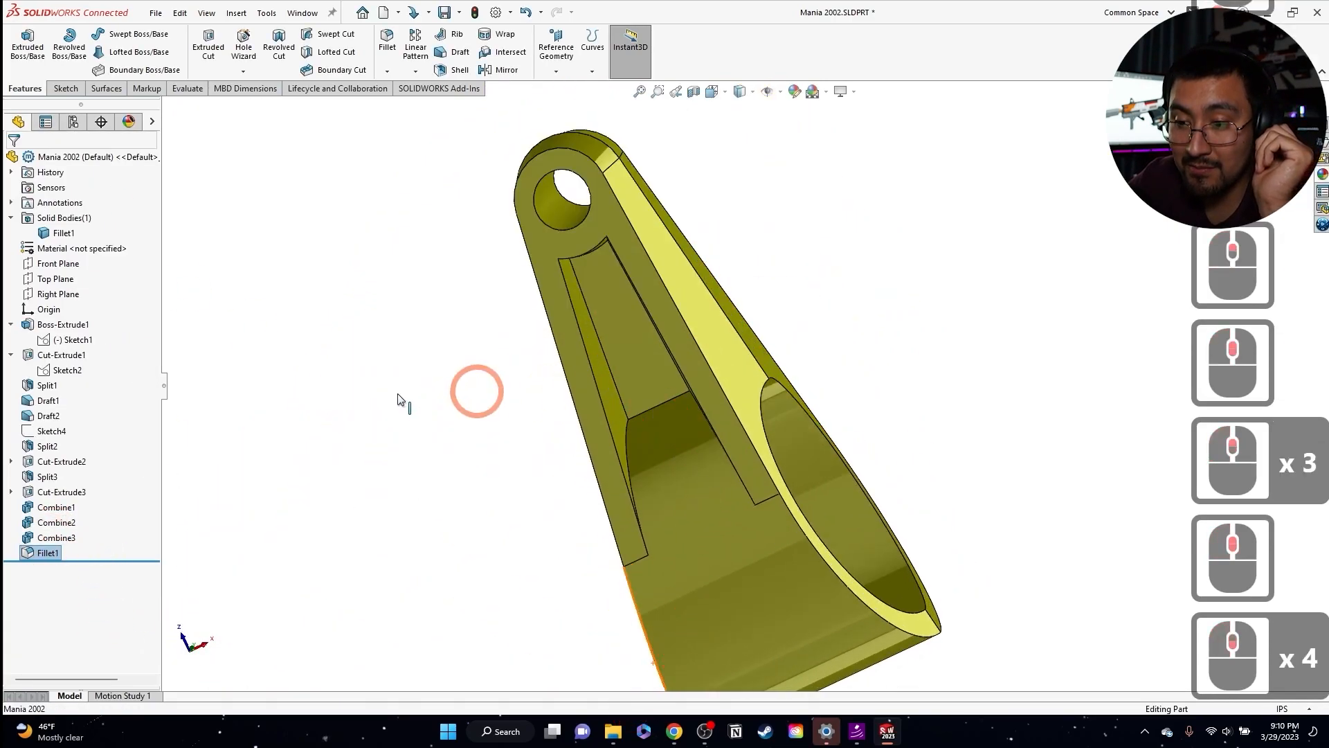
# - Reopen the pocket fillet for editing
pyautogui.rightClick(43, 552)
pyautogui.click(131, 408)
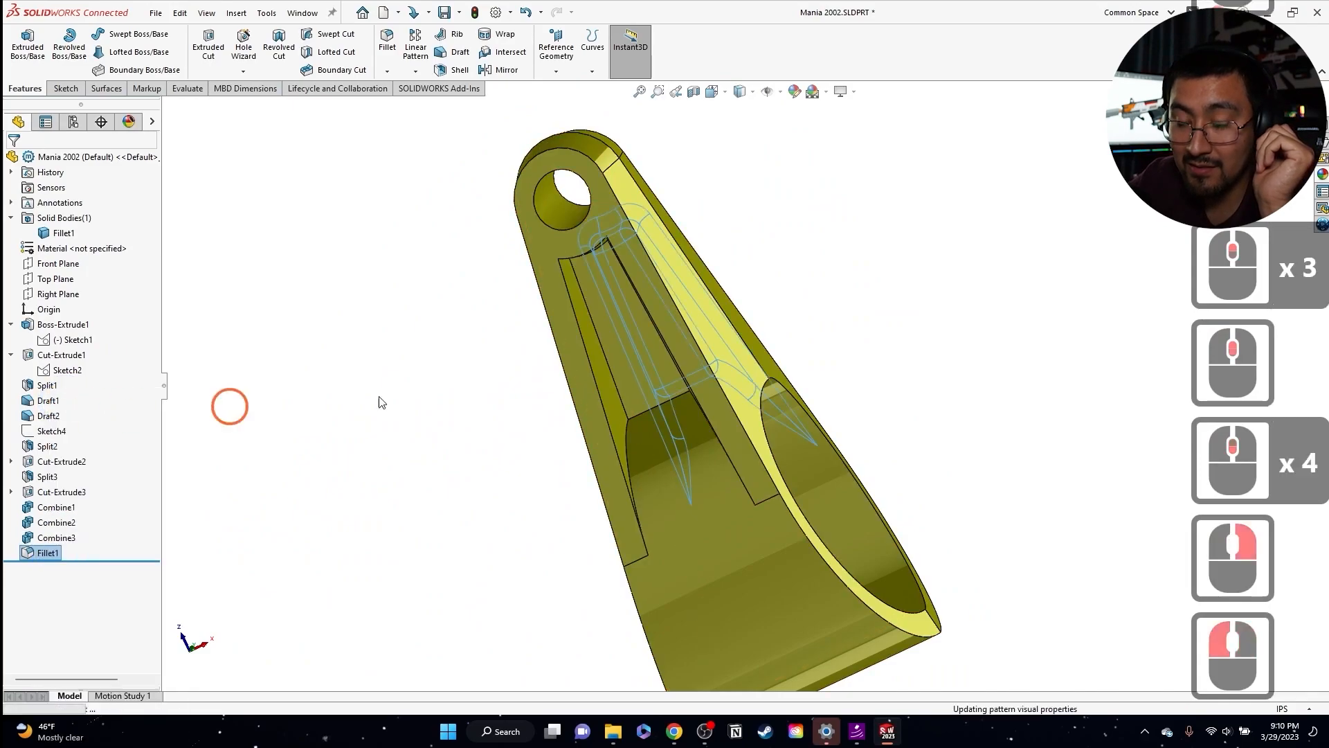
pyautogui.scroll(-4, 632, 376)
pyautogui.click(633, 375)
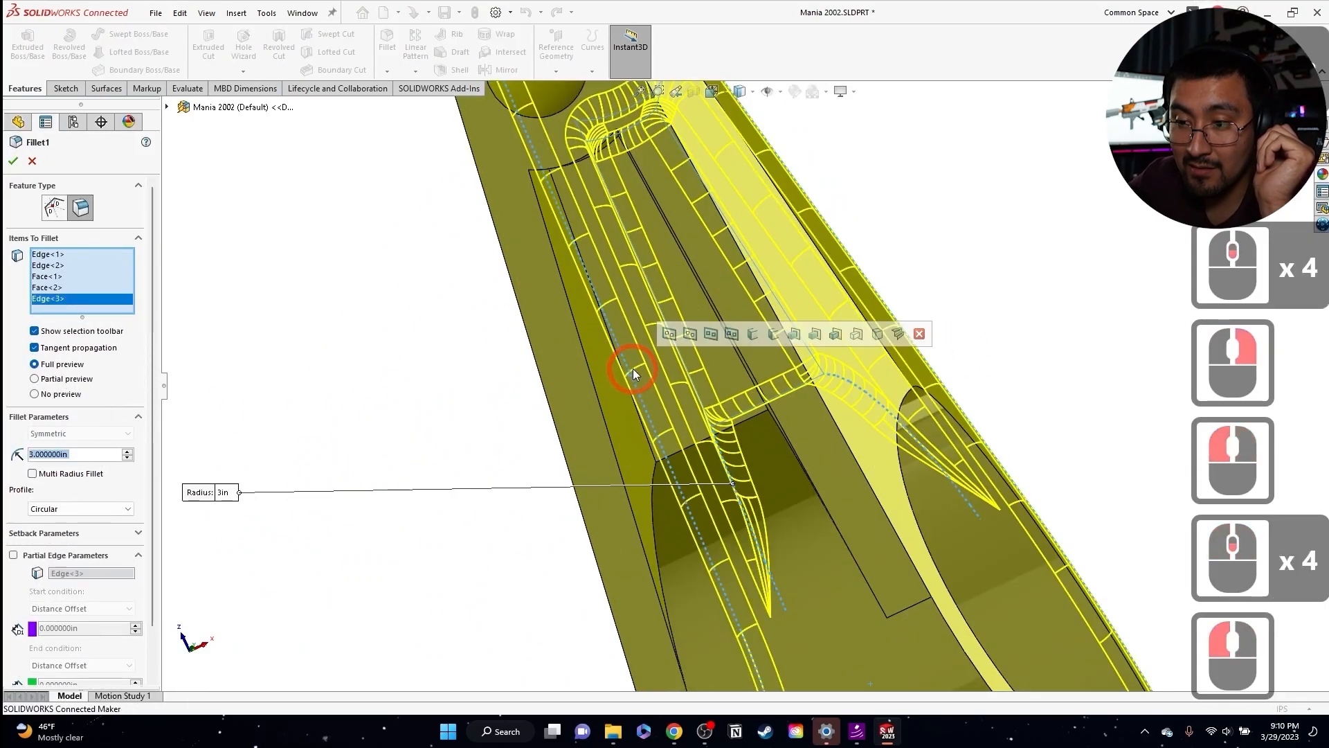
pyautogui.click(625, 379)
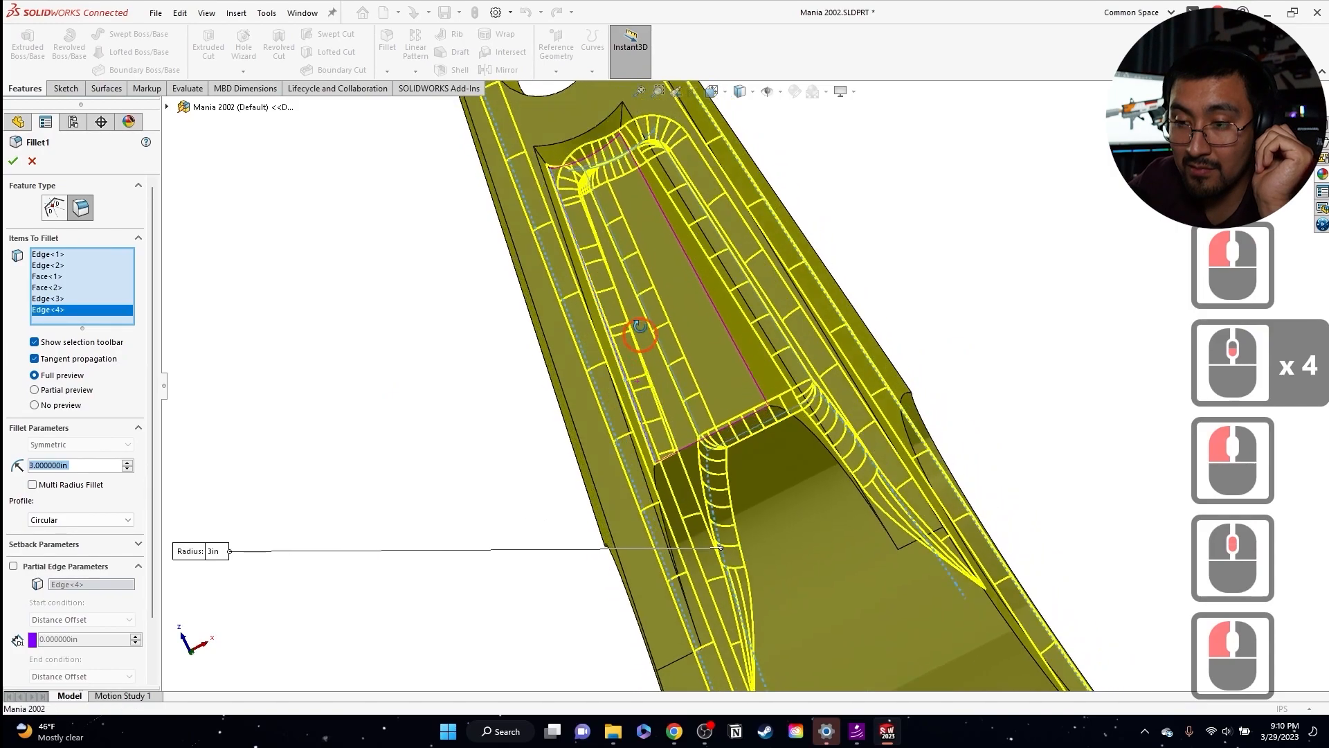
pyautogui.rightClick(50, 311)
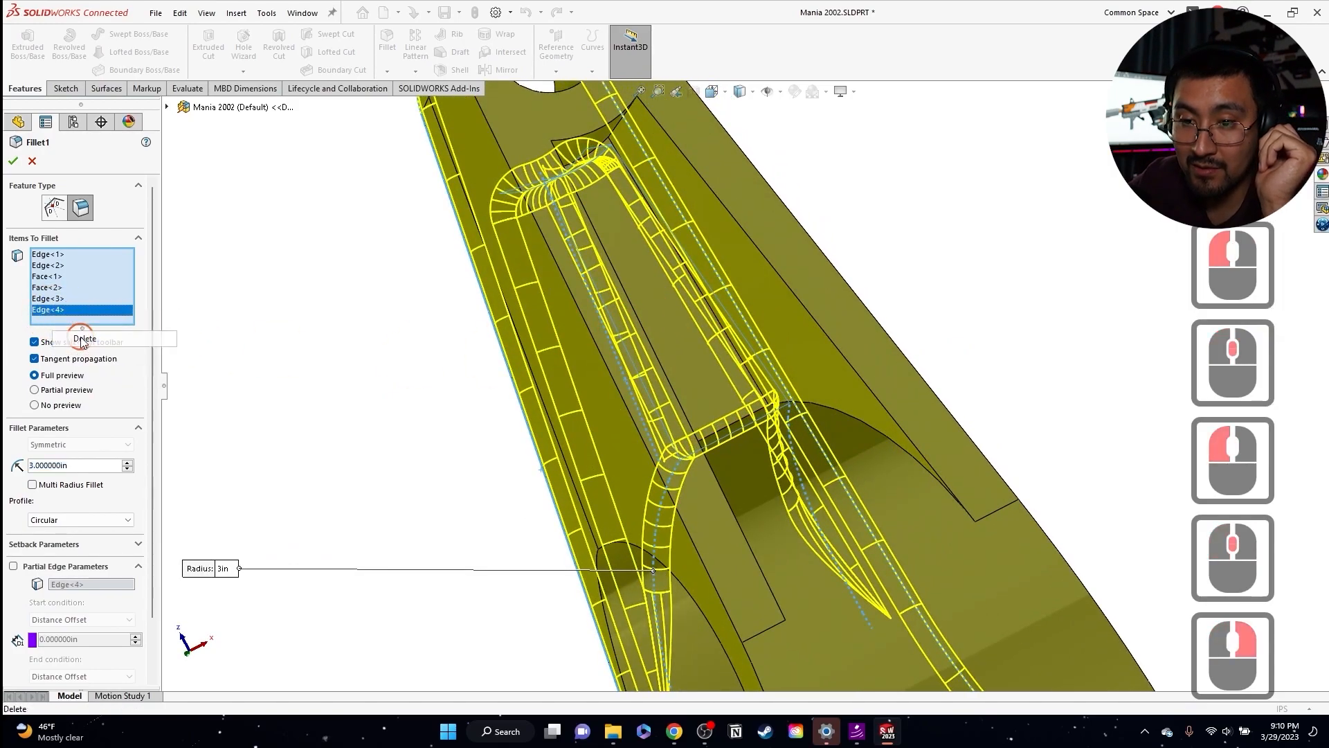
pyautogui.click(81, 340)
pyautogui.rightClick(43, 298)
pyautogui.rightClick(43, 299)
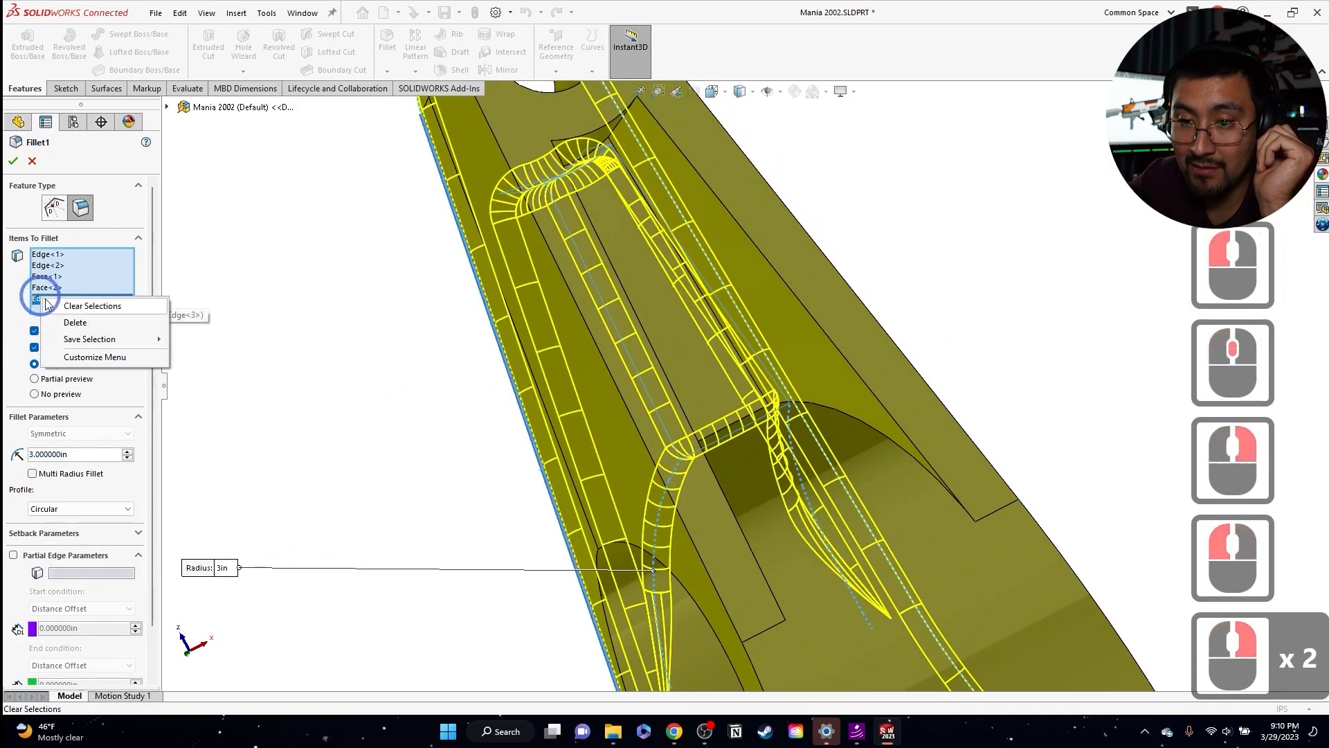
pyautogui.click(94, 324)
# - Add the second pocket's end face, floor face and two edges along the ring to the 3 in pocket fillet
pyautogui.moveTo(777, 394); pyautogui.dragTo(663, 264, button='middle')
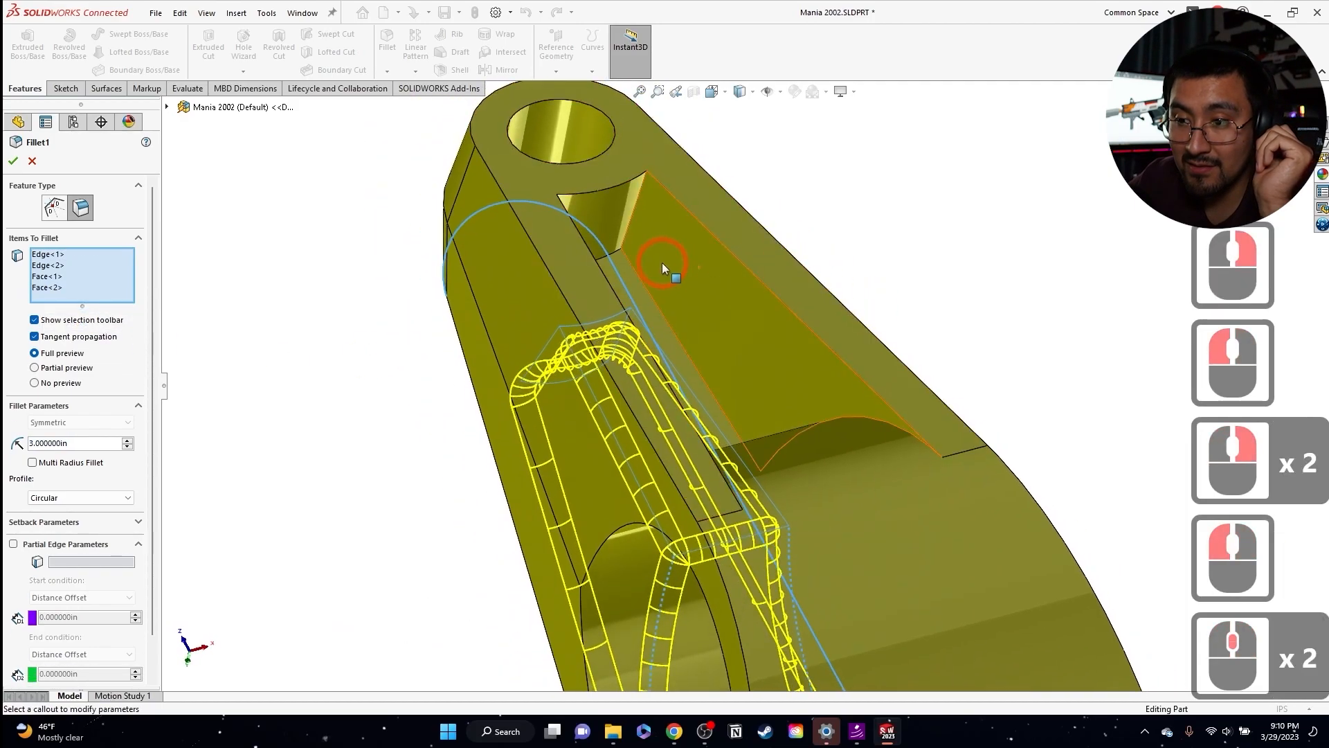
pyautogui.click(625, 222)
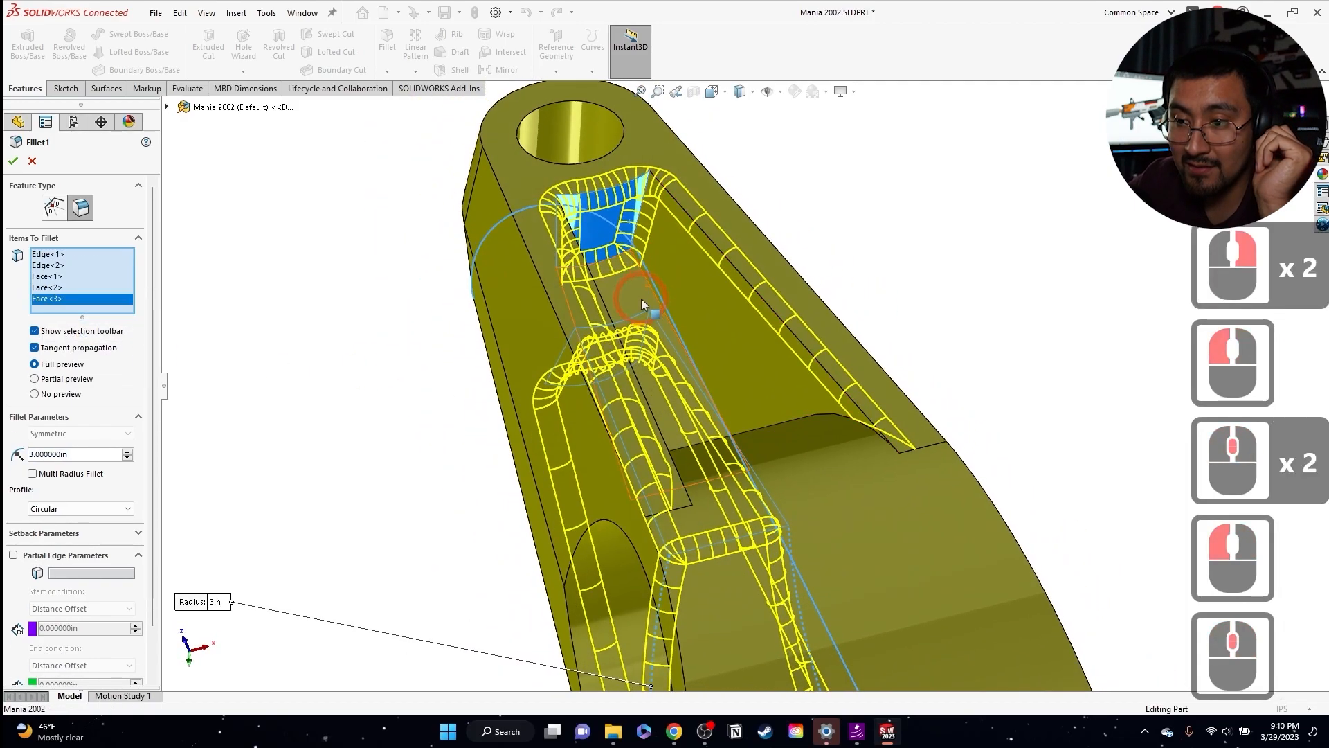
pyautogui.click(641, 297)
pyautogui.moveTo(700, 333); pyautogui.dragTo(854, 293, button='middle')
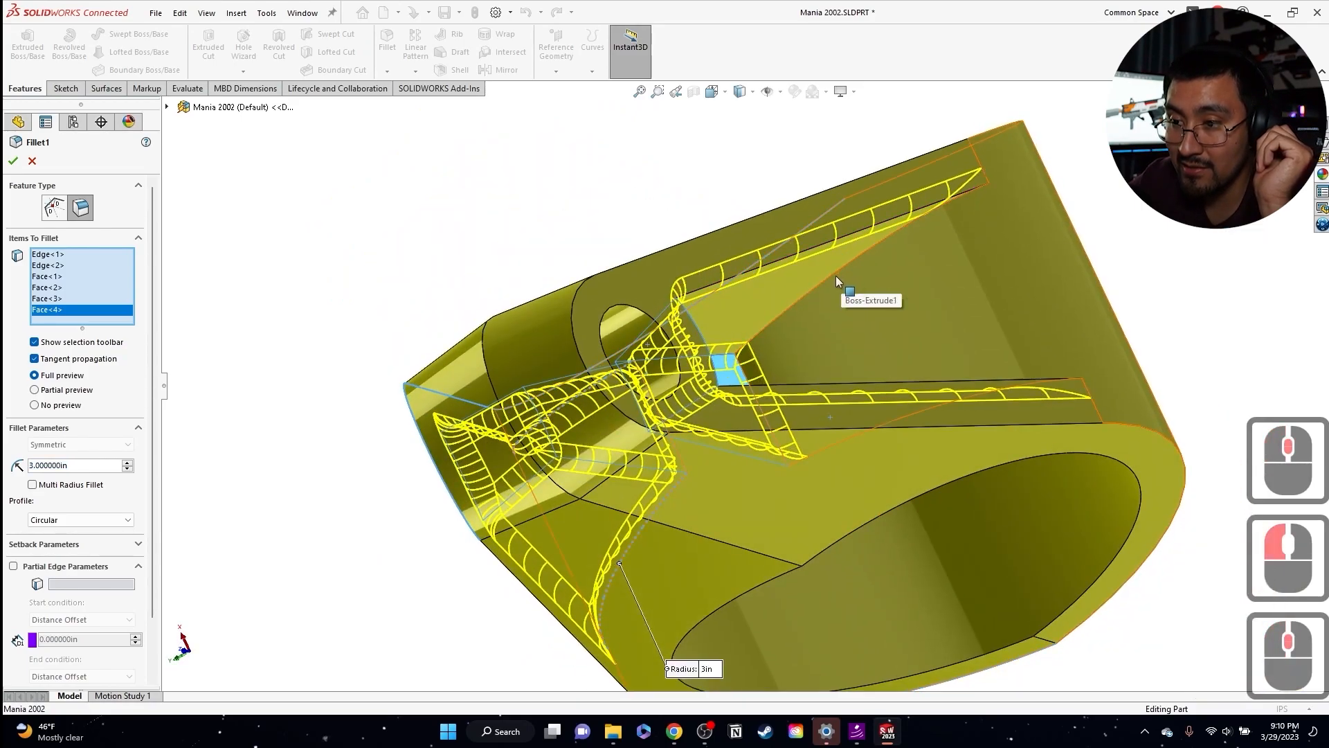
pyautogui.click(834, 275)
pyautogui.moveTo(858, 343); pyautogui.dragTo(867, 430, button='middle')
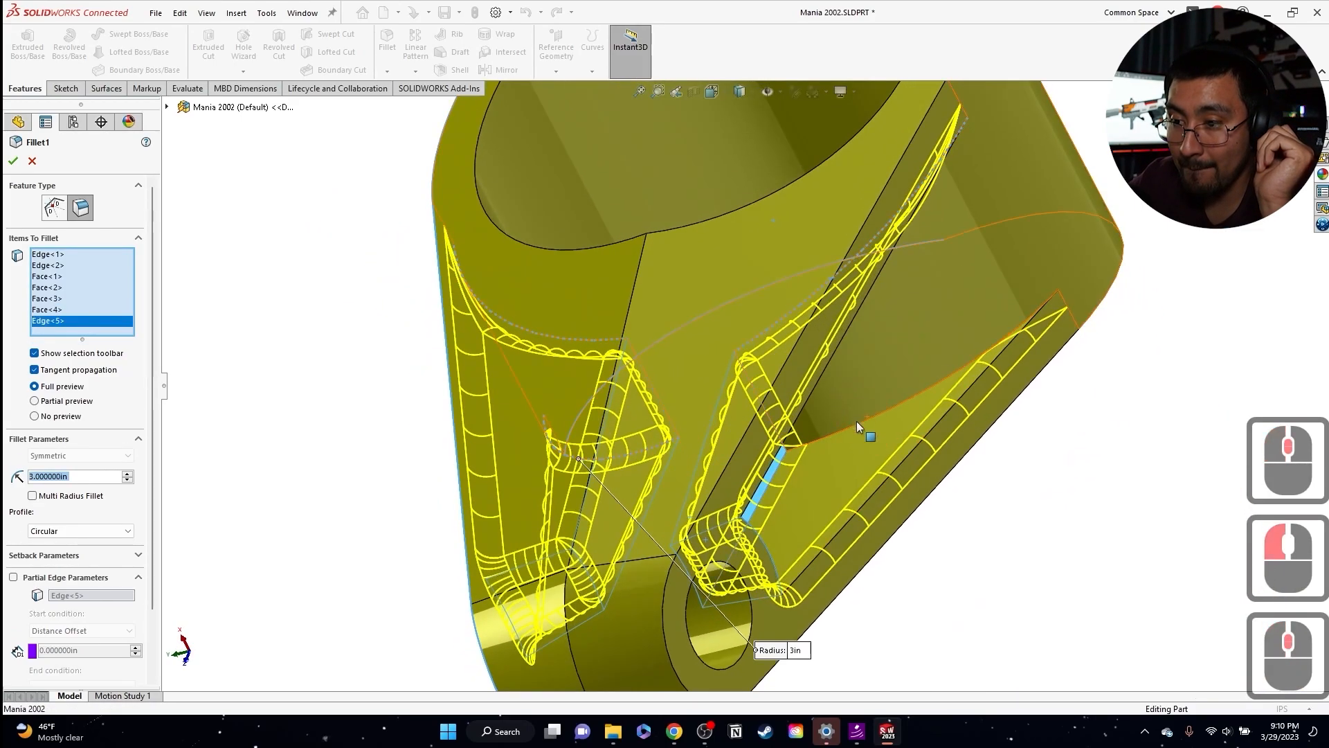
pyautogui.click(857, 421)
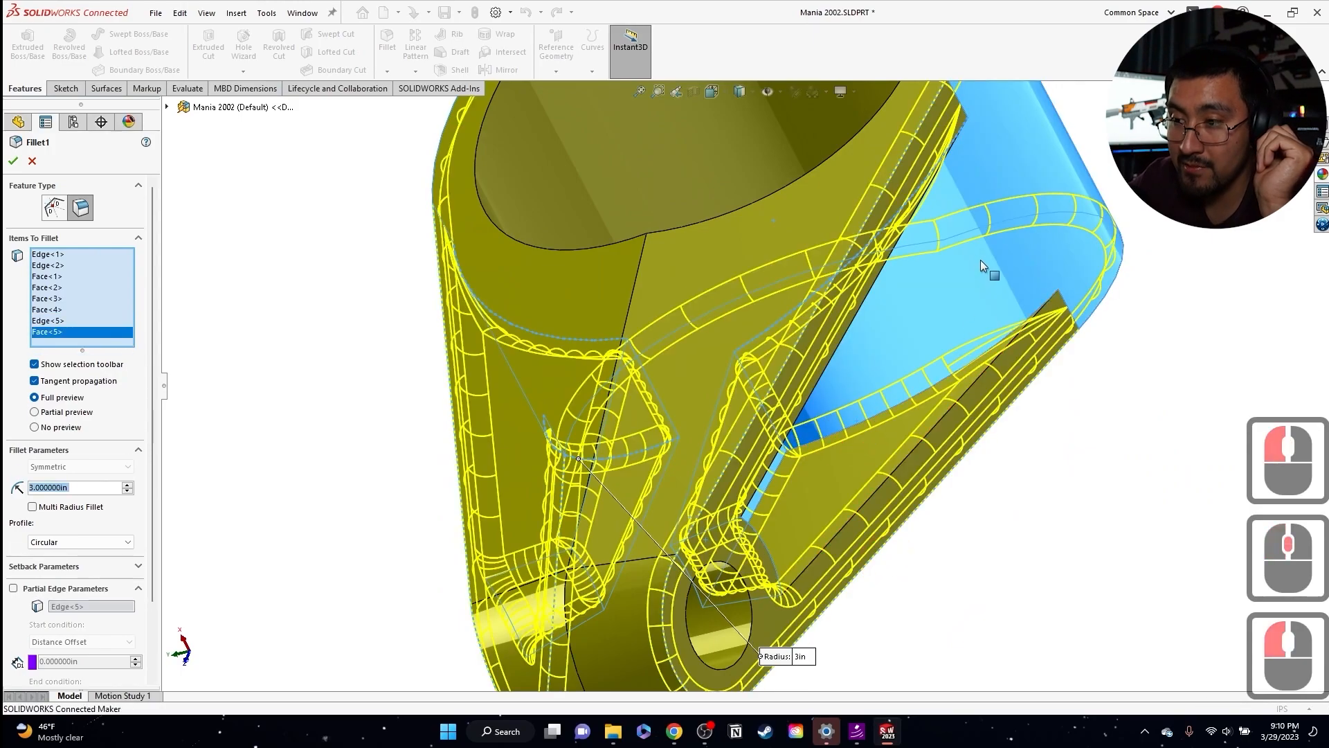
pyautogui.click(949, 298)
pyautogui.click(878, 434)
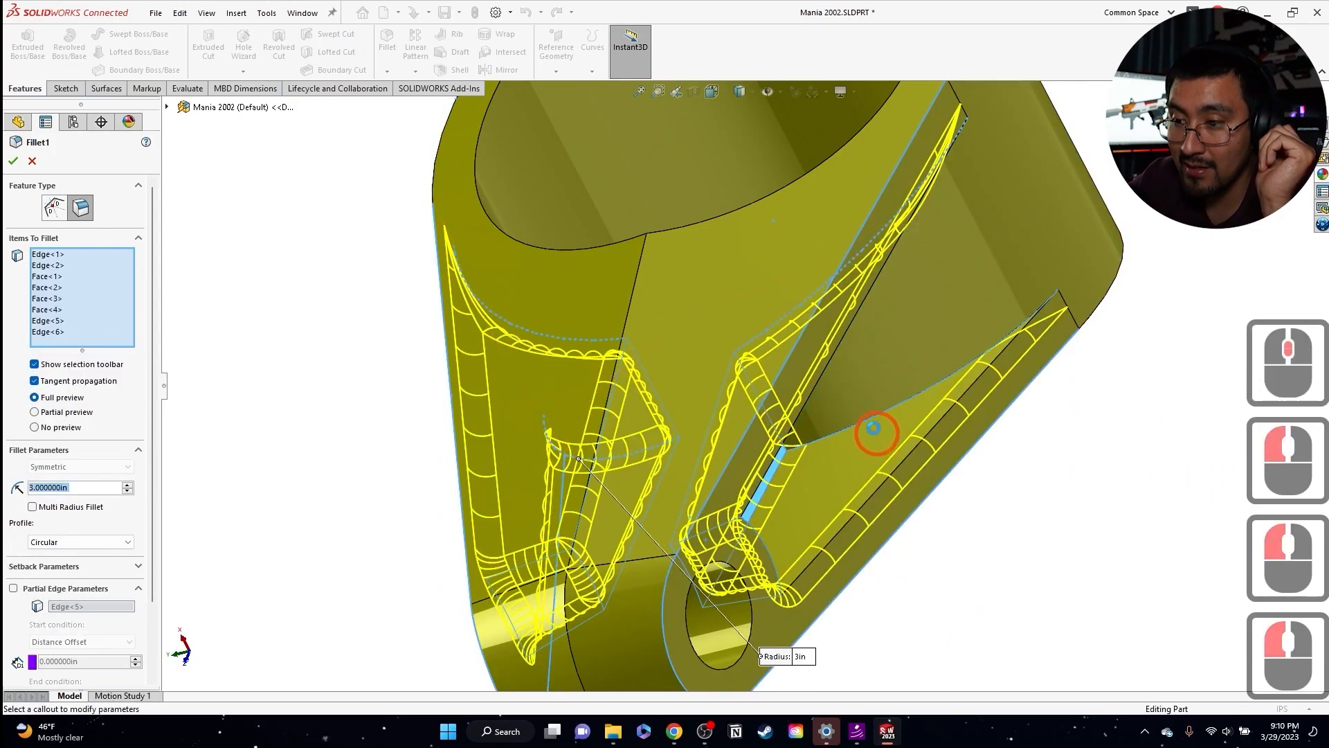
pyautogui.moveTo(877, 433); pyautogui.dragTo(786, 333, button='middle')
pyautogui.click(13, 161)
pyautogui.click(457, 223)
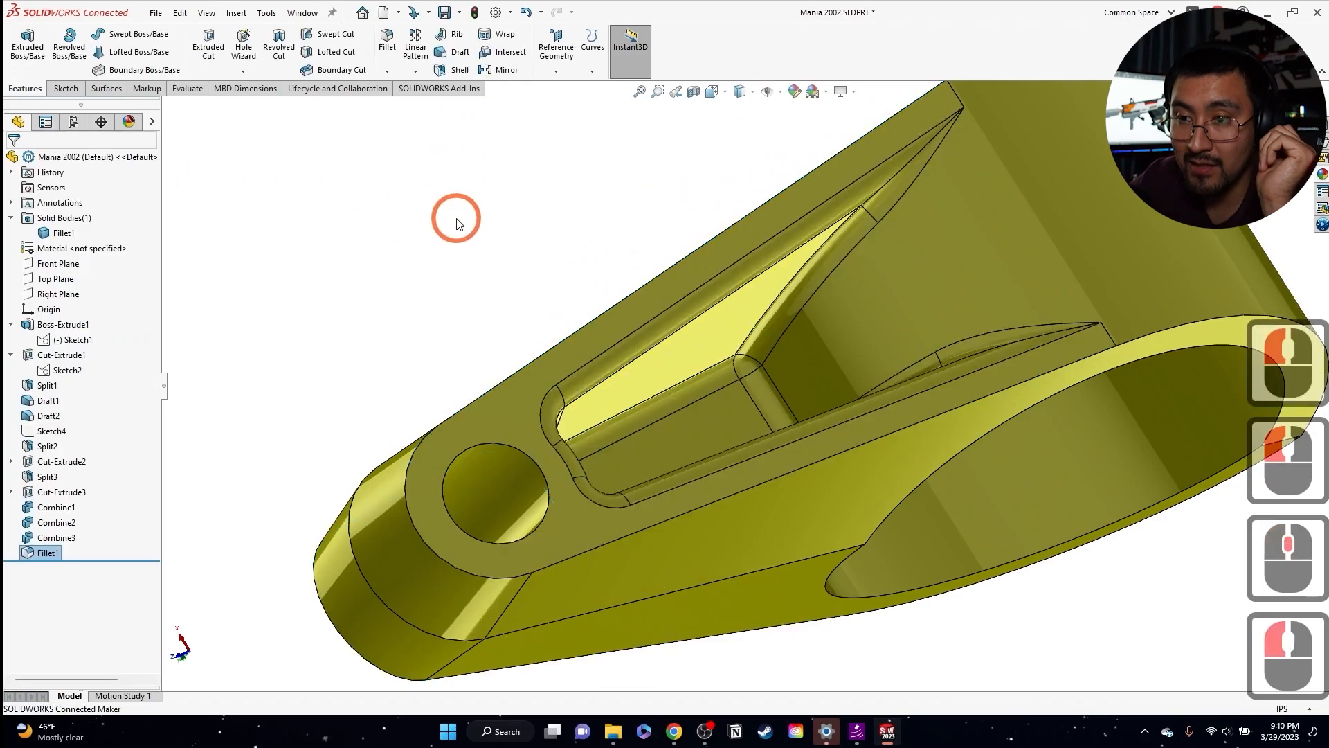
# - Fillet the part's outer perimeter edges on both sides with a 3 in radius and save the part
pyautogui.click(387, 42)
pyautogui.click(593, 380)
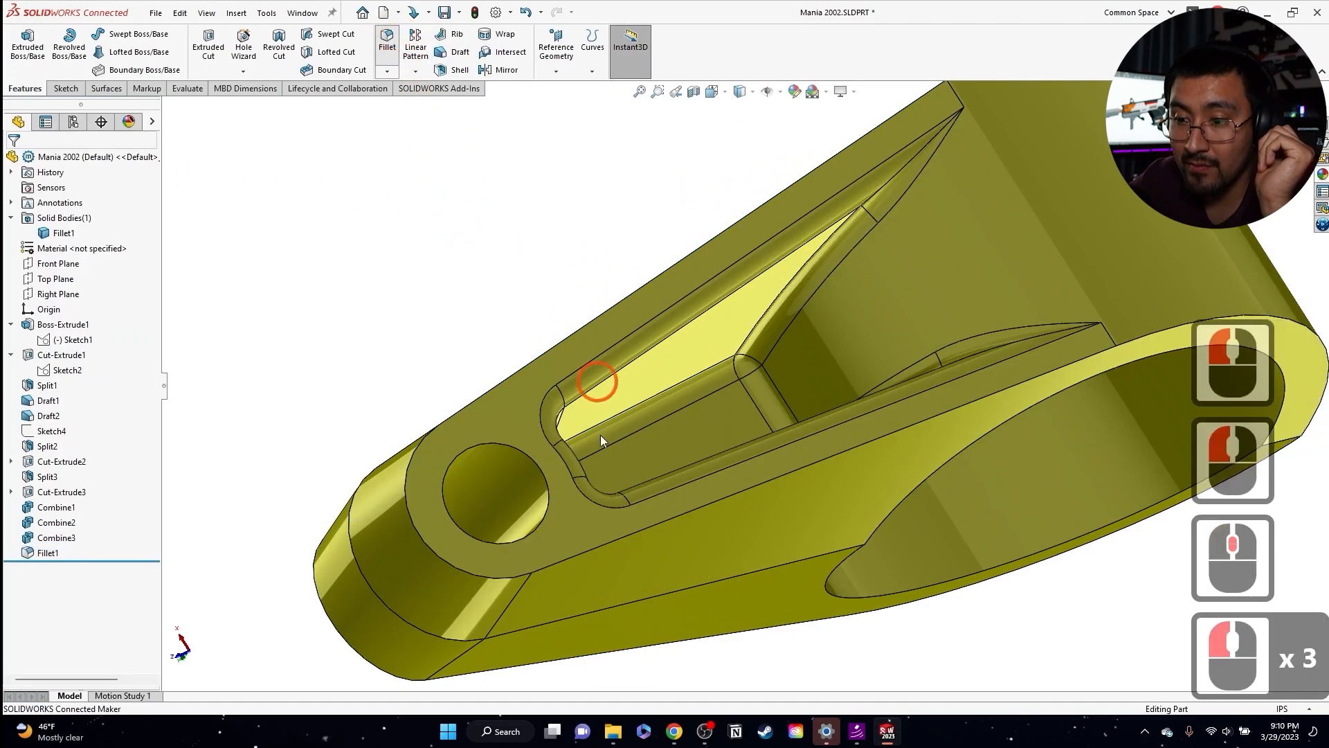
pyautogui.click(572, 558)
pyautogui.scroll(3, 567, 589)
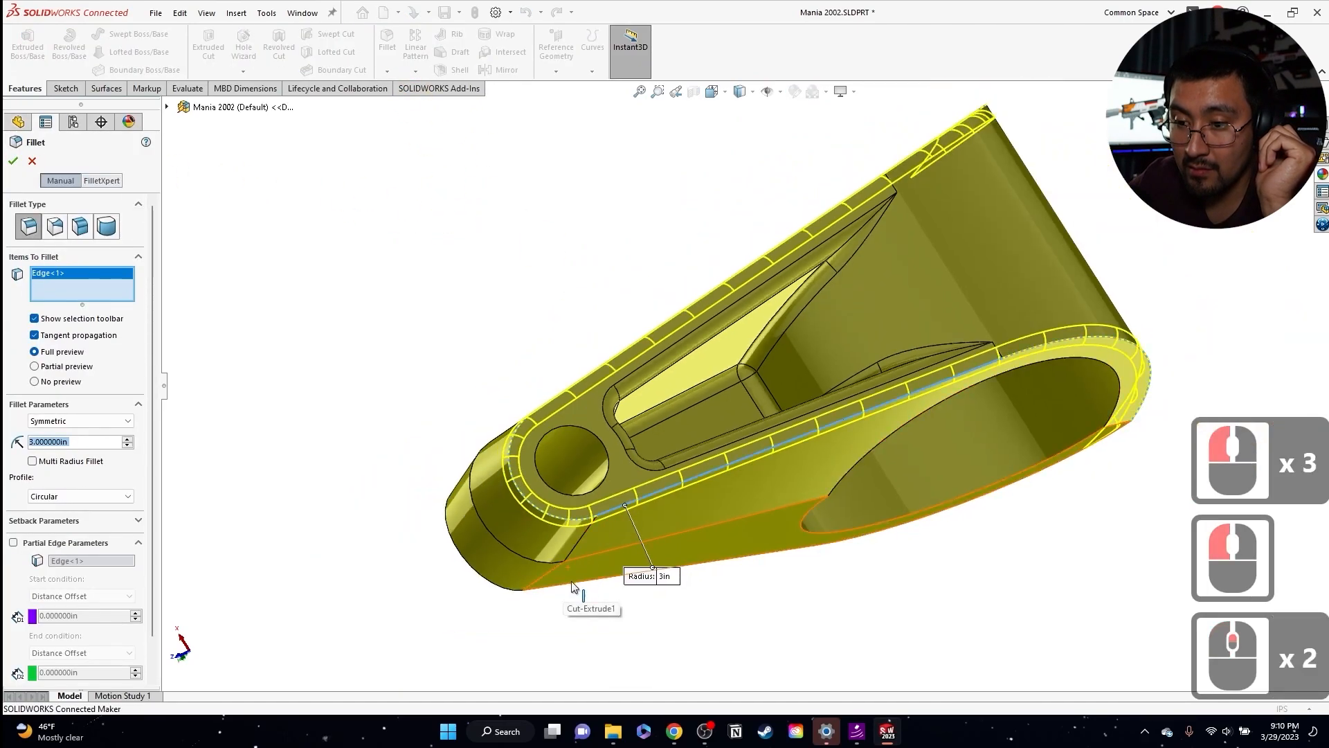
pyautogui.click(563, 562)
pyautogui.moveTo(563, 562); pyautogui.dragTo(98, 348, button='middle')
pyautogui.click(13, 162)
pyautogui.click(478, 214)
pyautogui.hotkey('ctrl', 's')
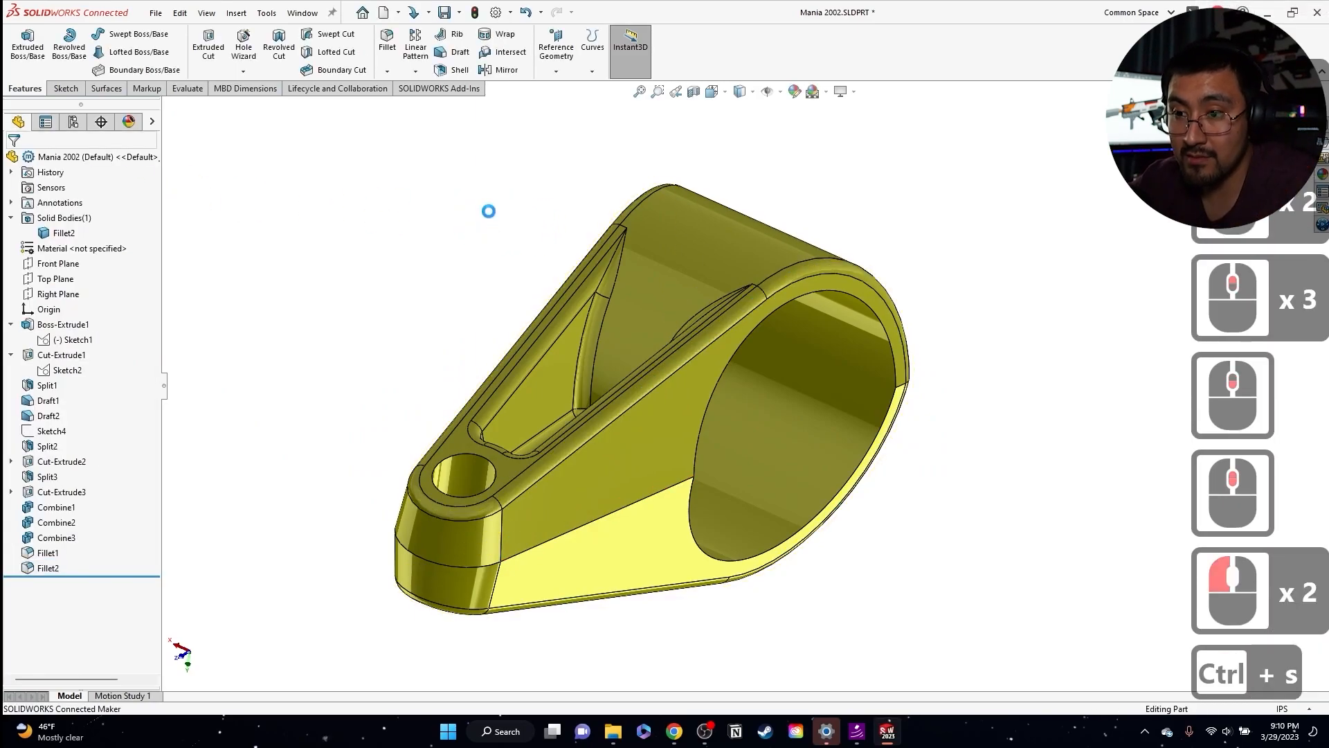
# - Color the pocket fillet feature green from the standard swatches, checking it against the drawing in Chrome
pyautogui.click(46, 552)
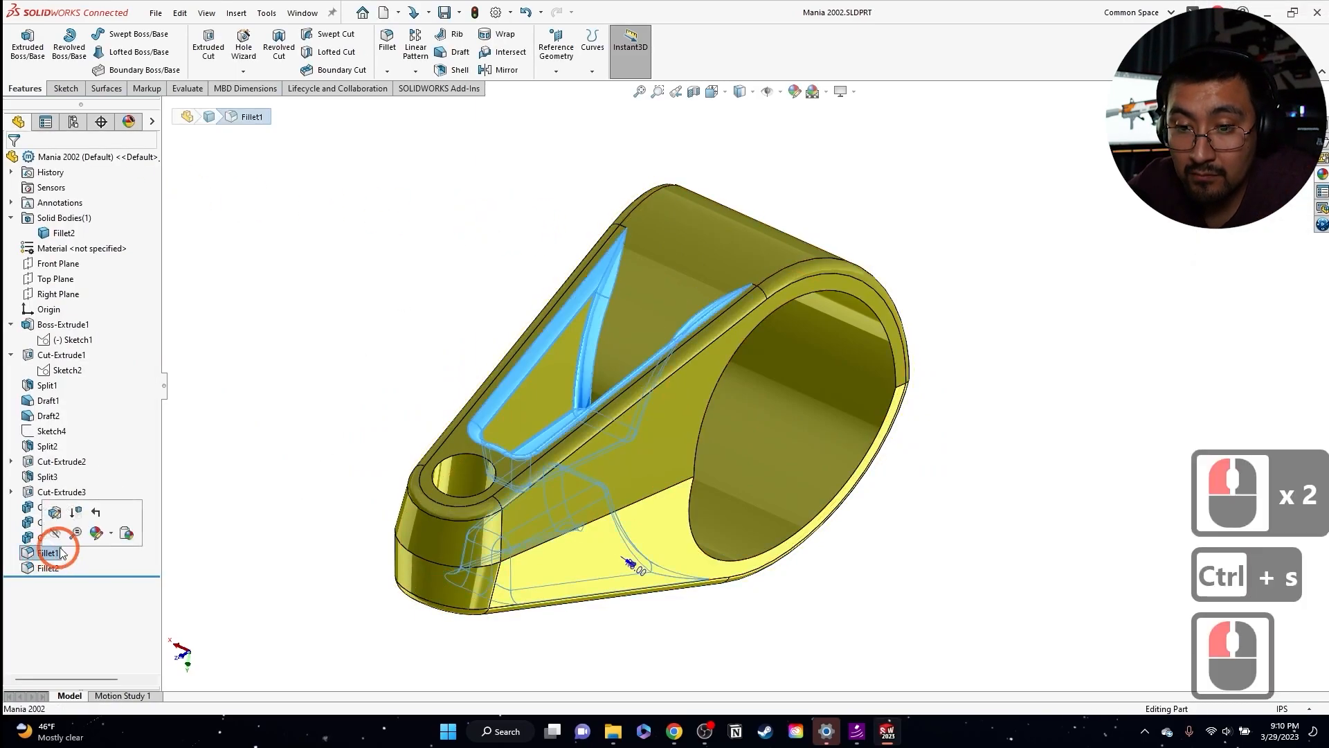
pyautogui.click(672, 730)
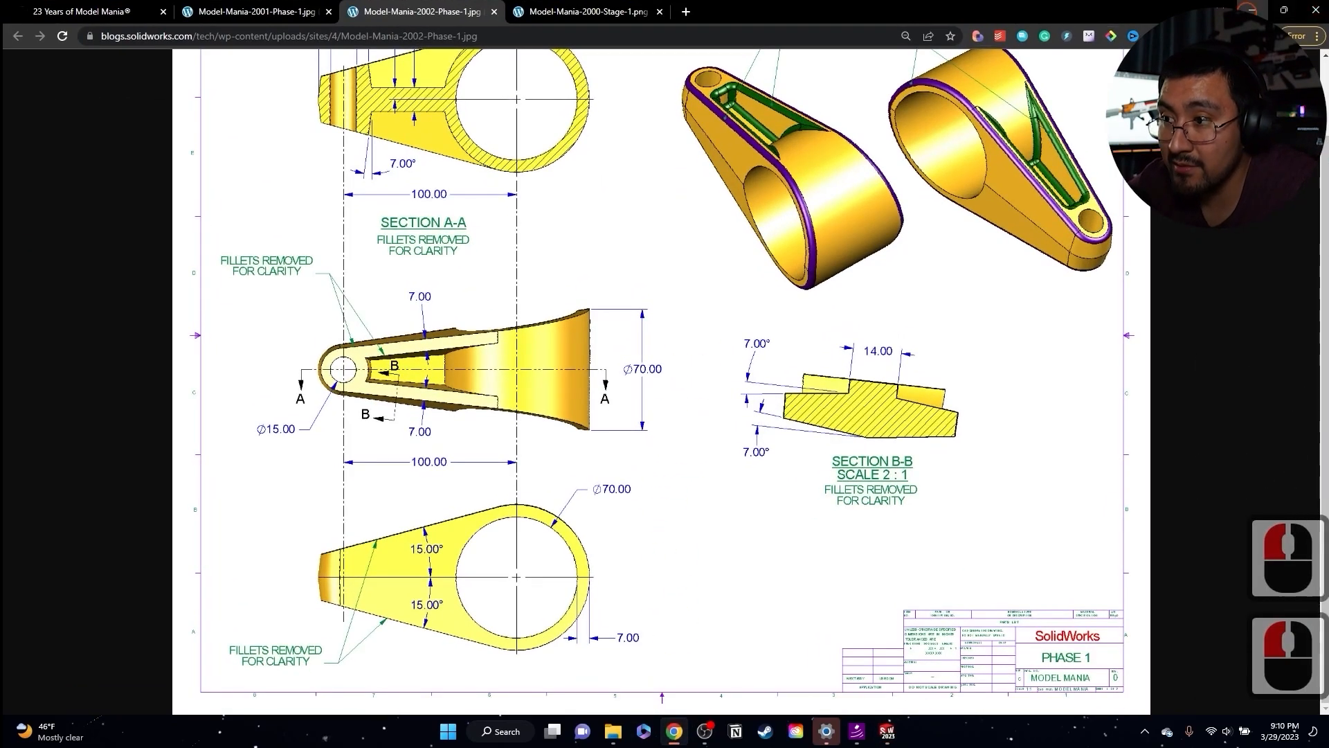
pyautogui.click(671, 731)
pyautogui.rightClick(47, 552)
pyautogui.click(123, 420)
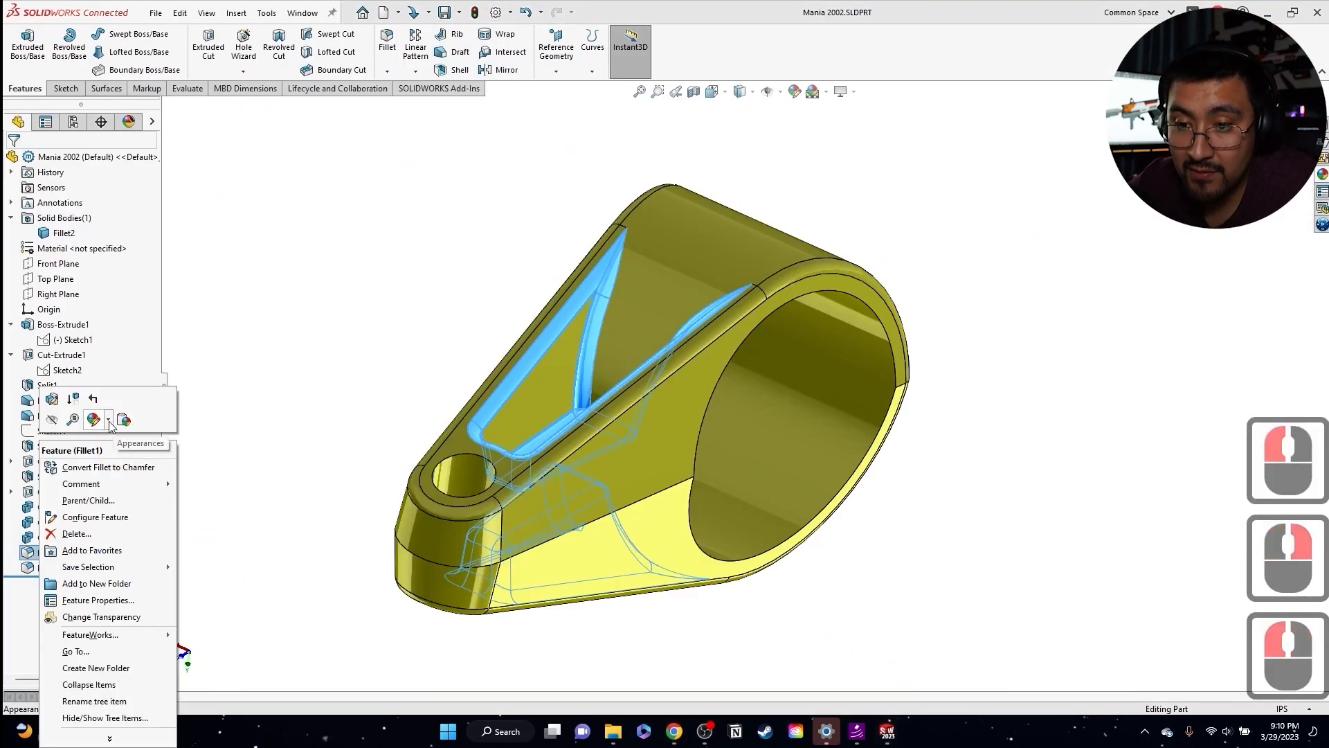
pyautogui.click(118, 450)
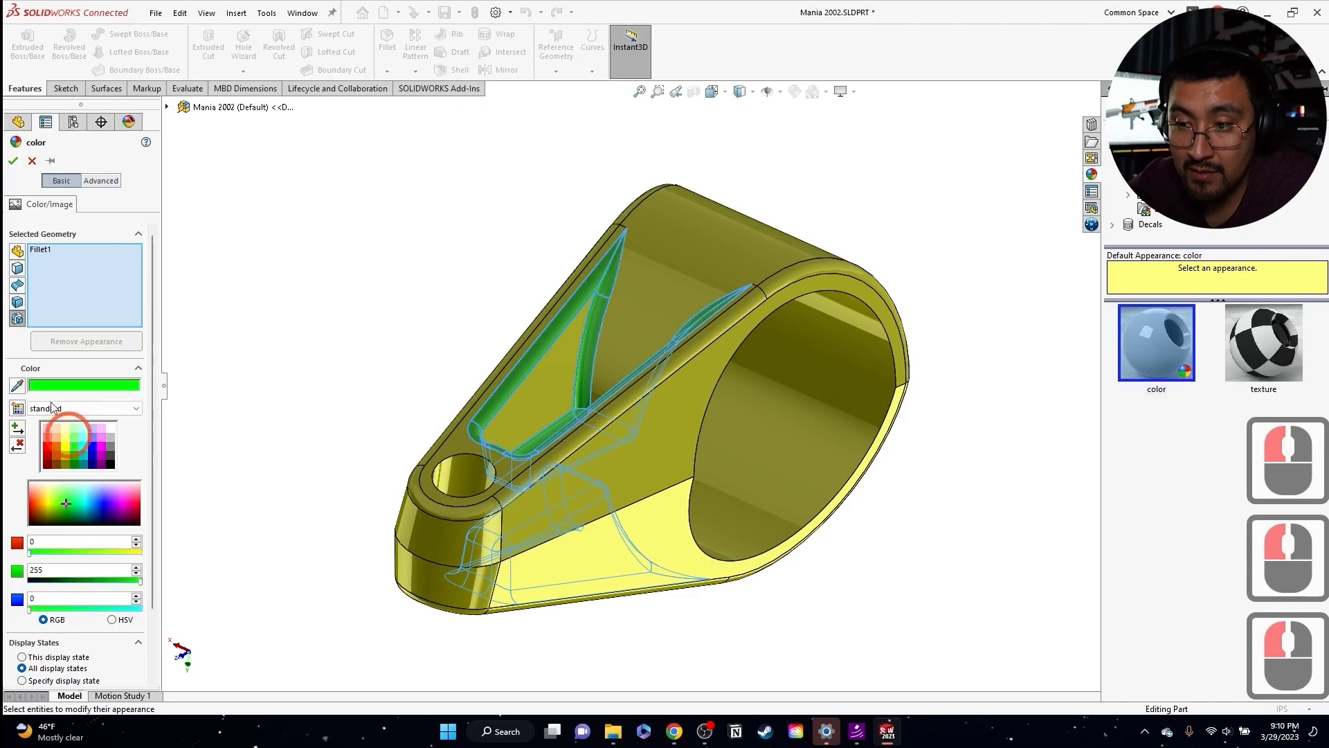
pyautogui.click(19, 153)
# - Color the outer edge fillet feature purple from the standard swatches and save the part
pyautogui.rightClick(50, 566)
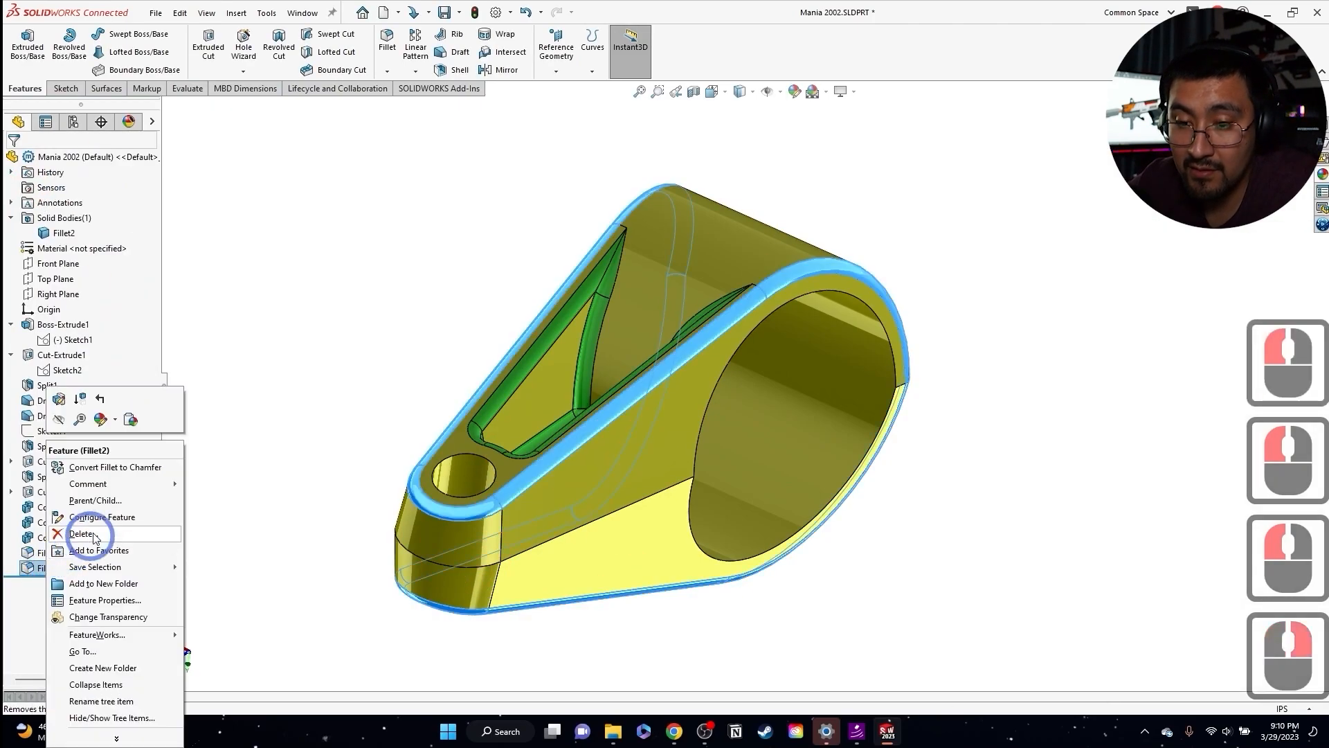
pyautogui.click(101, 419)
pyautogui.click(124, 473)
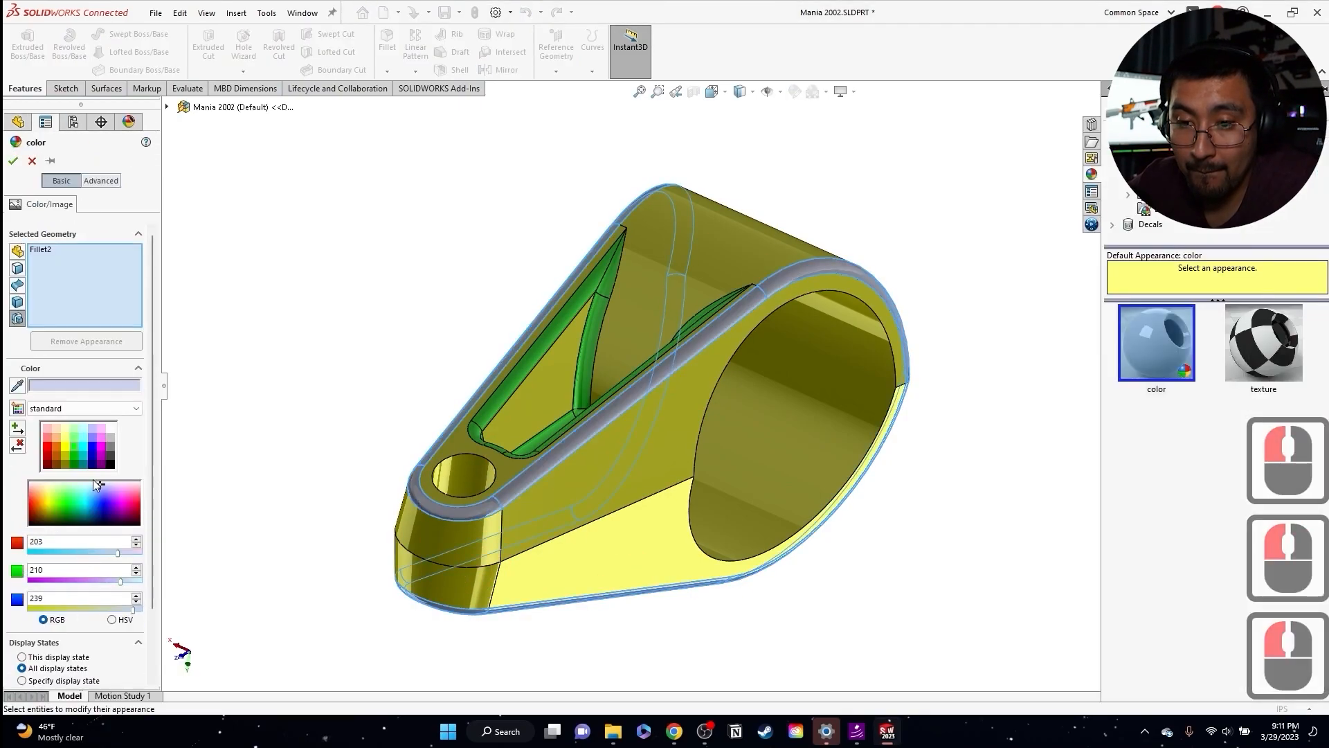
pyautogui.click(103, 453)
pyautogui.doubleClick(296, 243)
pyautogui.moveTo(296, 243); pyautogui.dragTo(488, 261, button='middle')
pyautogui.click(657, 393)
pyautogui.hotkey('ctrl', 's')
pyautogui.doubleClick(667, 425)
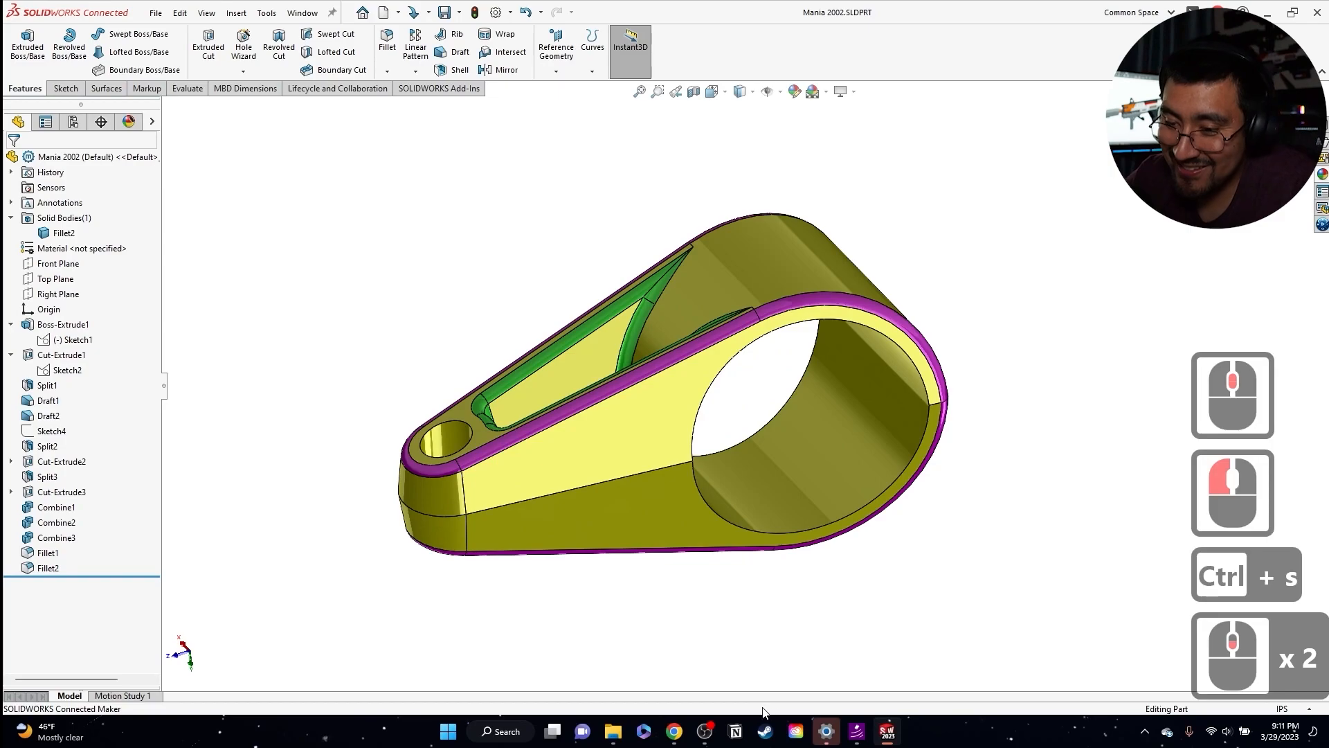
# - Switch to Chrome and examine the drawing's title block for the units, tolerance and material notes
pyautogui.click(685, 727)
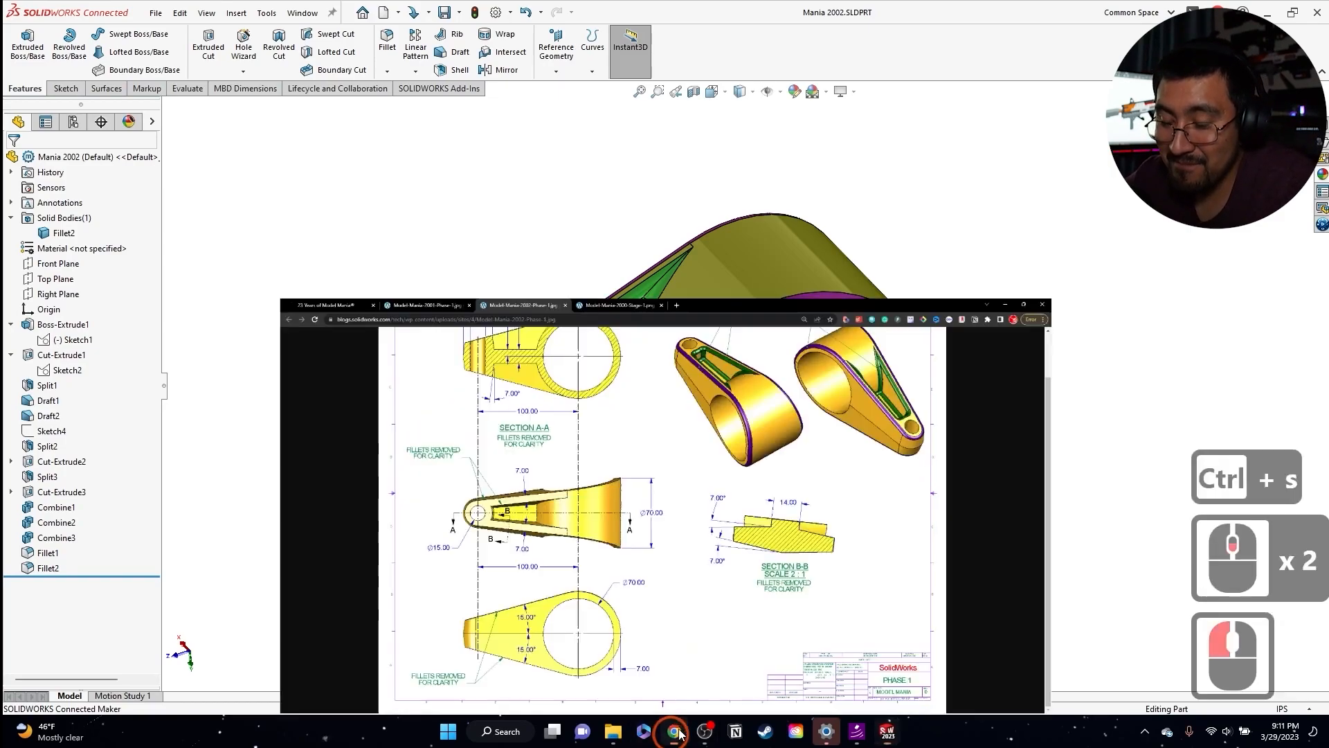
pyautogui.keyDown('ctrl'); pyautogui.scroll(6, 952, 463); pyautogui.keyUp('ctrl')
pyautogui.scroll(-12, 969, 526)
pyautogui.click(982, 596)
pyautogui.keyDown('ctrl'); pyautogui.scroll(2, 981, 596); pyautogui.keyUp('ctrl')
pyautogui.keyDown('ctrl'); pyautogui.scroll(2, 981, 596); pyautogui.keyUp('ctrl')
pyautogui.click(668, 430)
pyautogui.click(760, 638)
pyautogui.moveTo(766, 708); pyautogui.dragTo(1274, 708)
pyautogui.scroll(-5, 464, 449)
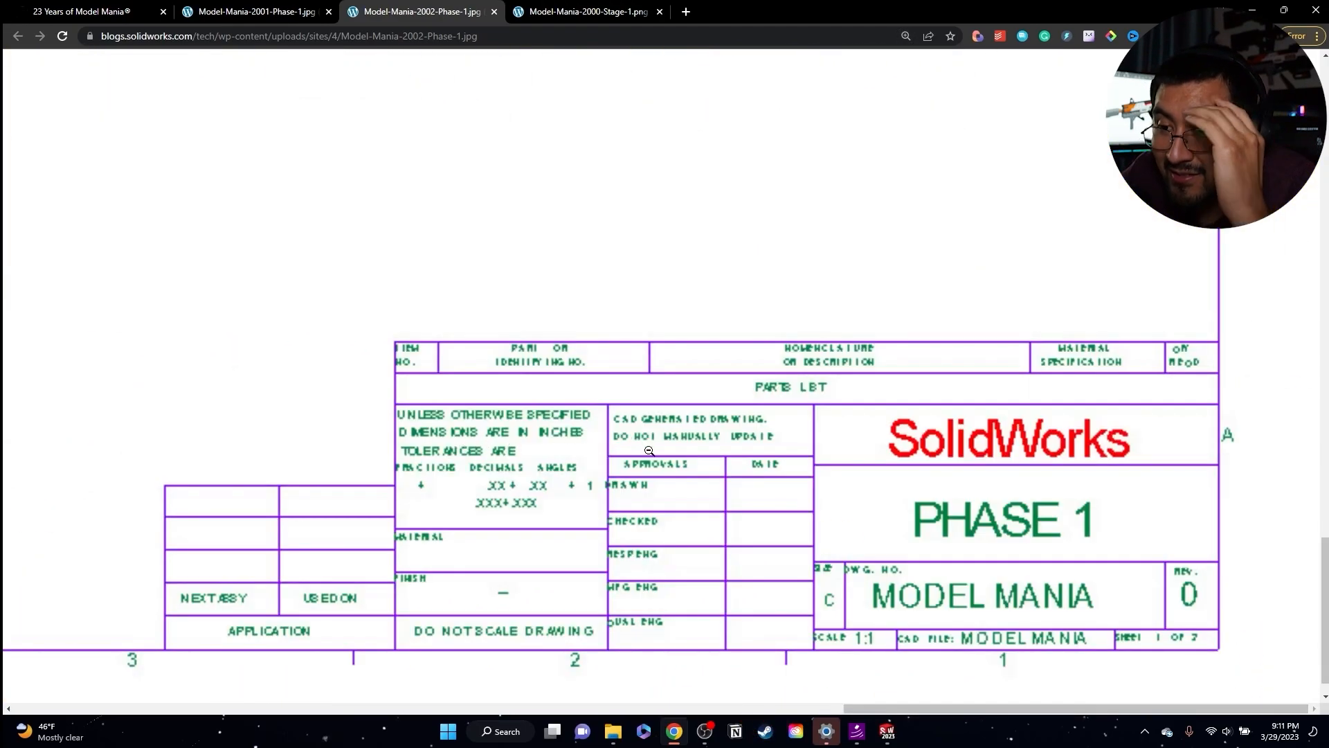
pyautogui.keyDown('ctrl'); pyautogui.scroll(-4, 704, 333); pyautogui.keyUp('ctrl')
pyautogui.keyDown('ctrl'); pyautogui.scroll(-5, 701, 337); pyautogui.keyUp('ctrl')
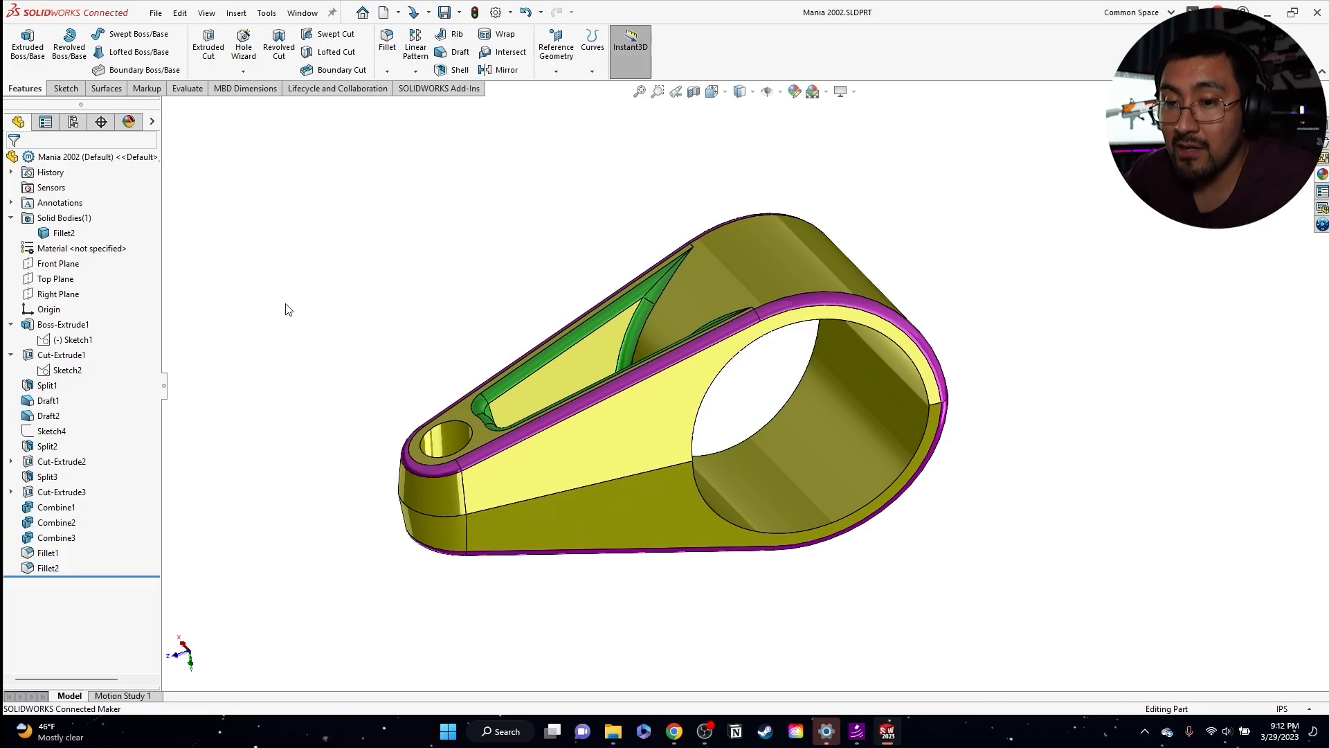
pyautogui.click(73, 121)
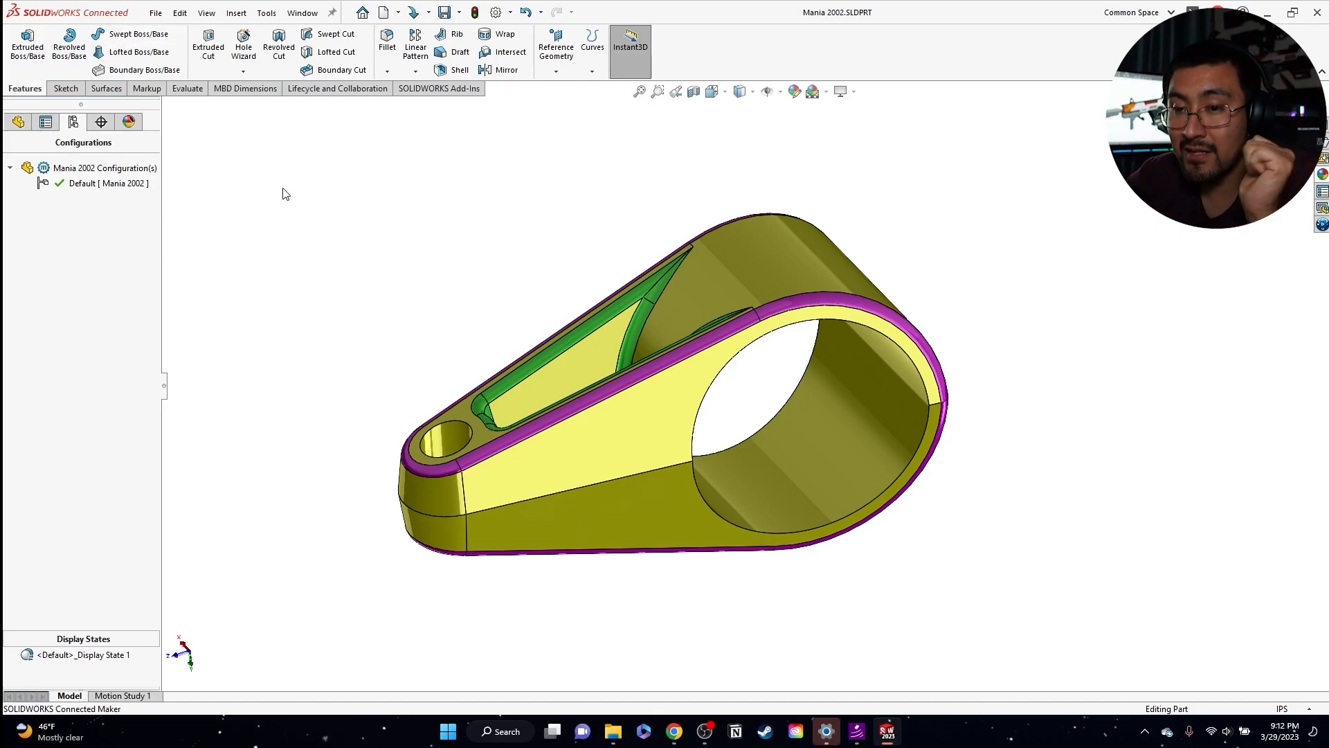
pyautogui.click(18, 122)
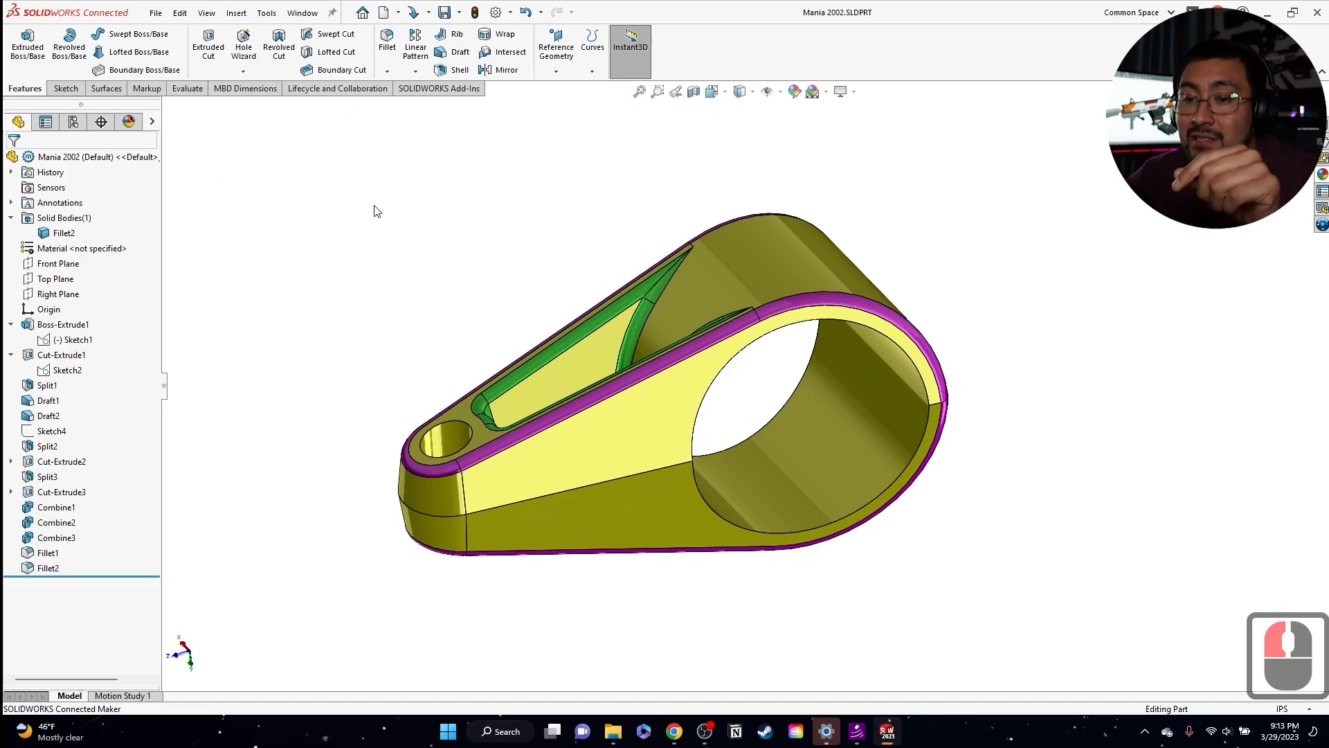
pyautogui.click(73, 121)
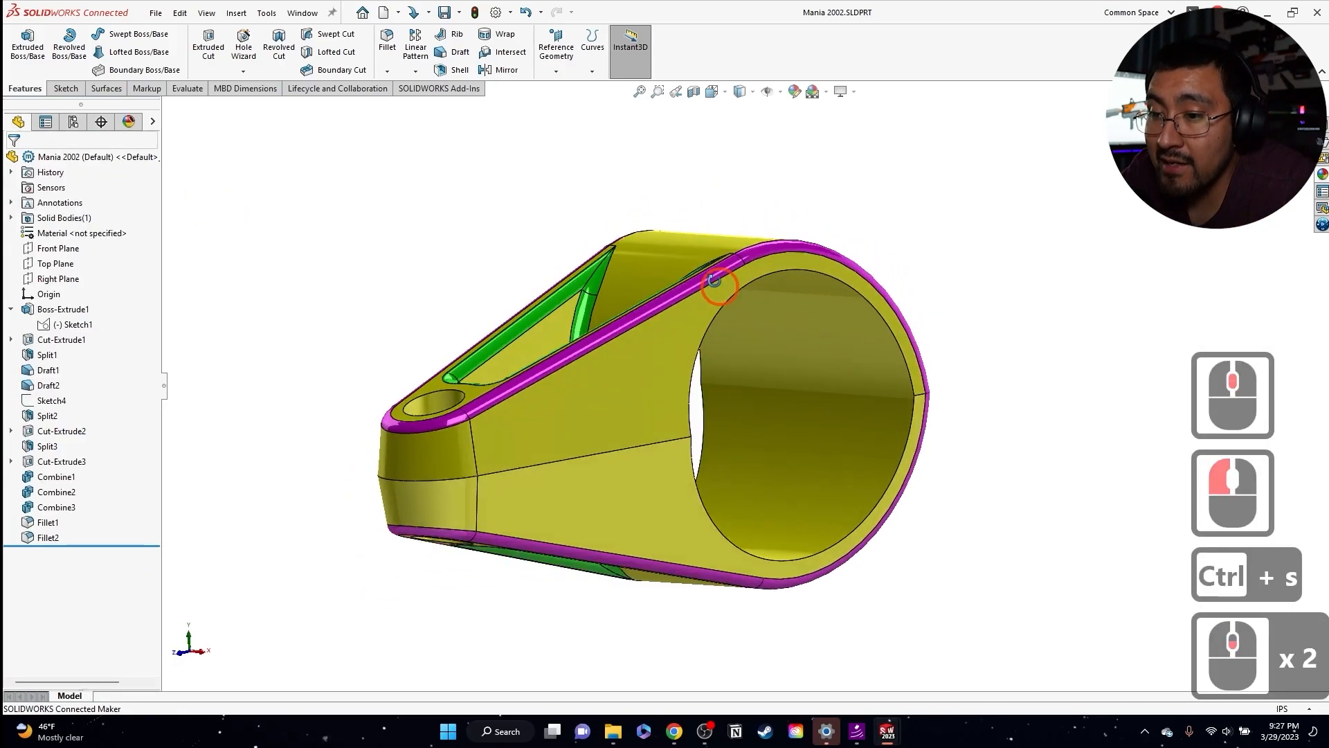
pyautogui.moveTo(699, 367); pyautogui.dragTo(684, 360, button='middle')
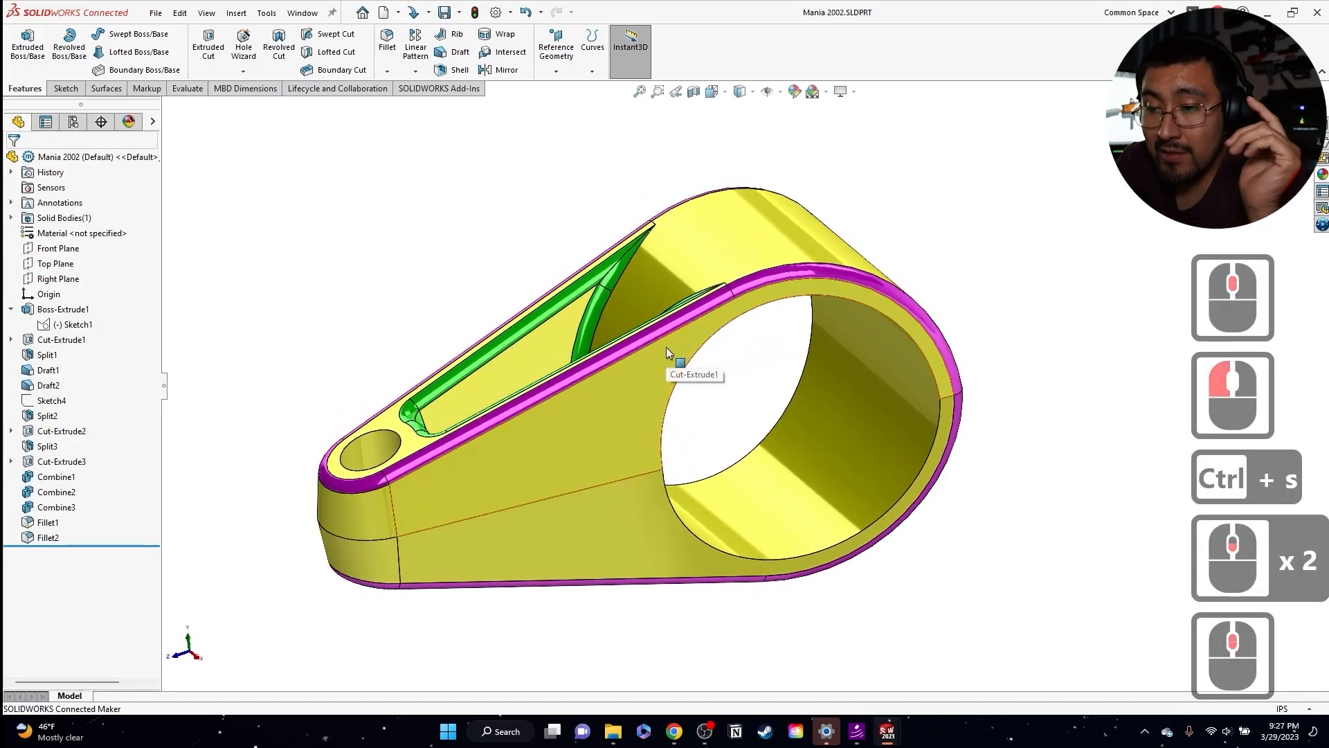
pyautogui.click(671, 654)
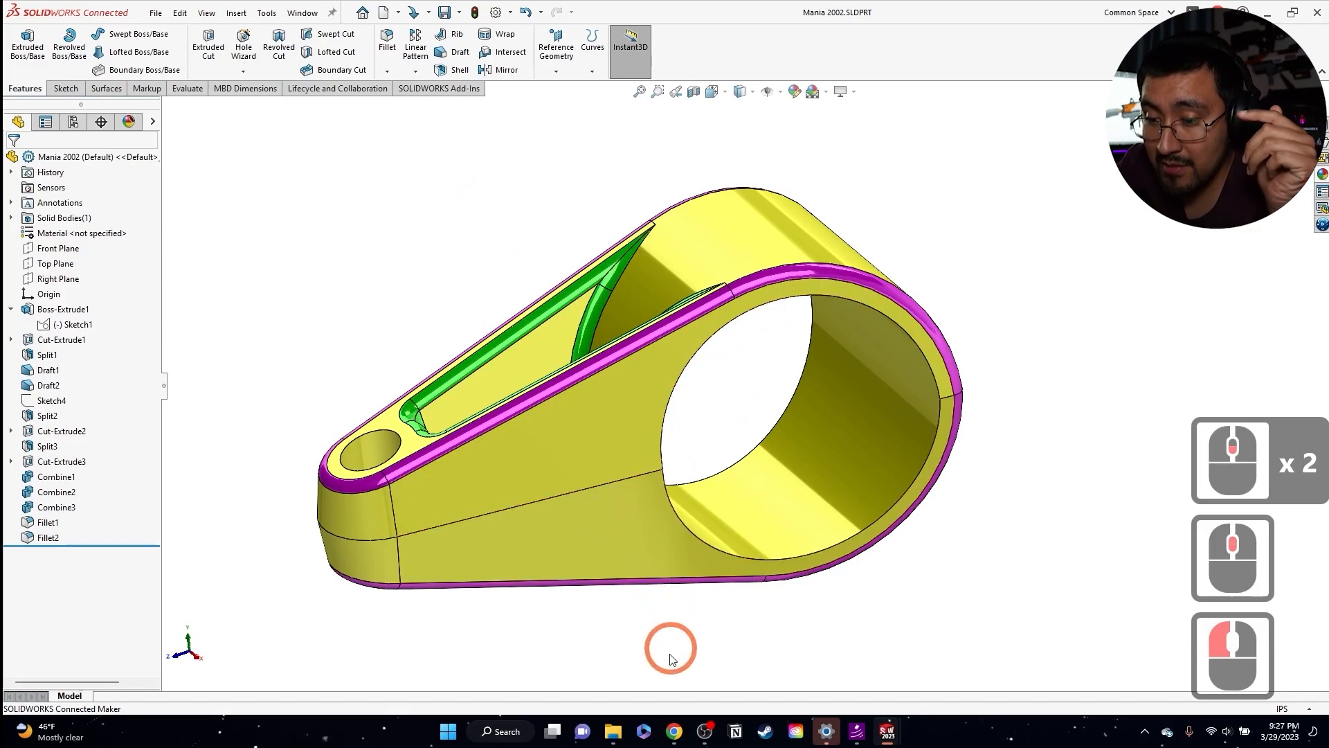
# - Examine the Phase 2 drawing's configuration table in Chrome, return to SOLIDWORKS and save the part
pyautogui.click(674, 731)
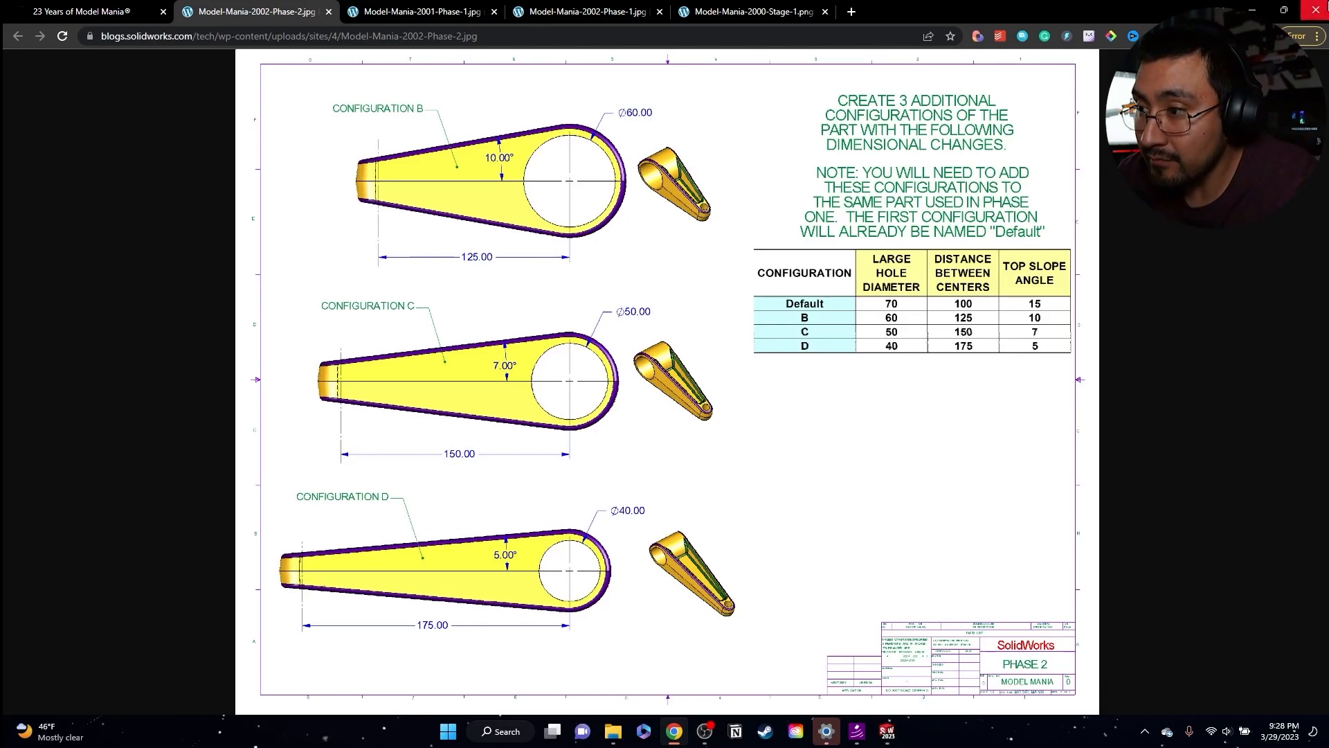
pyautogui.click(1252, 10)
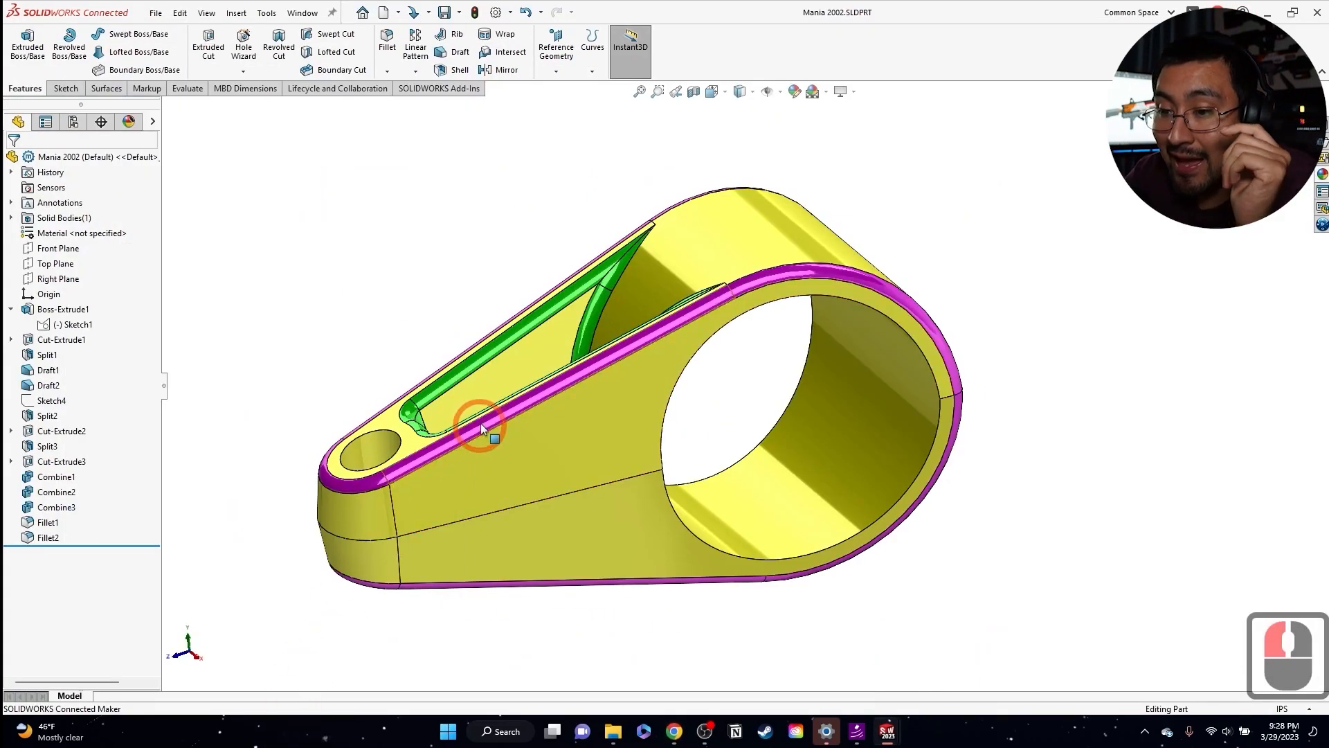
pyautogui.click(407, 278)
pyautogui.hotkey('ctrl', 's')
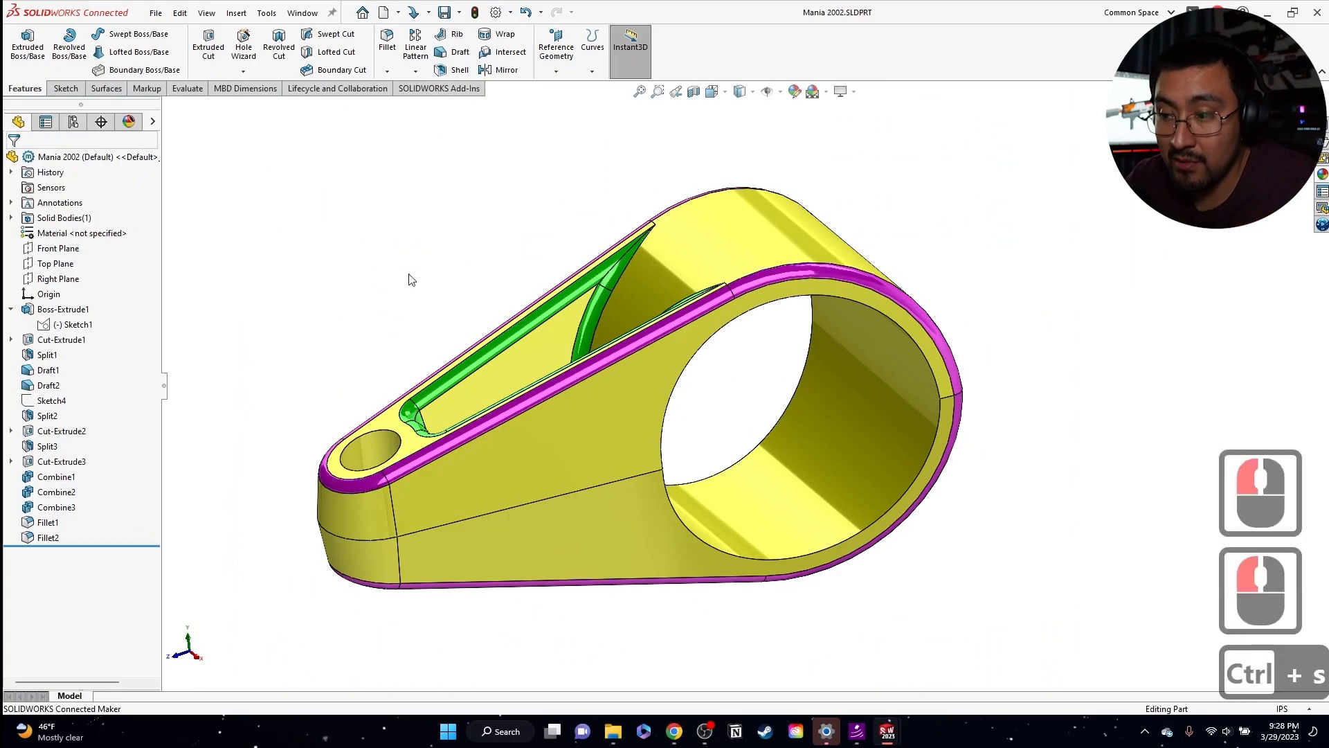
# - Insert an auto-created Excel design table with the warning when updating the design table enabled
pyautogui.click(236, 12)
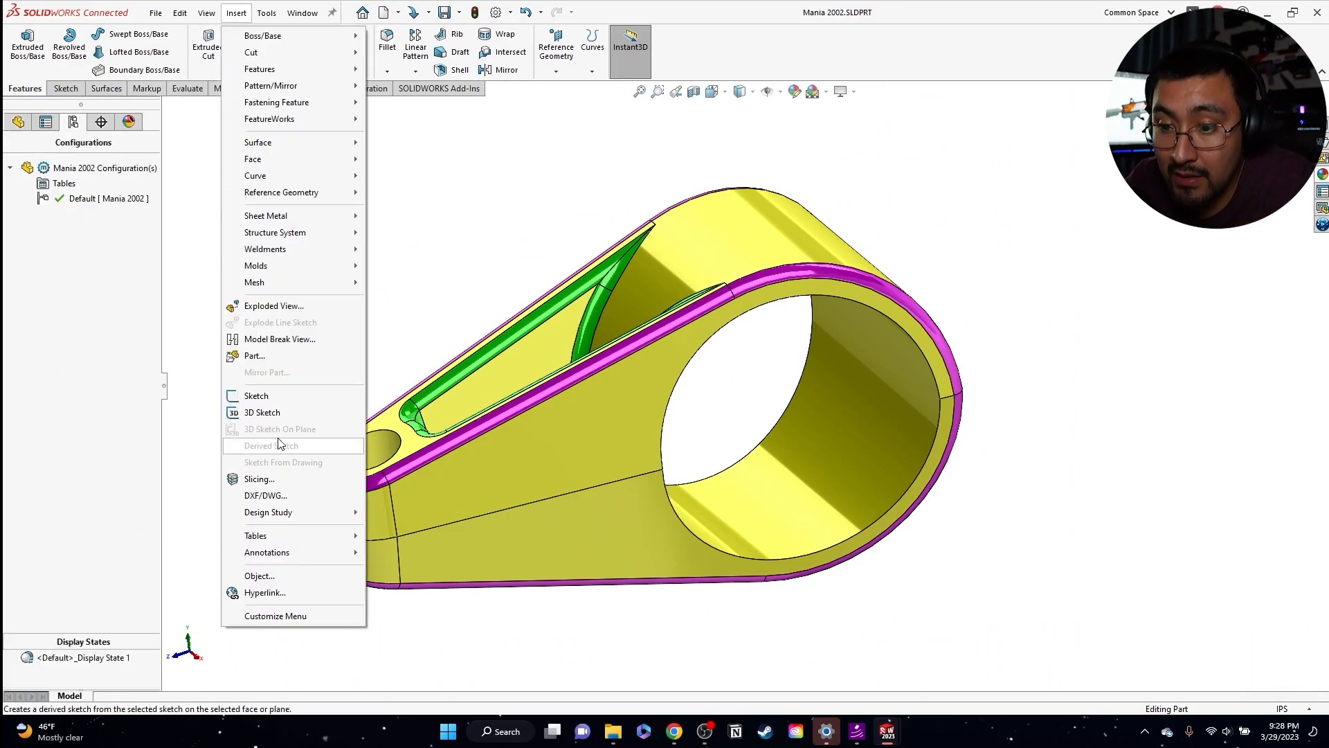
pyautogui.moveTo(283, 535)
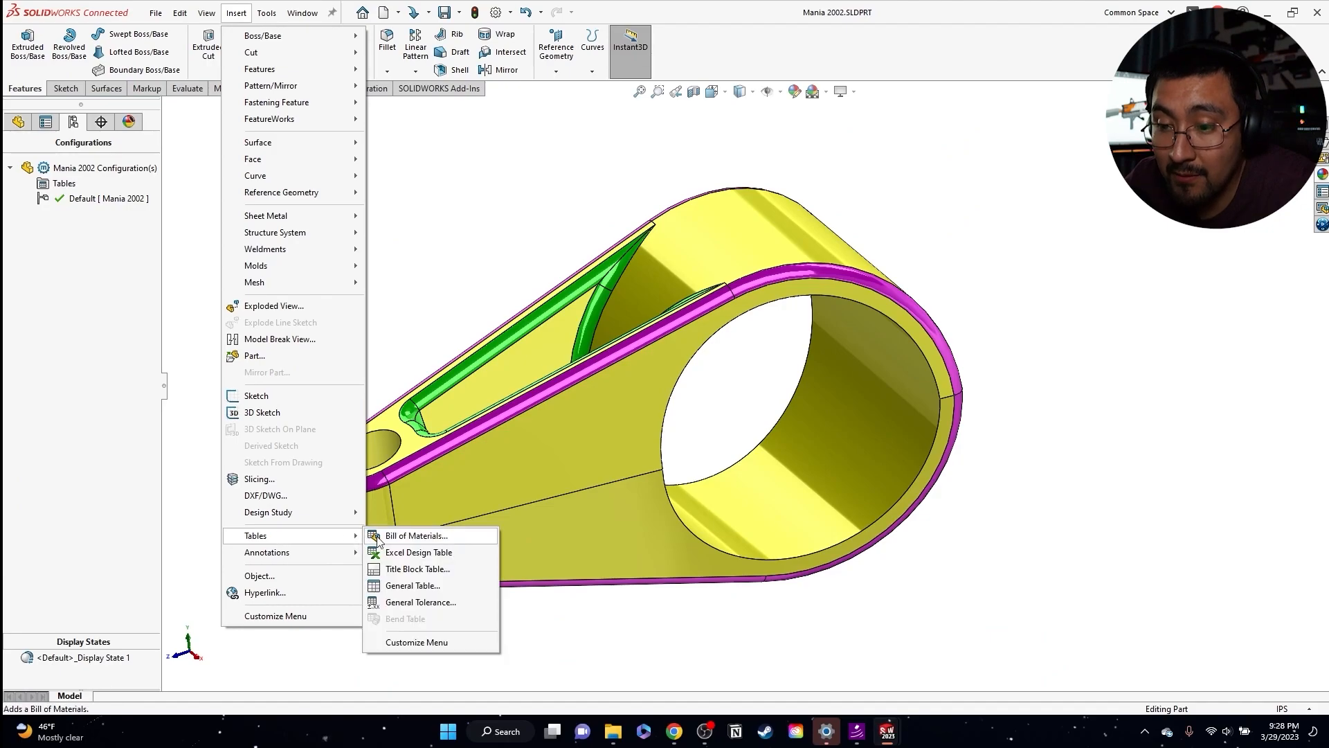
pyautogui.click(415, 552)
pyautogui.click(78, 208)
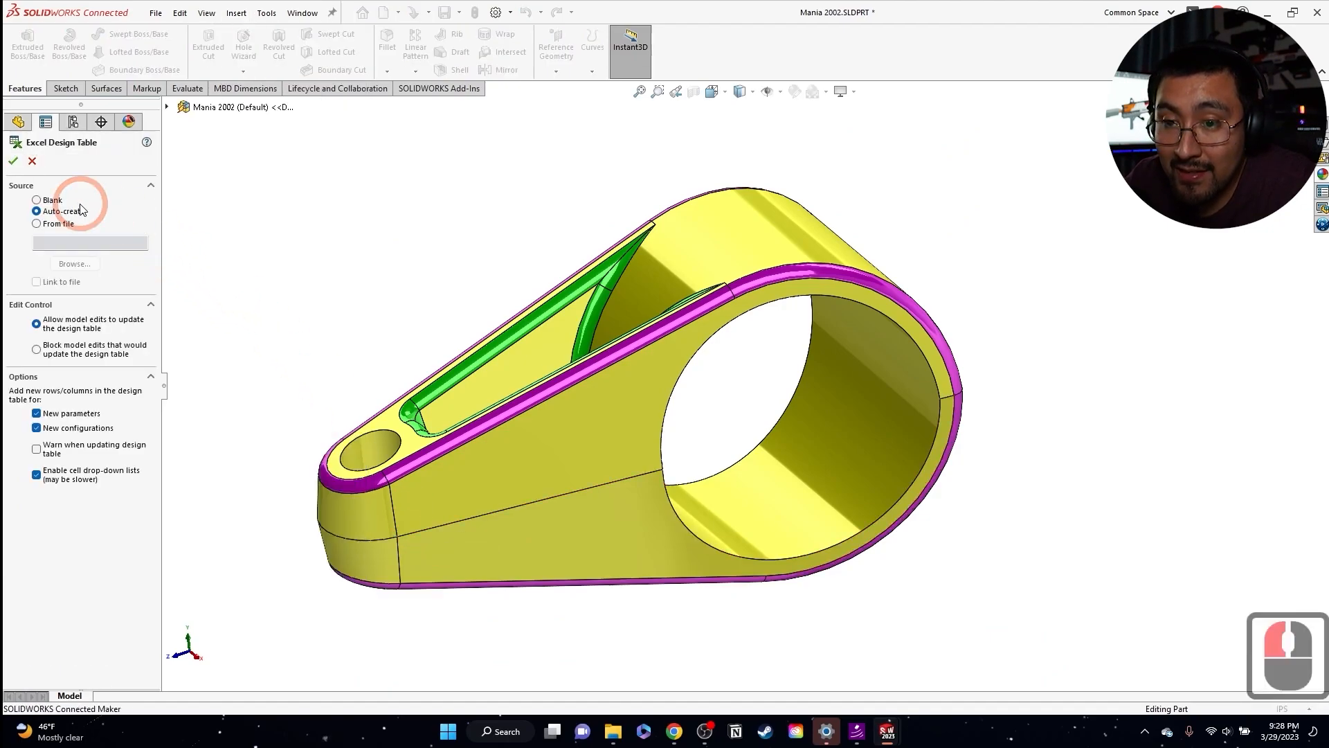
pyautogui.click(39, 453)
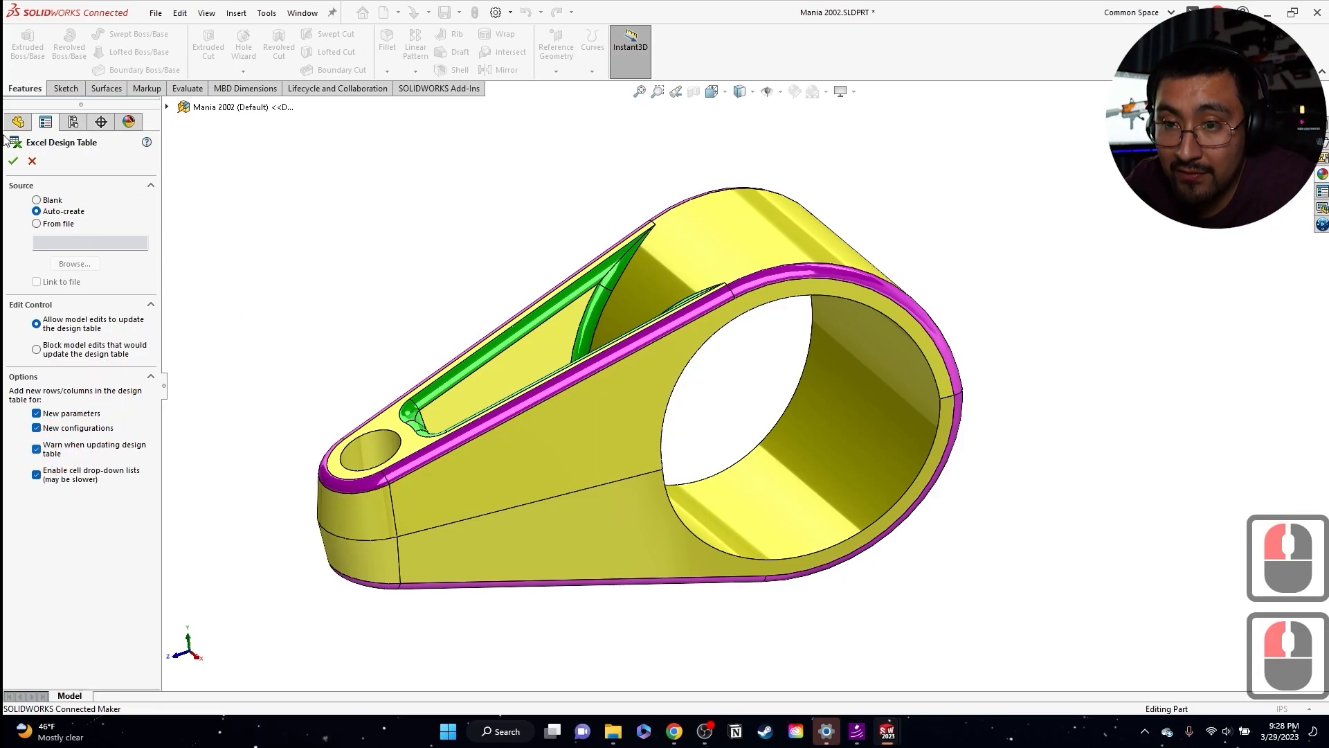
pyautogui.click(13, 161)
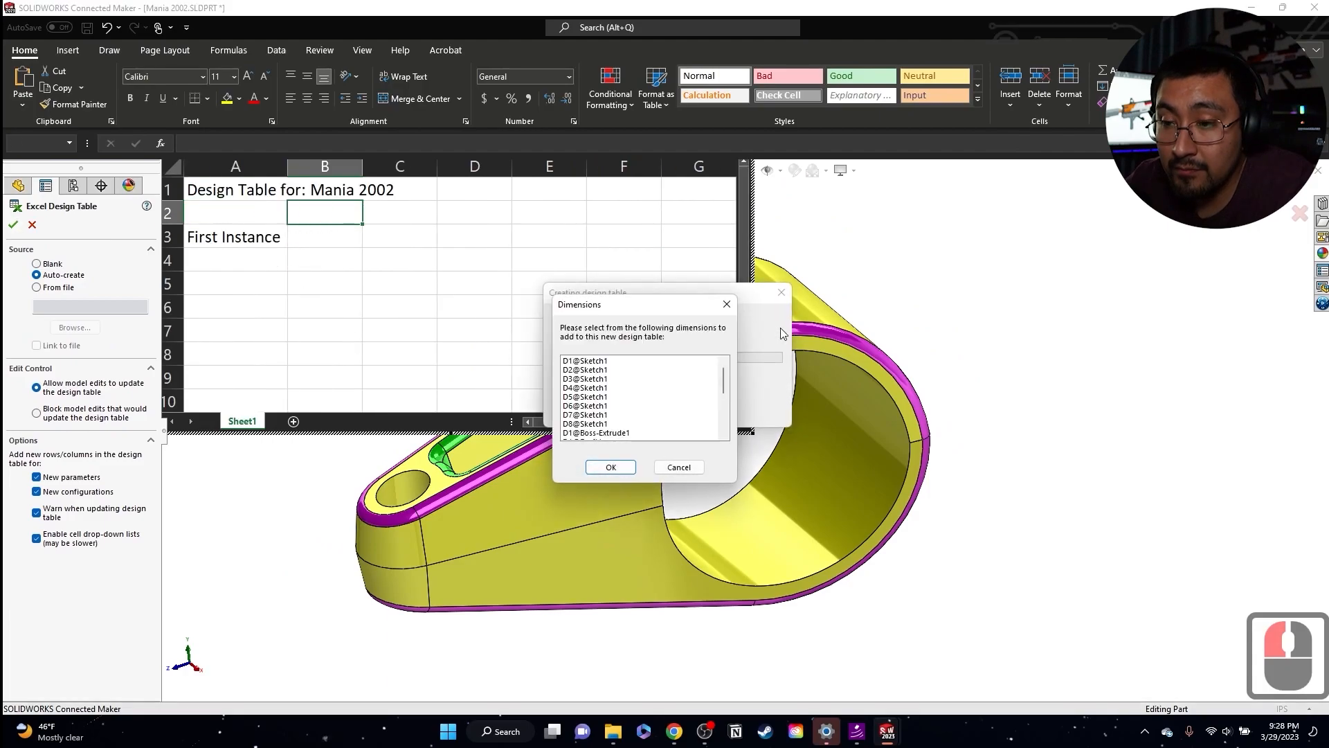
# - Add all listed dimensions, through D1@Fillet2, to the design table and enlarge the table to show every column
pyautogui.scroll(-9, 609, 402)
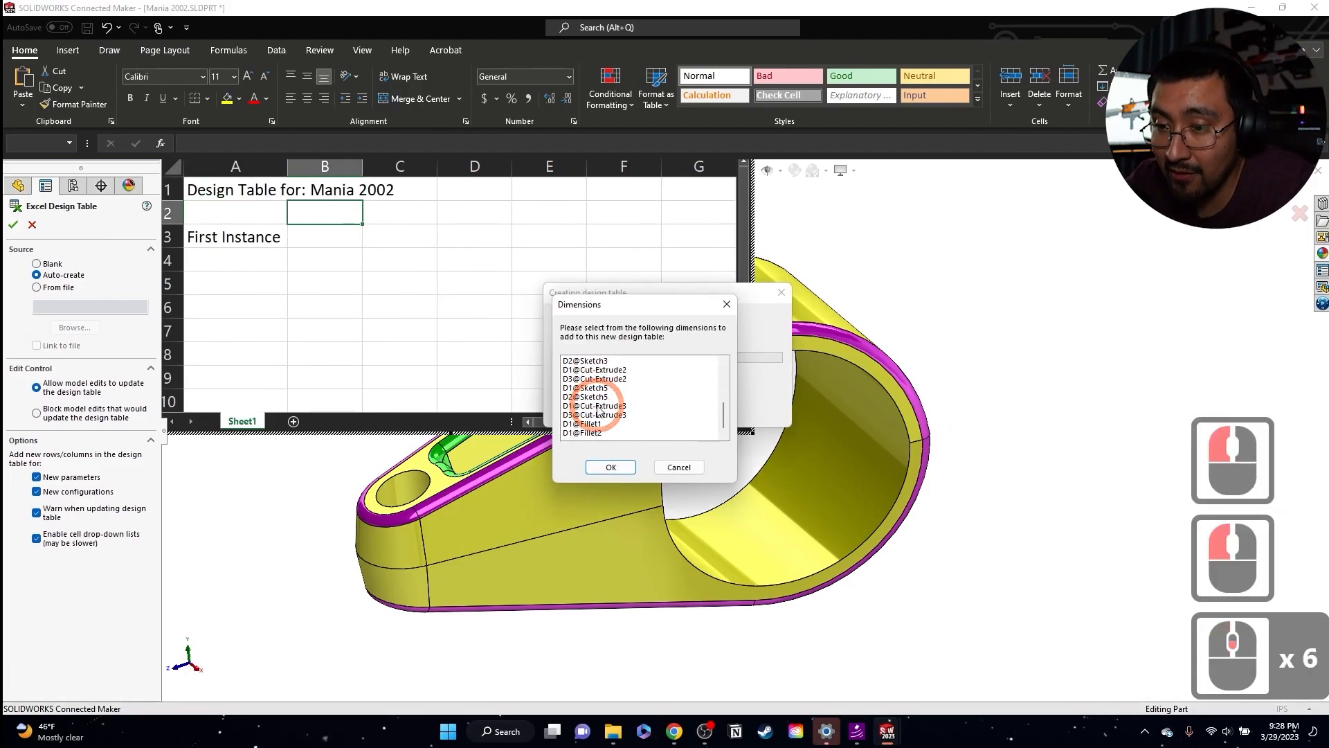
pyautogui.keyDown('shift'); pyautogui.click(603, 434); pyautogui.keyUp('shift')
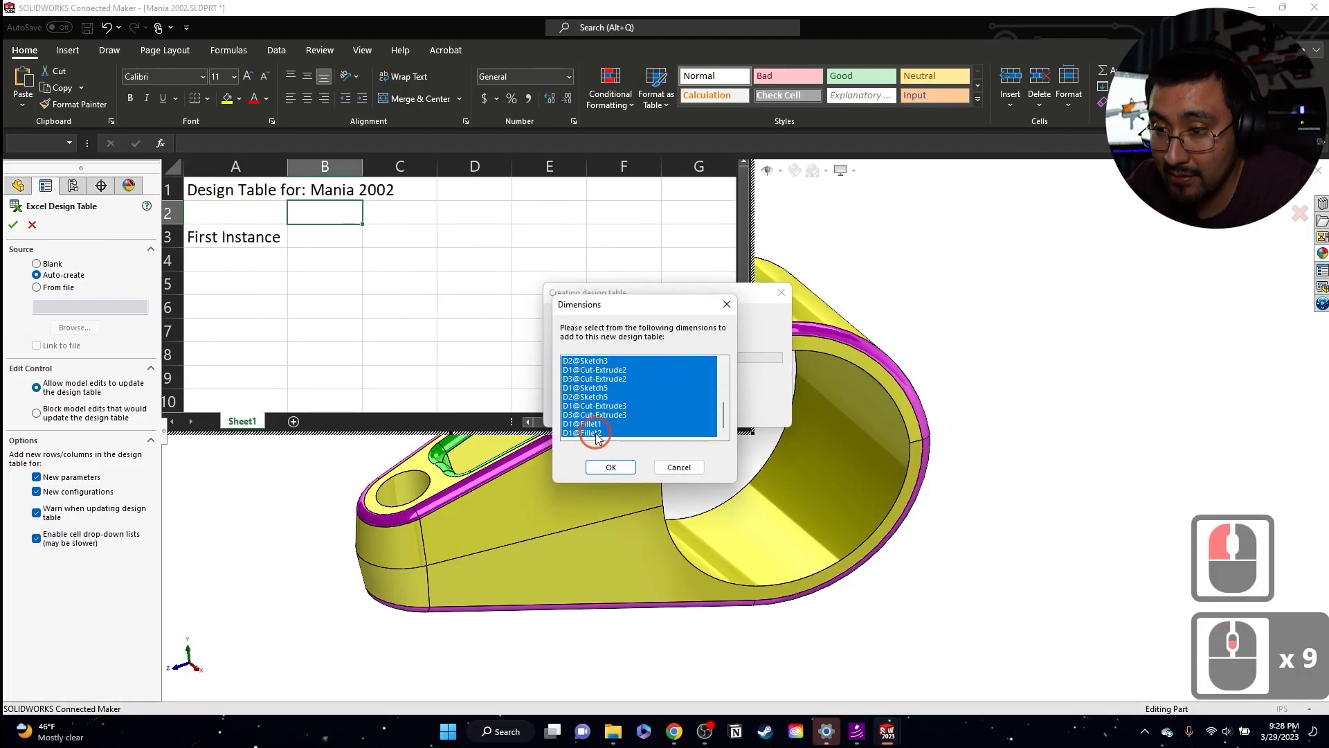
pyautogui.click(608, 466)
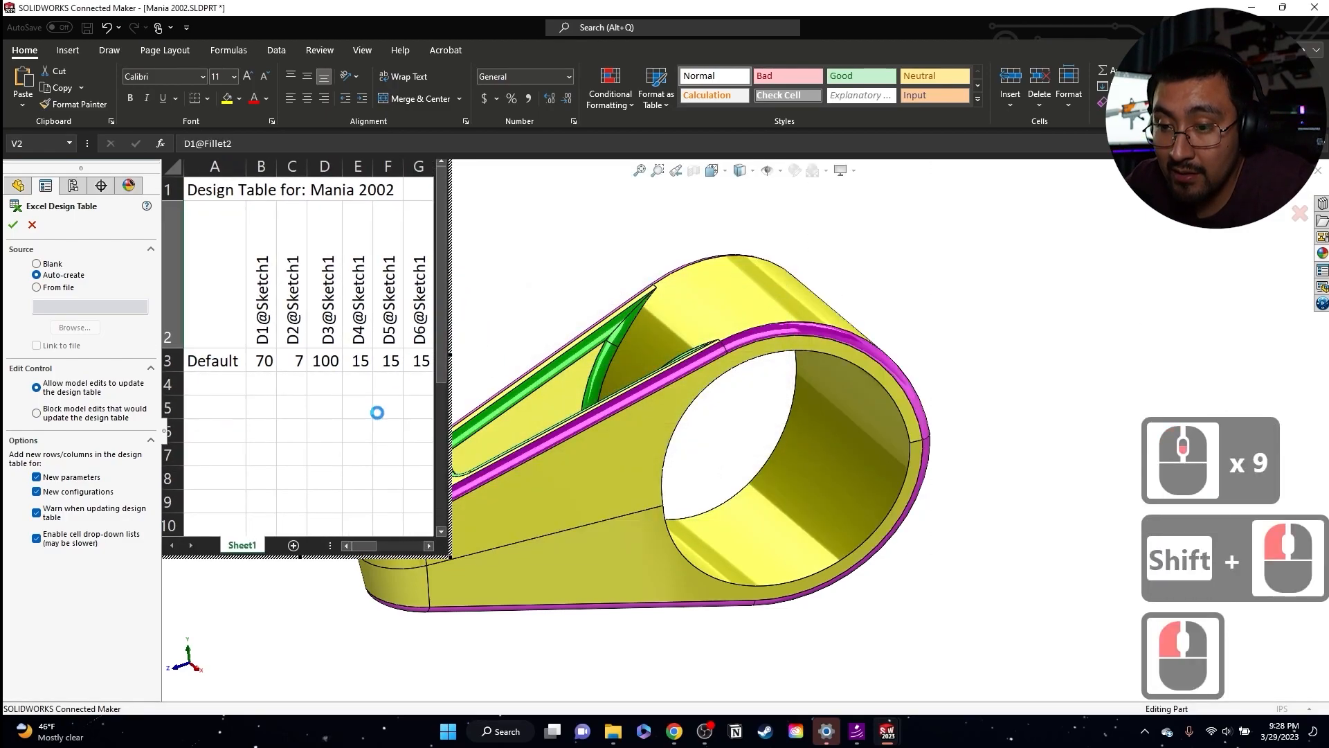
pyautogui.moveTo(450, 556); pyautogui.dragTo(994, 608)
pyautogui.moveTo(843, 594); pyautogui.dragTo(579, 564)
# - Add configuration rows B, C and D to the design table with D1@Sketch1 at 60, 50, 40 and D3@Sketch1 at 125, 150, 175
pyautogui.click(213, 390)
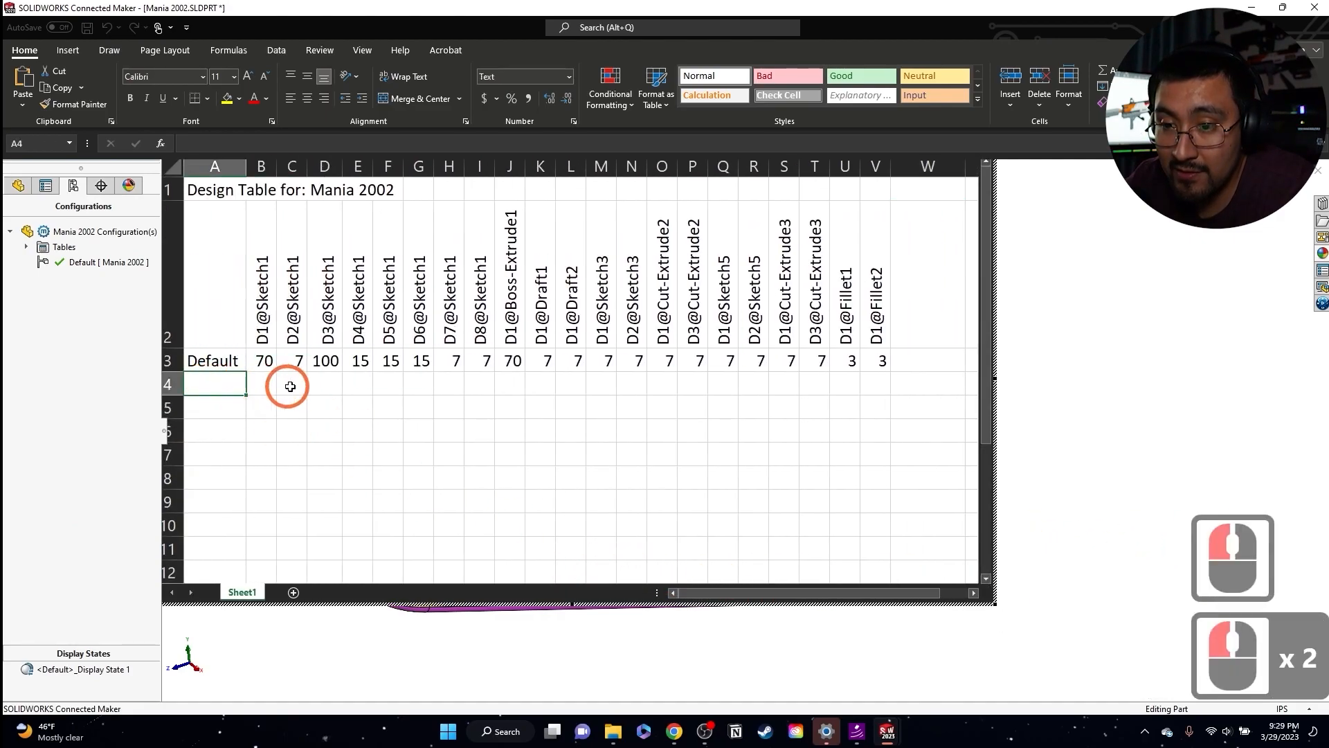
pyautogui.write('b')
pyautogui.press('BackSpace')
pyautogui.press('capslock')
pyautogui.write('B')
pyautogui.click(233, 411)
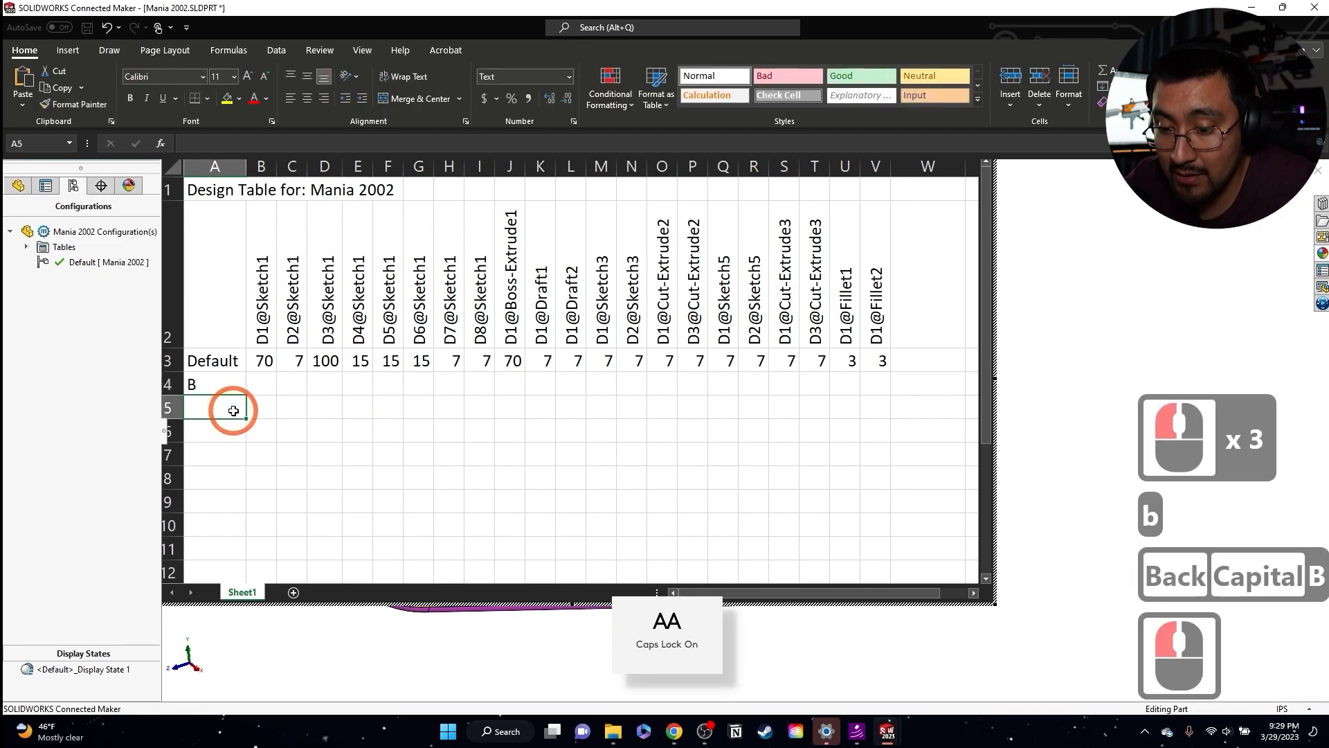
pyautogui.write('C')
pyautogui.click(234, 425)
pyautogui.write('D')
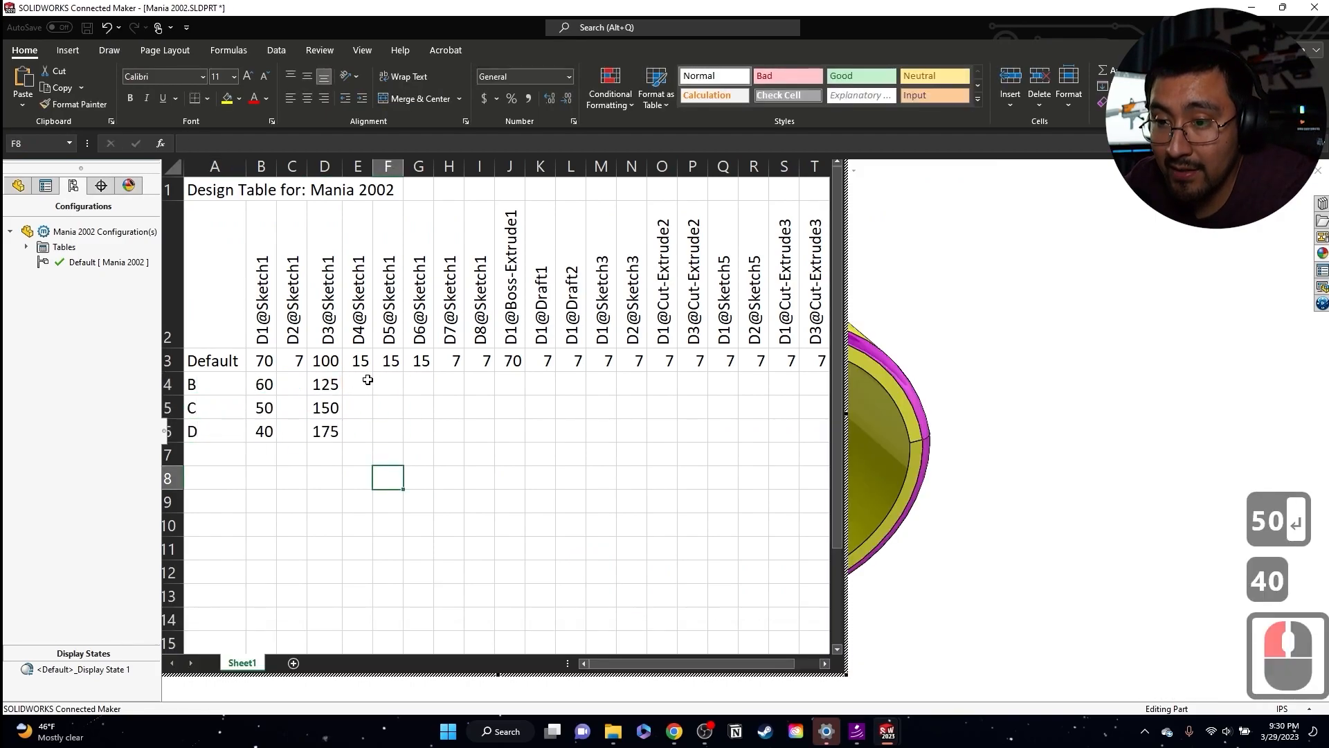
# - Close the design table and generate configurations B, C and D
pyautogui.moveTo(360, 383); pyautogui.dragTo(424, 384)
pyautogui.click(501, 468)
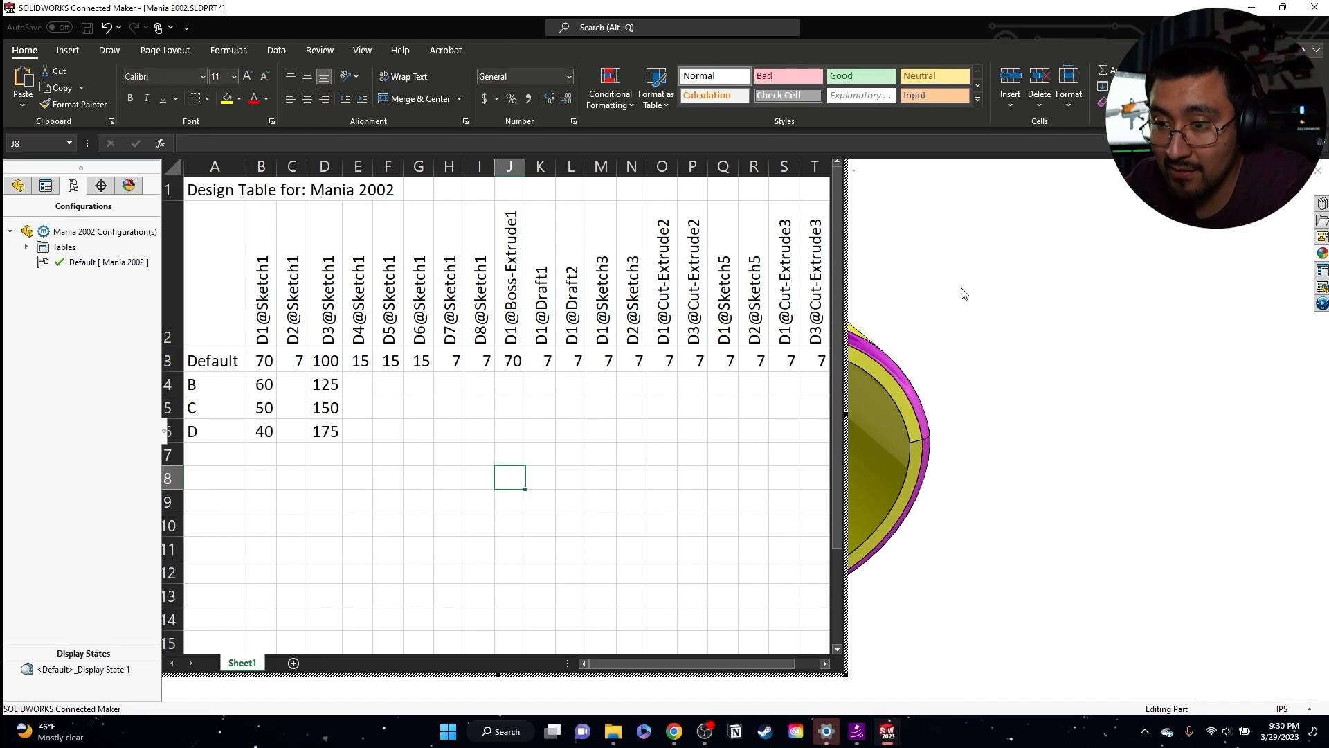
pyautogui.click(377, 385)
pyautogui.click(1031, 271)
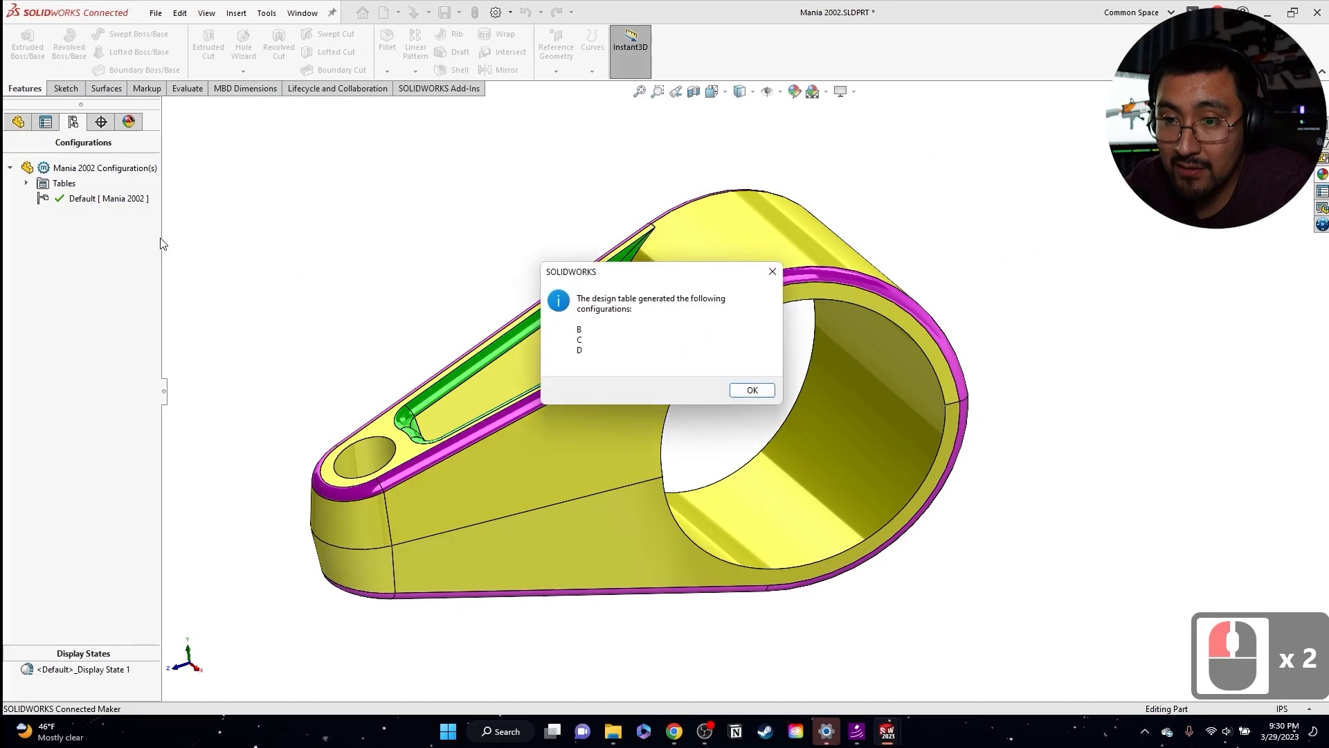
pyautogui.click(752, 389)
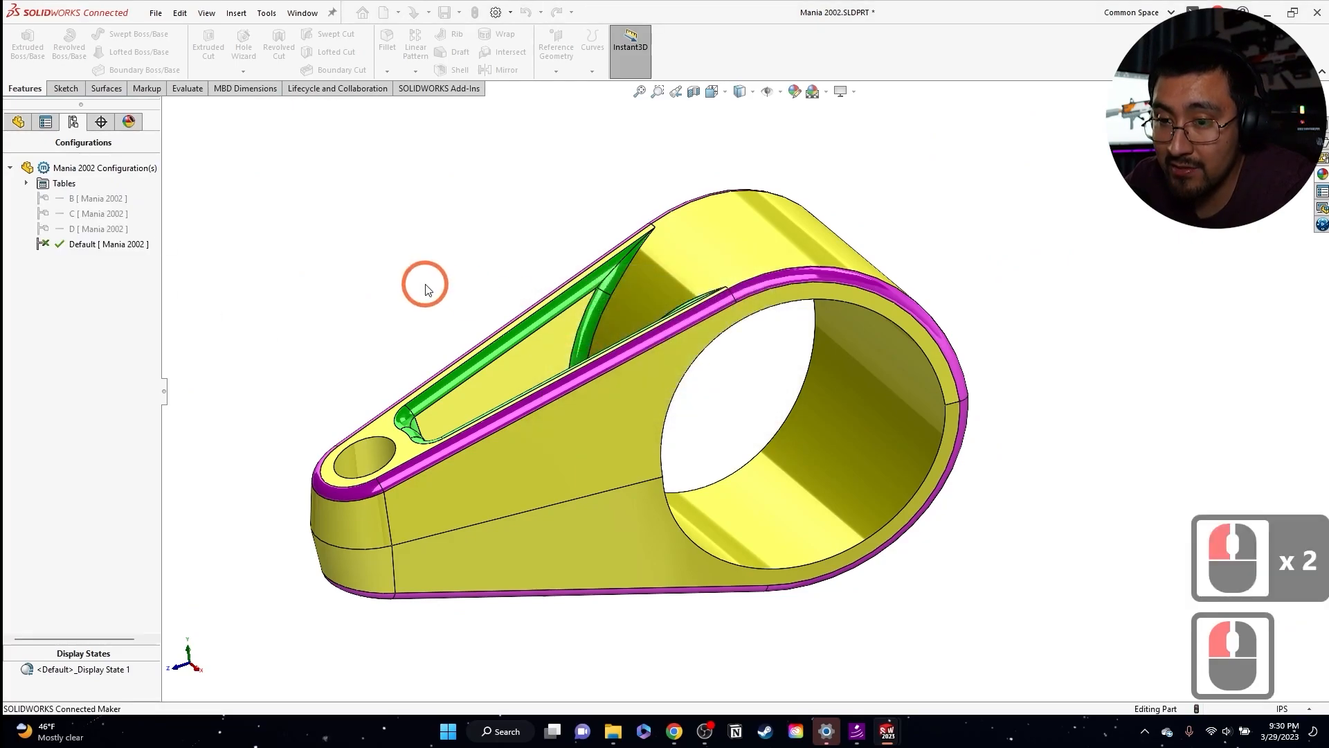
# - Open the base extrusion's sketch, check the parameter name of the 15 in linear dimension, and exit the sketch
pyautogui.click(18, 121)
pyautogui.click(56, 325)
pyautogui.click(57, 277)
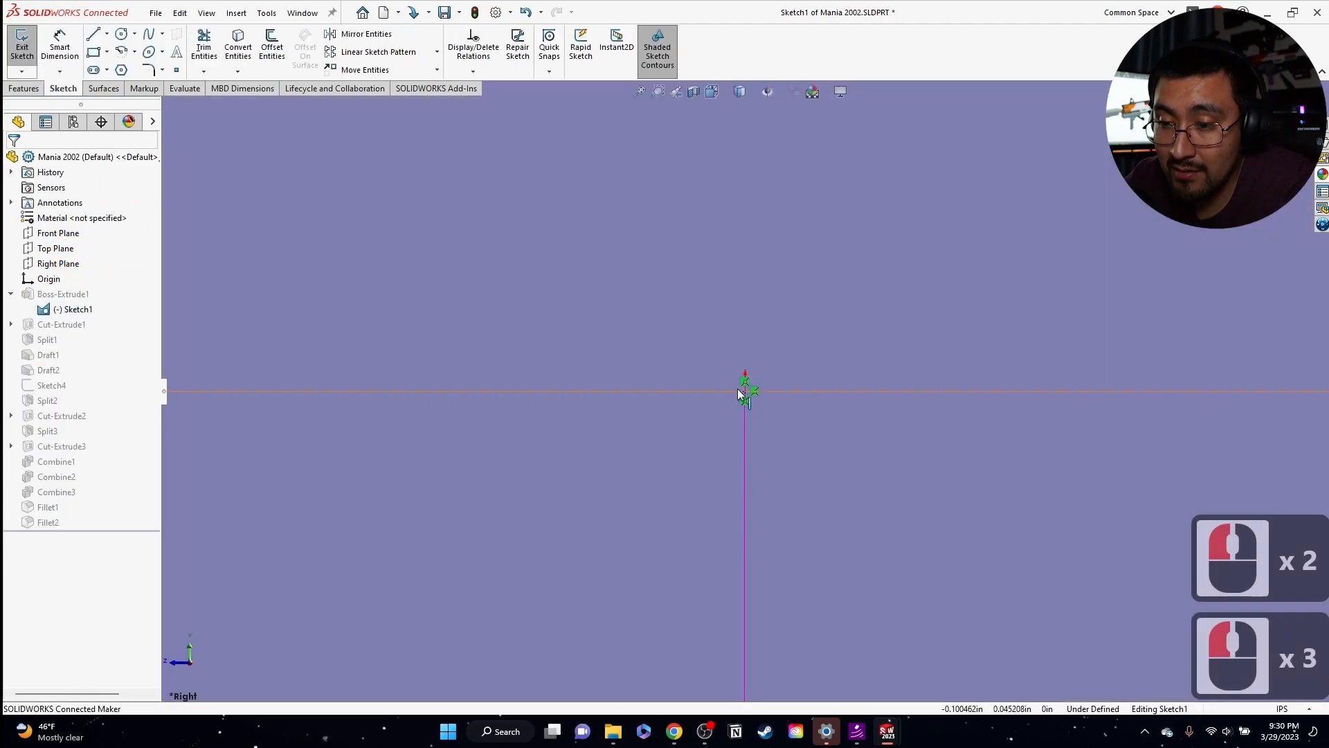
pyautogui.press('f')
pyautogui.scroll(-2, 700, 391)
pyautogui.moveTo(399, 180); pyautogui.dragTo(344, 243)
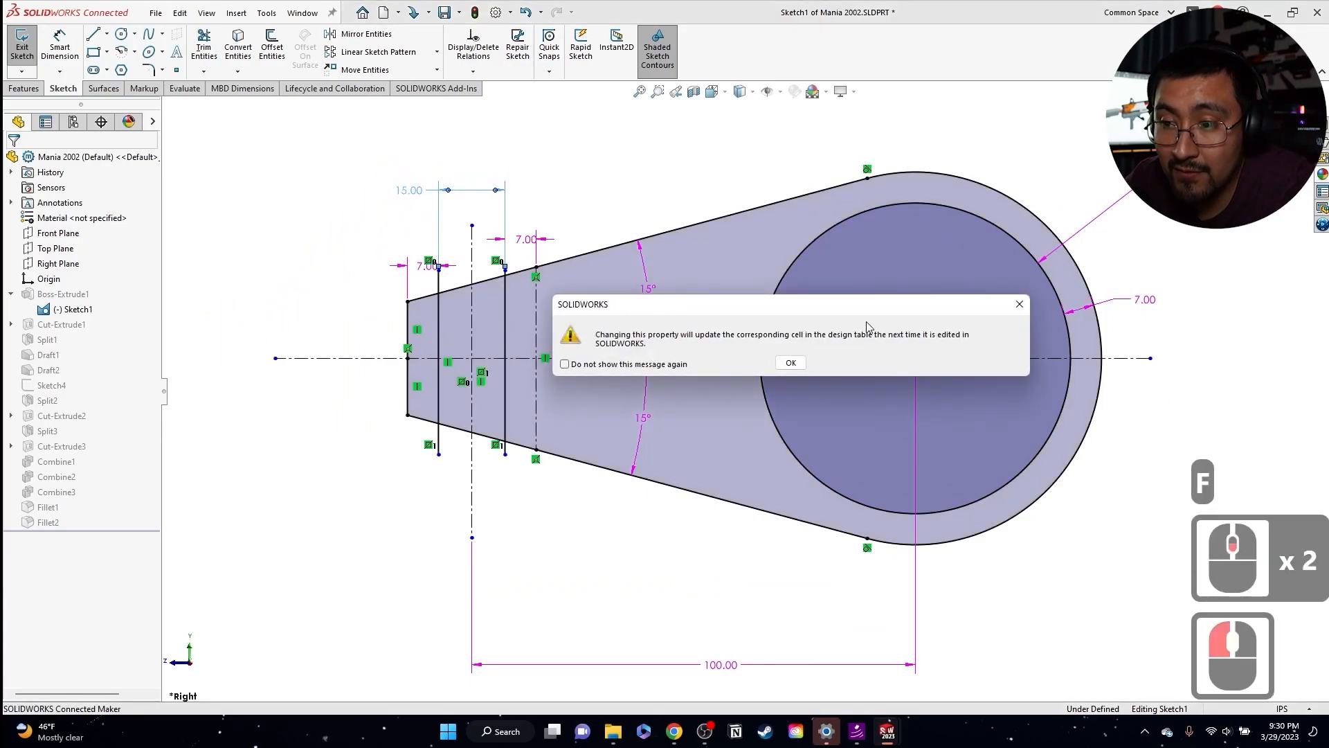
pyautogui.click(791, 362)
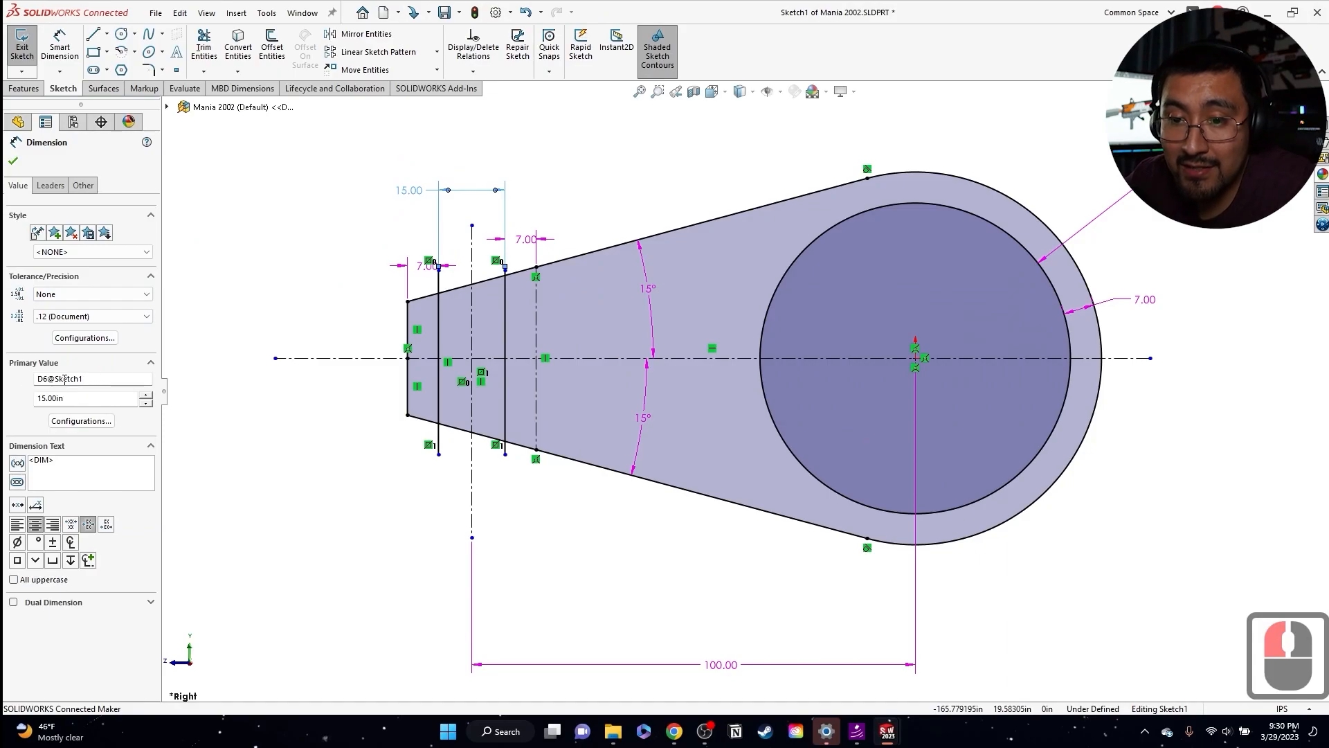
pyautogui.press('Escape')
pyautogui.click(243, 217)
pyautogui.click(21, 40)
pyautogui.click(146, 169)
# - Reopen the Excel design table for editing and add the $COLOR and $DESCRIPTION parameters to it
pyautogui.click(73, 122)
pyautogui.click(193, 258)
pyautogui.click(82, 251)
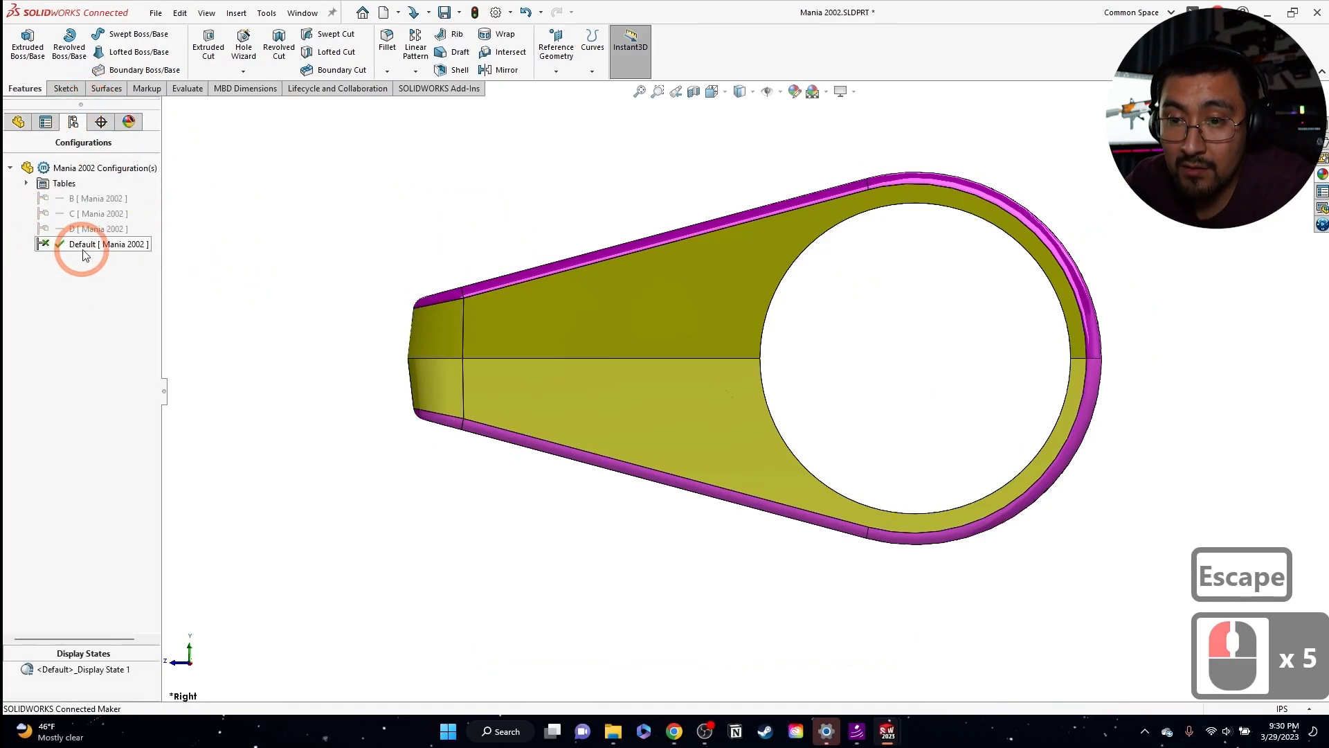
pyautogui.click(25, 183)
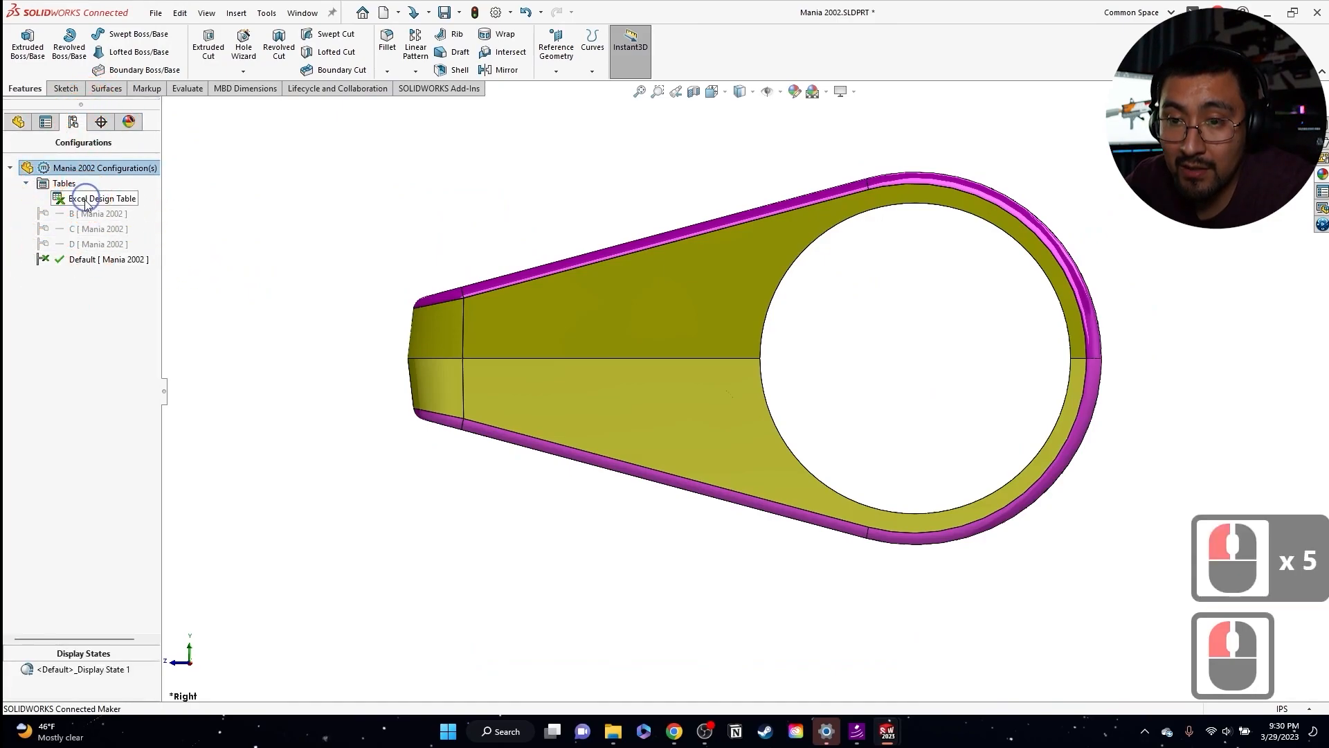
pyautogui.rightClick(87, 199)
pyautogui.click(348, 258)
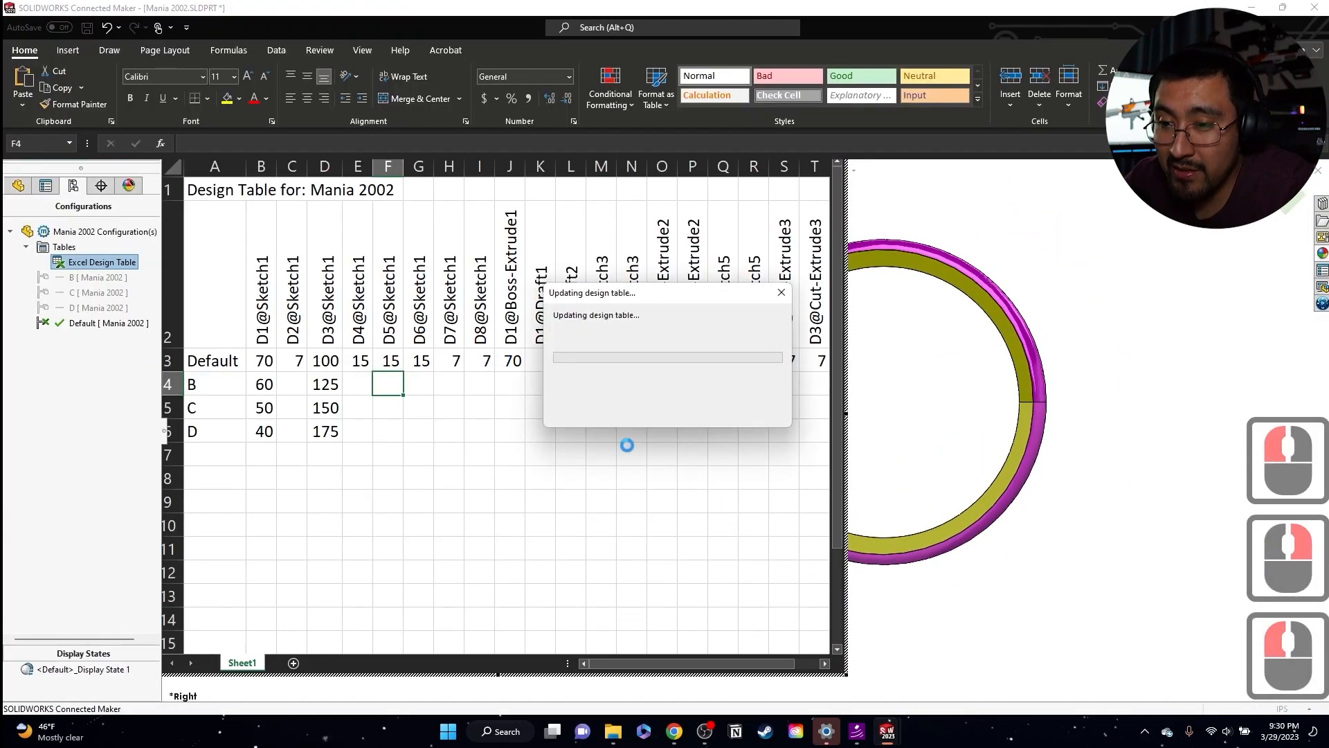
pyautogui.click(614, 400)
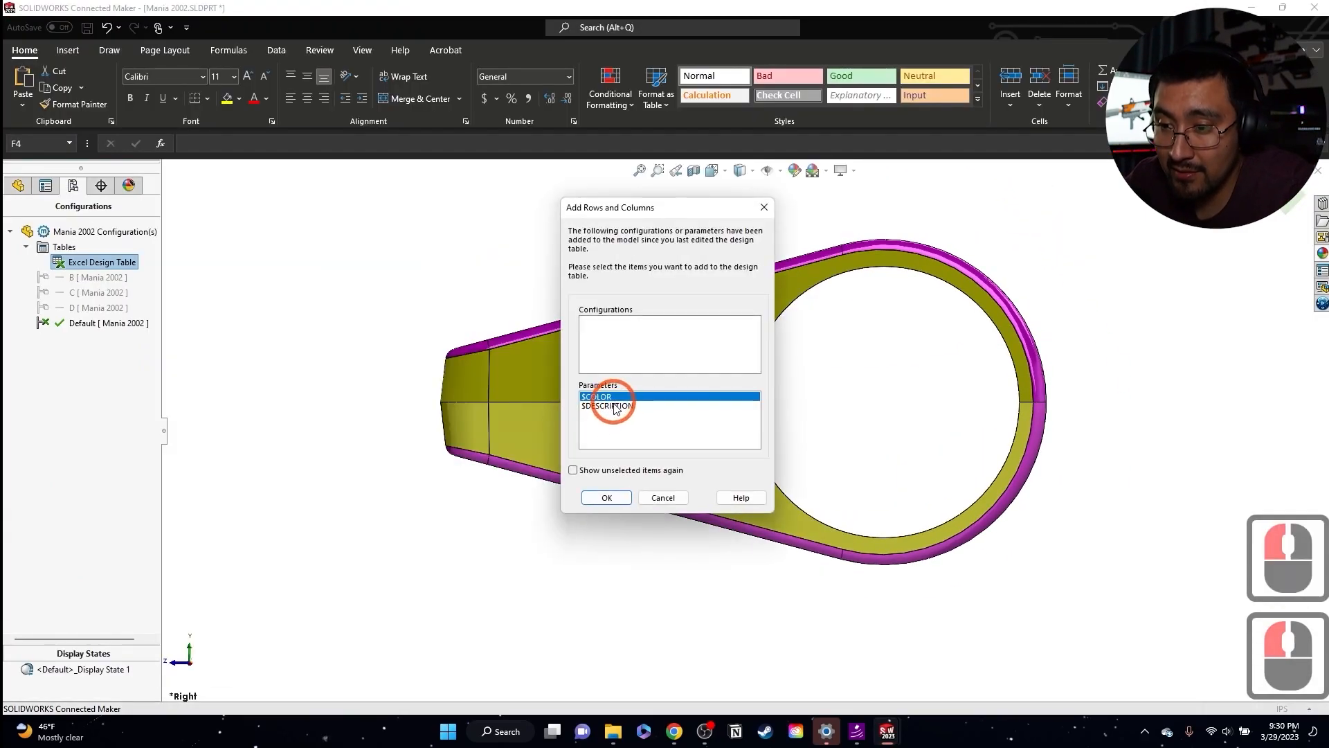
pyautogui.keyDown('ctrl'); pyautogui.click(614, 407); pyautogui.keyUp('ctrl')
pyautogui.click(607, 497)
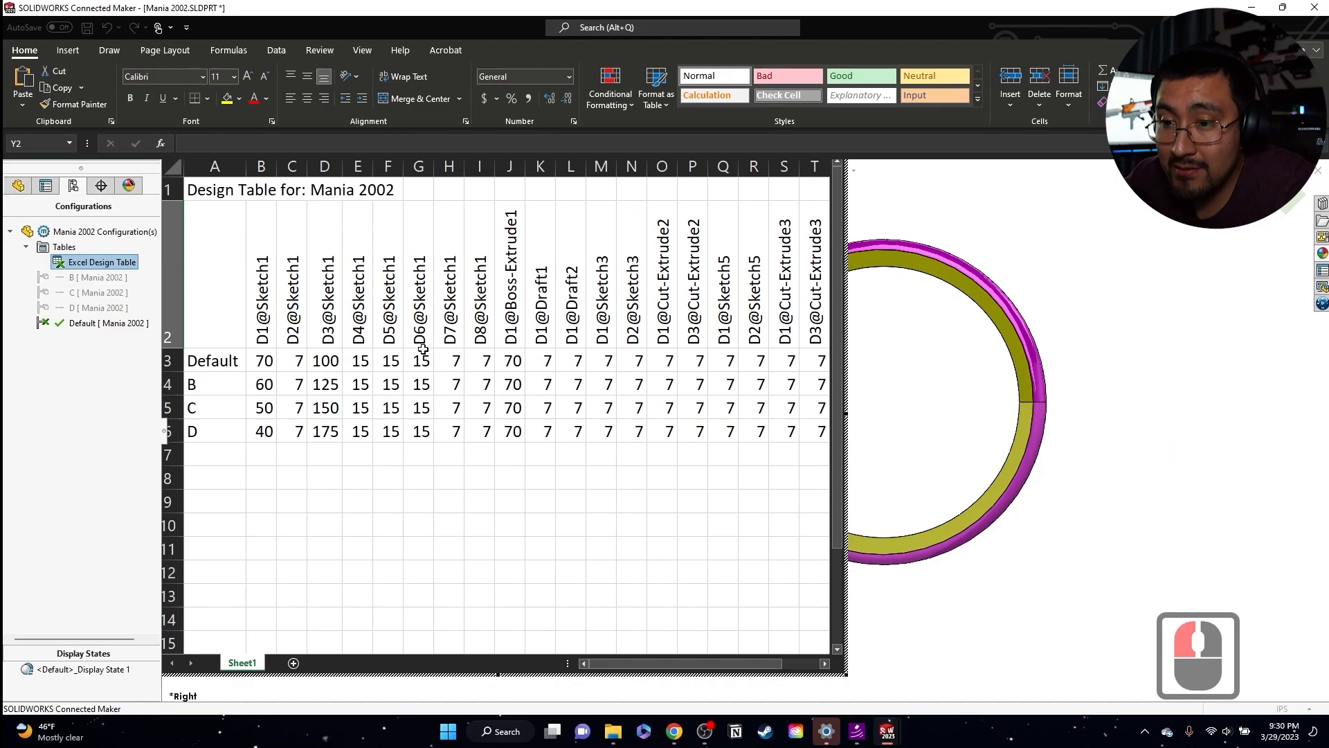
# - Set D4@Sketch1 and D5@Sketch1 to 10, 7 and 5 for configurations B, C and D, close the table and save the part
pyautogui.moveTo(360, 385); pyautogui.dragTo(360, 429)
pyautogui.click(360, 384)
pyautogui.write('10 7 5')
pyautogui.keyDown('shift'); pyautogui.click(385, 432); pyautogui.keyUp('shift')
pyautogui.hotkey('ctrl', 'r')
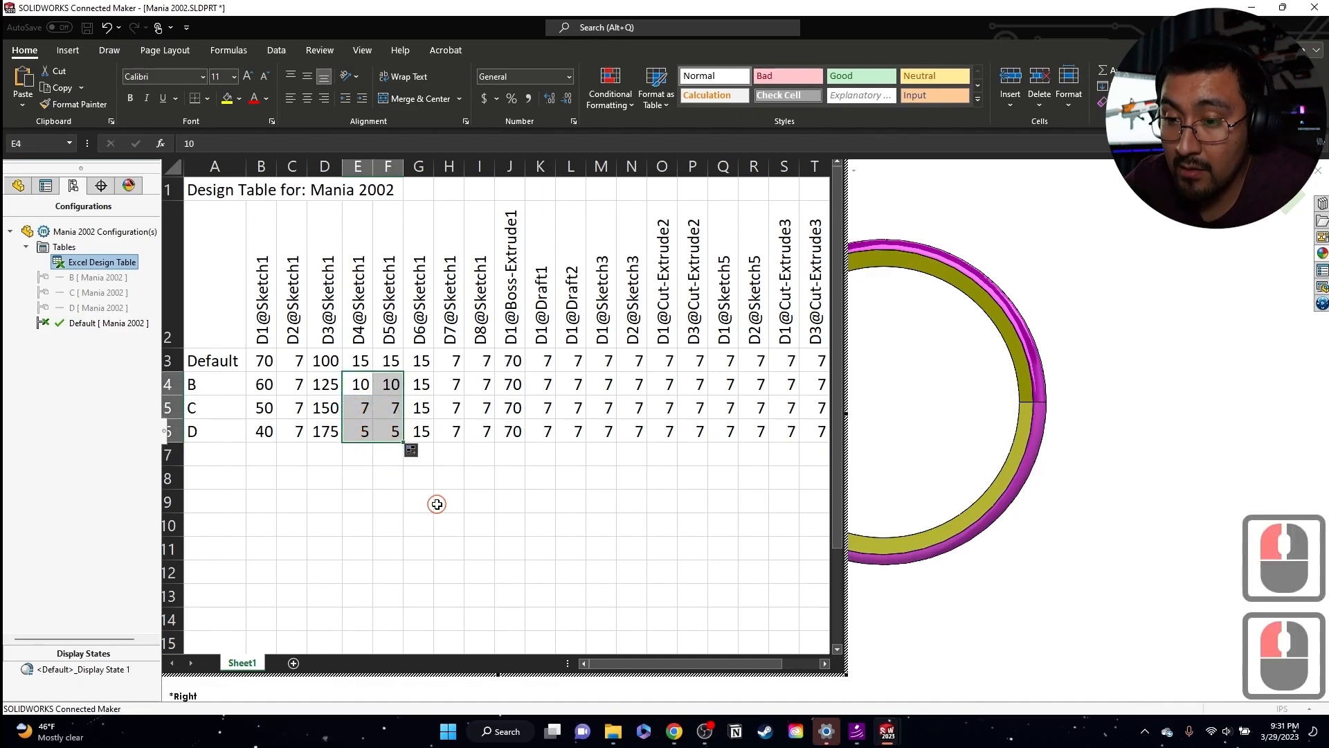
pyautogui.click(444, 502)
pyautogui.click(961, 422)
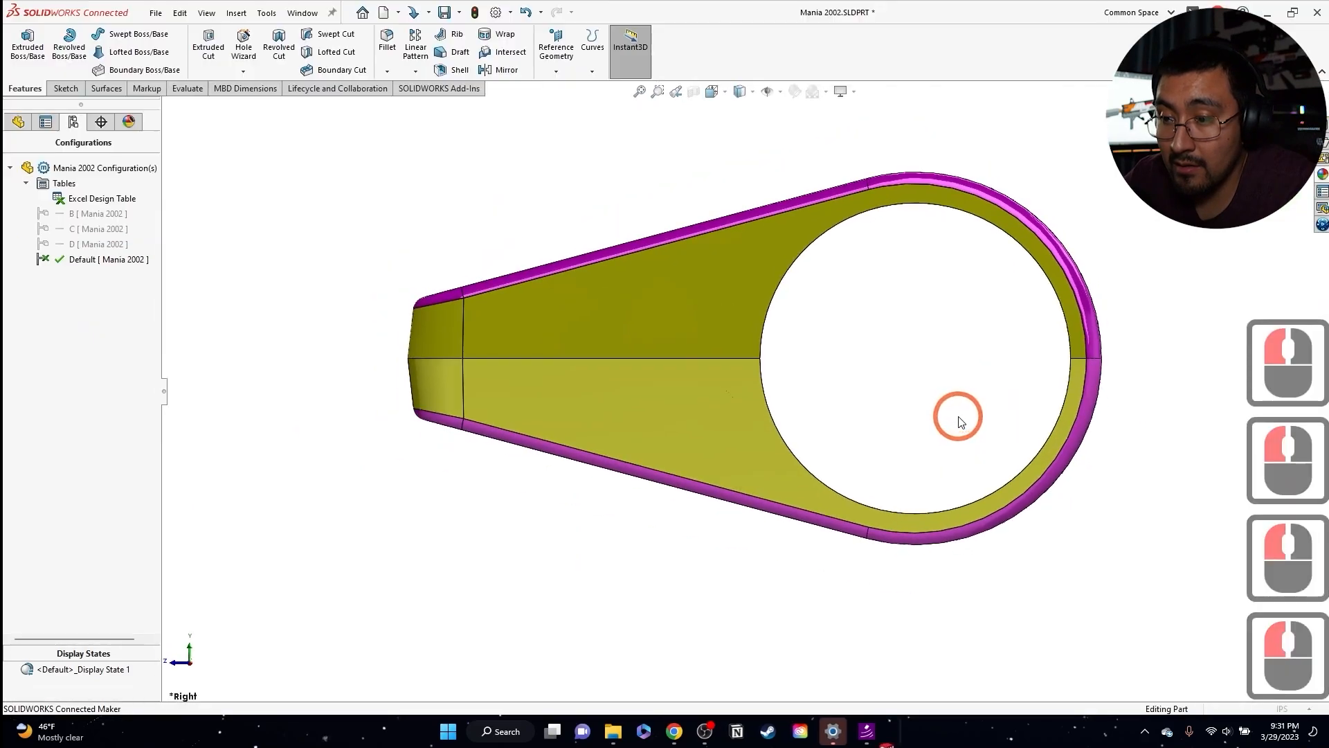
pyautogui.moveTo(478, 305); pyautogui.dragTo(372, 238, button='middle')
pyautogui.hotkey('ctrl', 's')
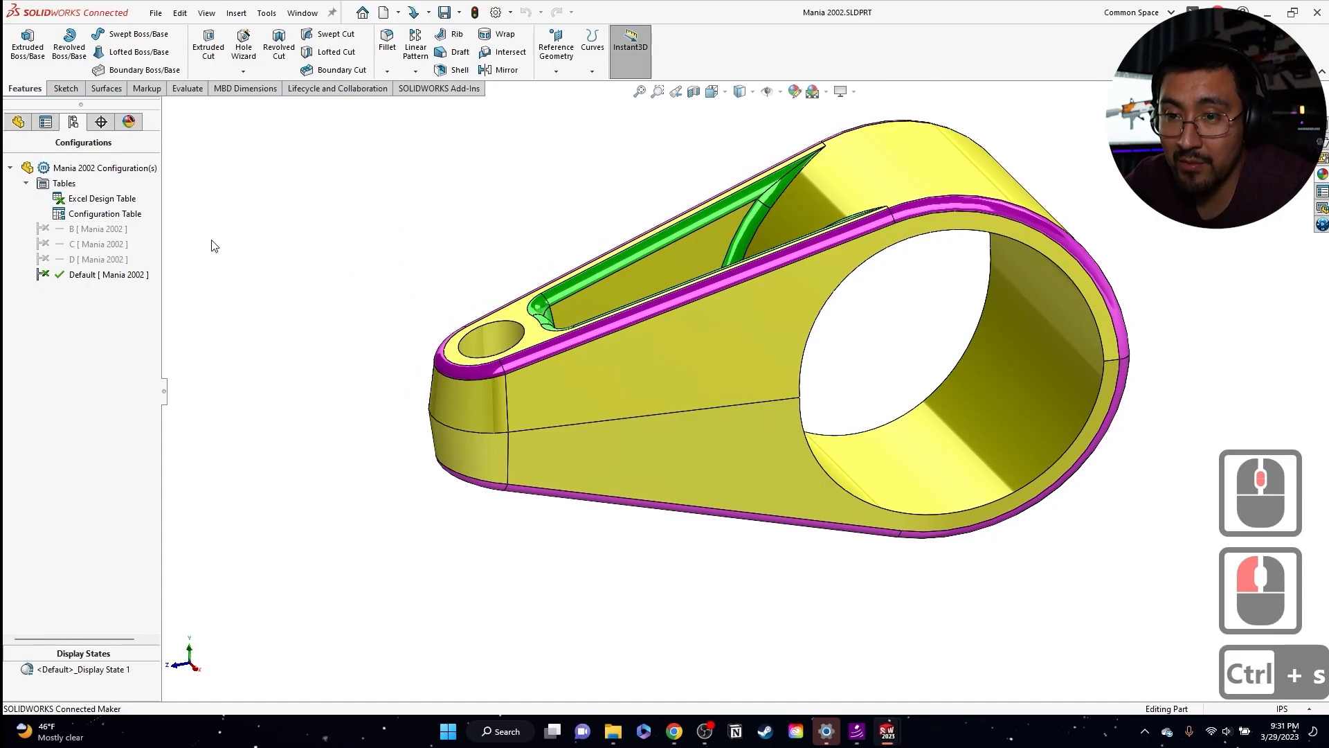
# - Activate configurations B, C and D in turn and inspect the resulting geometry of each
pyautogui.moveTo(780, 380); pyautogui.dragTo(651, 421, button='middle')
pyautogui.scroll(2, 673, 446)
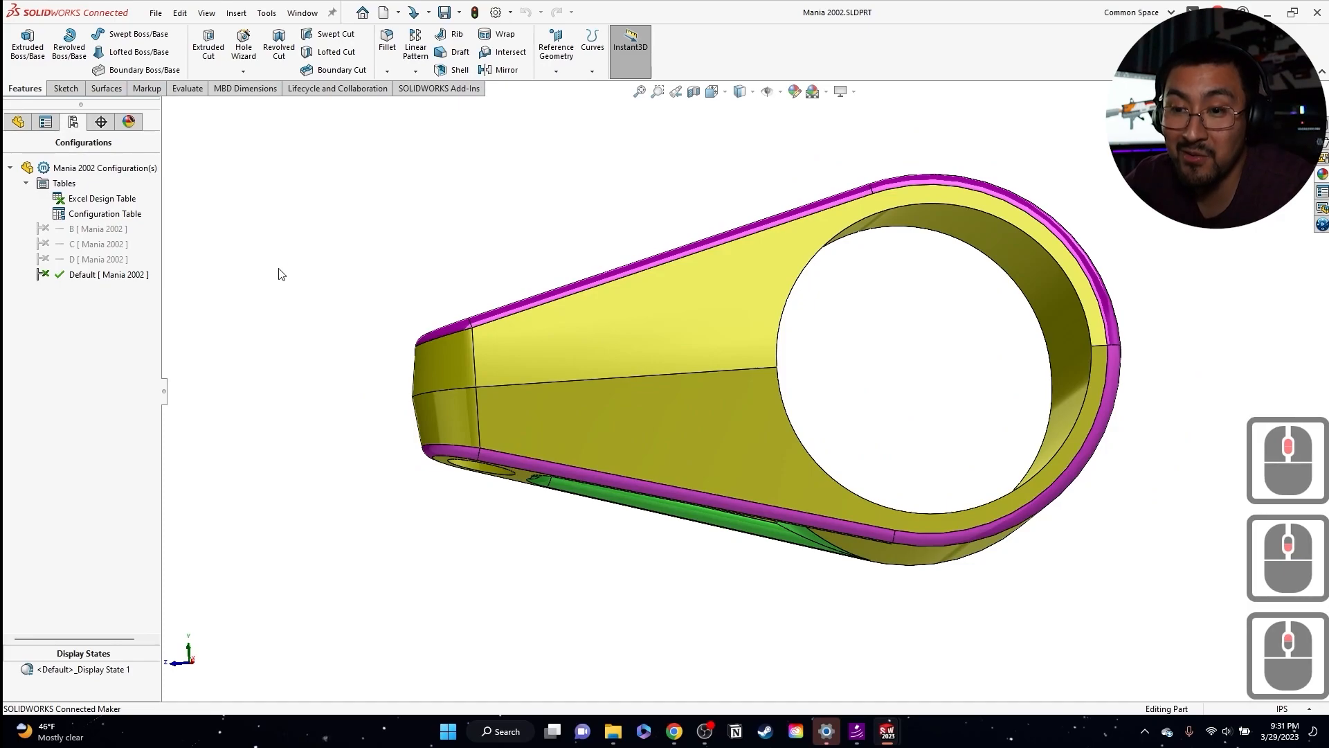
pyautogui.click(69, 231)
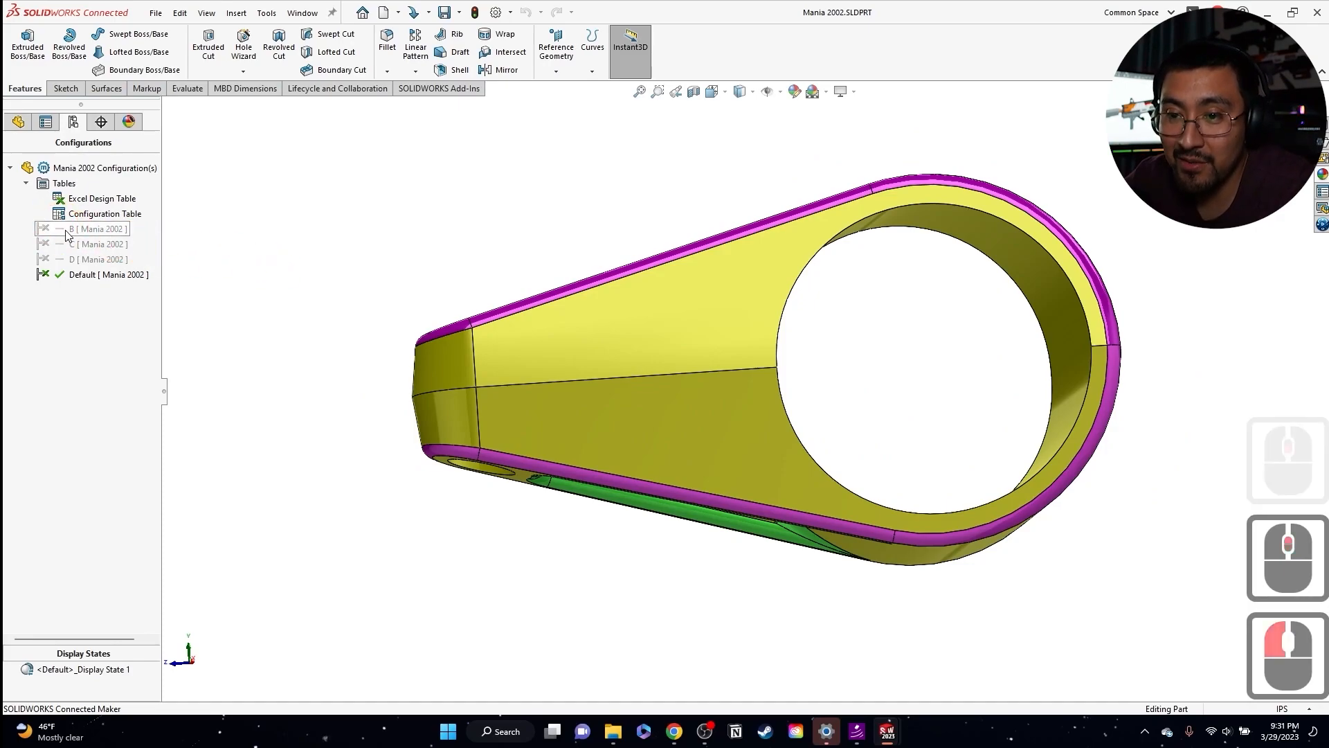
pyautogui.doubleClick(67, 230)
pyautogui.middleClick(929, 441)
pyautogui.middleClick(929, 441)
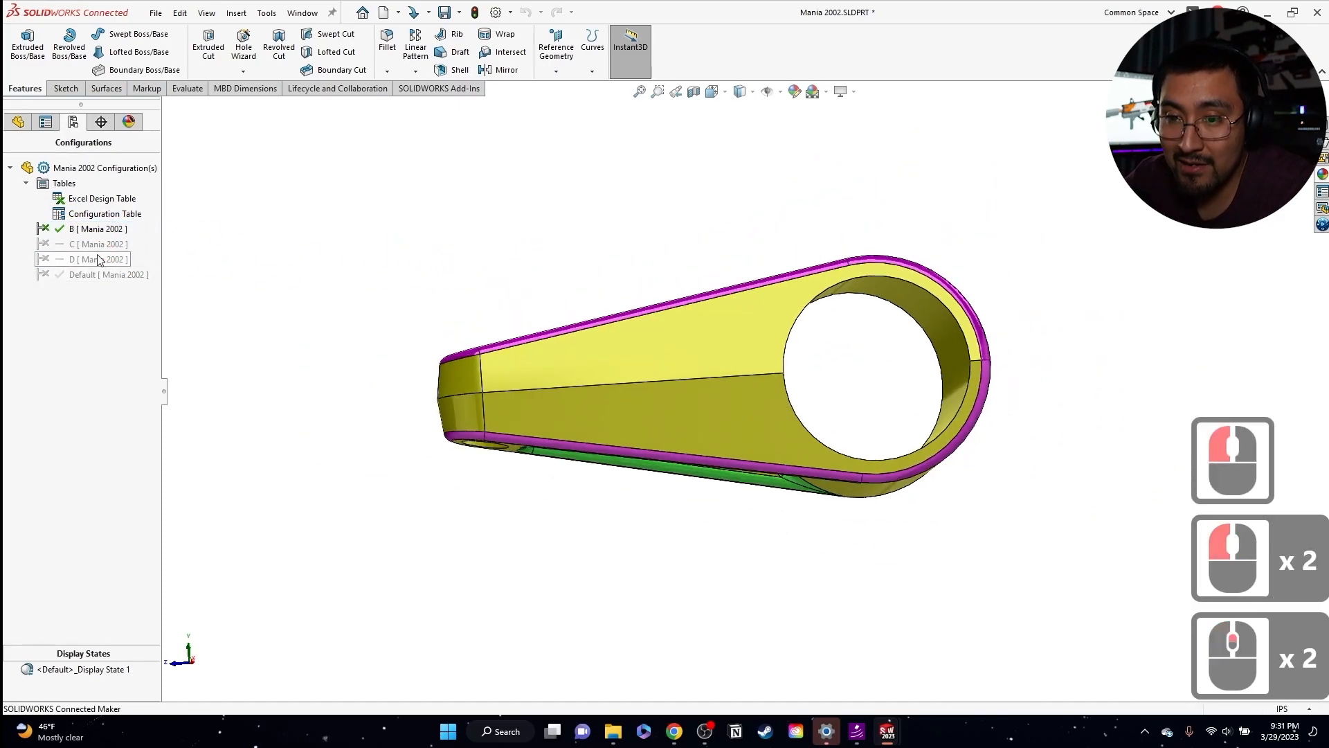
pyautogui.doubleClick(97, 243)
pyautogui.moveTo(687, 360); pyautogui.dragTo(706, 433, button='middle')
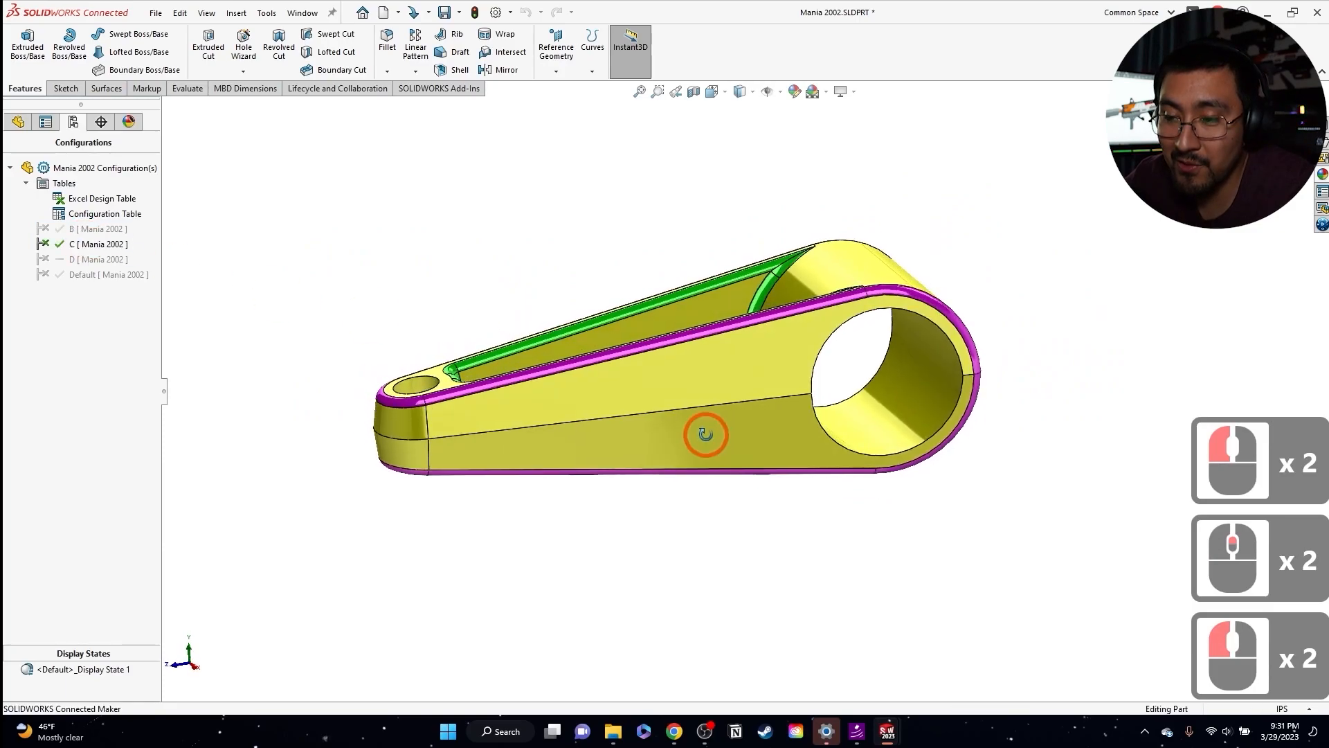
pyautogui.doubleClick(93, 259)
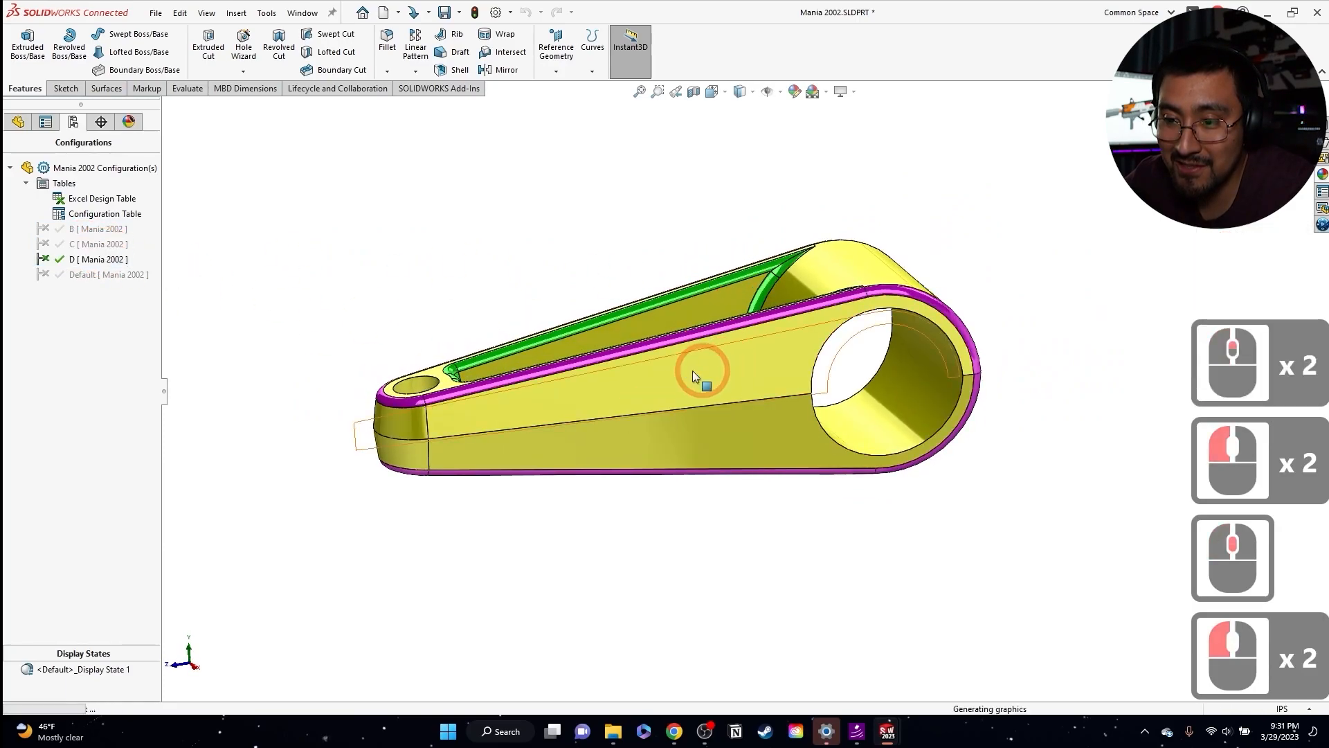
pyautogui.moveTo(808, 354); pyautogui.dragTo(392, 256, button='middle')
# - Reactivate the Default configuration, inspect the part and save it
pyautogui.doubleClick(93, 230)
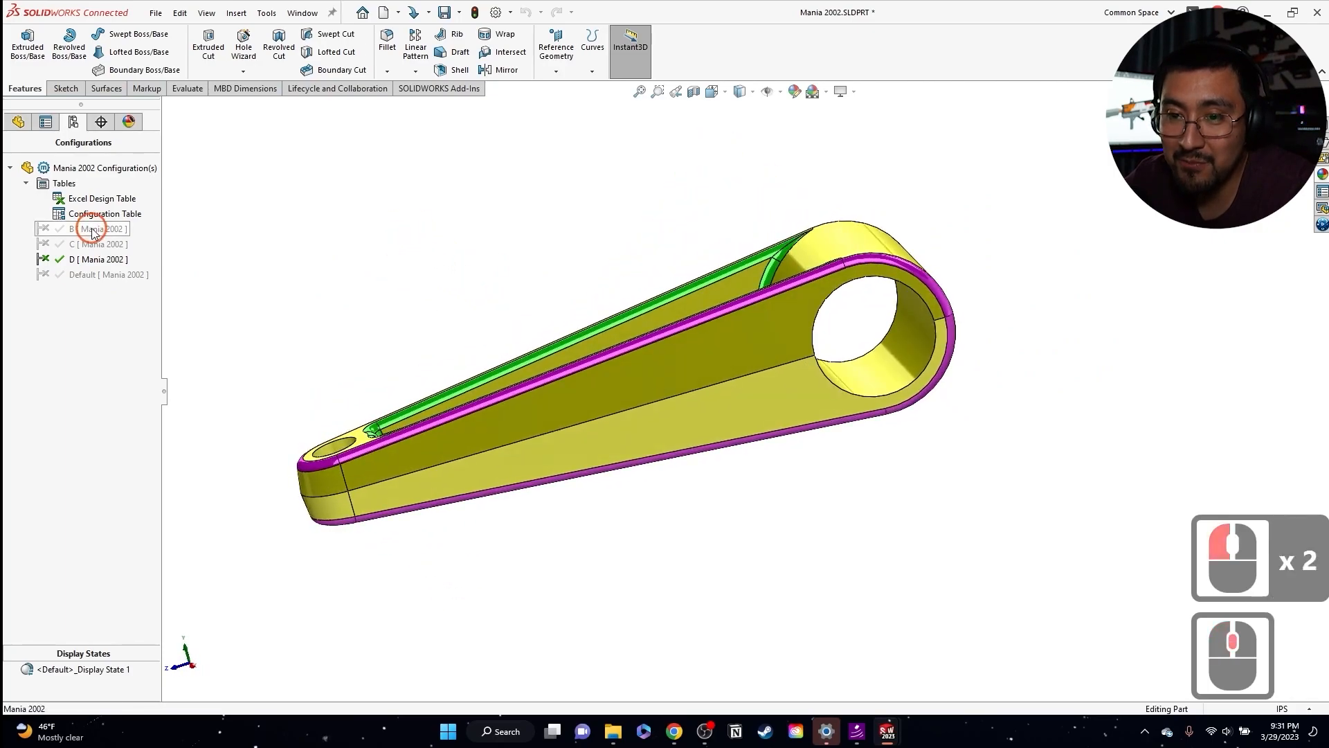
pyautogui.doubleClick(91, 275)
pyautogui.moveTo(633, 217); pyautogui.dragTo(797, 297, button='middle')
pyautogui.scroll(-5, 793, 297)
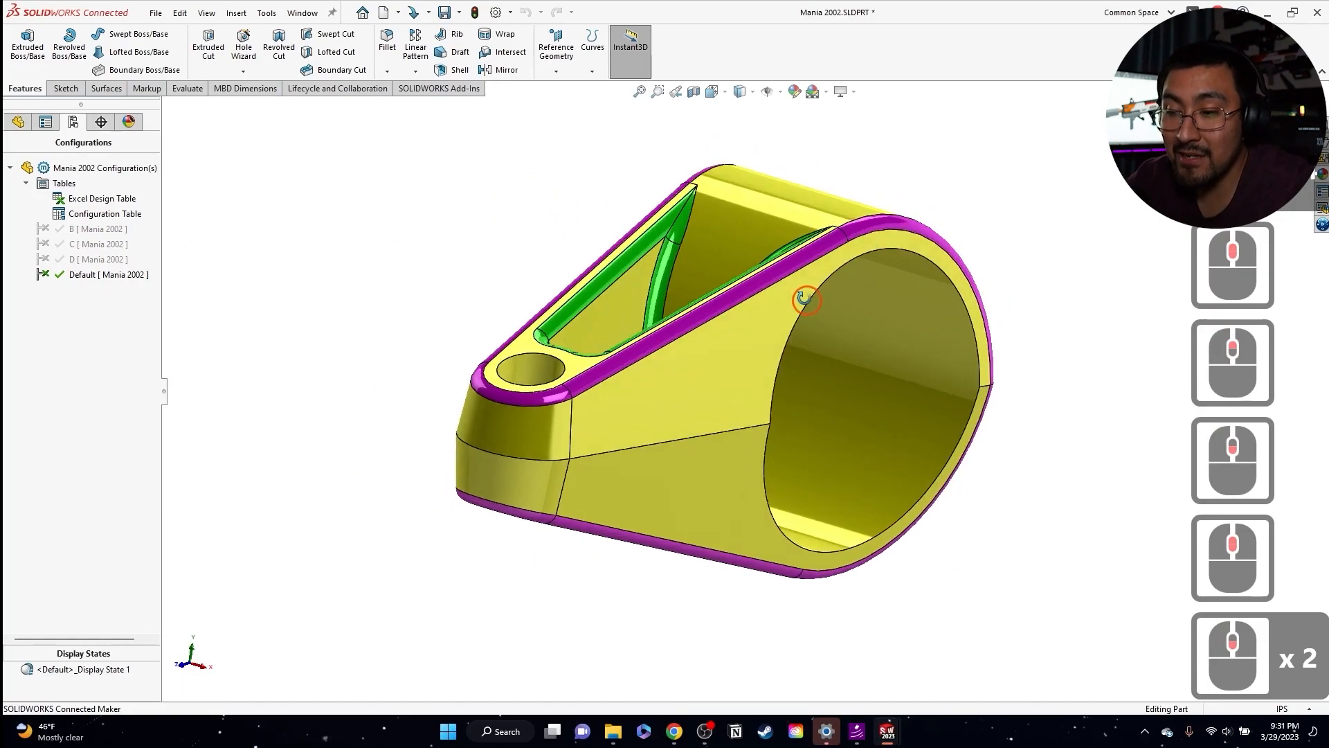
pyautogui.scroll(-2, 528, 237)
pyautogui.click(520, 232)
pyautogui.hotkey('ctrl', 's')
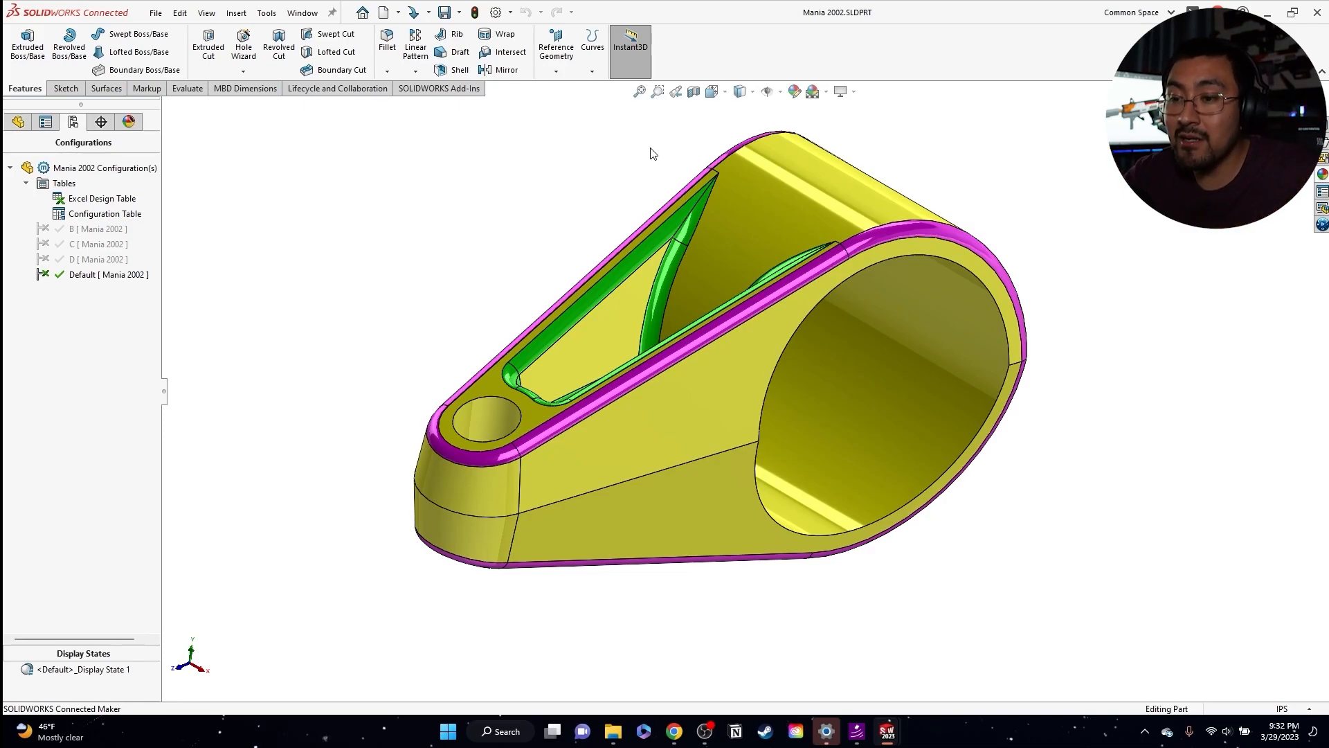
# - Evaluate the mass properties of the part in its Default configuration
pyautogui.moveTo(861, 416); pyautogui.dragTo(795, 392, button='middle')
pyautogui.click(459, 246)
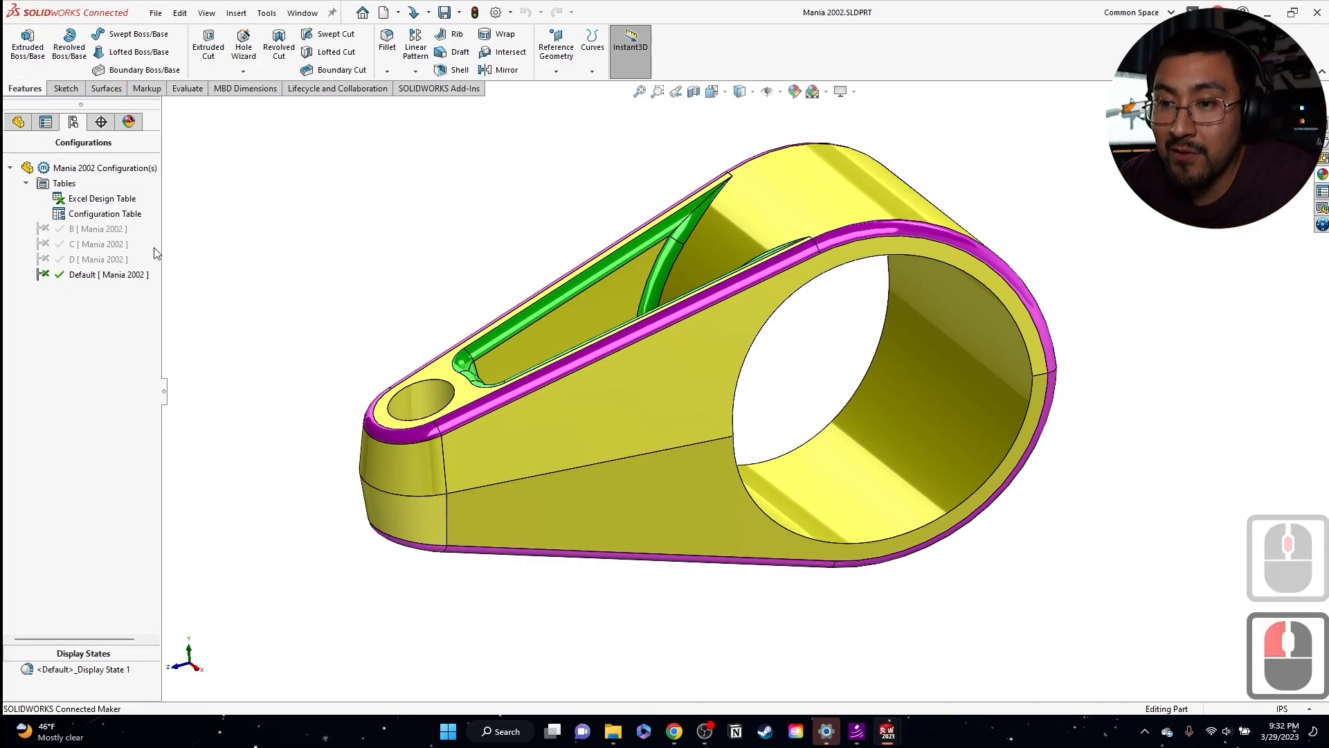
pyautogui.click(187, 88)
pyautogui.click(209, 48)
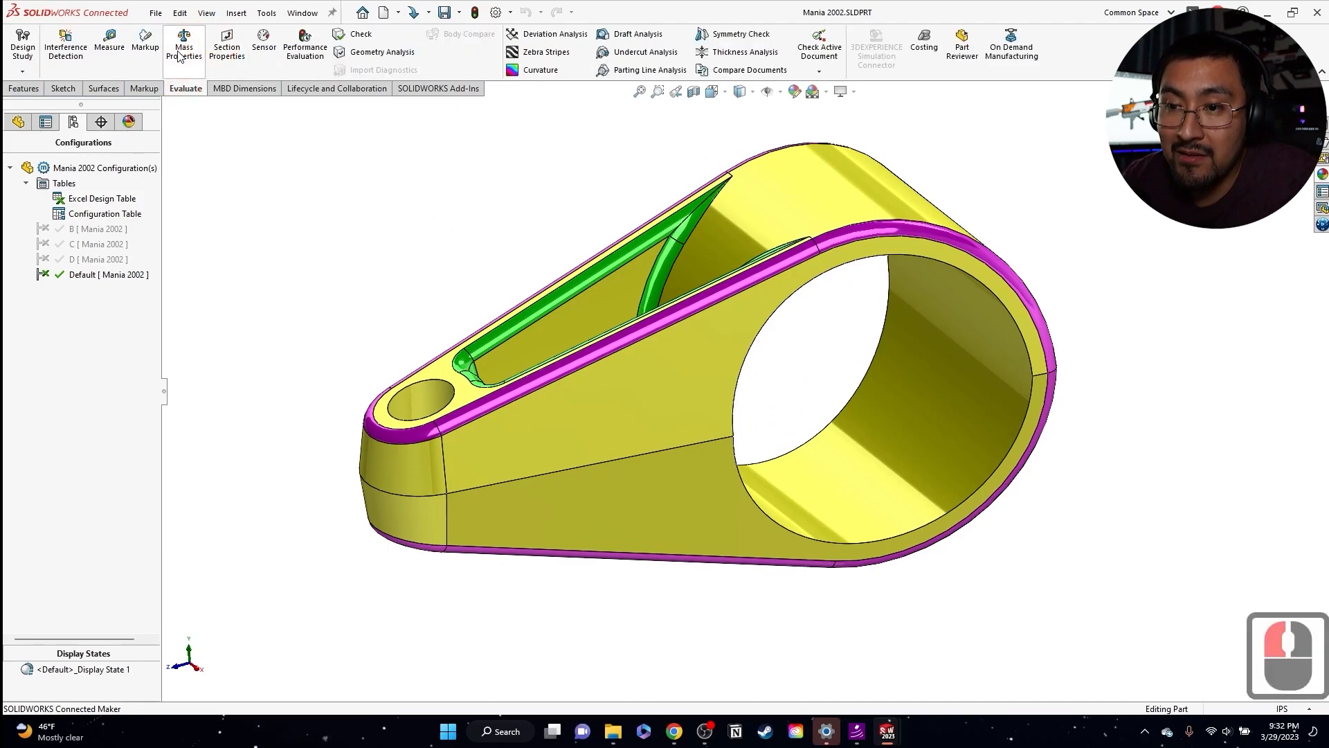
pyautogui.click(182, 50)
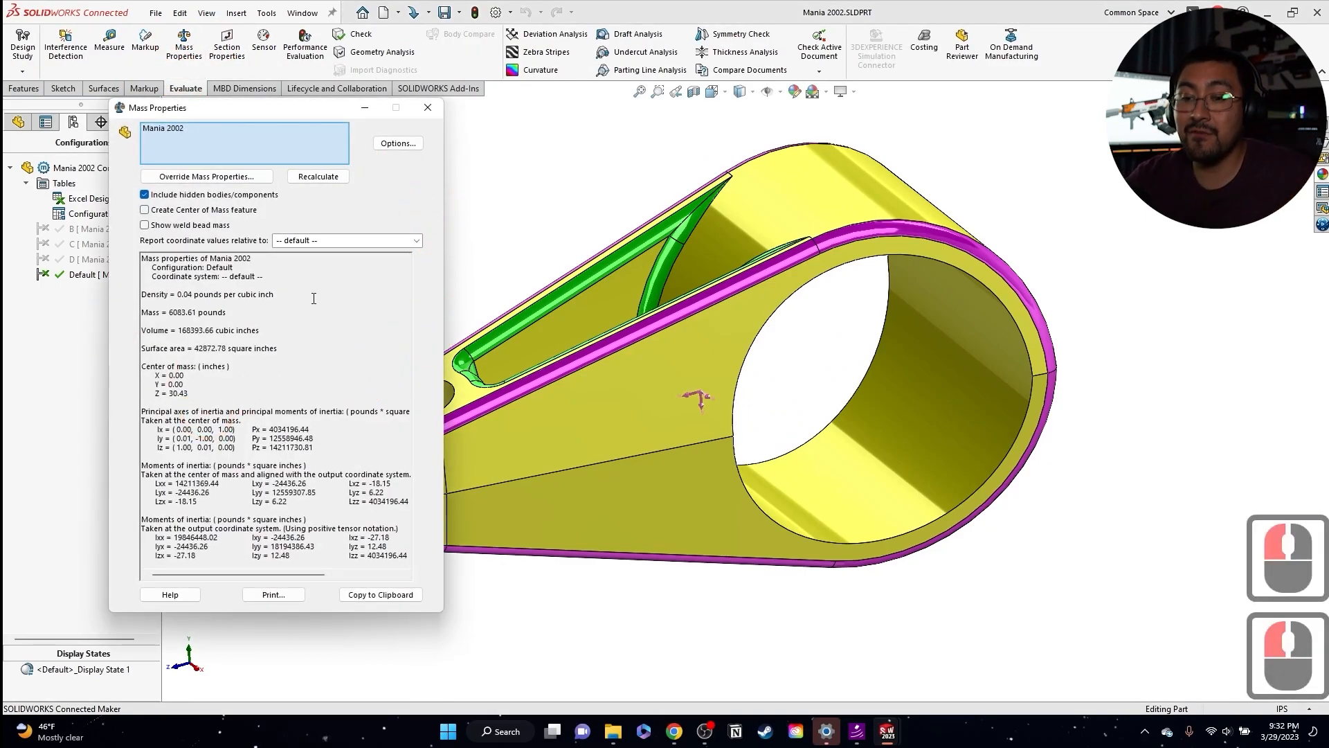